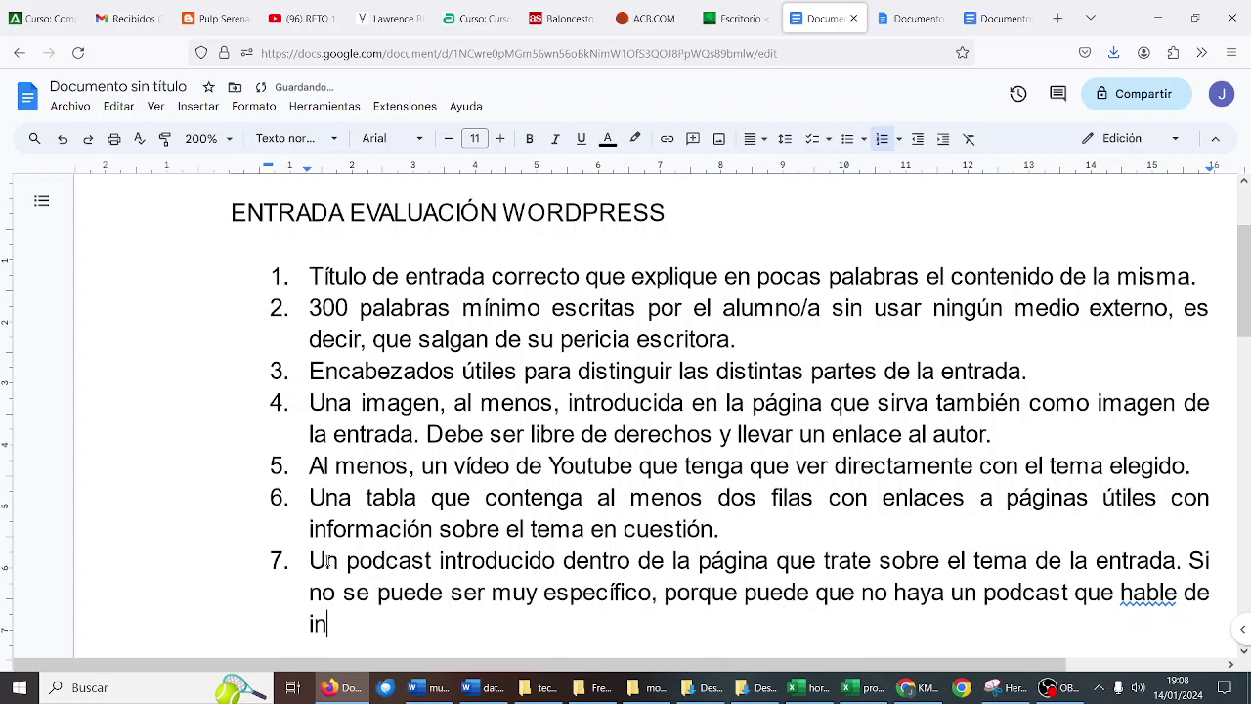
Complete list item 7 so that it ends with "integrales inmediatas, que tenga que ver con Ciencia y Tecnología.".
type("tegrales inme")
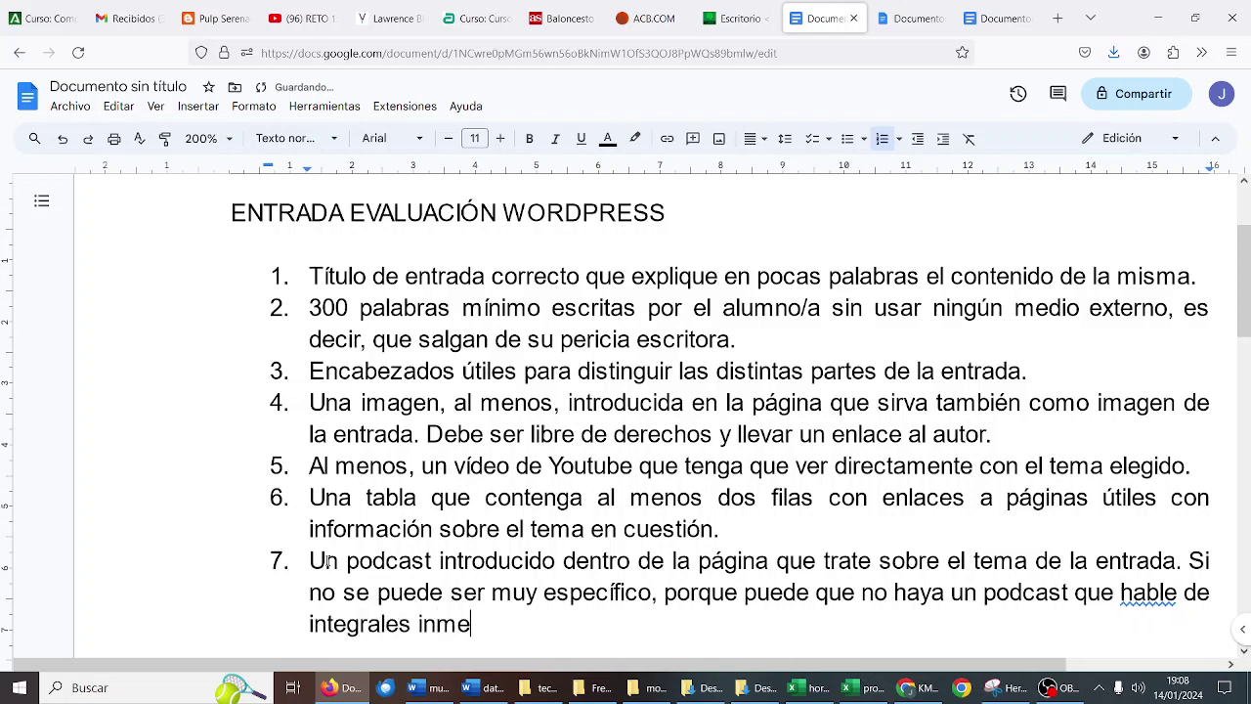
type("diatas, ")
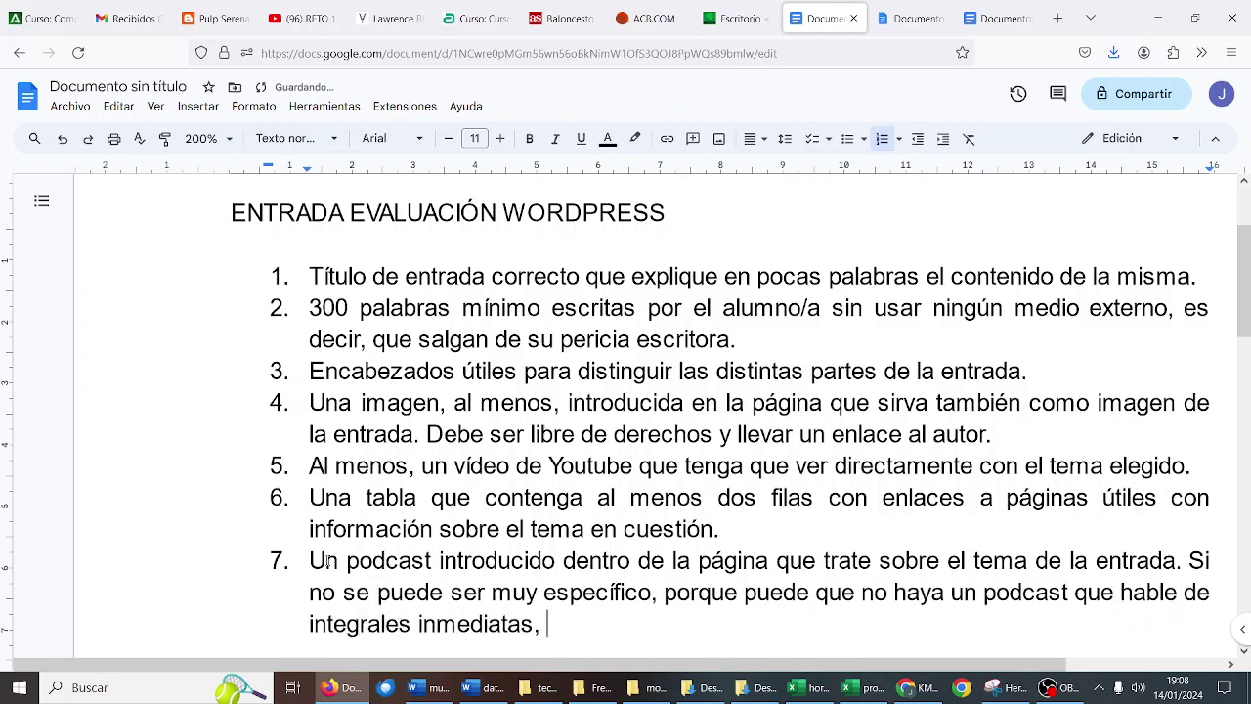
type("que tenga que c")
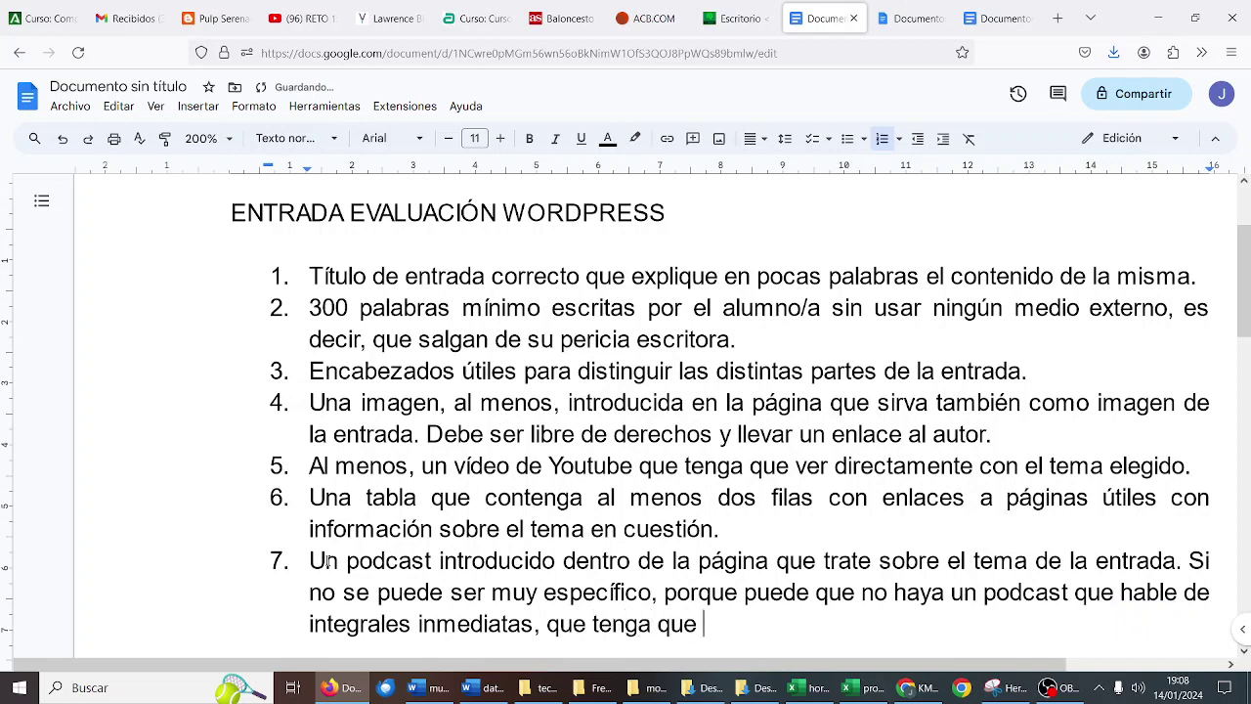
key("BackSpace")
type("ver con Ciencia")
key("BackSpace")
key("BackSpace")
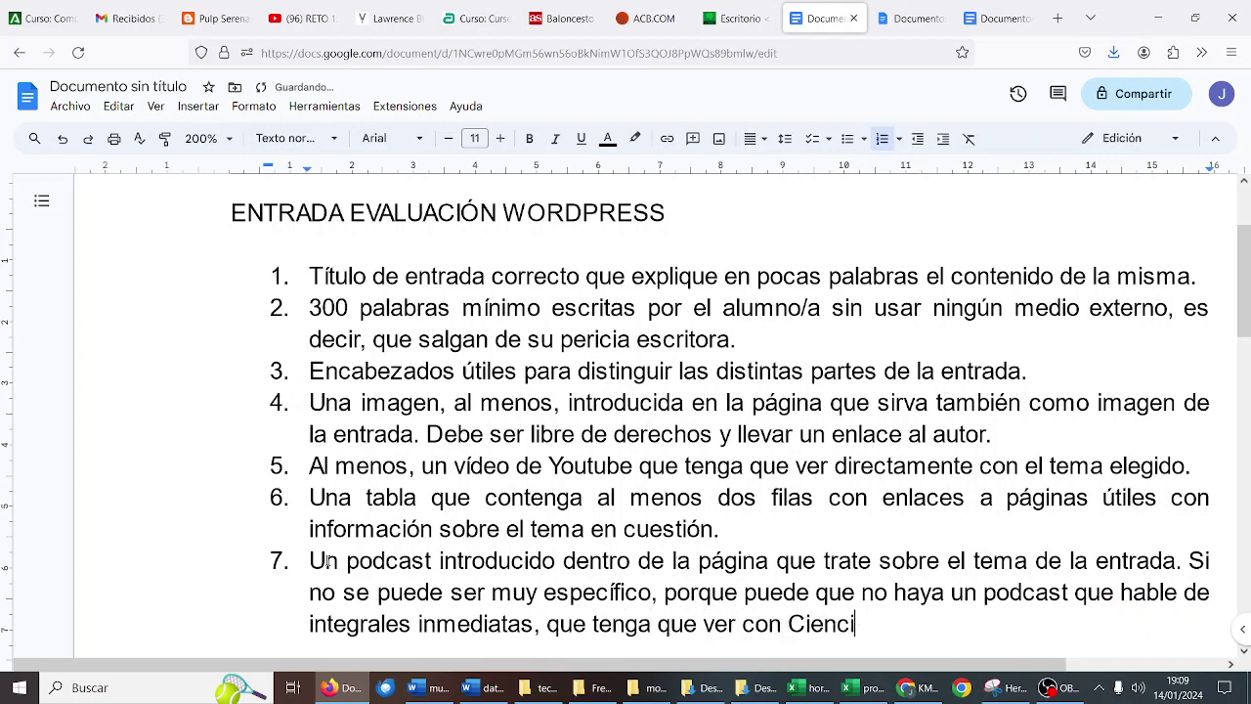
type("a y Tecnolo")
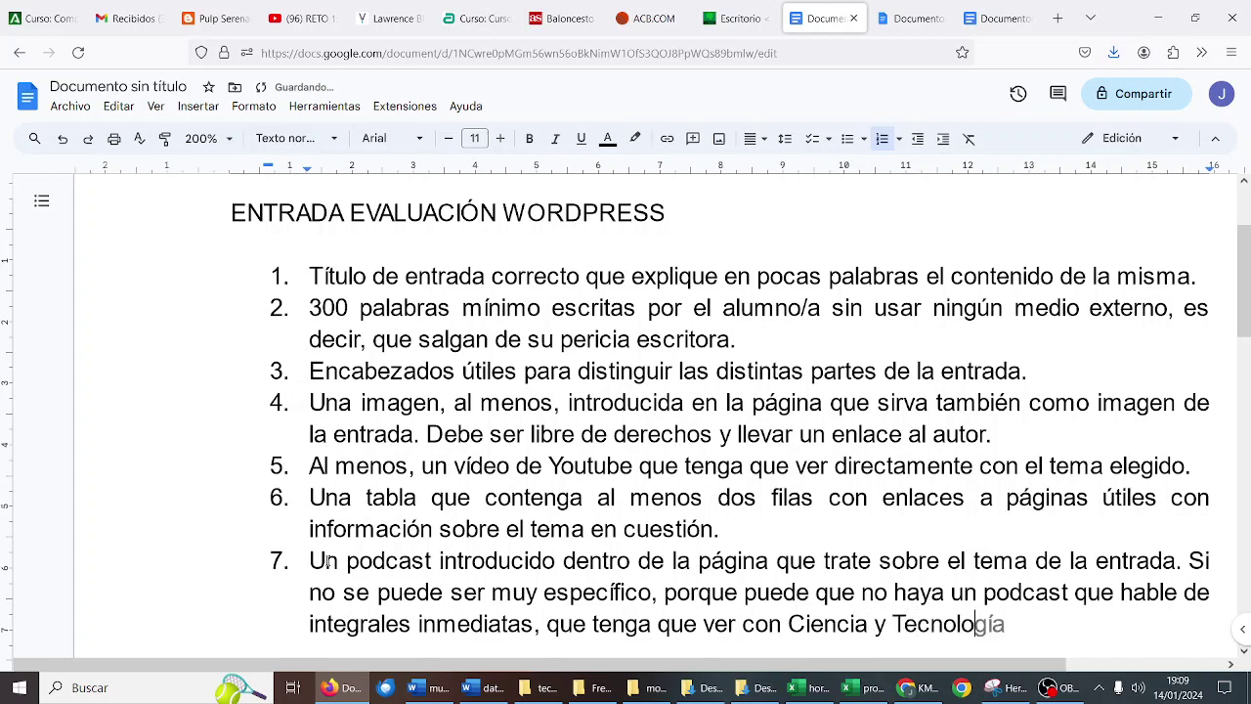
type("gía.")
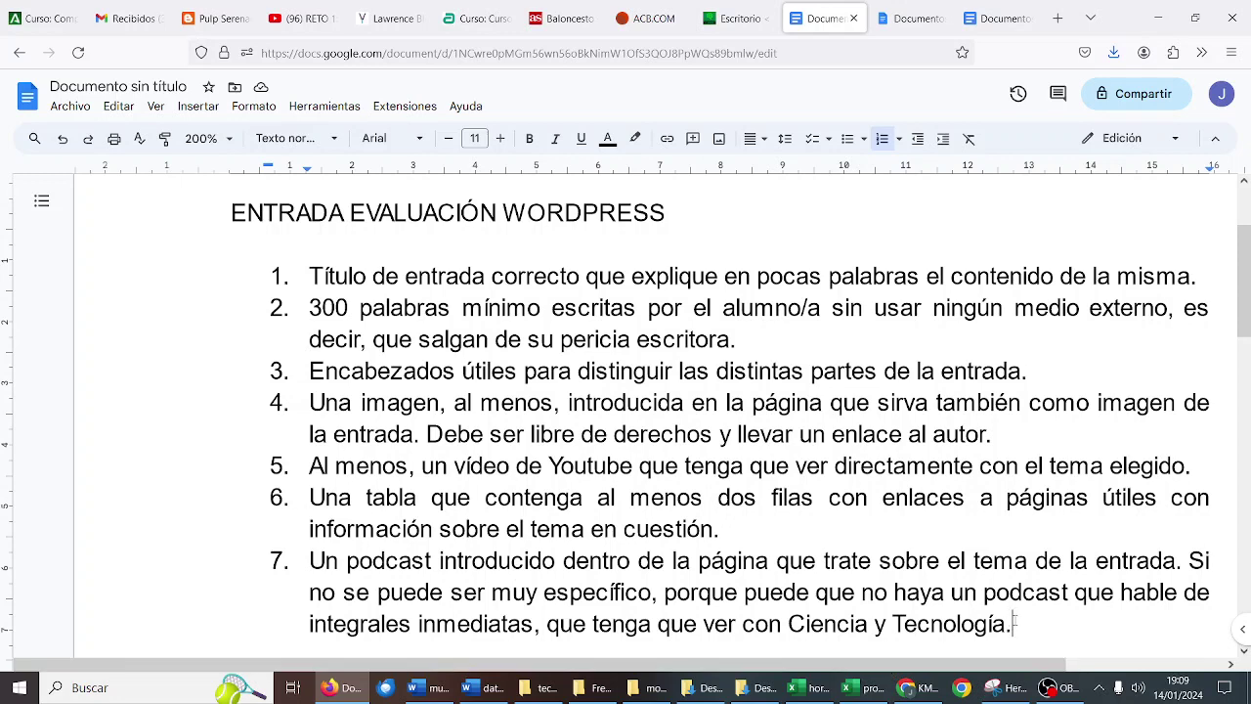
Extend the end of item 7 with ", o Literatura o Historia." and start an empty item 8.
key("BackSpace")
type(", o Liber")
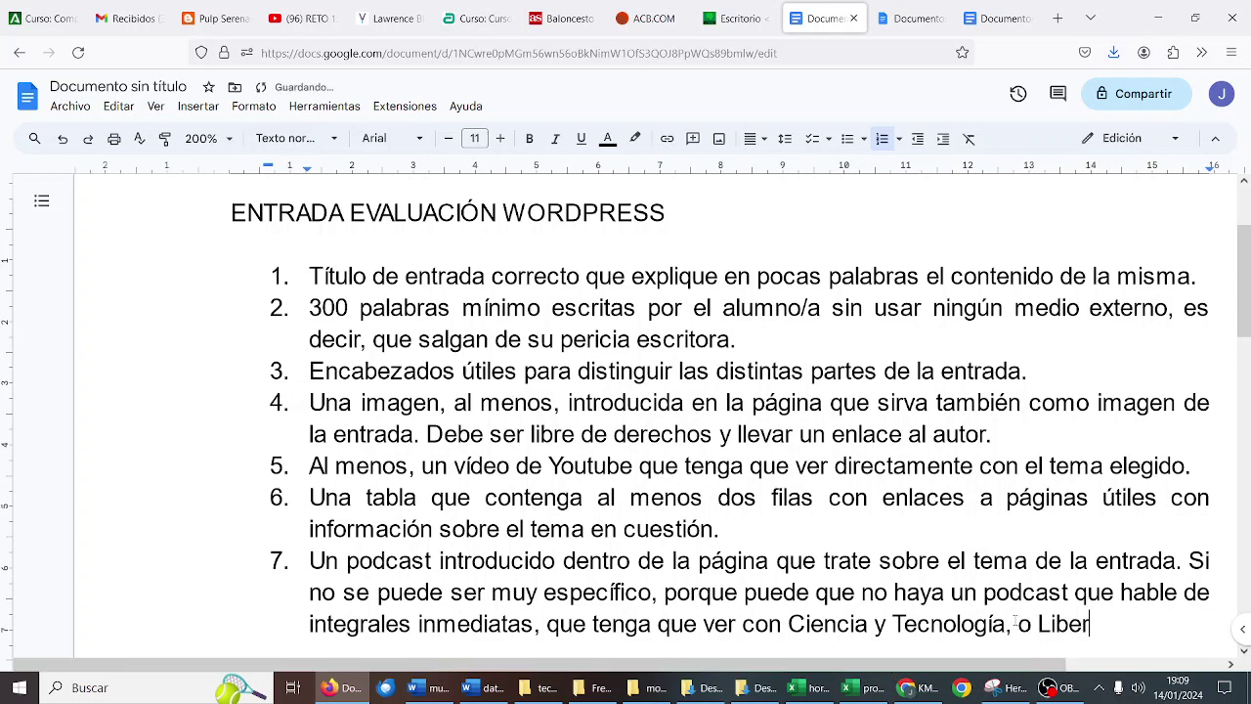
key("BackSpace")
key("BackSpace")
key("BackSpace")
type("teratura o His")
type("toria")
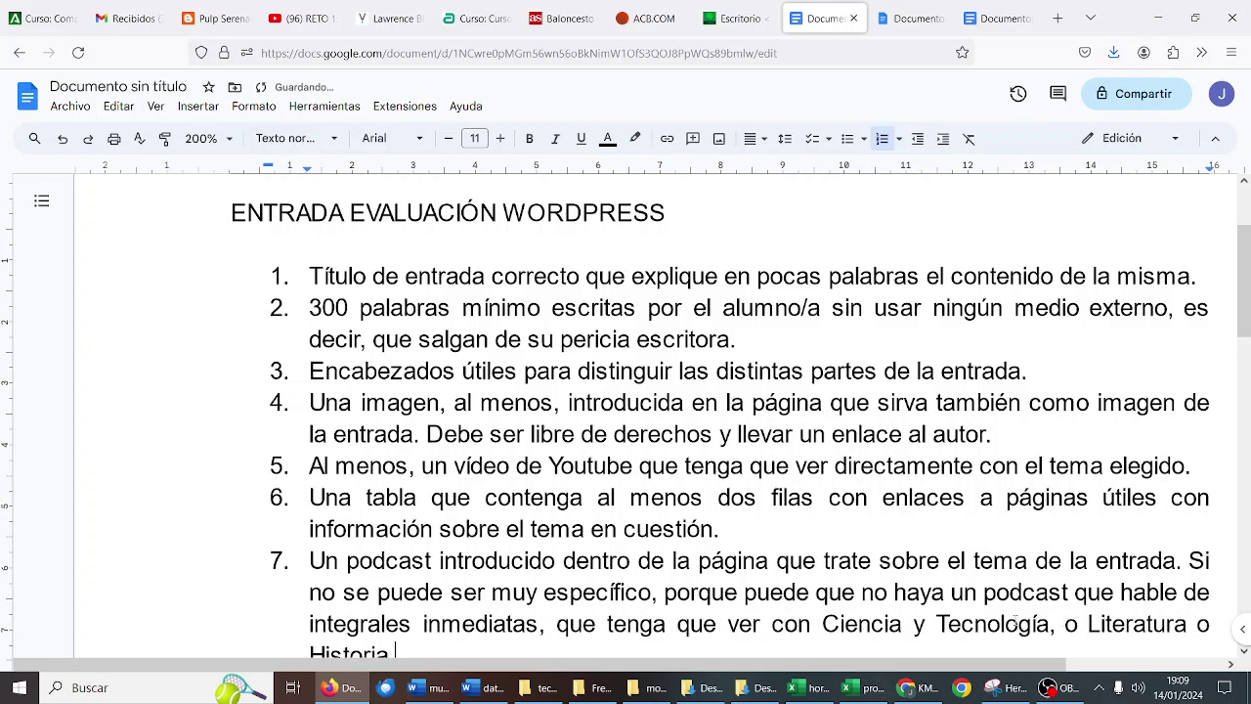
key("BackSpace")
type(".")
key("Return")
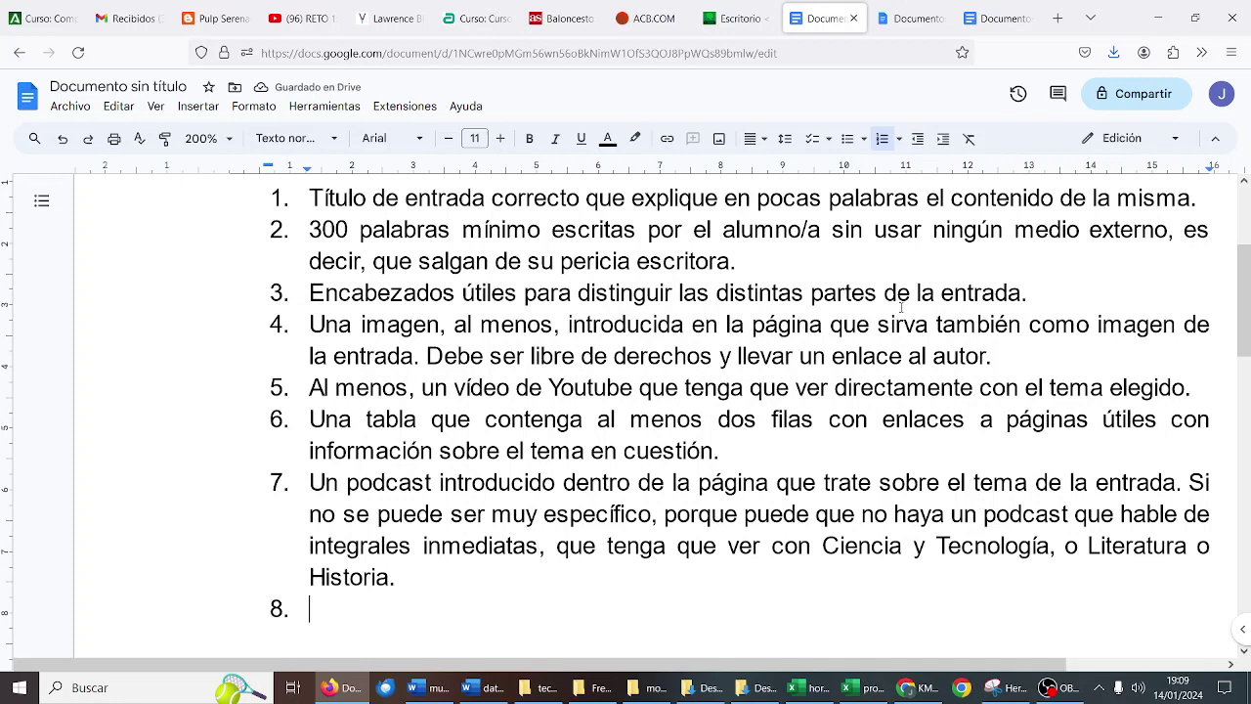
Set the document zoom to 150% and bring the whole requirements list into view.
left_click(207, 138)
left_click(206, 338)
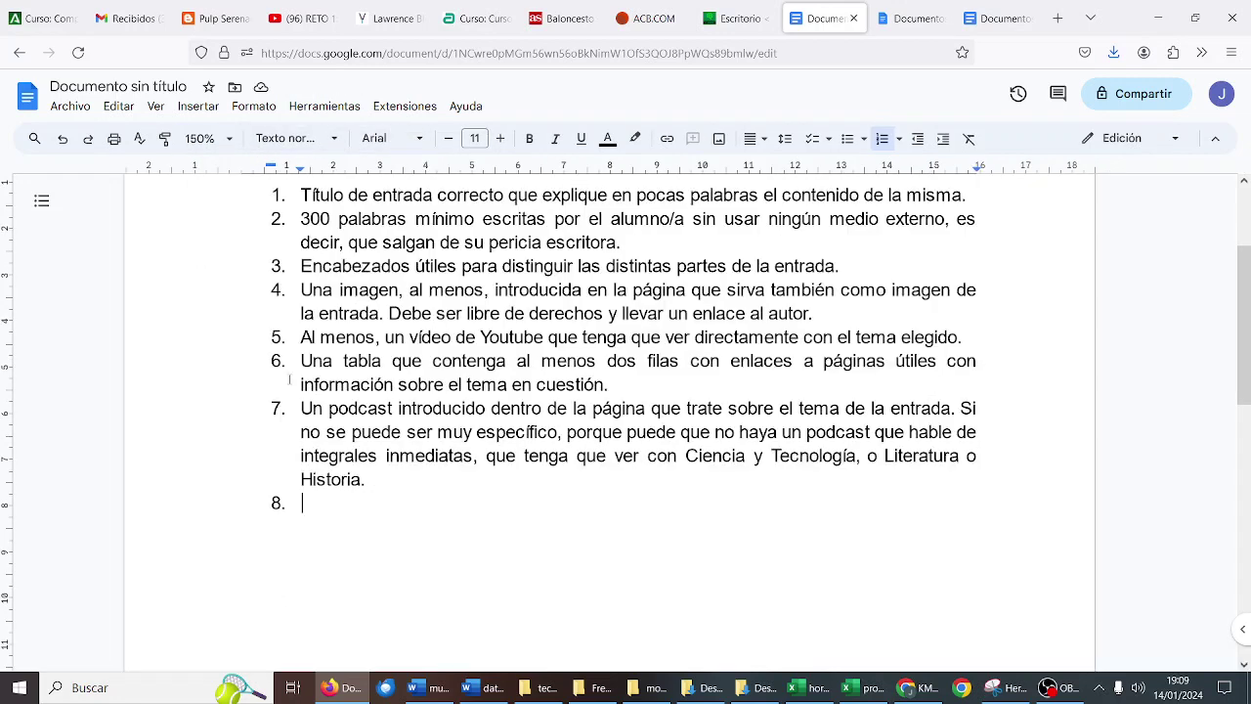
scroll(377, 442, "up", 1)
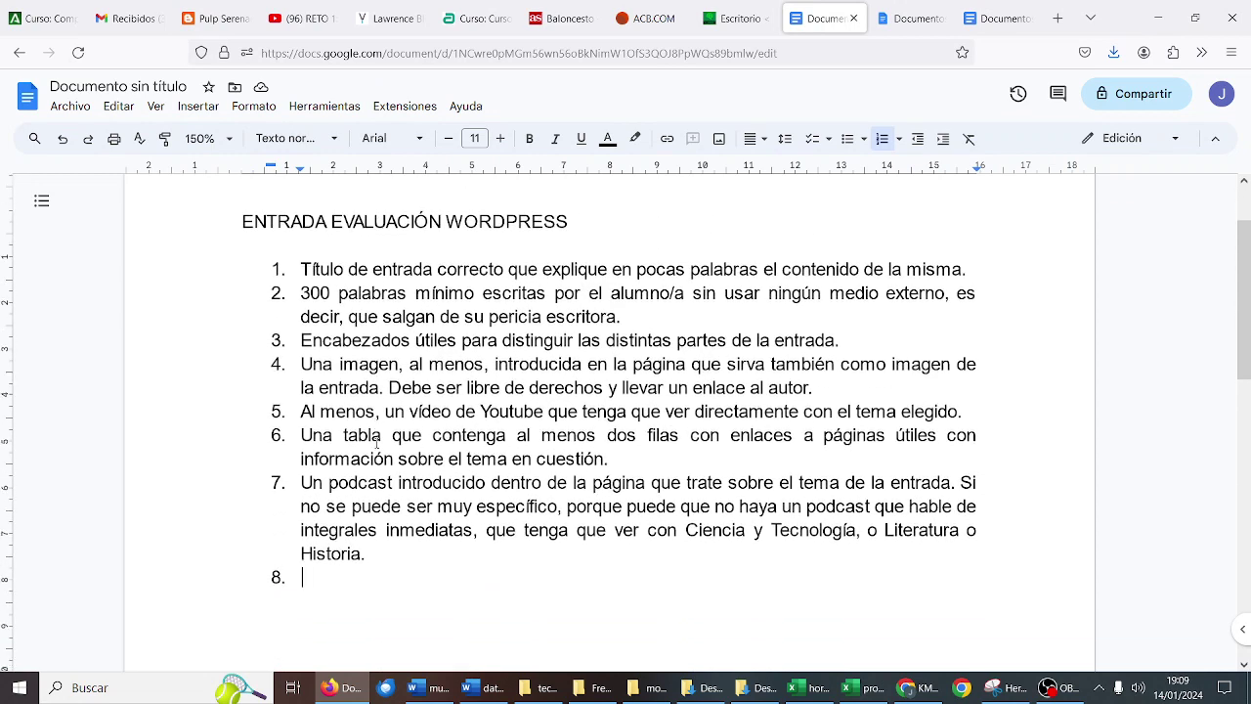
Switch to the WordPress dashboard and create a new post titled "Integrales por partes".
left_click(716, 26)
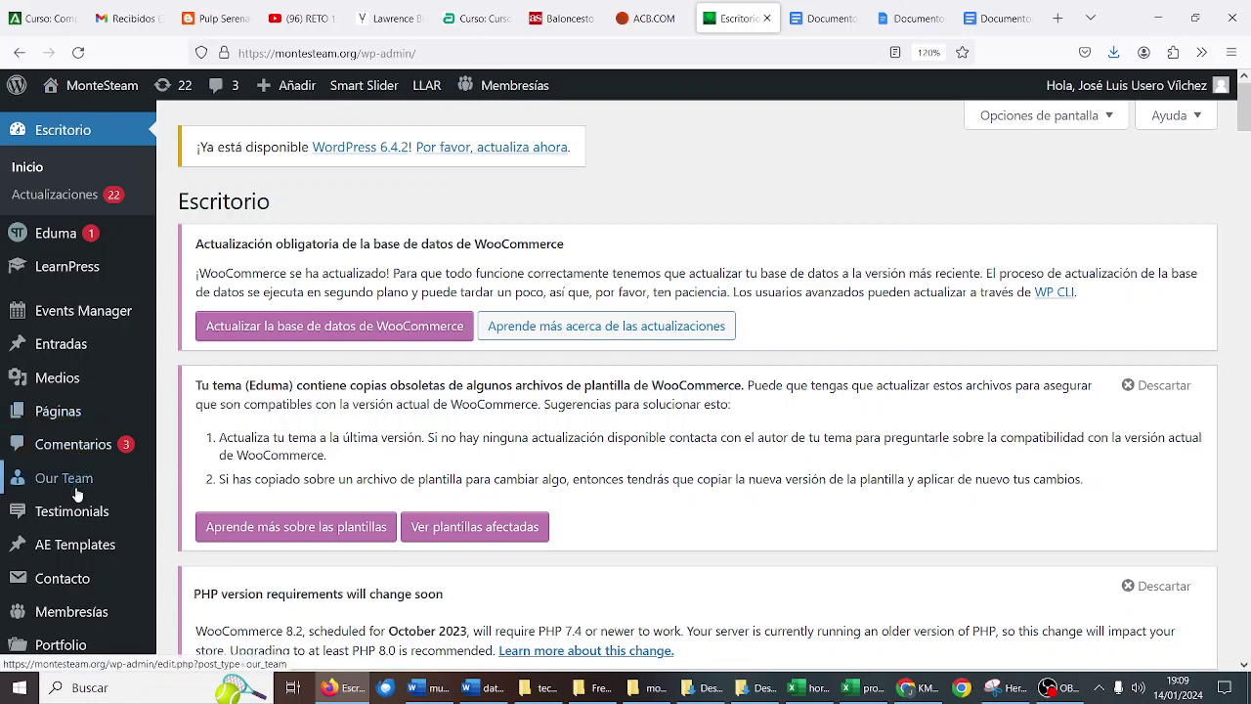
mouse_move(117, 344)
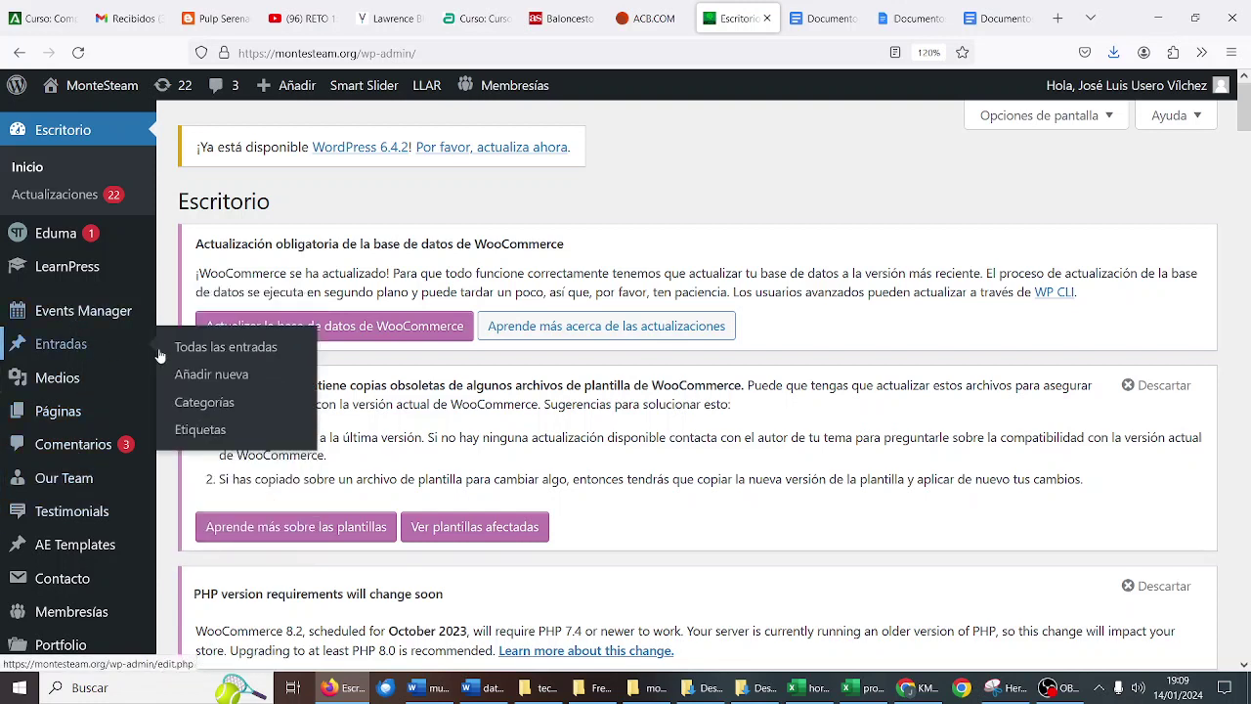
left_click(193, 381)
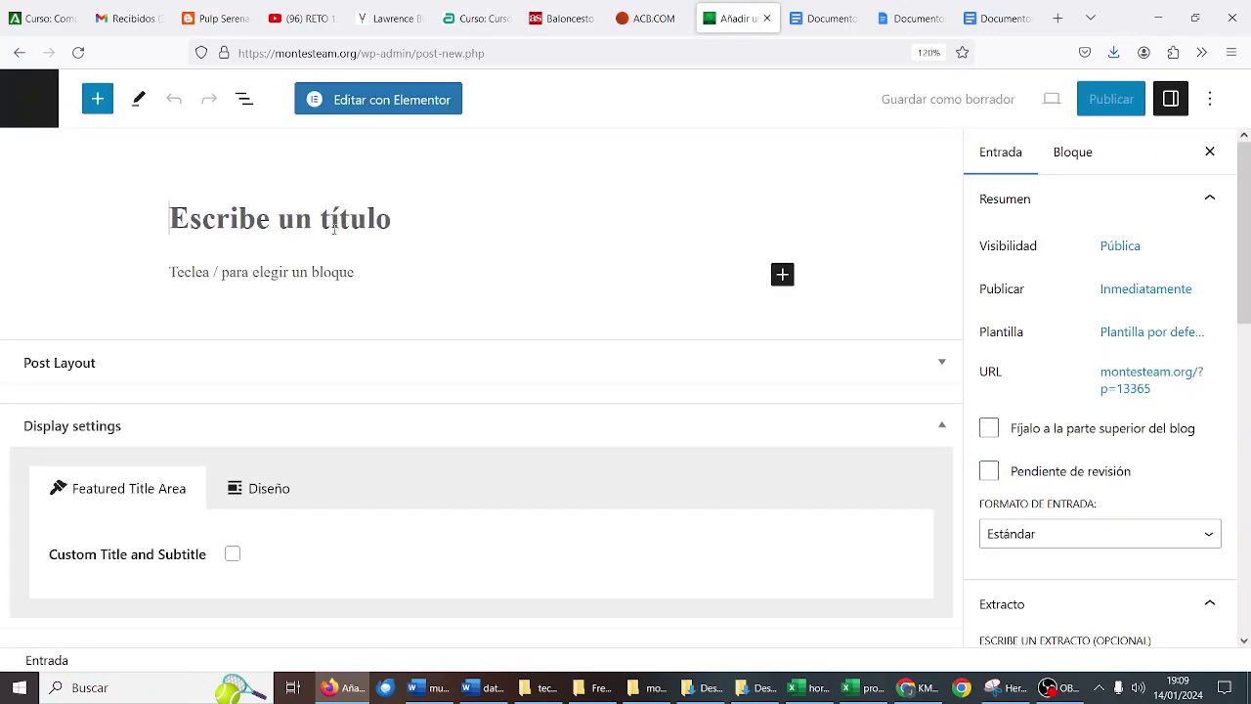
type("Integrales por p")
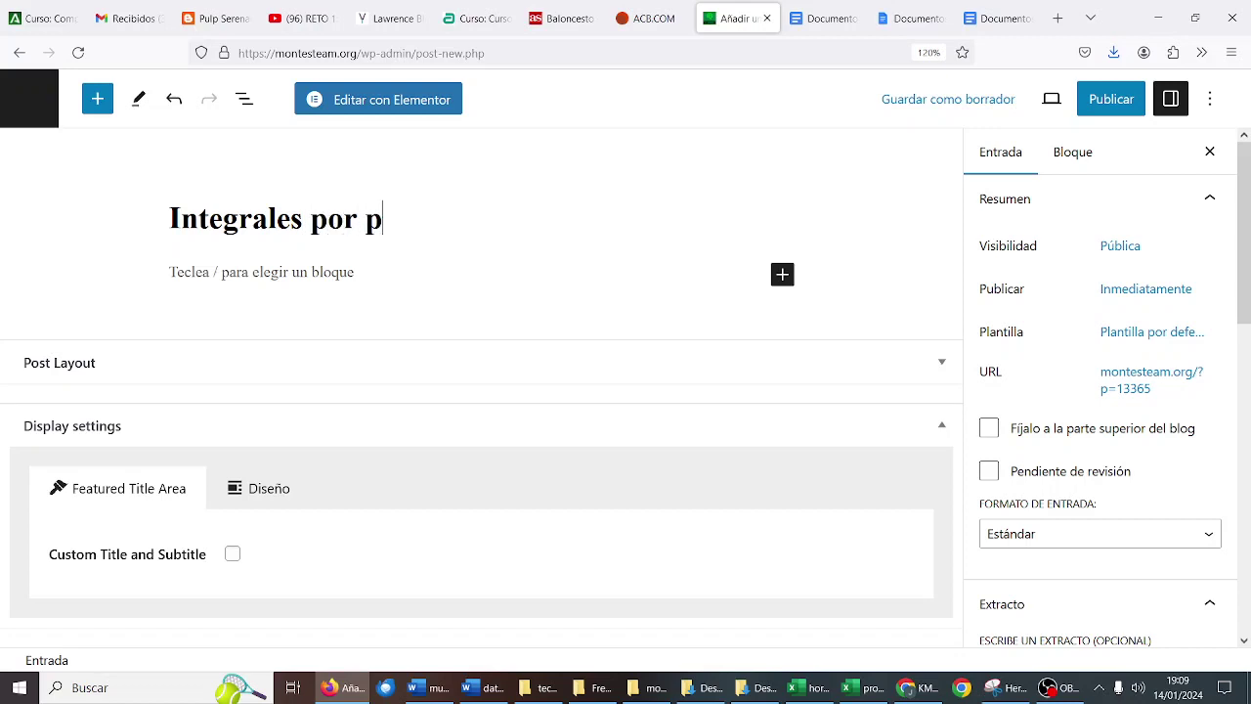
type("artes")
Look through the post's settings and save the new post as a draft.
scroll(1075, 396, "down", 10)
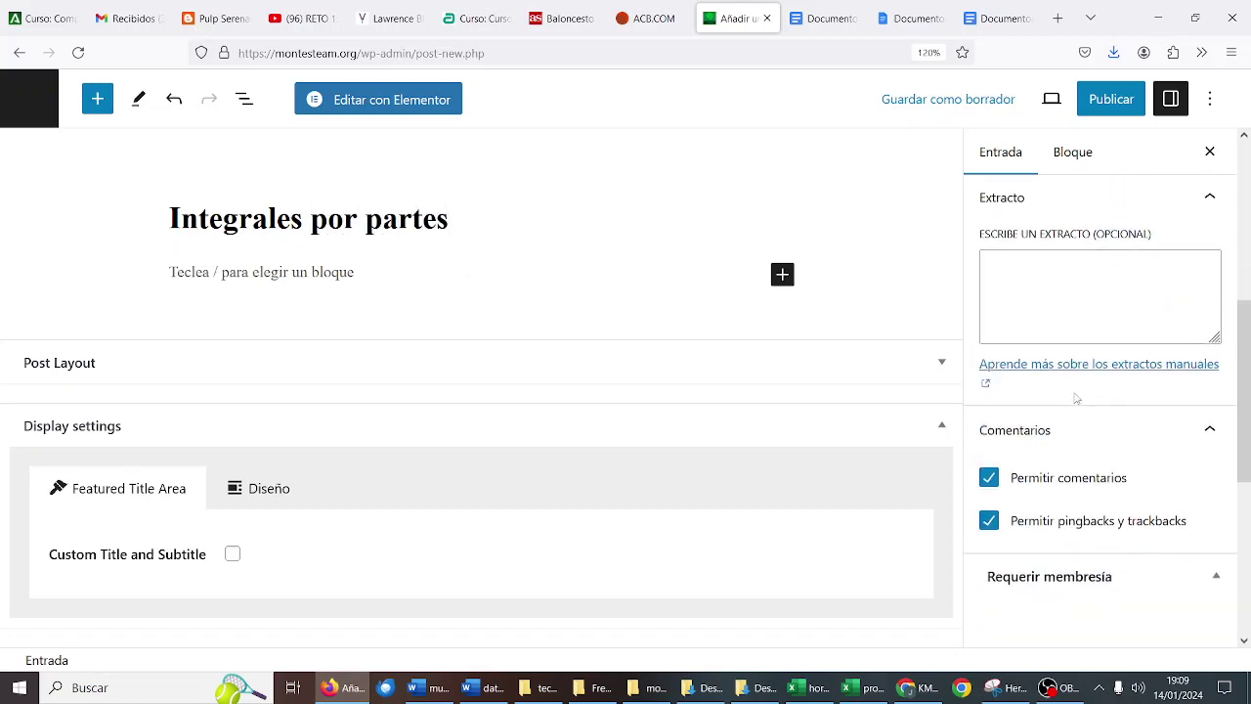
scroll(1076, 396, "up", 10)
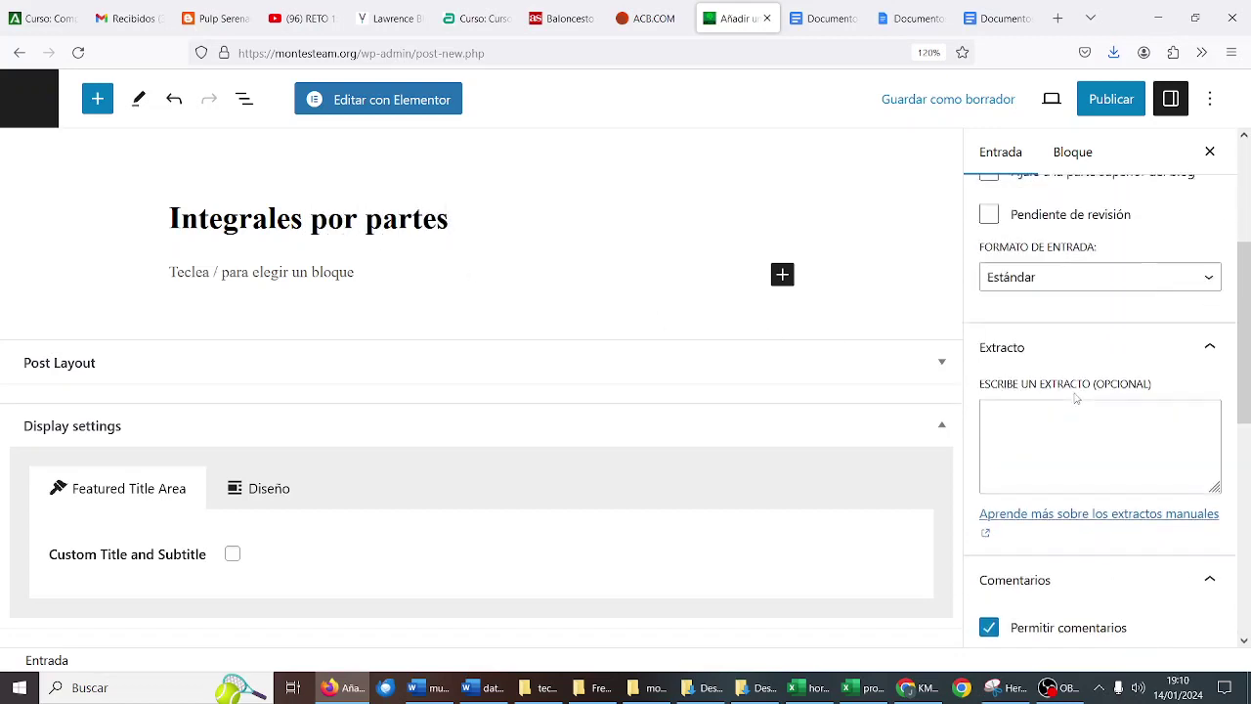
scroll(1075, 396, "down", 10)
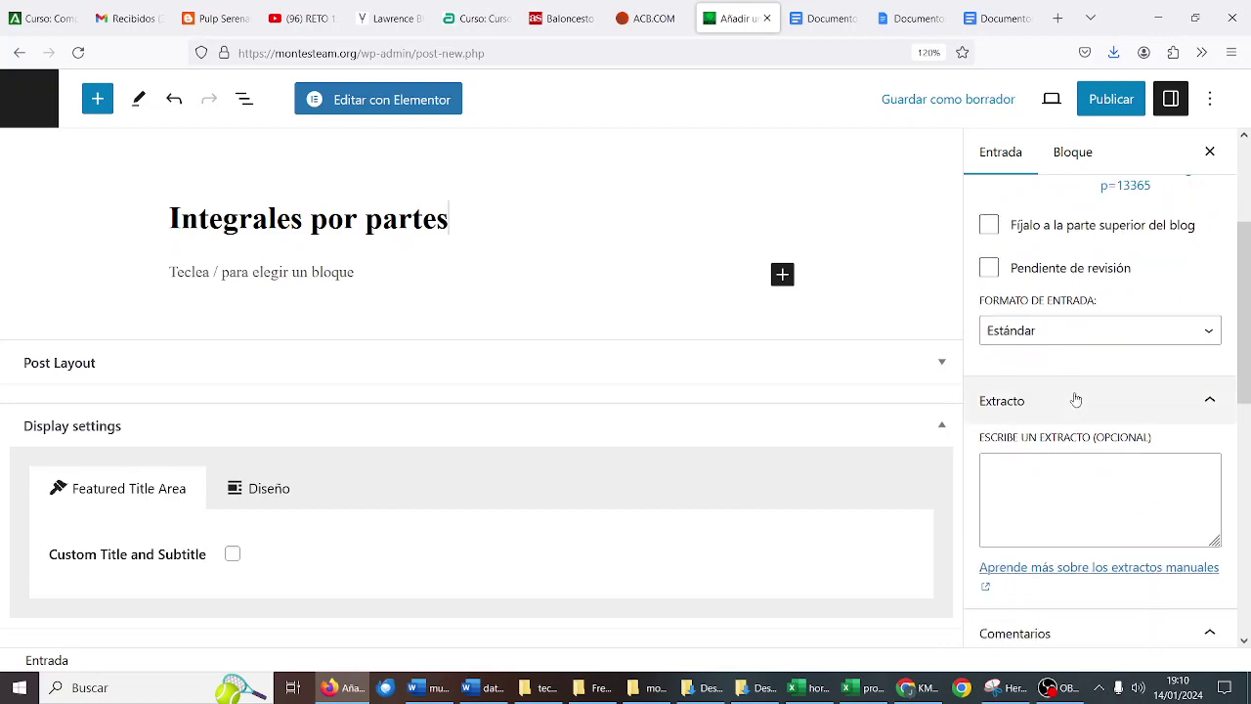
scroll(1076, 396, "down", 3)
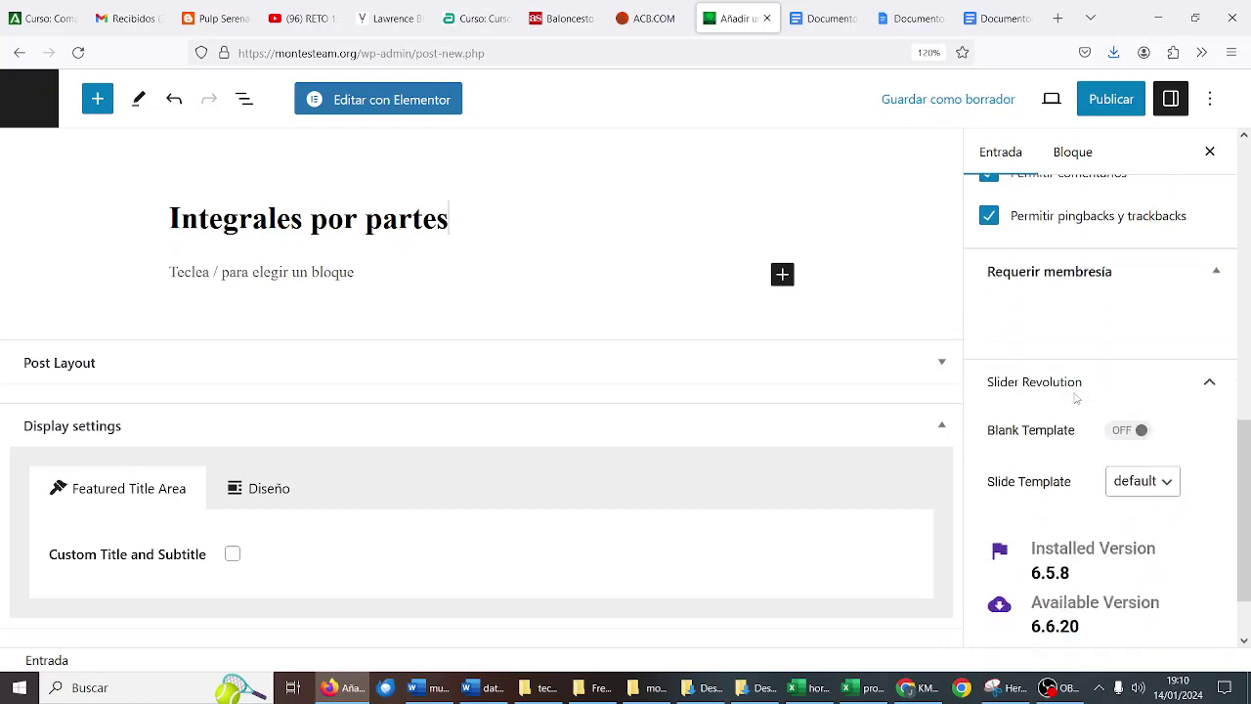
scroll(1075, 399, "up", 10)
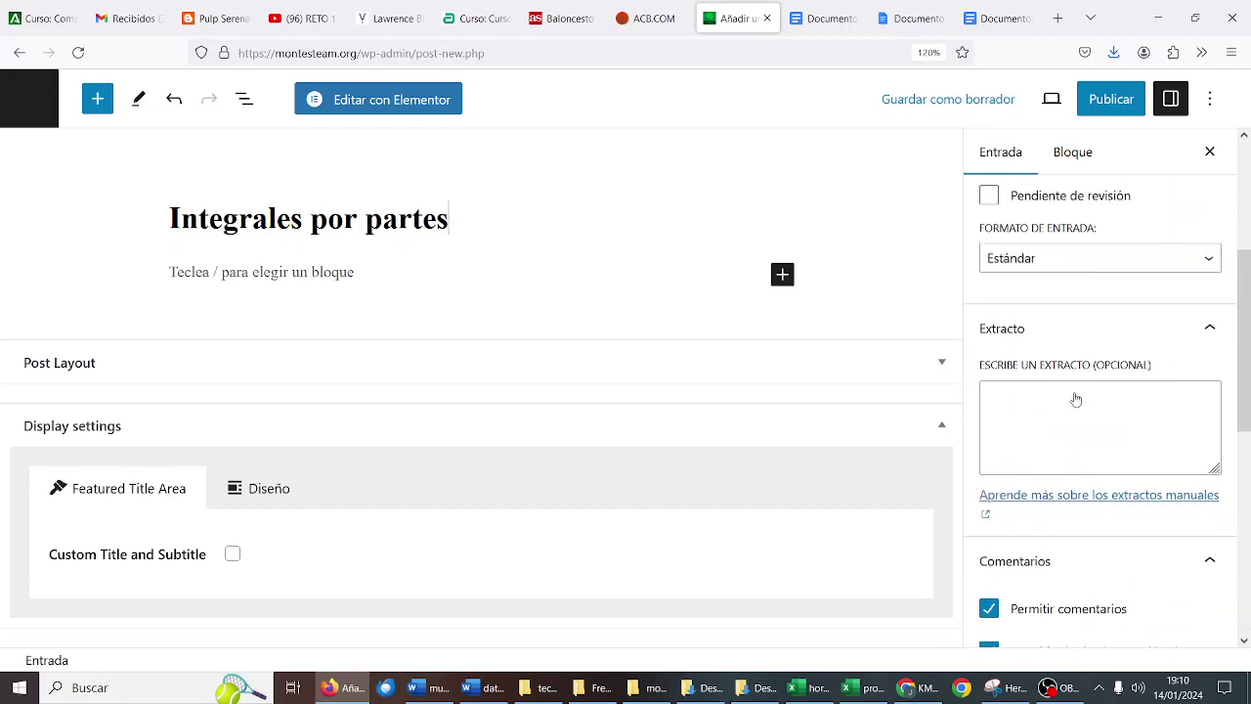
scroll(1077, 399, "up", 1)
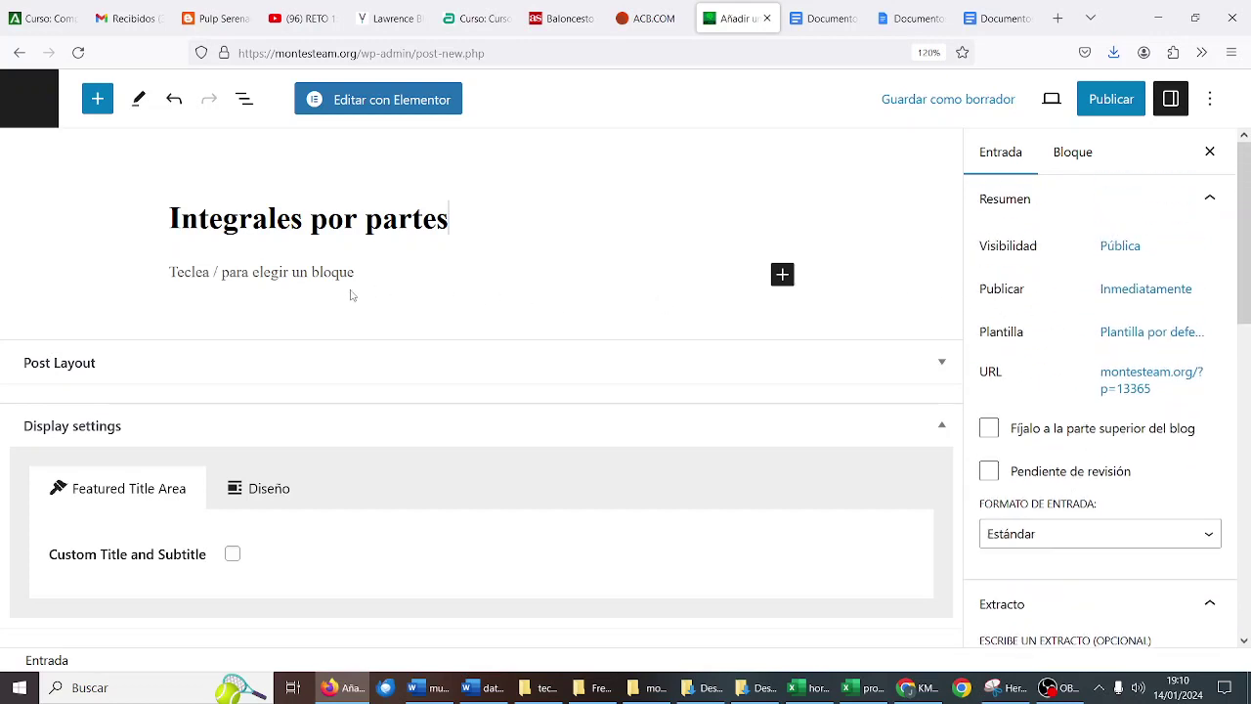
left_click(928, 100)
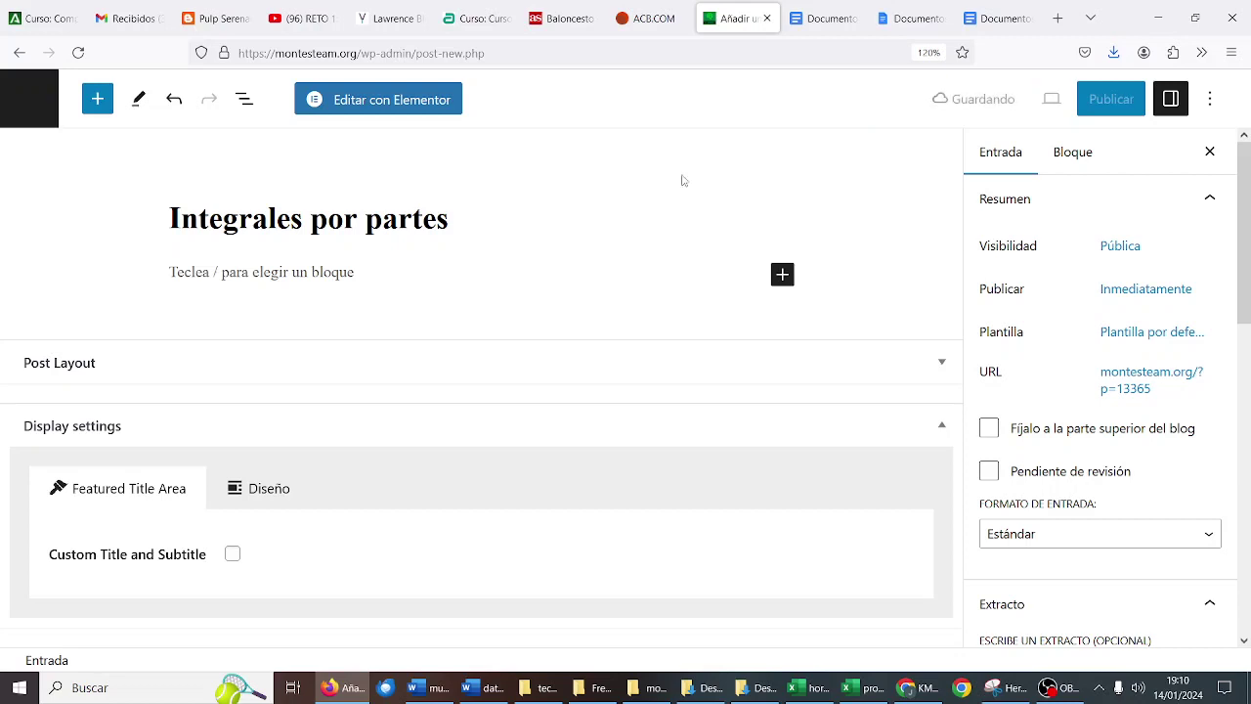
Add the text "Introducción" below the post title and convert that paragraph into a heading.
left_click(306, 275)
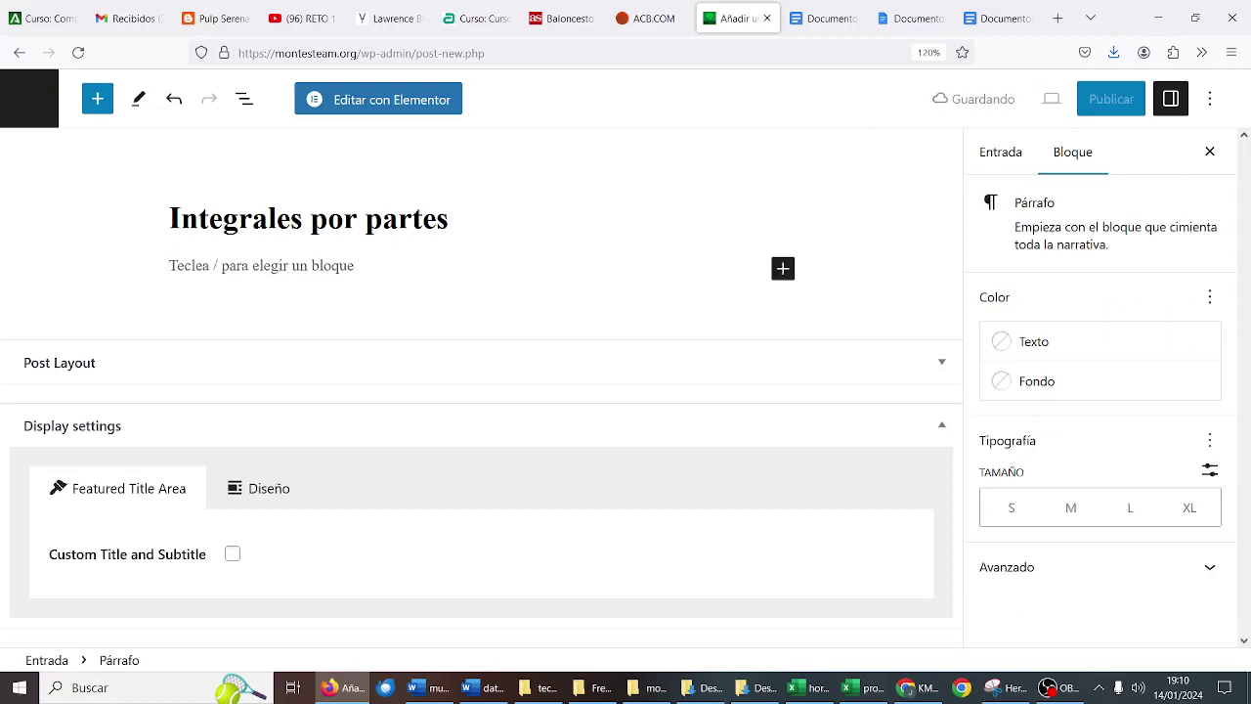
type("Introducción")
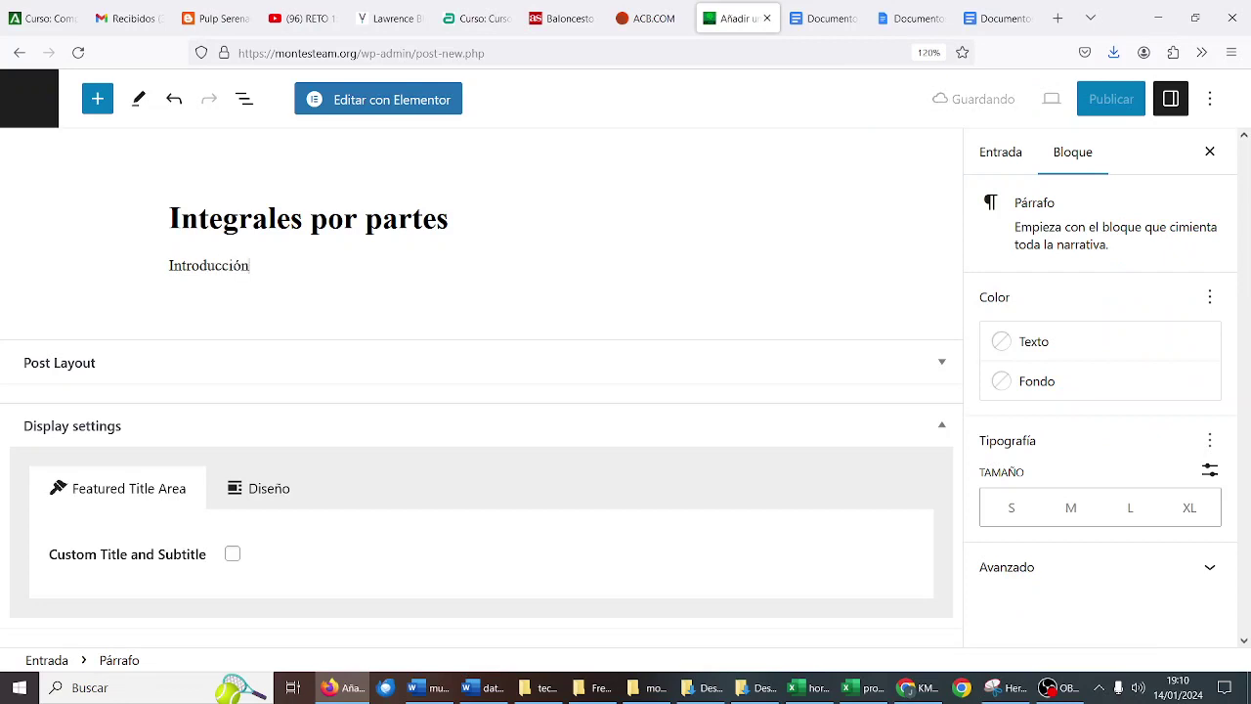
key("Return")
left_click(170, 265)
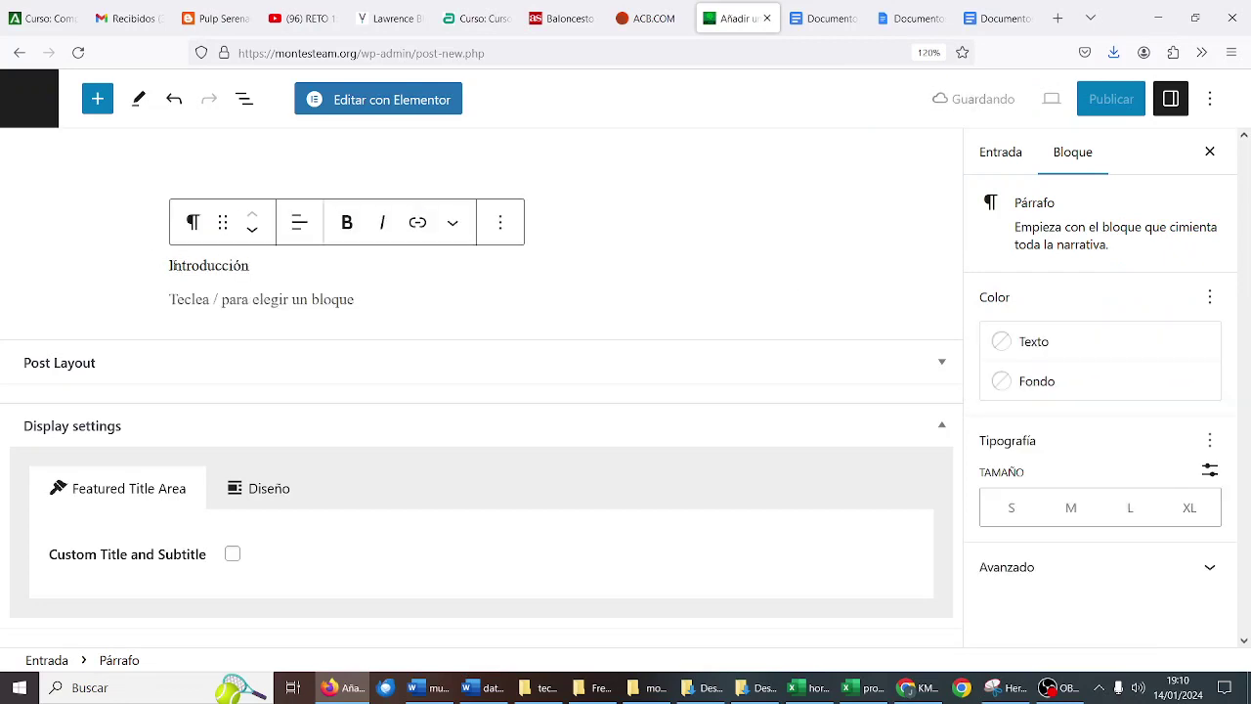
left_click(185, 240)
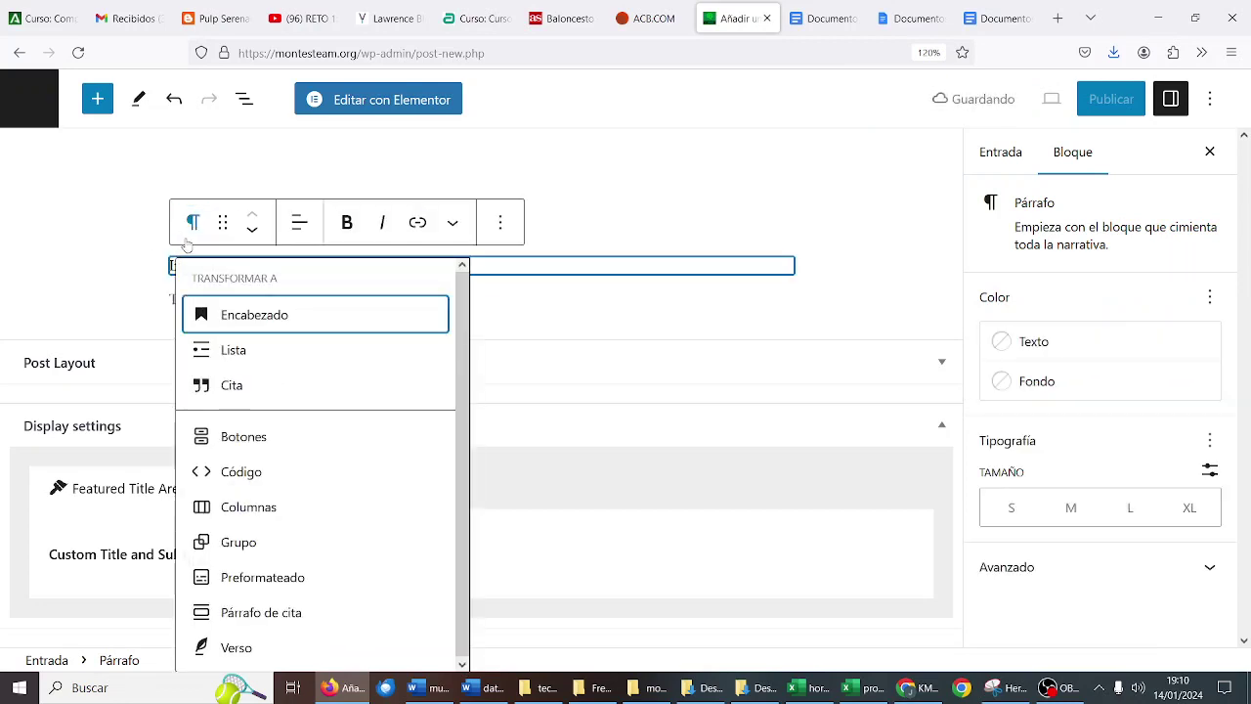
left_click(252, 315)
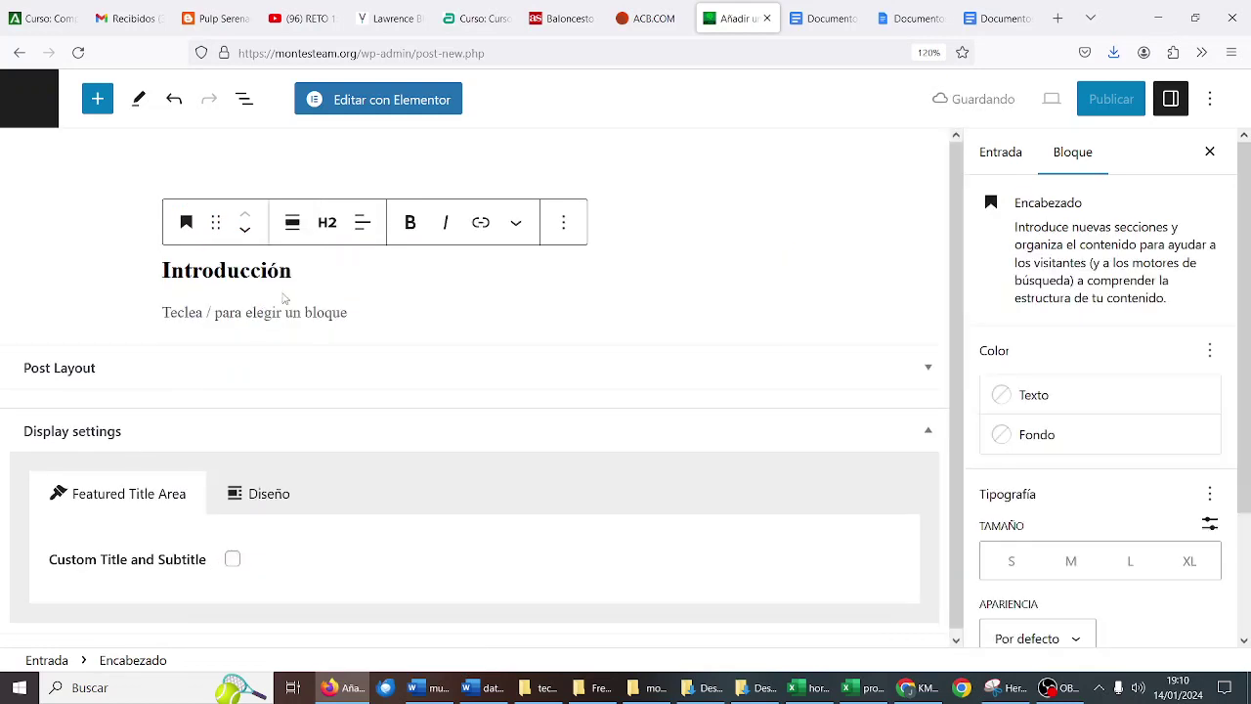
Write under the Introducción heading: "Las integrales por partes permiten solucionar problemas en los que hay dos funciones involucradas en la función a integrar. Así, por ejemplo:".
left_click(283, 310)
type("Las int")
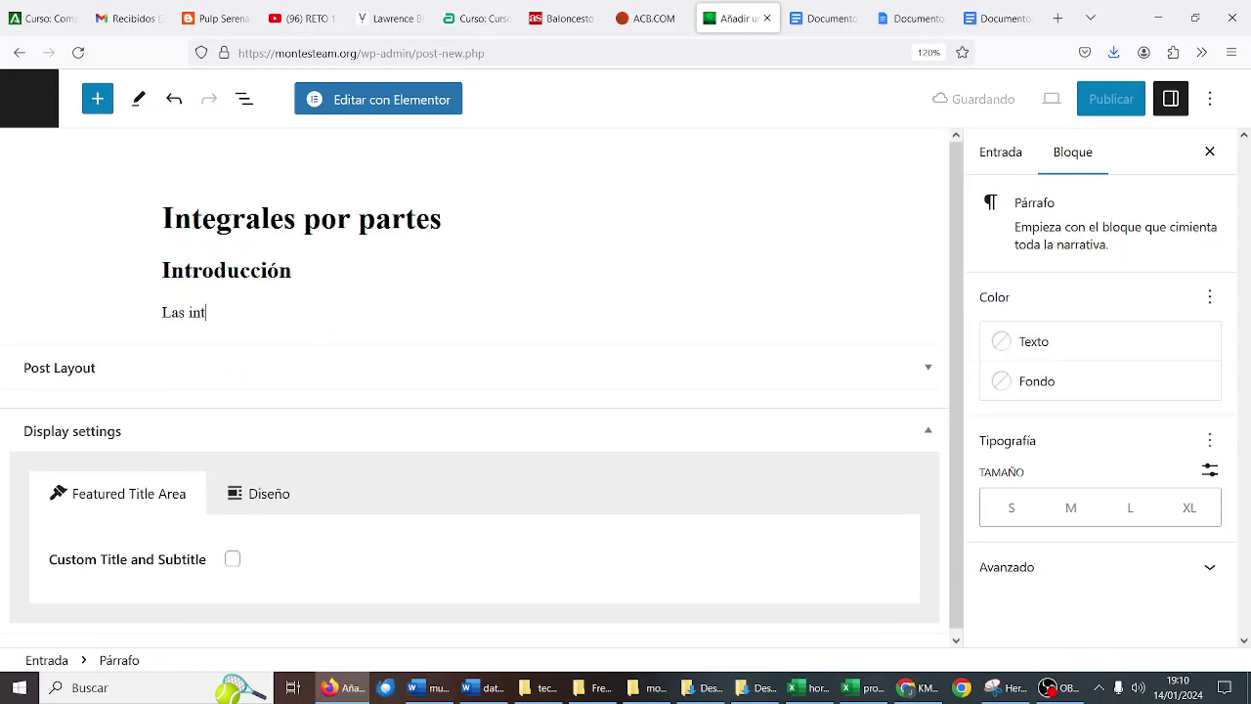
type("egrales por partes per")
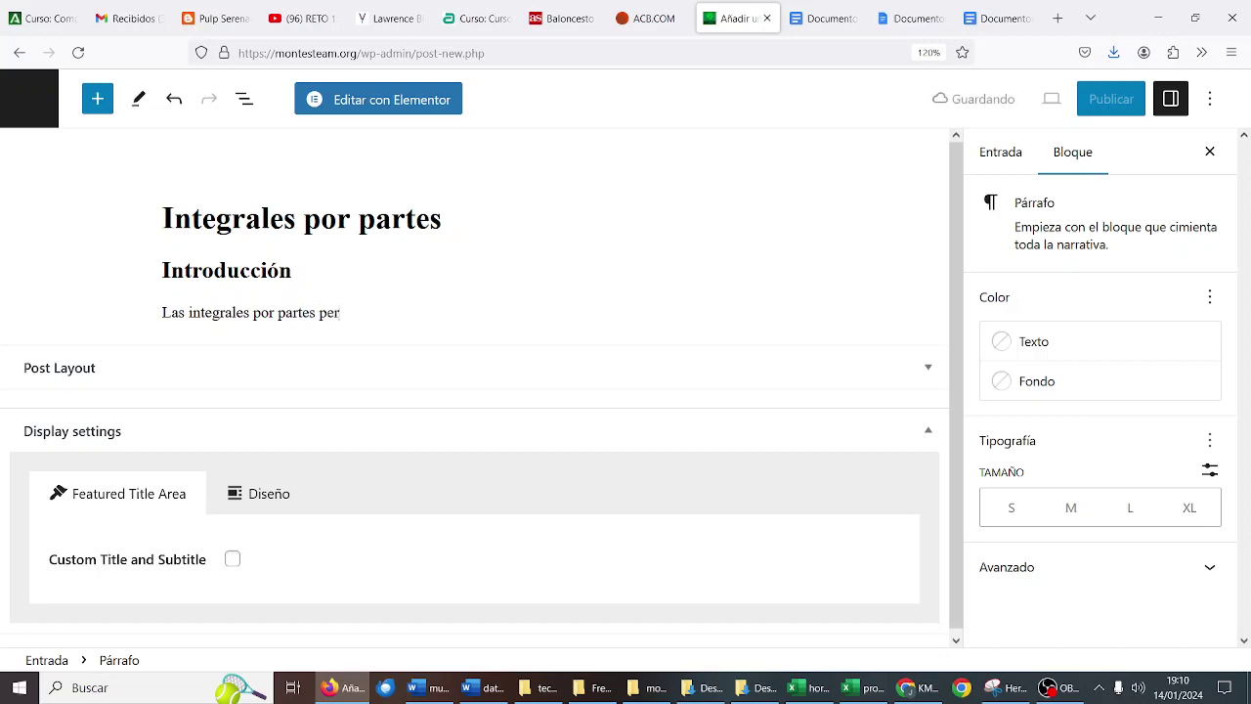
type("miten")
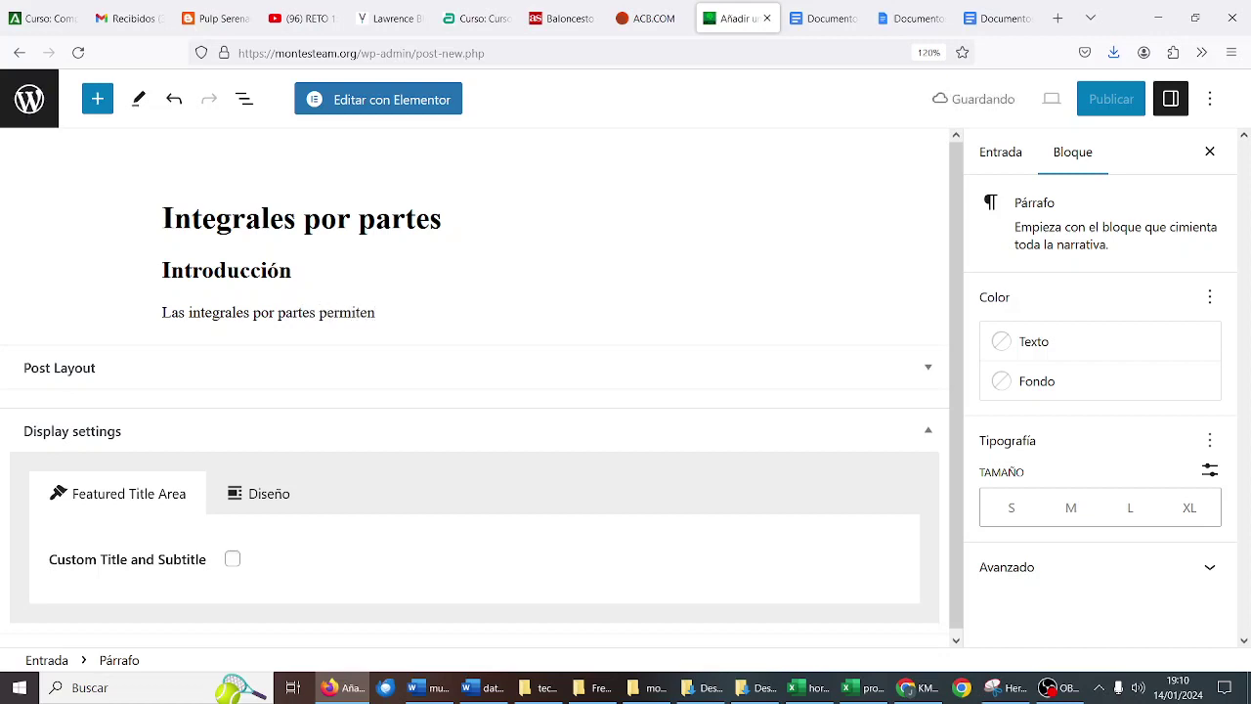
type(" solucionar")
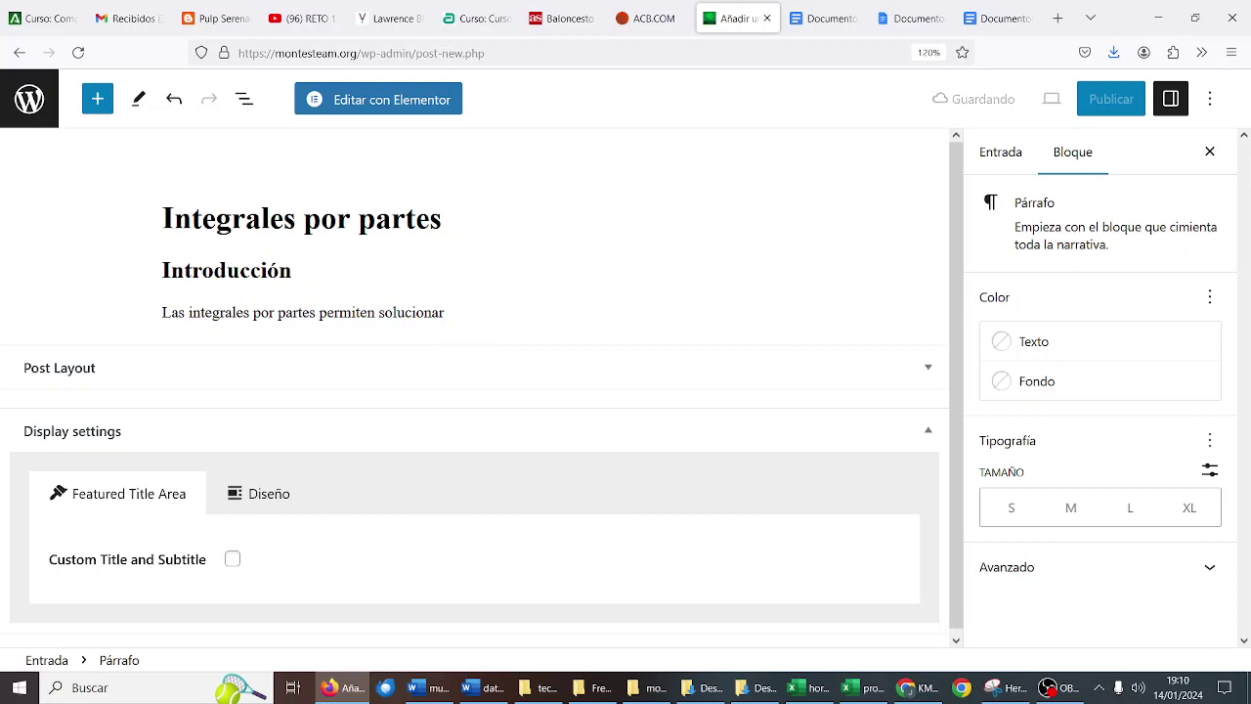
type(" problemas en los que hay dos fu")
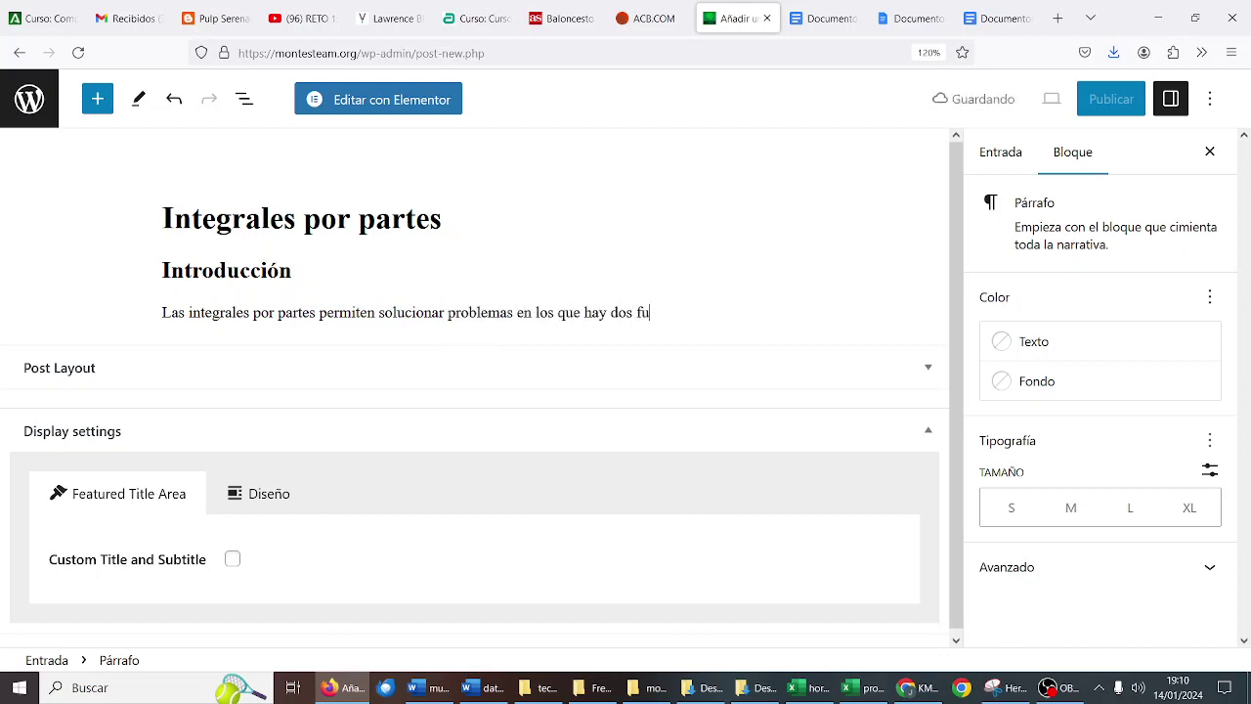
type("nciones involuc")
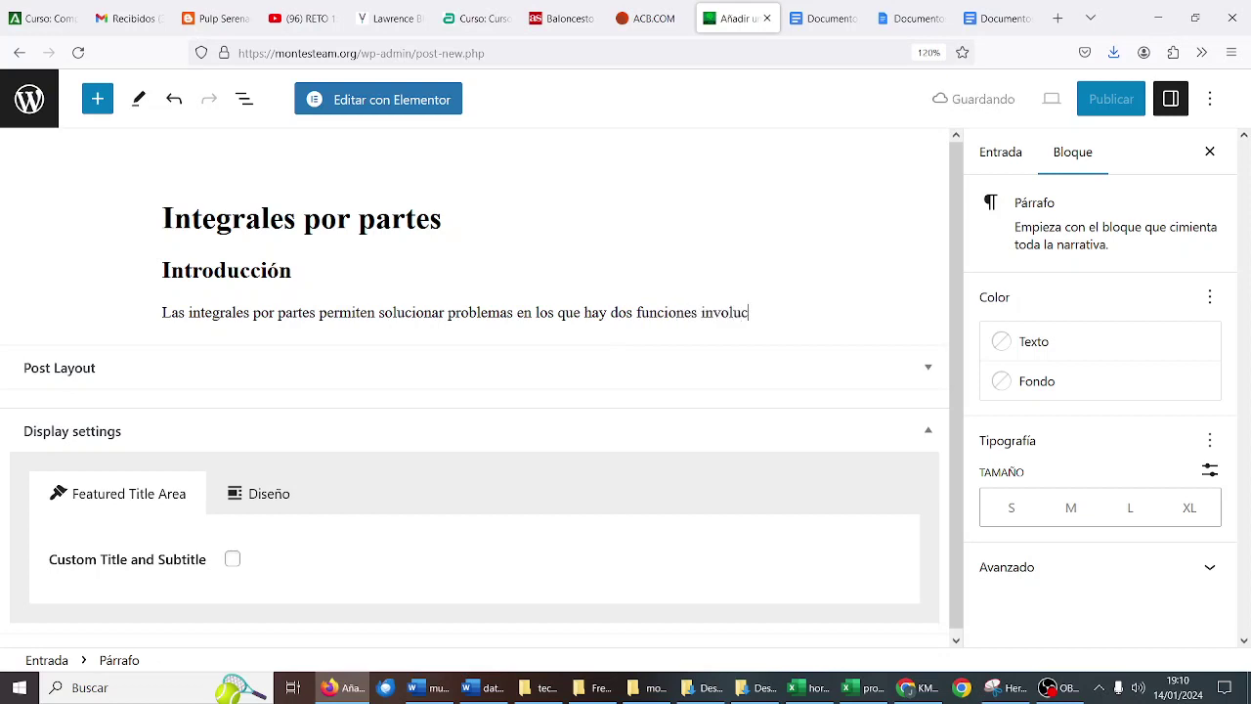
type("radas en la funci")
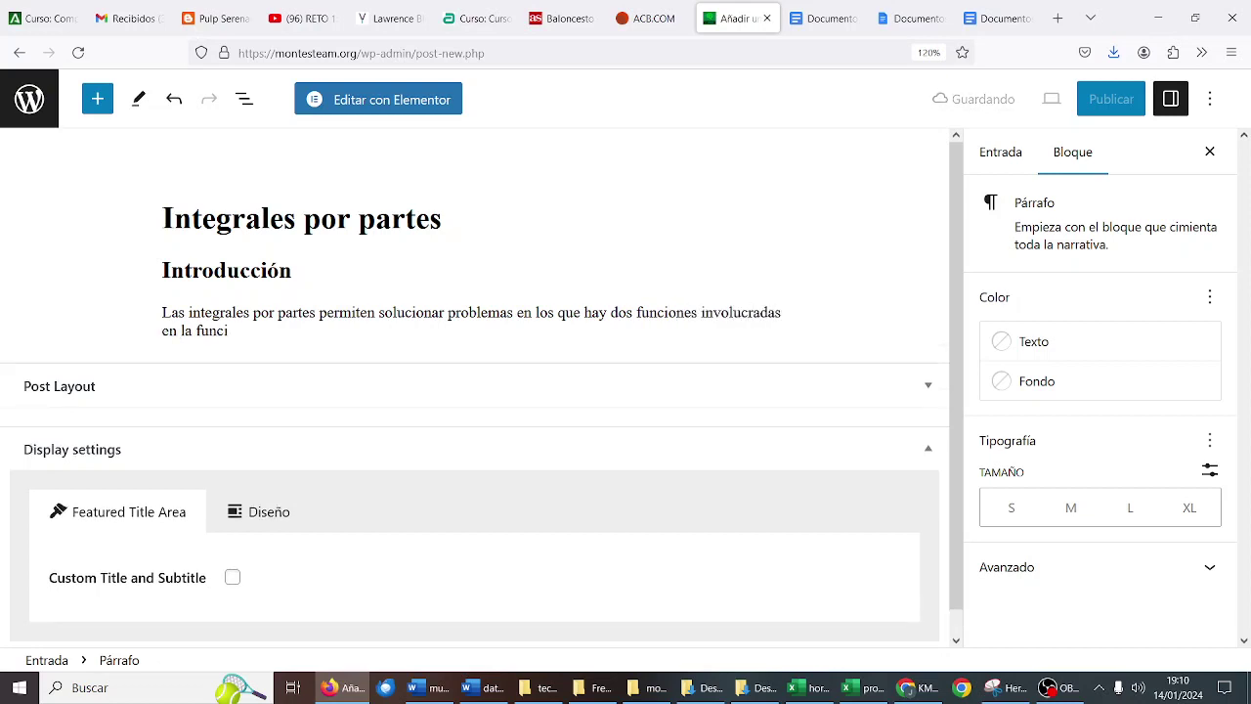
type("ón a integrar. Así, por ejemplo:")
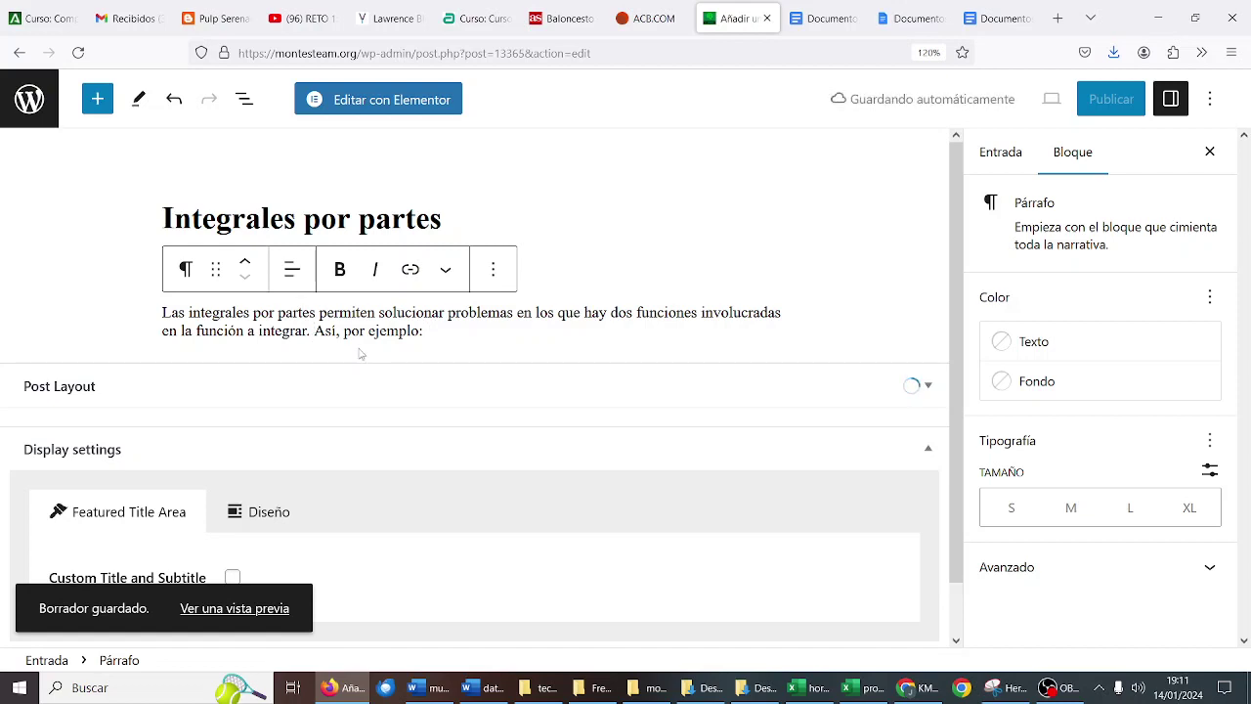
Split the introduction text so that "Así, por ejemplo:" stands in its own paragraph.
key("Return")
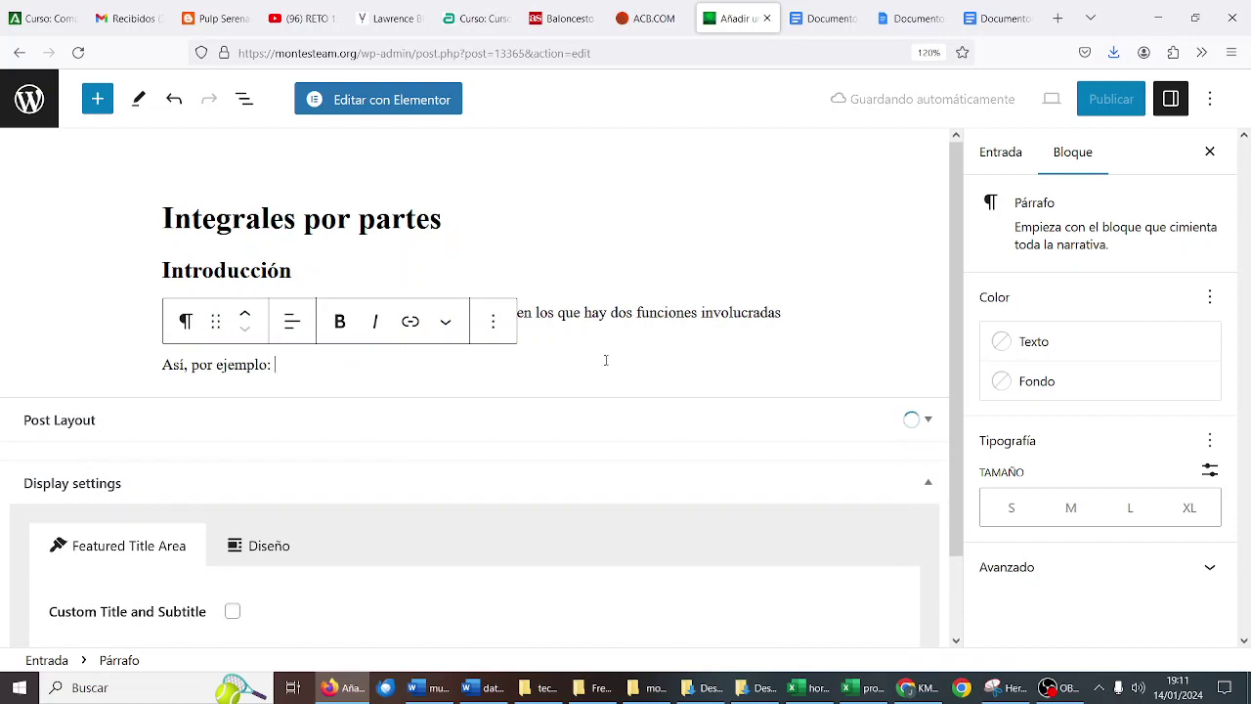
left_click(475, 287)
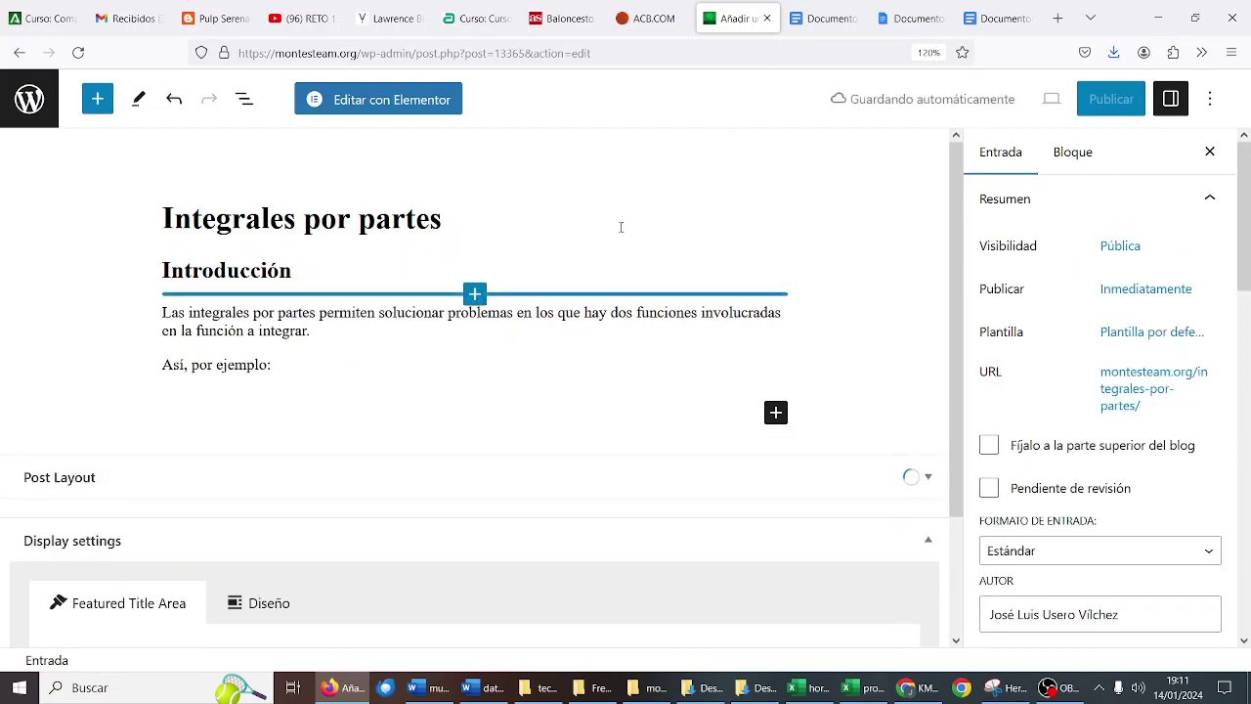
Search Google for "integracion por partes" in a new browser tab and skim the first results.
left_click(1058, 18)
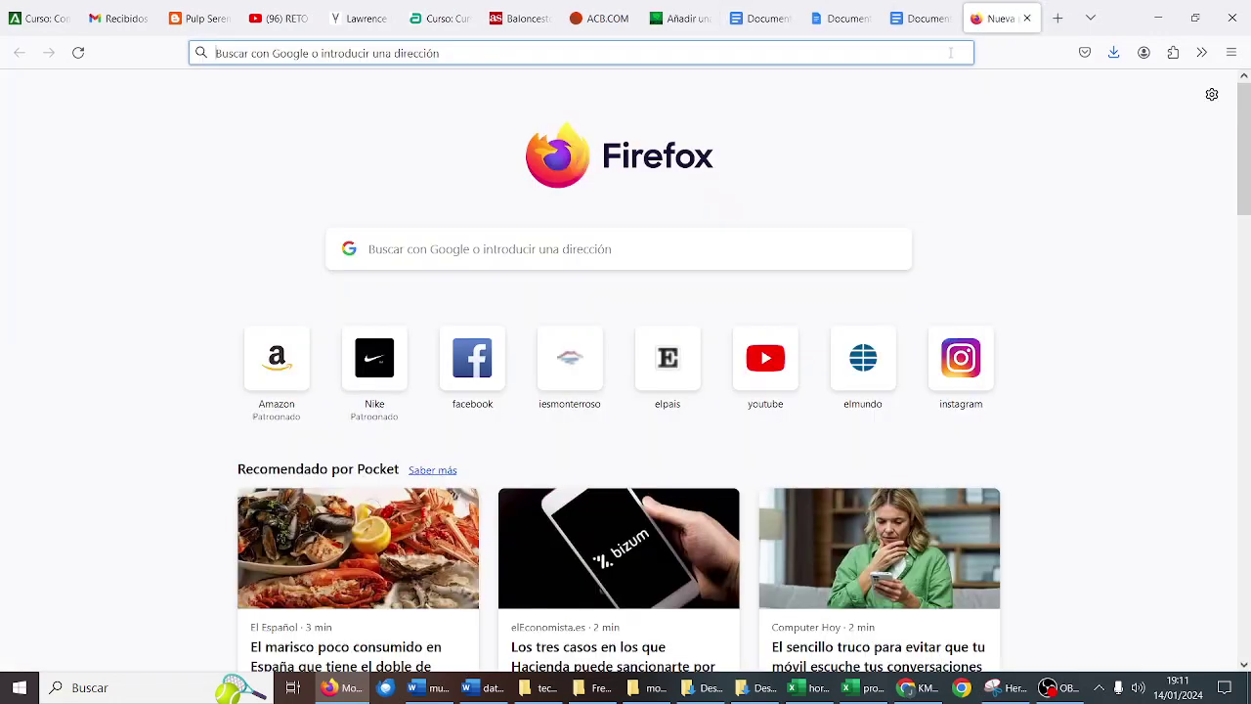
type("integ")
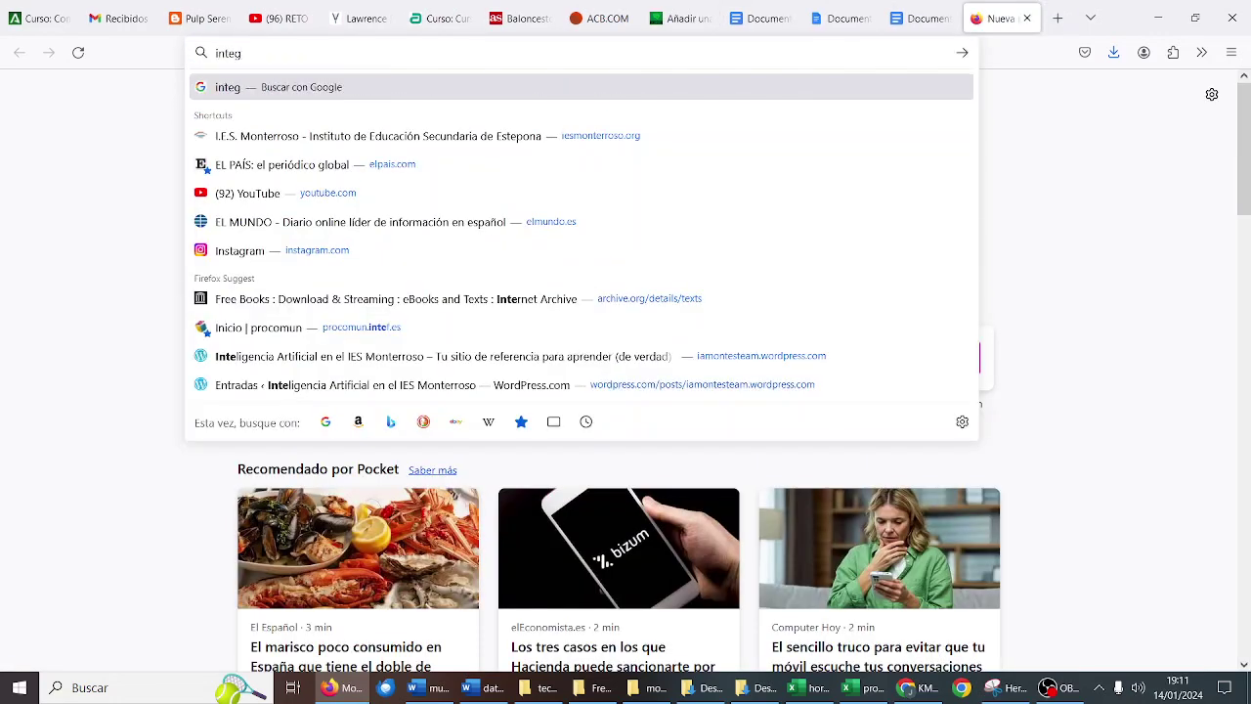
type("racion por partes")
key("Return")
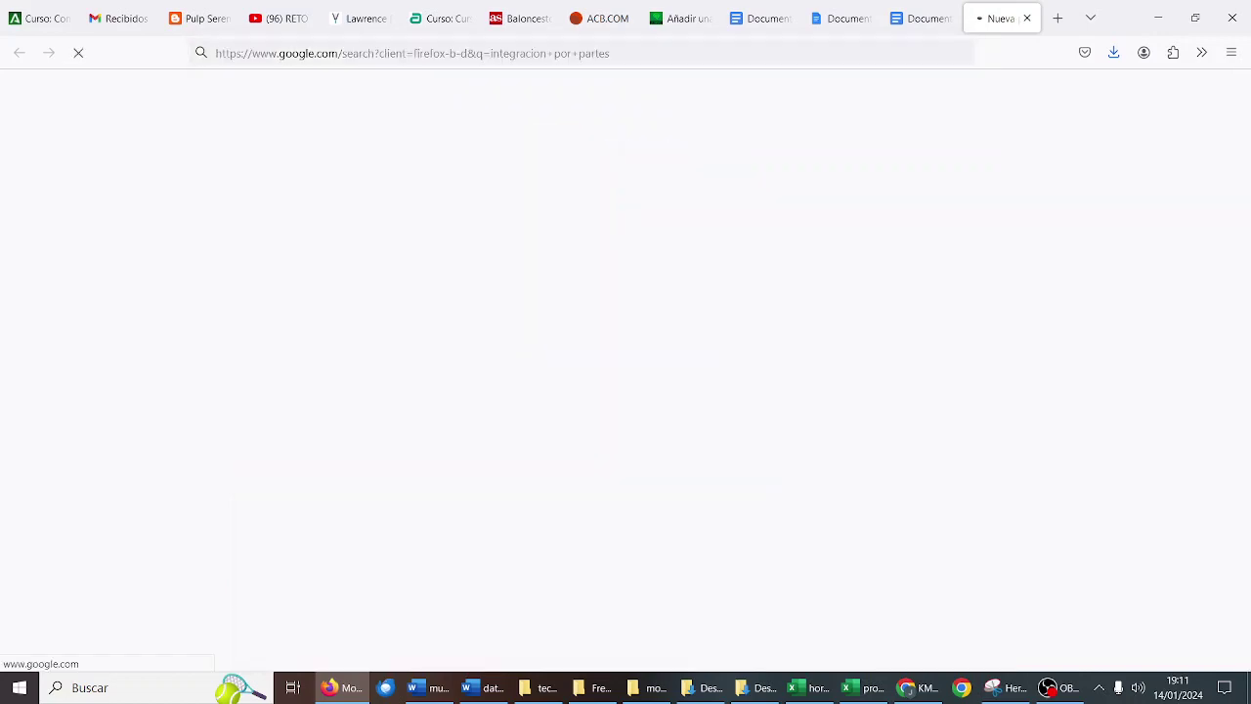
scroll(313, 283, "down", 3)
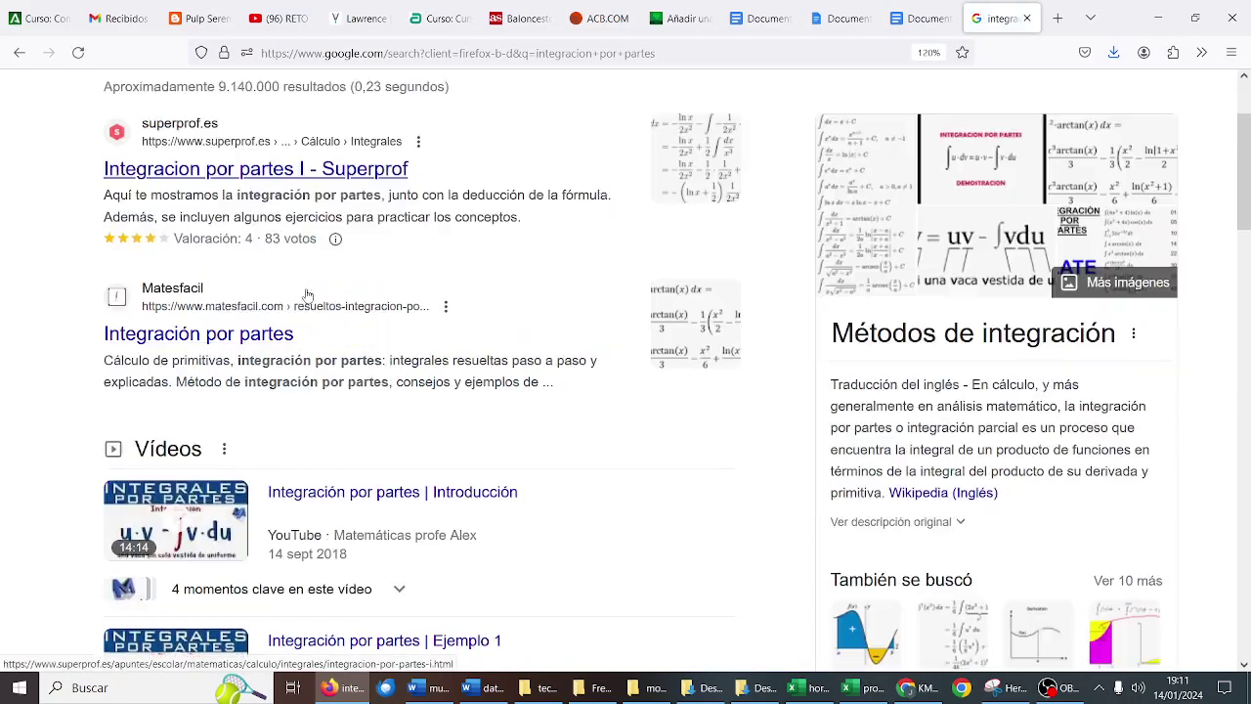
scroll(307, 294, "up", 3)
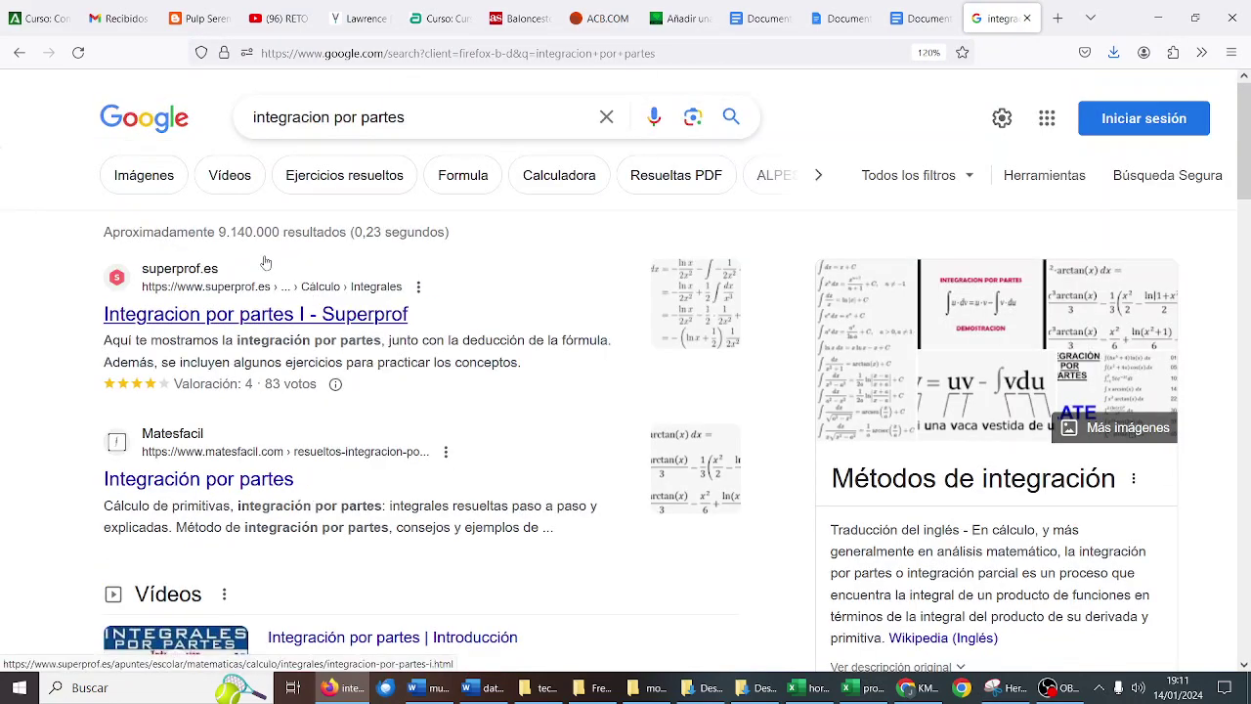
Look through the image results for integration by parts and return to the full list of results.
left_click(172, 184)
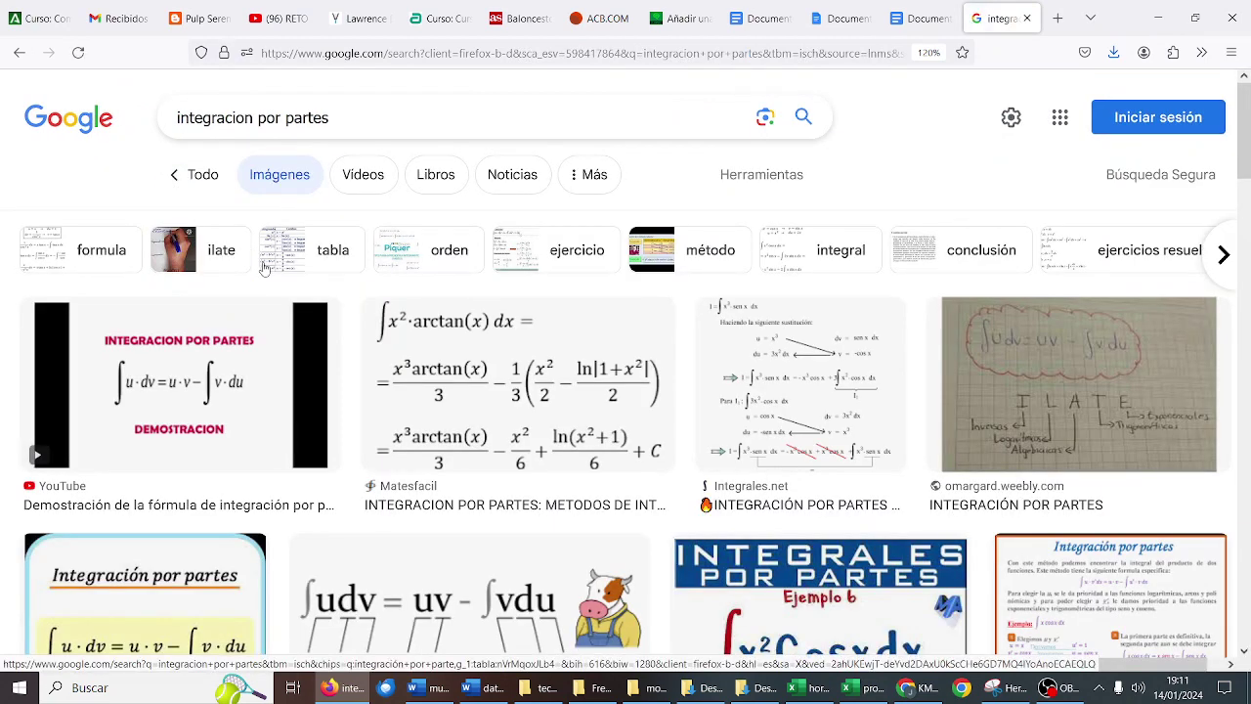
scroll(263, 269, "down", 10)
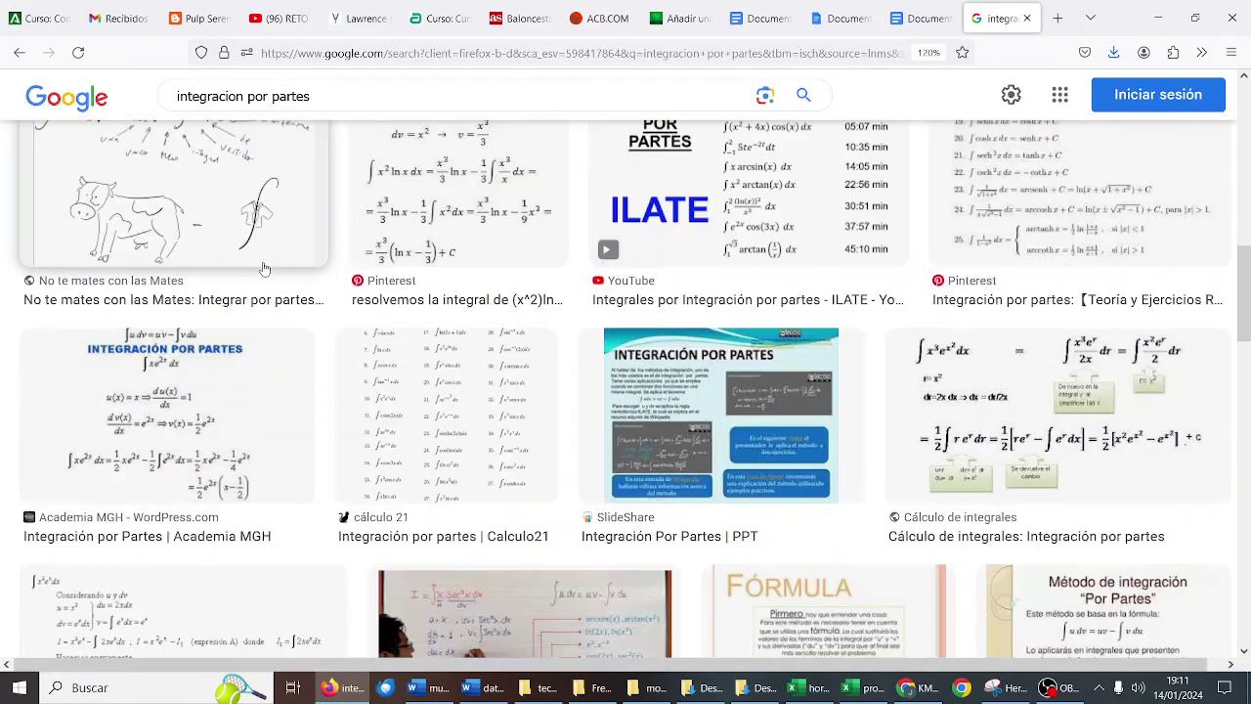
scroll(263, 269, "up", 10)
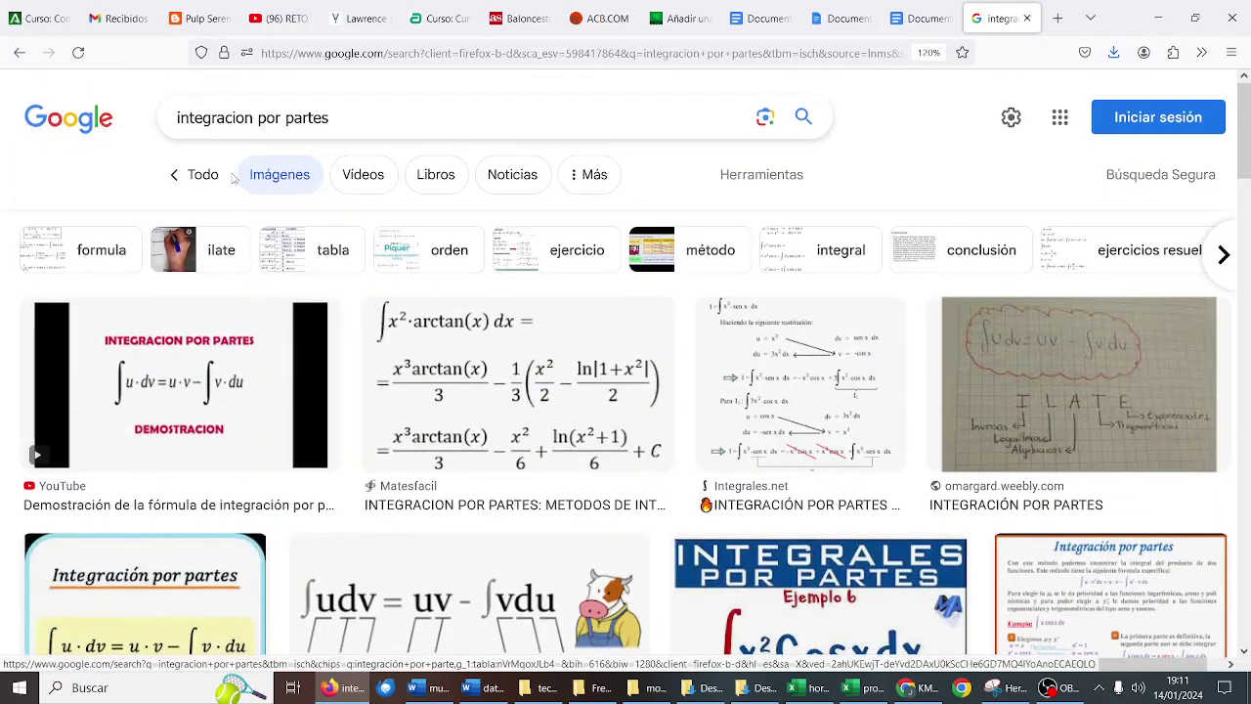
left_click(200, 174)
Open Wikipedia's "Métodos de integración" article from the results, skim its integral formulas and return to the results.
scroll(343, 293, "down", 4)
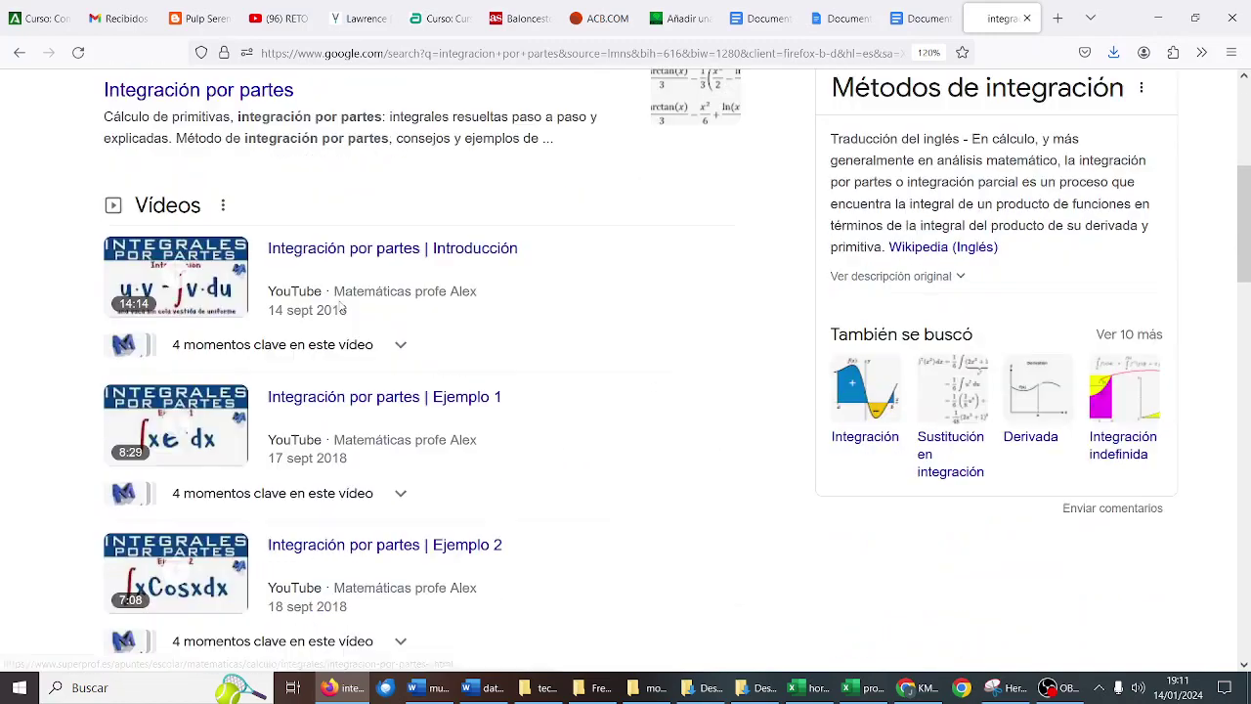
scroll(342, 308, "down", 8)
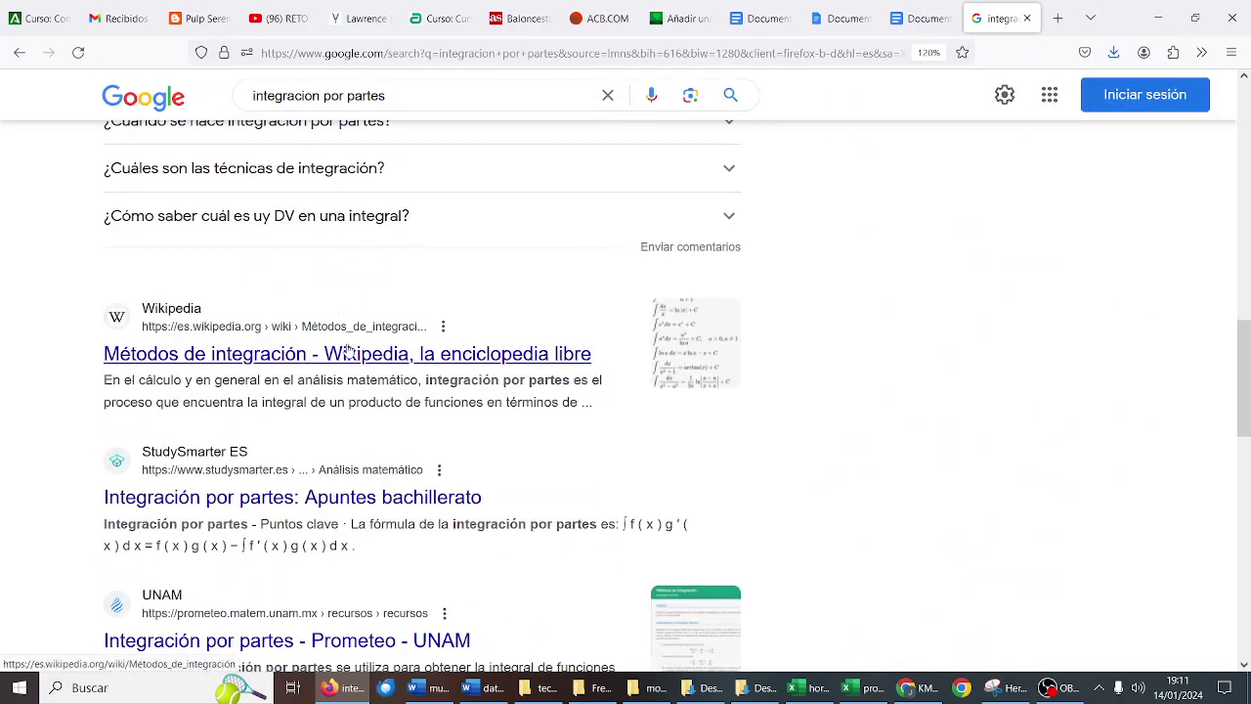
left_click(350, 356)
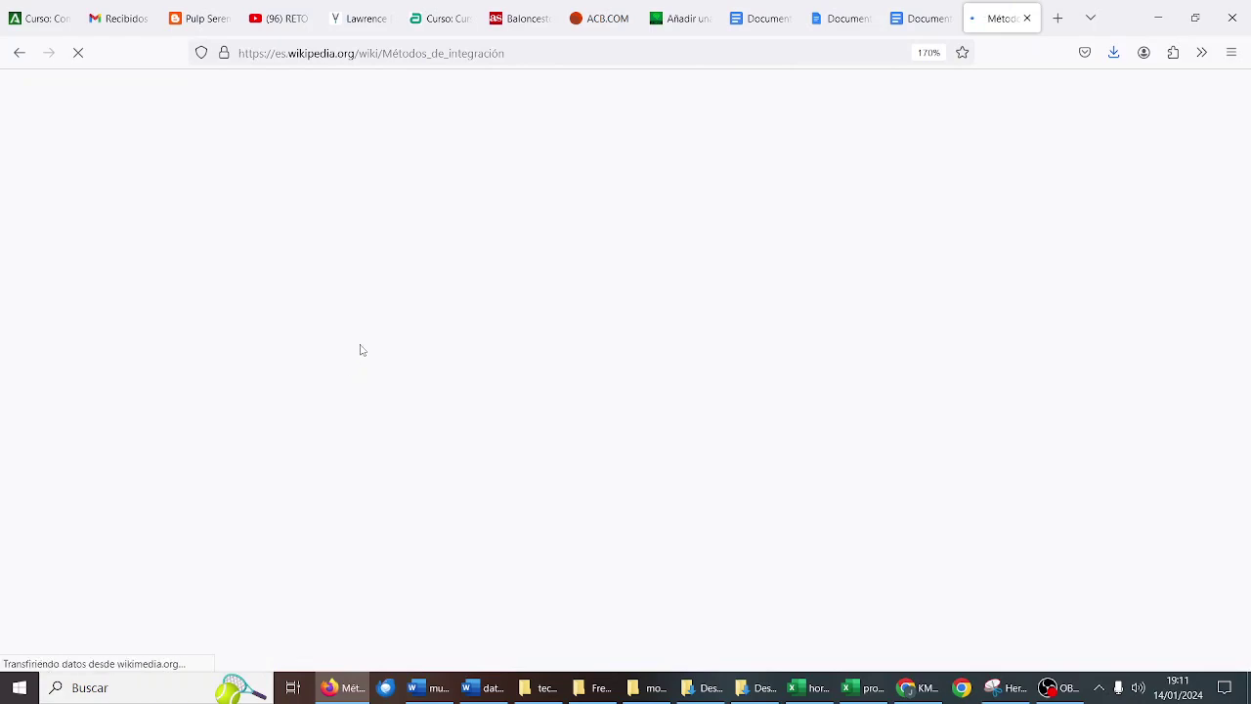
scroll(394, 324, "down", 3)
scroll(394, 323, "down", 4)
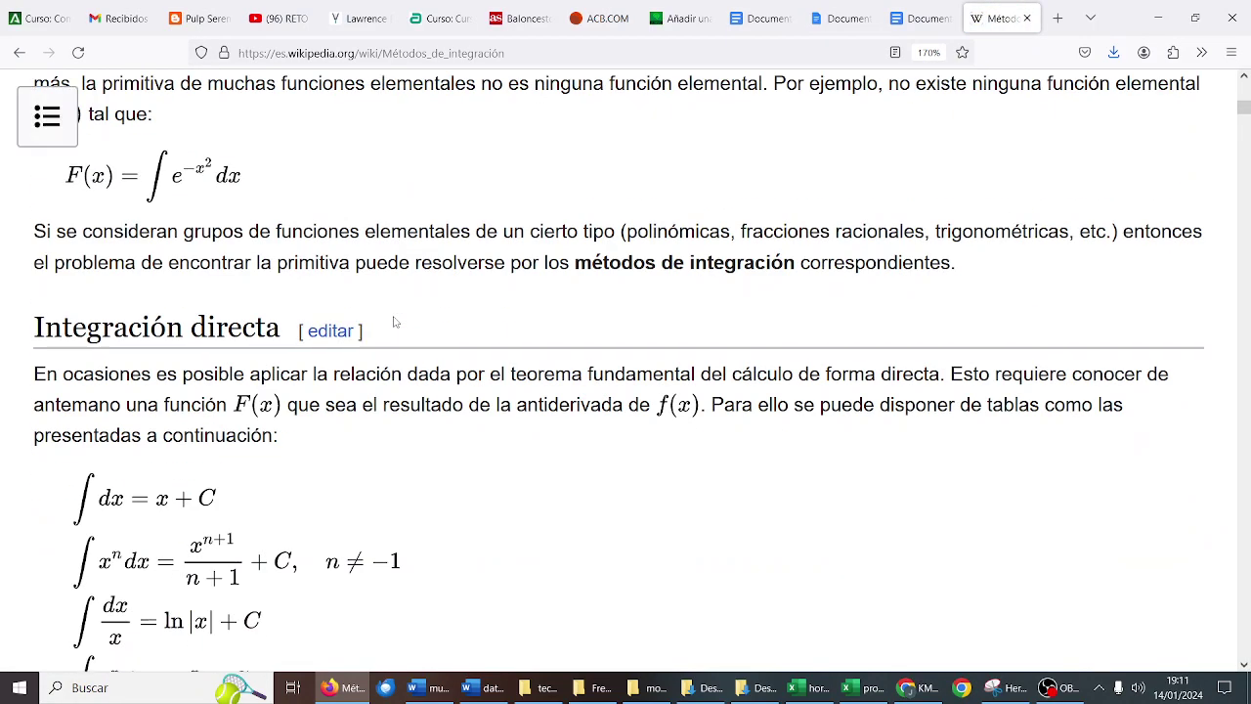
scroll(394, 322, "down", 10)
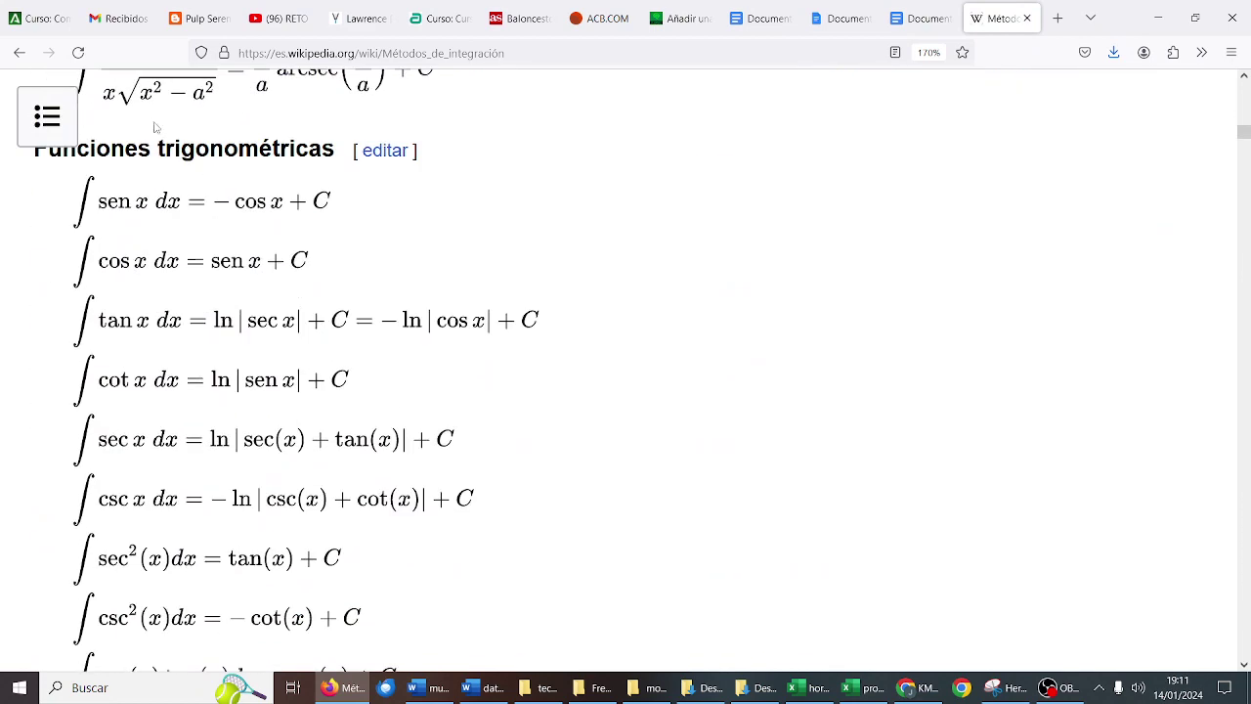
left_click(20, 53)
Open StudySmarter's "Integración por partes: Apuntes bachillerato" result, dismiss the Google sign-in prompt, and read the definition and derivation of the formula.
scroll(283, 272, "down", 2)
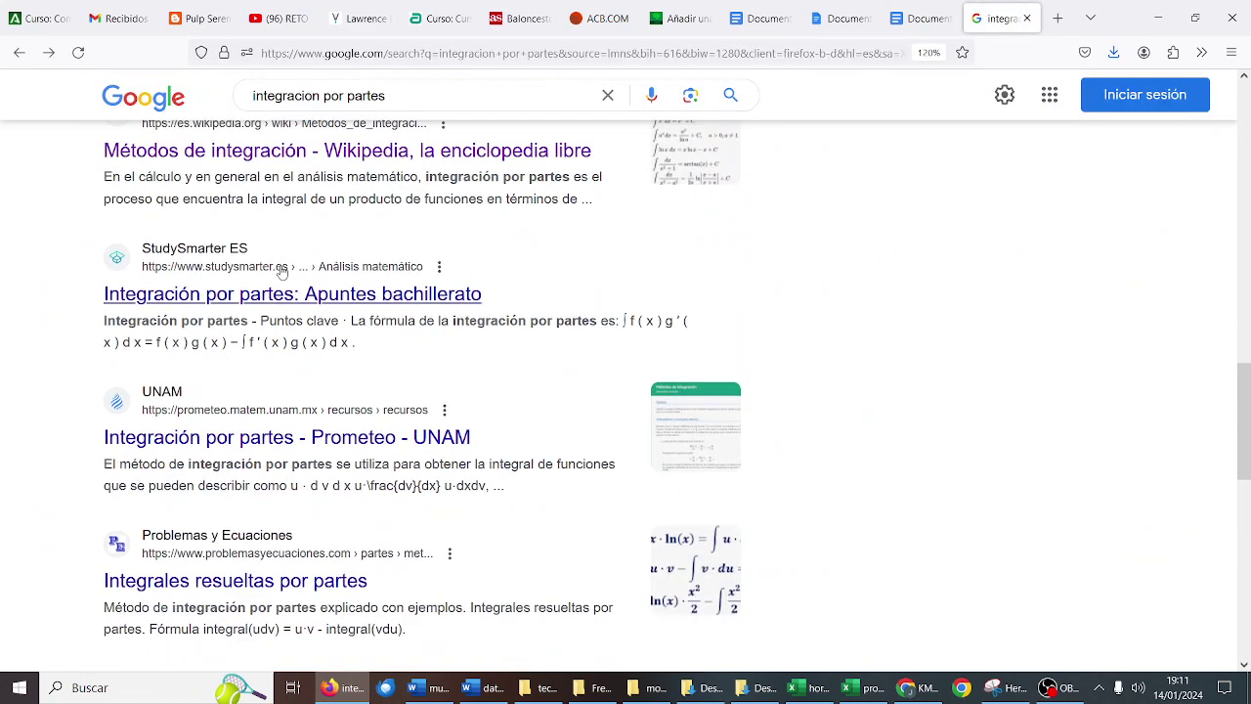
left_click(320, 298)
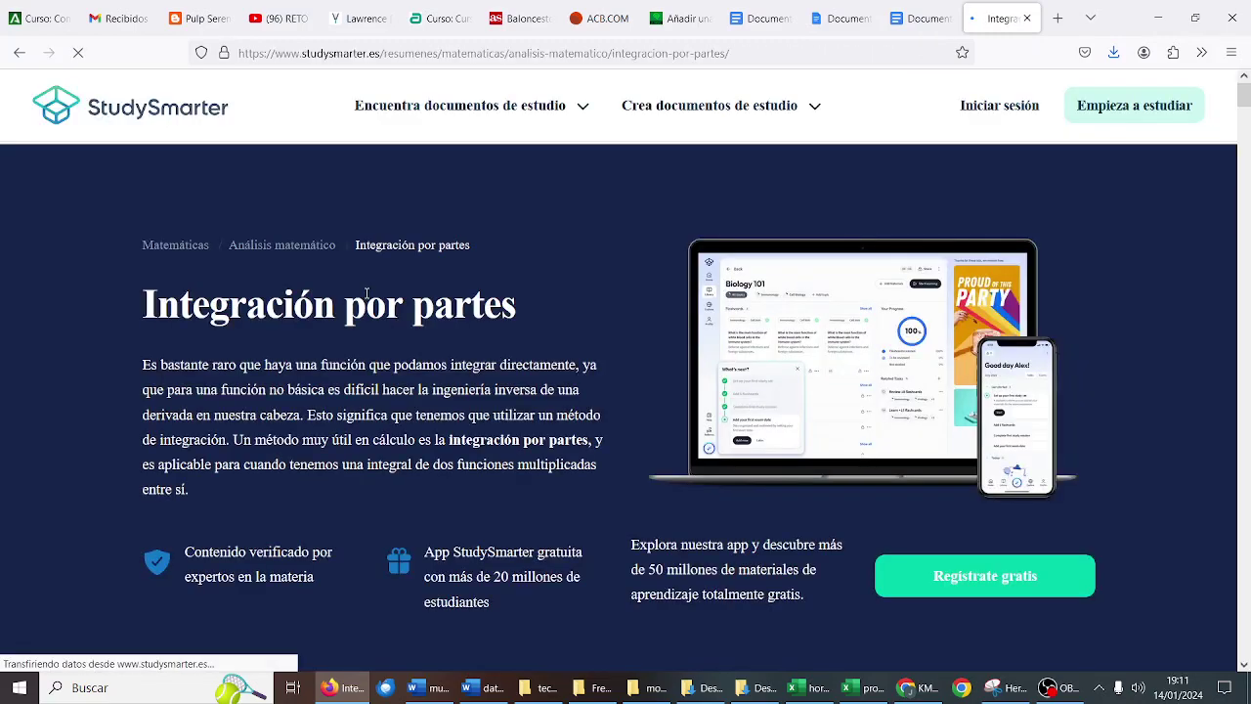
scroll(367, 293, "down", 10)
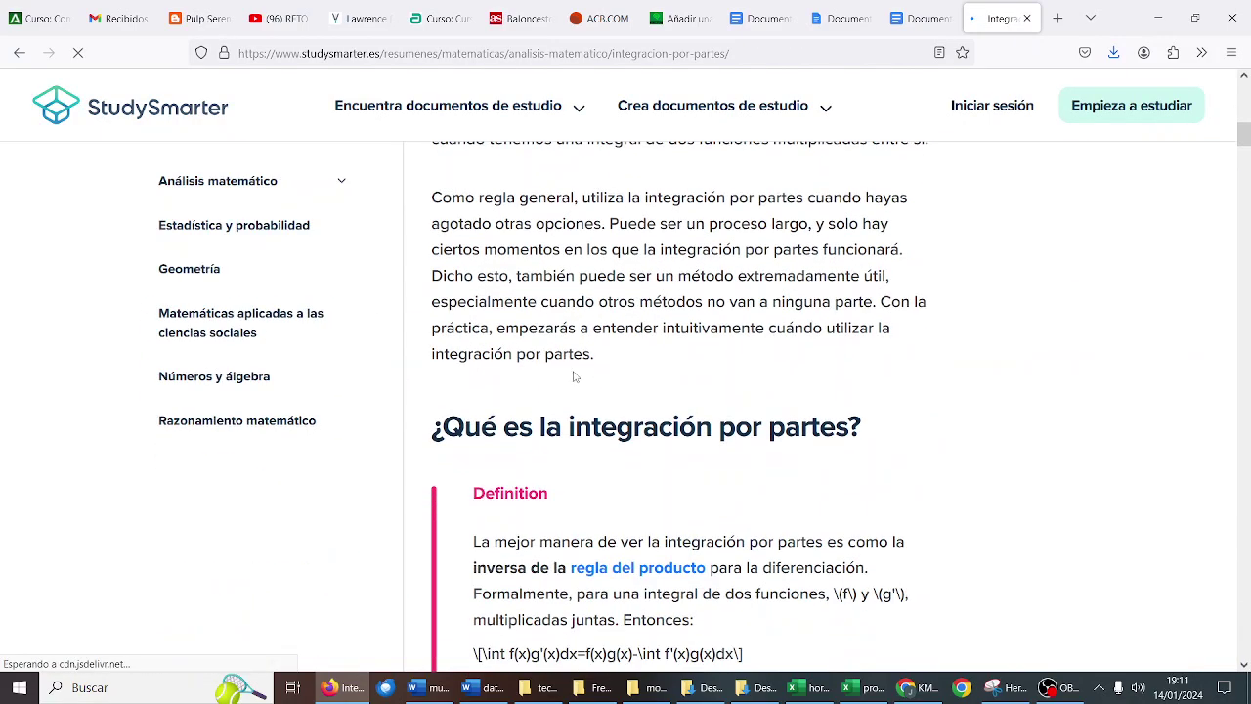
scroll(575, 376, "down", 3)
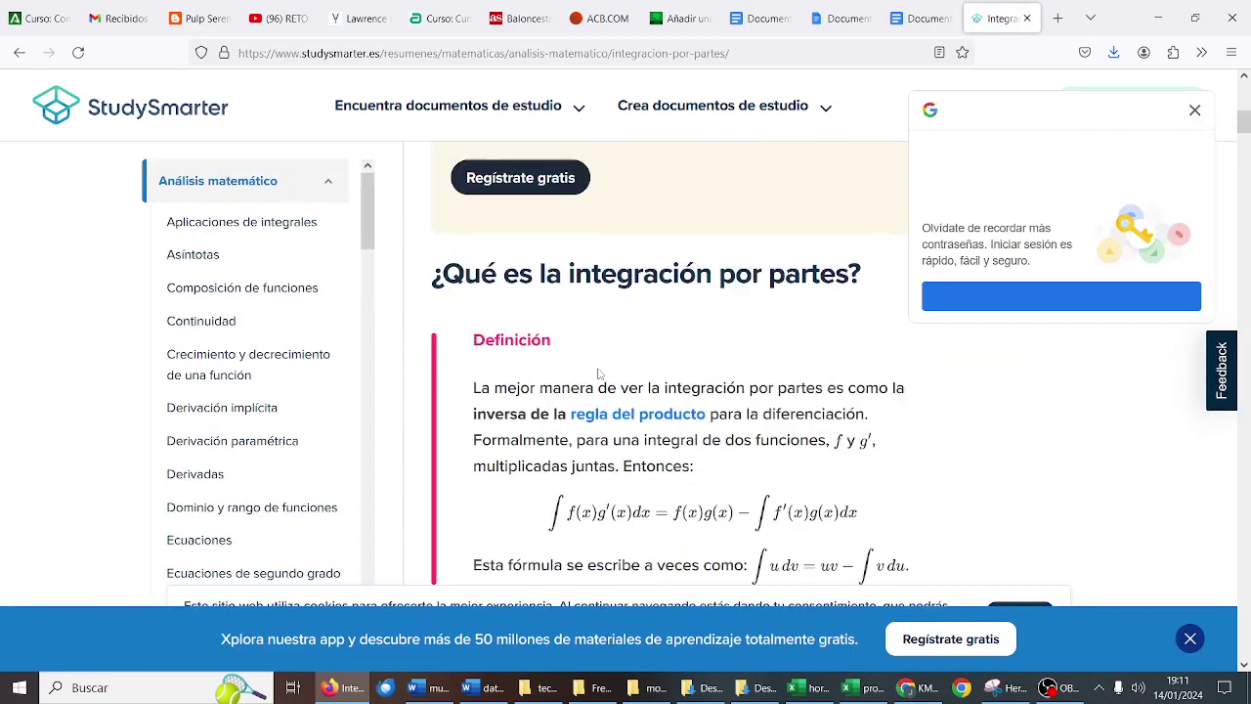
scroll(599, 374, "down", 5)
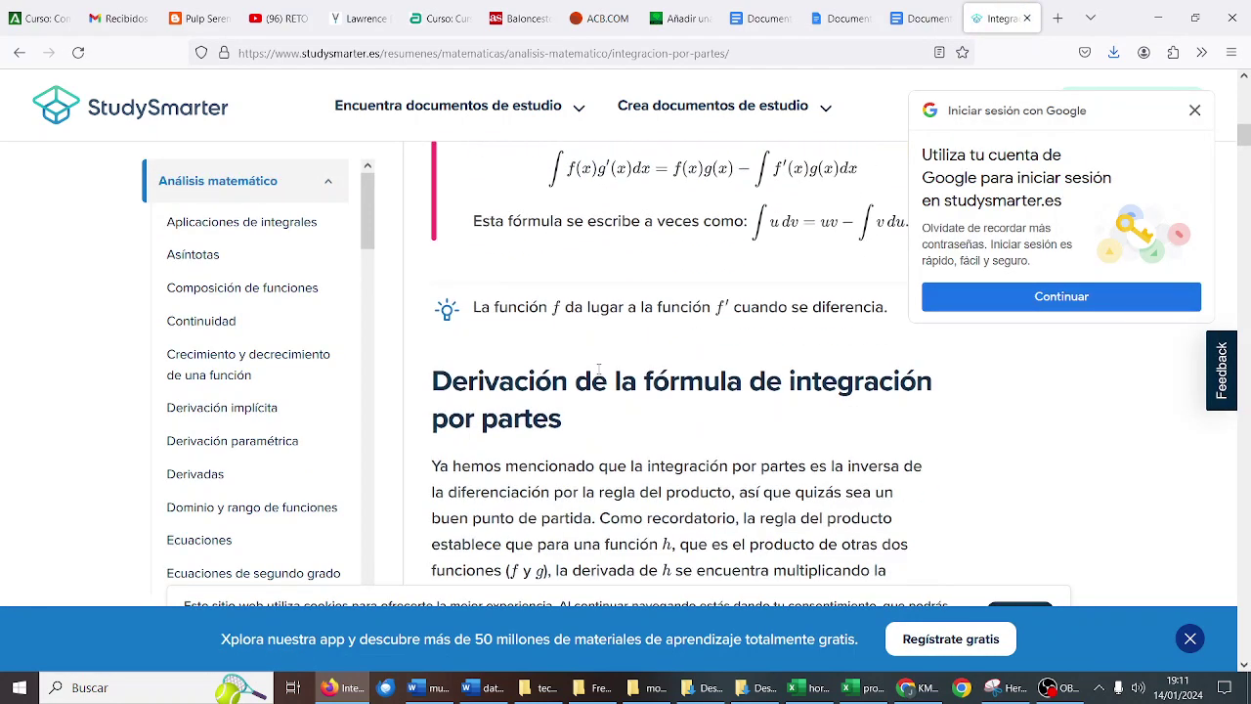
scroll(600, 371, "down", 1)
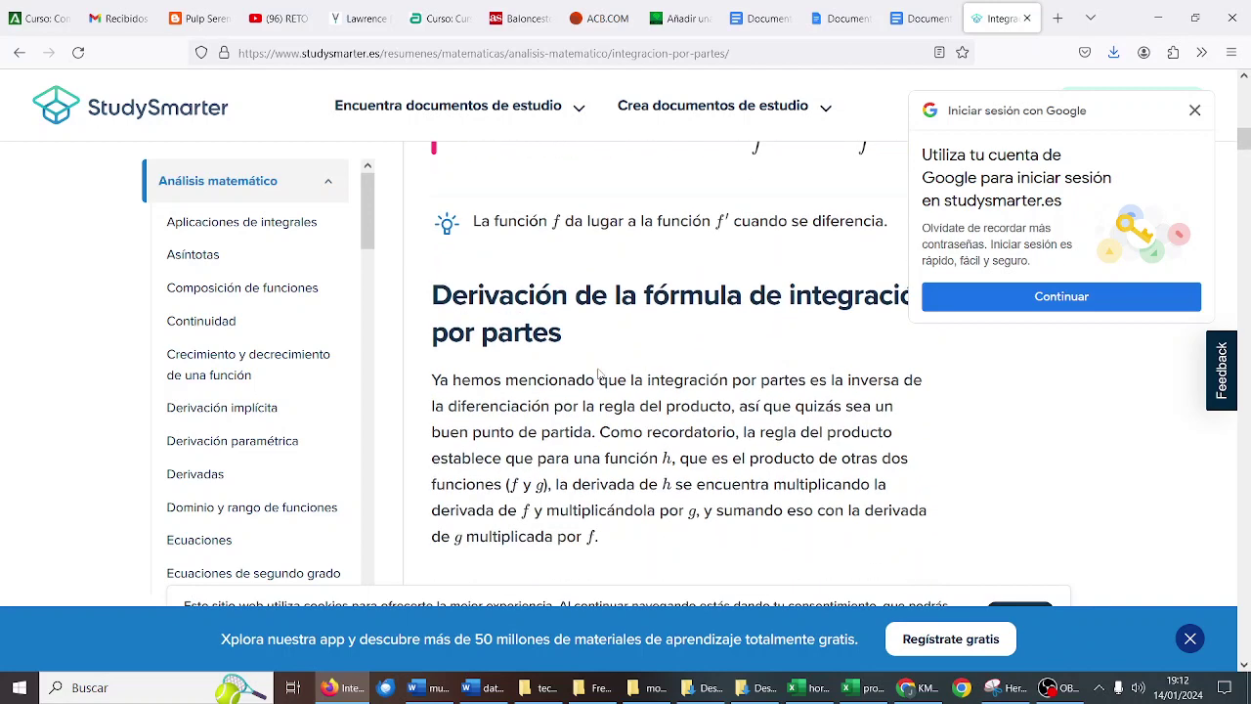
scroll(816, 303, "up", 1)
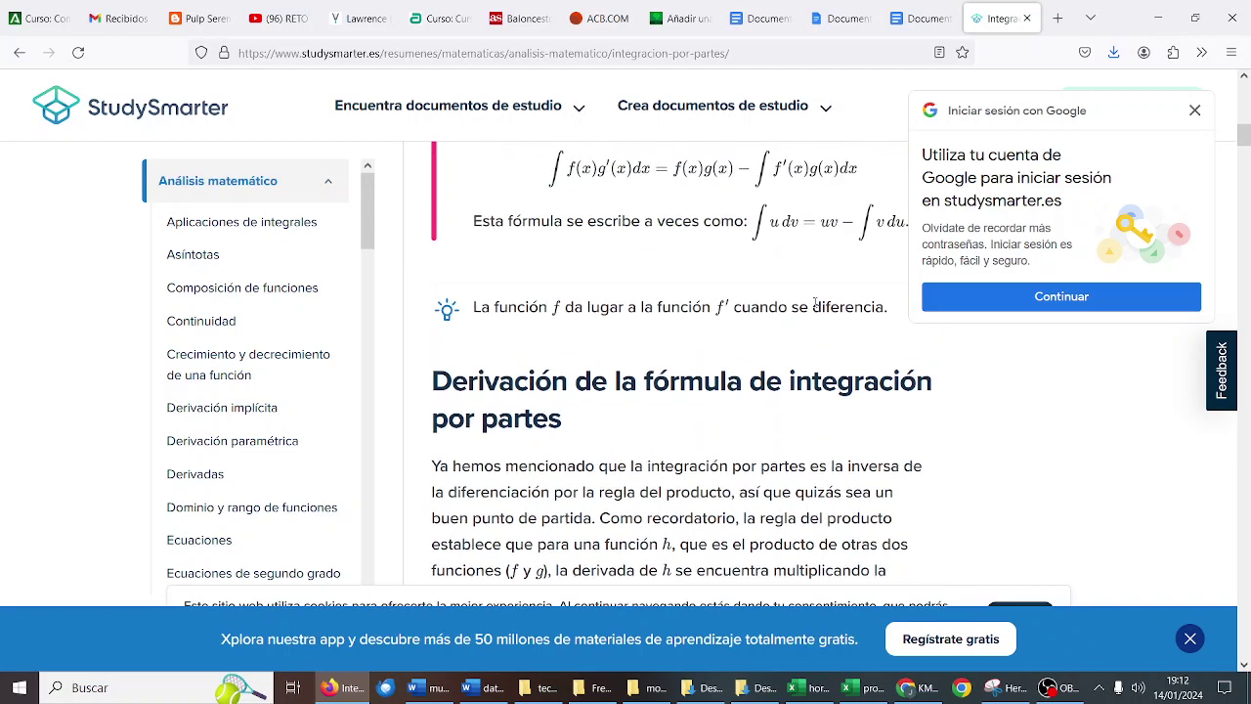
left_click(1194, 111)
scroll(684, 369, "up", 3)
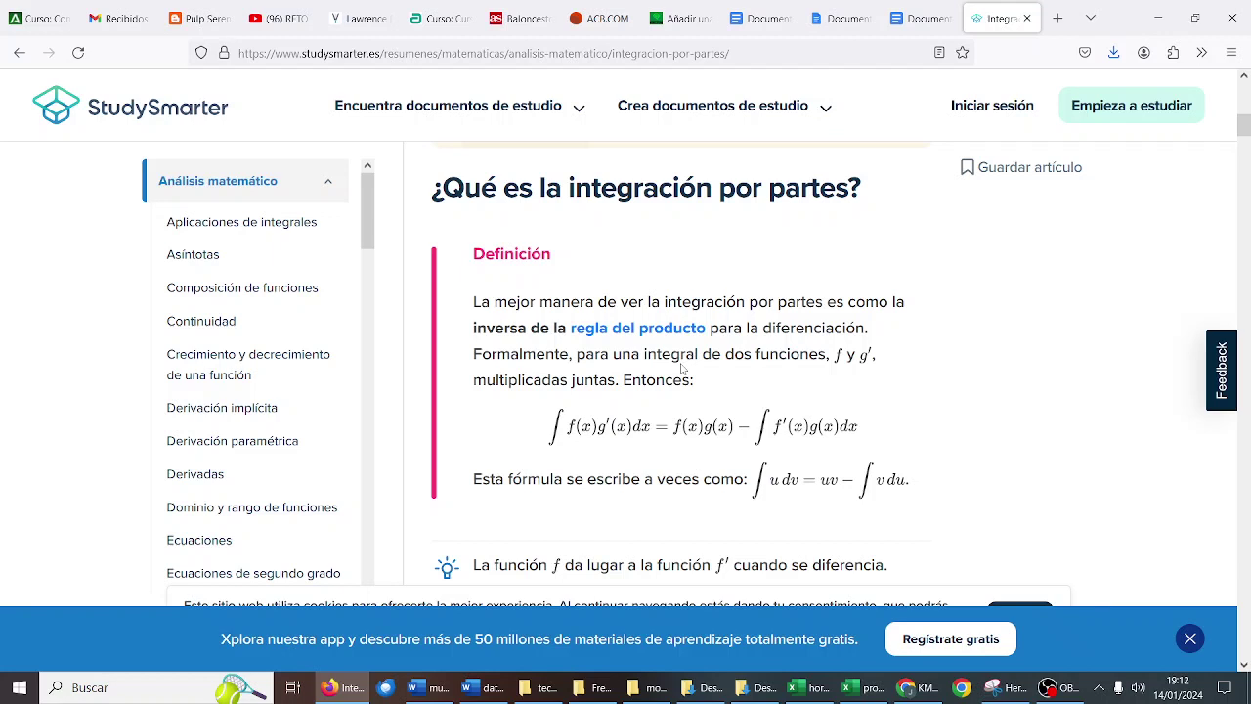
scroll(681, 368, "down", 3)
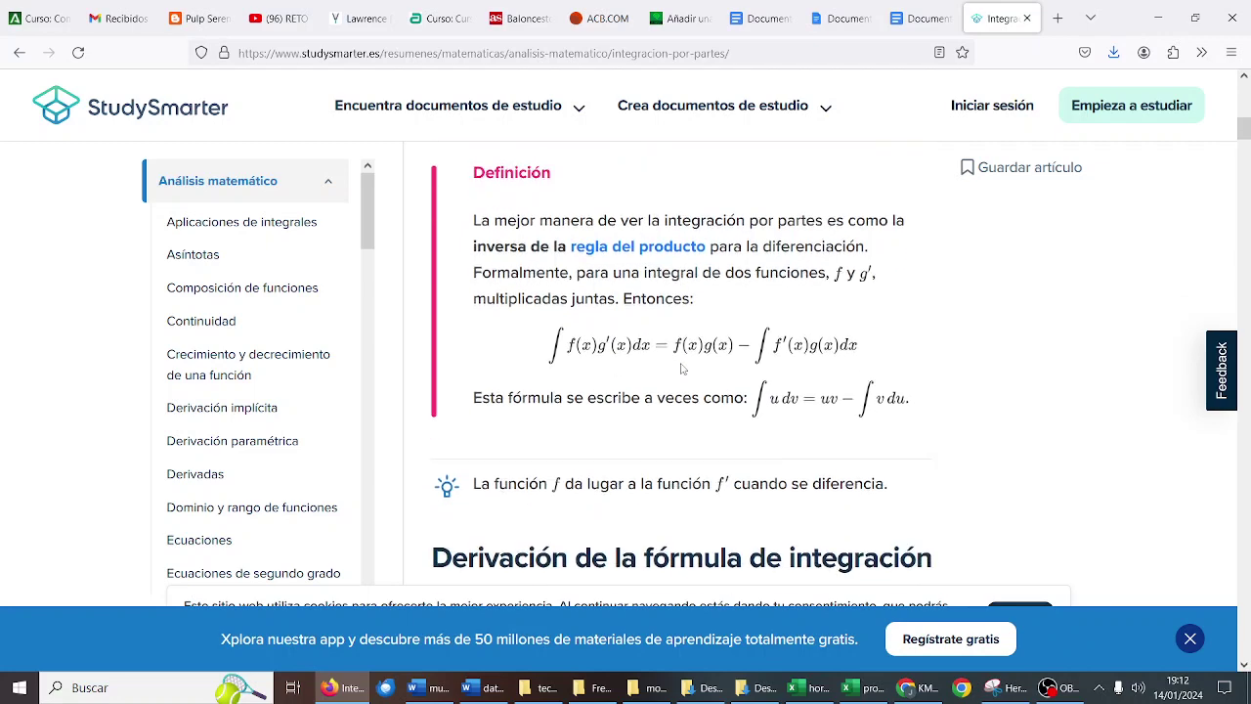
scroll(682, 368, "down", 1)
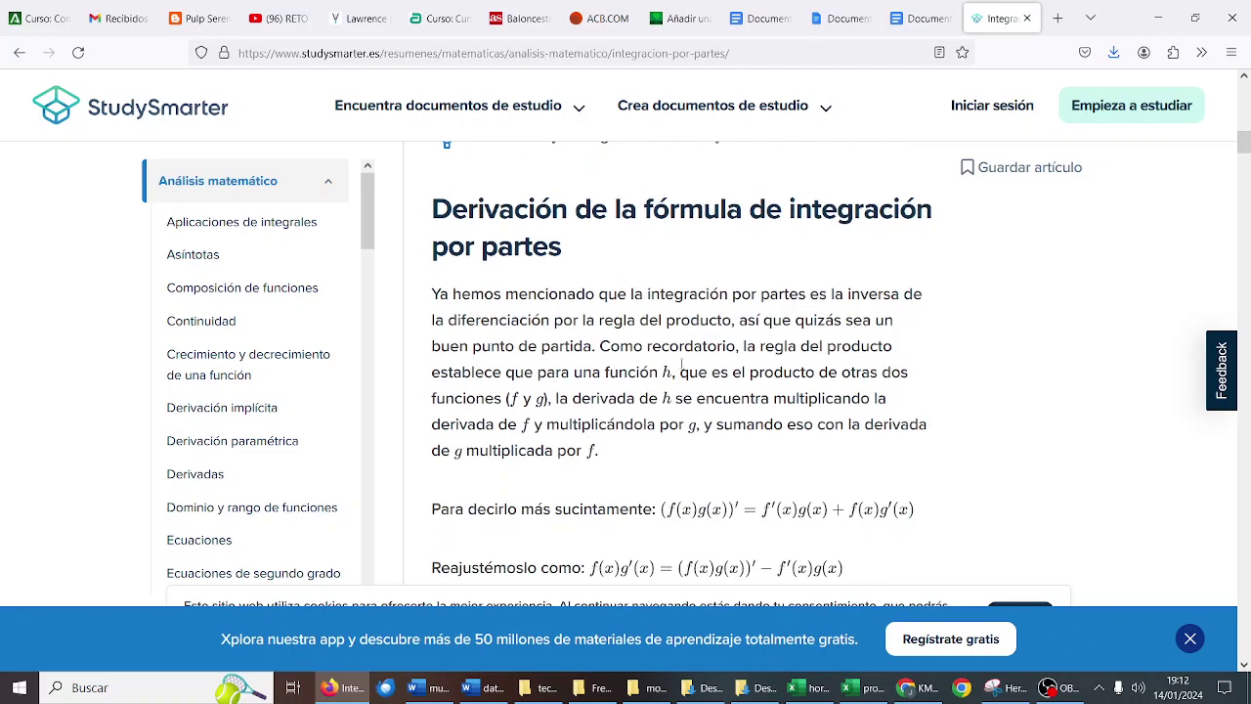
scroll(682, 368, "down", 4)
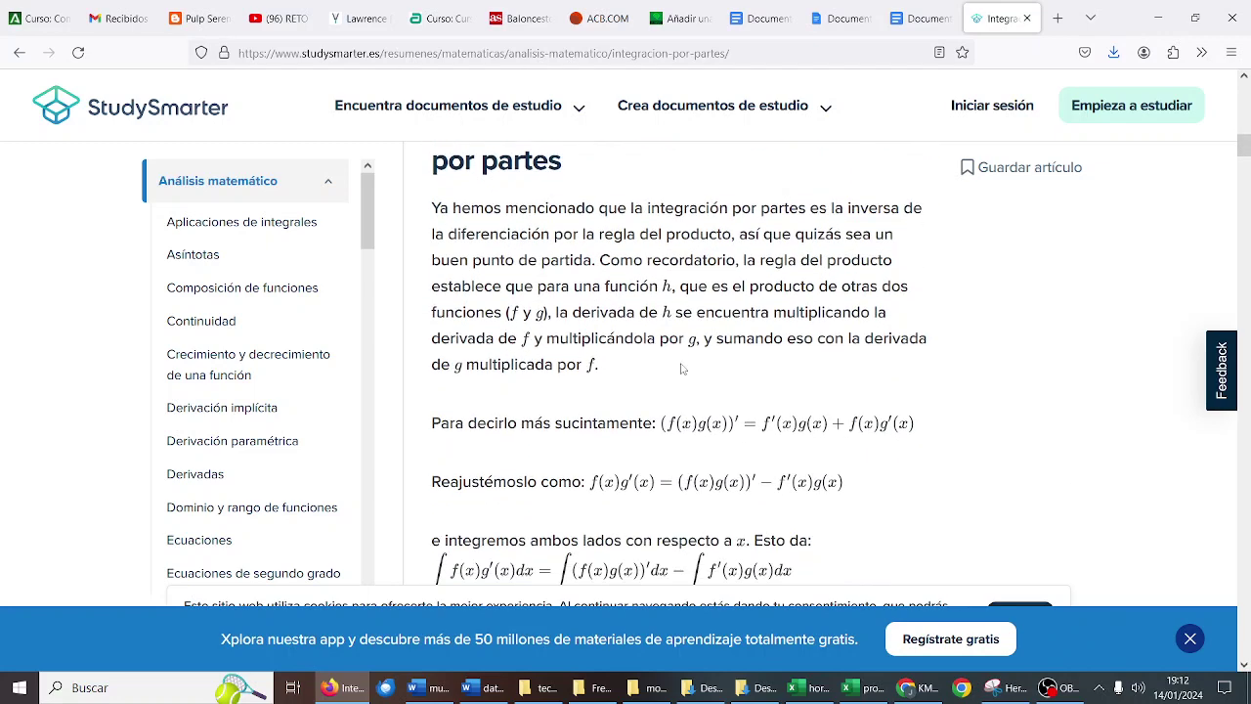
Examine the article's worked example of integrating x ln(x) by parts, from the choice of u and dv to the solution.
scroll(683, 368, "down", 10)
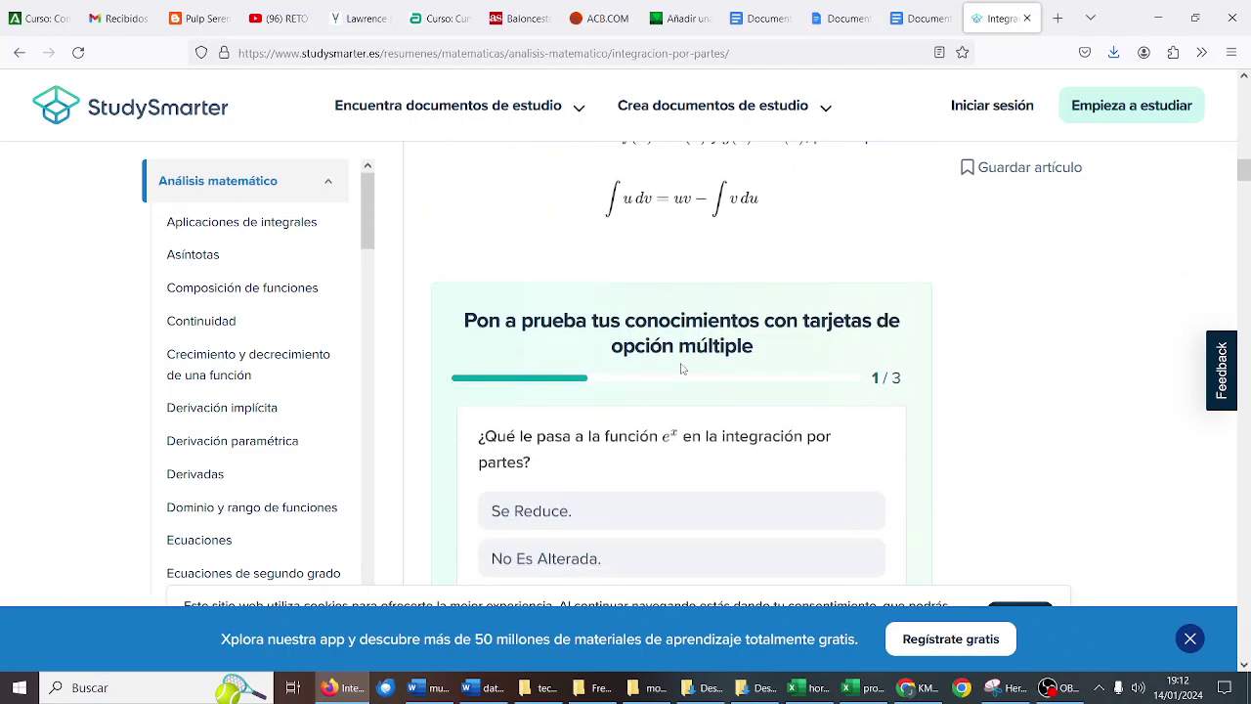
scroll(683, 367, "down", 7)
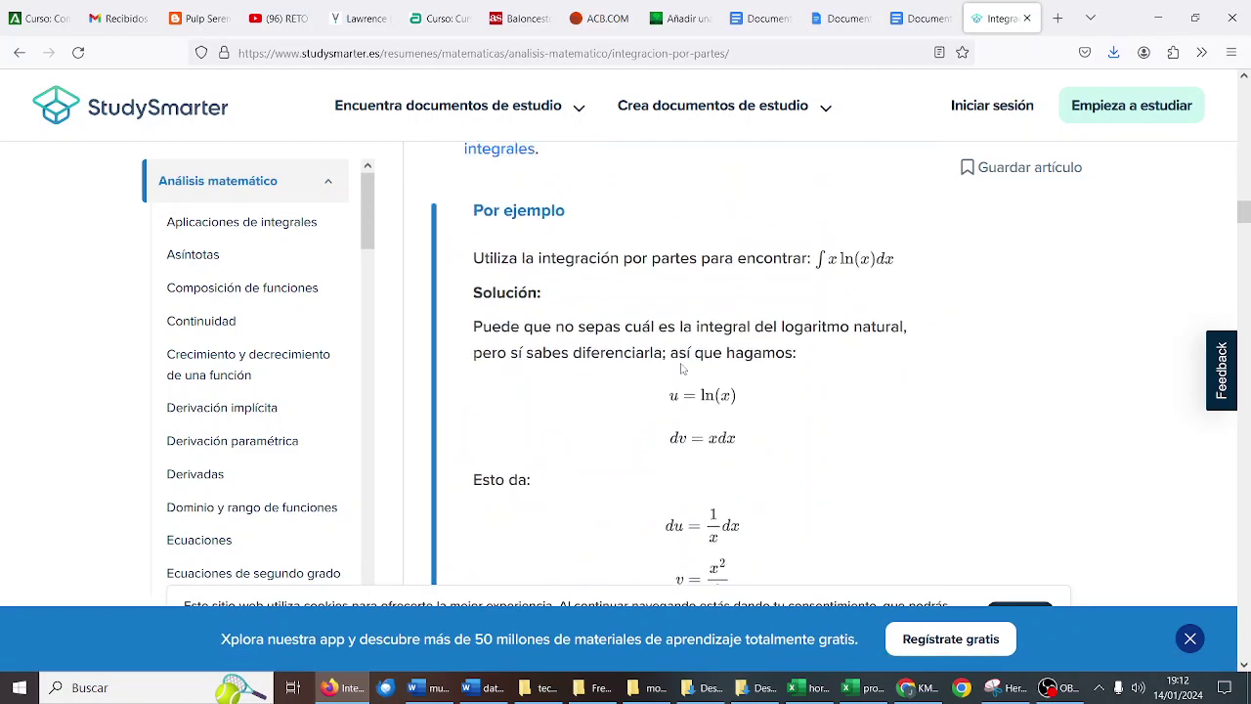
scroll(683, 368, "up", 3)
scroll(683, 368, "down", 2)
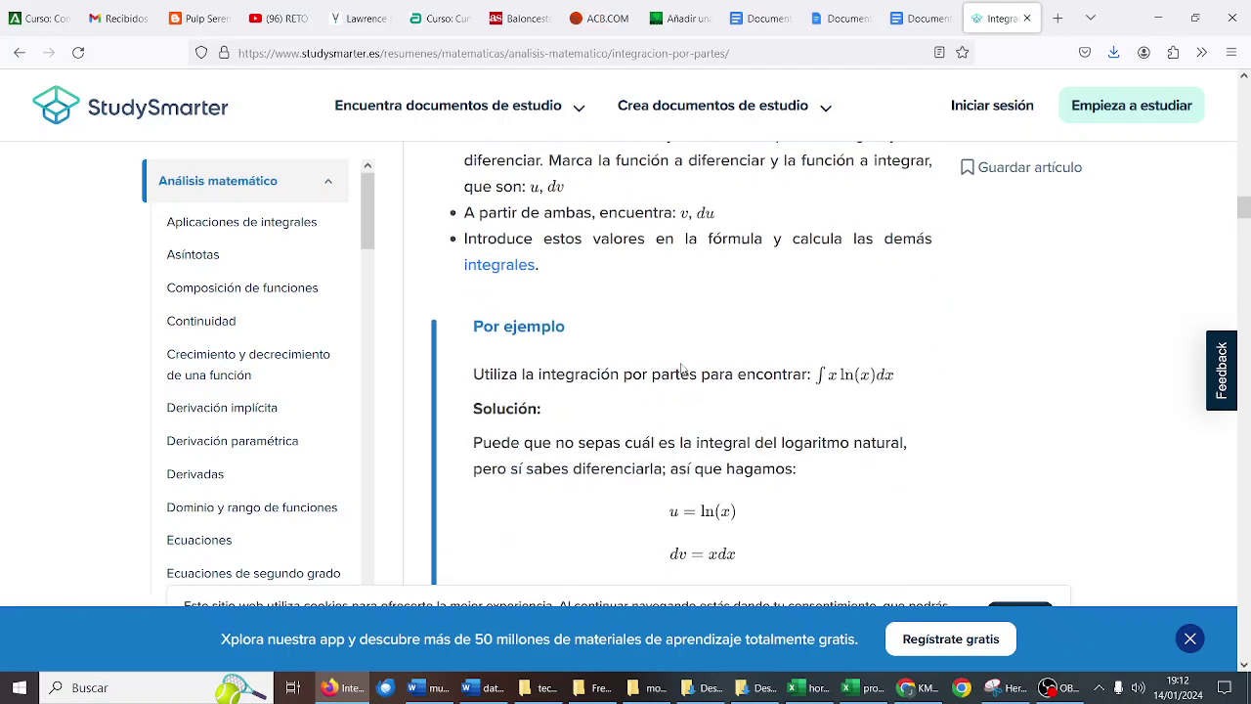
scroll(682, 368, "down", 1)
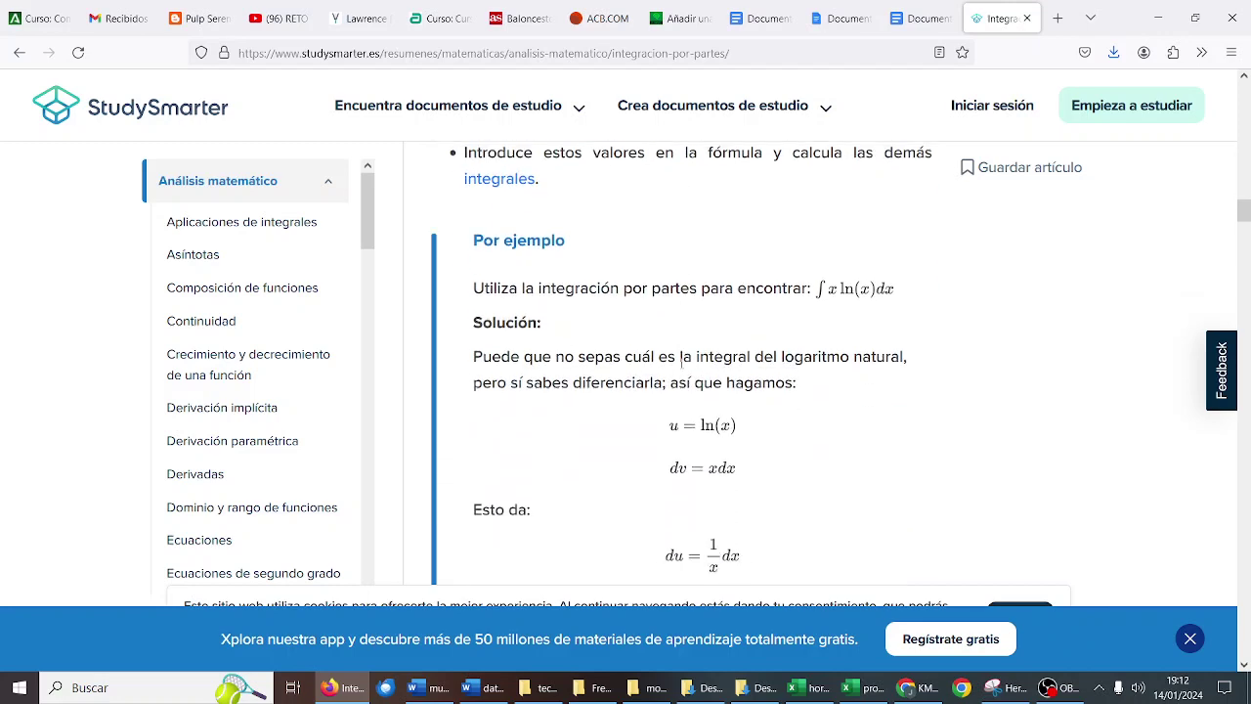
scroll(682, 367, "down", 4)
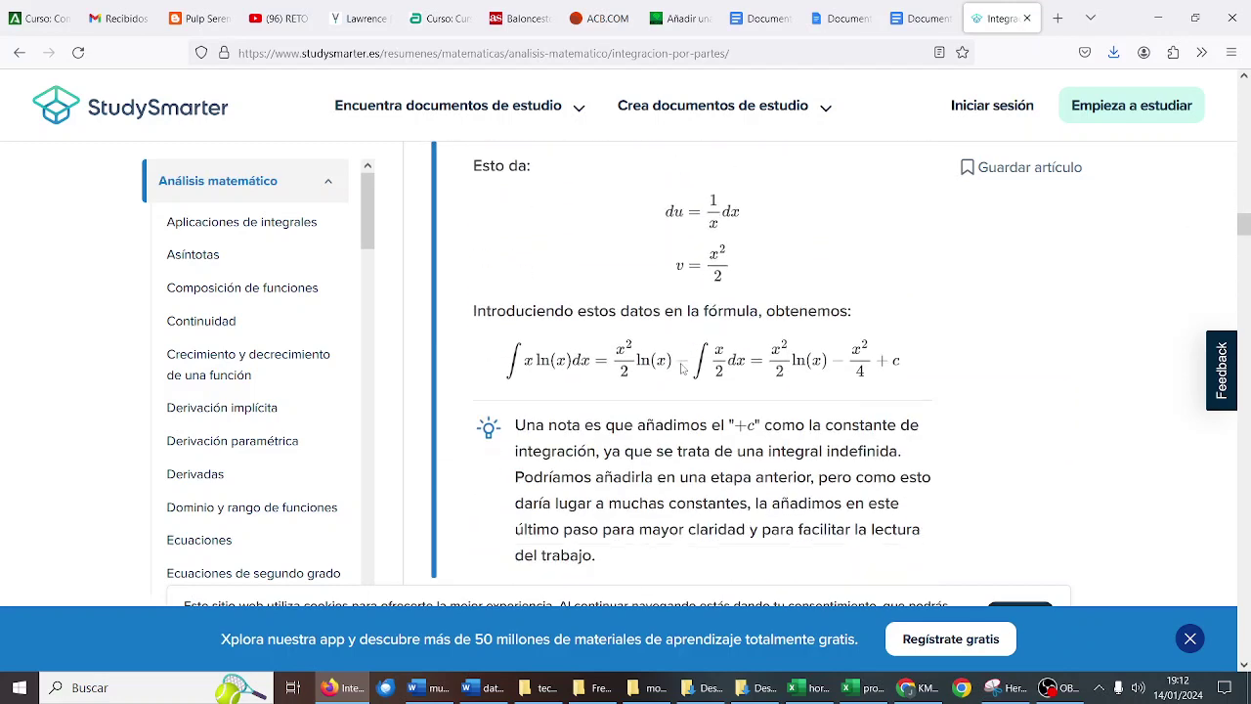
scroll(683, 368, "up", 1)
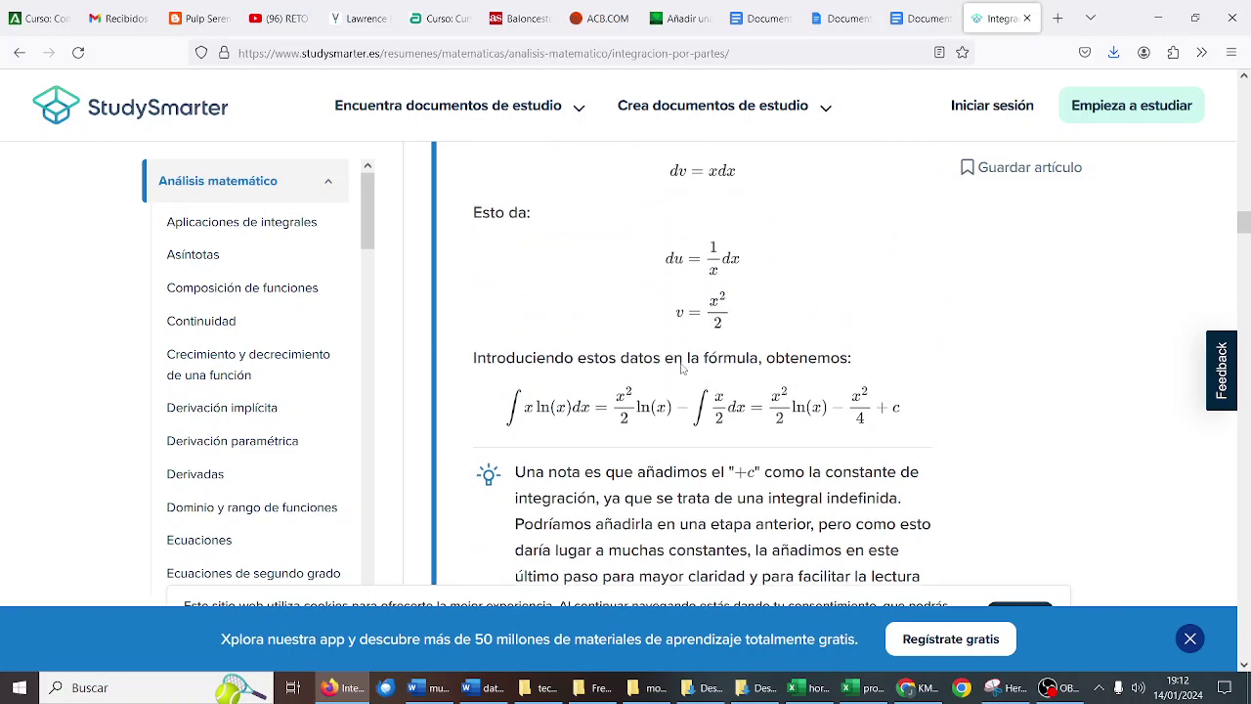
scroll(683, 368, "up", 2)
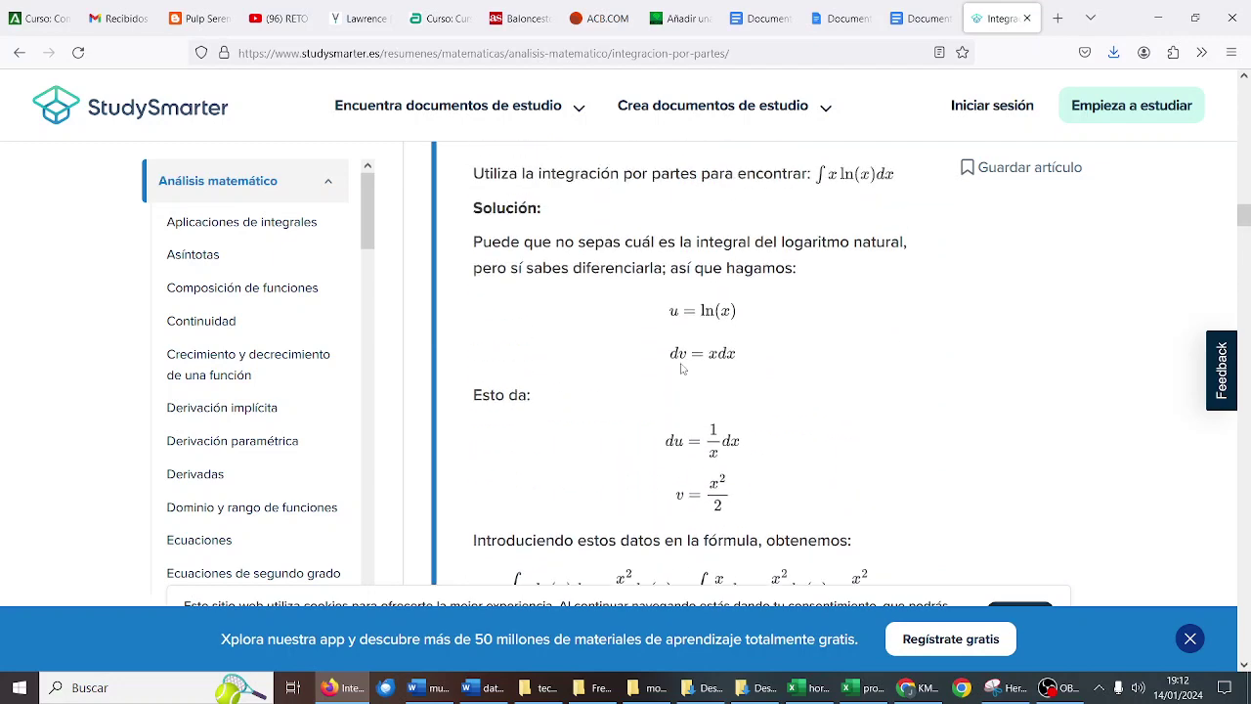
scroll(683, 367, "down", 1)
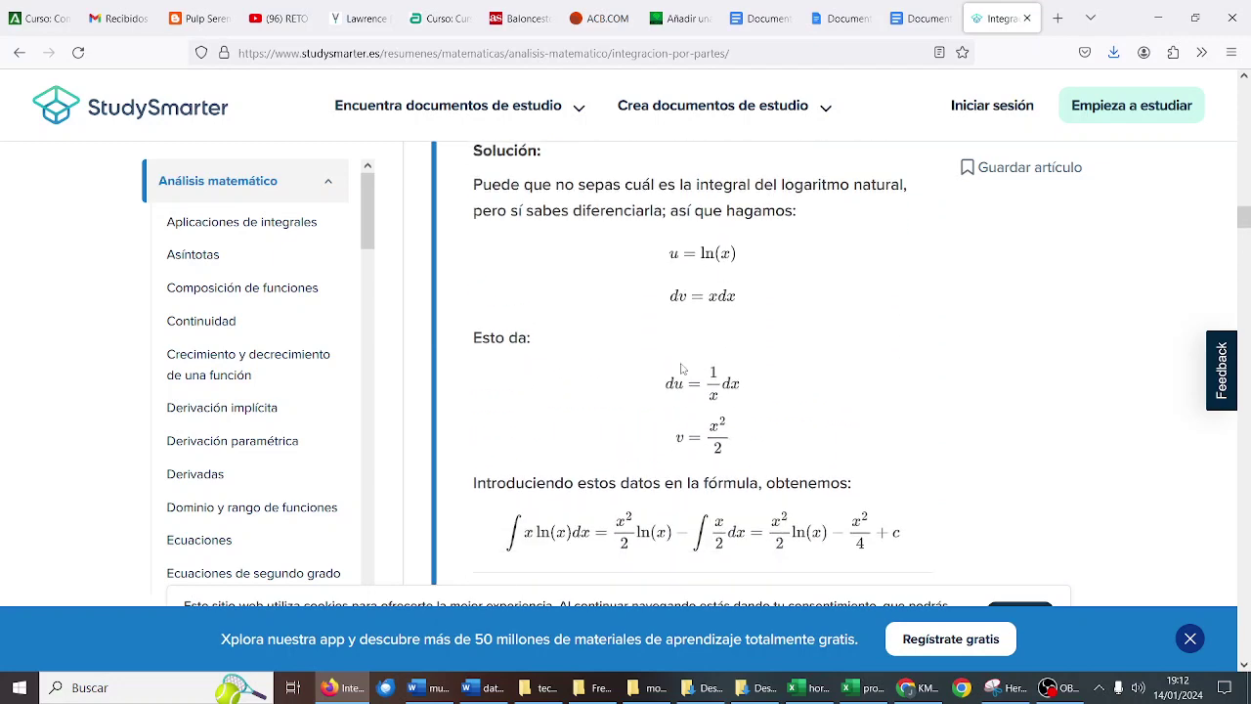
scroll(682, 368, "up", 1)
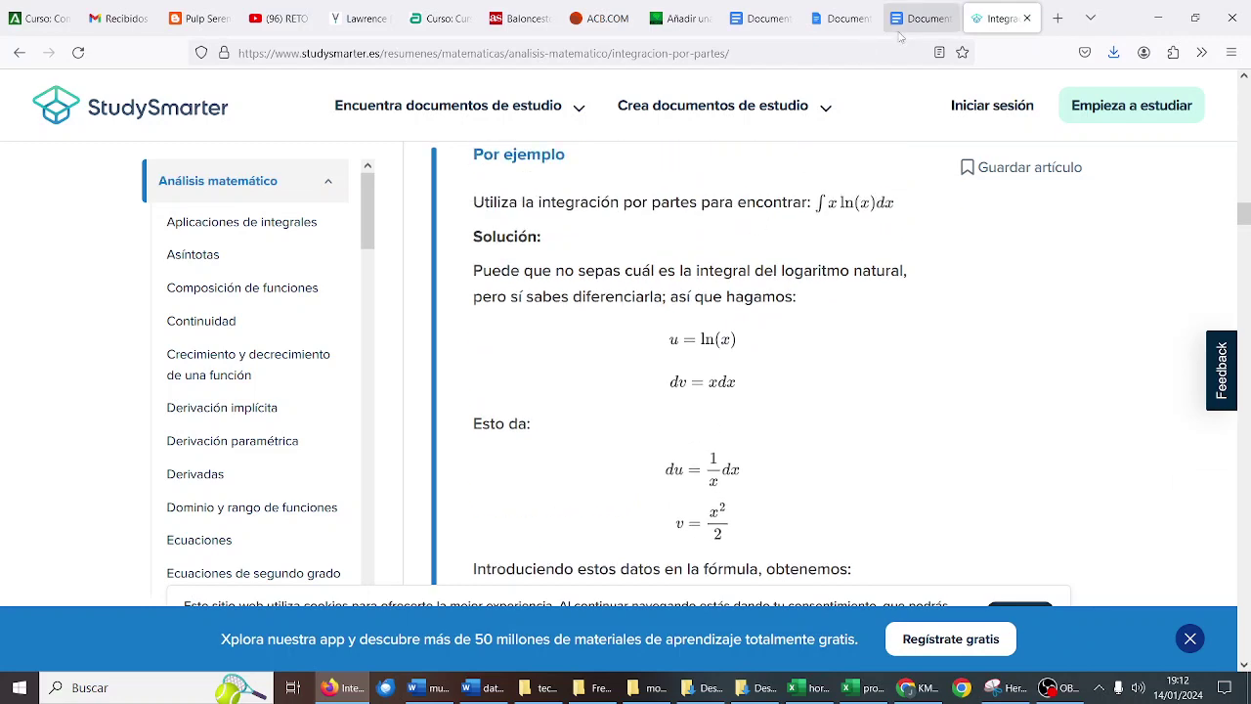
Return to the WordPress post draft and extend the introduction paragraph with "La integral de la función x·ln(x) es un ejemplo".
left_click_drag(974, 21, 724, 19)
left_click(684, 18)
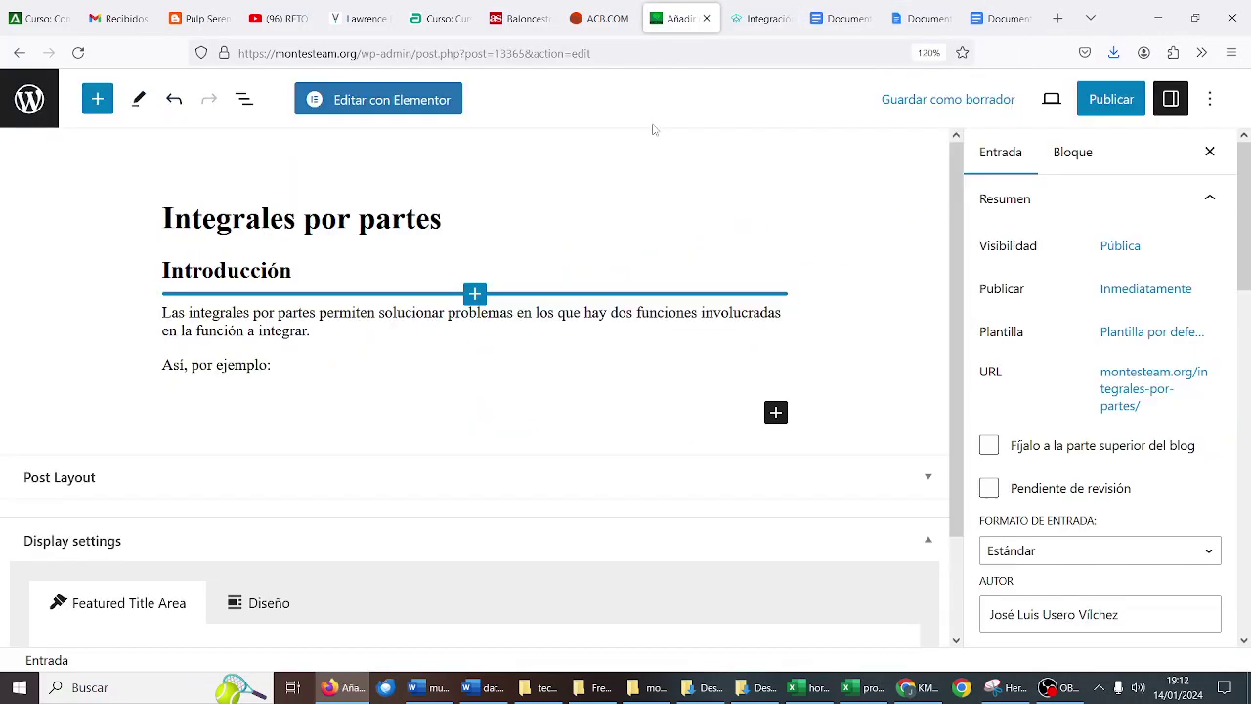
left_click(362, 333)
type("La integra")
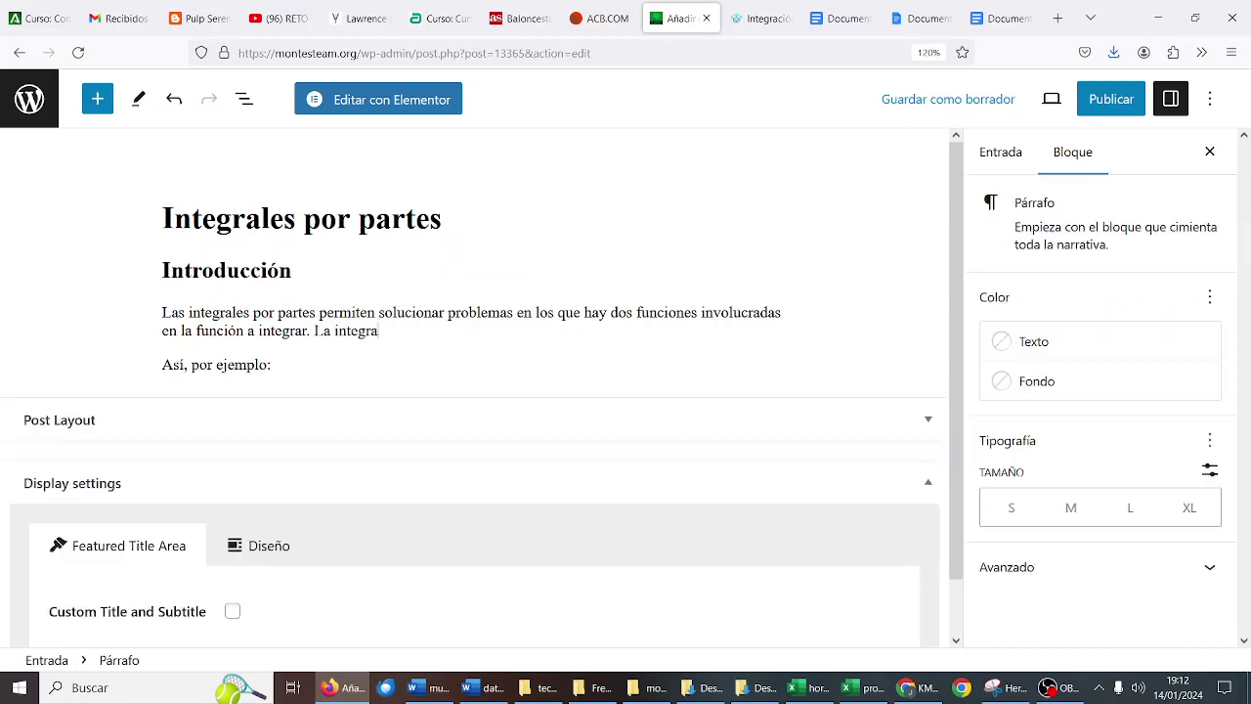
type("l de la función x")
type("lon")
key("BackSpace")
key("BackSpace")
key("BackSpace")
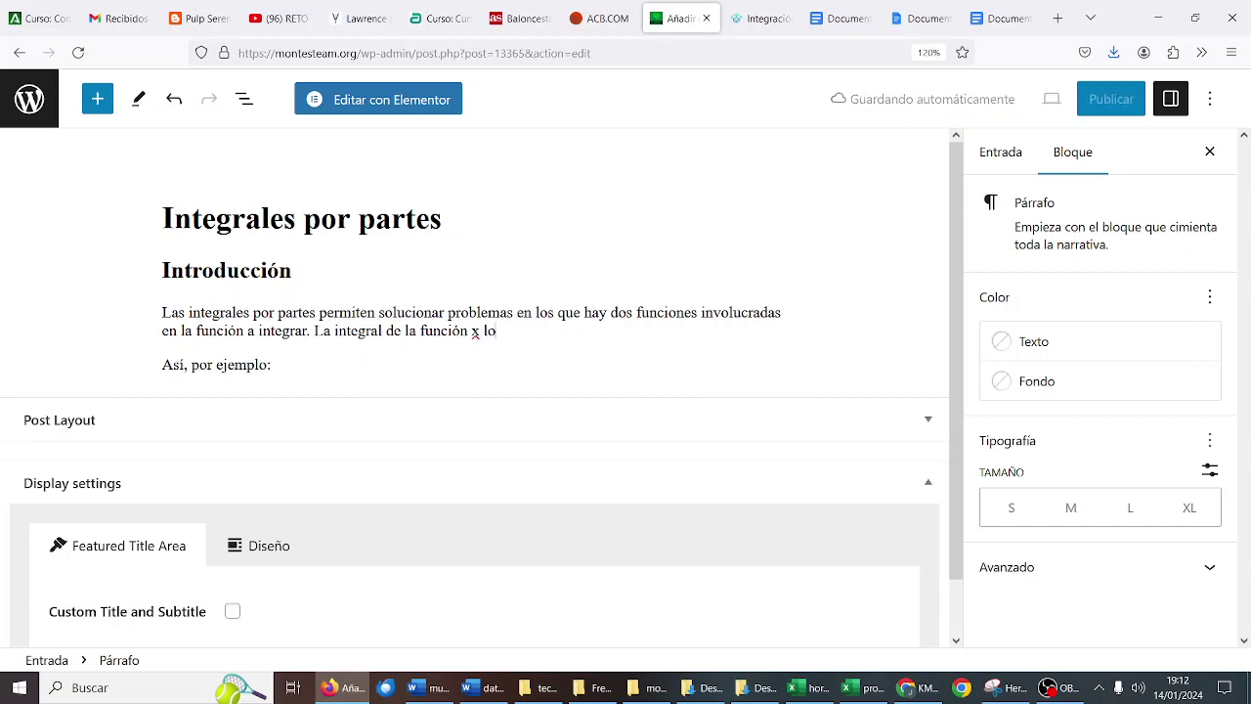
type("lon")
key("BackSpace")
key("BackSpace")
key("BackSpace")
key("BackSpace")
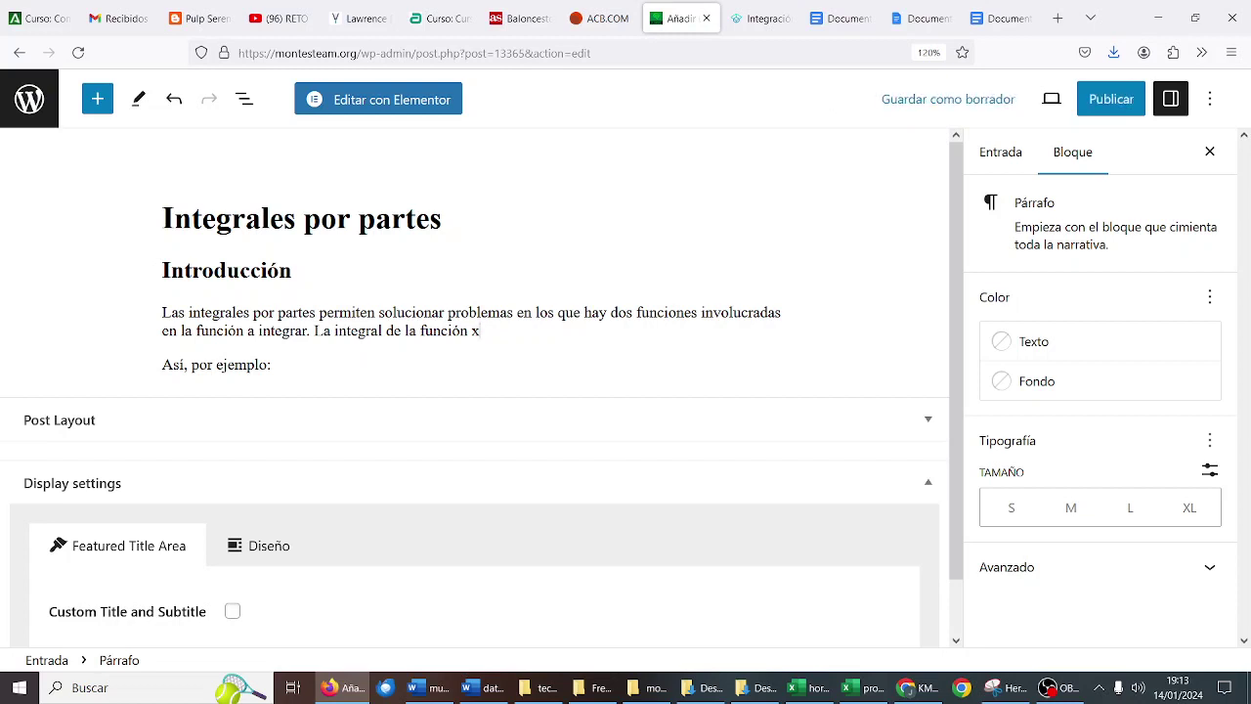
type("x·ln(x) es un ejemplo per")
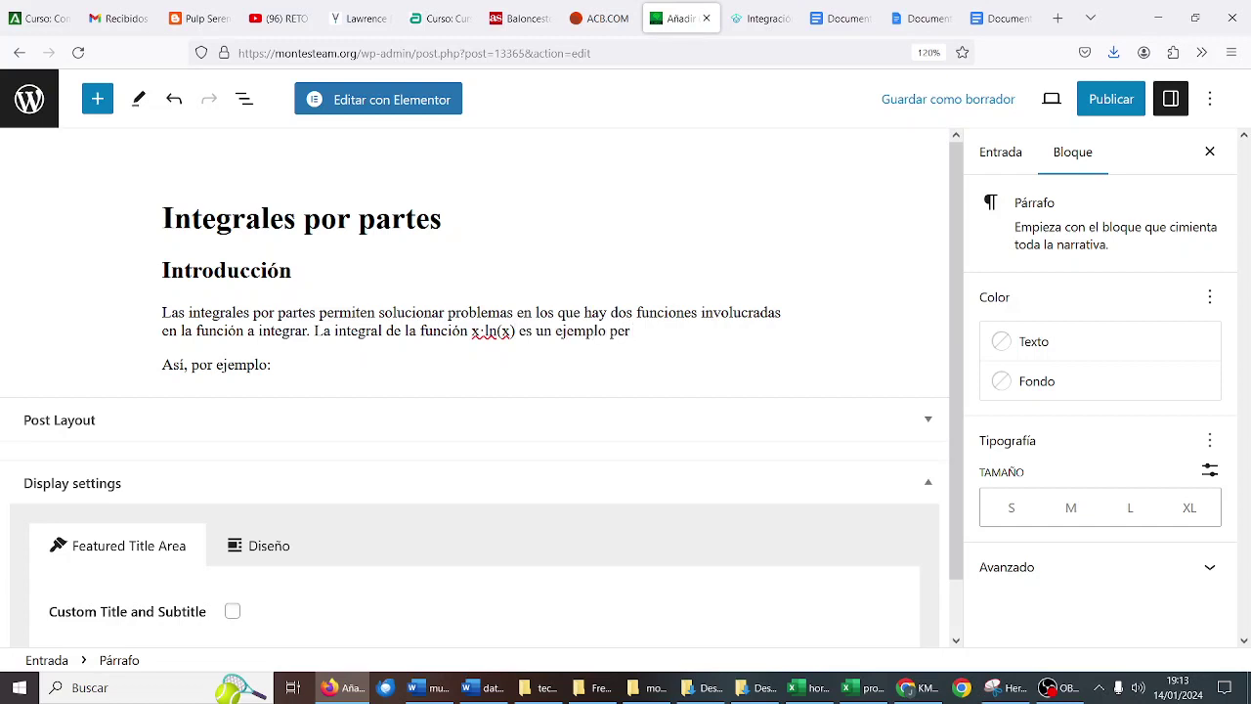
Complete the sentence with "que nos puede servir muy bien para mostrar como se realiza una integración por partes.".
key("BackSpace")
key("BackSpace")
key("BackSpace")
type("que nos puede servir muy bien para")
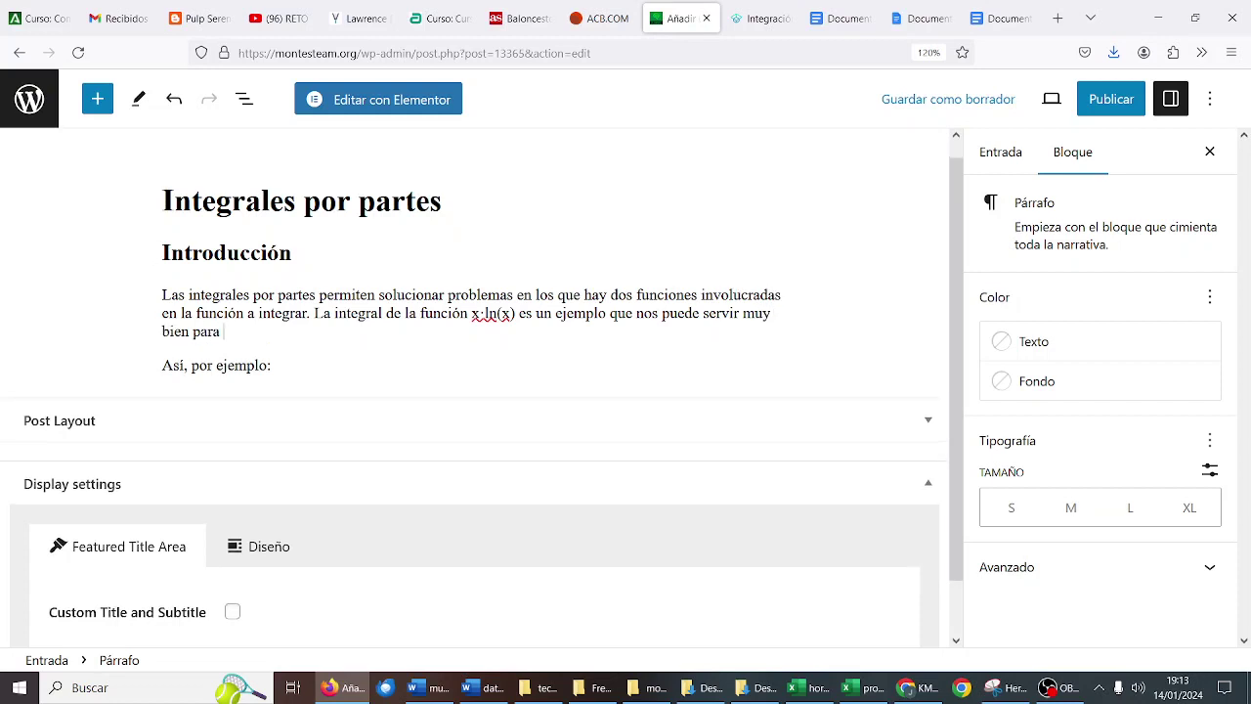
type(" mostrar como se rel")
key("BackSpace")
type("aliza una integraci")
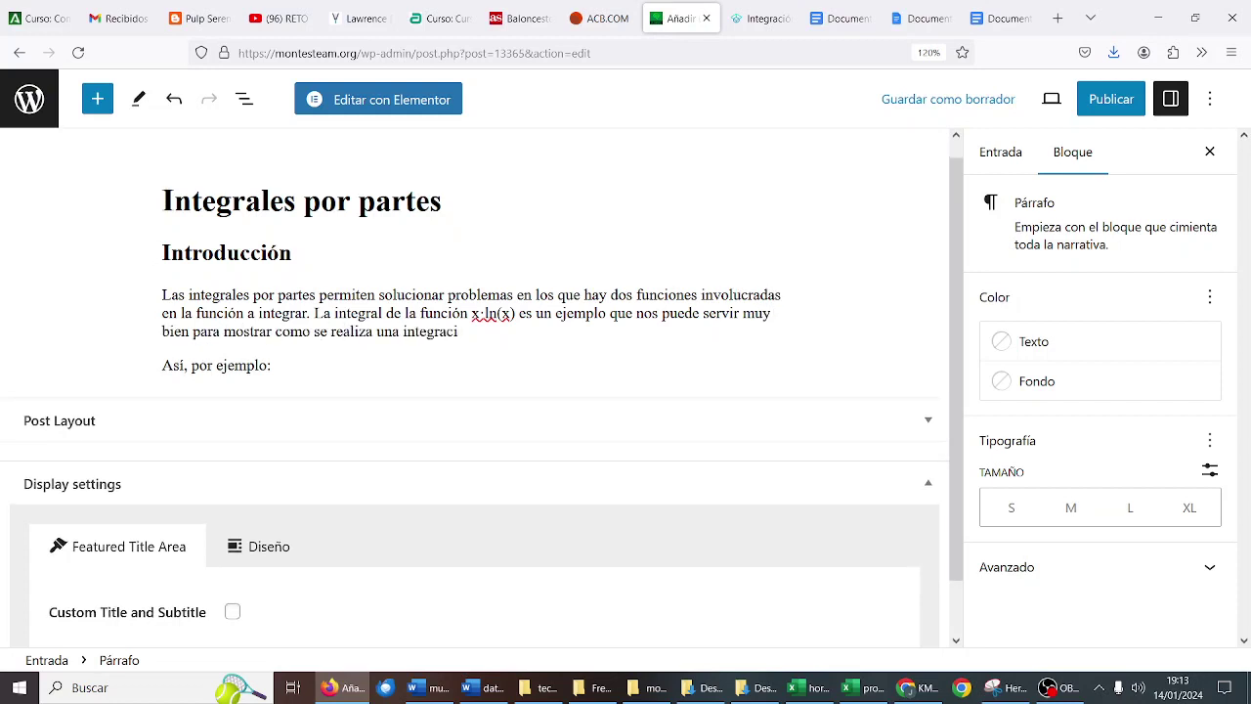
type("ón por partes.")
Start a paragraph with "Hay que seleccionar una función que sea simple de integrar para usarla en la fórmula y la otra se quedará".
key("Return")
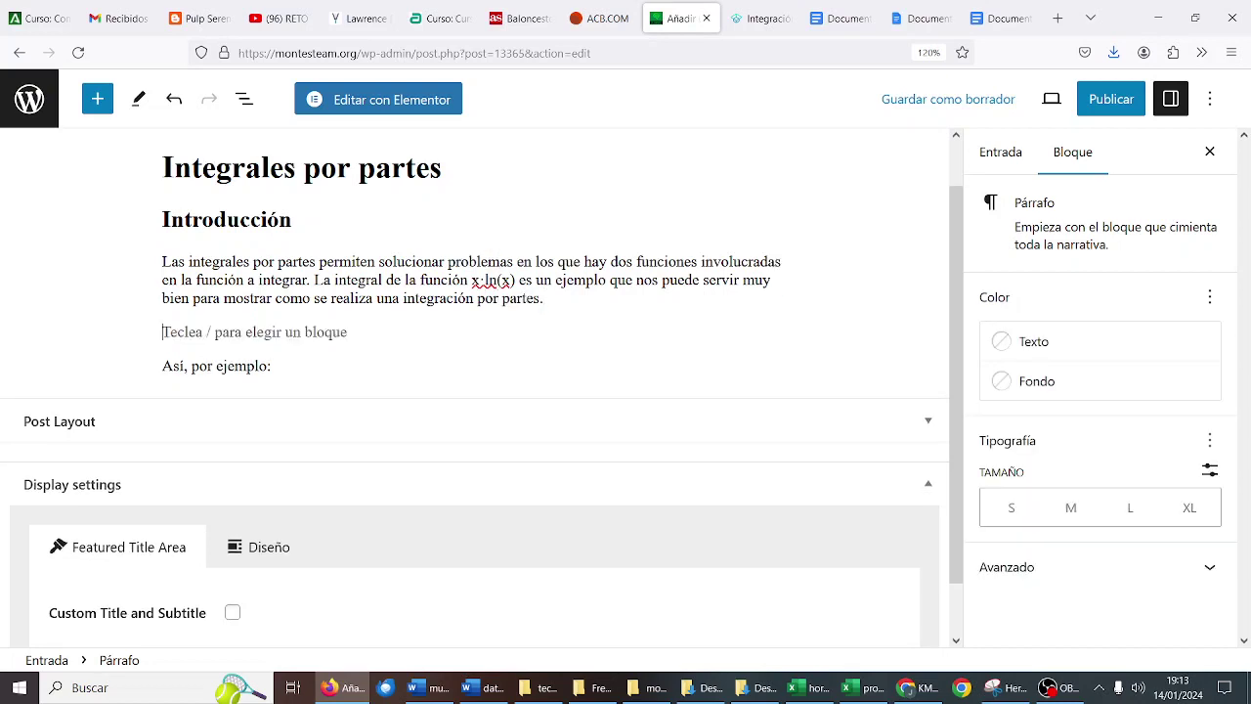
type("Hay que selec")
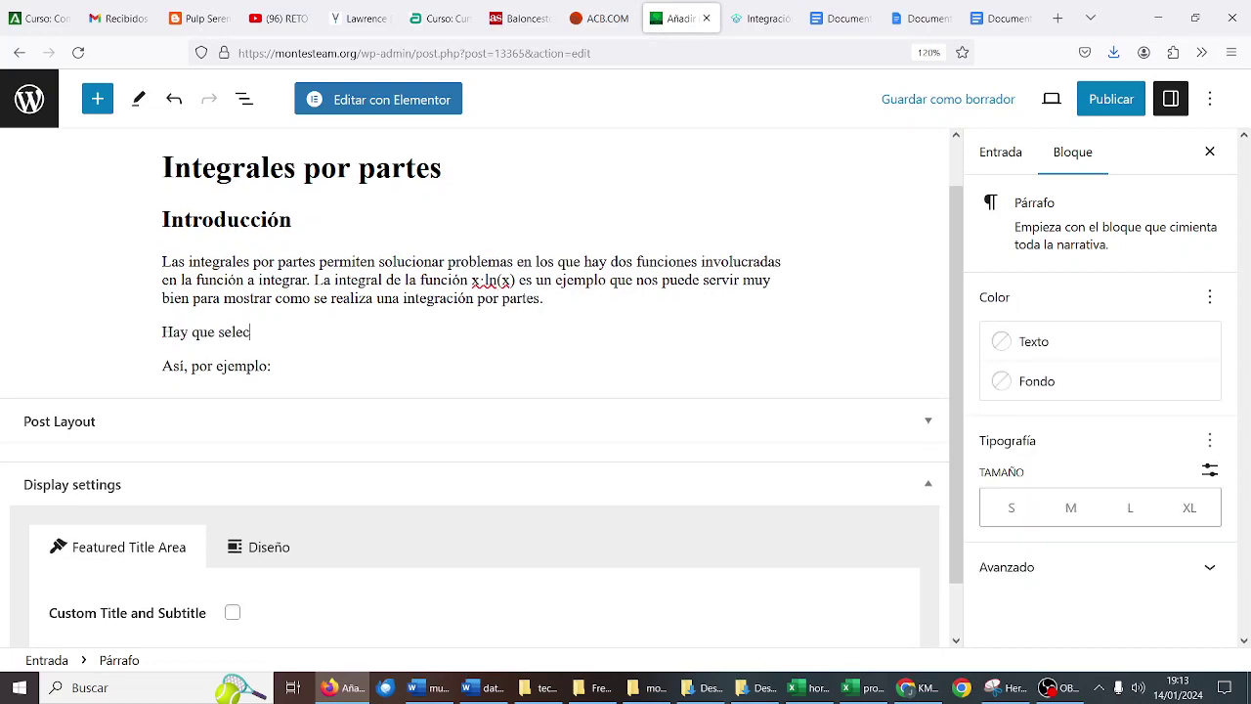
type("cionar una función que sea")
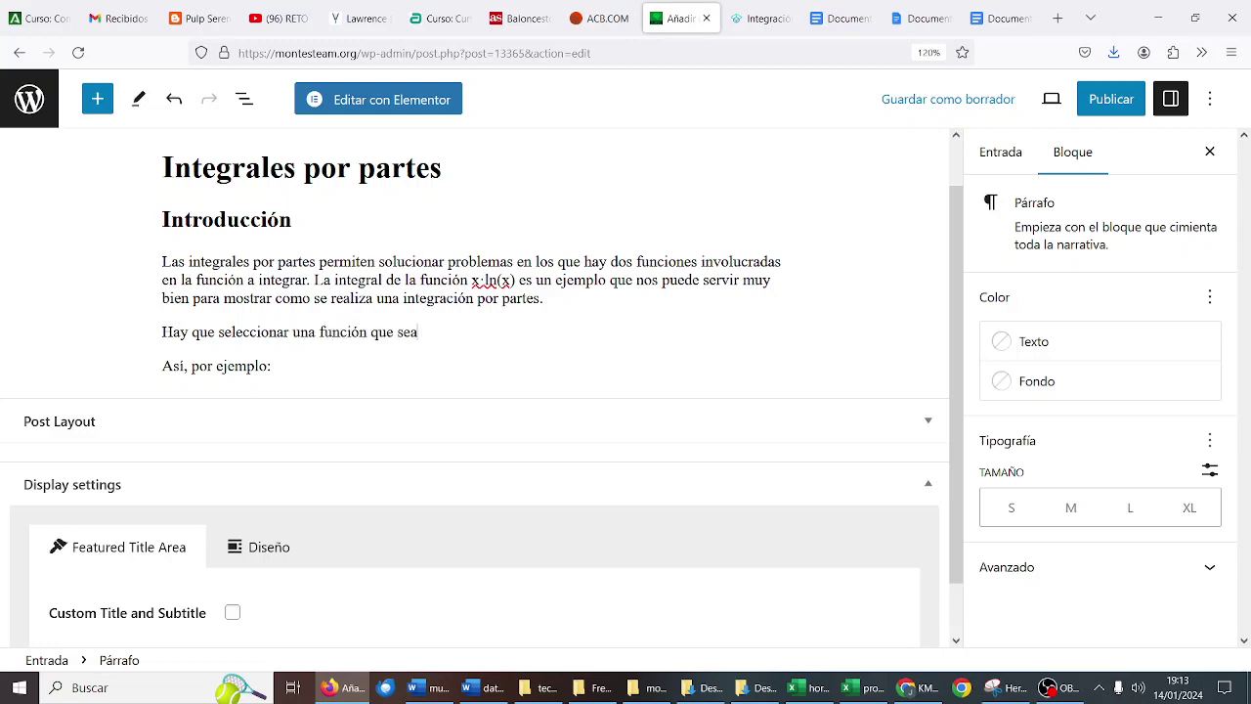
type(" simple de integrar")
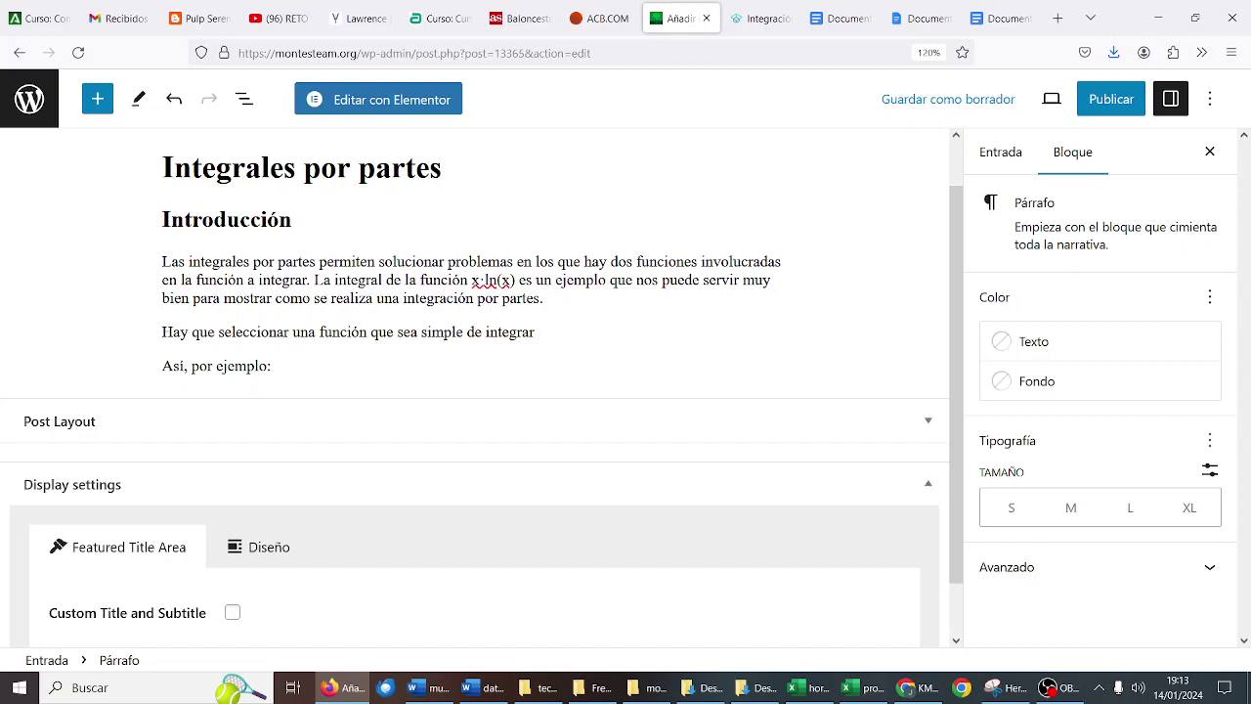
type(" para usarla en la fórmula y otra que se")
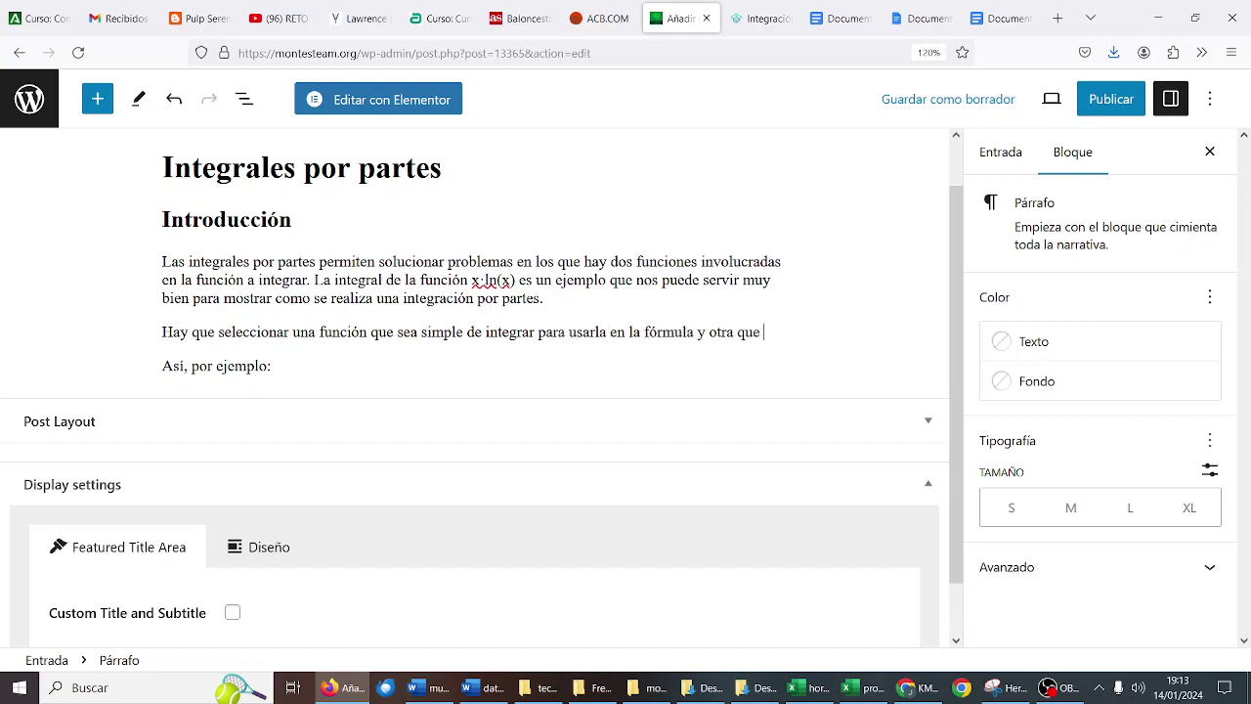
key("BackSpace")
key("BackSpace")
key("BackSpace")
key("BackSpace")
key("BackSpace")
key("BackSpace")
key("BackSpace")
key("BackSpace")
key("BackSpace")
key("BackSpace")
type("l")
key("BackSpace")
key("BackSpace")
type("la otra se quedará")
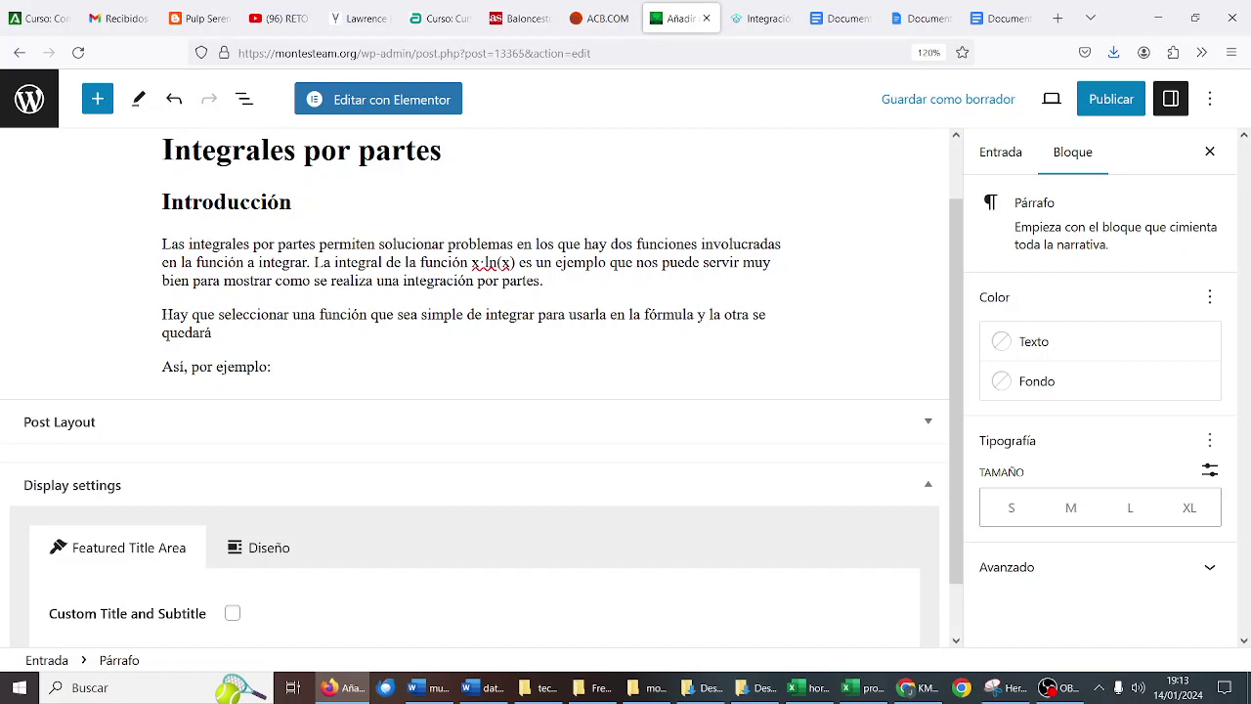
Continue the paragraph with "para derivarla. Así, en este caso, es mucho más fácil integrar x, que nos da, x2/2 que ln(x)".
type(" para derivarla. Así, en este caso, es")
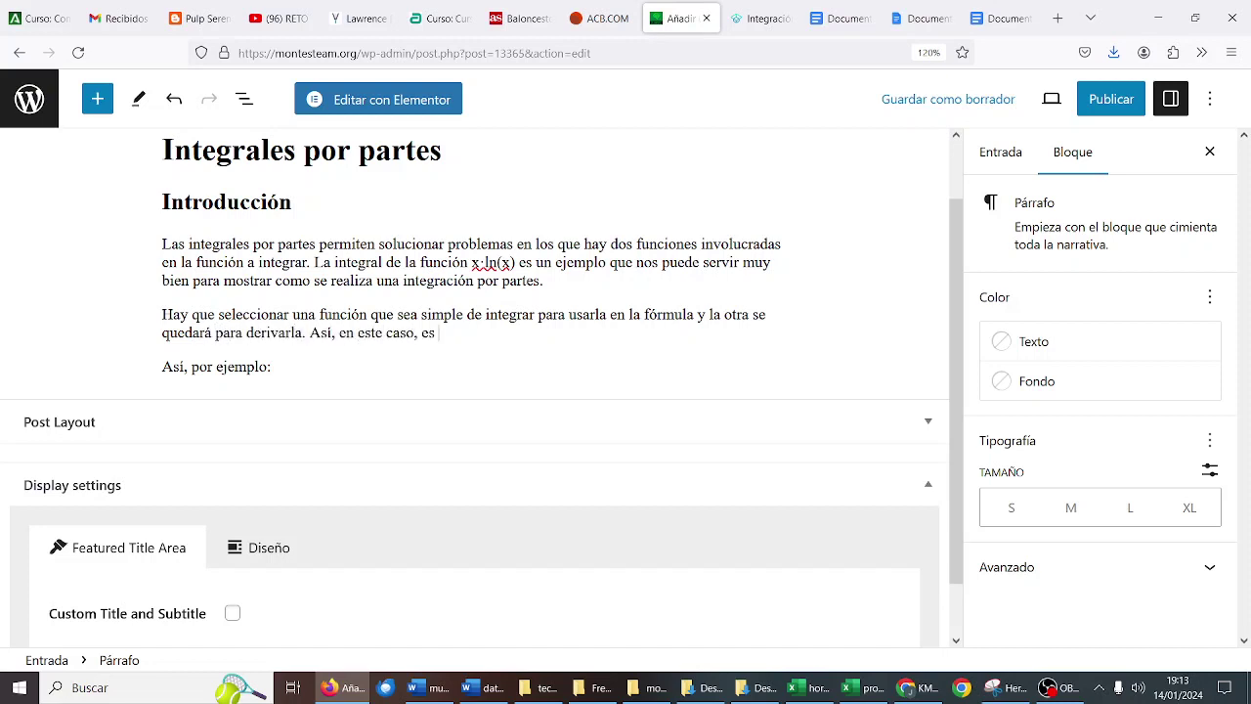
type(" mucho más fácil inte")
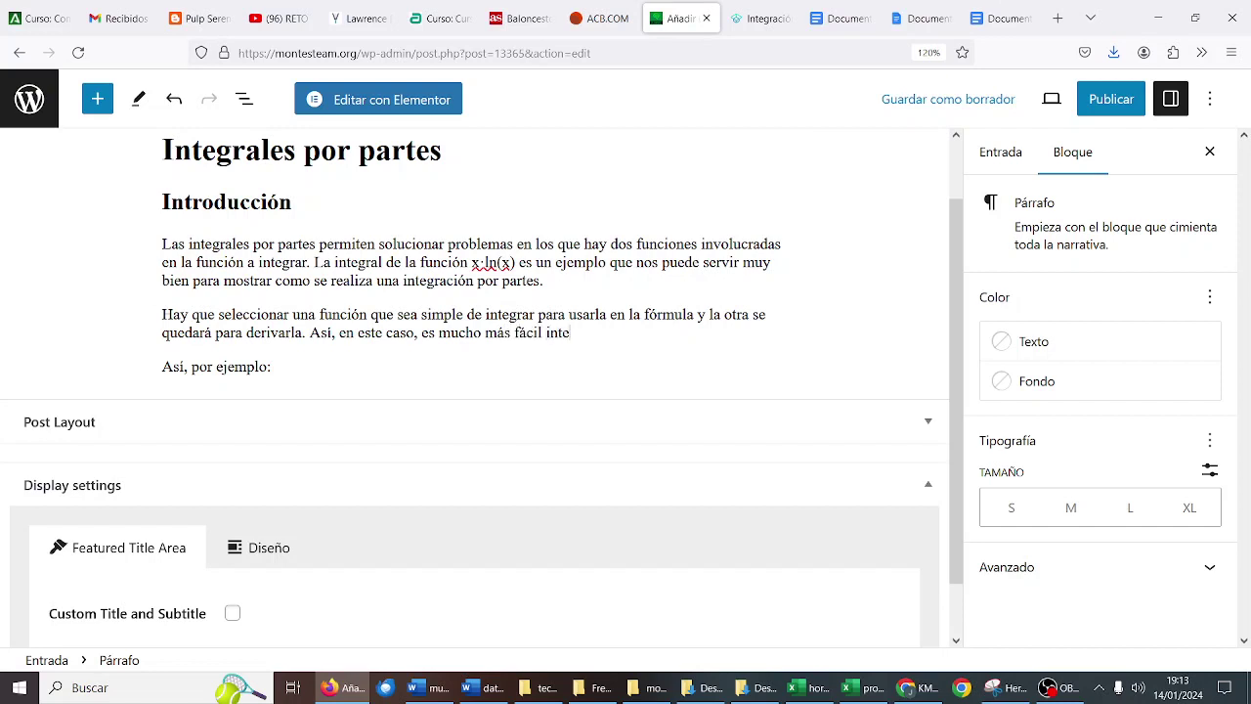
type("grar x, que nos da, x")
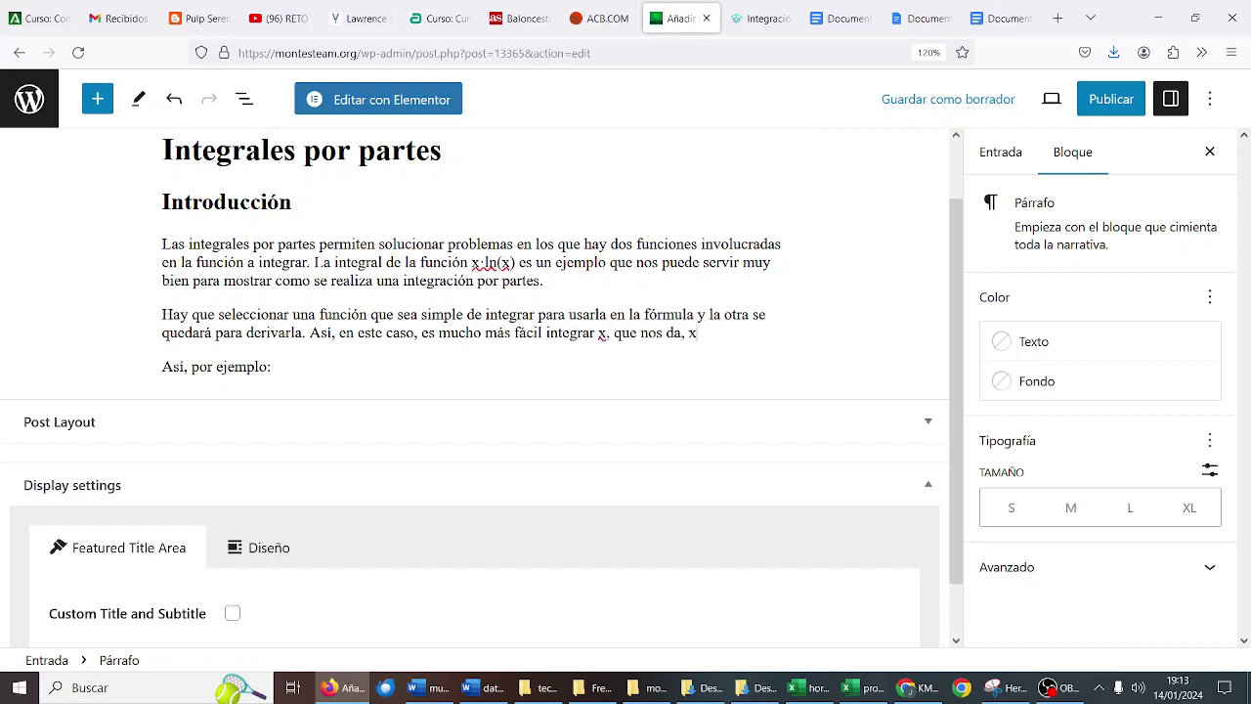
type("2/2 que ln(x)")
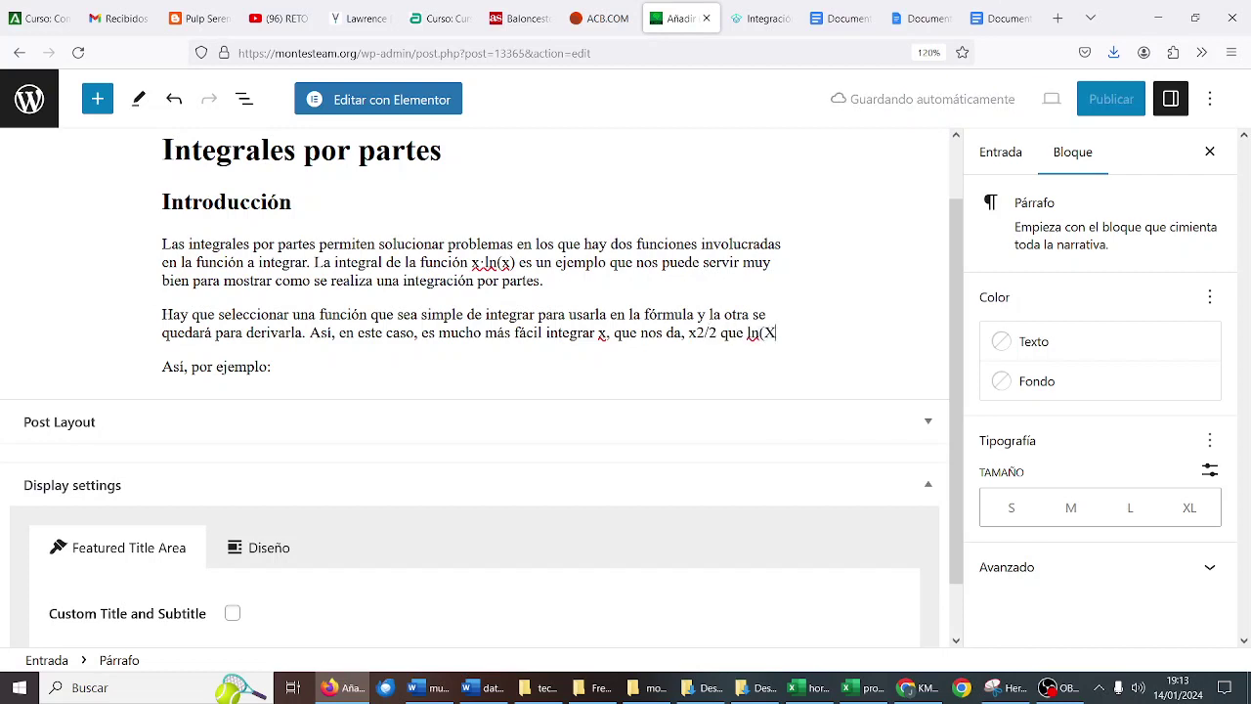
key("BackSpace")
key("BackSpace")
type("x)")
key("BackSpace")
key("BackSpace")
type("x)")
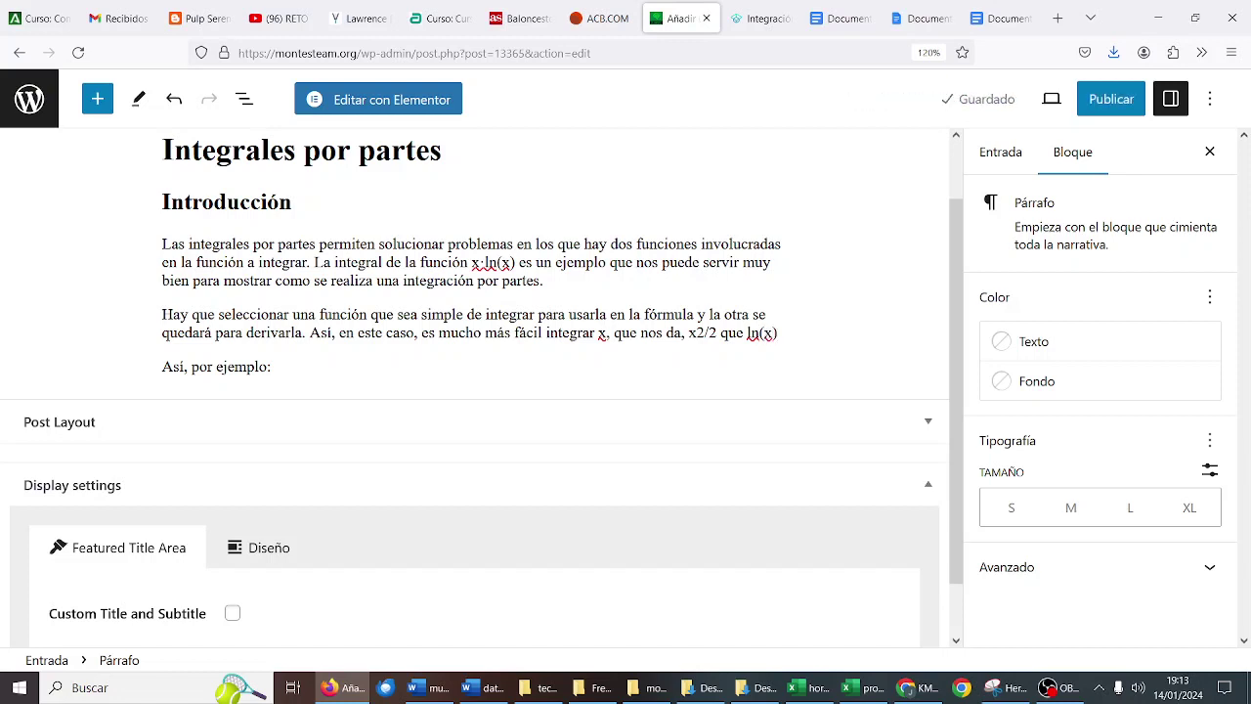
Conclude the paragraph on choosing the function with "Por tanto, la dv de este ejemplo será x.".
type(". Por tanto")
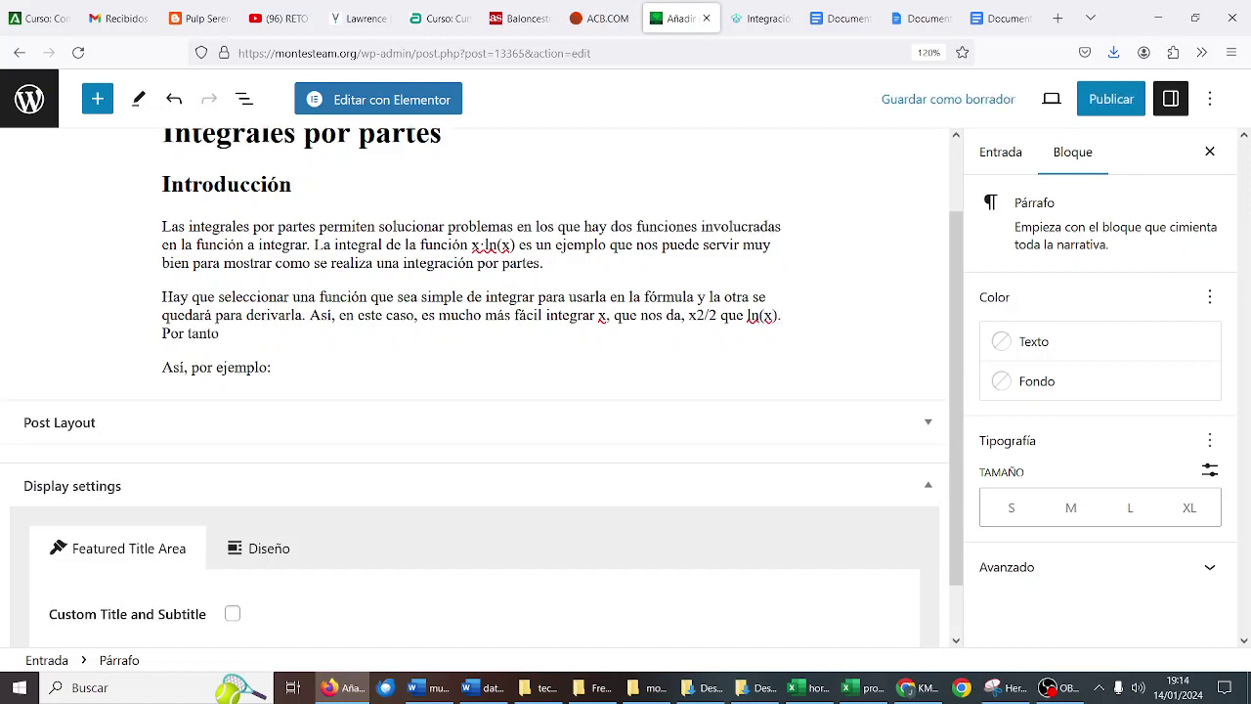
type(", la dy de este ejemp")
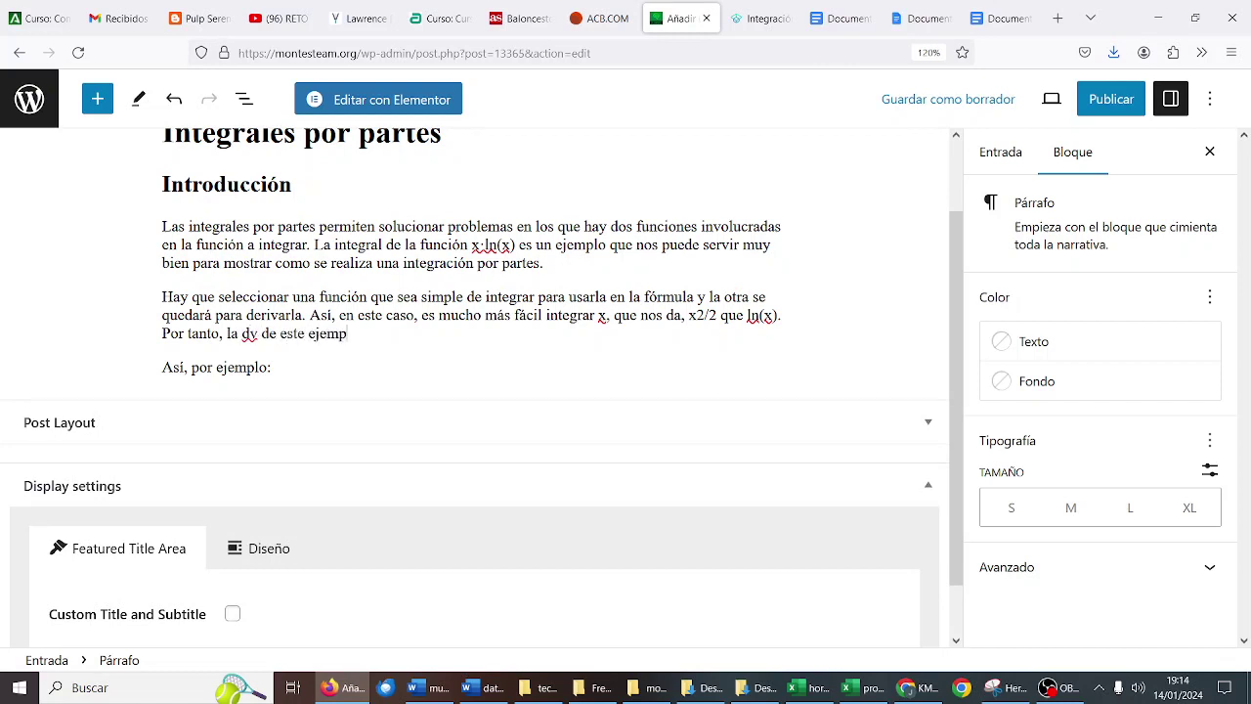
type("lo será x.")
Start a new paragraph with "Recordemos que la fórmula para integrar es I(u·dv)=u·v-I(v·du). Una forma simple".
key("Return")
type("Recordemos que la fórmula")
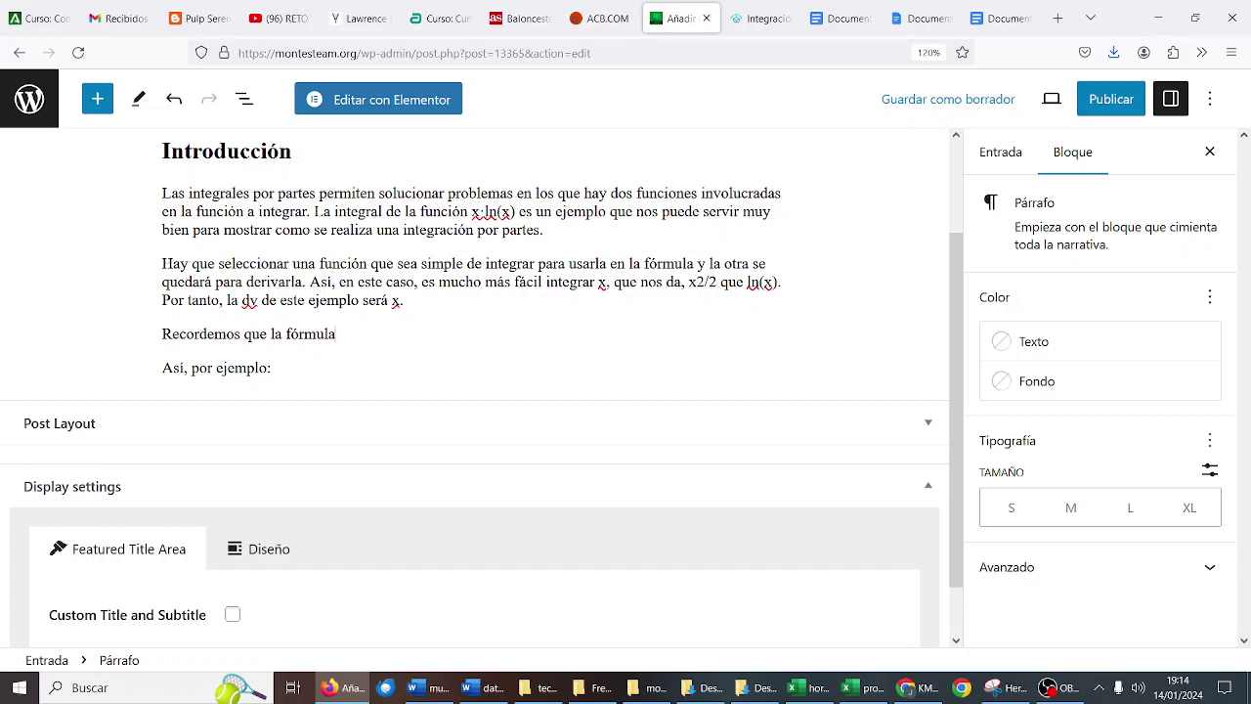
type(" para integrar es u")
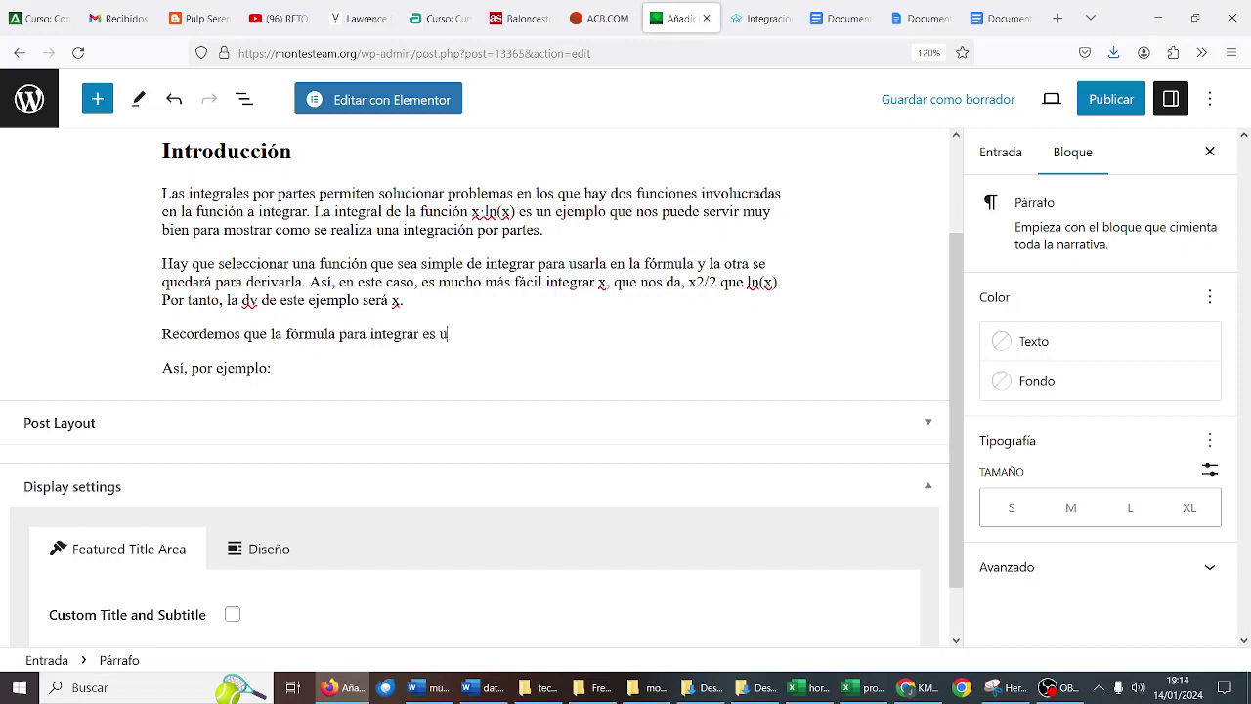
key("BackSpace")
type("uv")
key("BackSpace")
key("BackSpace")
type("(u·dv)=u·v-I(")
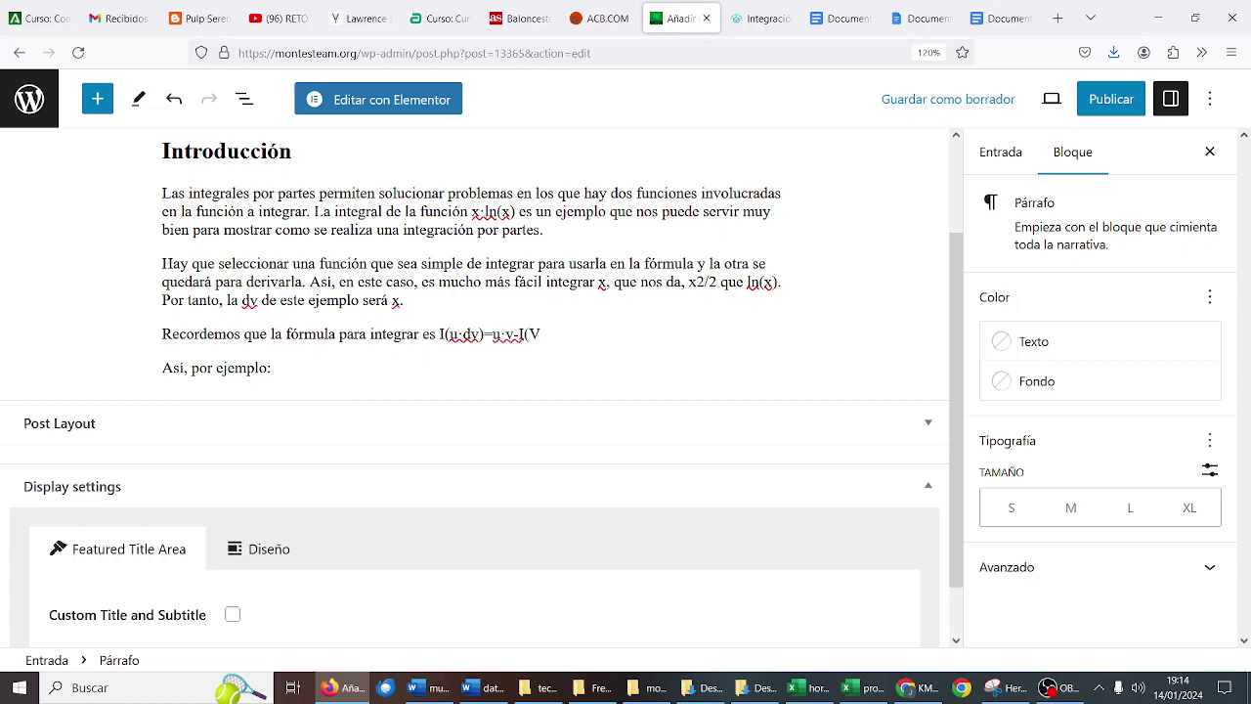
type("v.")
key("BackSpace")
type("·du). Una forma simple")
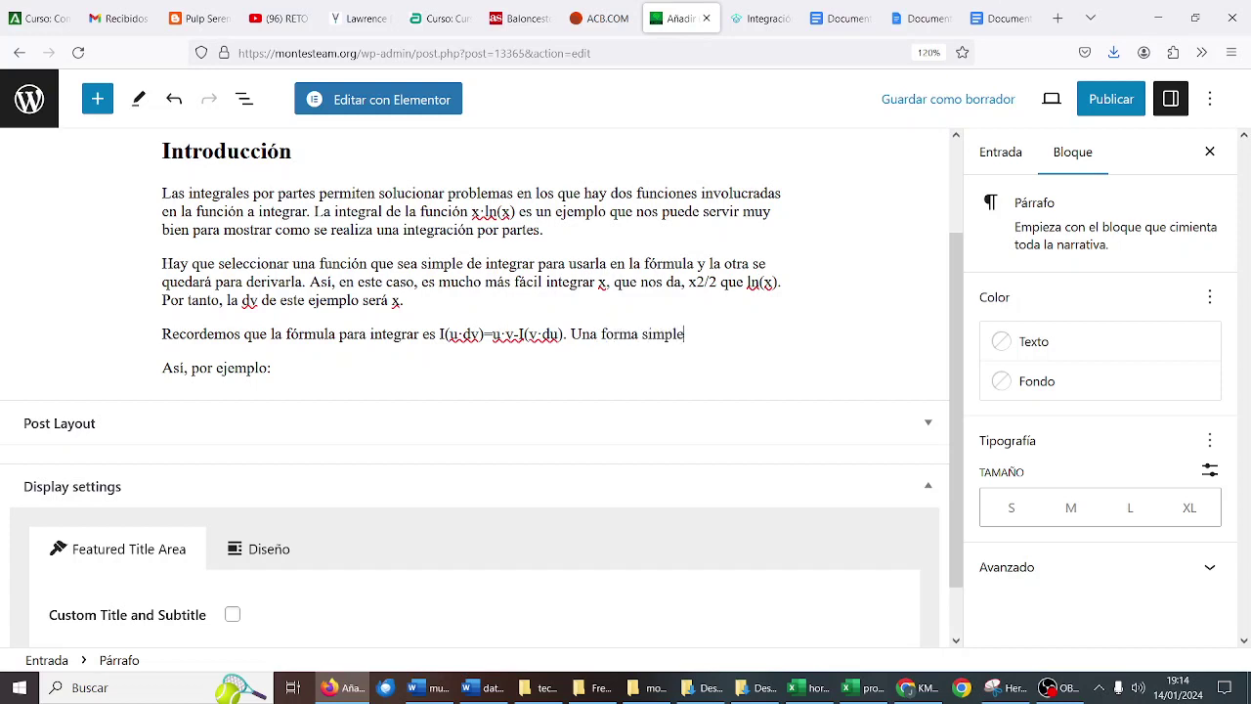
Complete the formula paragraph with "de recordar está fórmula es escribir UN DÍA VI UNA VACA VESTIDA DE UNIFORME.".
type(" de recordar esta")
type("á fór")
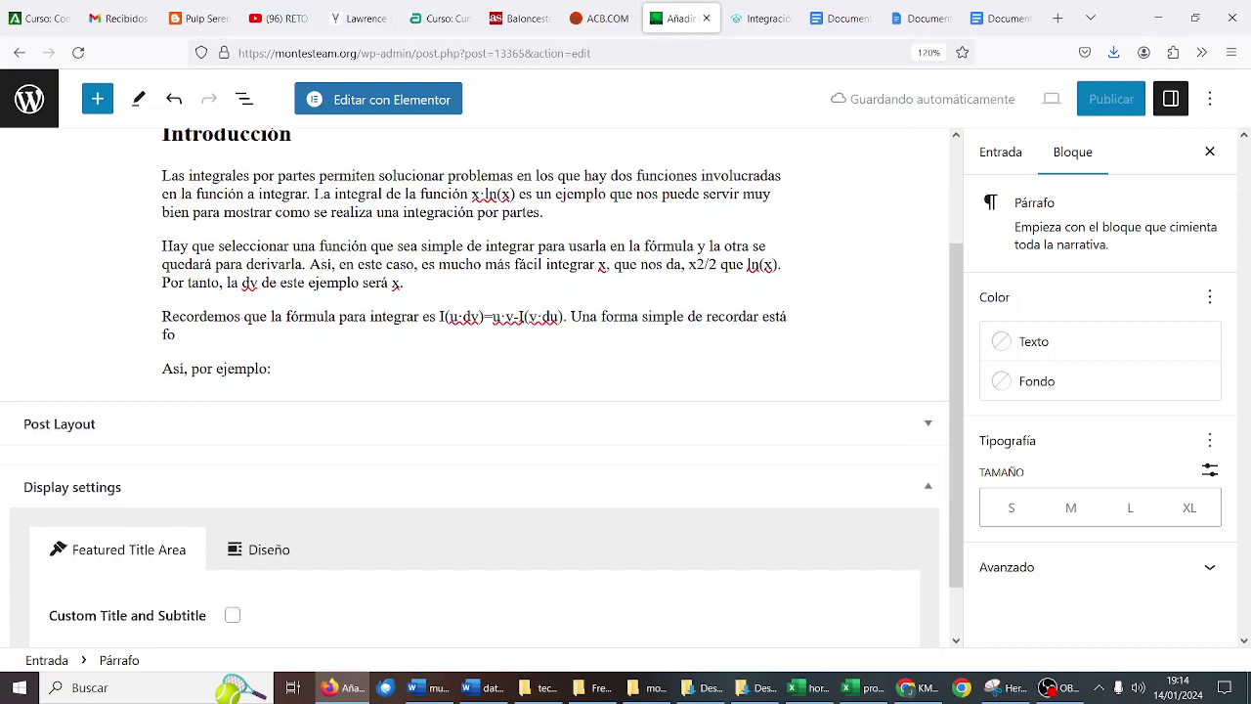
type("mula es escribir UN")
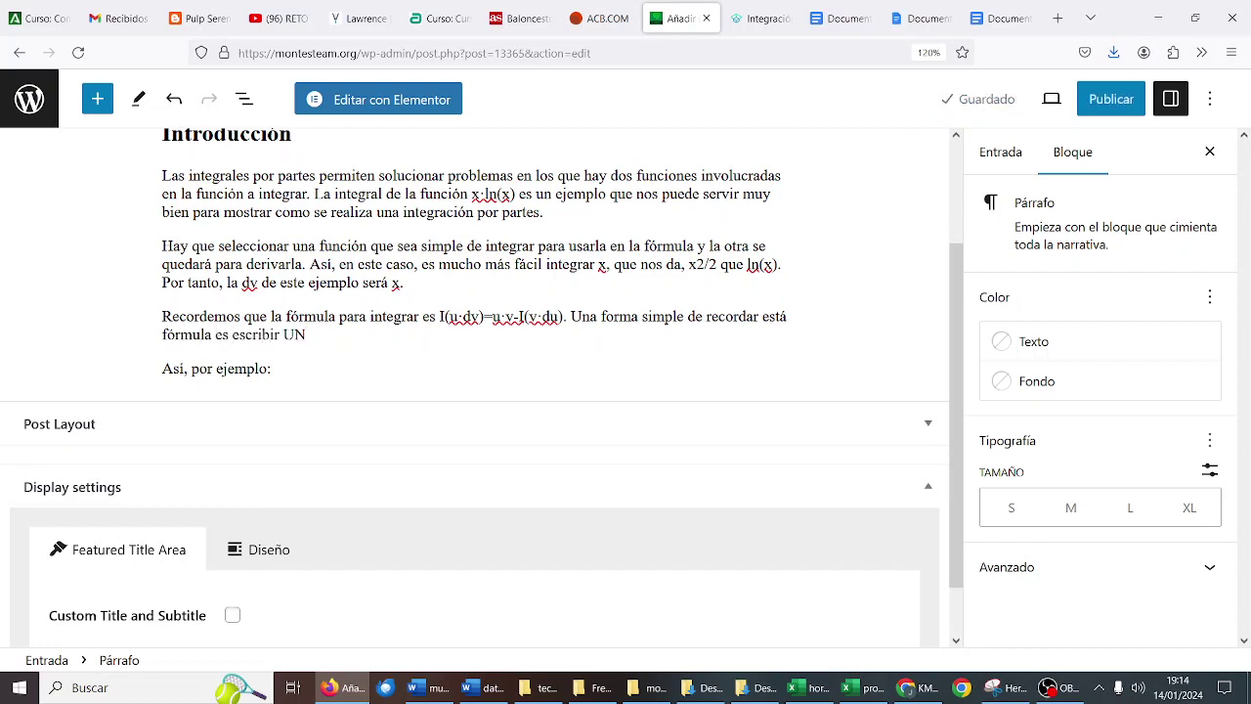
type(" DÍA VI UNA VACA D")
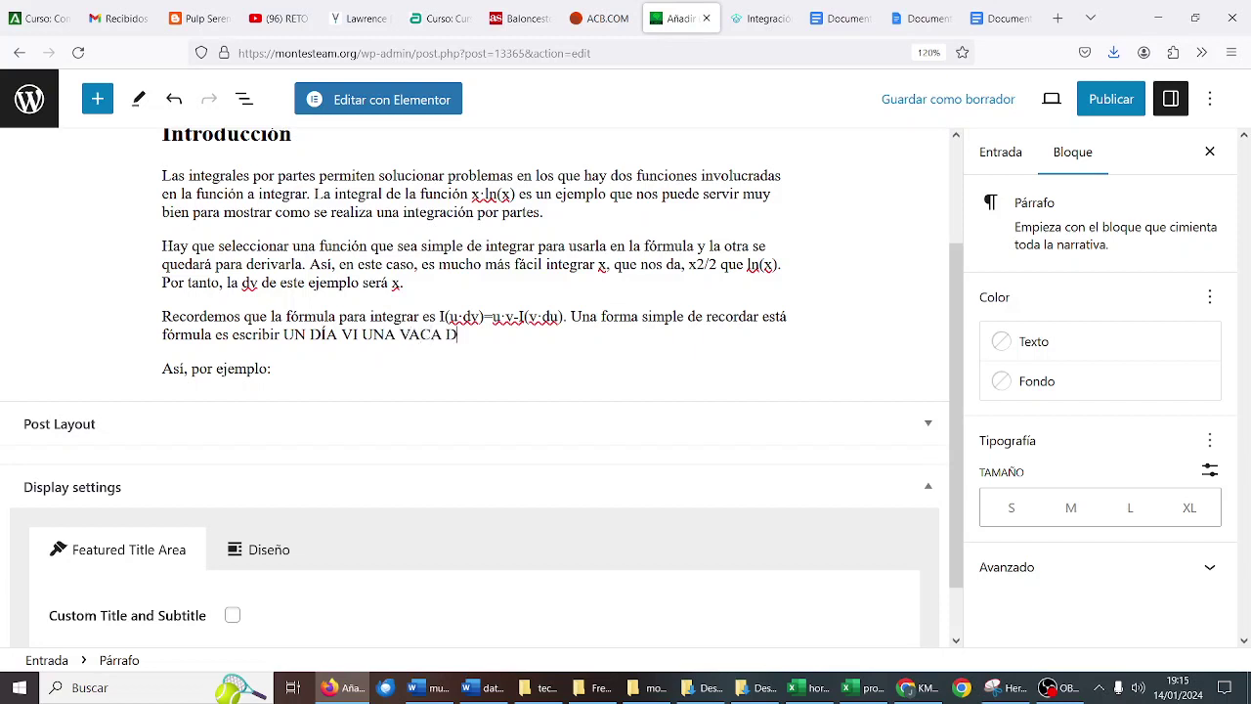
key("BackSpace")
type("VESTIDA DE UNF")
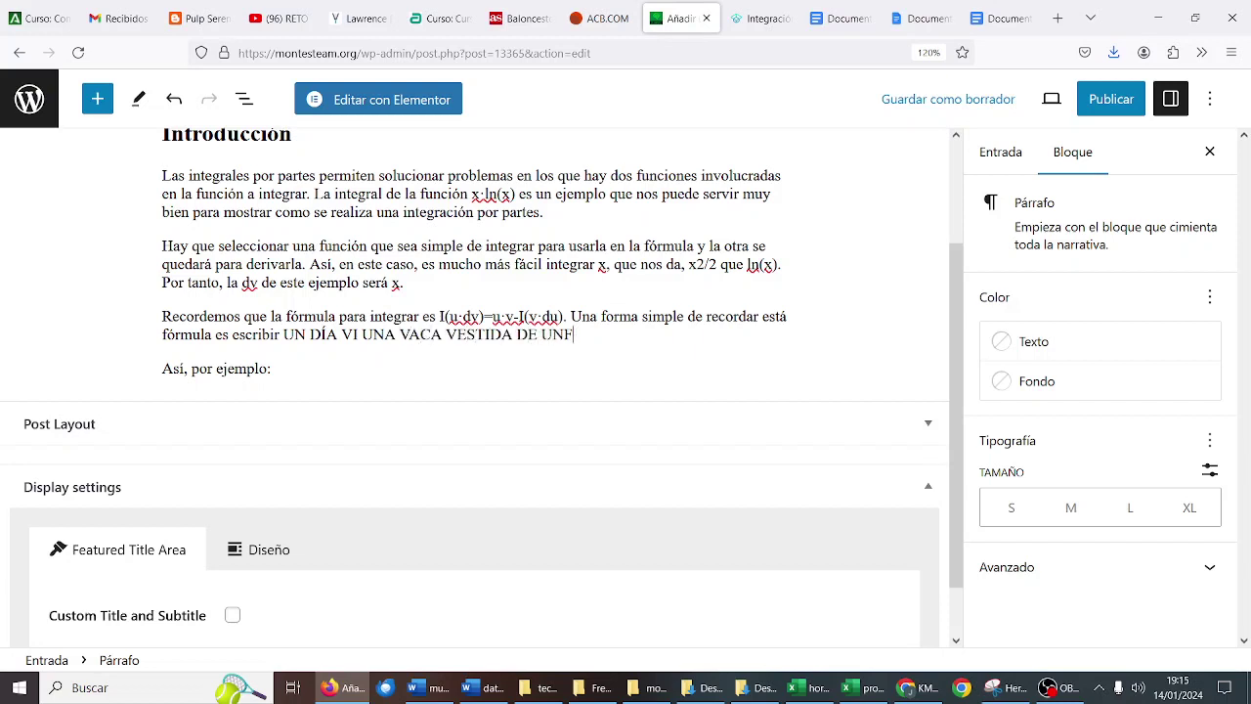
key("BackSpace")
type("IFORME.")
Add a new paragraph reading "Entonces tendríamos u que sería ln(x) y dv que sería x.".
key("Return")
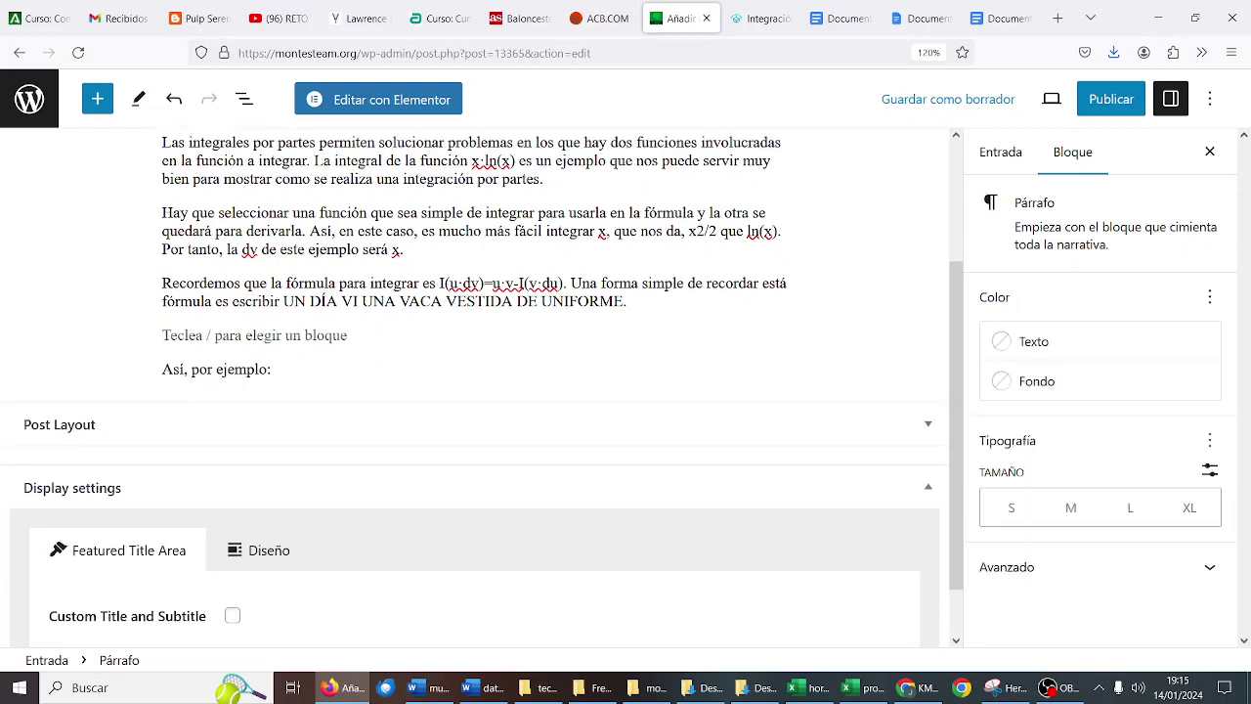
type("En")
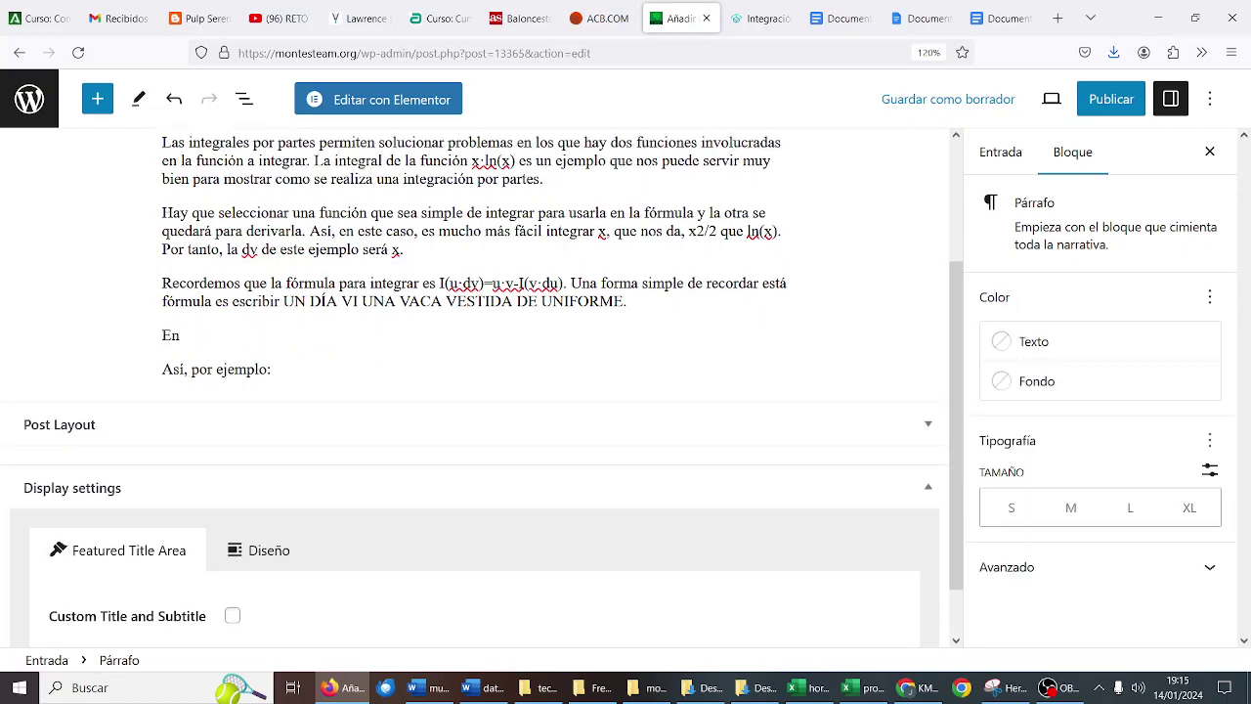
type("tonces tendríamos u que ")
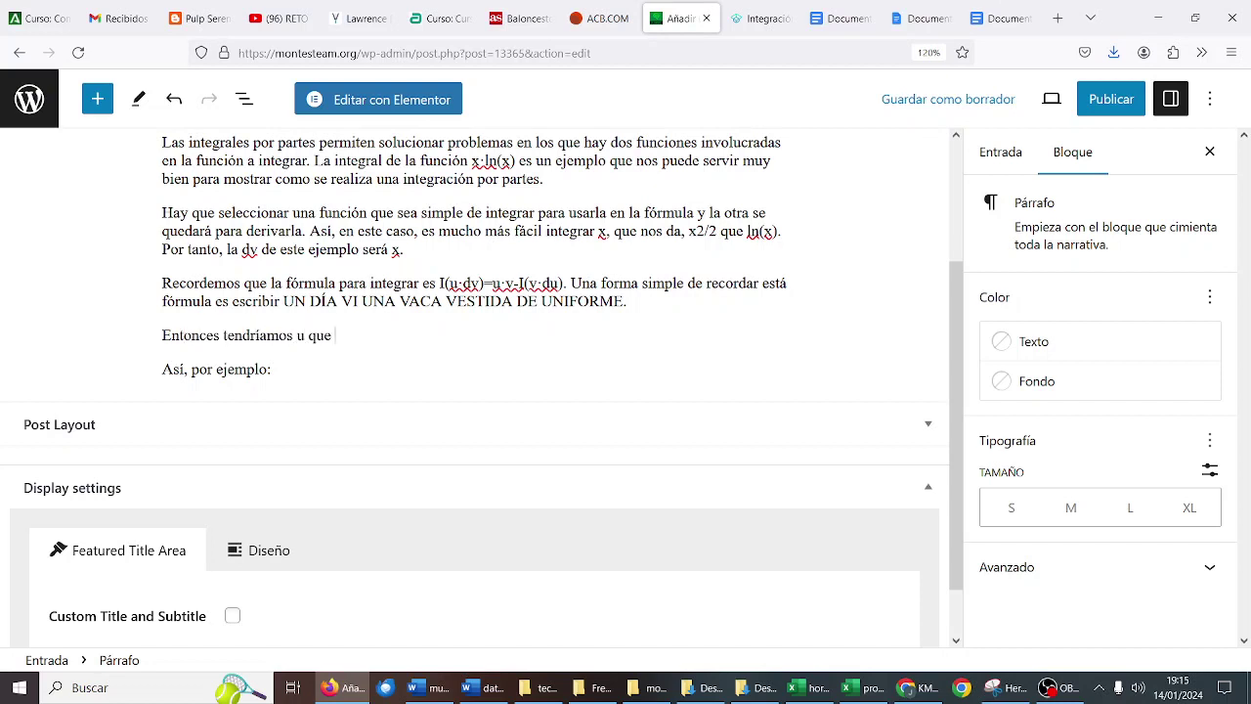
type("sería ln(x)")
type("y dy que sería x.")
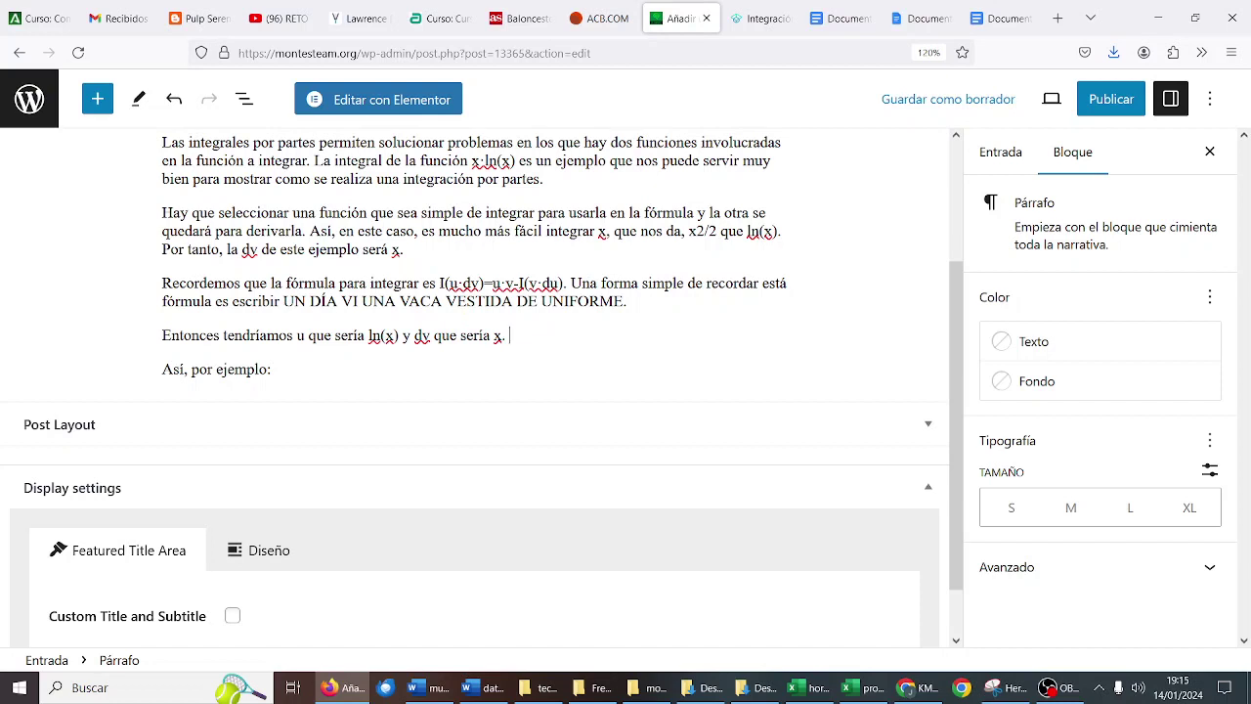
Continue the paragraph with "du sería la derivada de ln(x) que es 1/x y v sería la integral de x que es x2/2. Usando la fórmula:".
type(" du sería d")
key("BackSpace")
type("la derivad")
type("a de ln(x) e")
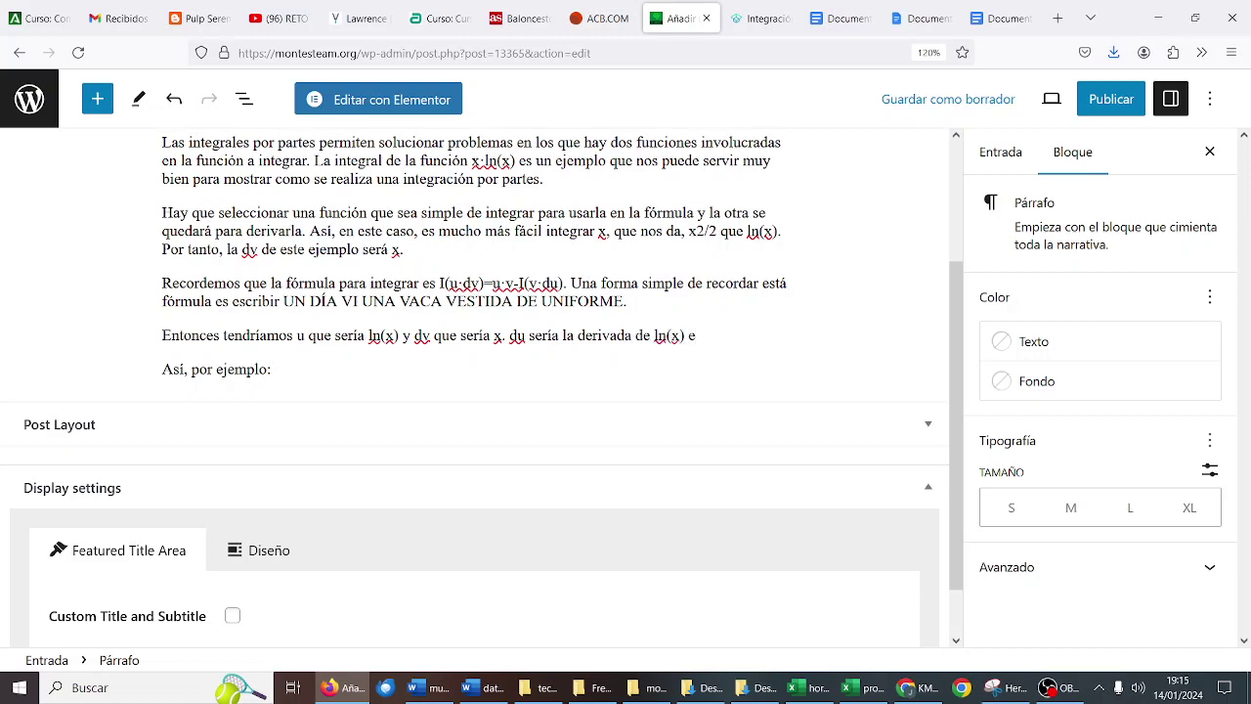
key("BackSpace")
type("que es 1/x y y sería la integral de x ")
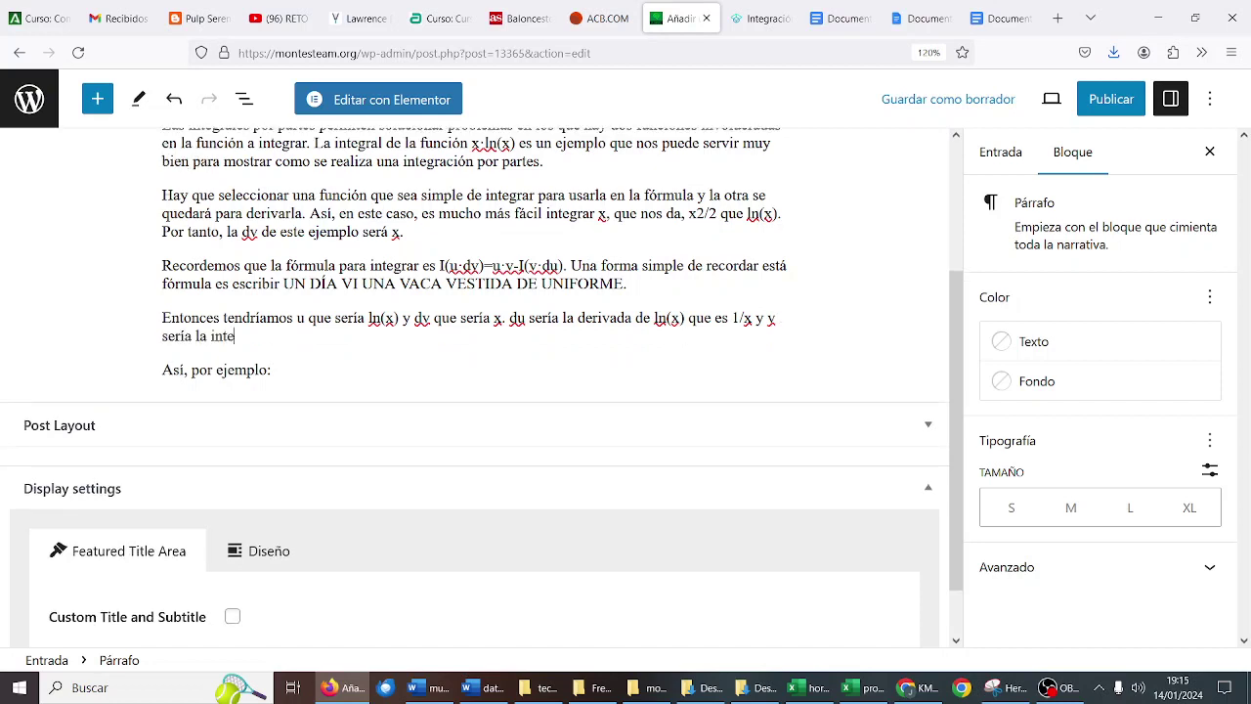
type("que es x")
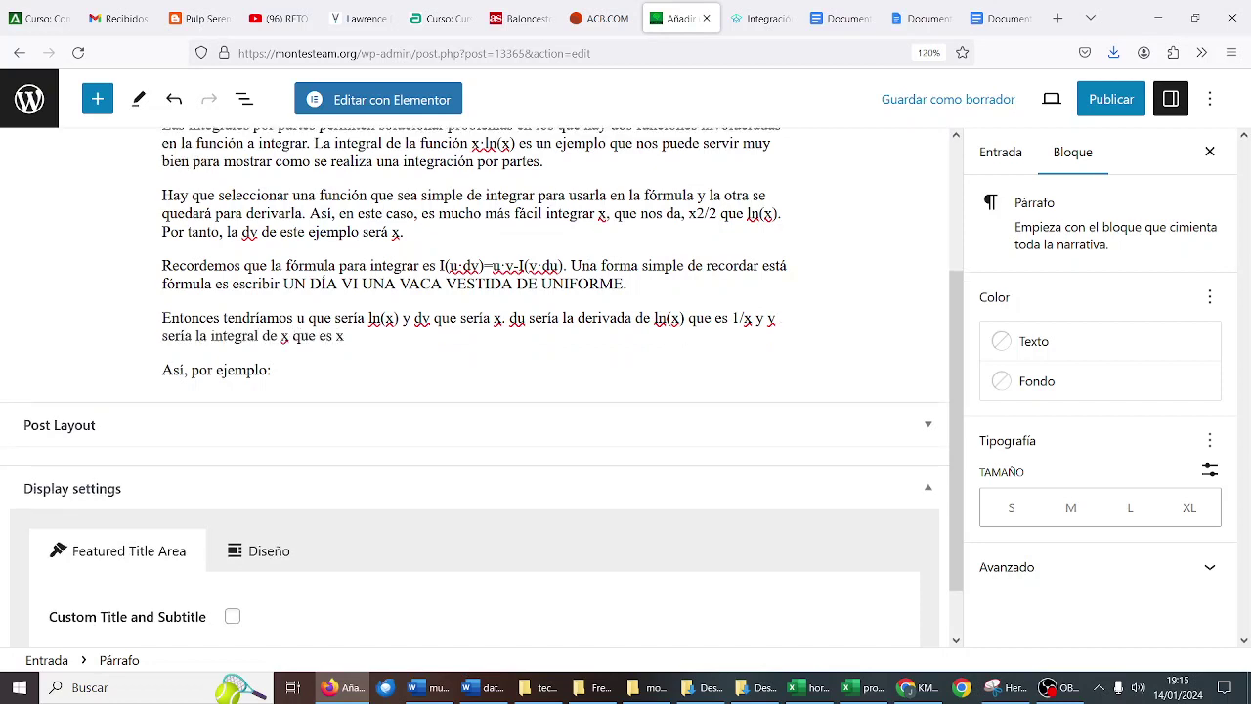
type("2/2. Usando la fórmula")
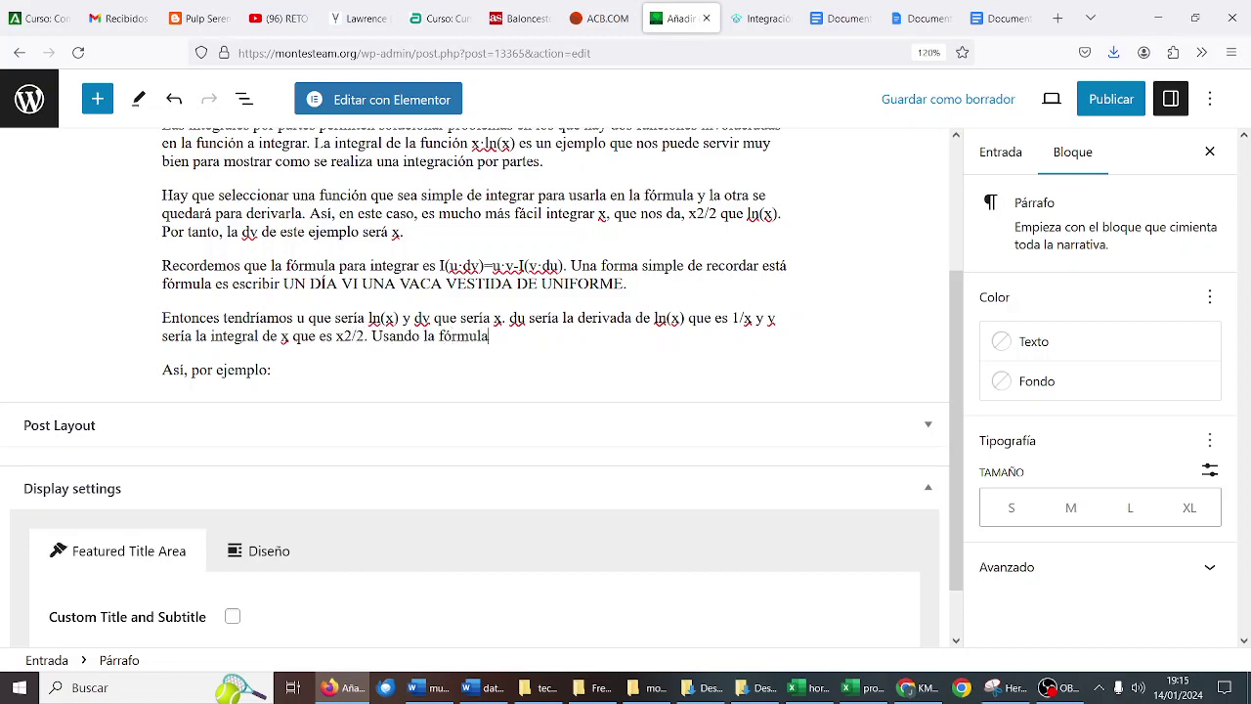
type(":")
Add the applied formula "ln(x)·x2/2-I(x2/2·1/x)" as a new paragraph below.
key("Return")
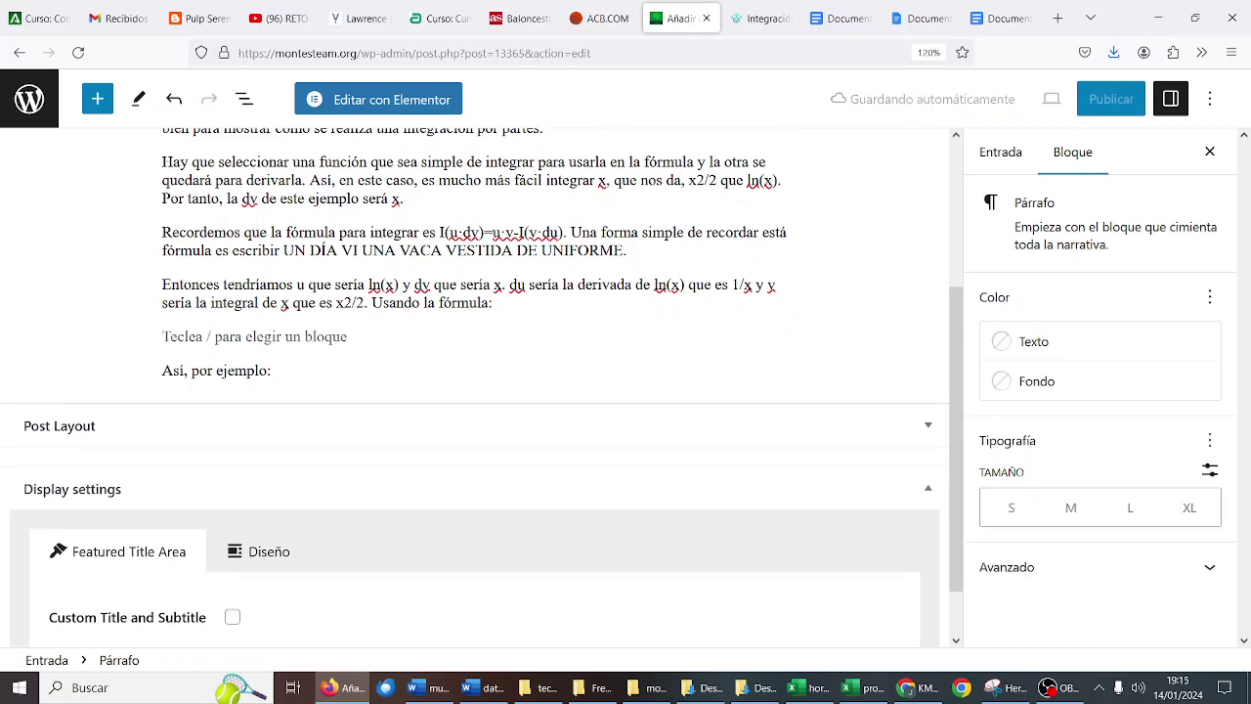
type("ln(x)")
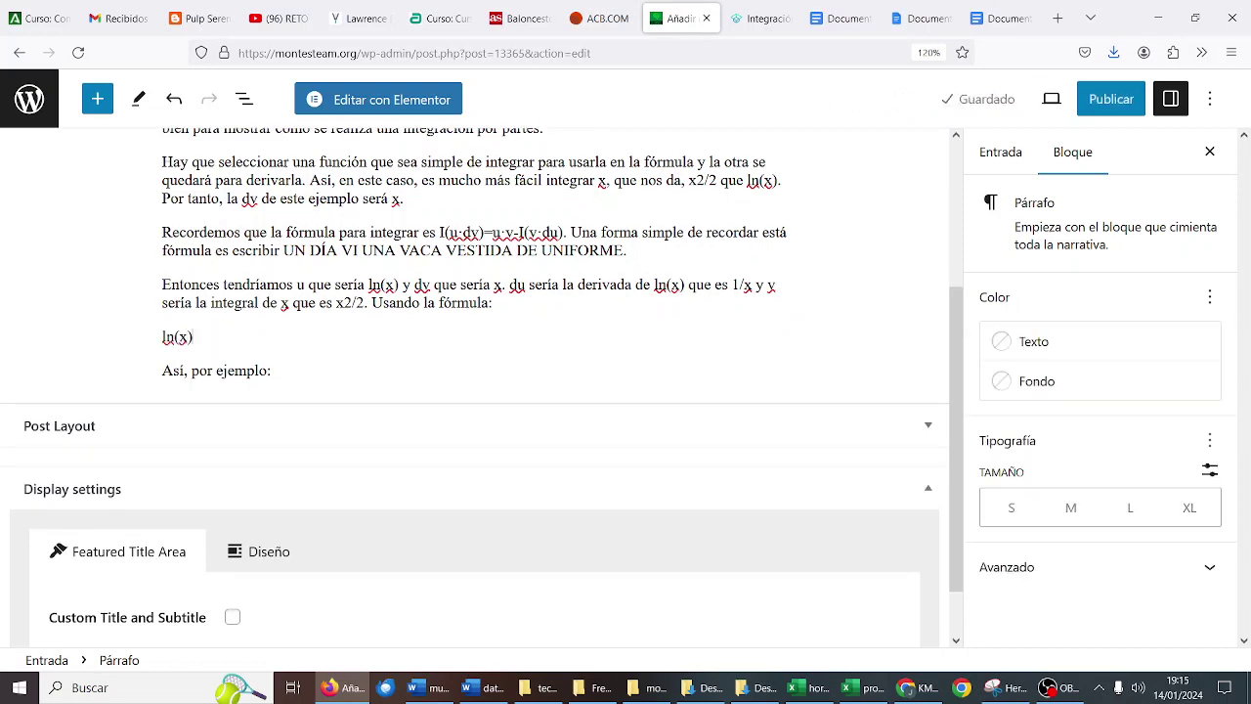
type("\"")
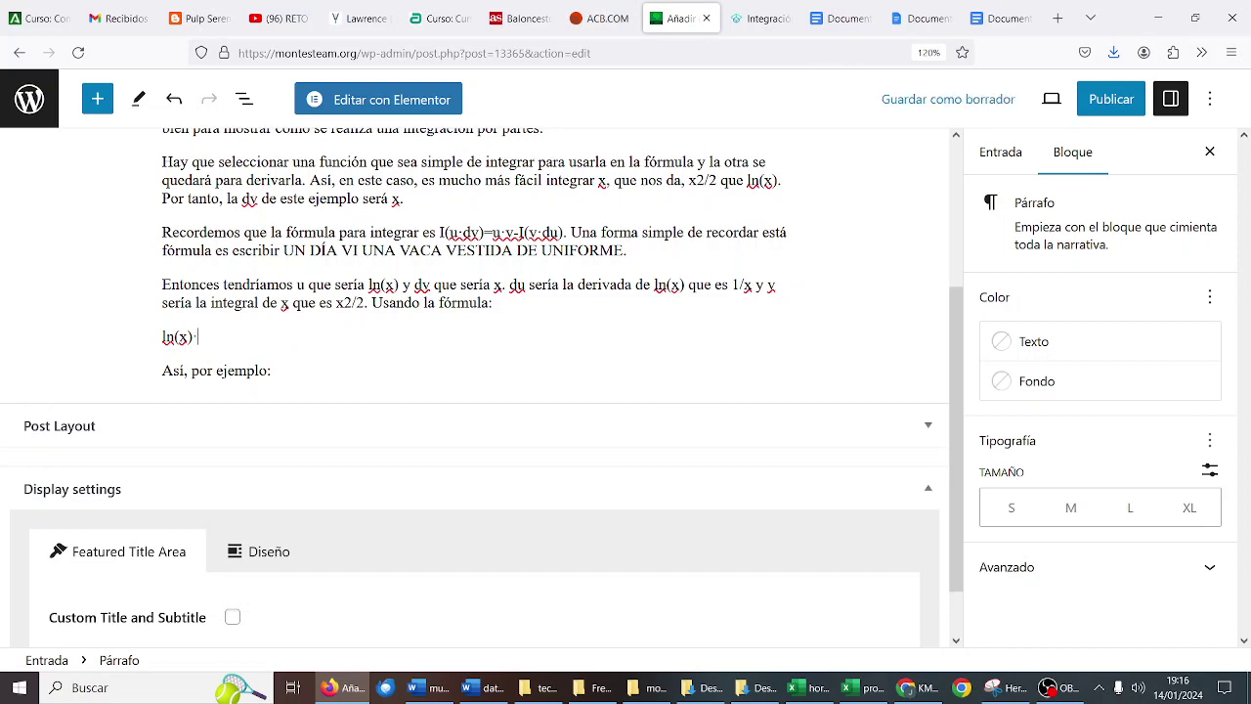
type("x2/2-I(")
type("x2")
type("/2·1/x)")
Add a new paragraph reading "Y esto daría como resultado:" after the formula.
key("Return")
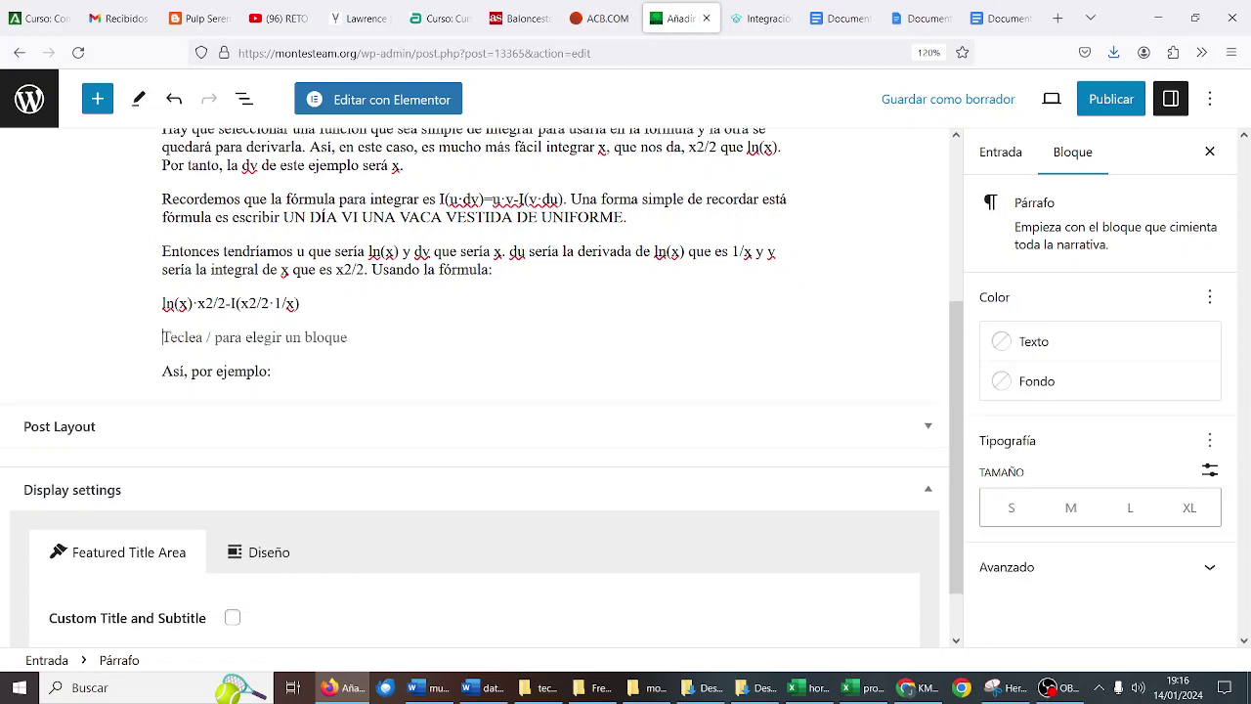
type("Y esto dari")
type("a como resultado")
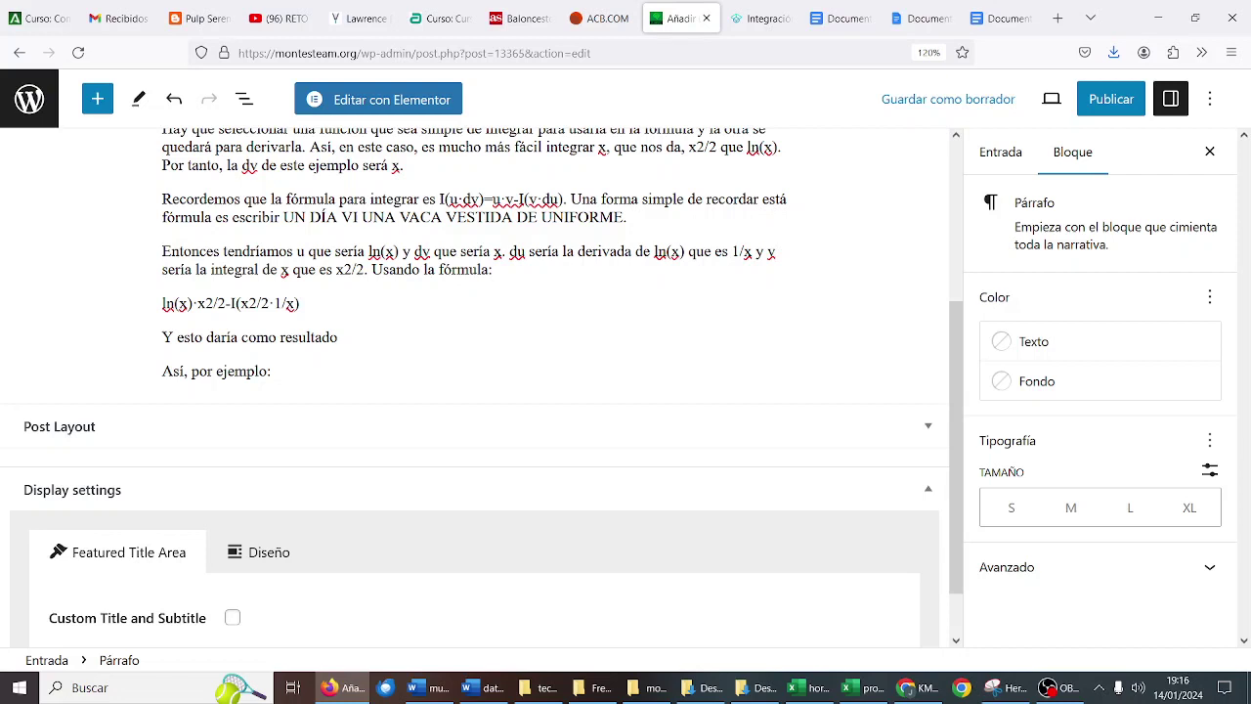
type(":")
Write the result "ln(x)·x2/2-x2/4+K" in its own paragraph.
key("Return")
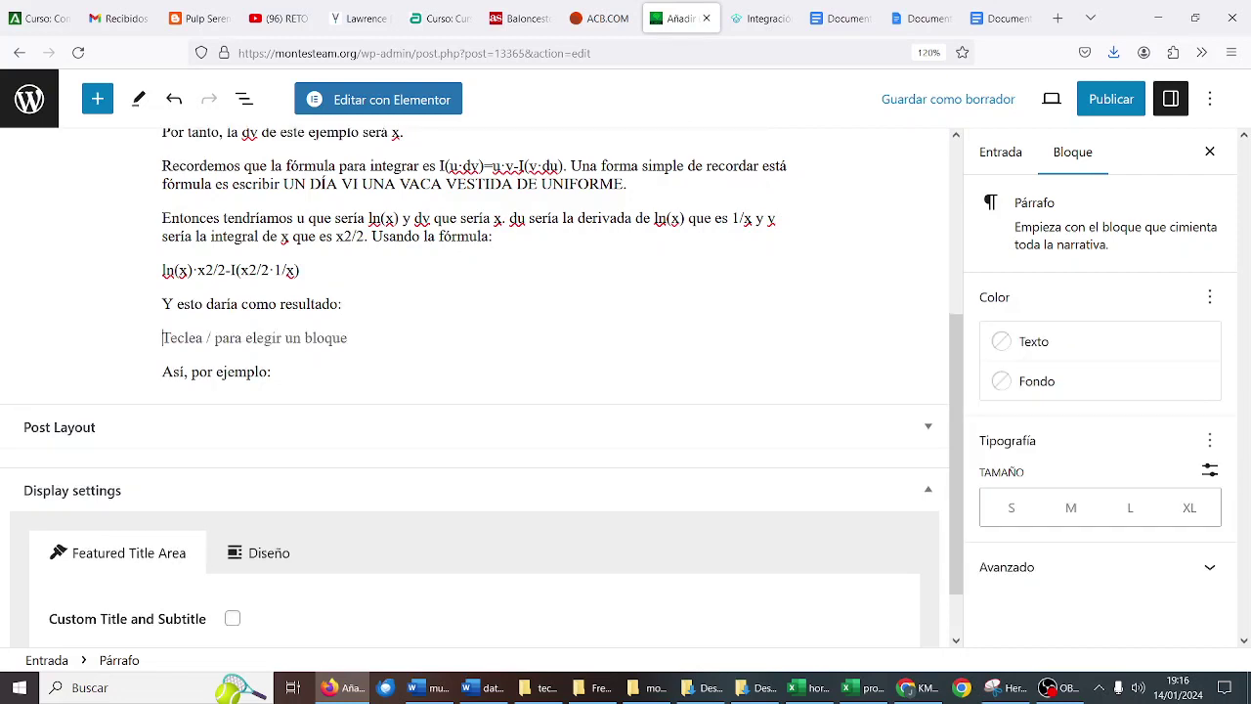
type("ln(x)")
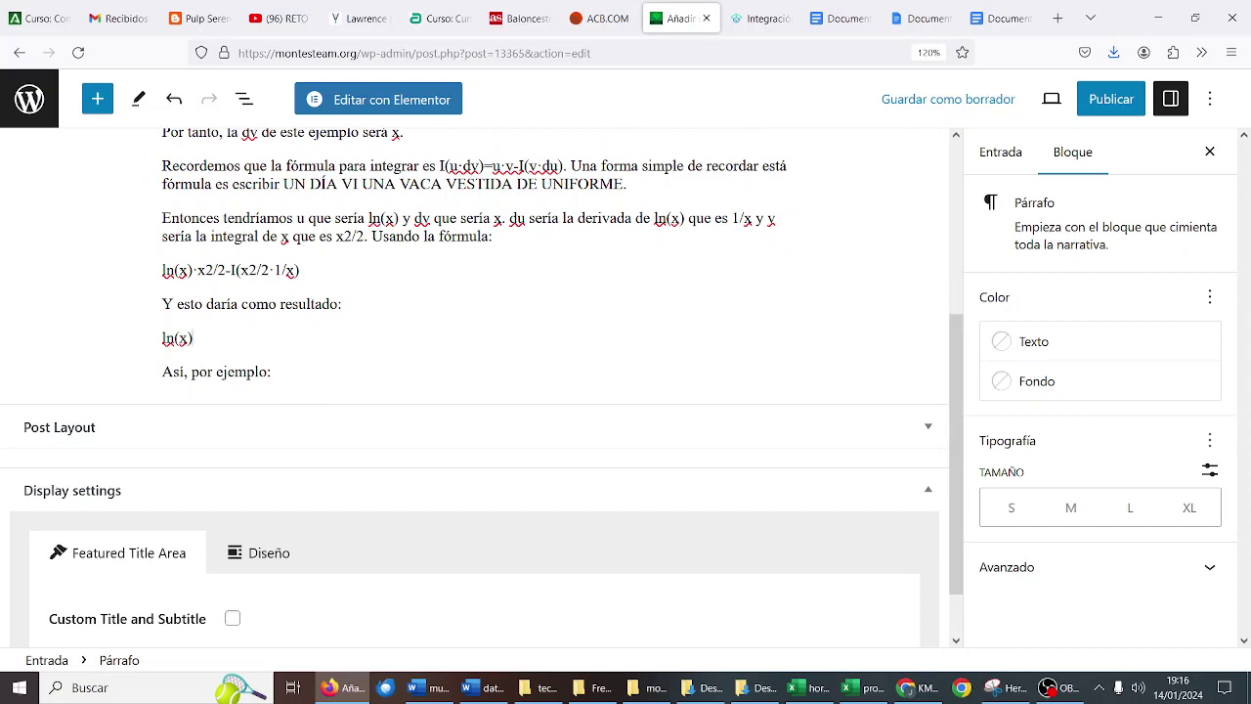
type("·x2/2")
type("-x")
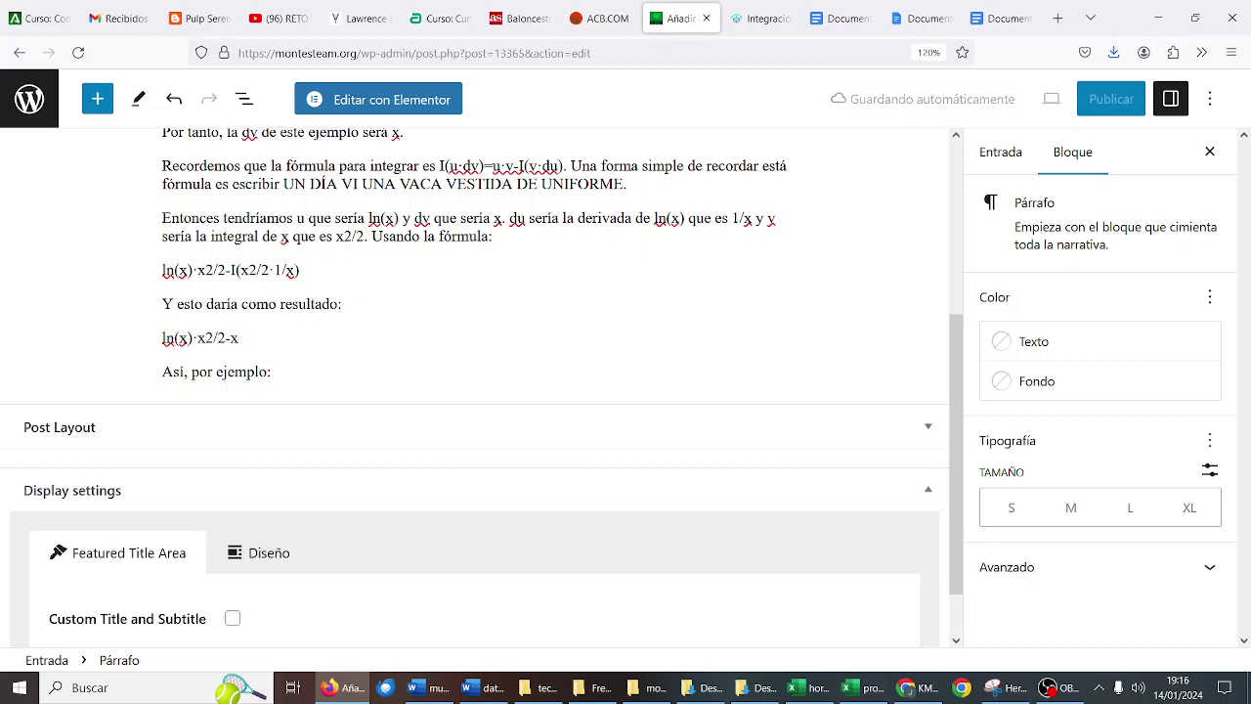
type("2")
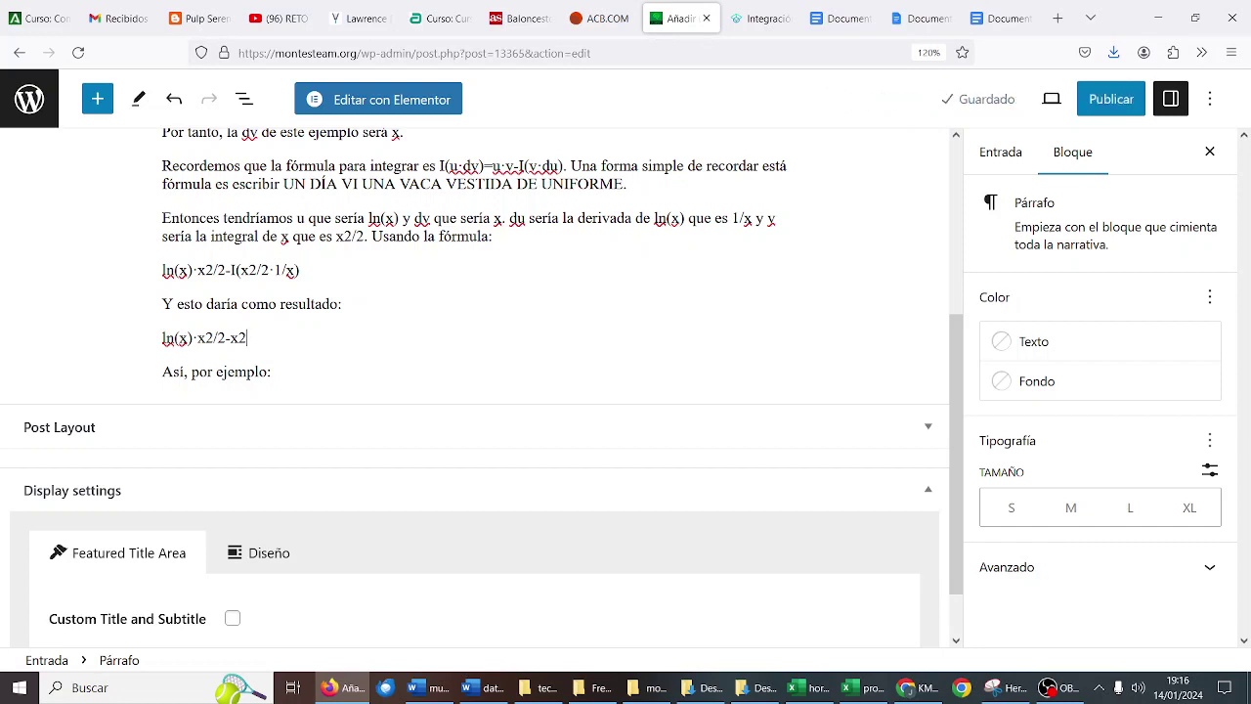
type("/")
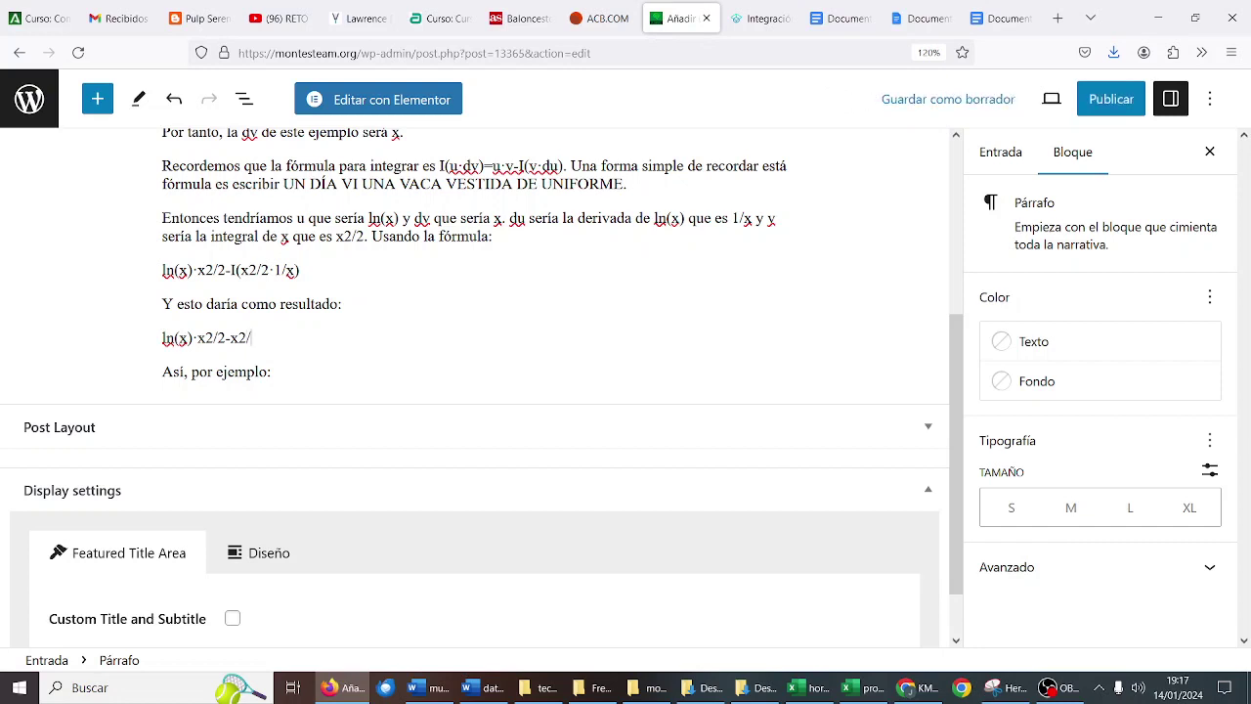
type("4+K")
Add the closing line "Y así quedaría resuelta la integral:" followed by an empty paragraph.
key("Return")
type("Y asi aq")
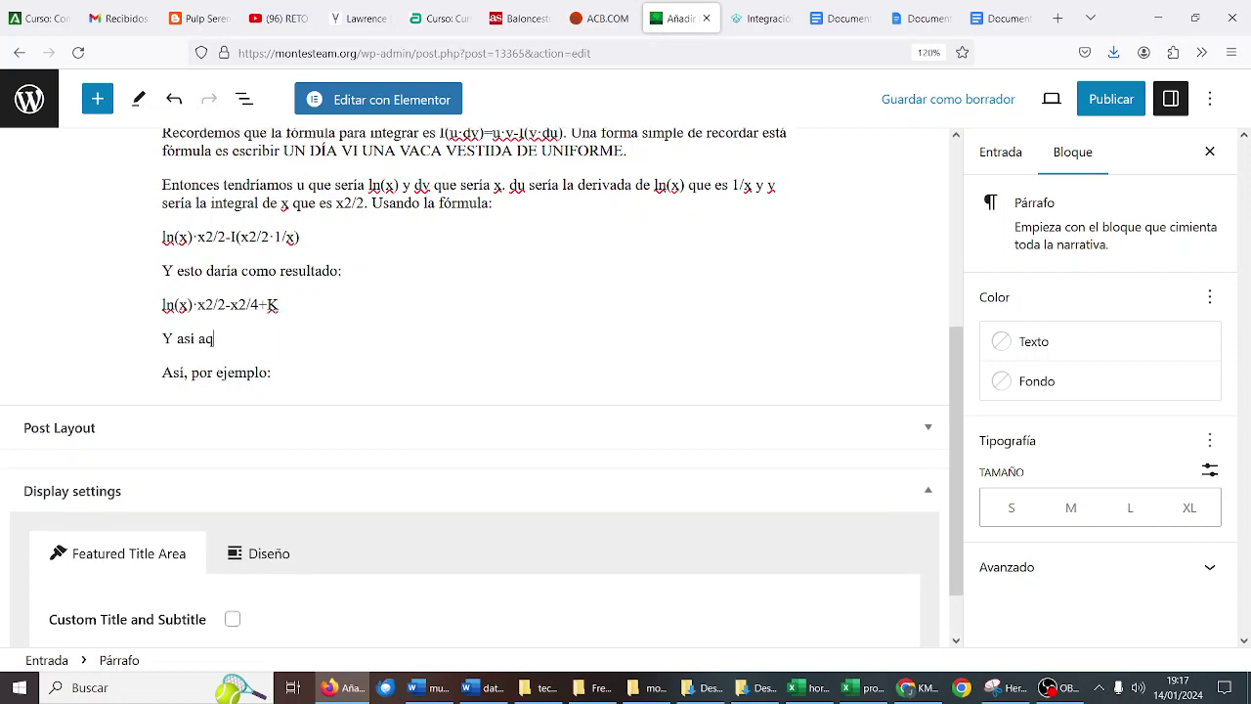
key("BackSpace")
key("BackSpace")
type("quedaria resulelta la integral:")
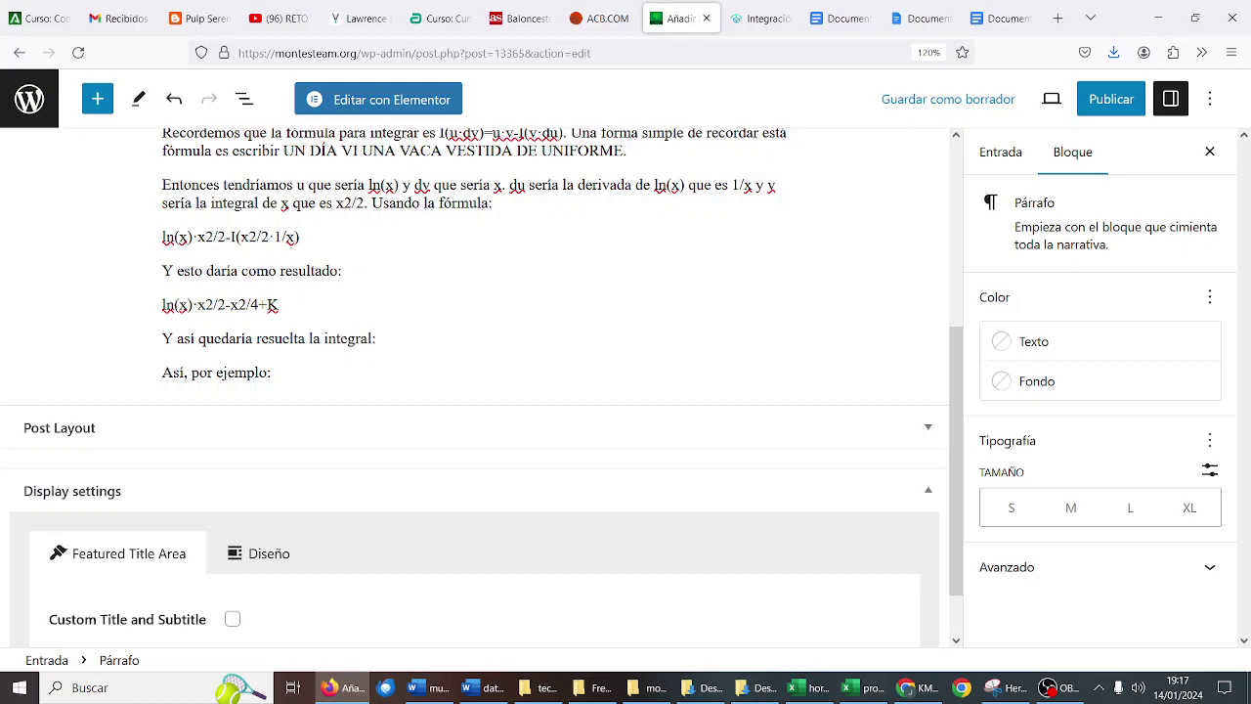
key("Return")
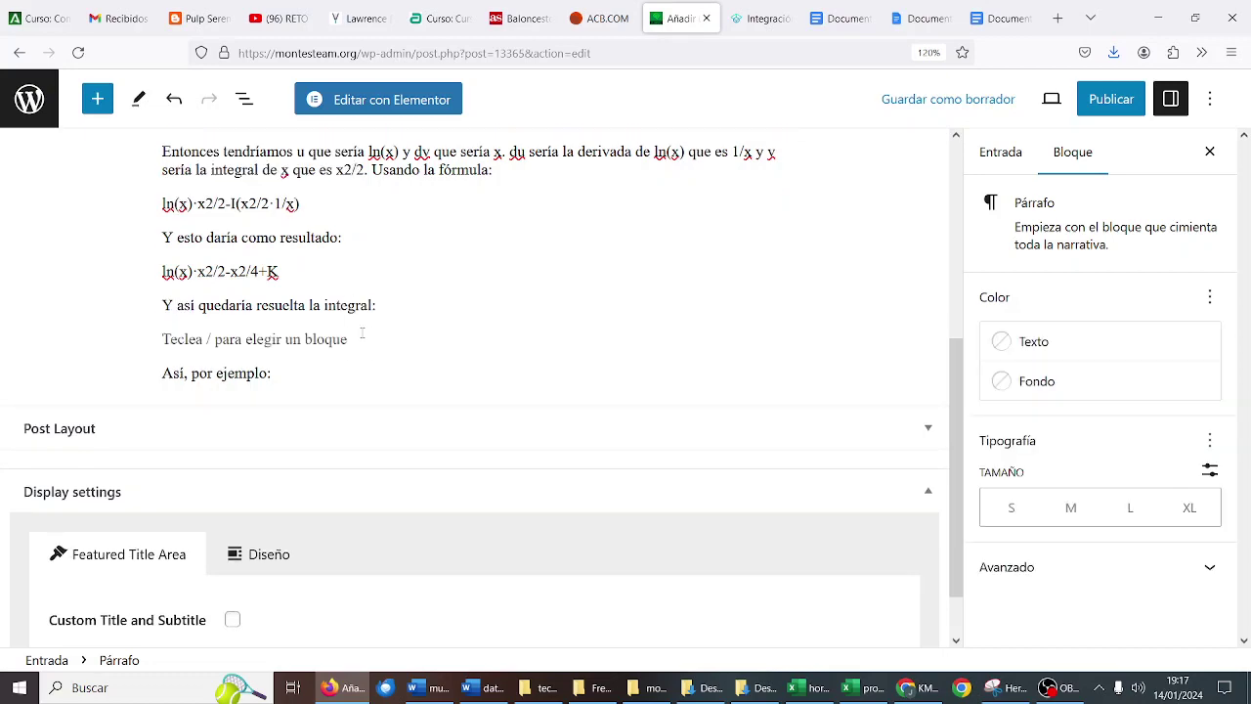
Search Google for "integrals por partes" in a new browser tab and show the image results.
left_click(1058, 17)
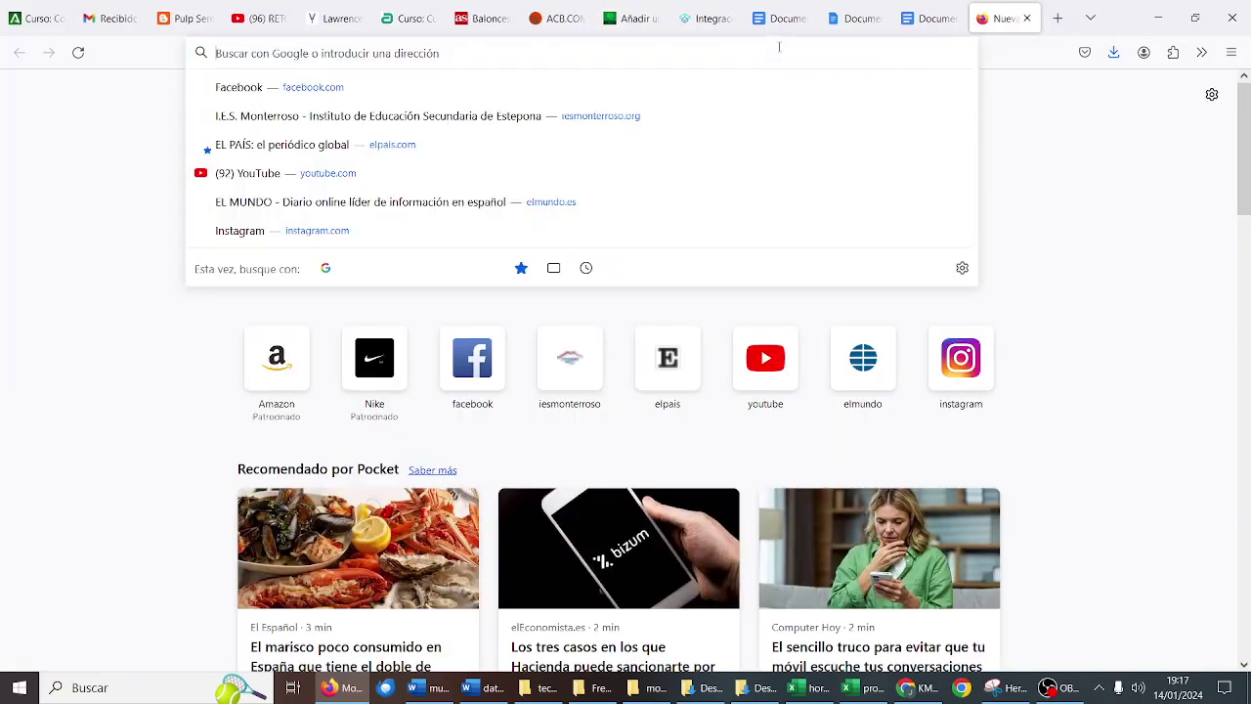
type("integrals po")
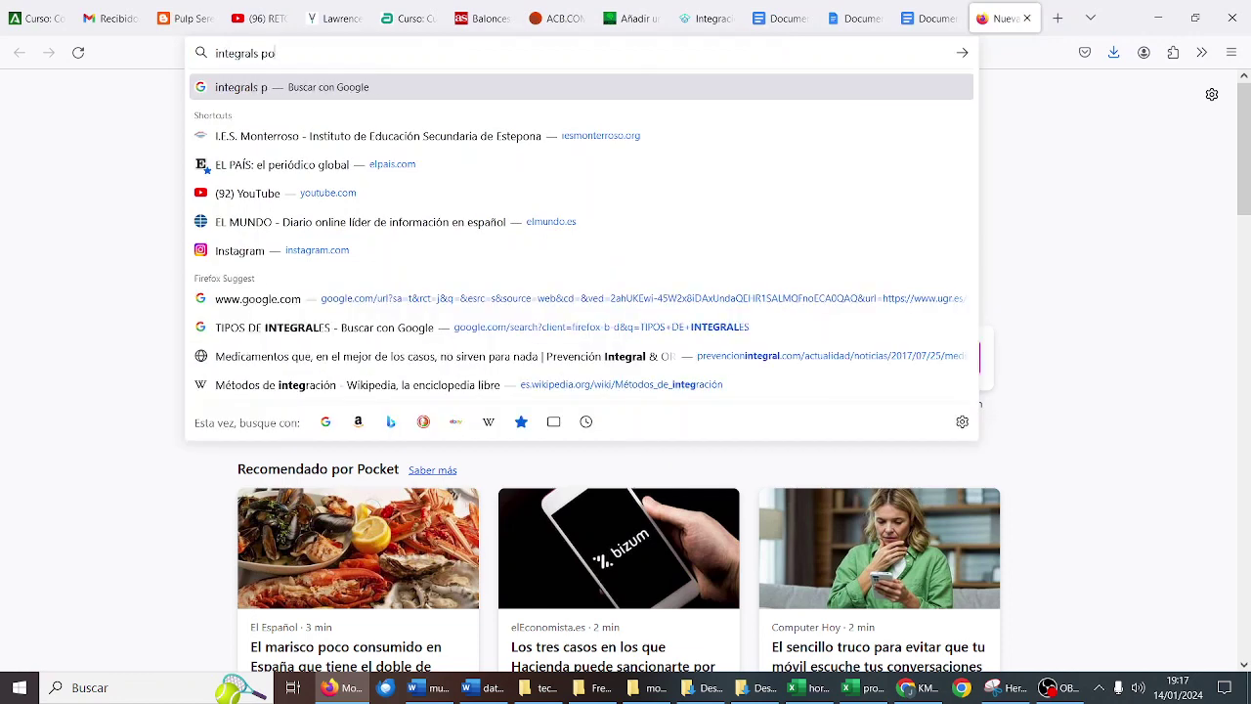
type("r partes")
key("Return")
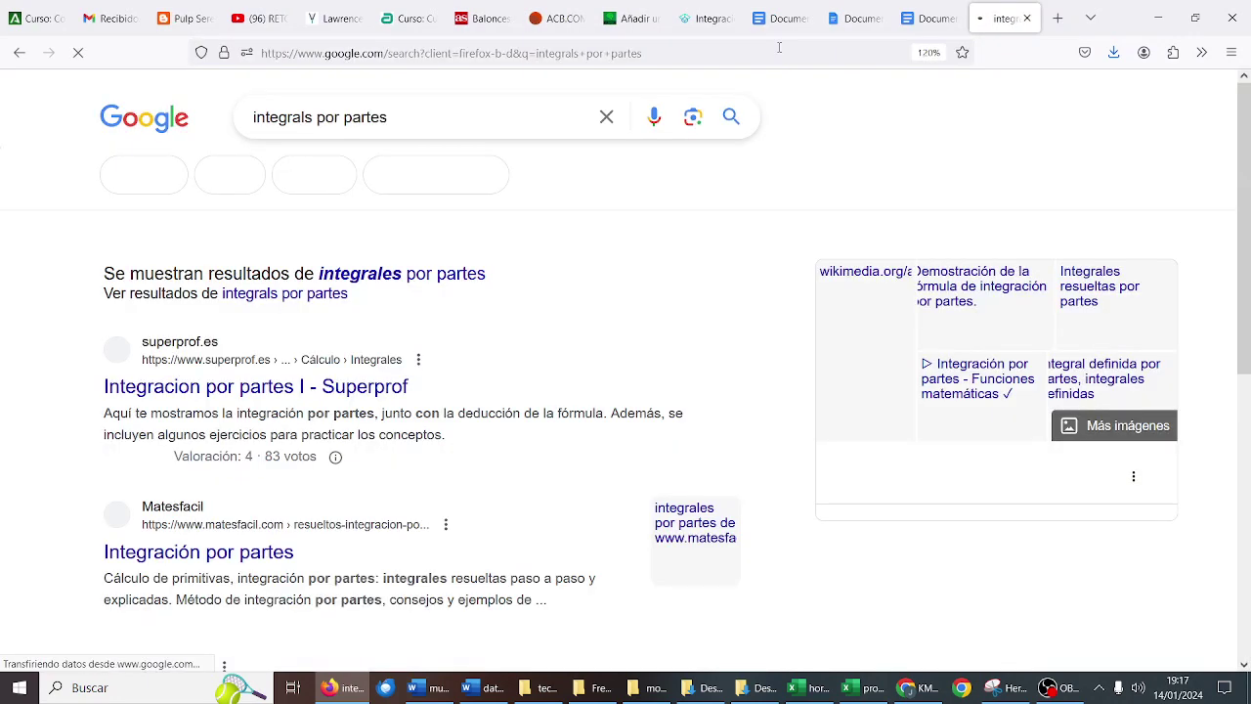
left_click(165, 179)
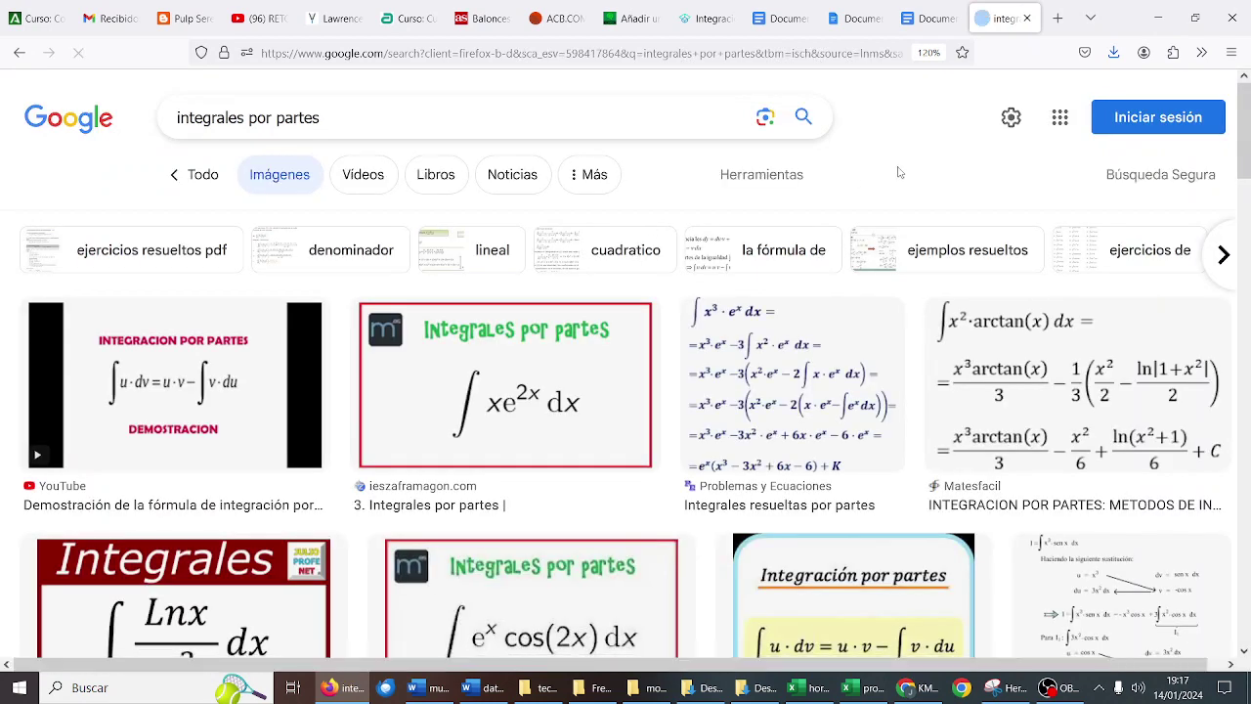
Restrict the image results to Creative Commons licences.
left_click(767, 174)
left_click(765, 226)
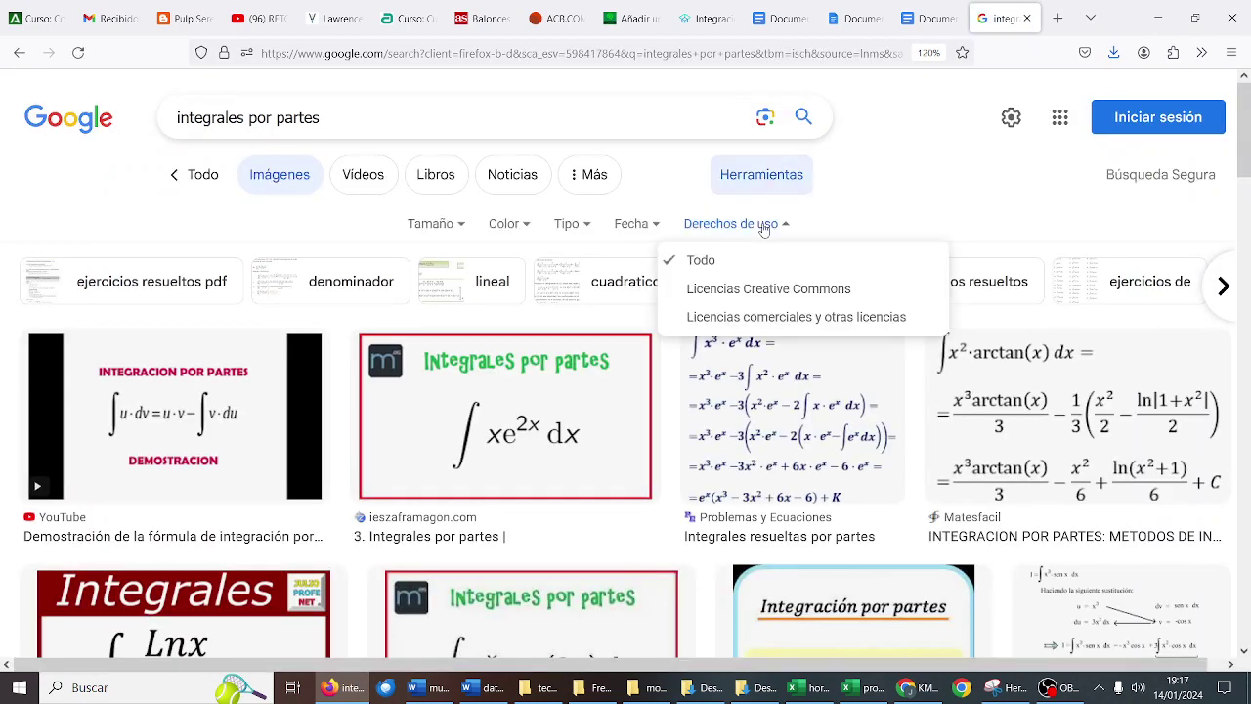
left_click(723, 289)
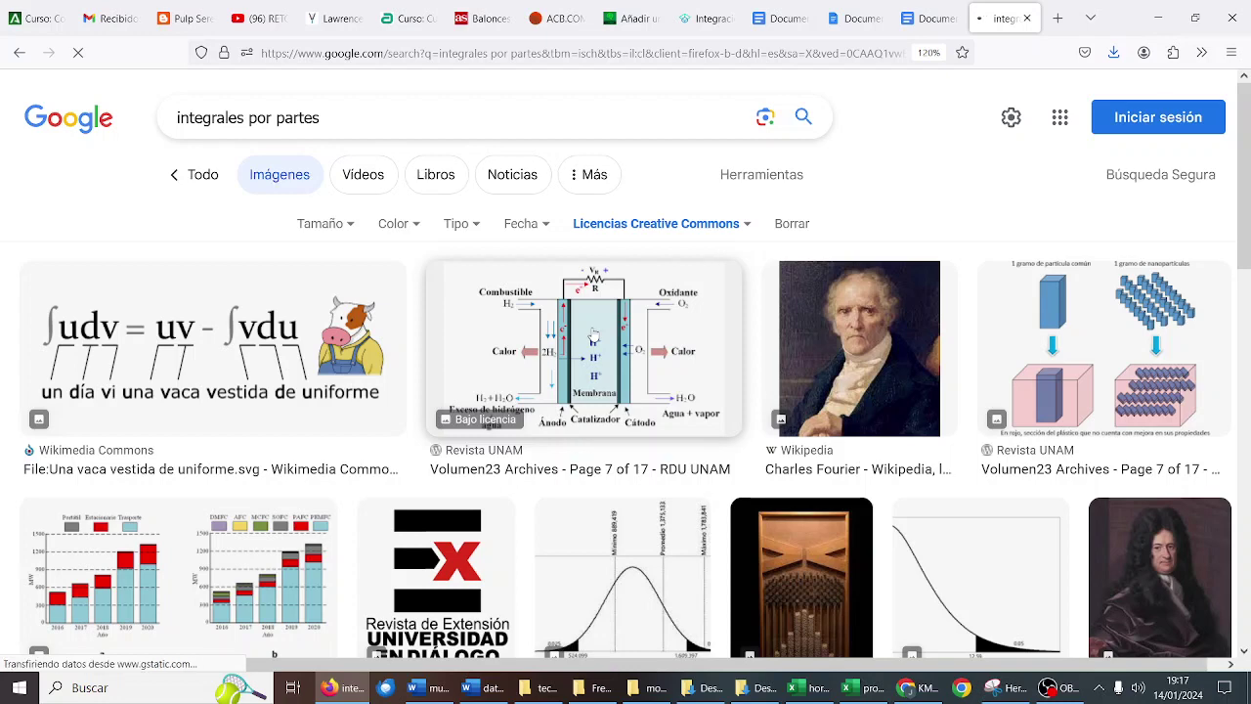
Open the "Una vaca vestida de uniforme" image on Wikimedia Commons and display its full-resolution file.
left_click(204, 357)
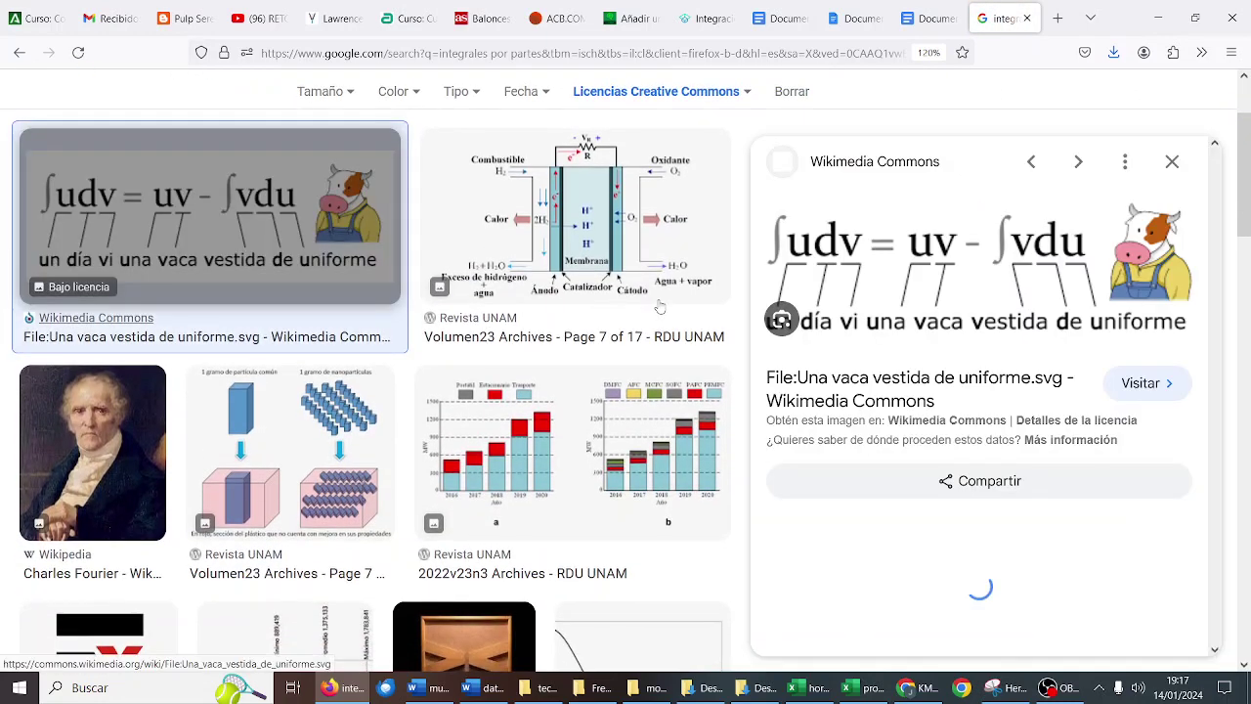
left_click(897, 284)
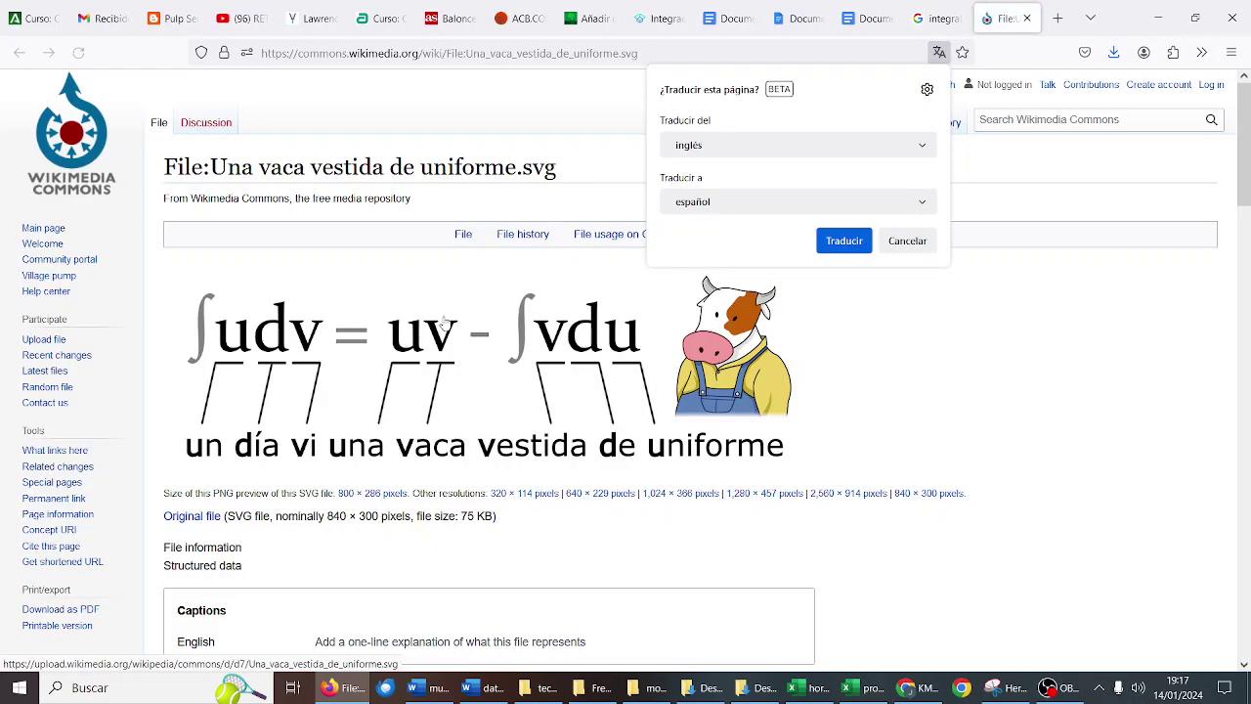
left_click(504, 260)
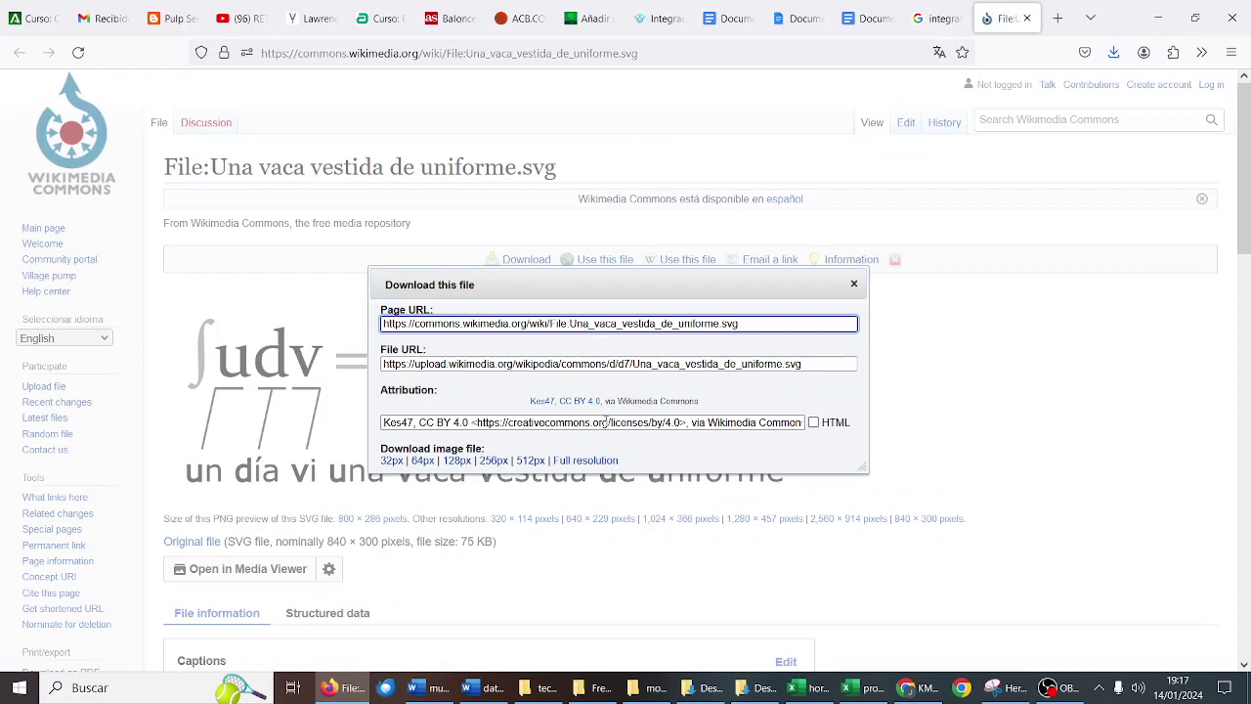
left_click(585, 460)
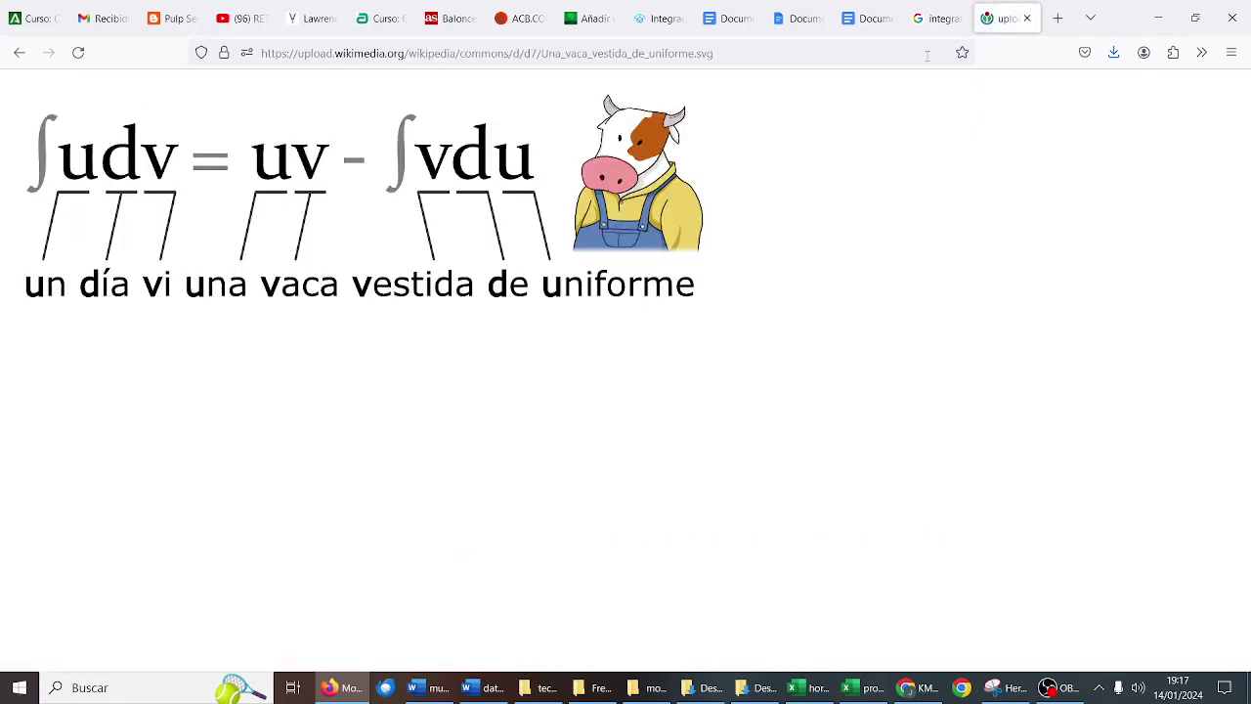
Start saving the cow image as Una_vaca_vestida_de_uniforme.svg and go to the montesteam folder inside 2324 on drive C.
right_click(598, 174)
left_click(646, 242)
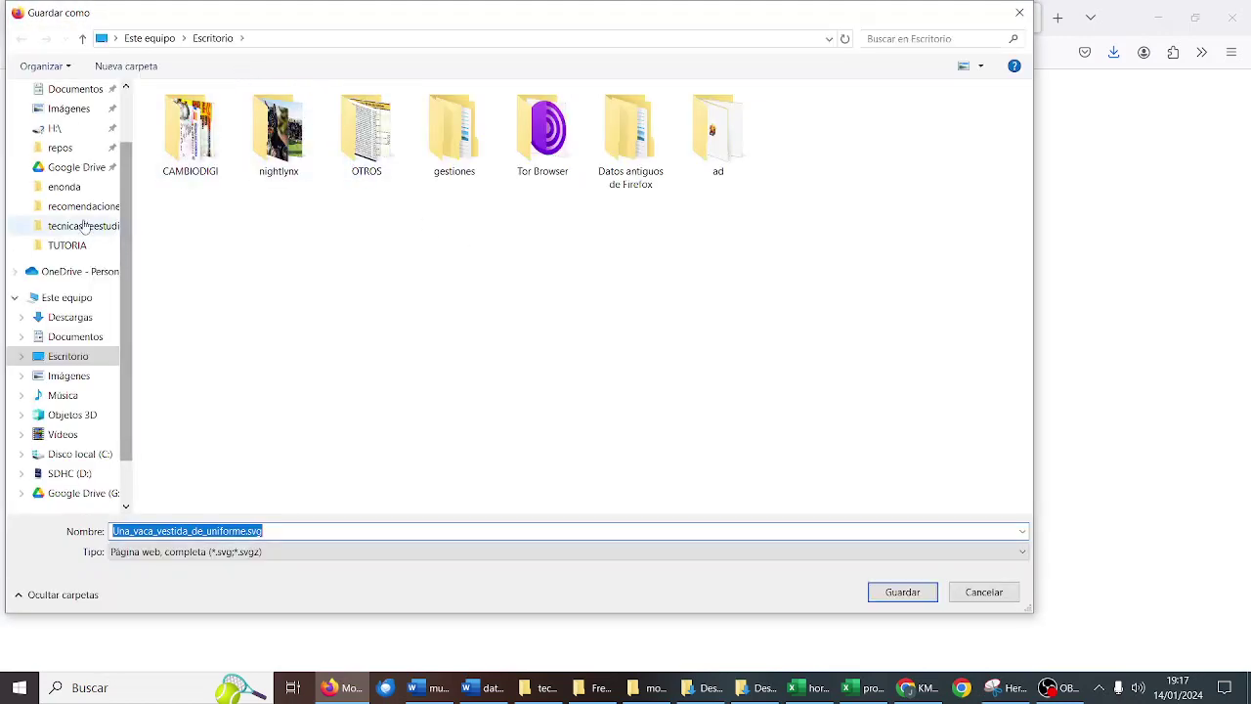
scroll(85, 225, "down", 1)
left_click(96, 399)
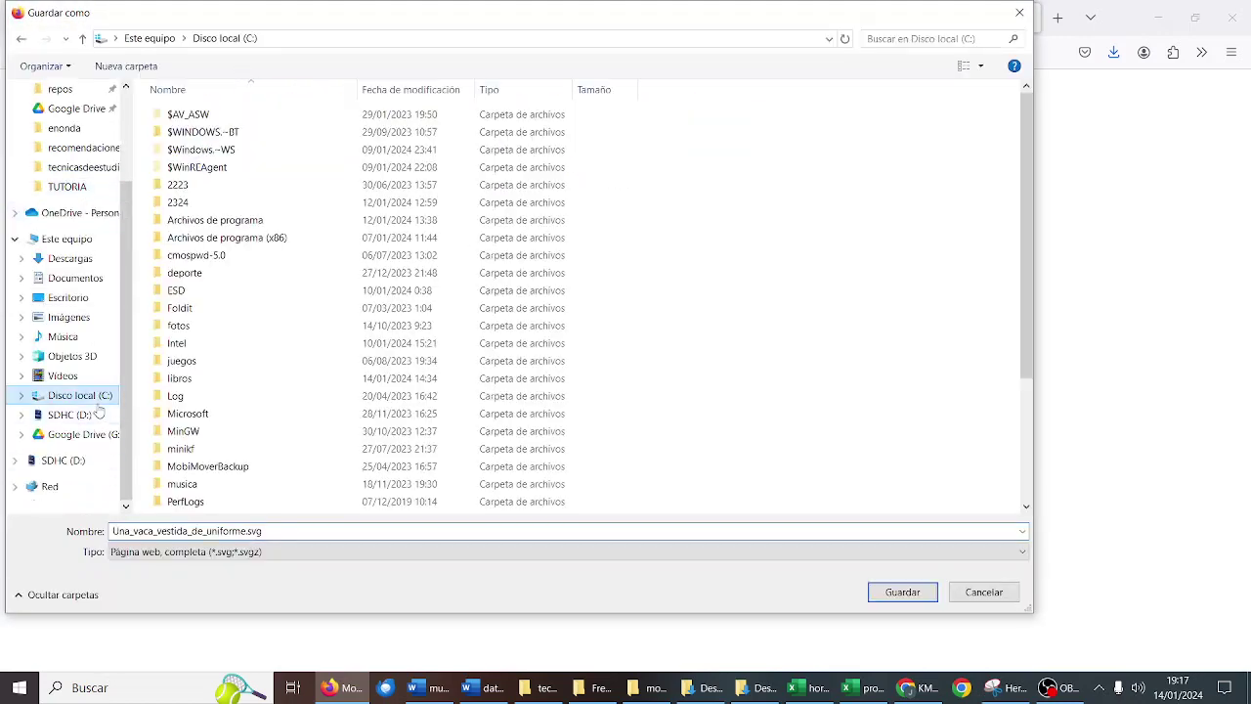
double_click(214, 204)
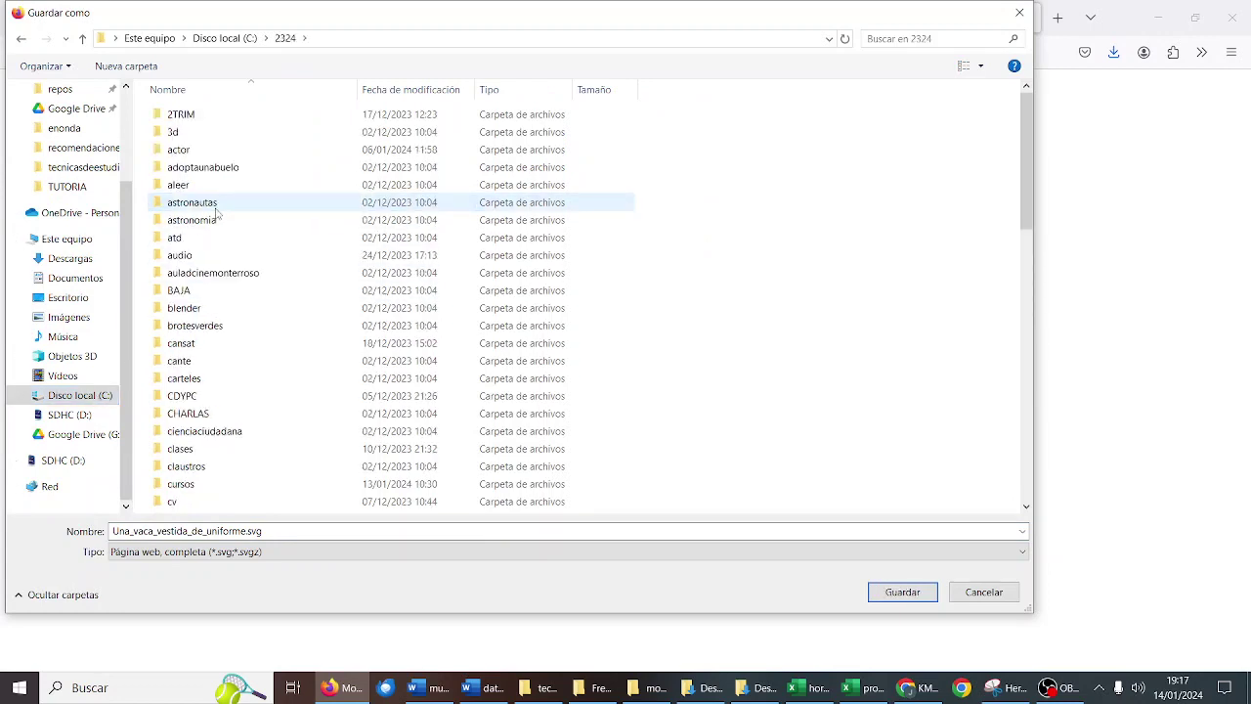
scroll(217, 213, "down", 12)
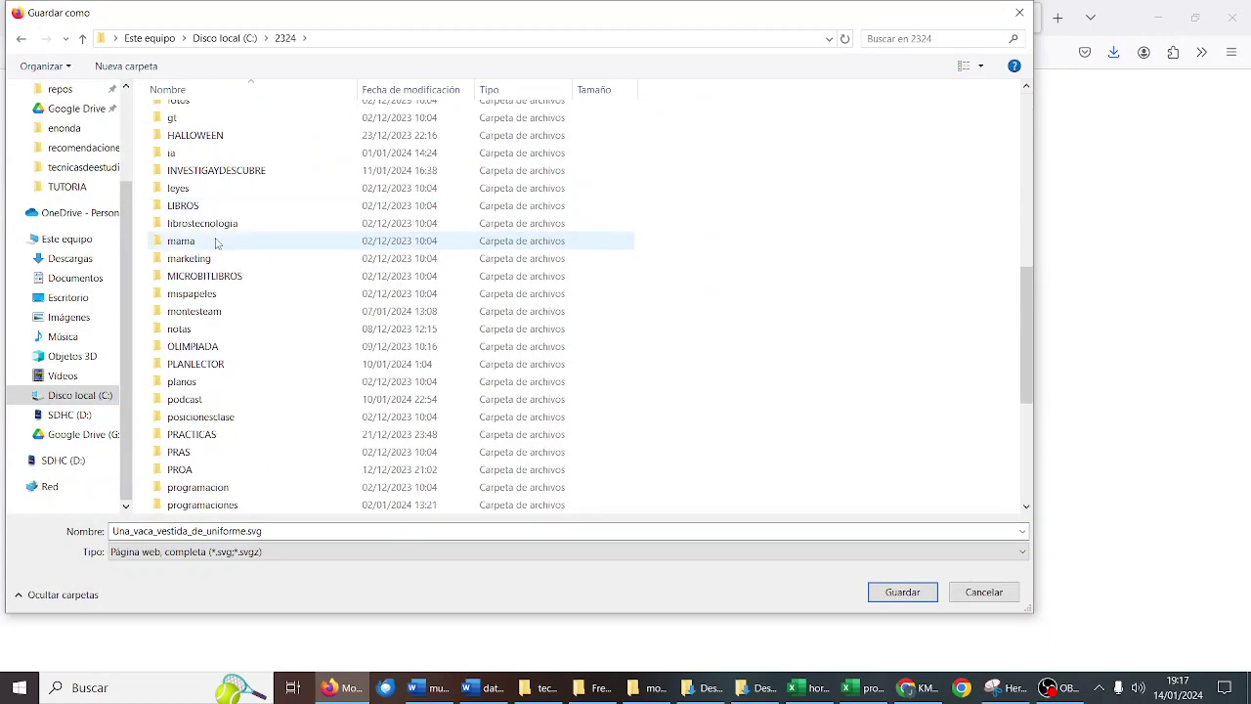
double_click(217, 311)
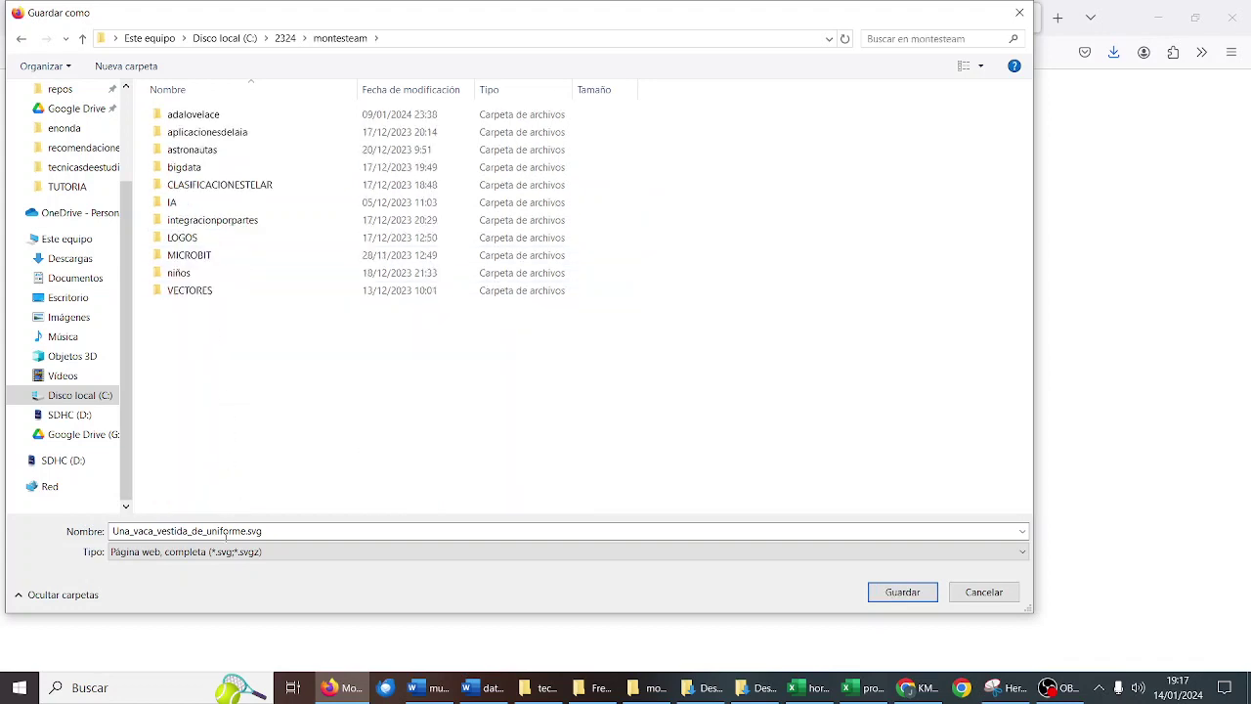
Create a folder named "integralesporpartes" inside montesteam.
left_click(127, 66)
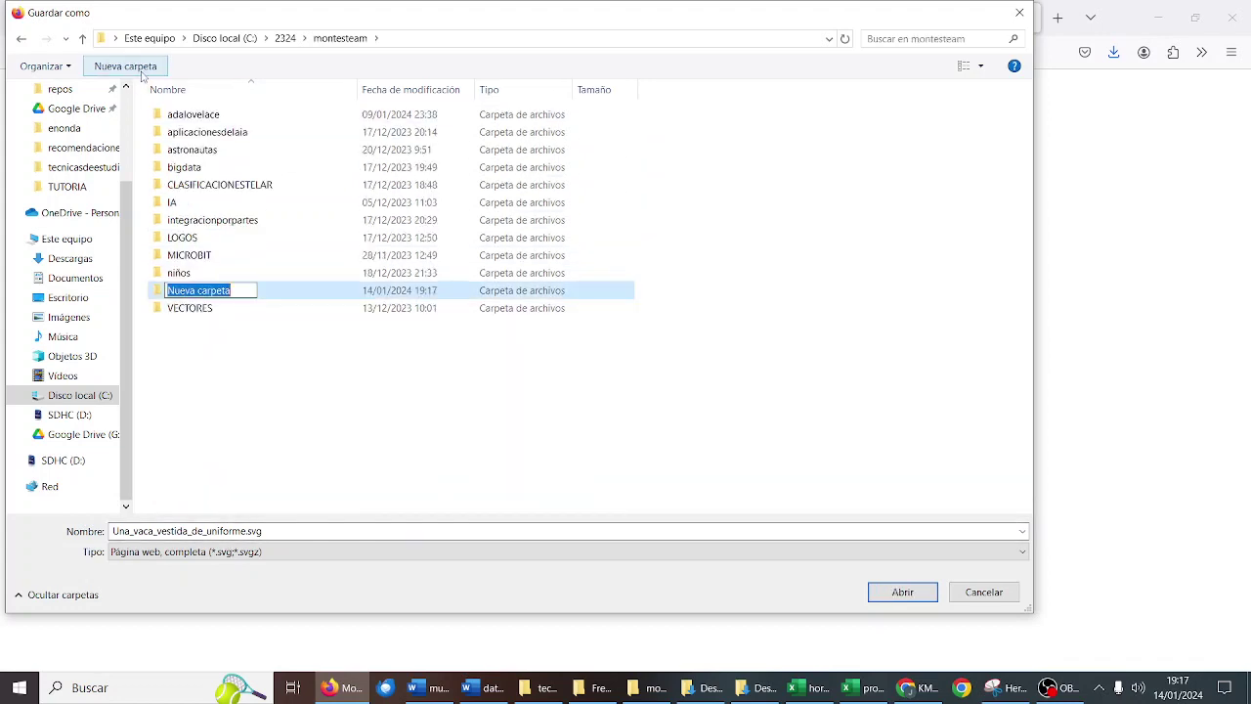
type("integralespor")
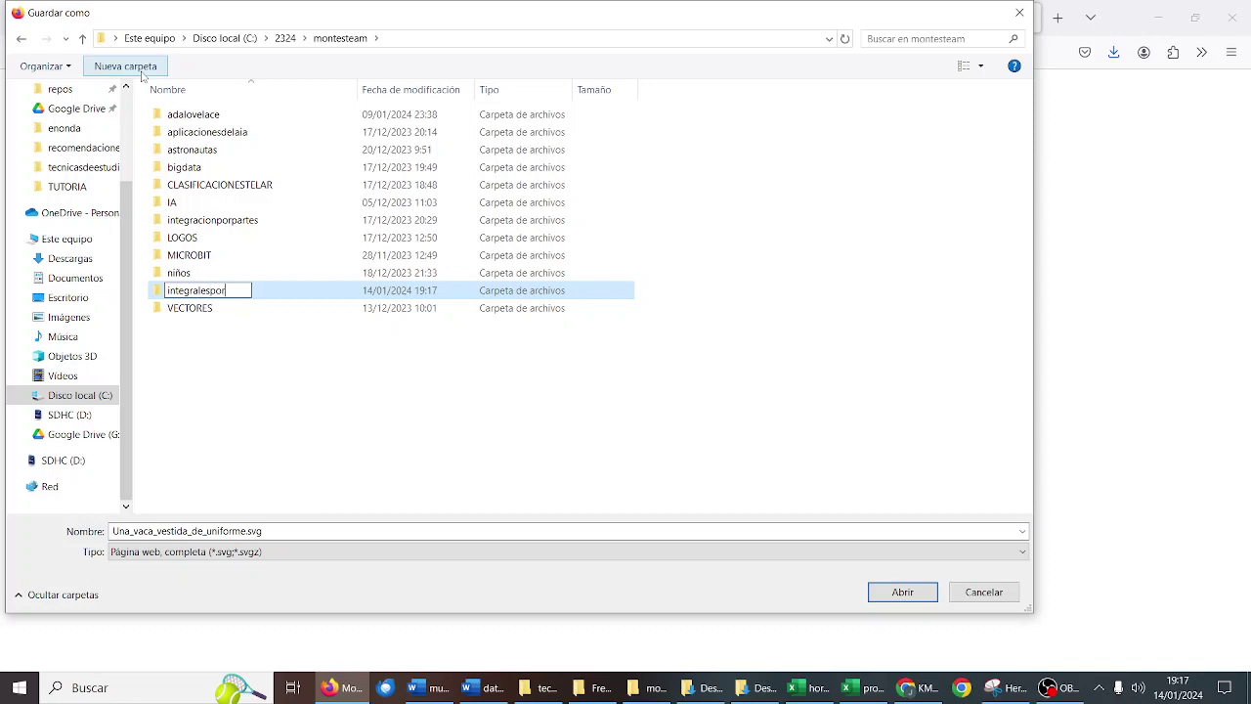
type("partes")
key("Return")
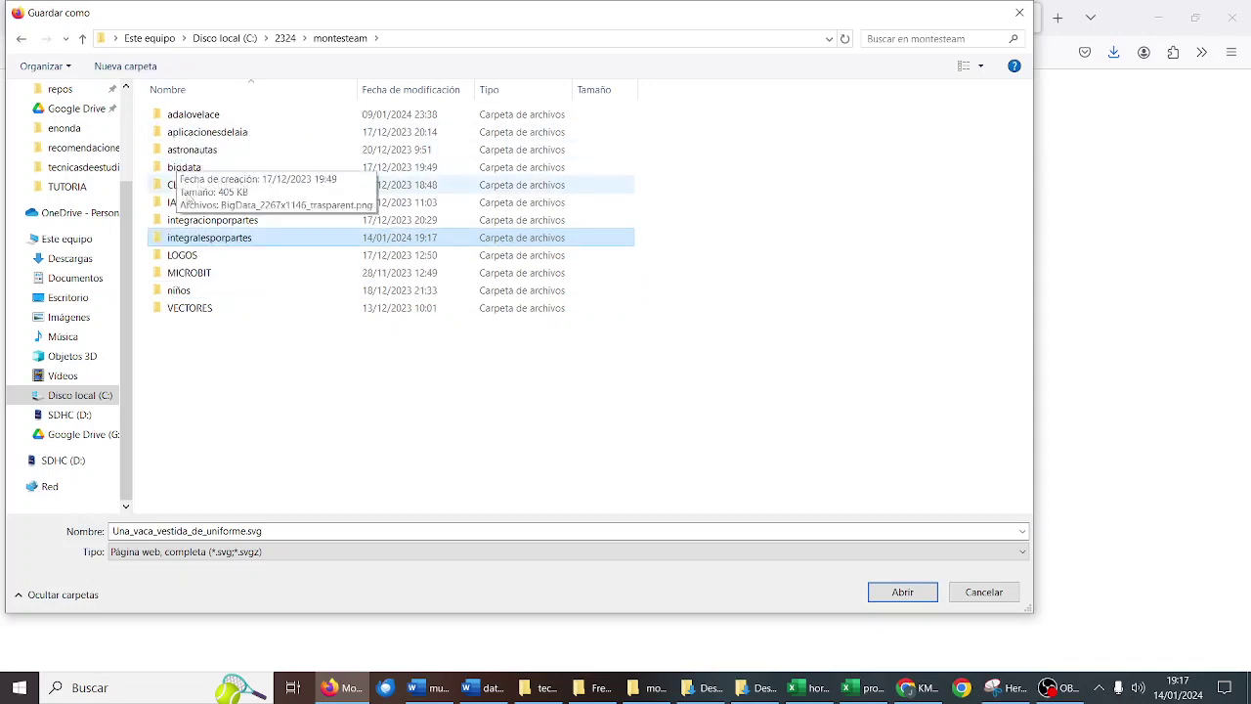
Save Una_vaca_vestida_de_uniforme.svg inside the integralesporpartes folder.
key("Return")
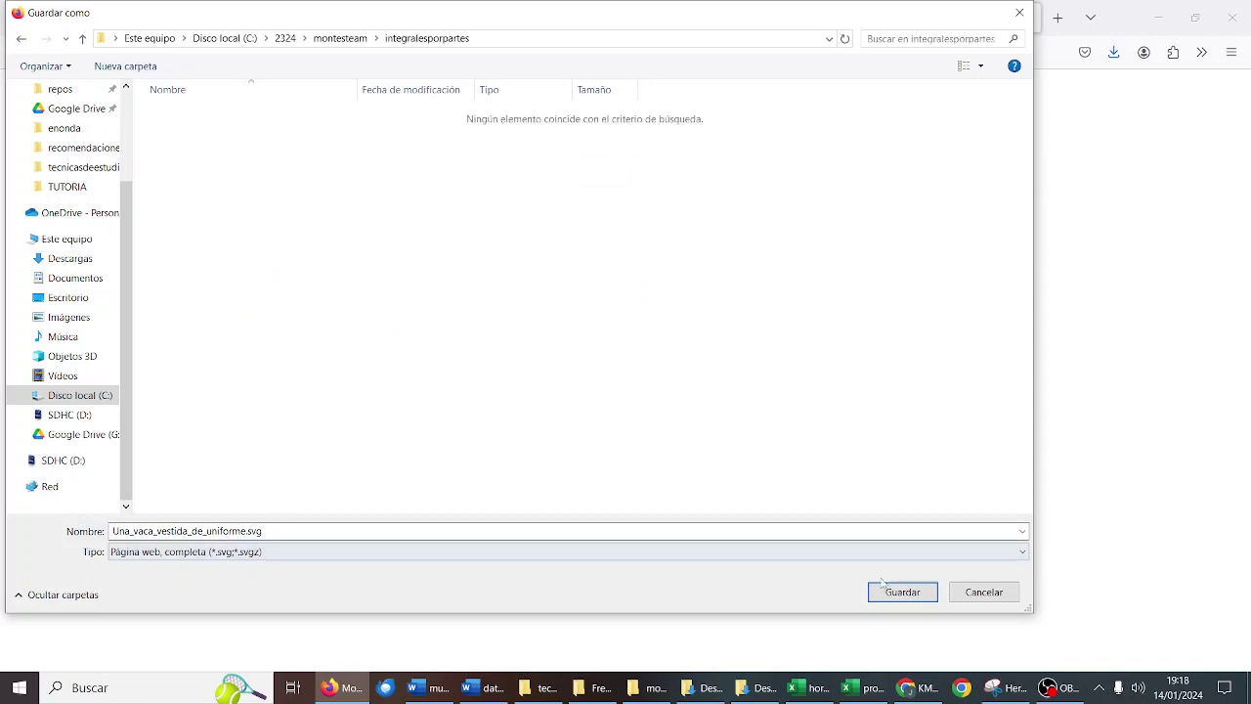
left_click(895, 592)
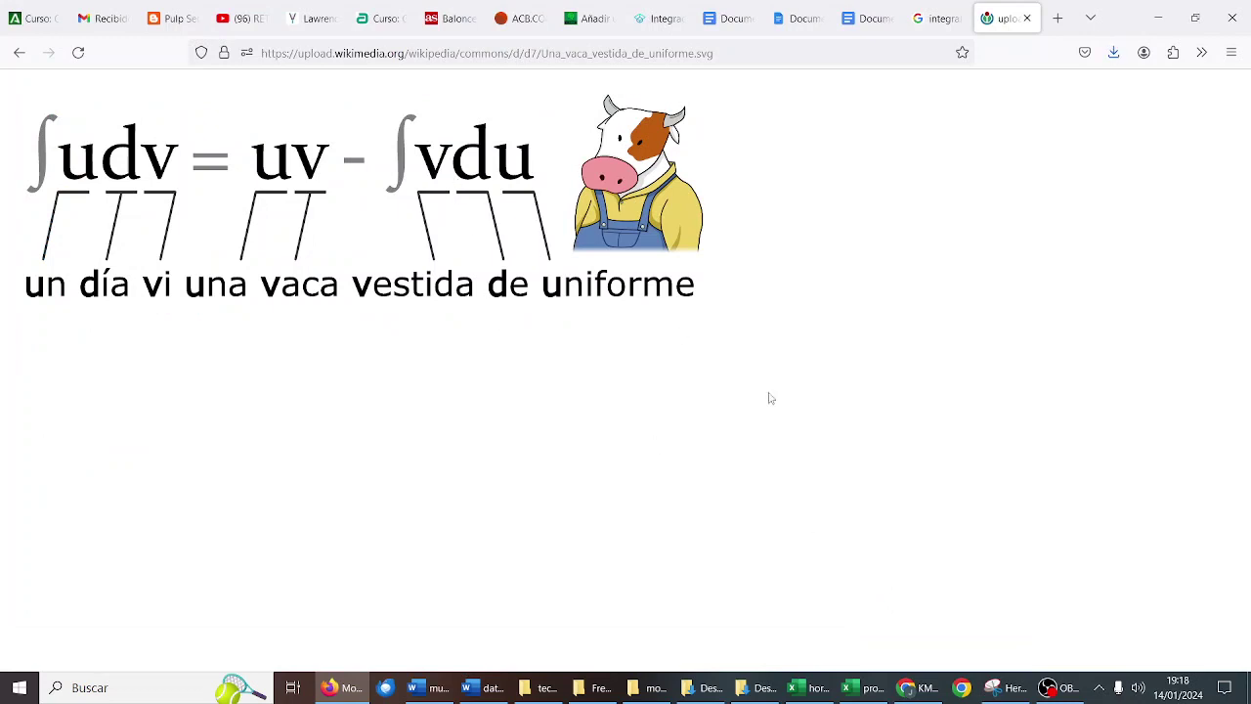
Switch to Herramienta Recortes and capture a rectangular snip of the formula, the cow and the mnemonic sentence.
left_click(1007, 691)
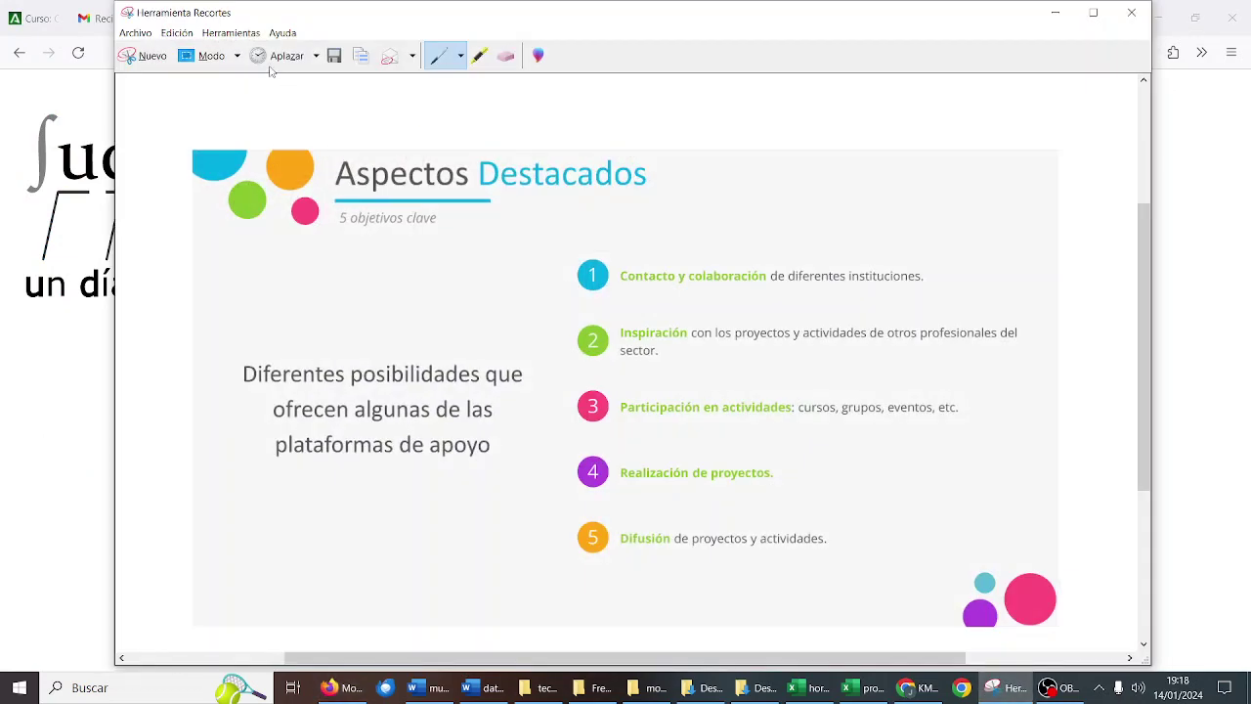
left_click(145, 55)
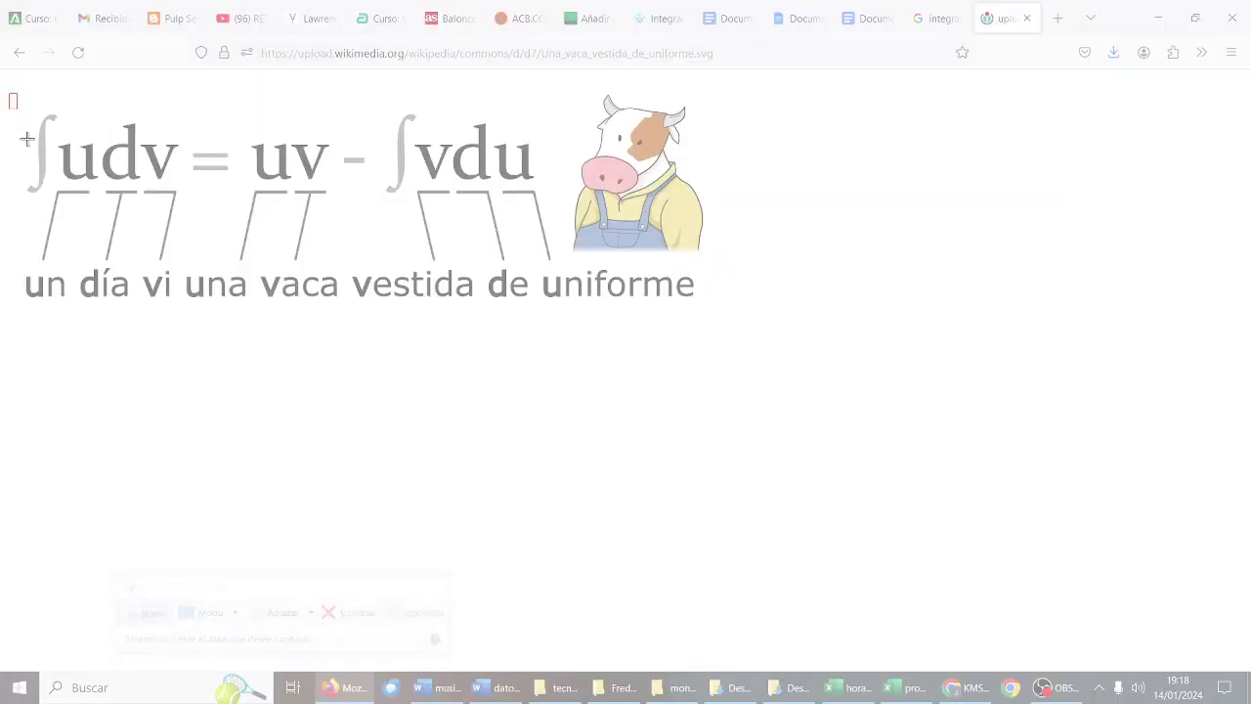
left_click_drag(27, 138, 712, 314)
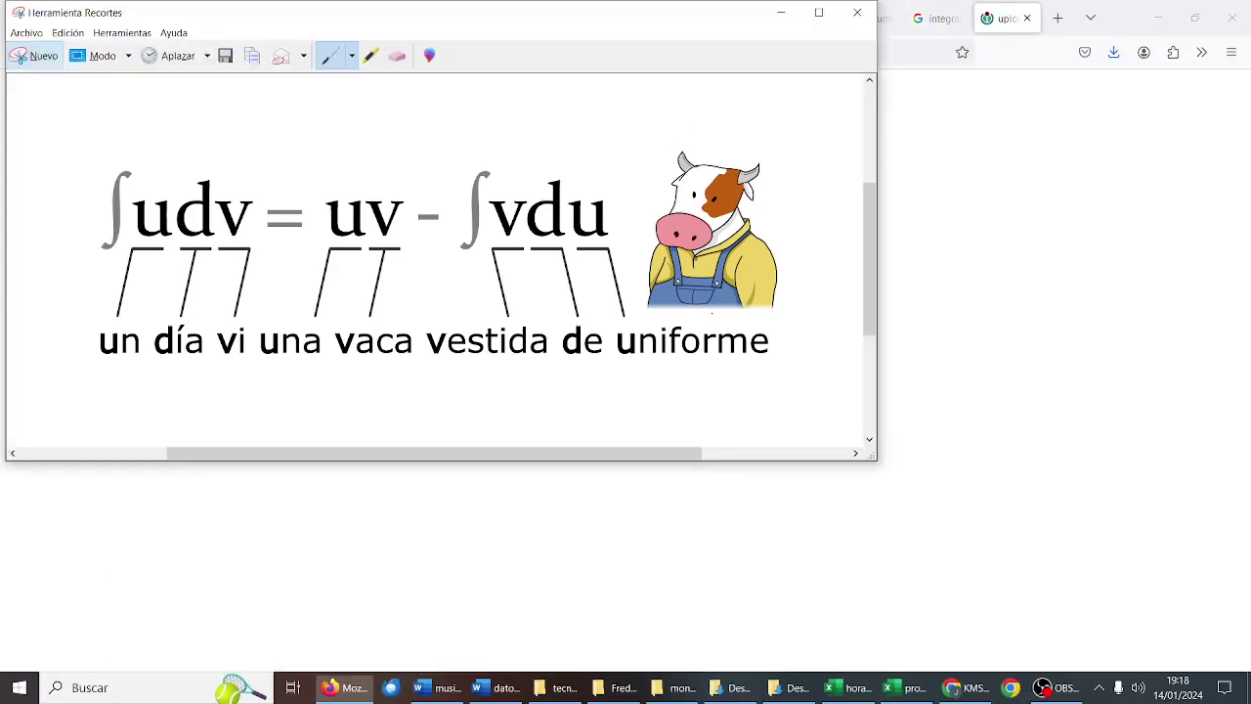
Start saving the snip as a PNG and go to the montesteam folder inside 2324 on drive C.
left_click(225, 57)
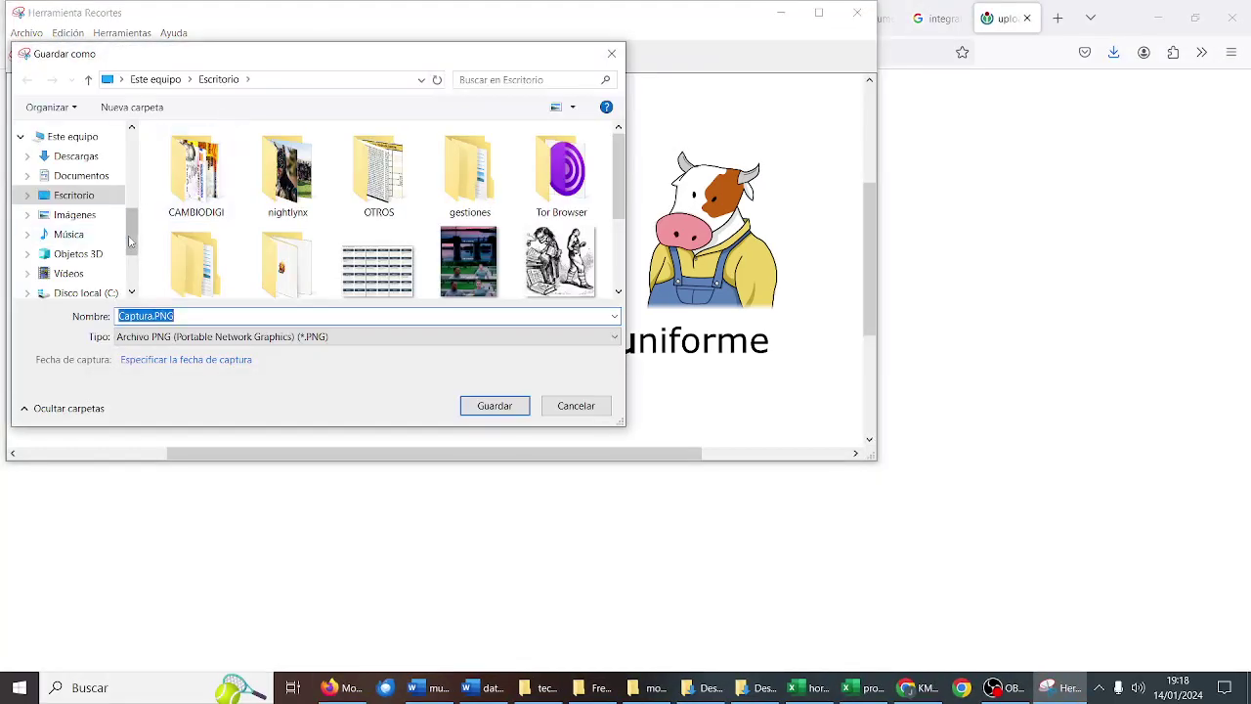
left_click(93, 292)
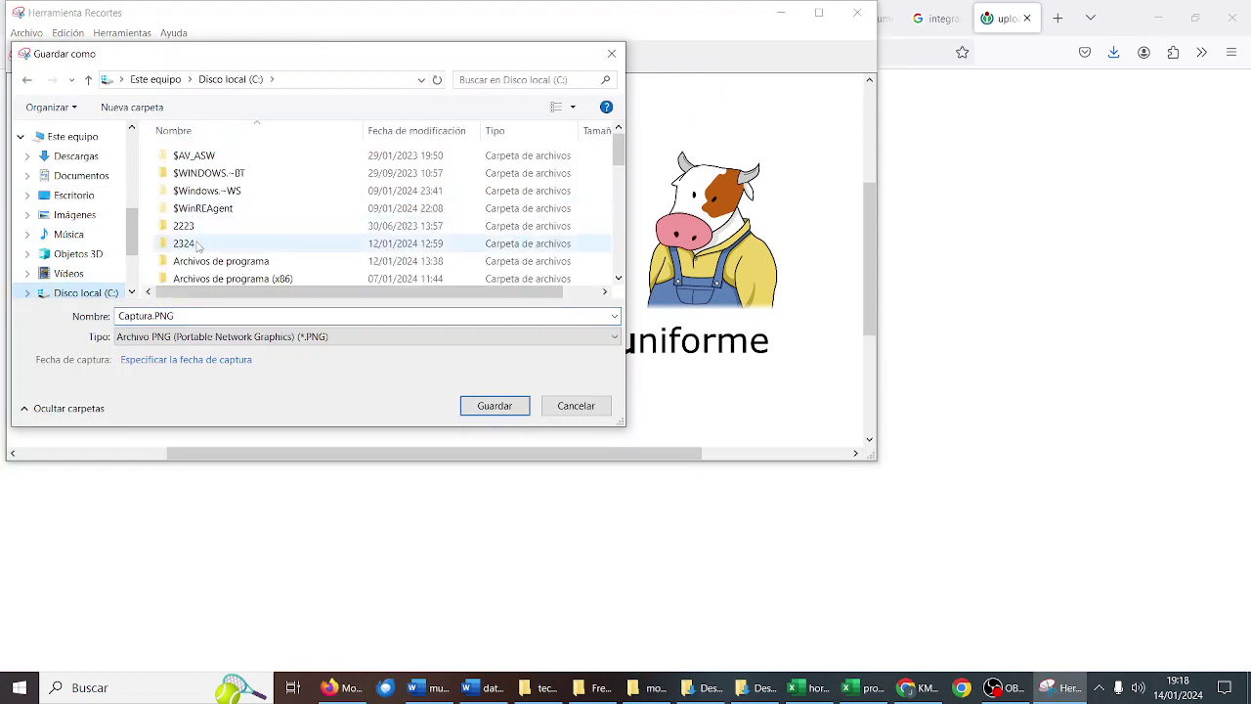
double_click(183, 243)
scroll(199, 245, "down", 5)
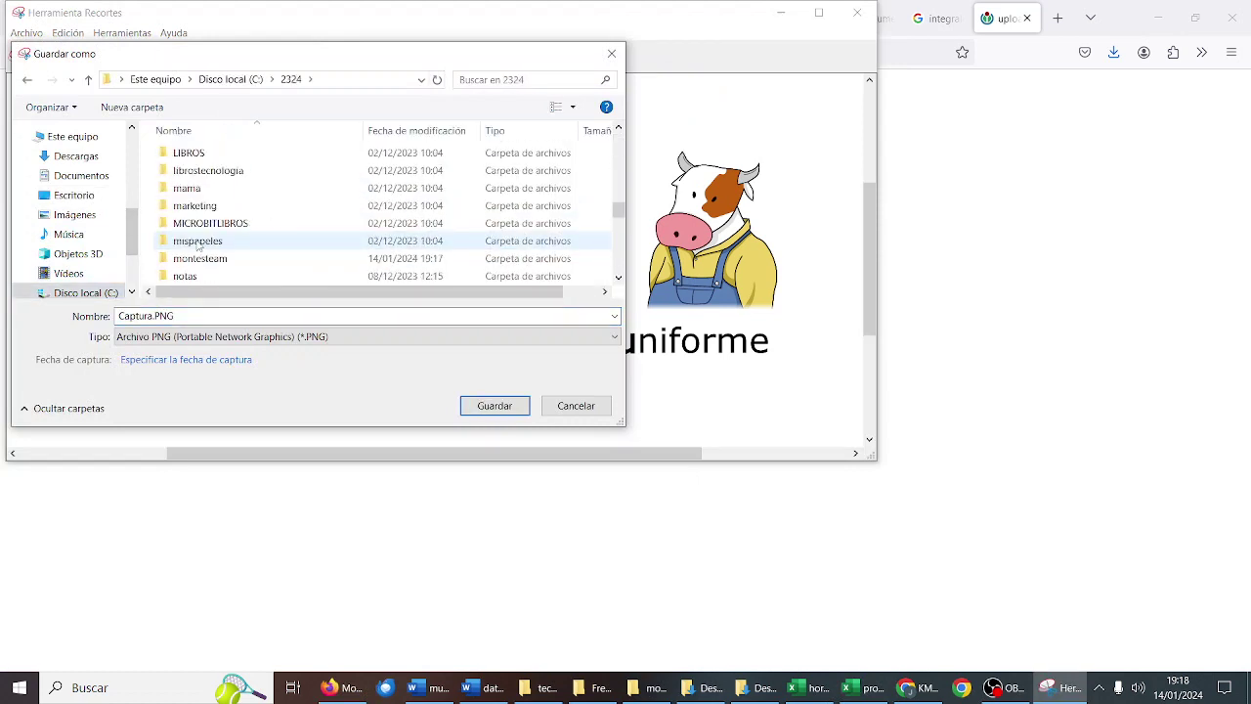
scroll(198, 246, "down", 1)
double_click(201, 207)
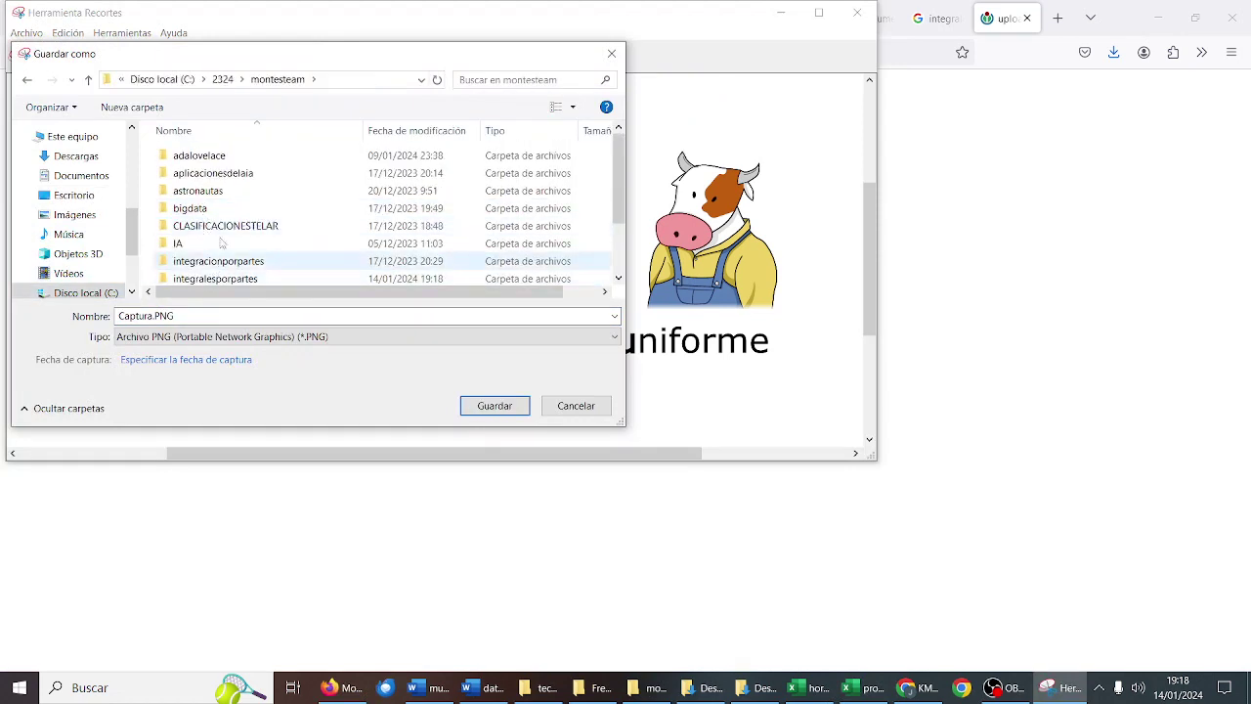
double_click(235, 261)
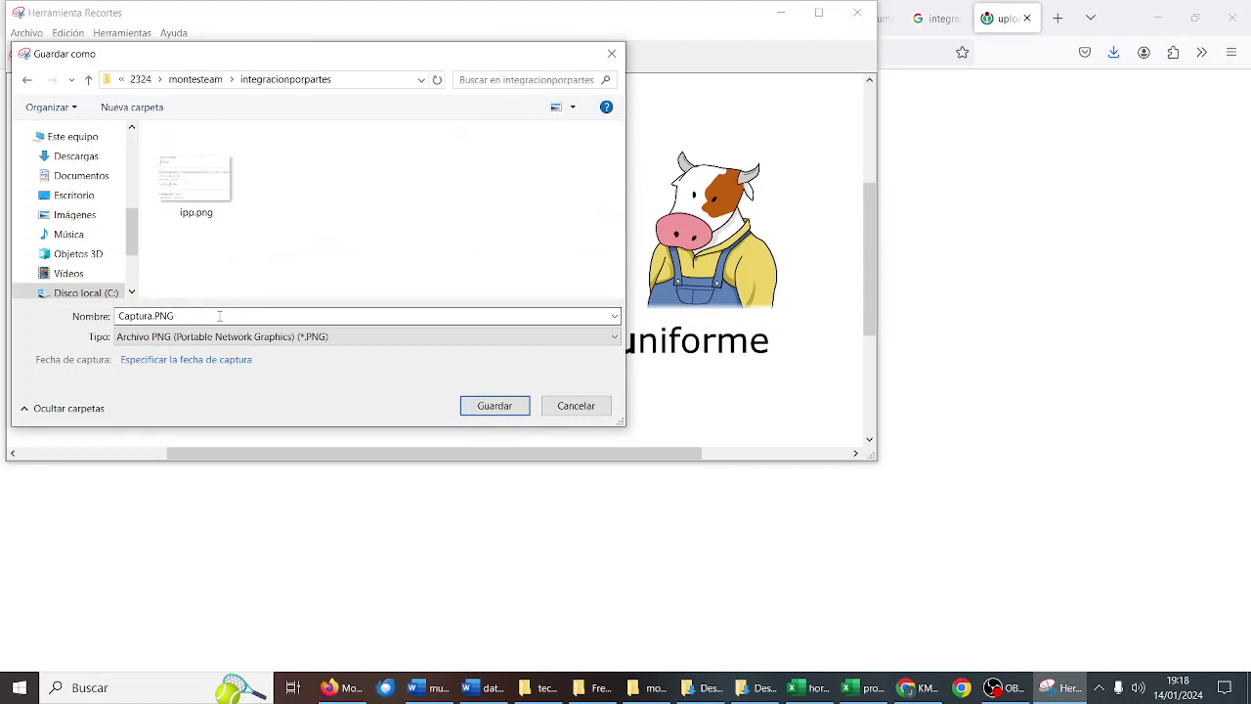
double_click(220, 315)
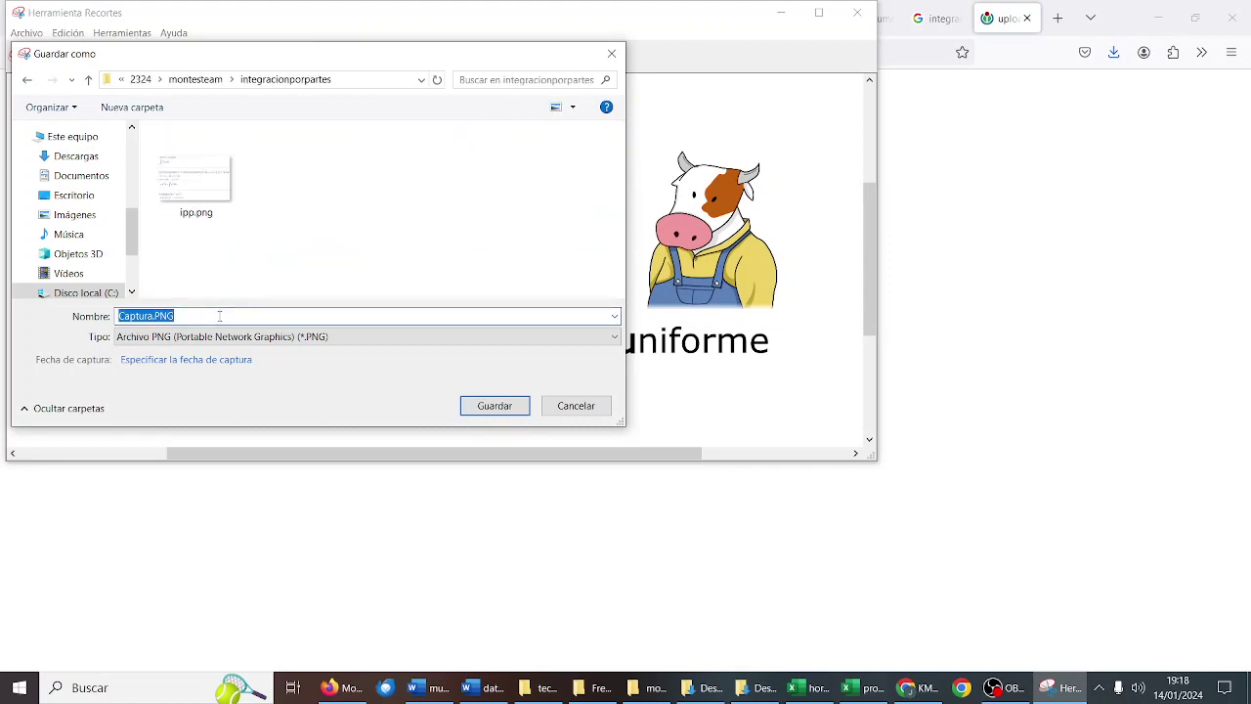
left_click(195, 79)
left_click(202, 80)
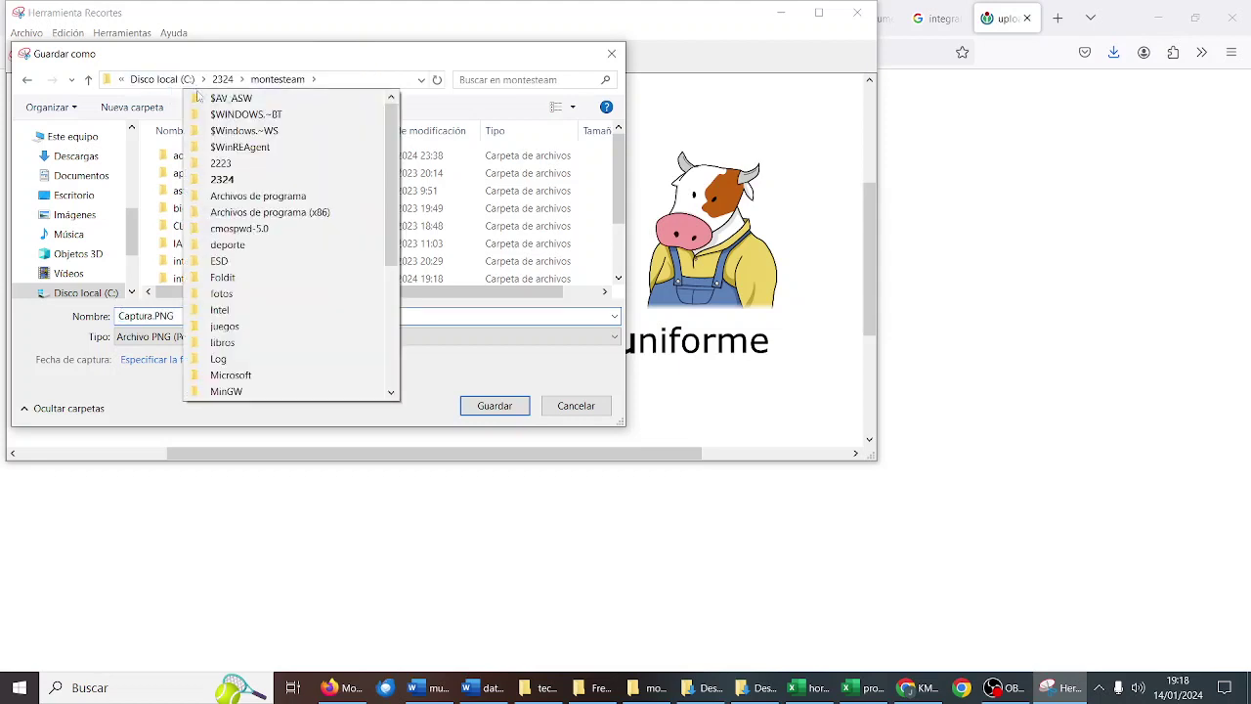
left_click(355, 67)
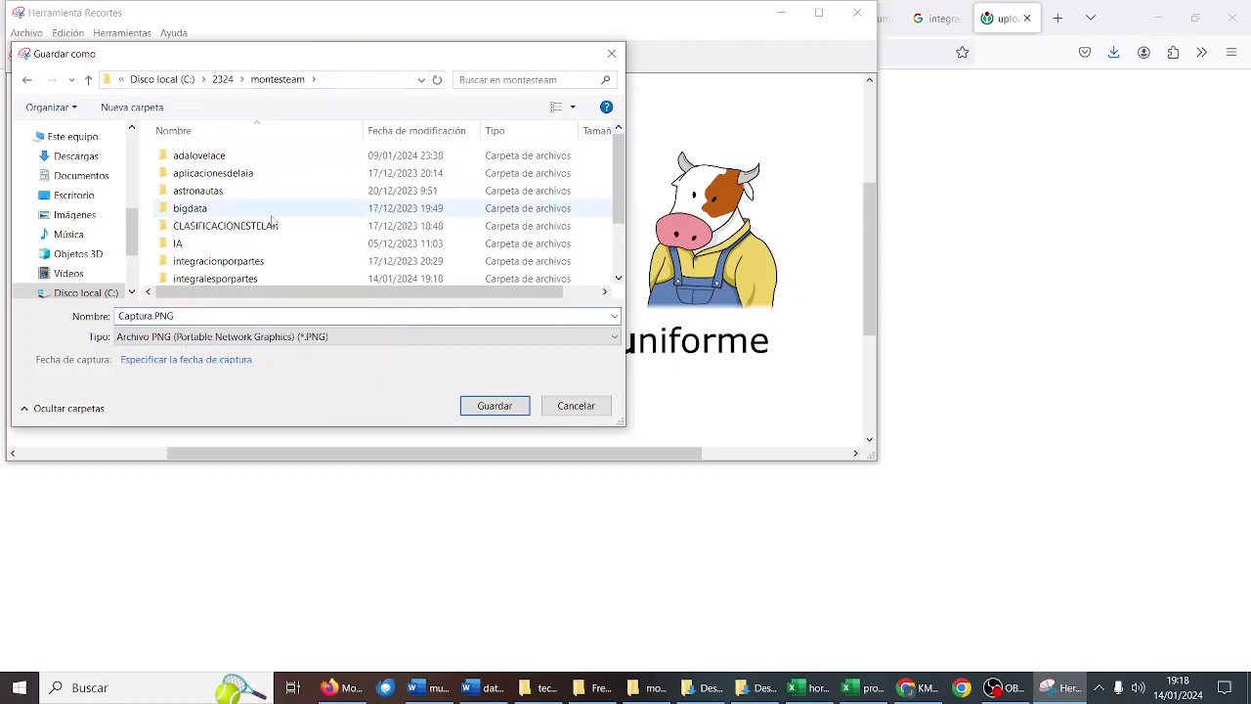
Save the snip as "integralesporpartesport" in PNG format inside the integralesporpartes folder.
double_click(236, 279)
left_click(222, 314)
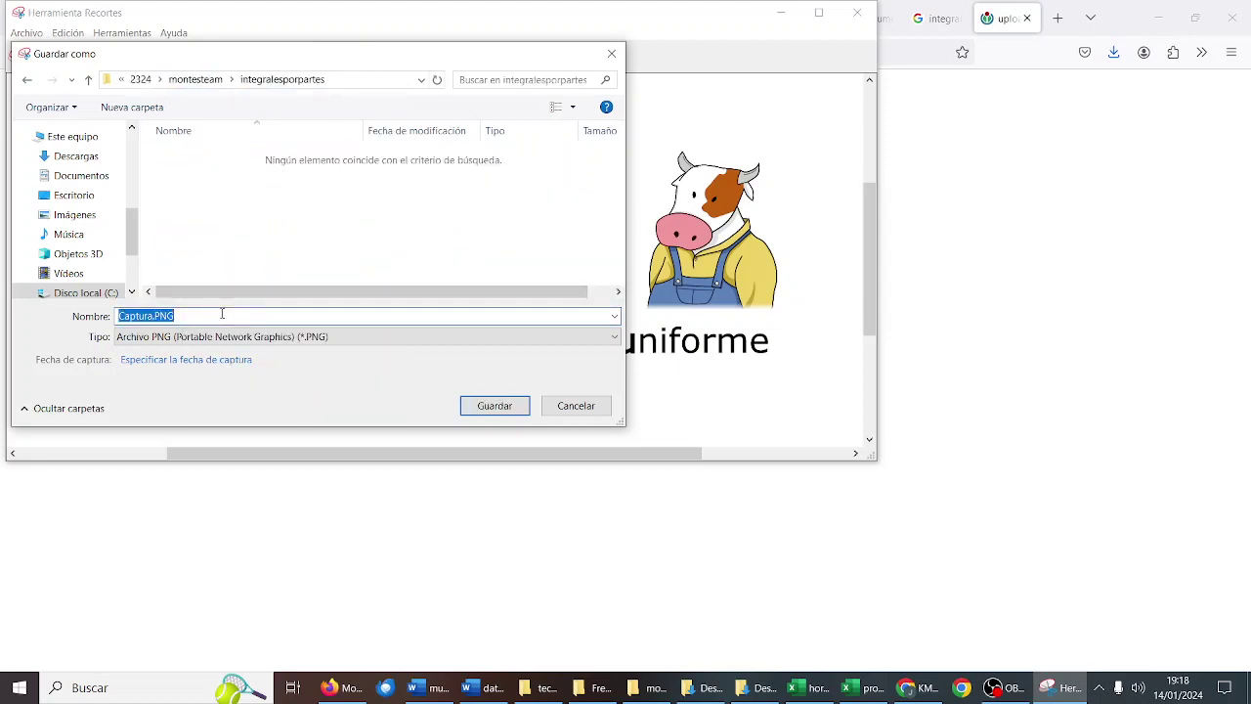
type("ud")
key("BackSpace")
key("BackSpace")
type("integralesporpartesport")
key("Return")
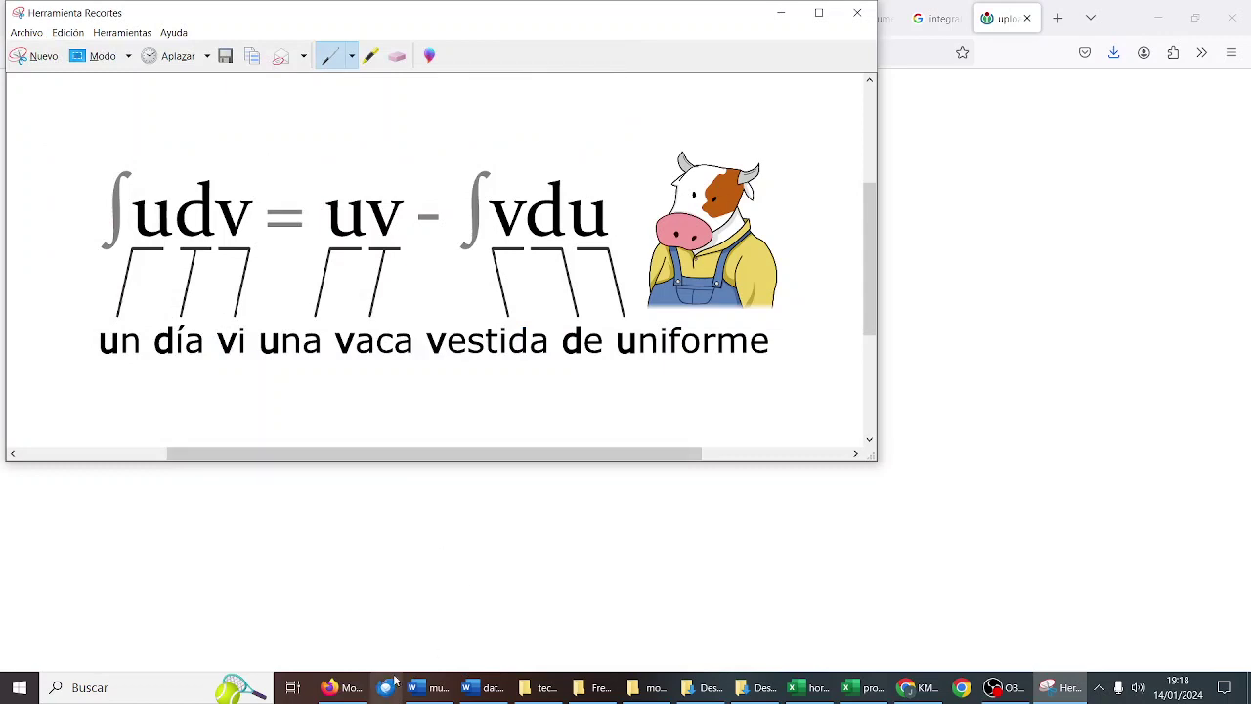
Switch back to Firefox, return to the image's Commons file page and bring up the WordPress post being edited.
left_click(357, 689)
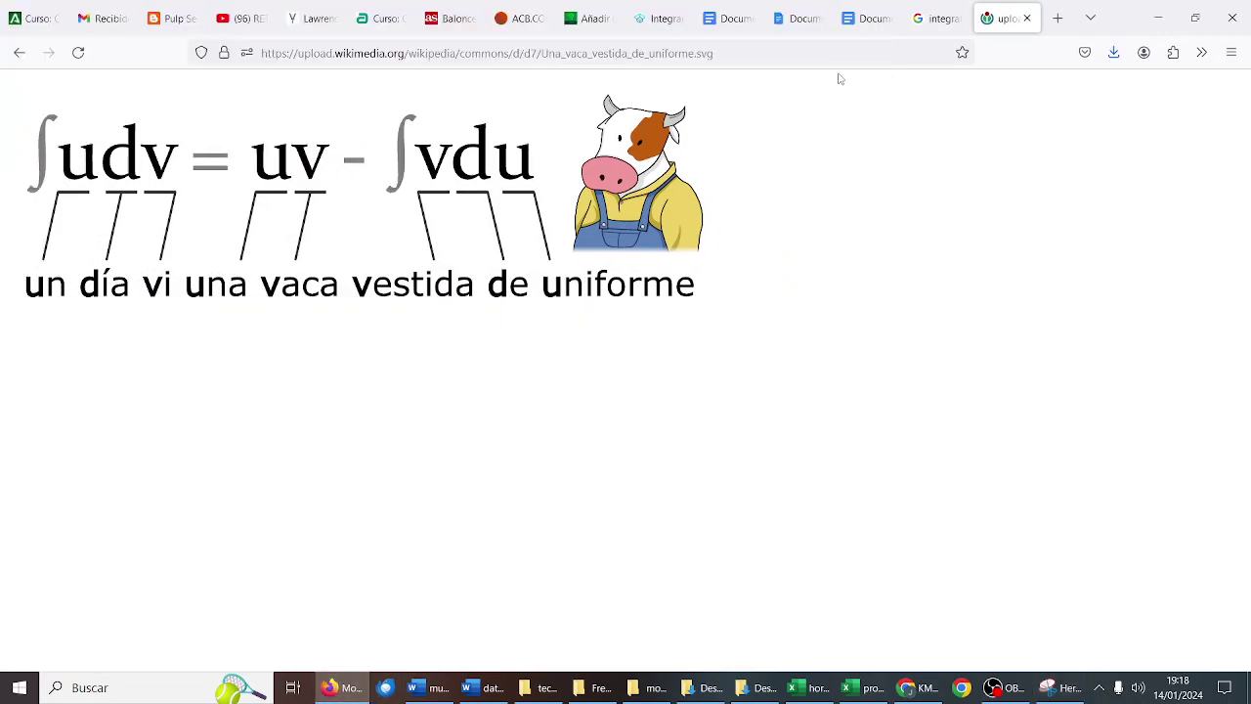
left_click(20, 52)
left_click(579, 19)
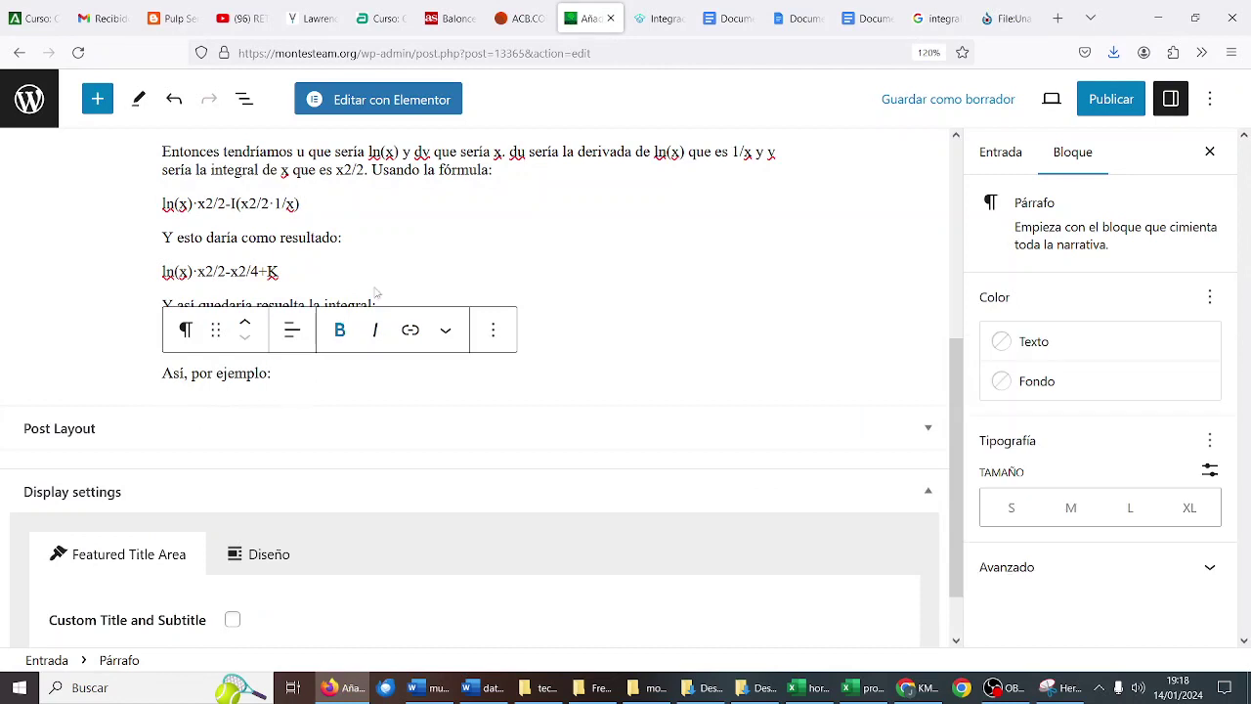
Insert an image block right after the paragraph ending in "UN DÍA VI UNA VACA VESTIDA DE UNIFORME".
scroll(381, 294, "up", 3)
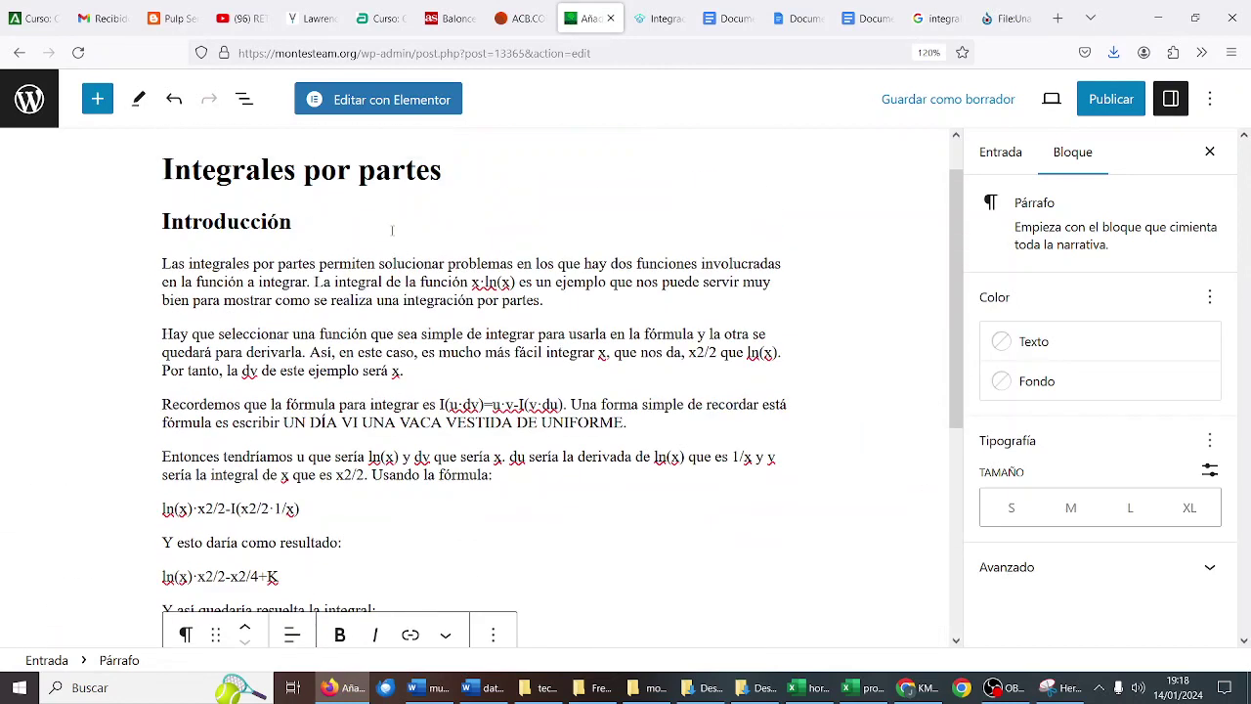
left_click(570, 299)
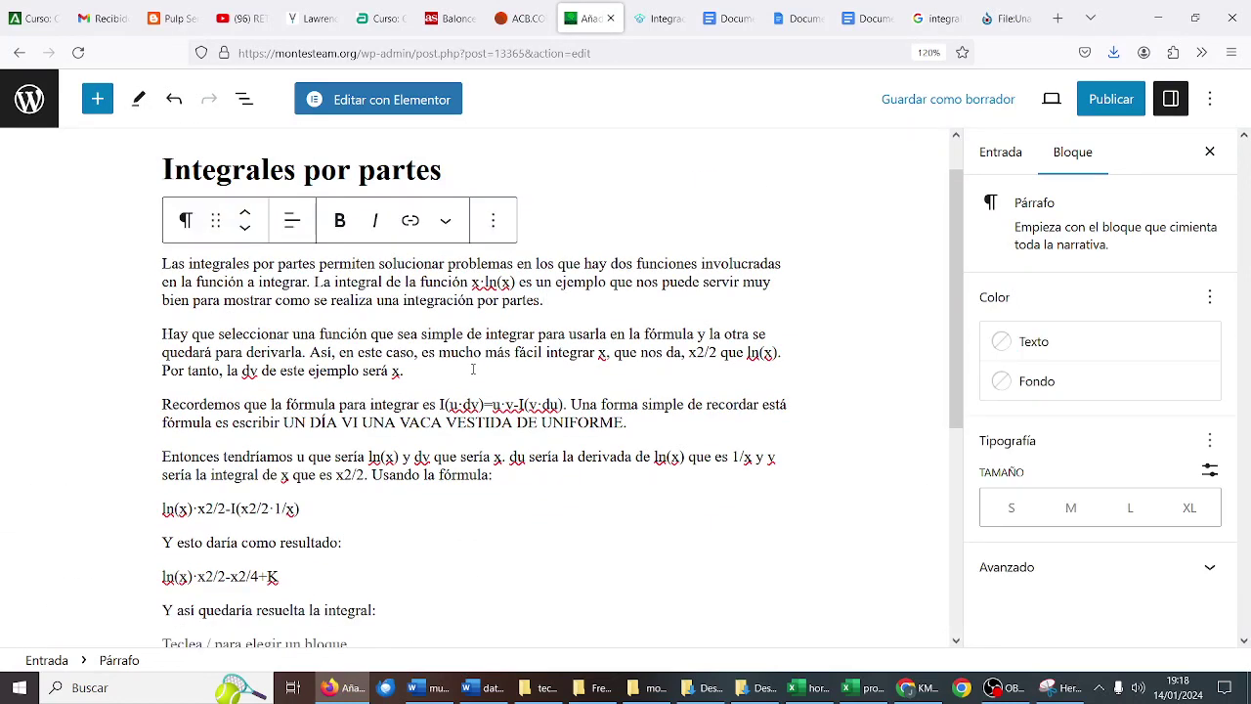
left_click(660, 423)
key("Return")
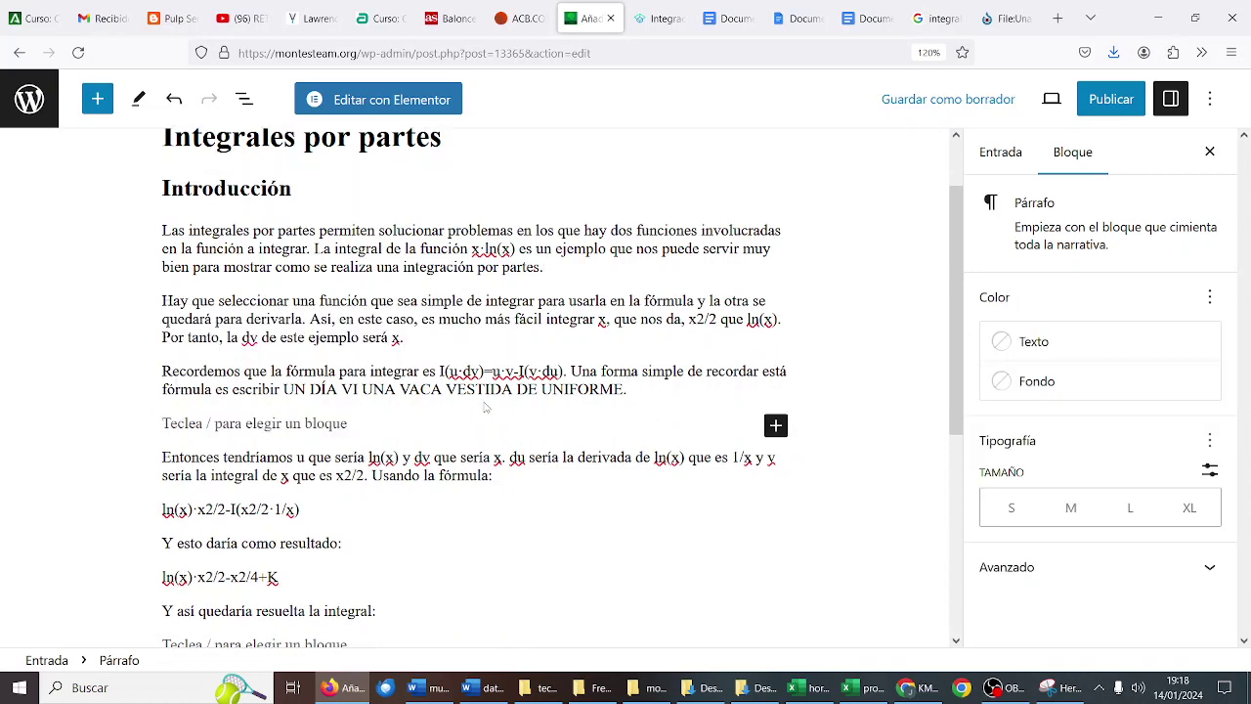
left_click(775, 425)
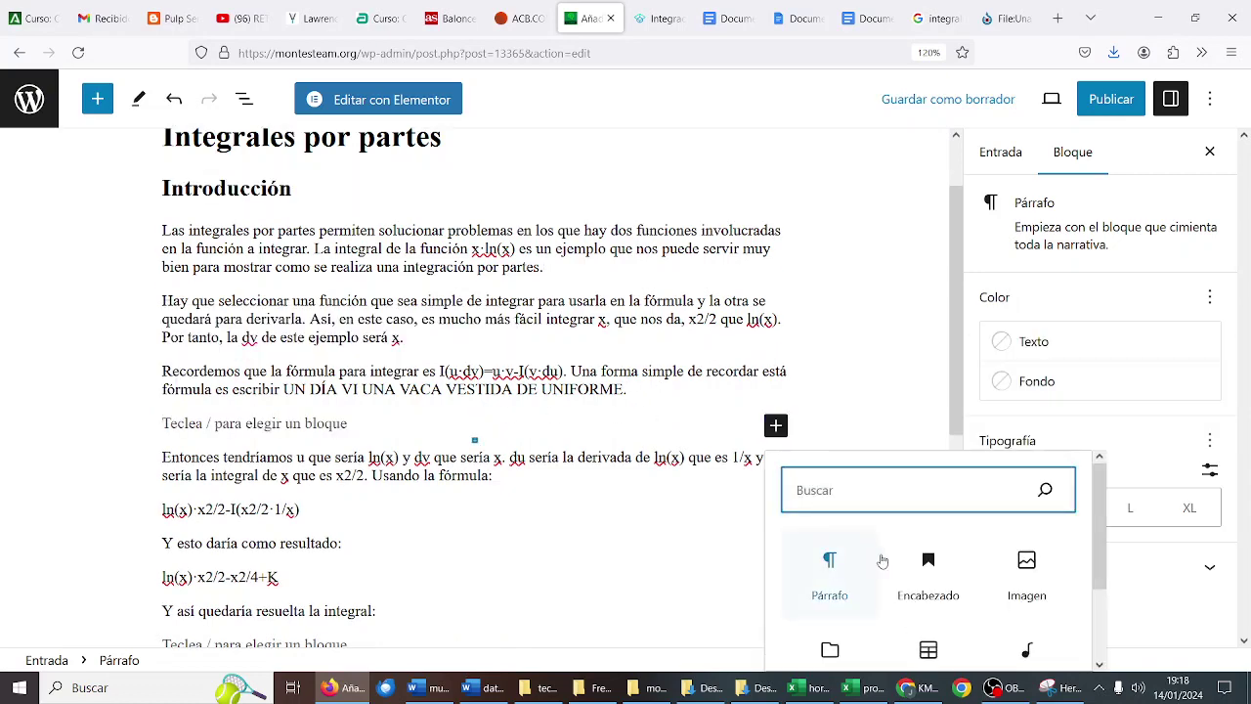
left_click(1025, 567)
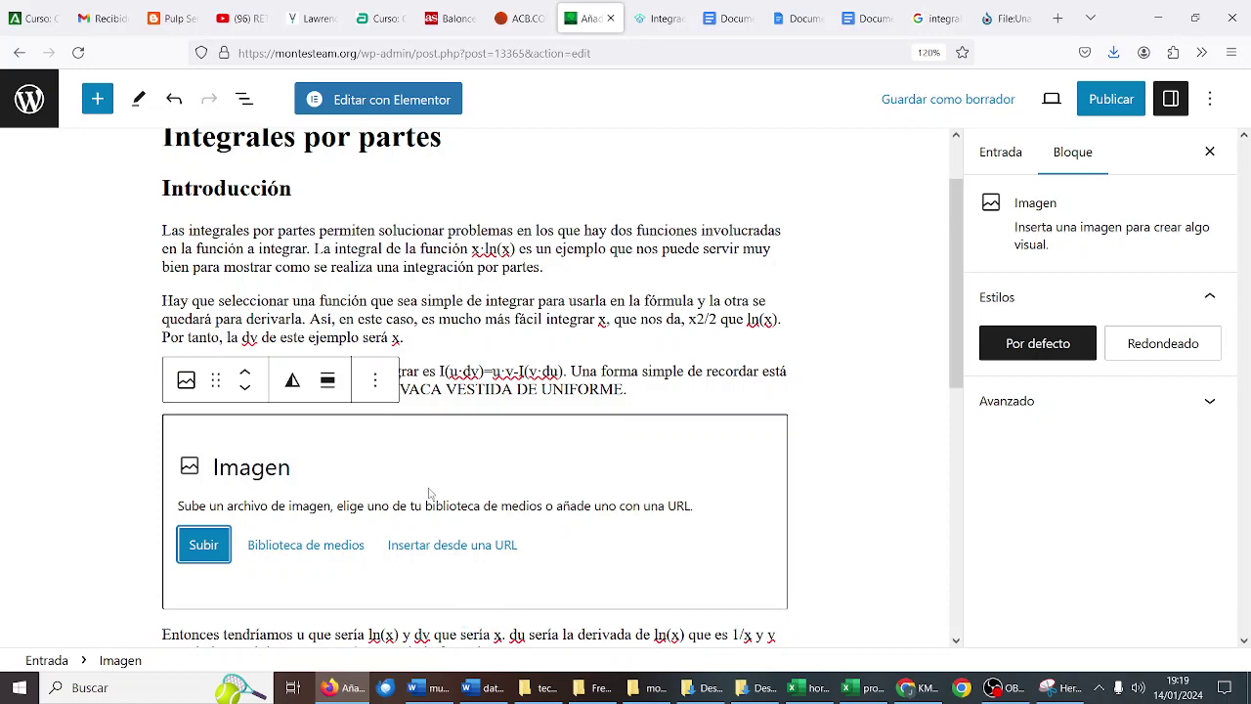
Upload the saved cow snip into the image block from the integralesporpartes folder in C:\2324\montesteam.
left_click(219, 548)
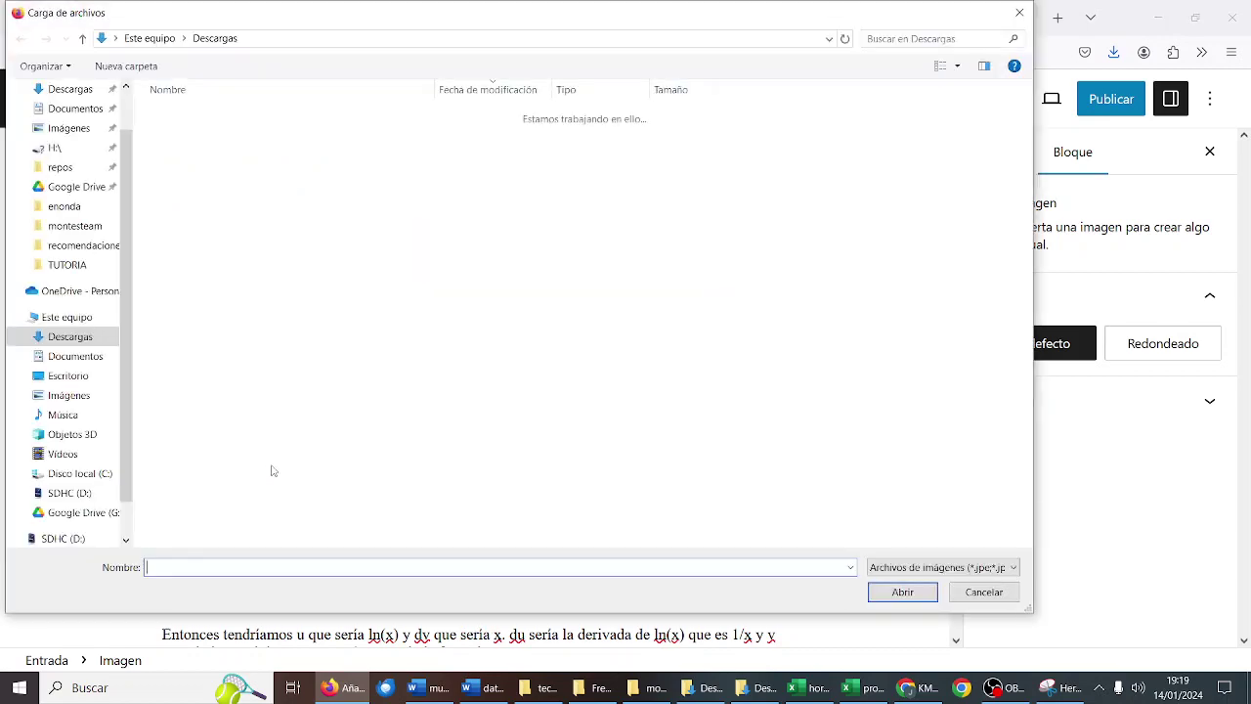
left_click(80, 473)
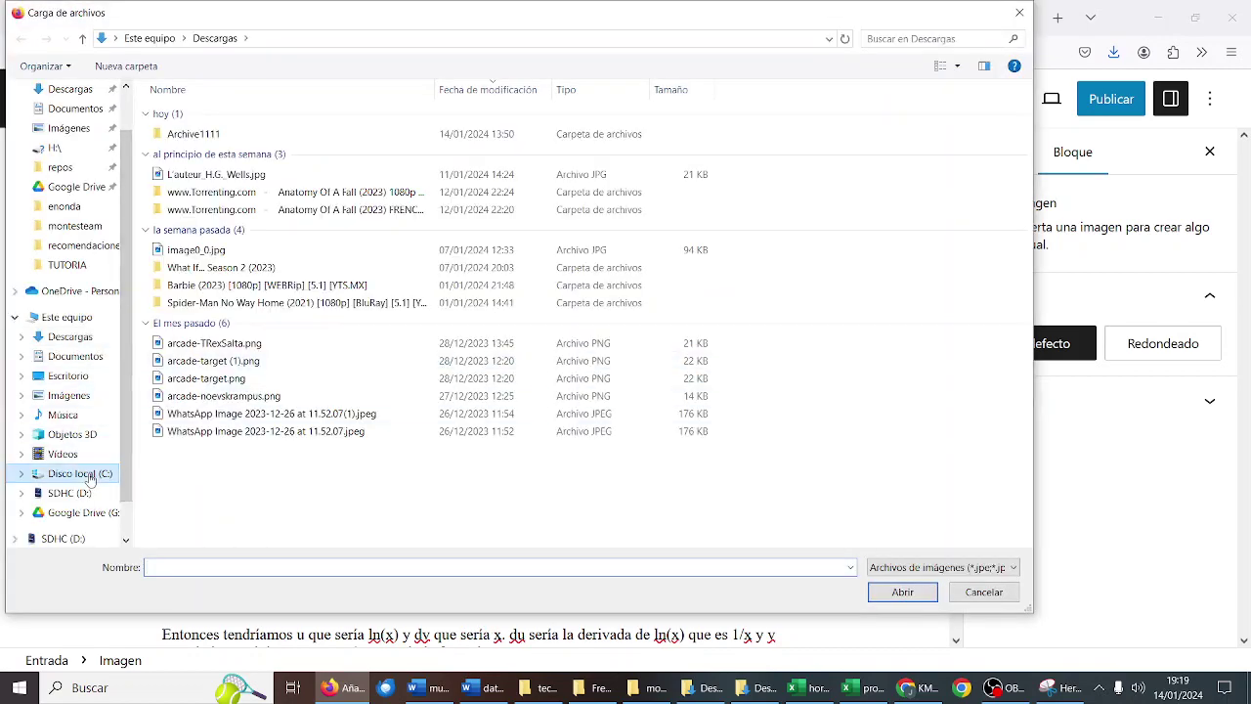
double_click(178, 203)
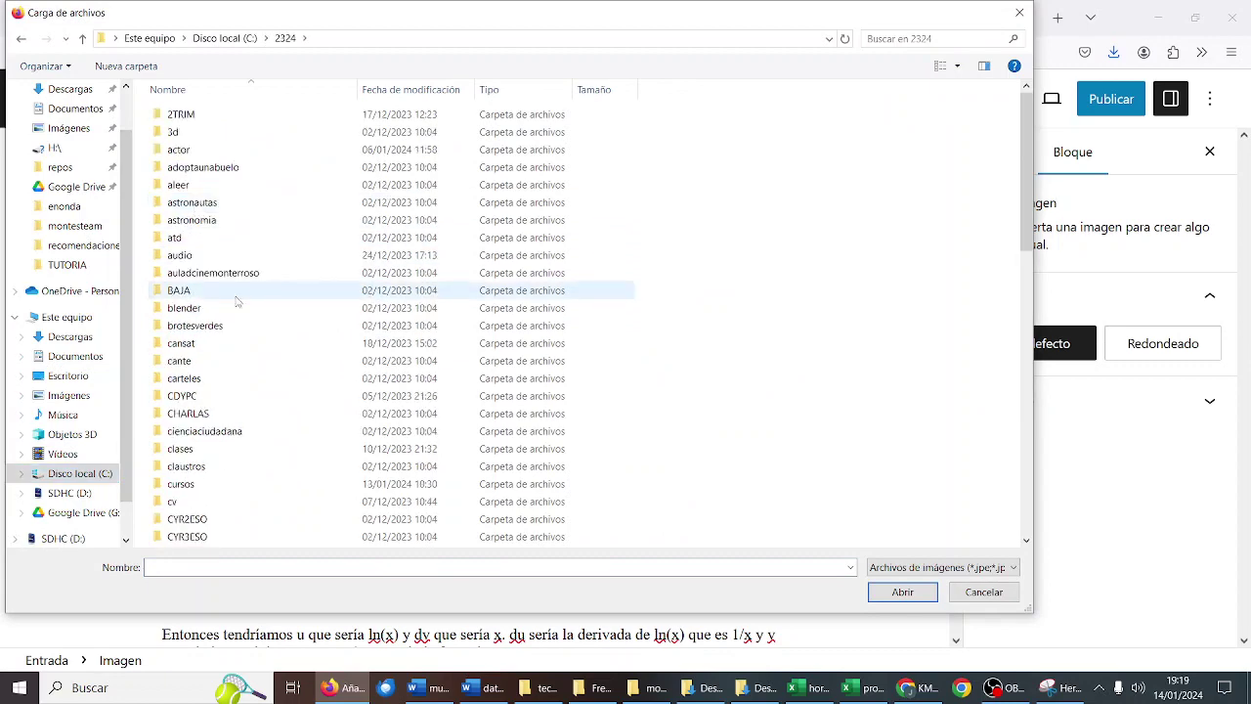
scroll(237, 301, "down", 2)
scroll(236, 301, "down", 5)
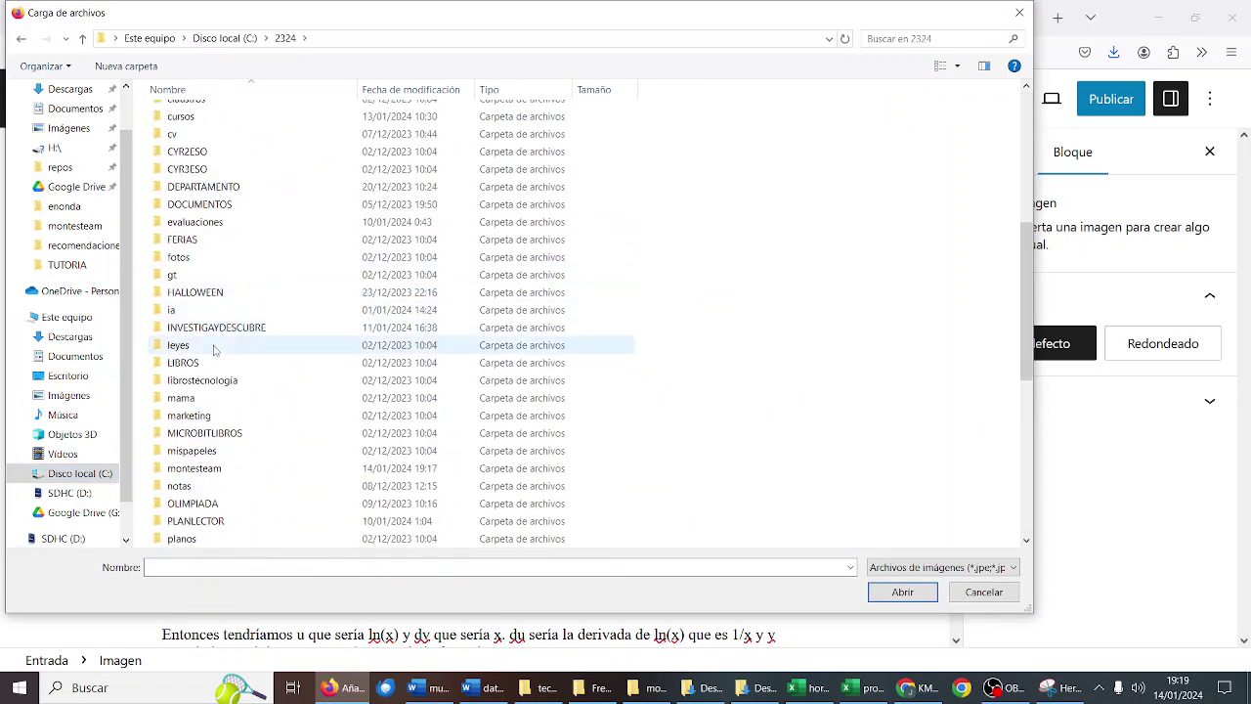
scroll(217, 371, "up", 1)
scroll(217, 372, "down", 3)
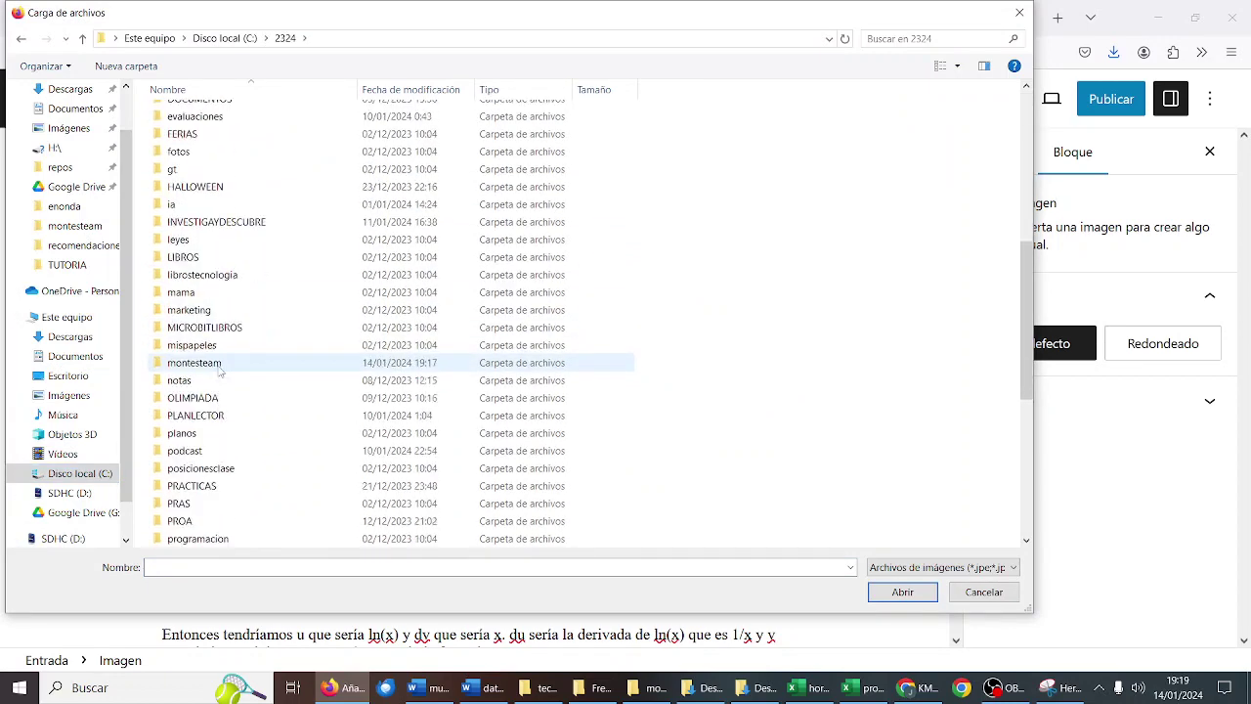
double_click(245, 364)
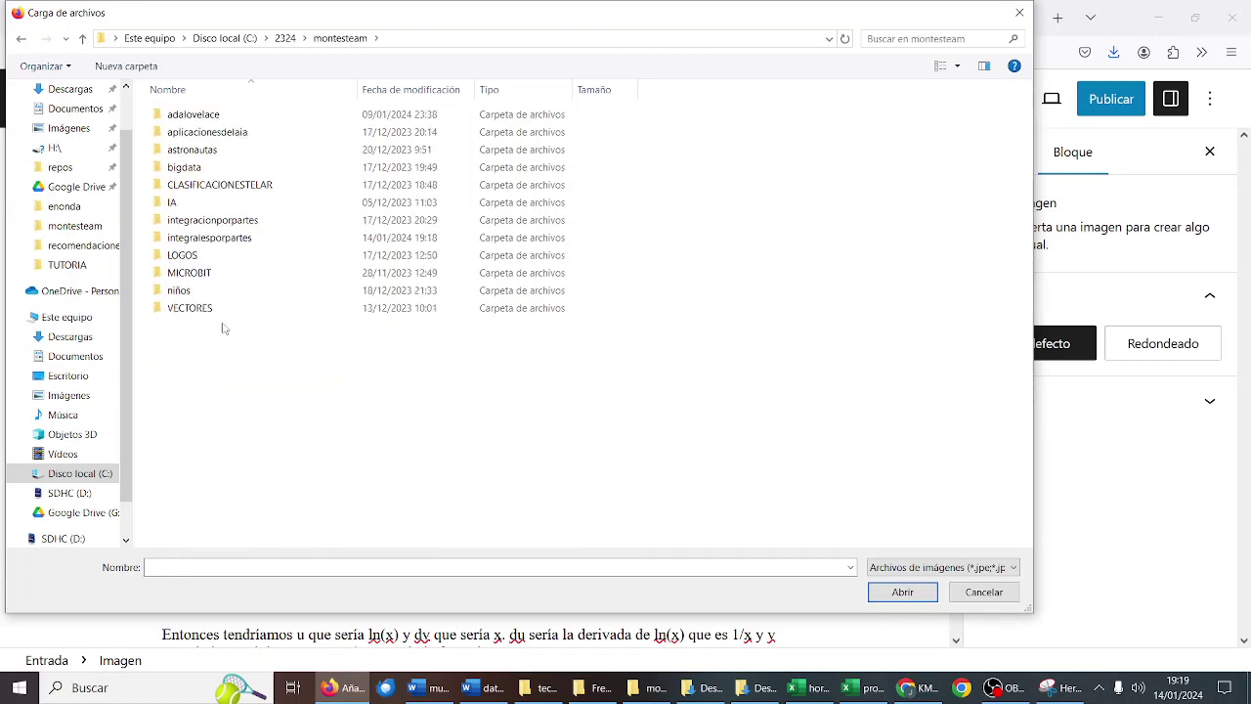
left_click(231, 239)
double_click(230, 239)
double_click(201, 161)
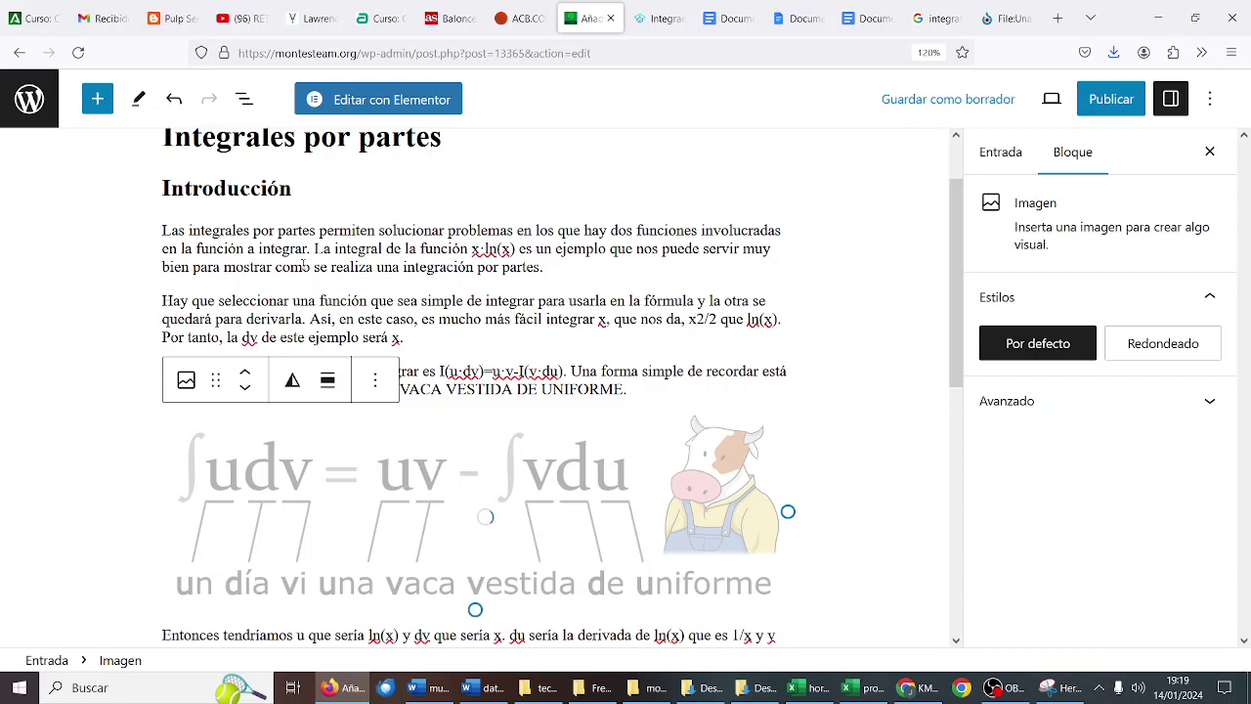
Examine the author and licensing details on the cow image's Wikimedia Commons page, including the GNU Free Documentation License terms.
left_click(1005, 18)
scroll(810, 230, "down", 2)
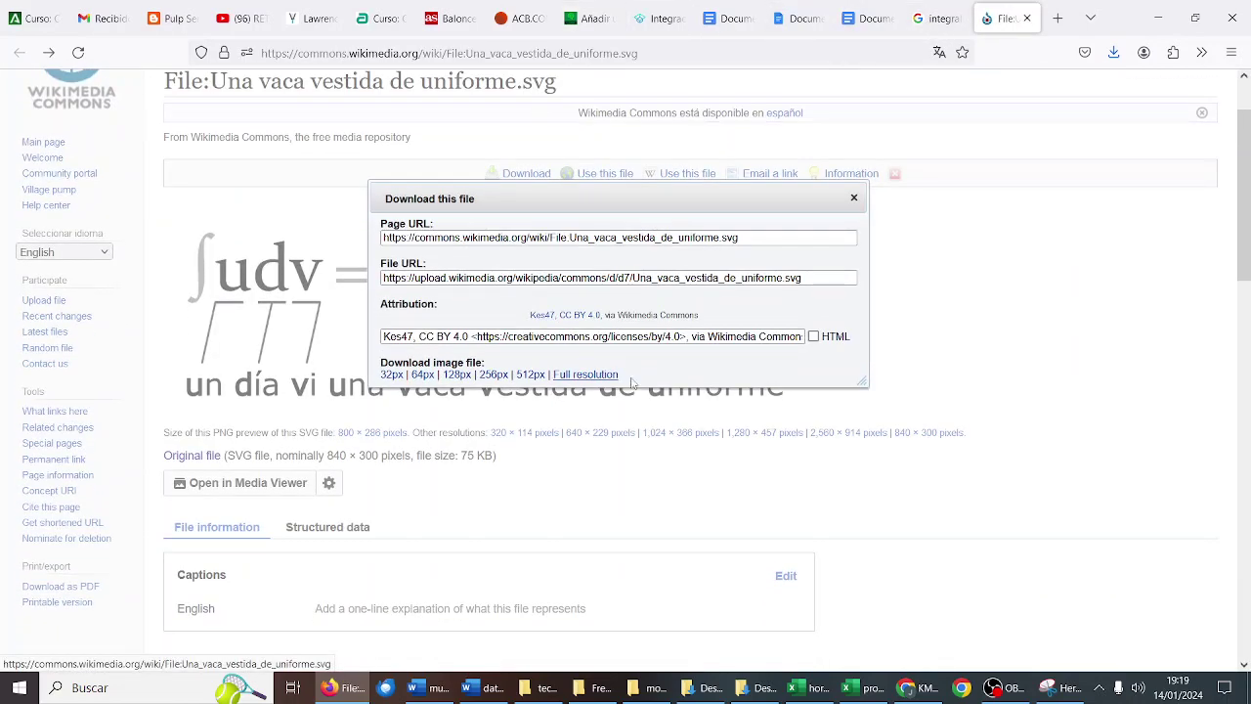
left_click(854, 198)
scroll(548, 422, "down", 6)
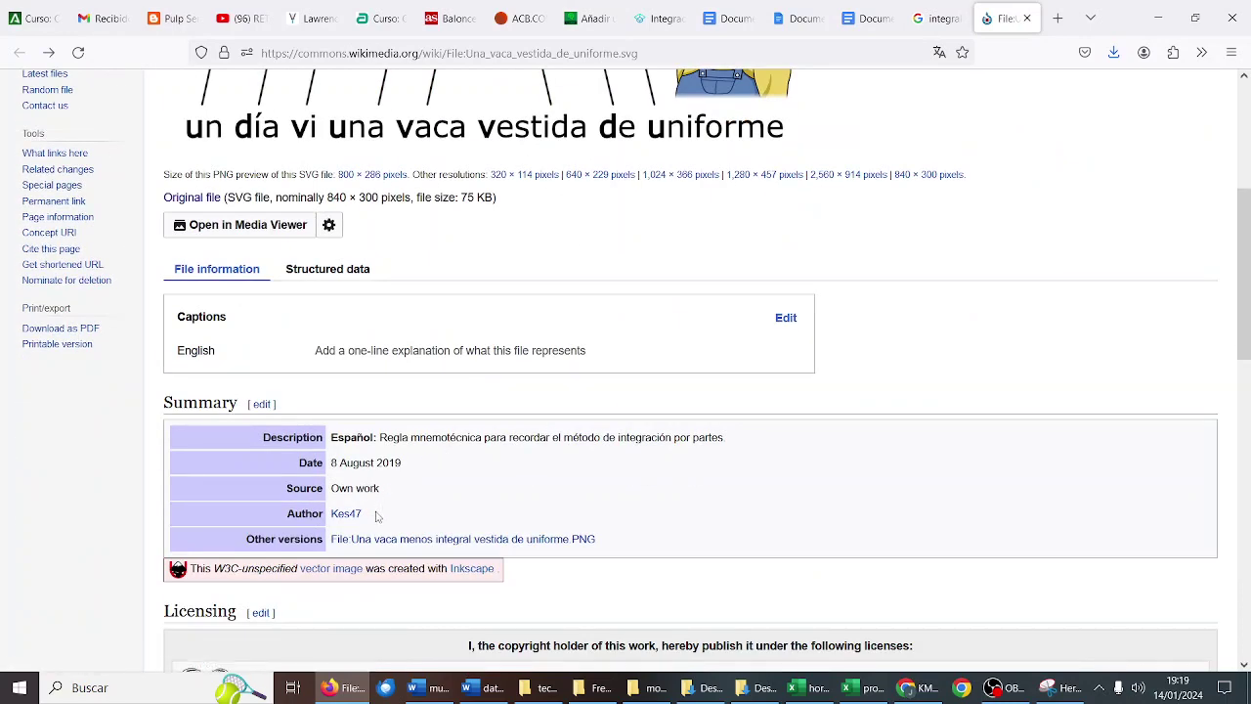
scroll(381, 531, "down", 3)
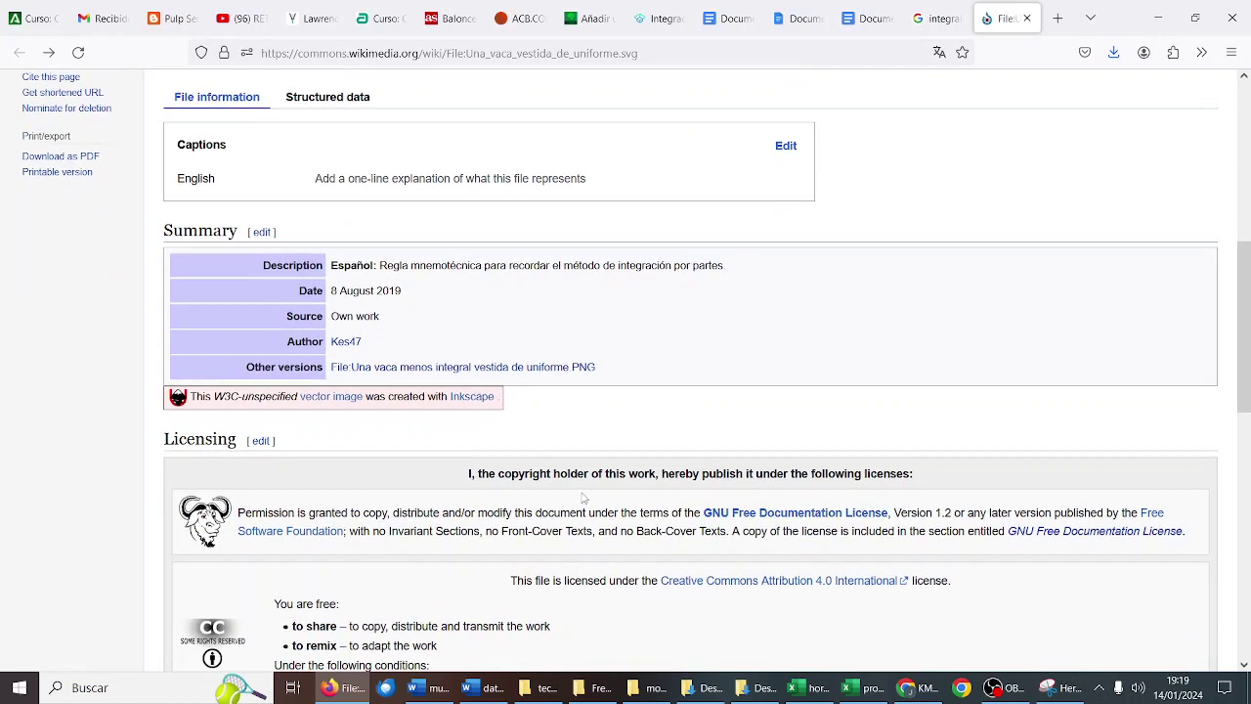
left_click(705, 512)
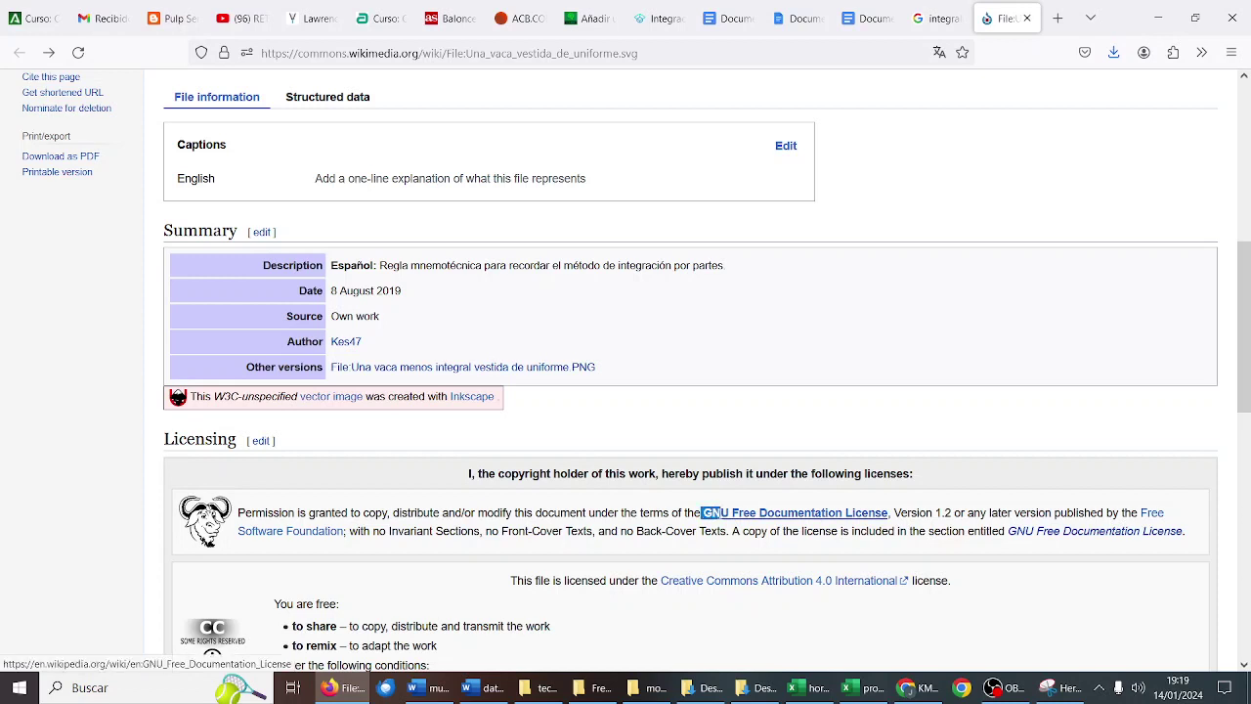
left_click_drag(730, 512, 744, 513)
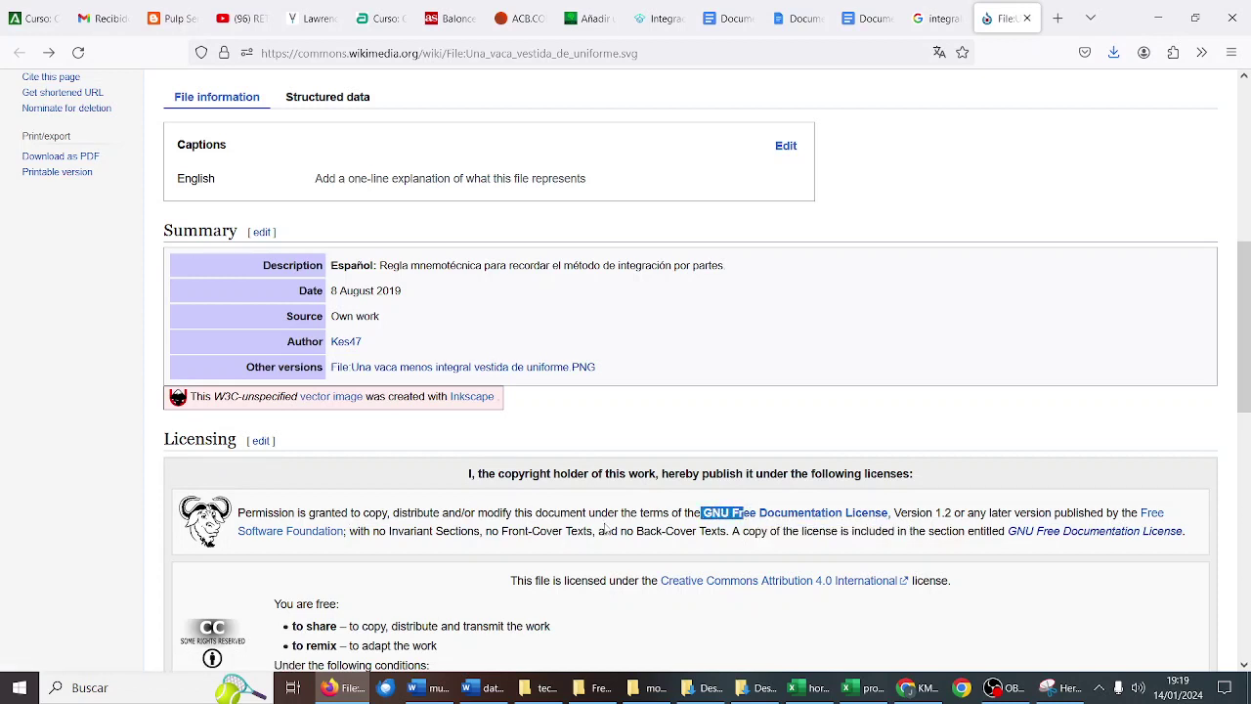
left_click(738, 544)
left_click_drag(890, 525, 798, 512)
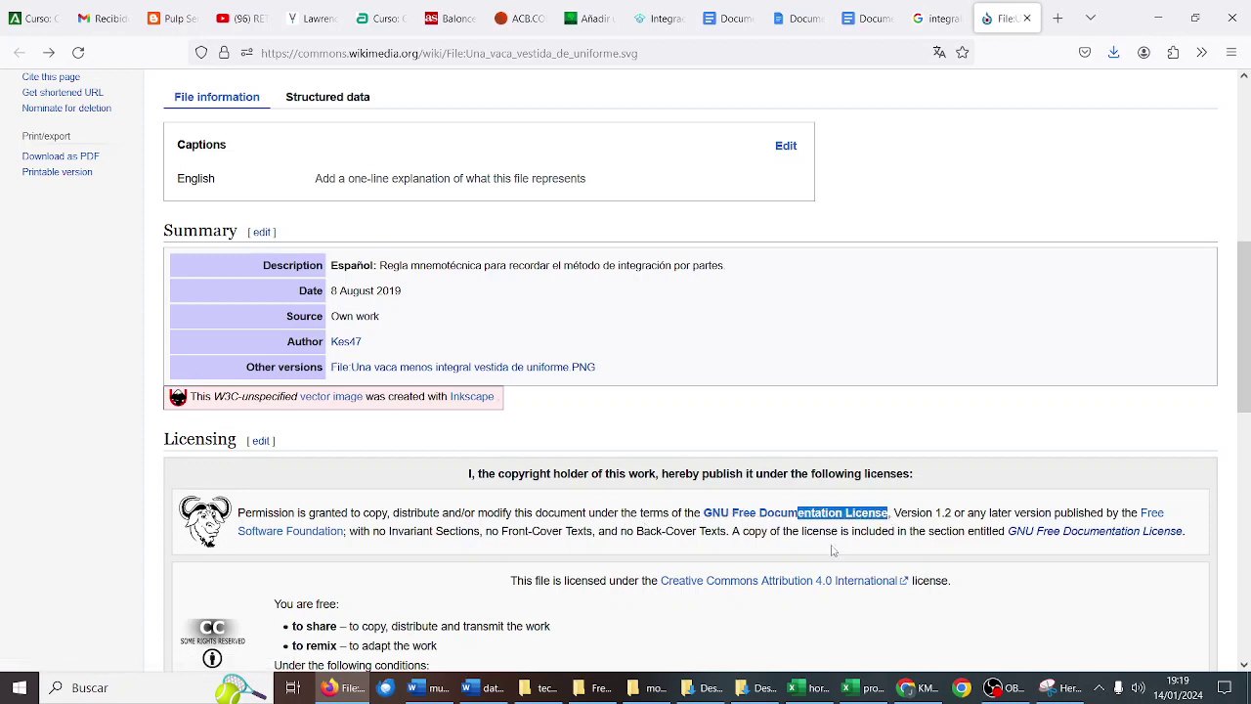
Copy the Creative Commons Attribution 4.0 International license link from the Commons page and paste it as the cow image's caption in the WordPress post.
left_click(907, 603)
mouse_move(905, 601)
left_mouse_down()
mouse_move(759, 582)
mouse_move(695, 606)
mouse_move(753, 581)
mouse_move(905, 581)
left_mouse_up()
key("ctrl+c")
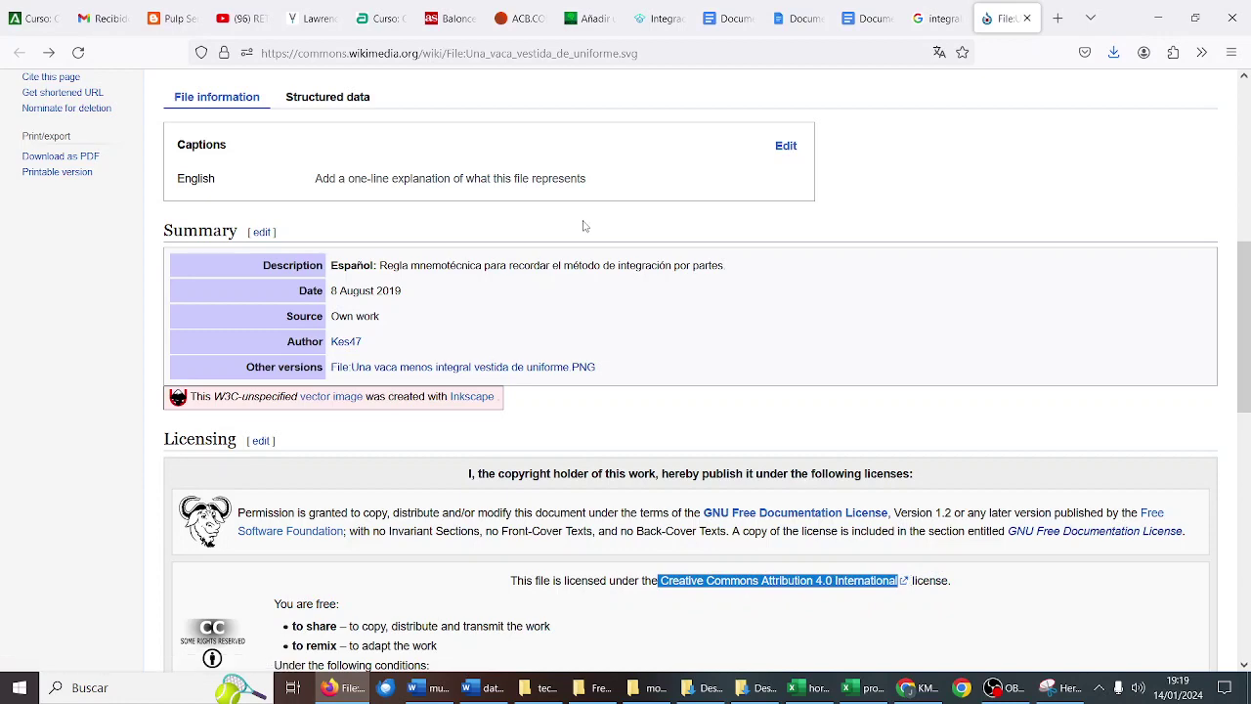
left_click(590, 18)
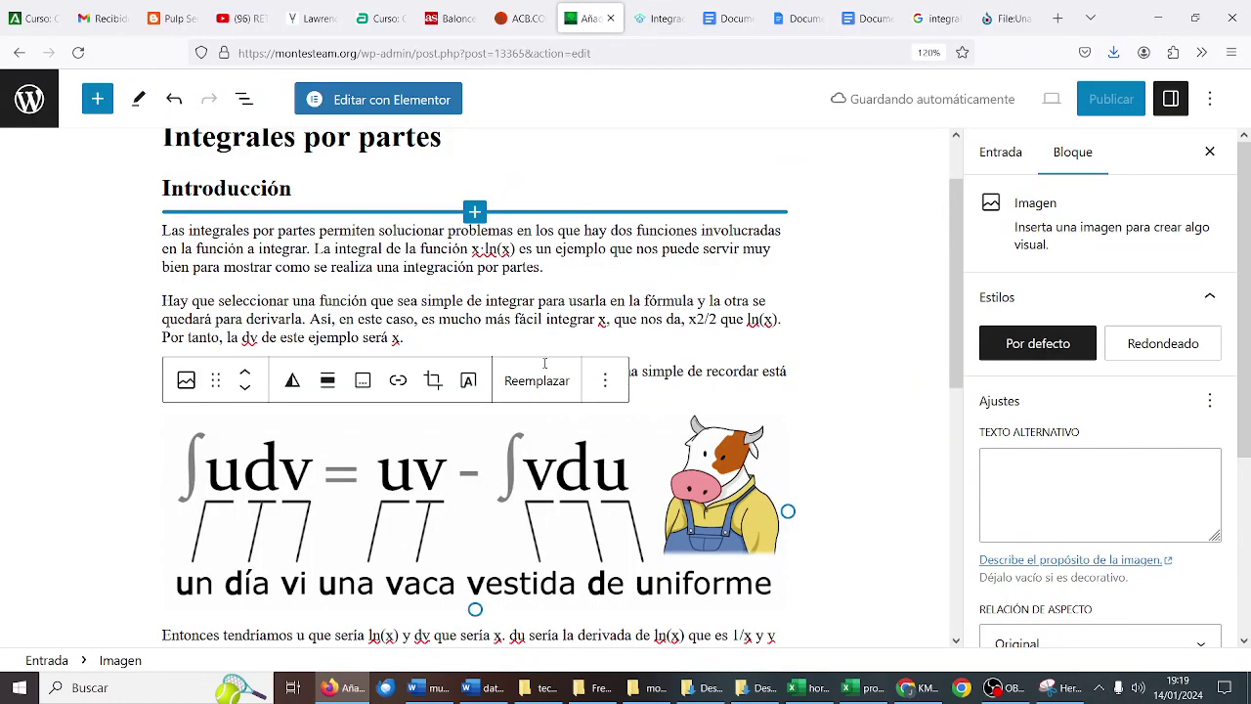
left_click(531, 560)
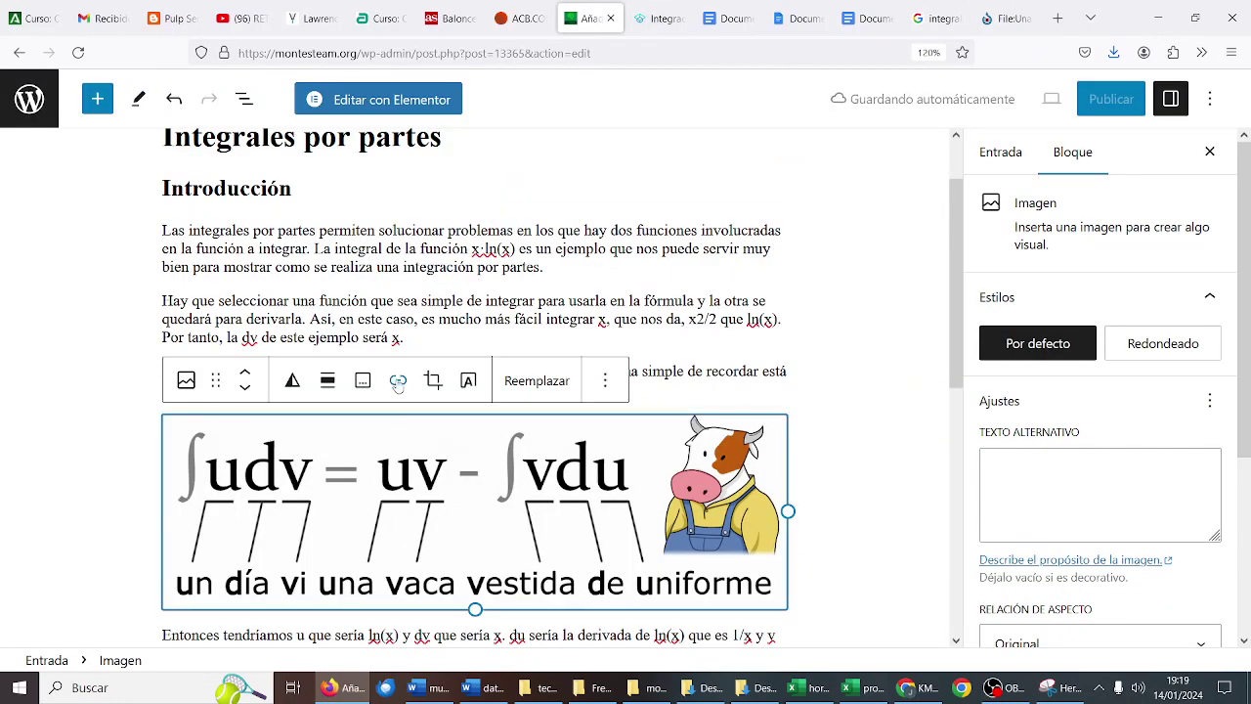
left_click(364, 381)
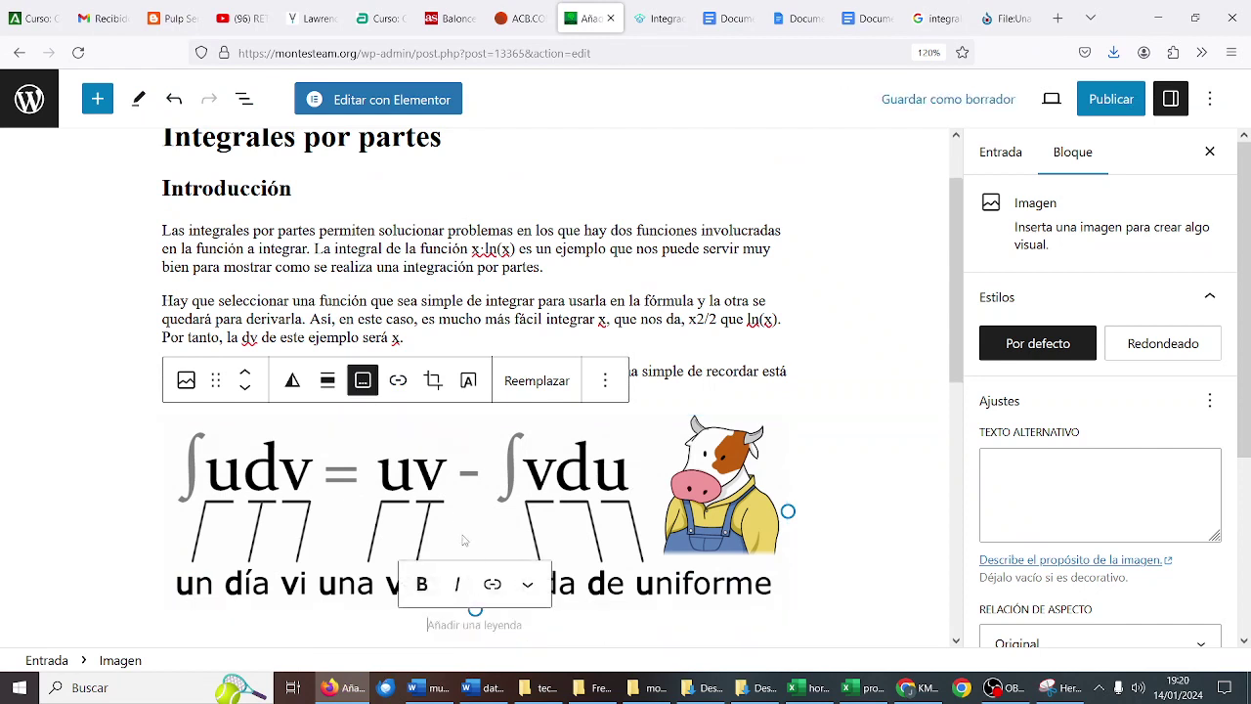
key("ctrl+v")
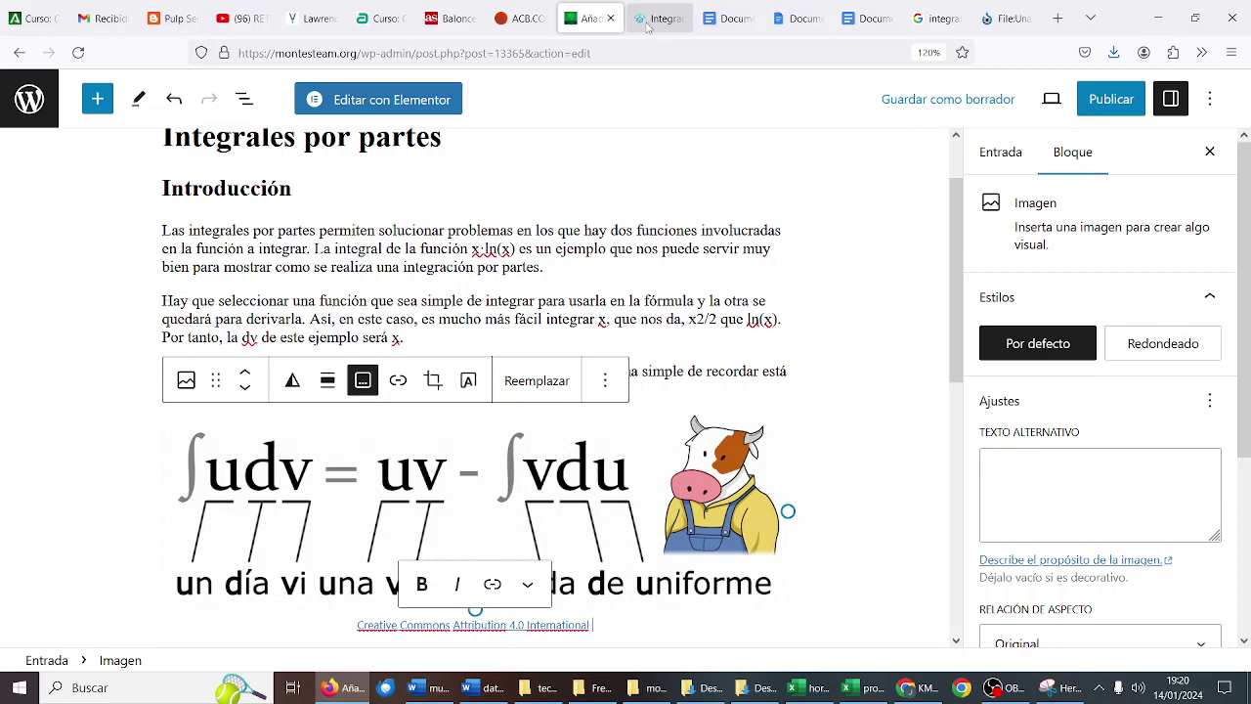
Copy the author's linked username from the Commons summary and append it to the cow image's caption after the license name.
left_click(1004, 17)
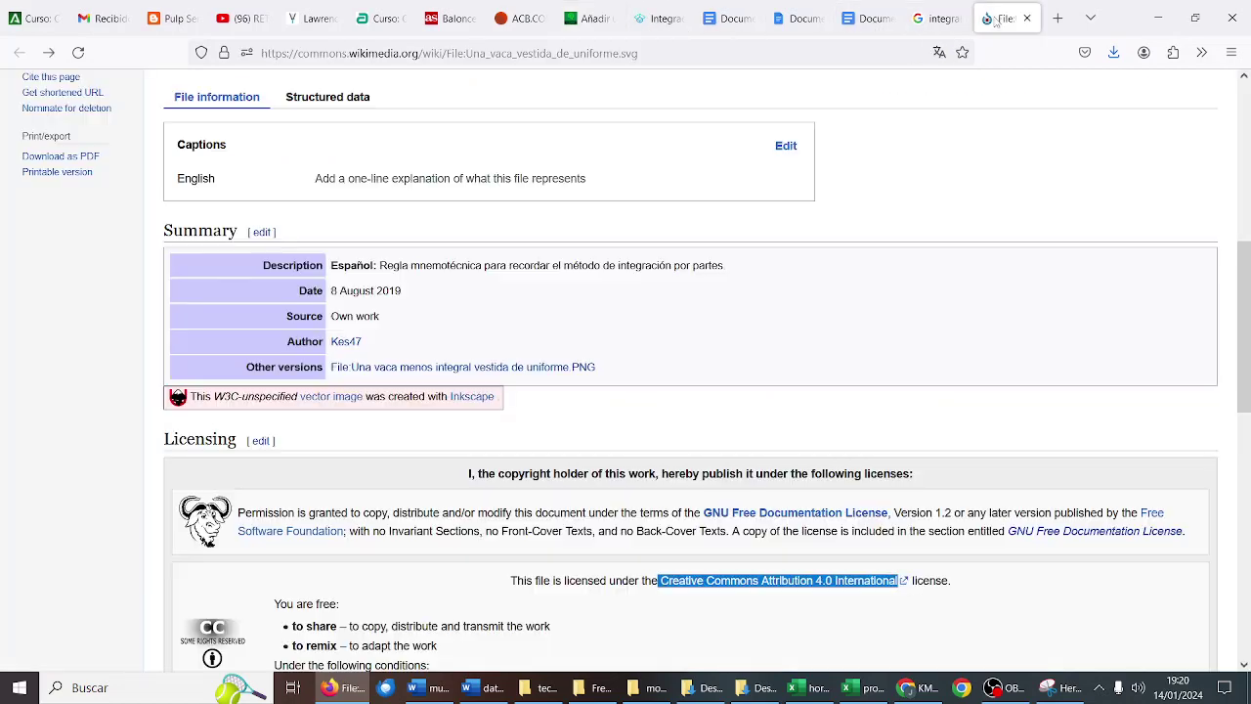
right_click(345, 345)
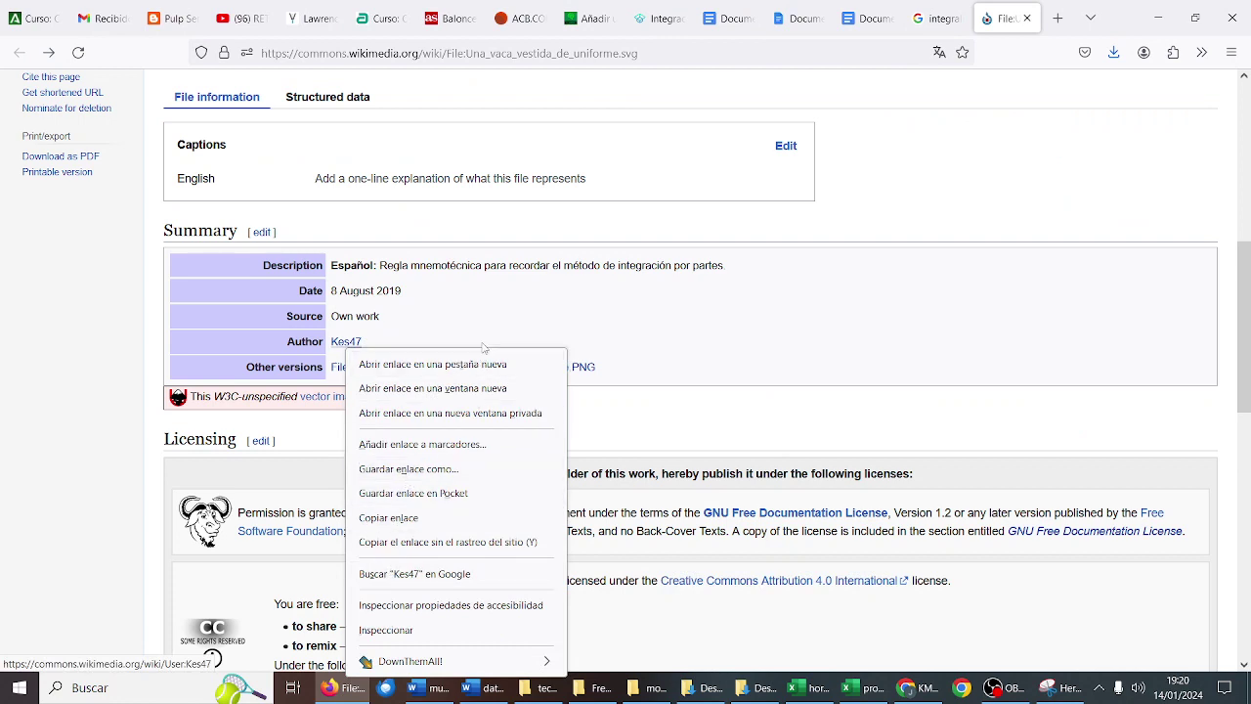
left_click(430, 347)
left_click_drag(430, 347, 331, 344)
key("ctrl+c")
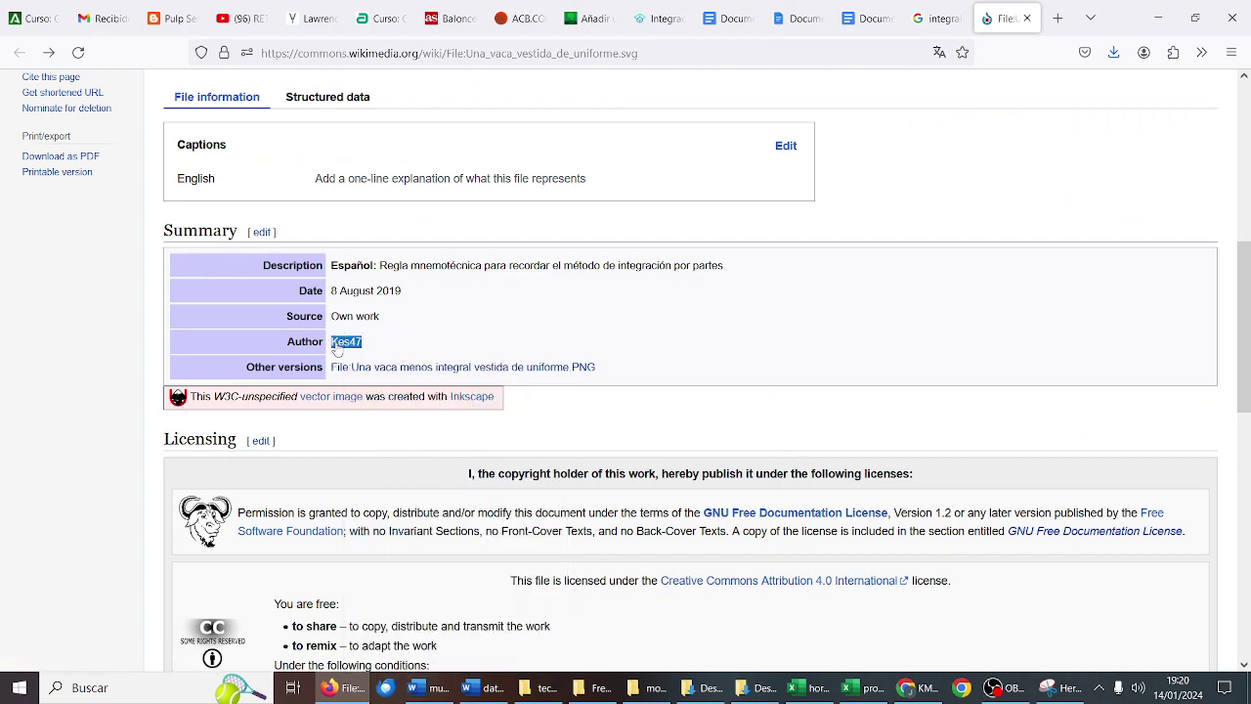
left_click(591, 20)
key("ctrl+v")
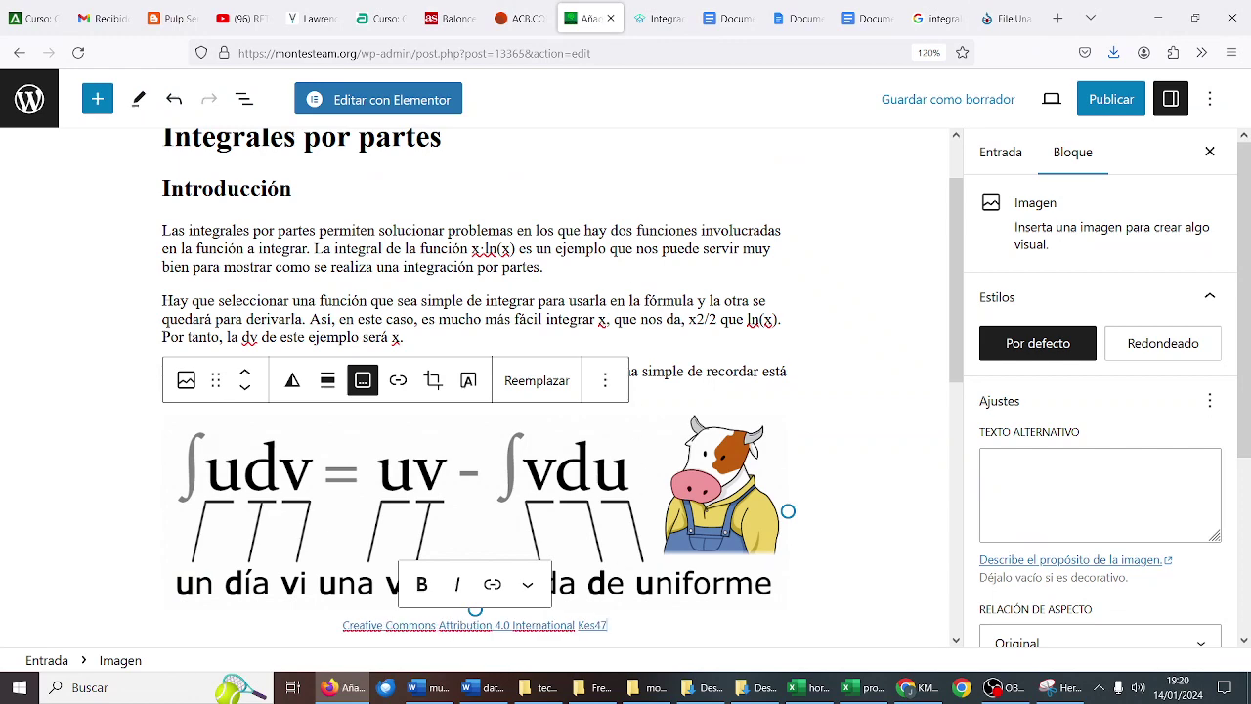
Switch to the Google Docs list of post requirements and name the document ENTRADA EVALUACIÓN WORDPRESS.
scroll(586, 566, "down", 3)
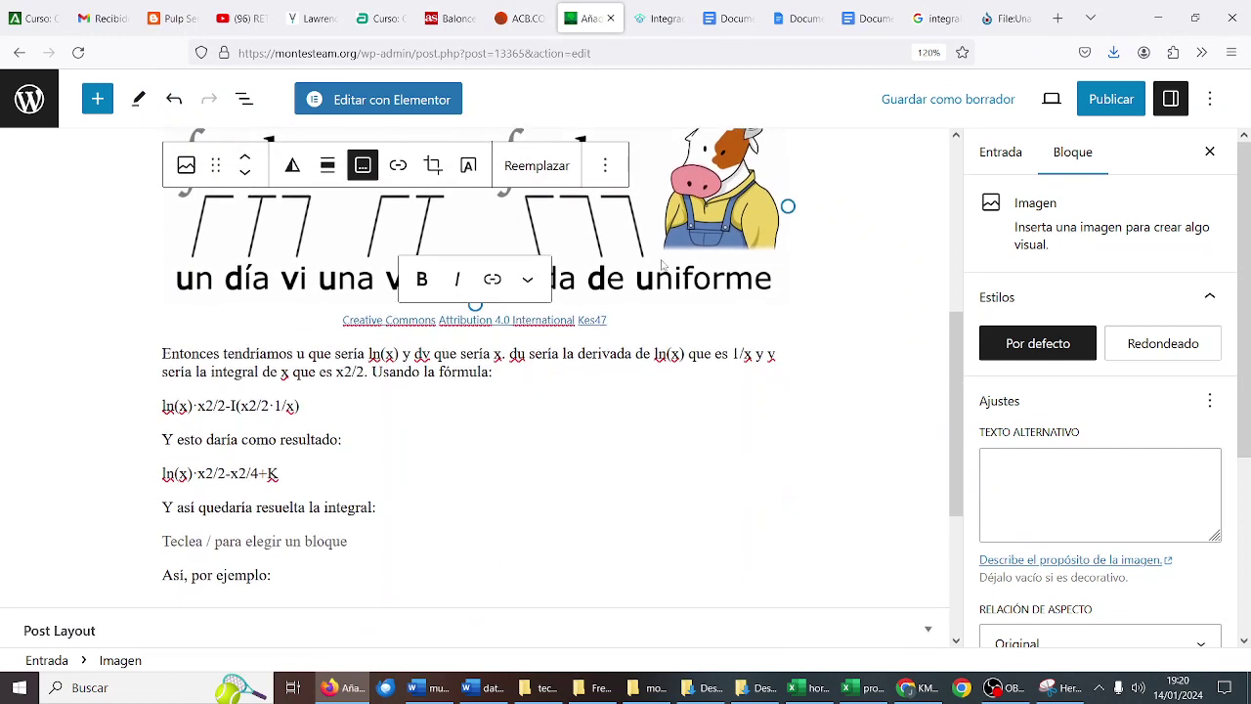
left_click(796, 18)
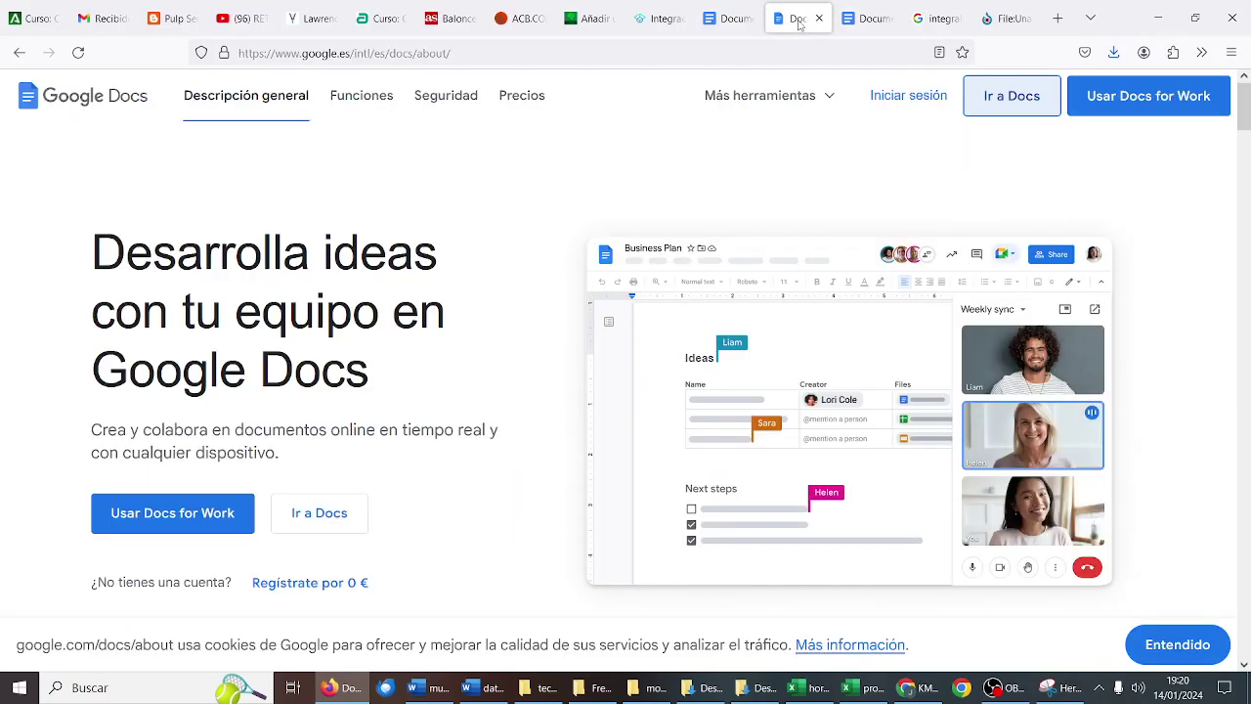
left_click(728, 19)
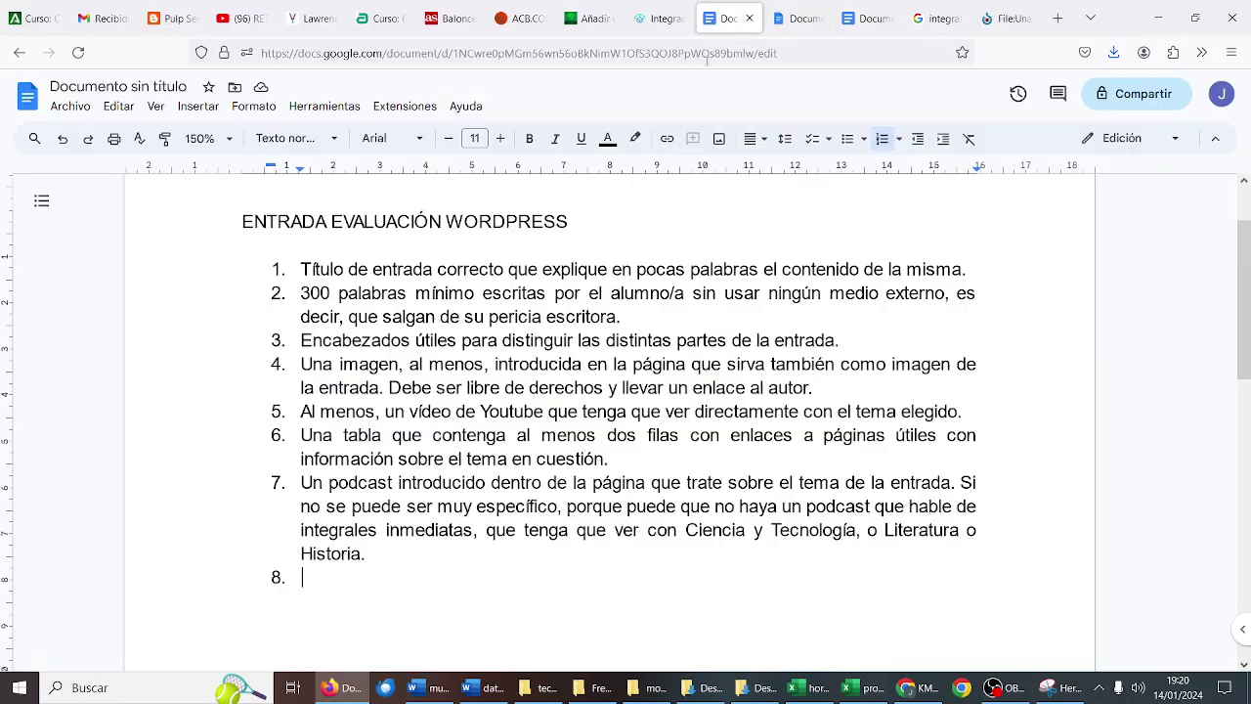
left_click(166, 87)
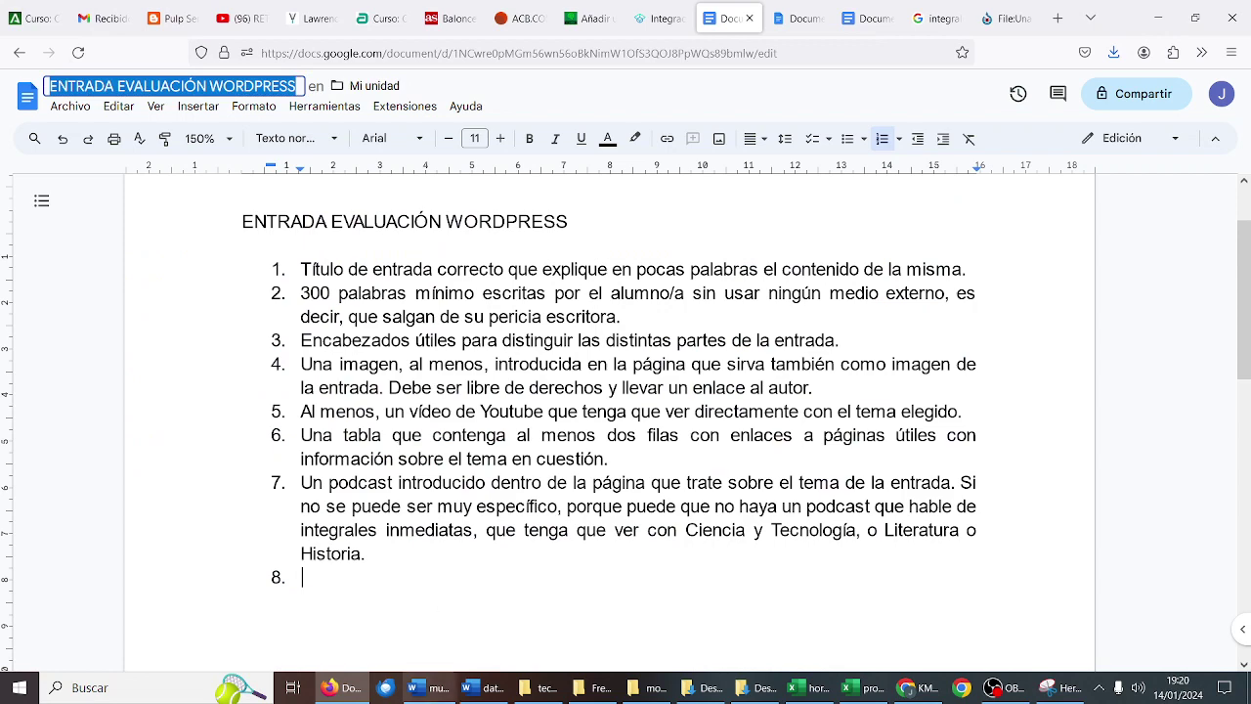
left_click(352, 691)
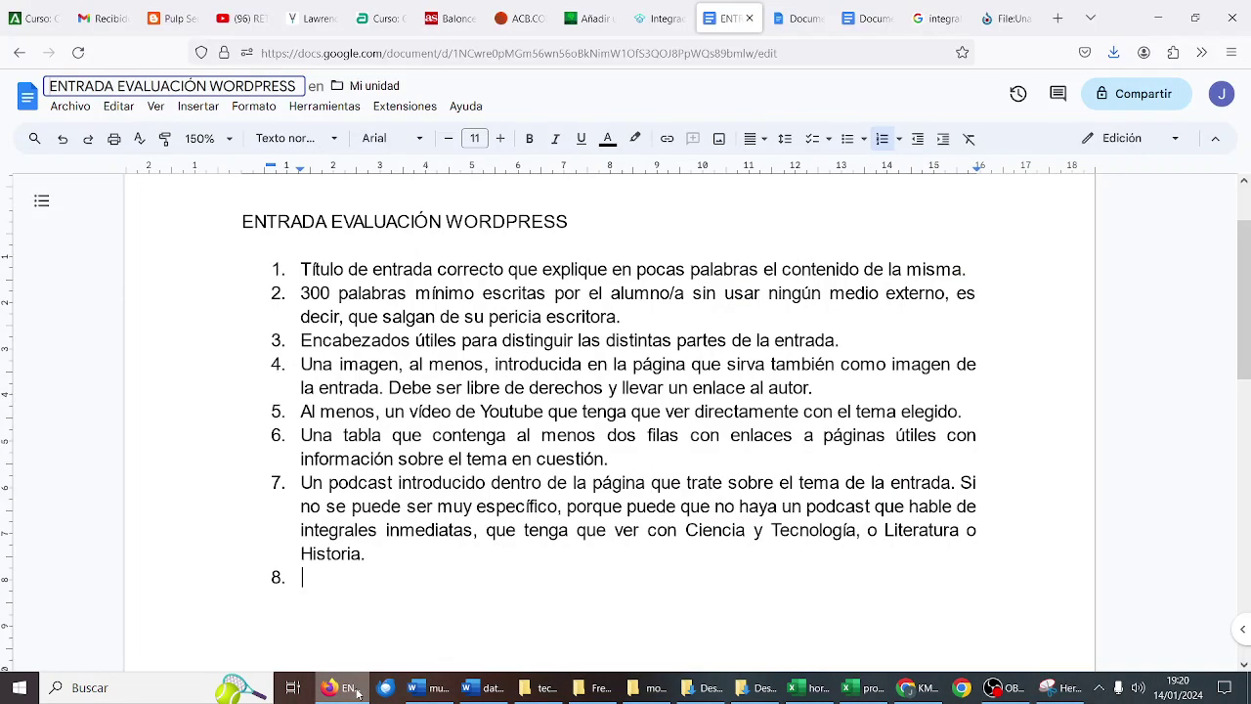
left_click(354, 691)
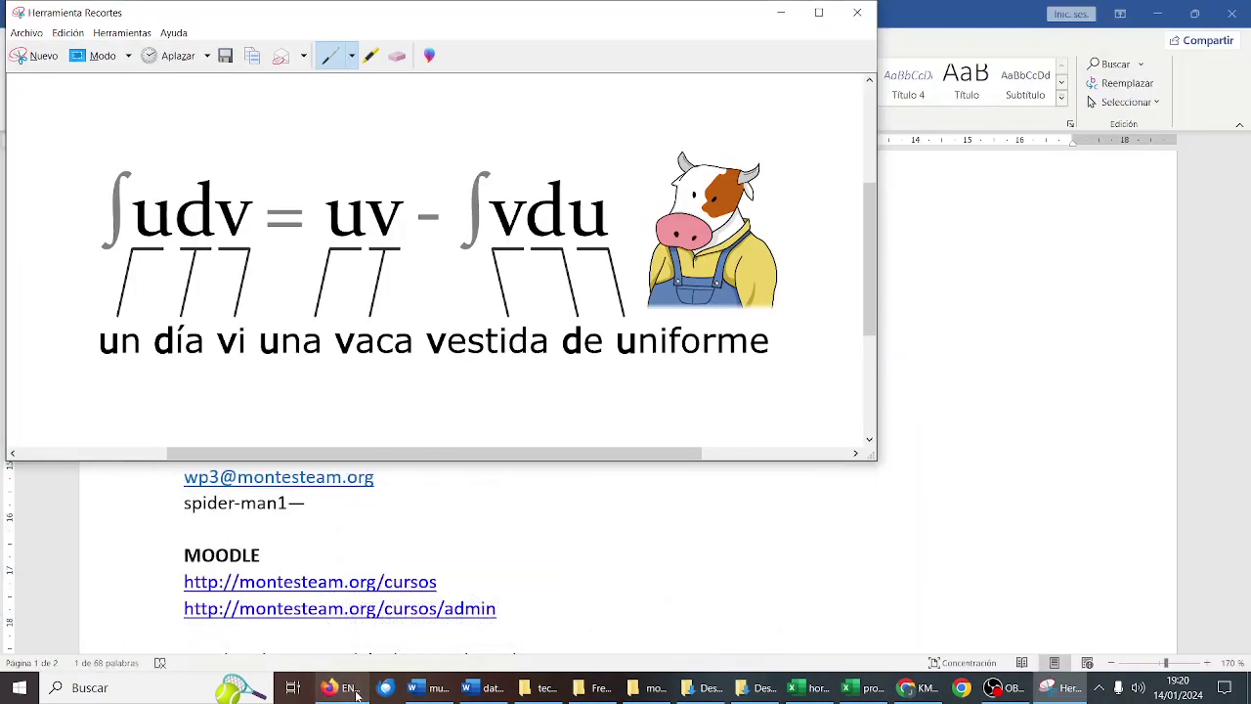
left_click(354, 690)
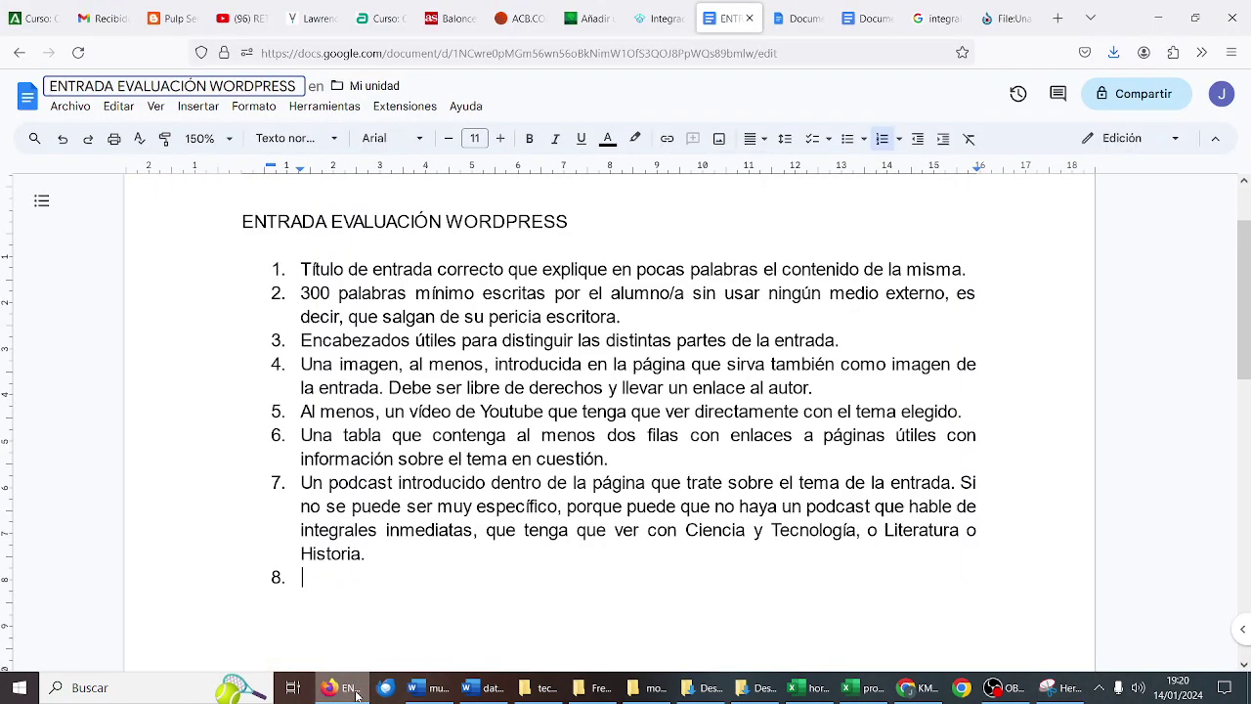
left_click(355, 691)
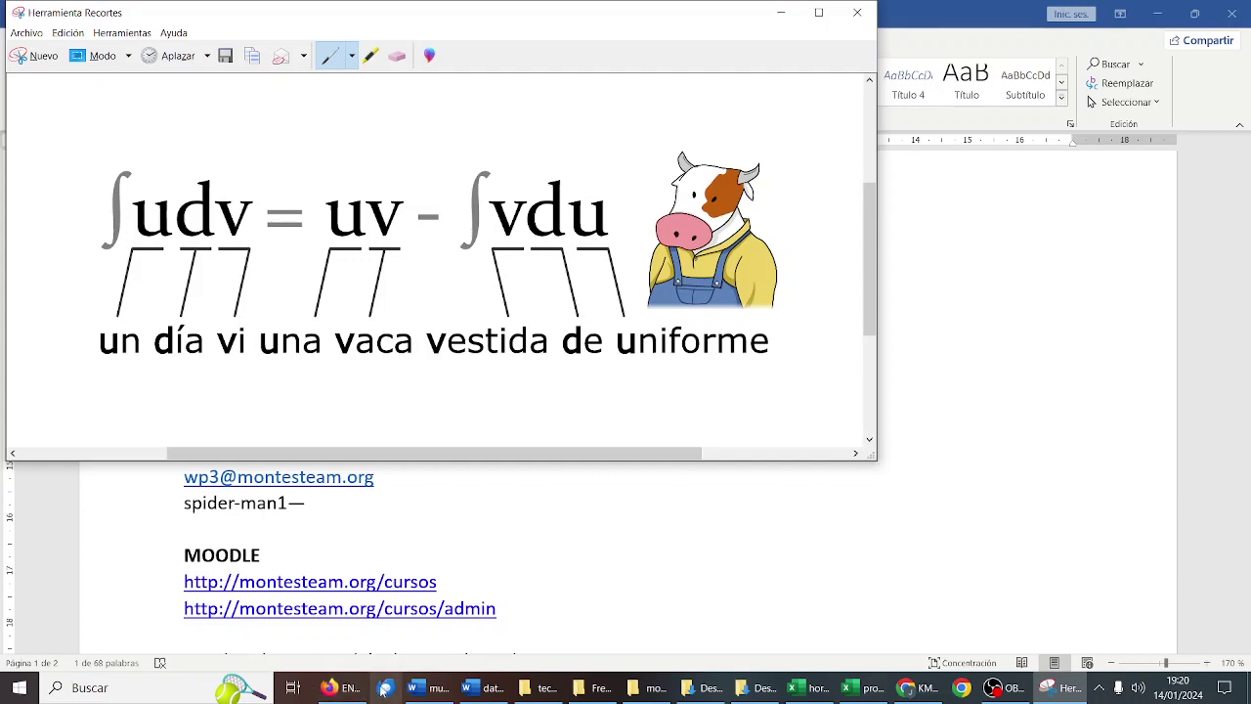
left_click(354, 691)
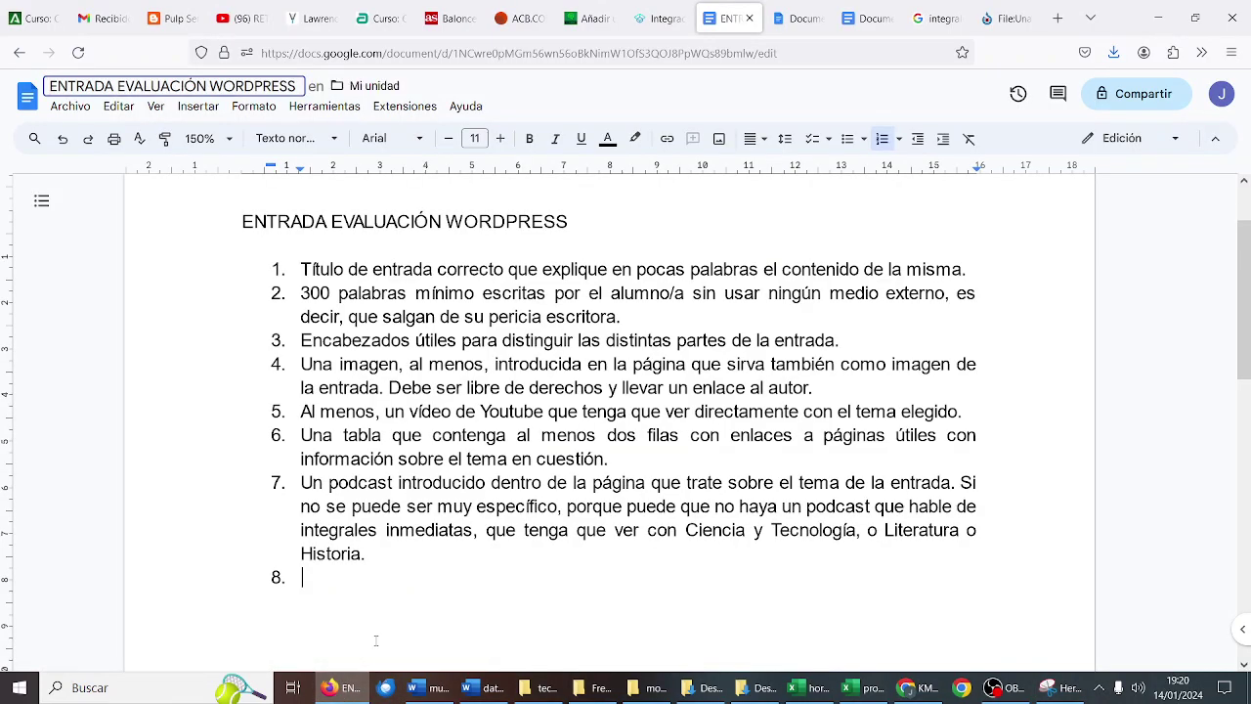
type("Un d")
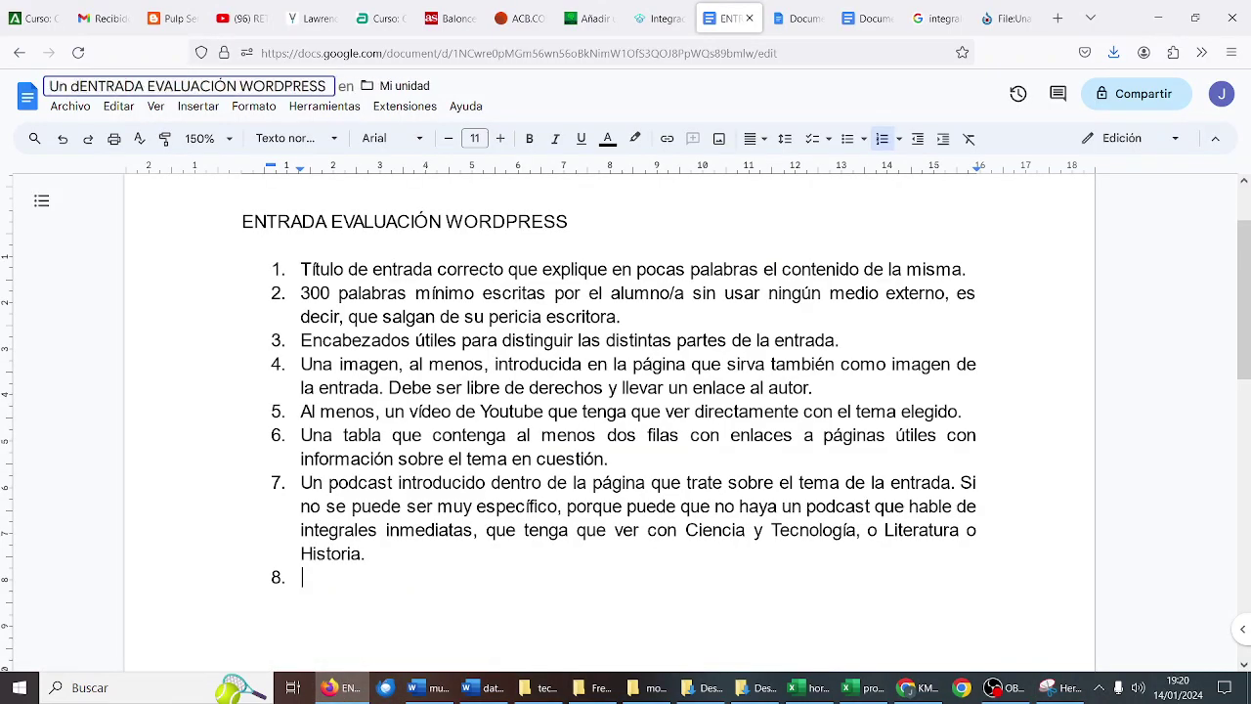
key("BackSpace")
key("BackSpace")
key("BackSpace")
key("BackSpace")
Write item 8 of the requirements list as "Un documento en PDF integrado en la página".
left_click(373, 582)
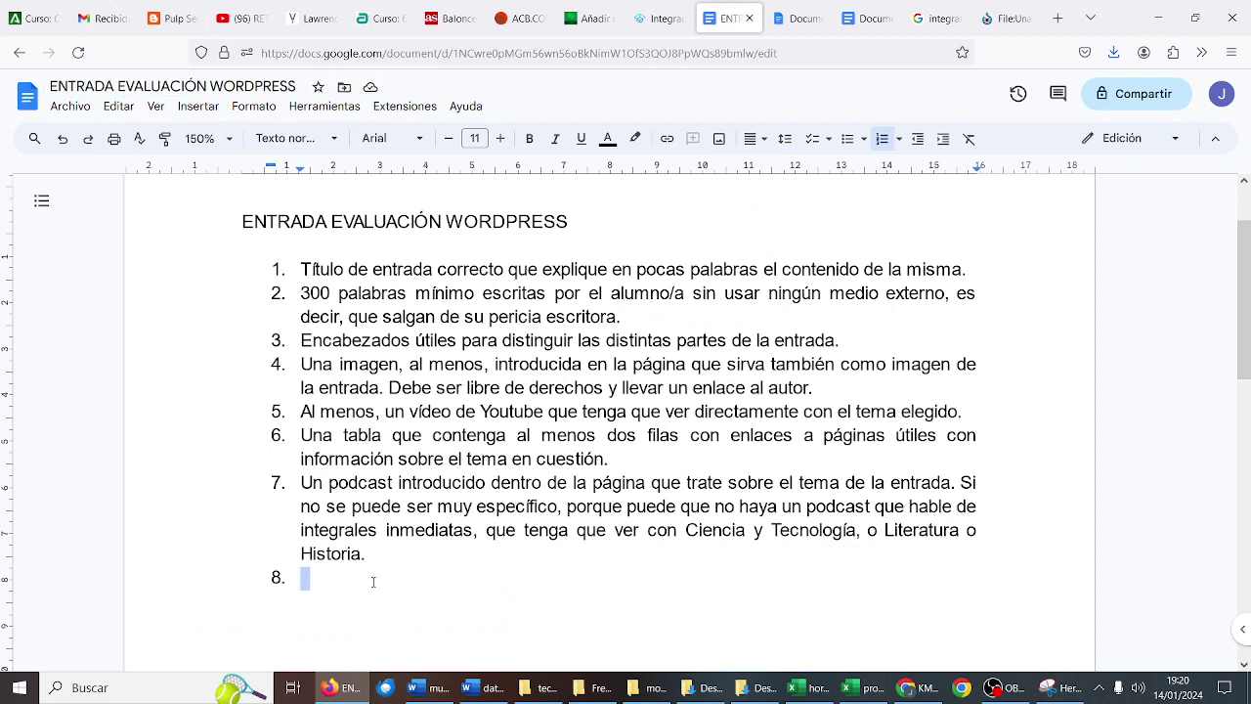
type("Un enalce")
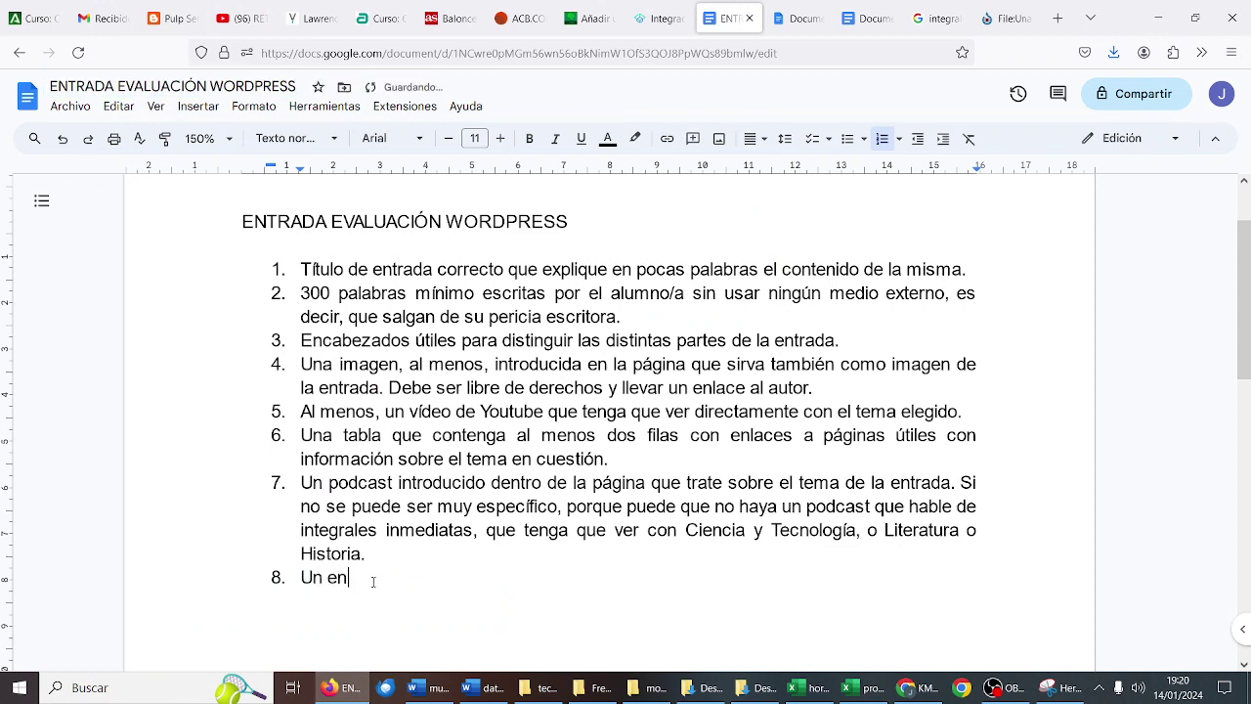
key("BackSpace")
key("BackSpace")
key("BackSpace")
key("BackSpace")
type("lace e")
key("BackSpace")
type("a un")
key("BackSpace")
key("BackSpace")
key("BackSpace")
key("BackSpace")
key("BackSpace")
key("BackSpace")
key("BackSpace")
key("BackSpace")
key("BackSpace")
key("BackSpace")
key("BackSpace")
type("documento integrado en ")
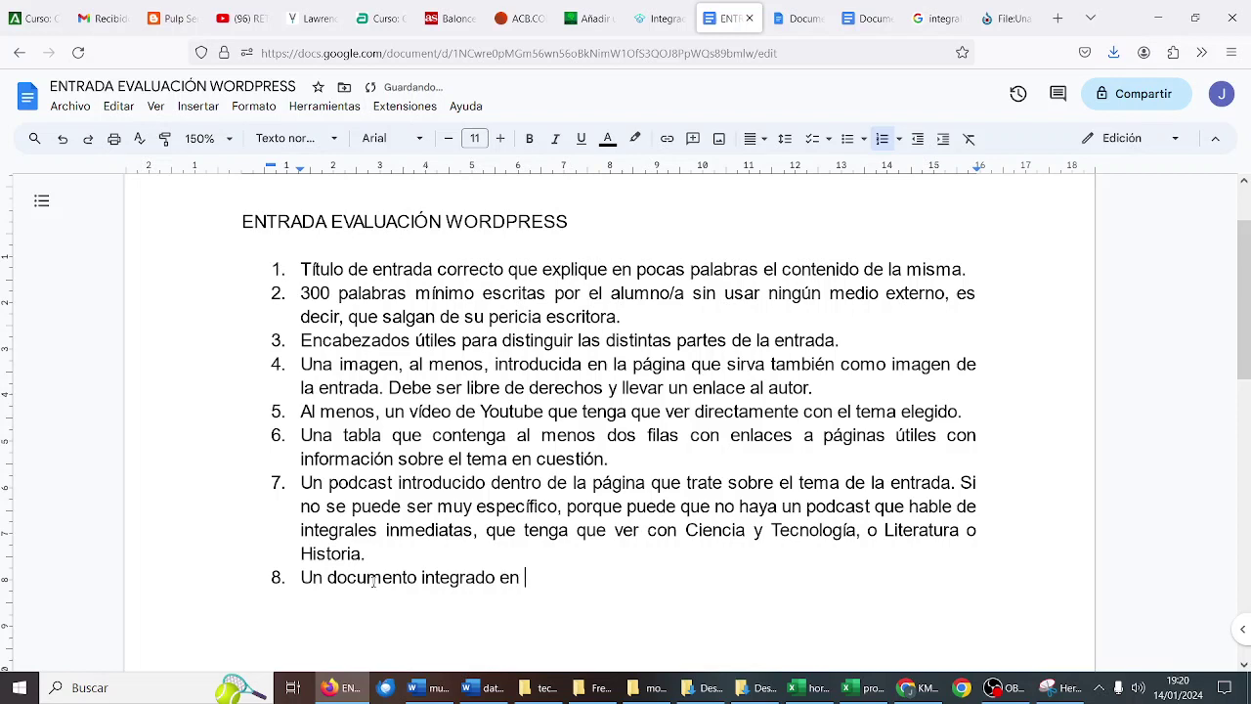
type("la página")
left_click(422, 577)
type("en PDF ")
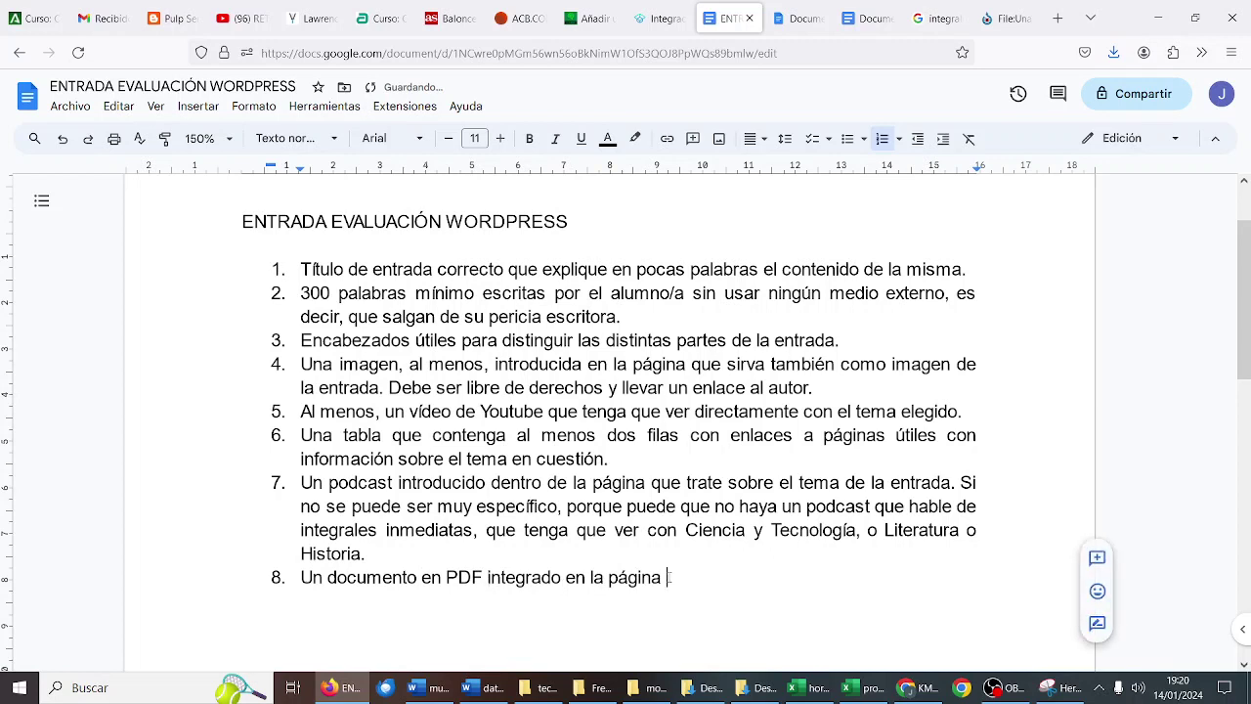
Extend item 8 with "que contenga información sobre el tema a tratar (preferiblemente con licencia Creative Commons),".
type("que contenga")
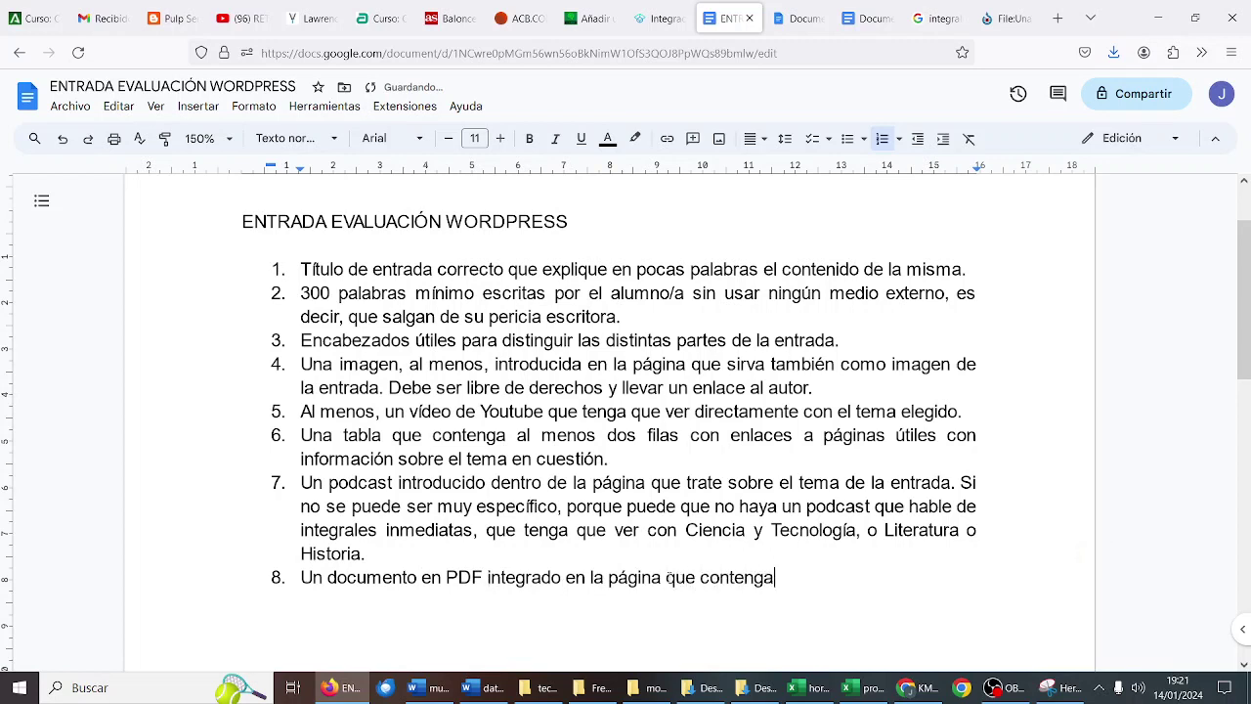
type(" información sobre ")
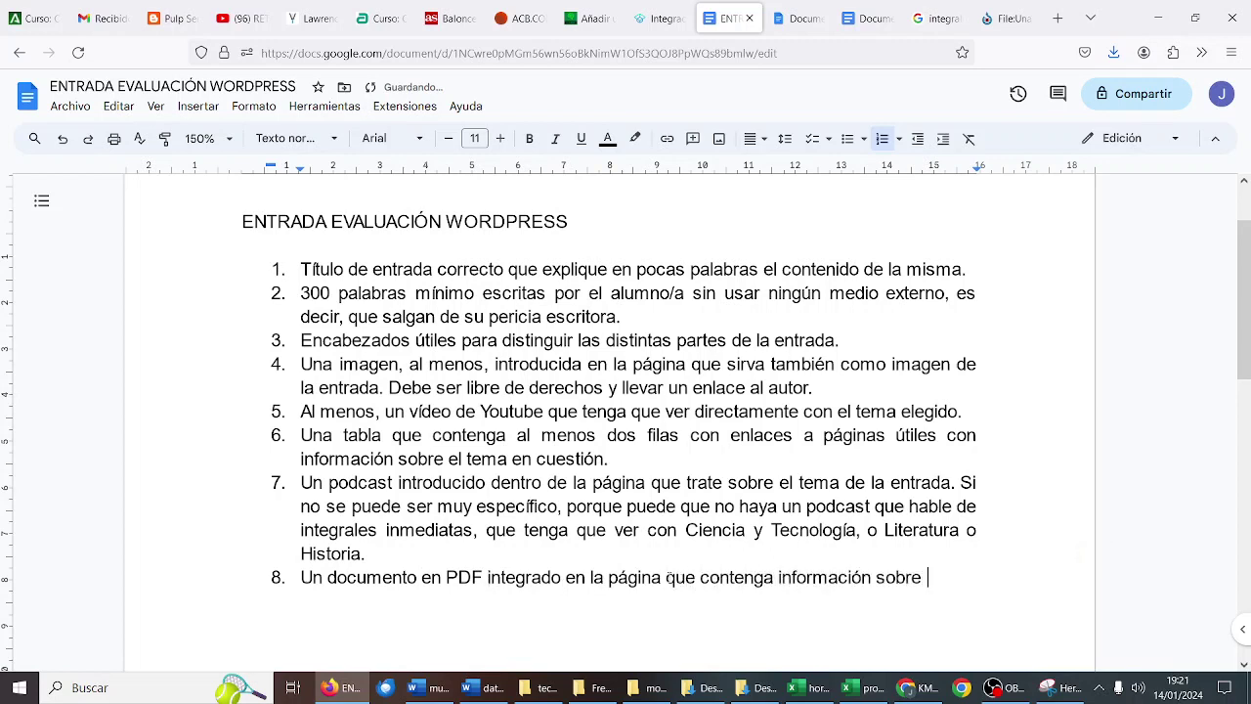
type("el tema a tratar")
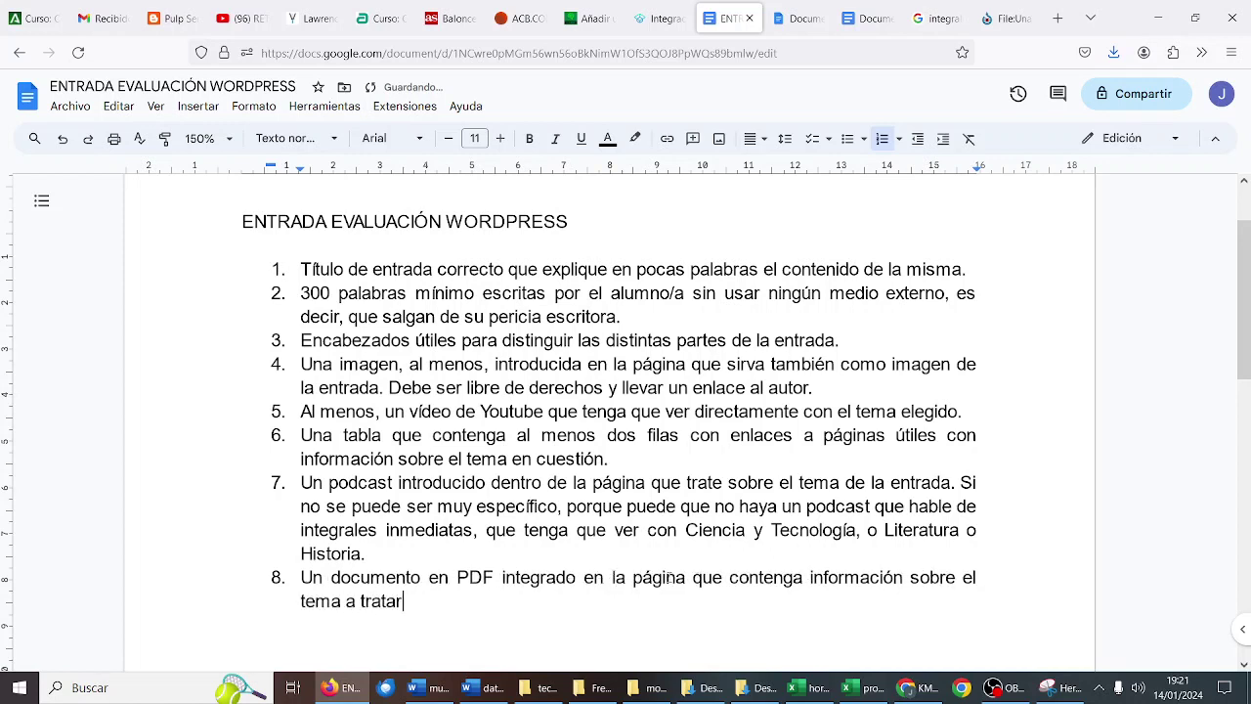
type(" (preferib")
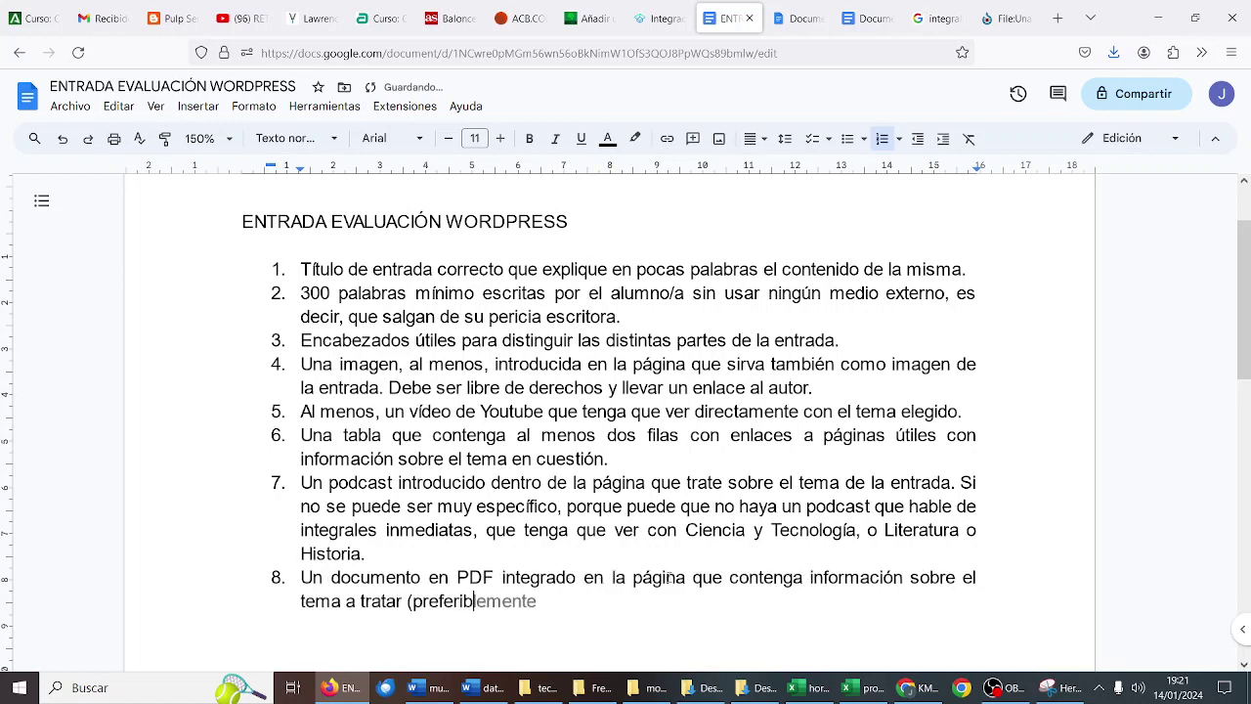
type("lemente s")
key("BackSpace")
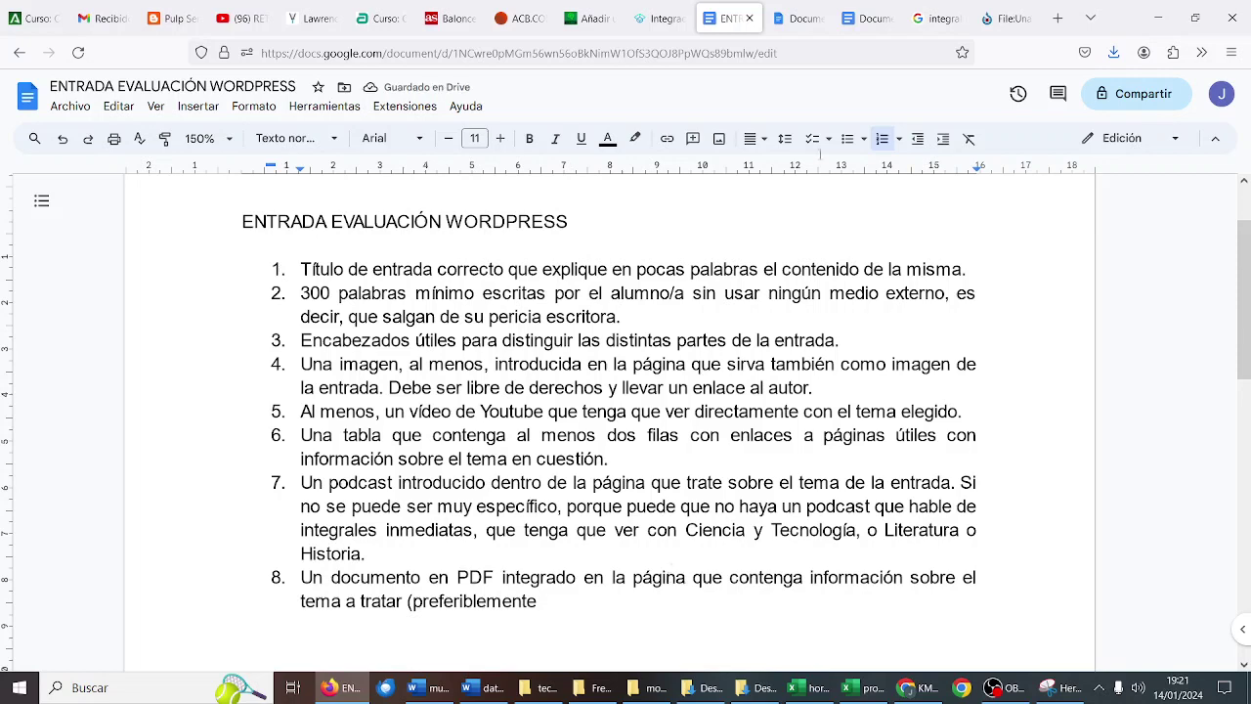
left_click(589, 17)
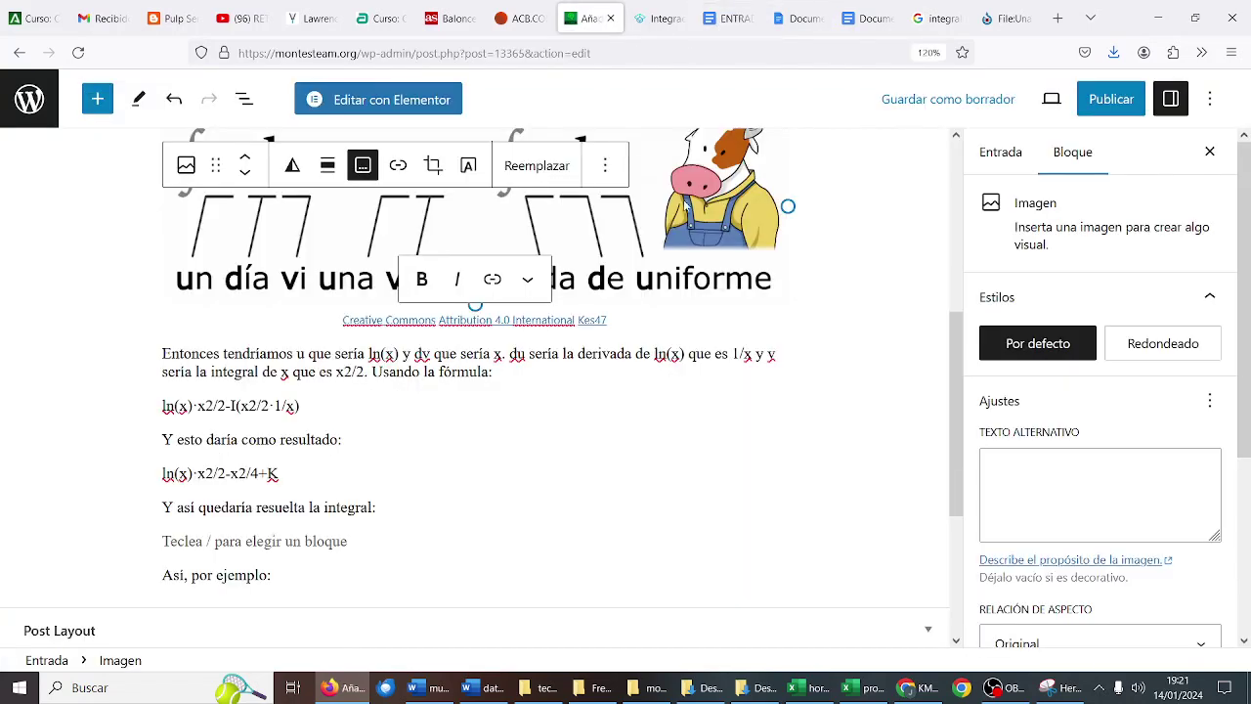
left_click(738, 23)
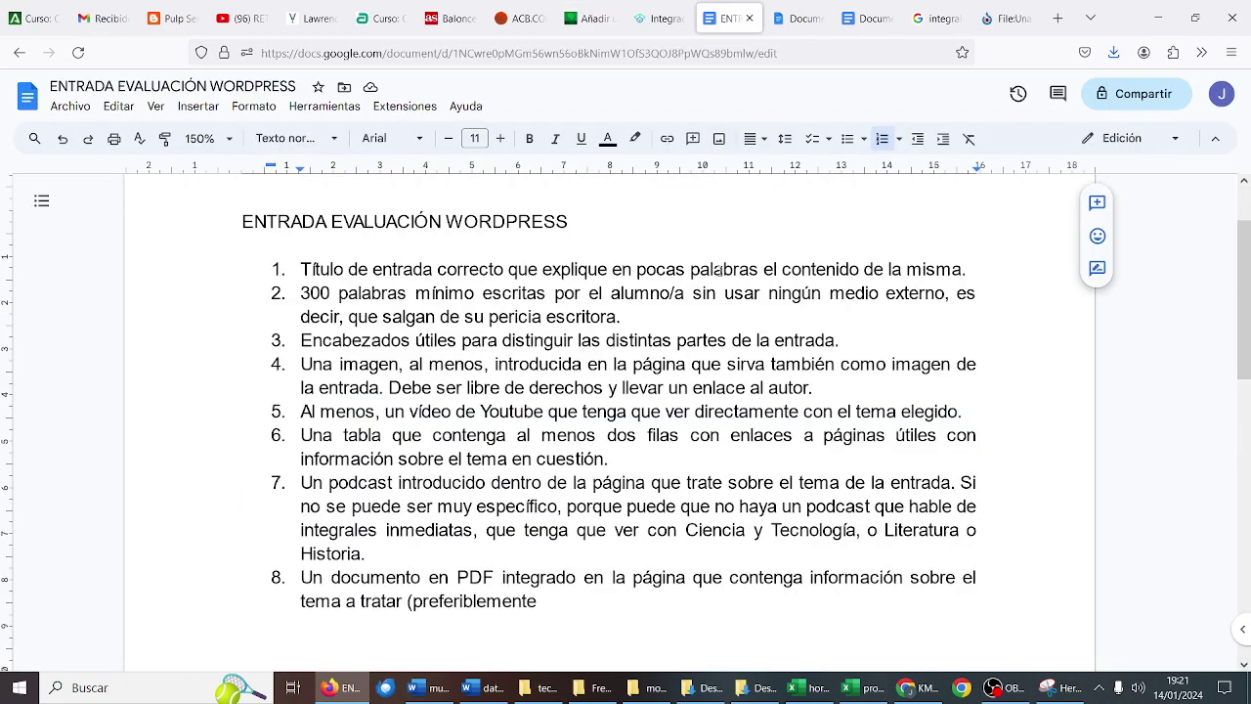
type("con licen")
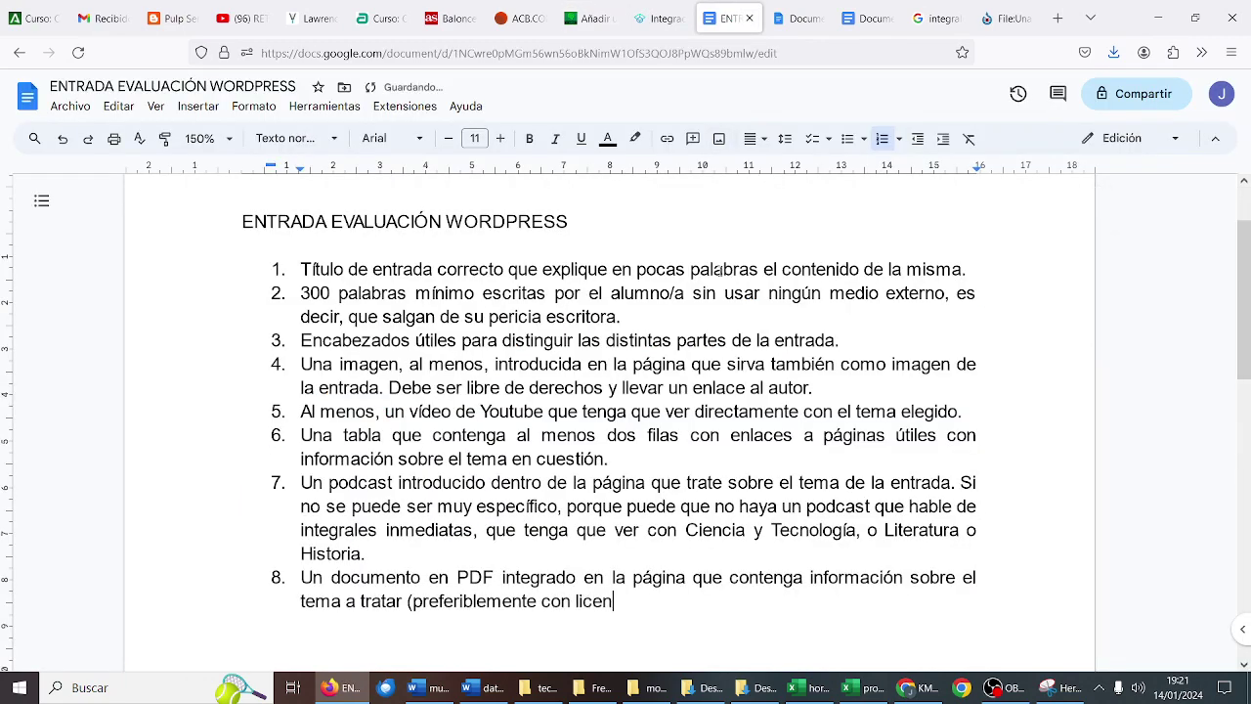
type("cia Creative ")
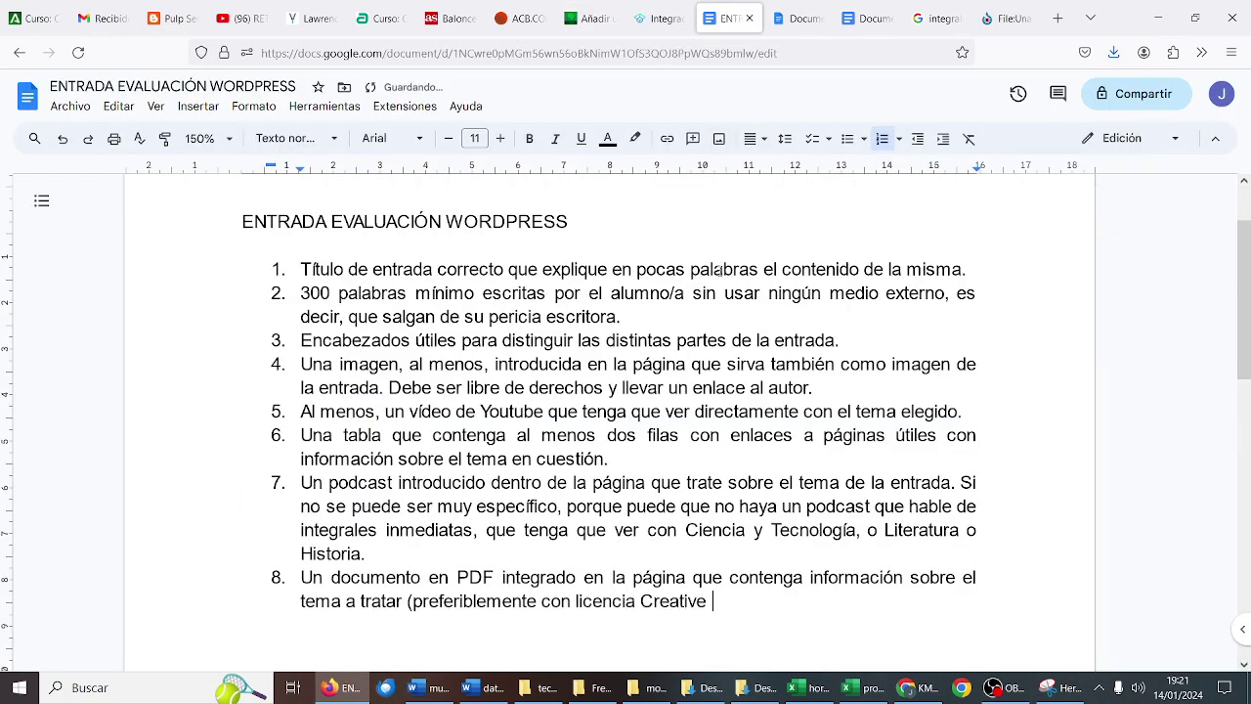
type("Commons), O U")
key("BackSpace")
key("BackSpace")
key("BackSpace")
Add the alternative "o, en su defecto, un enlace al mismo documento PDF" to the end of item 8.
type("o, en ")
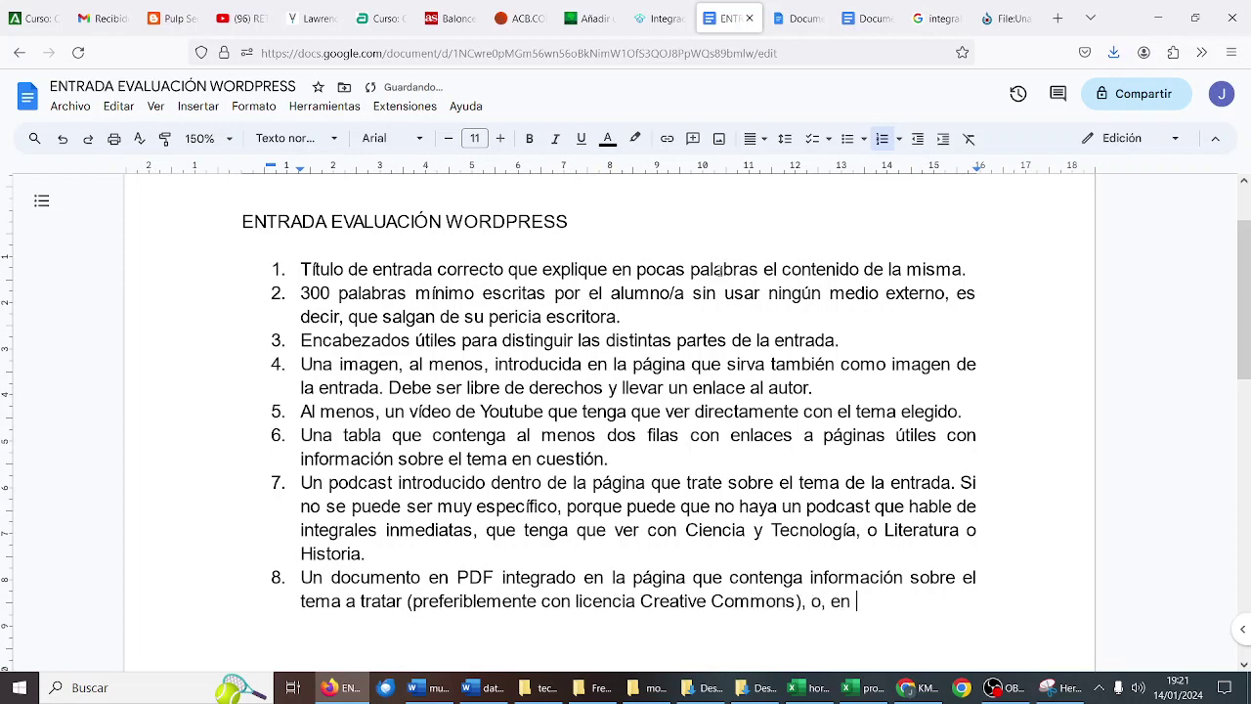
type("su defecto, un enlace a")
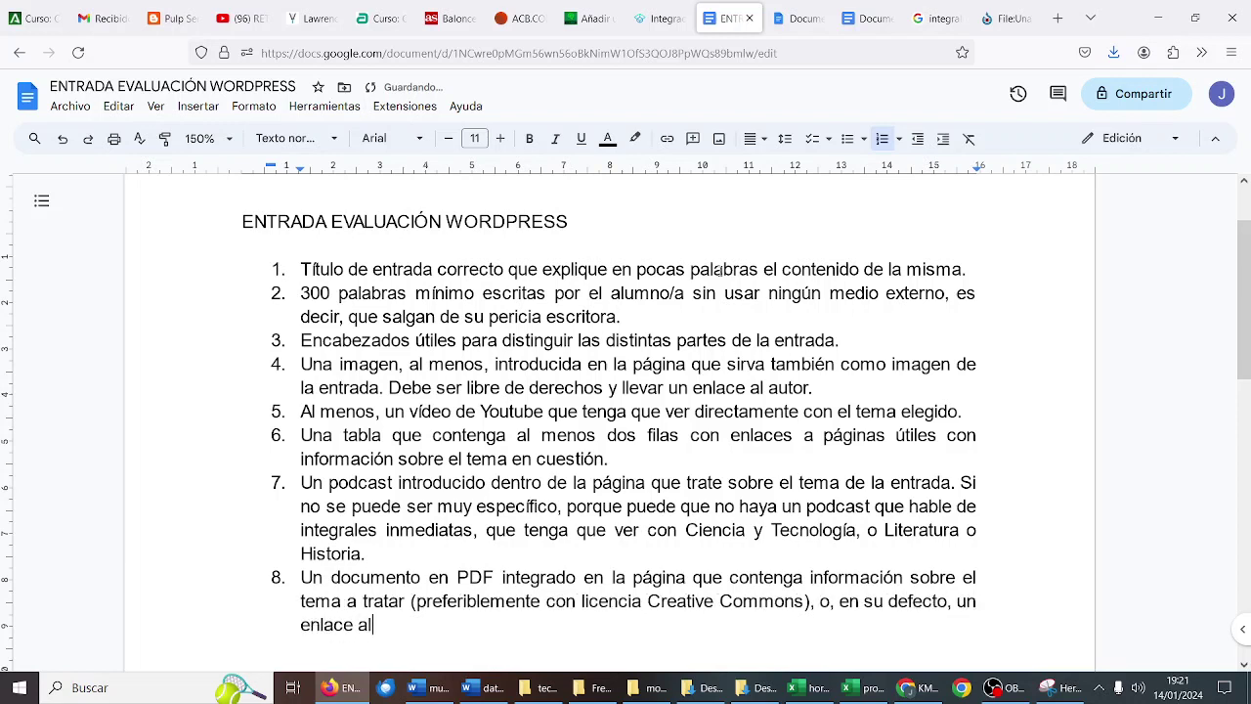
type("l mismo documento PDF")
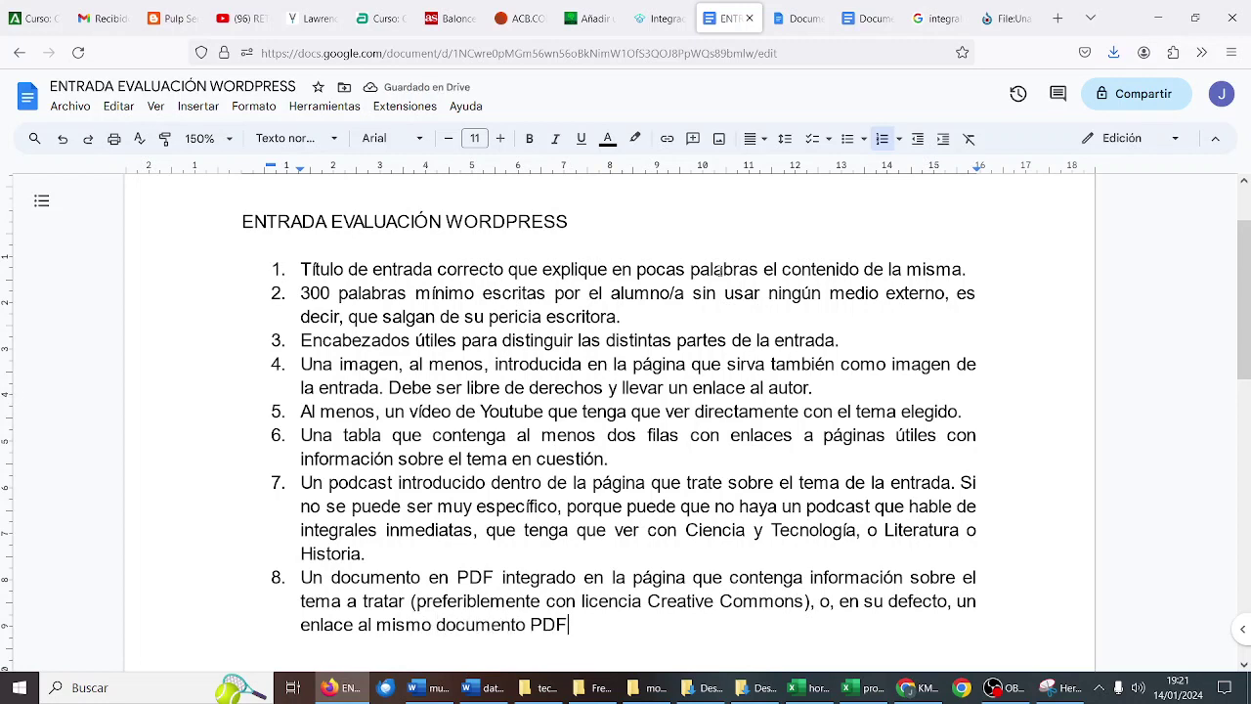
End item 8 of the requirements list with a full stop and start an empty item 9.
type(".")
key("Return")
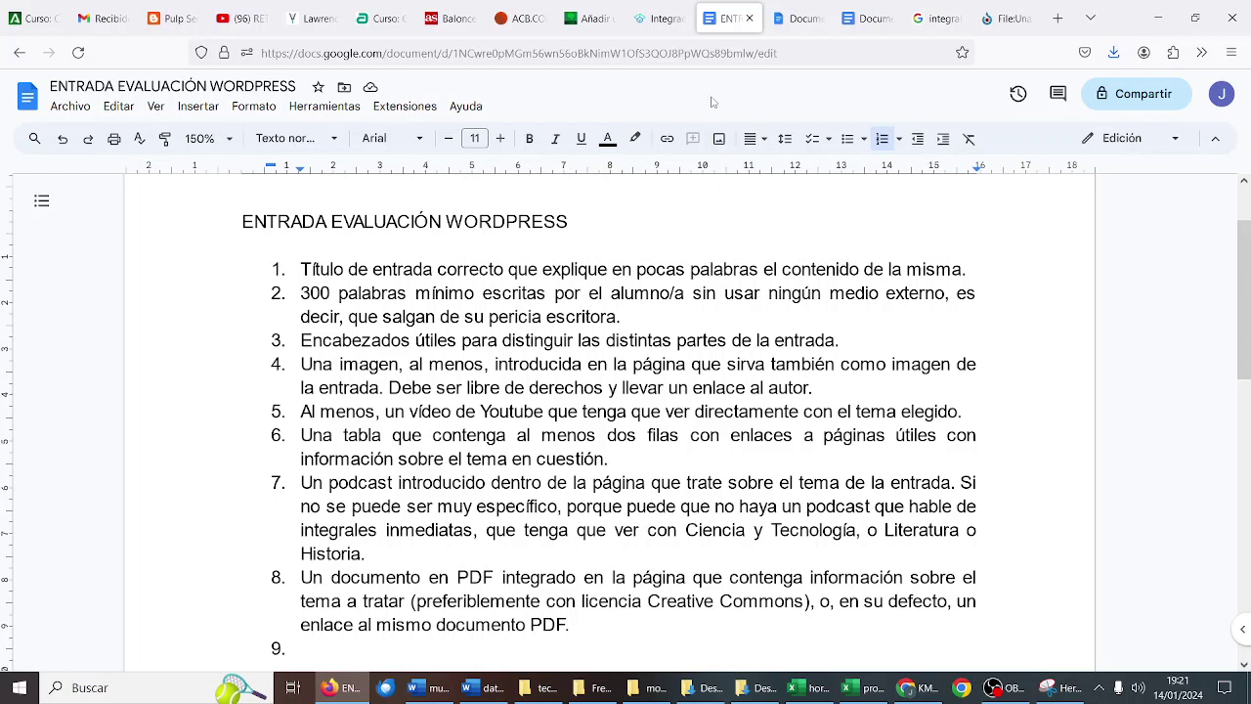
Switch to the WordPress post editor and delete the leftover paragraph "Así, por ejemplo:" at the end of the post.
left_click(593, 22)
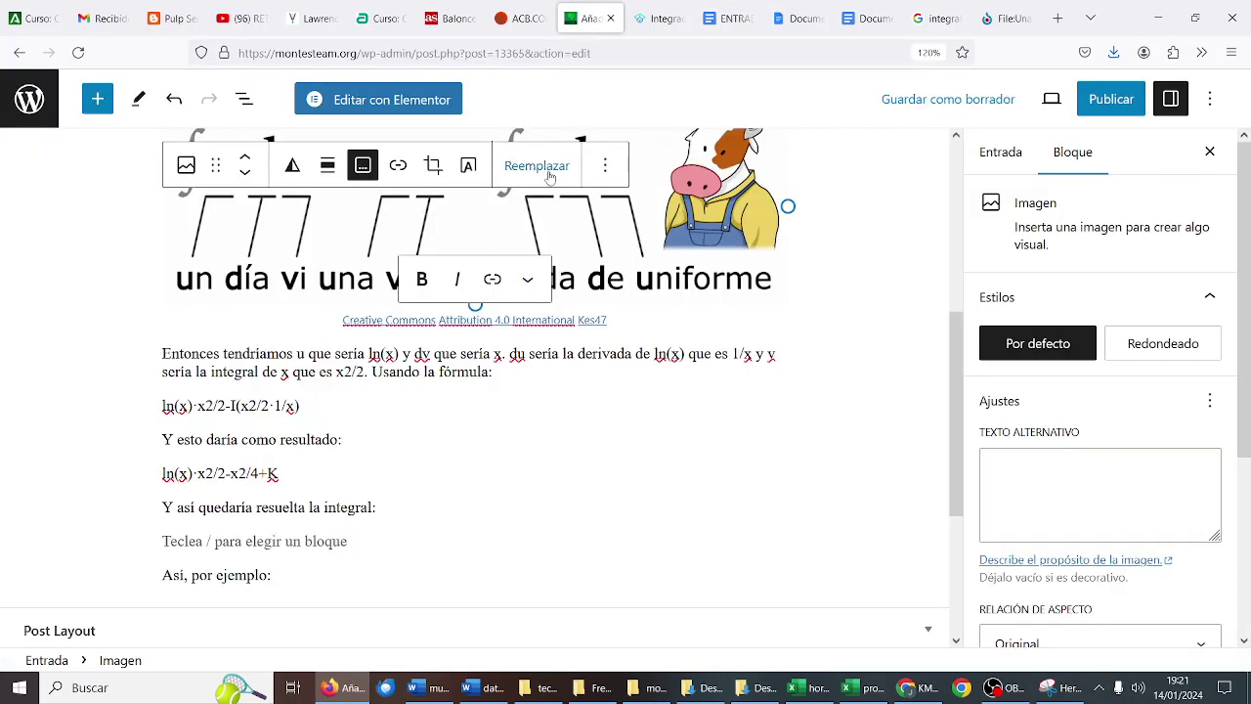
scroll(459, 404, "down", 3)
scroll(458, 404, "up", 1)
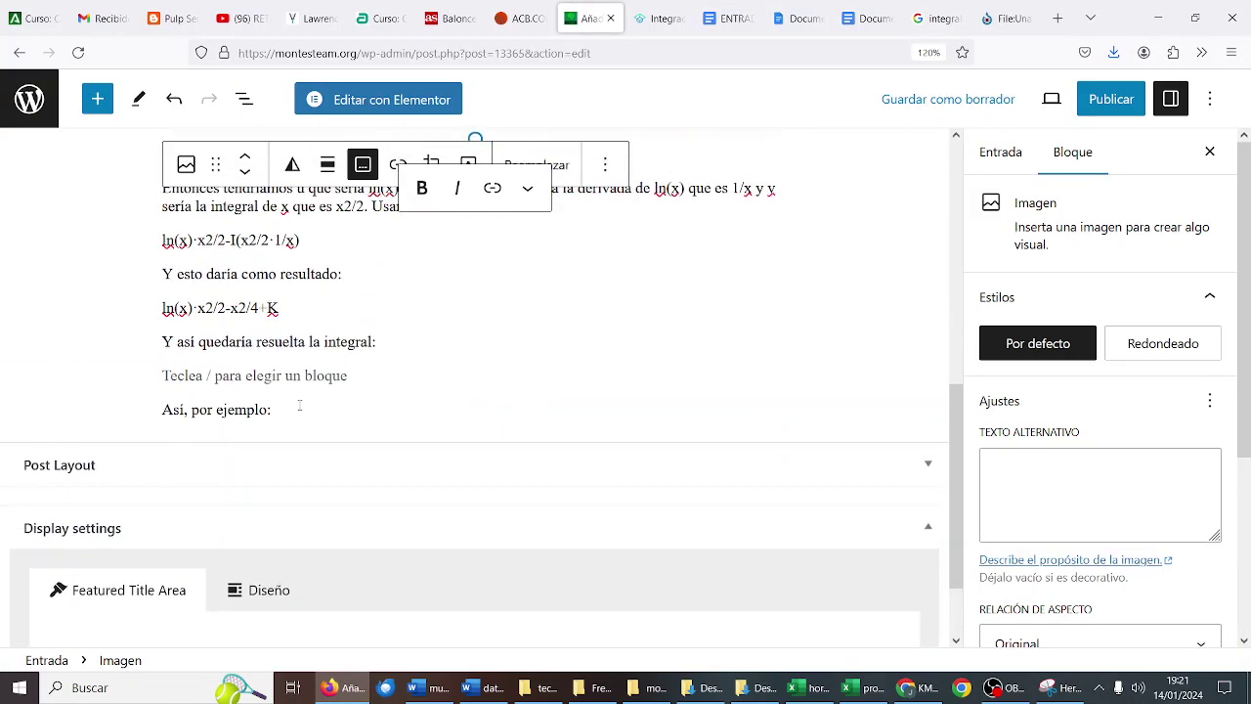
left_click_drag(333, 408, 156, 377)
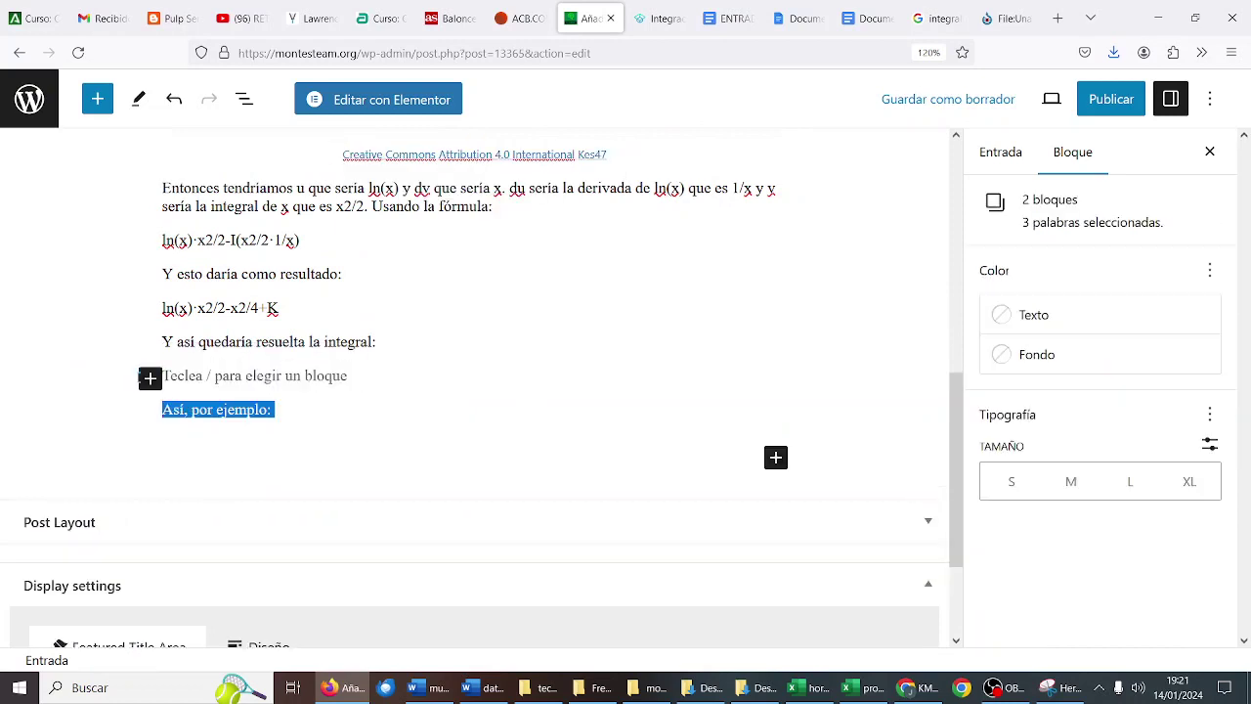
left_click(300, 416)
left_click_drag(300, 415, 304, 390)
key("BackSpace")
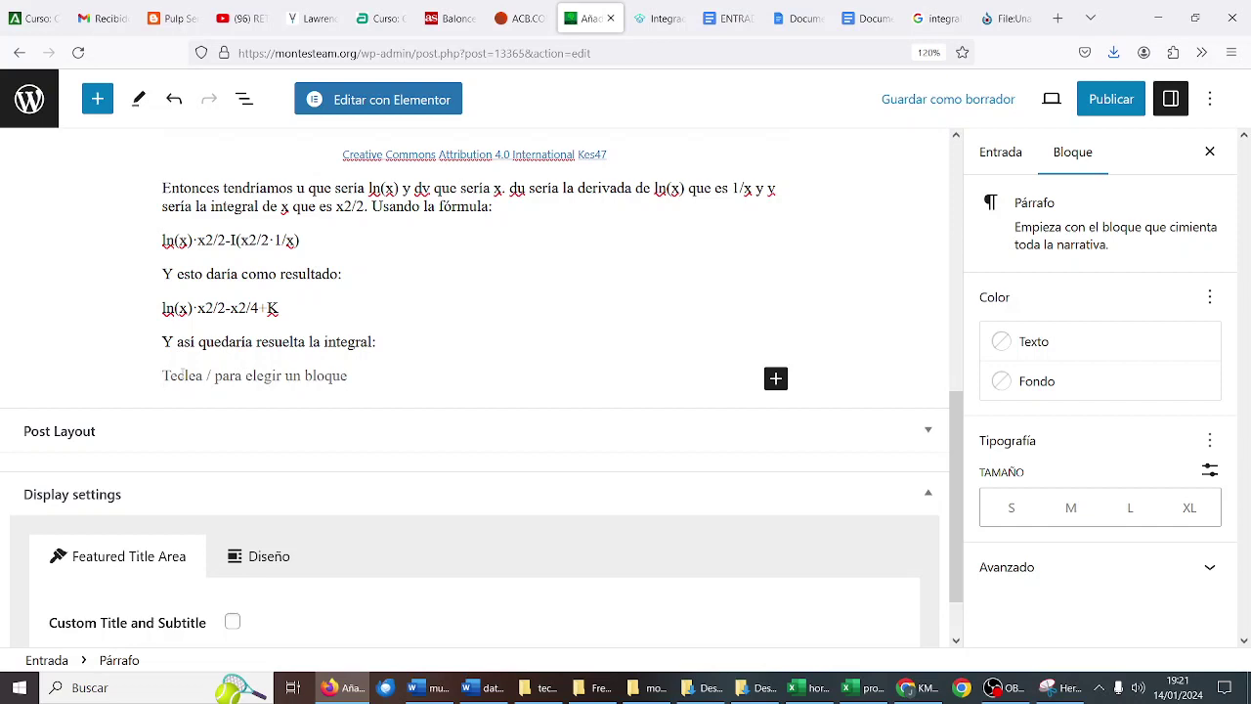
Search Google for "resolucion de integrales online" in a new browser tab.
left_click(1058, 18)
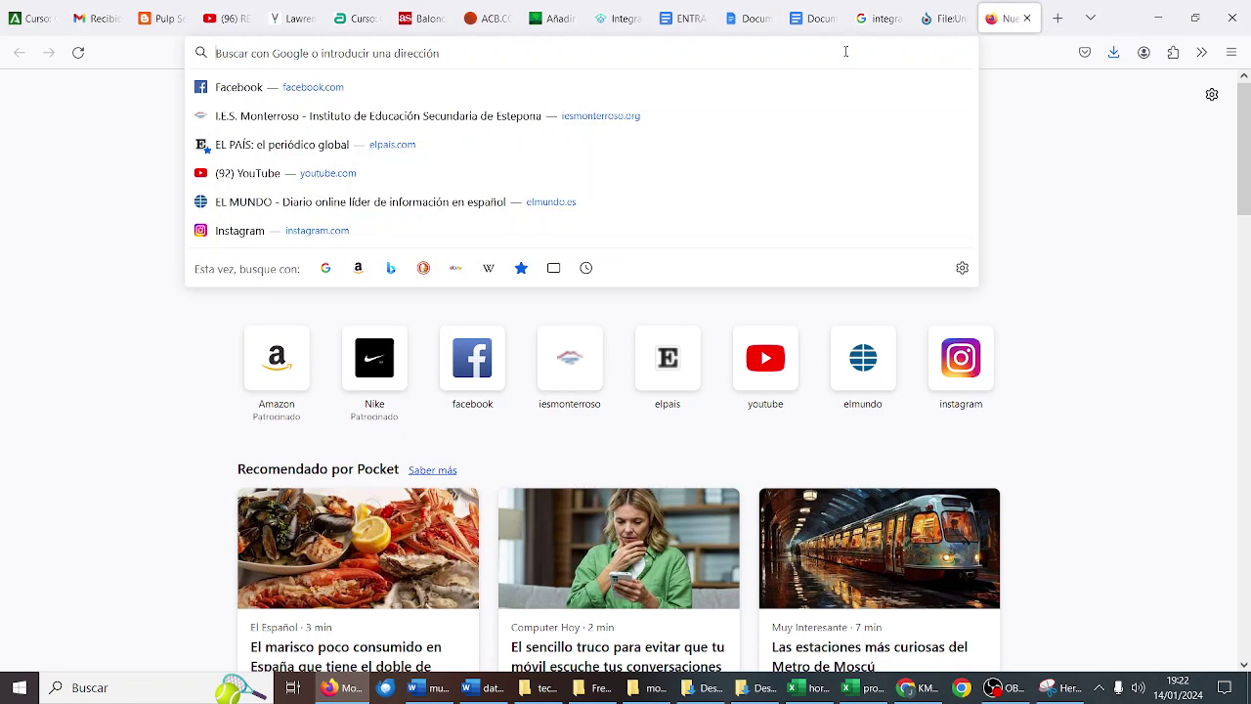
type("resoluci")
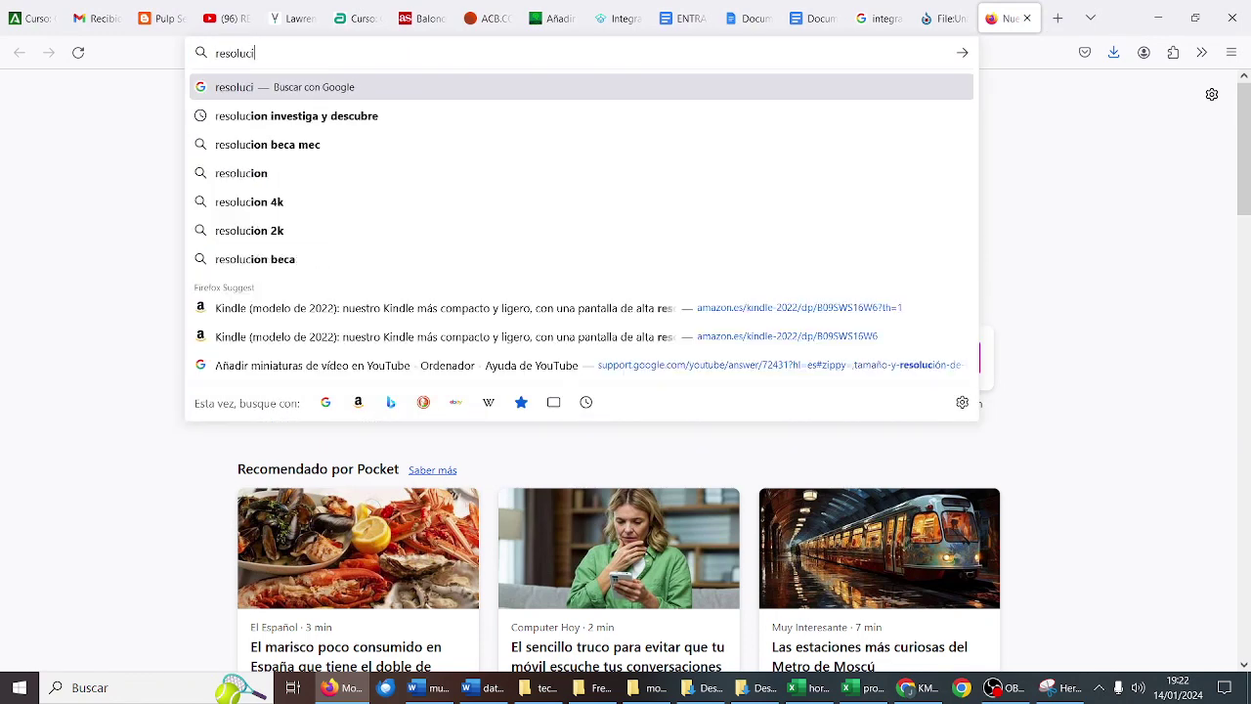
type("on de integrales online")
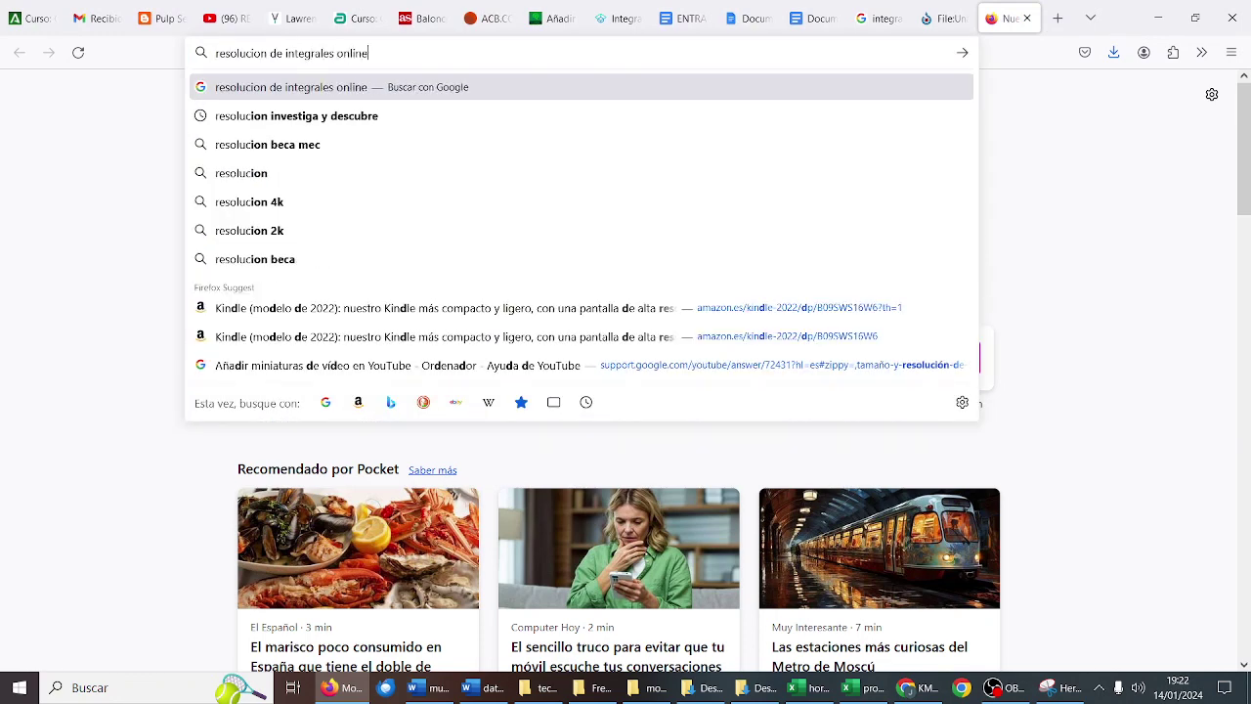
key("Return")
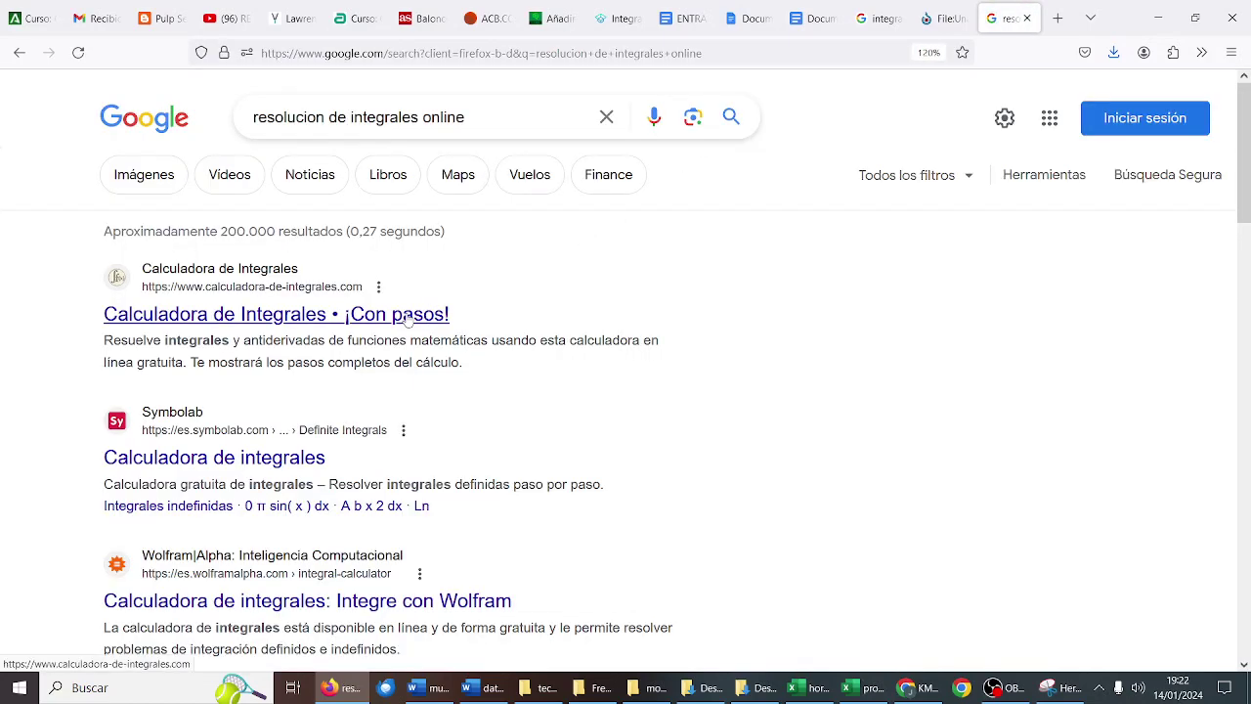
Open the Calculadora de Integrales search result, accept its consent notice and replace the sample function with x.
left_click(407, 316)
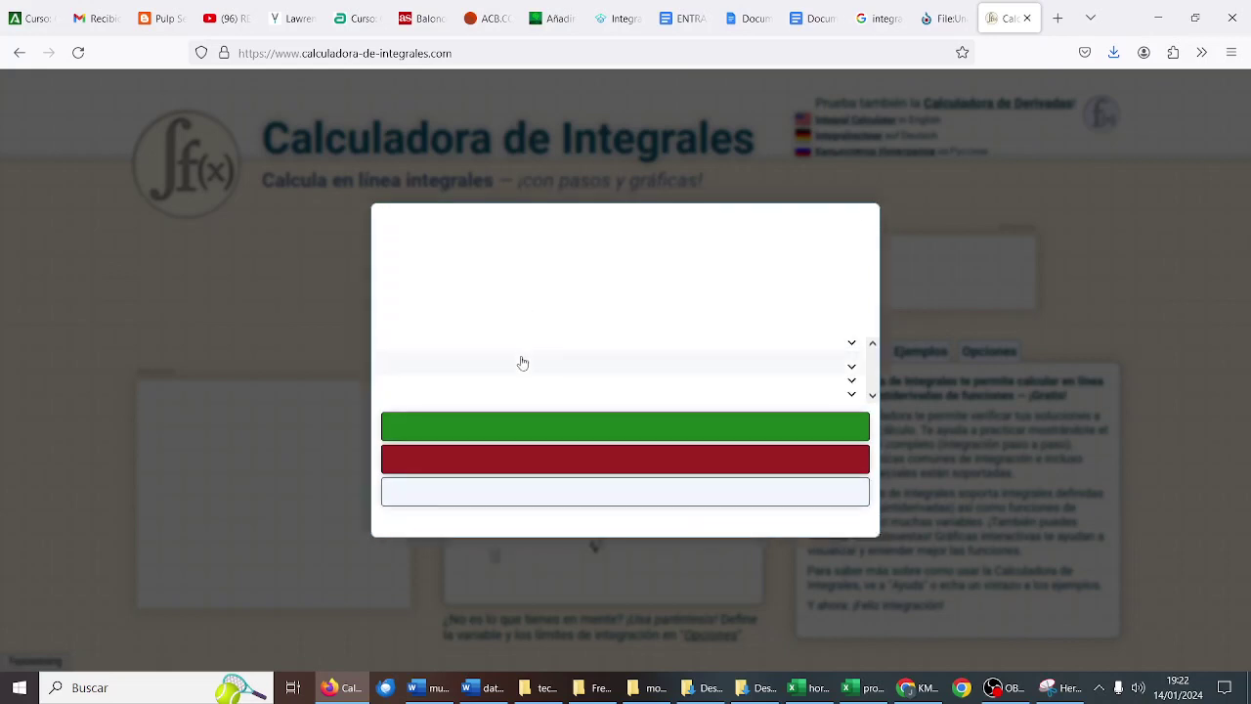
left_click(559, 422)
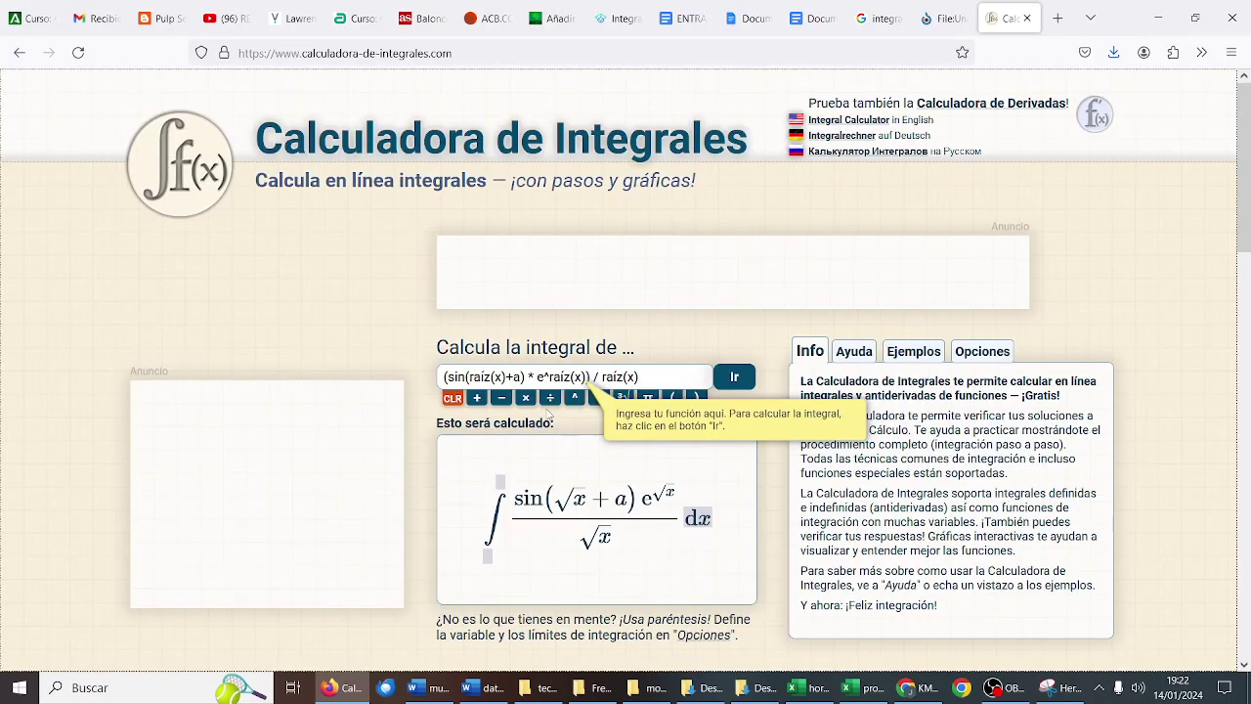
left_click_drag(642, 377, 391, 378)
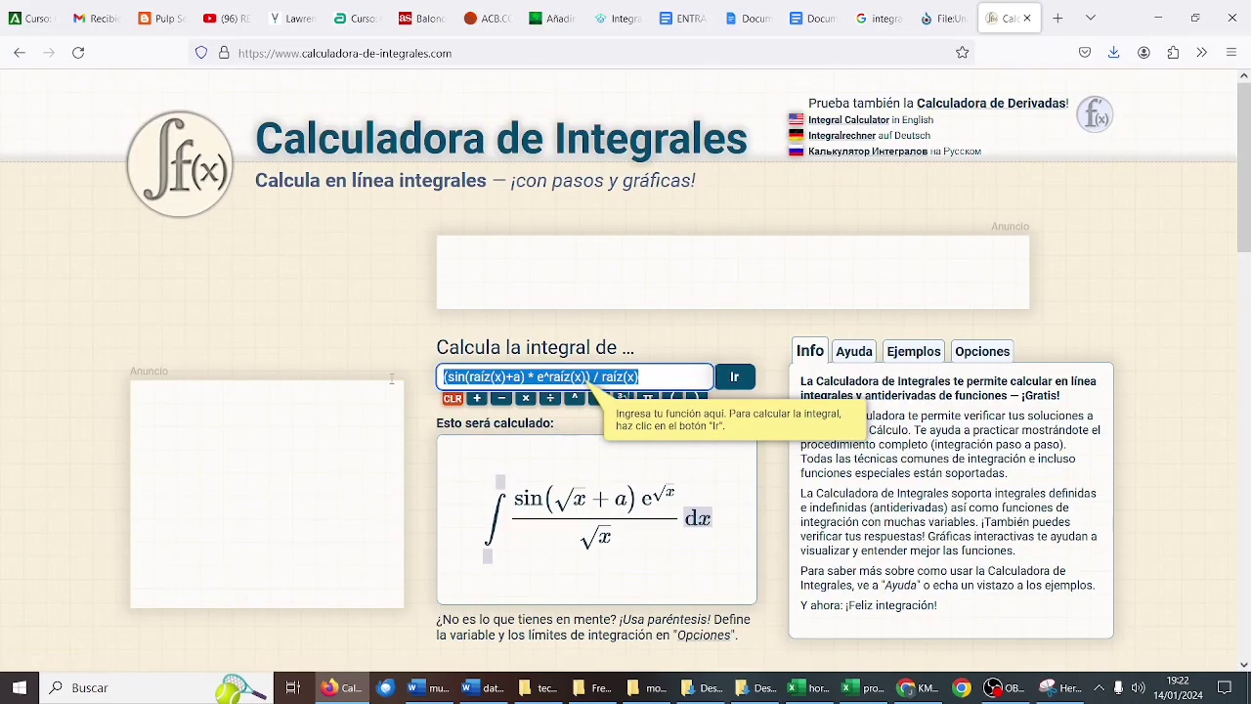
key("BackSpace")
type("x")
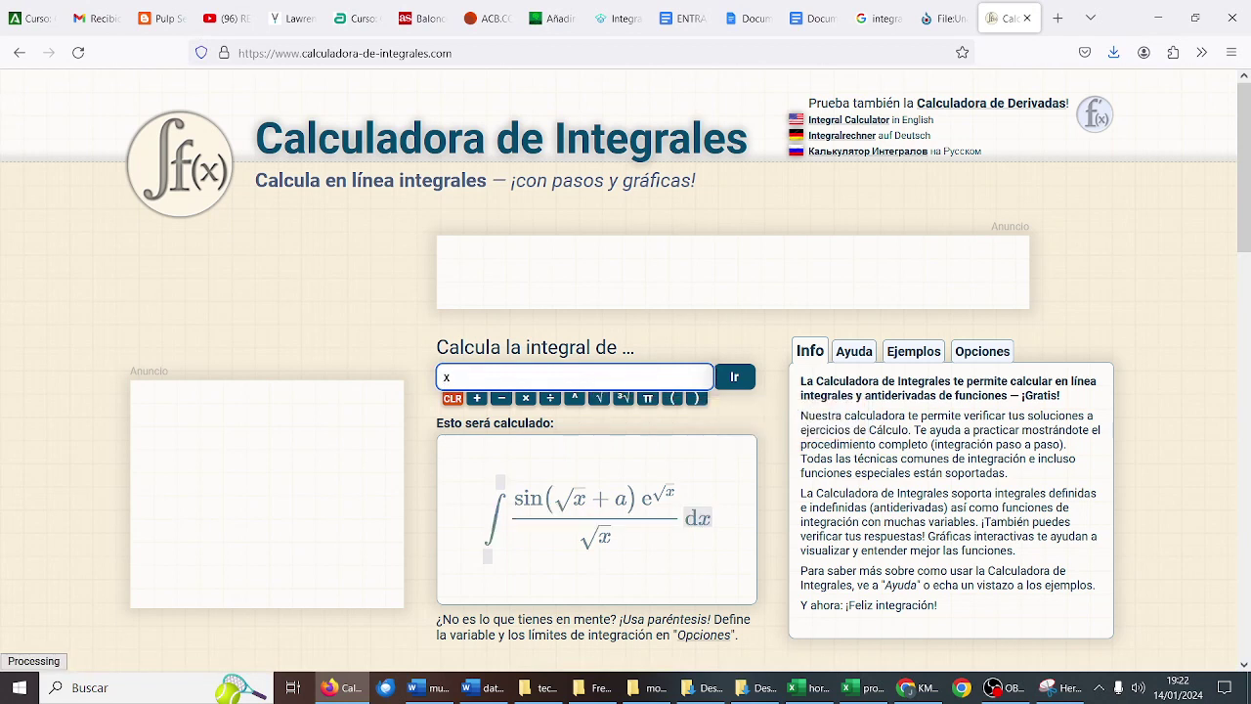
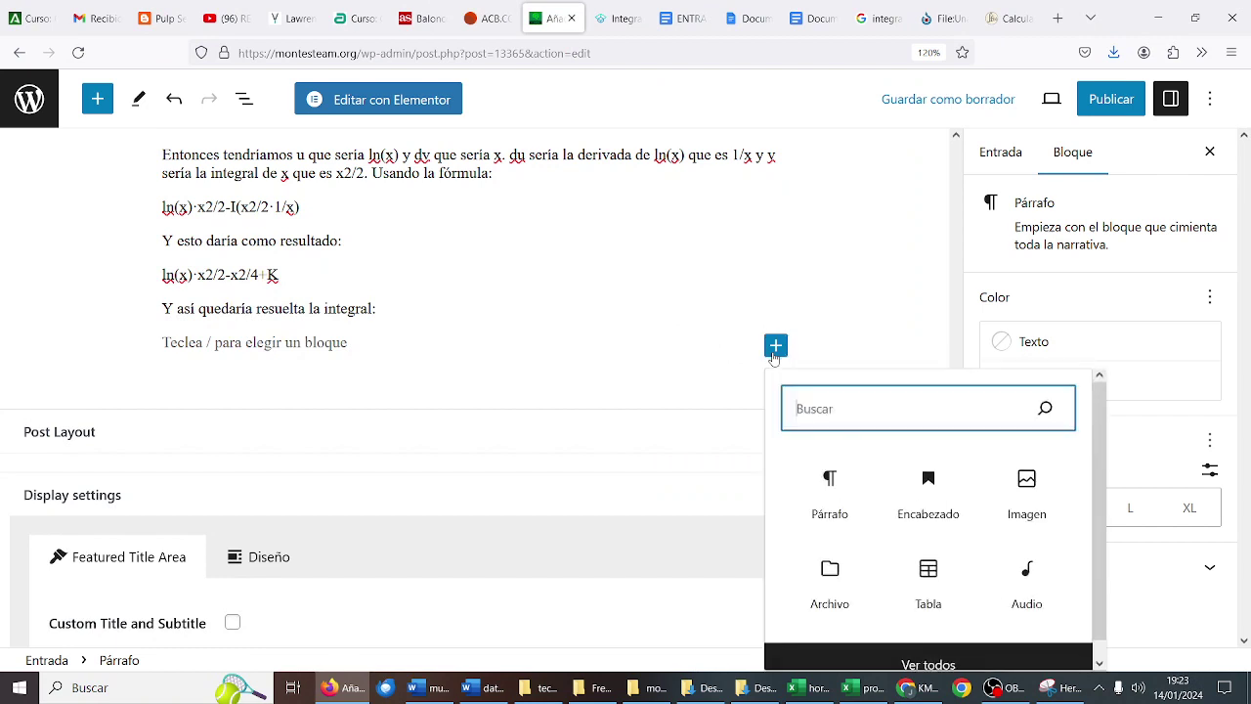
Insert an image block at the end of the WordPress post, upload the screenshot of the solved integral and centre it.
left_click(1017, 494)
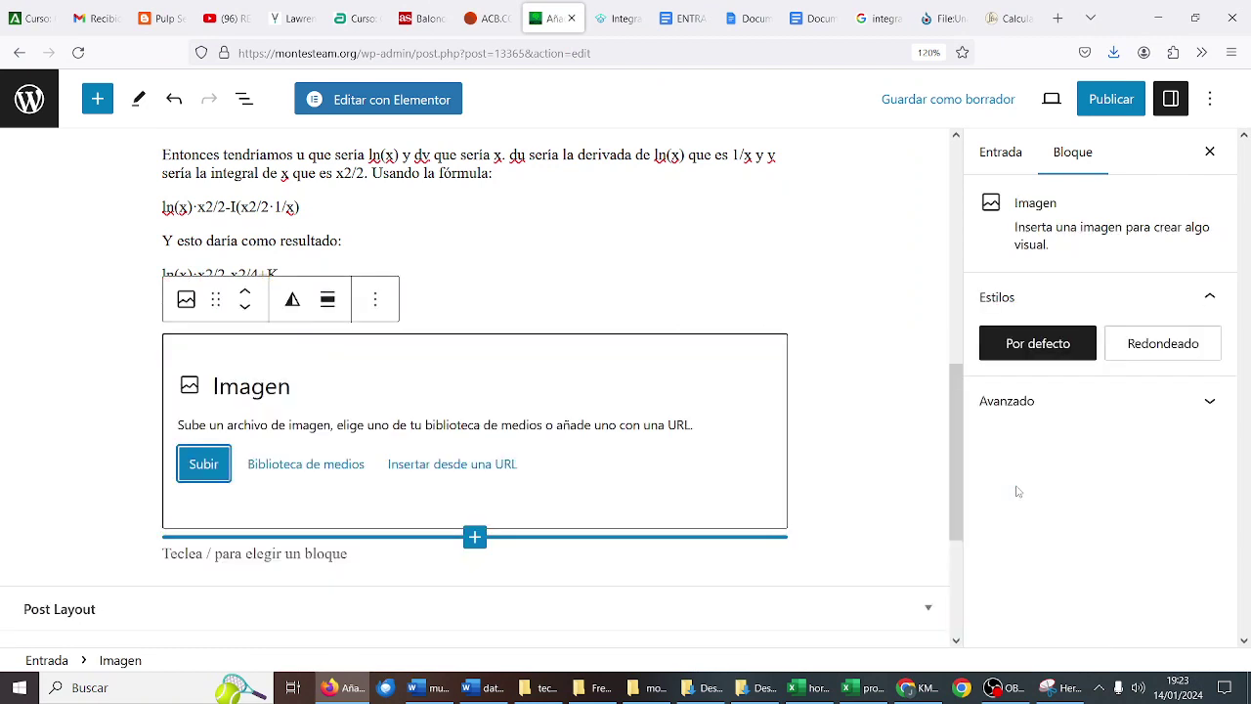
left_click(225, 463)
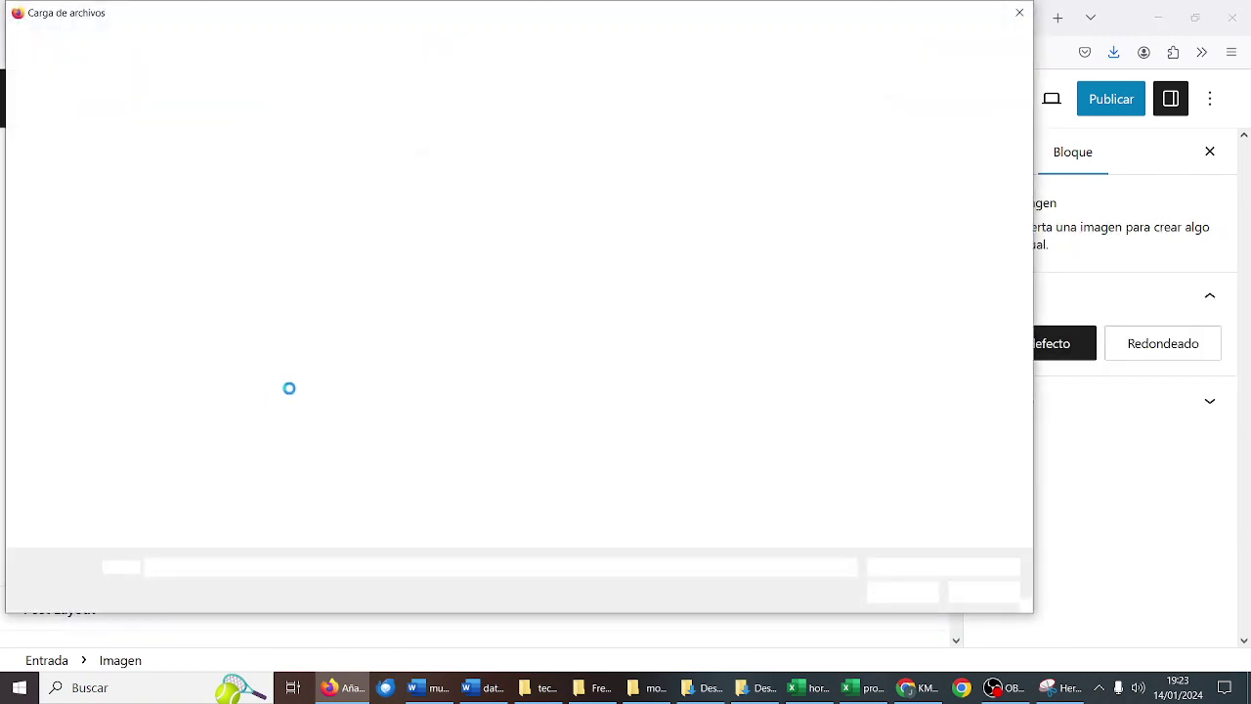
double_click(278, 132)
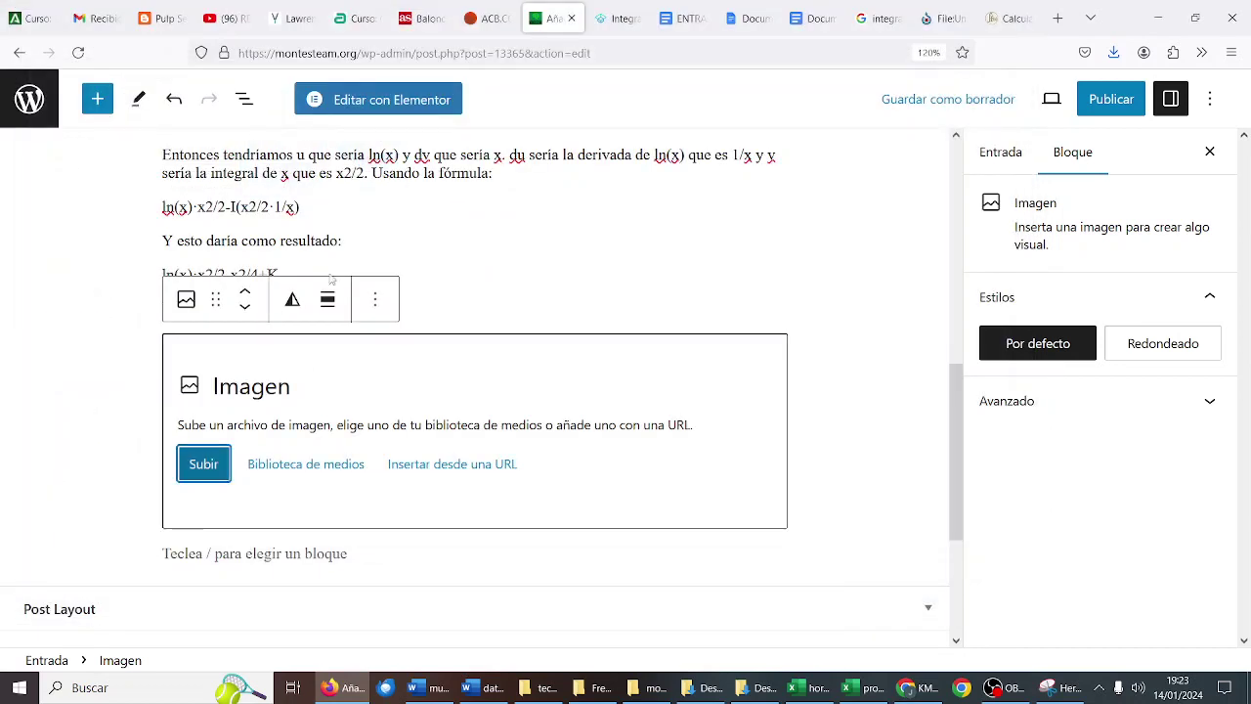
scroll(421, 349, "down", 1)
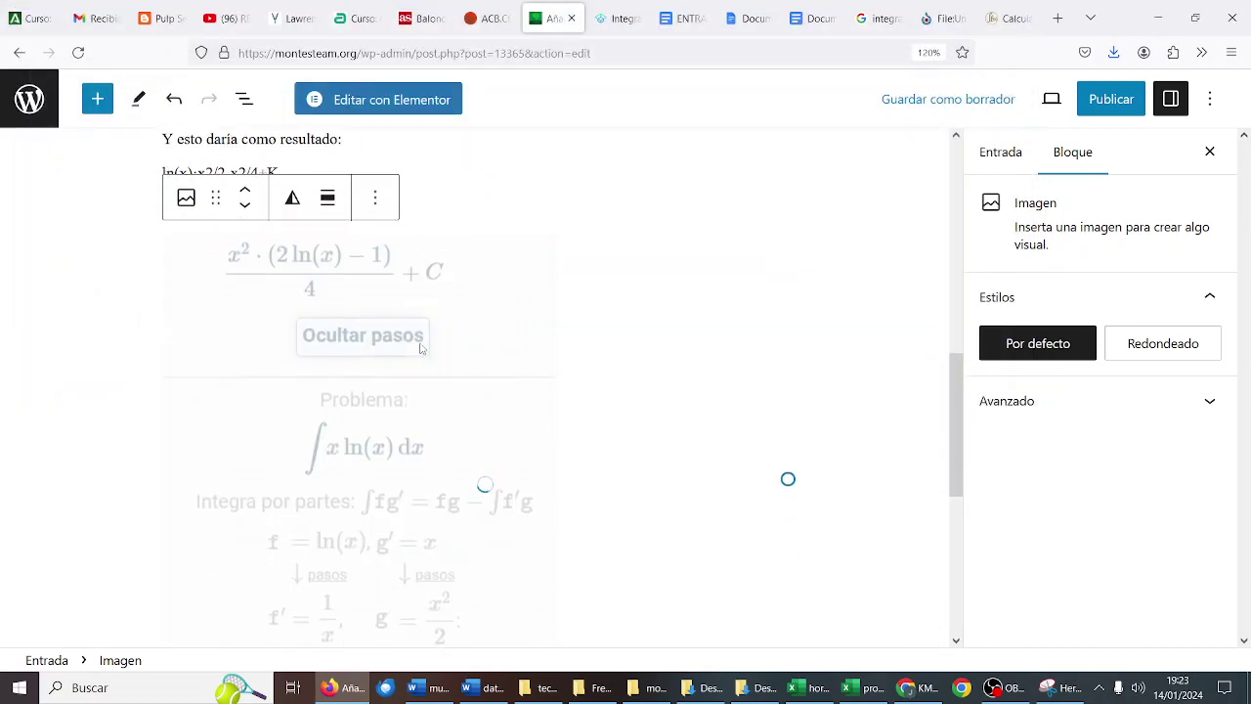
scroll(420, 349, "down", 3)
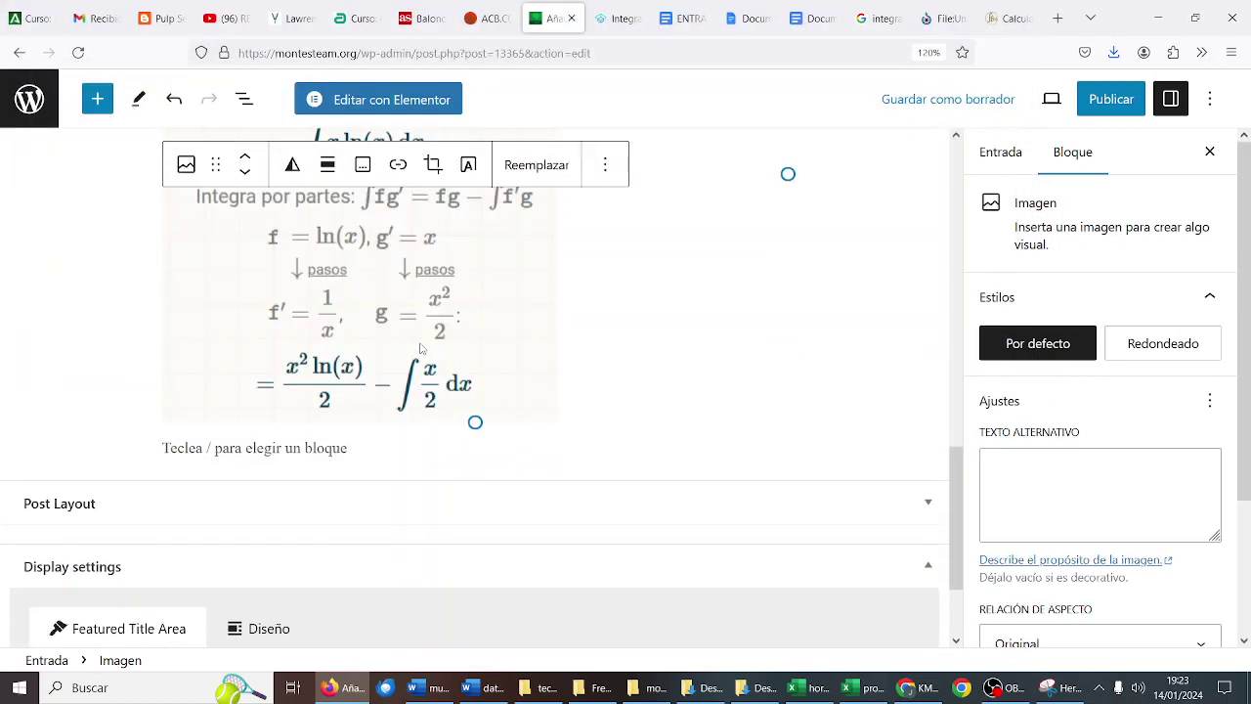
left_click(329, 176)
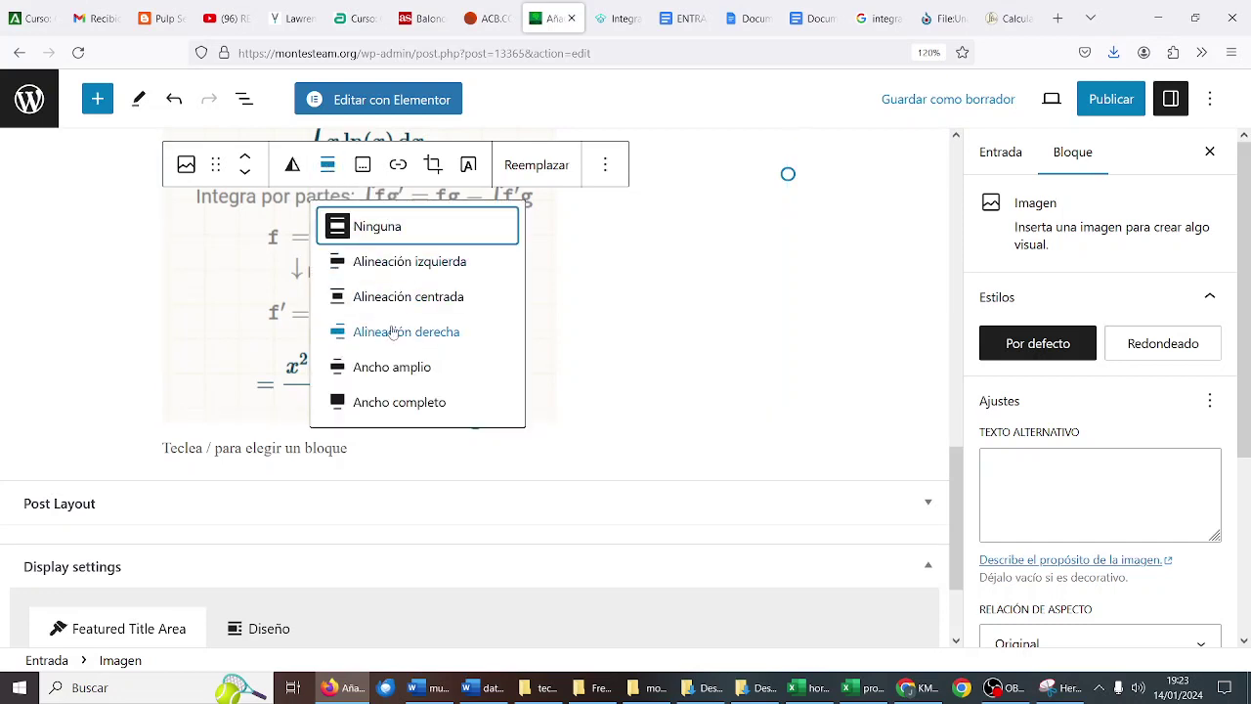
left_click(401, 296)
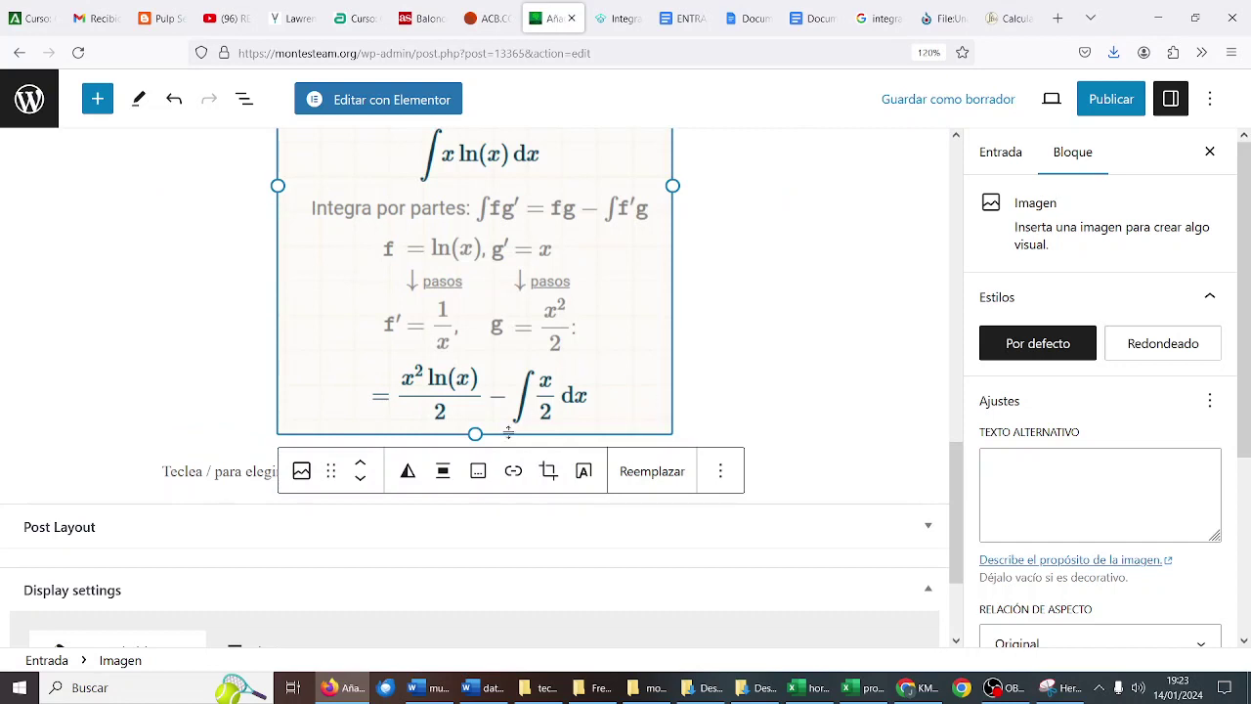
left_click(478, 472)
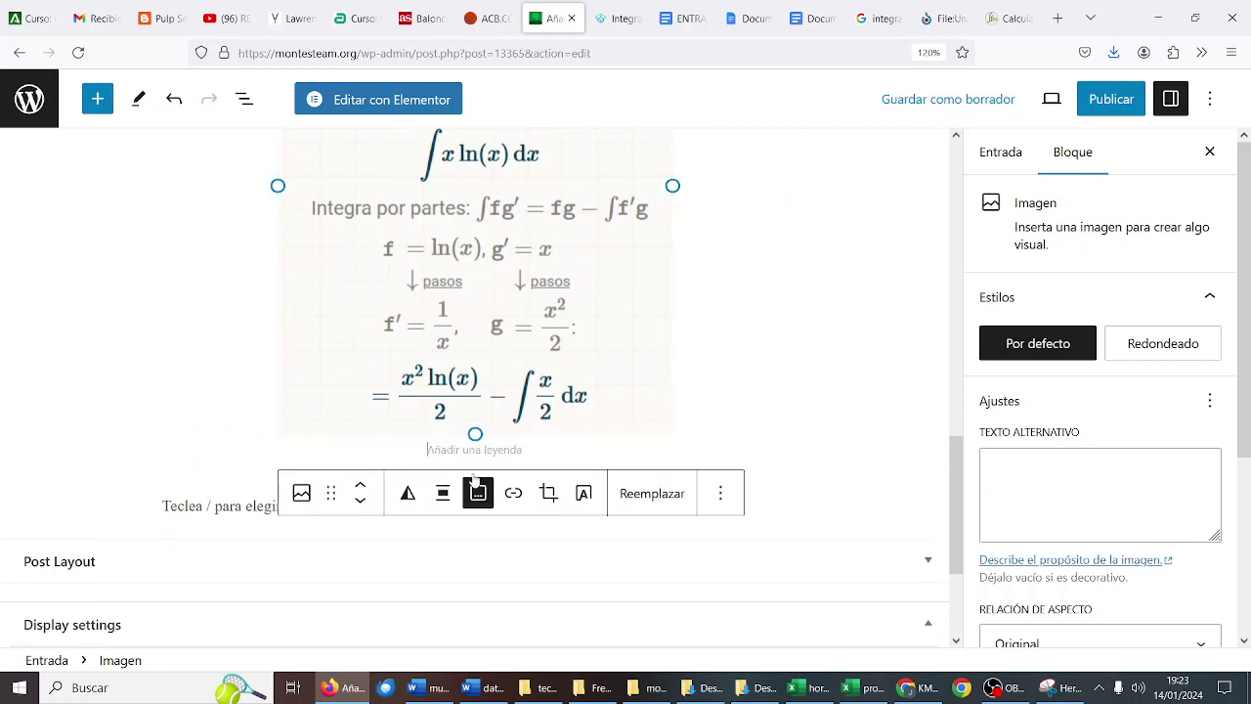
left_click(1017, 20)
left_click(434, 57)
key("ctrl+c")
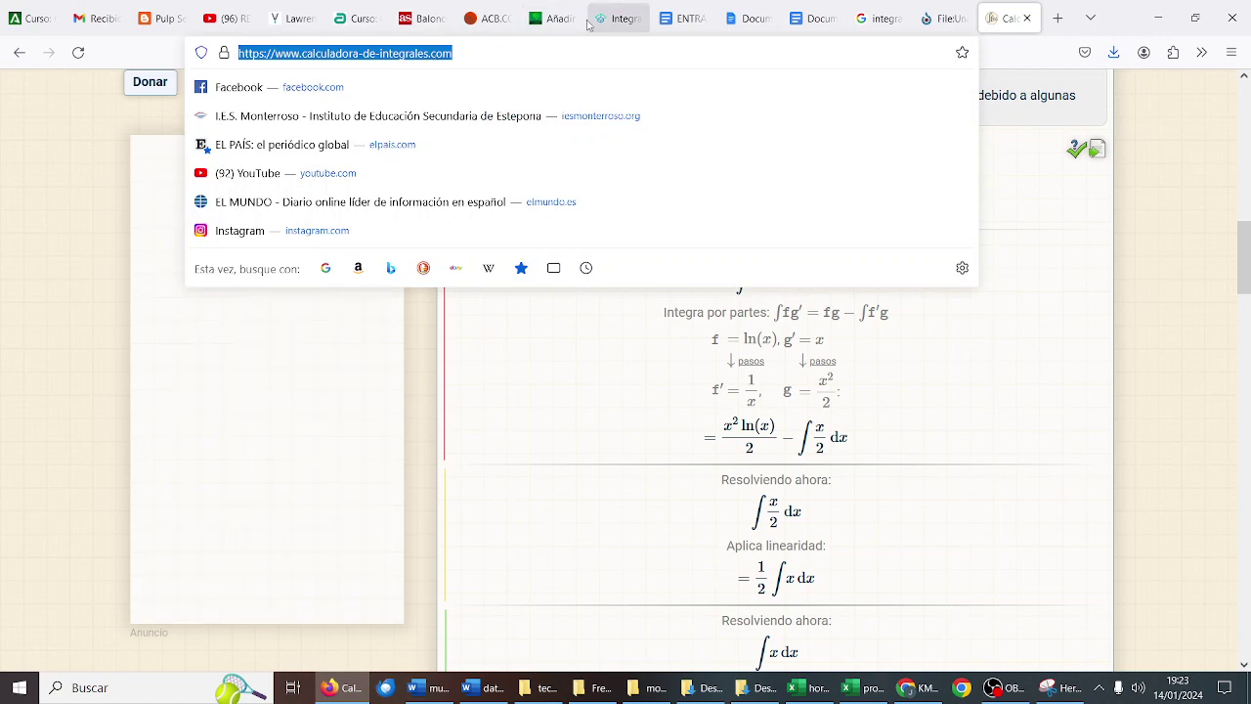
left_click(551, 20)
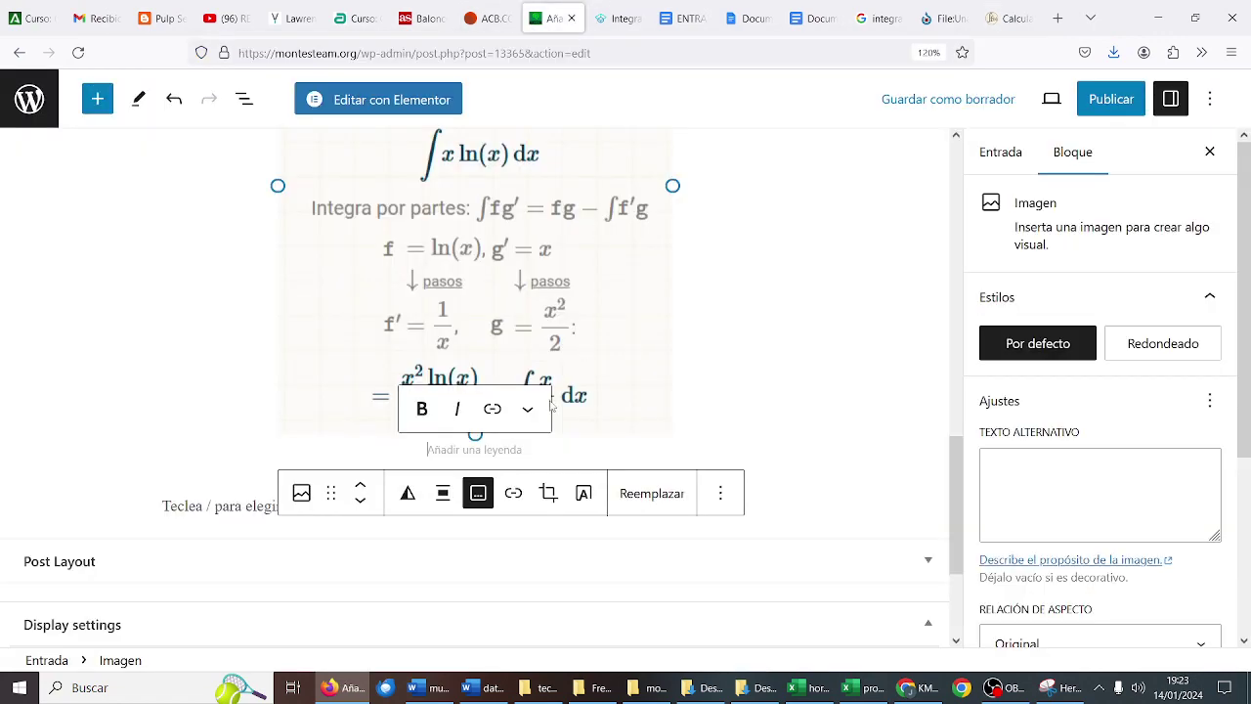
scroll(526, 441, "down", 2)
key("ctrl+v")
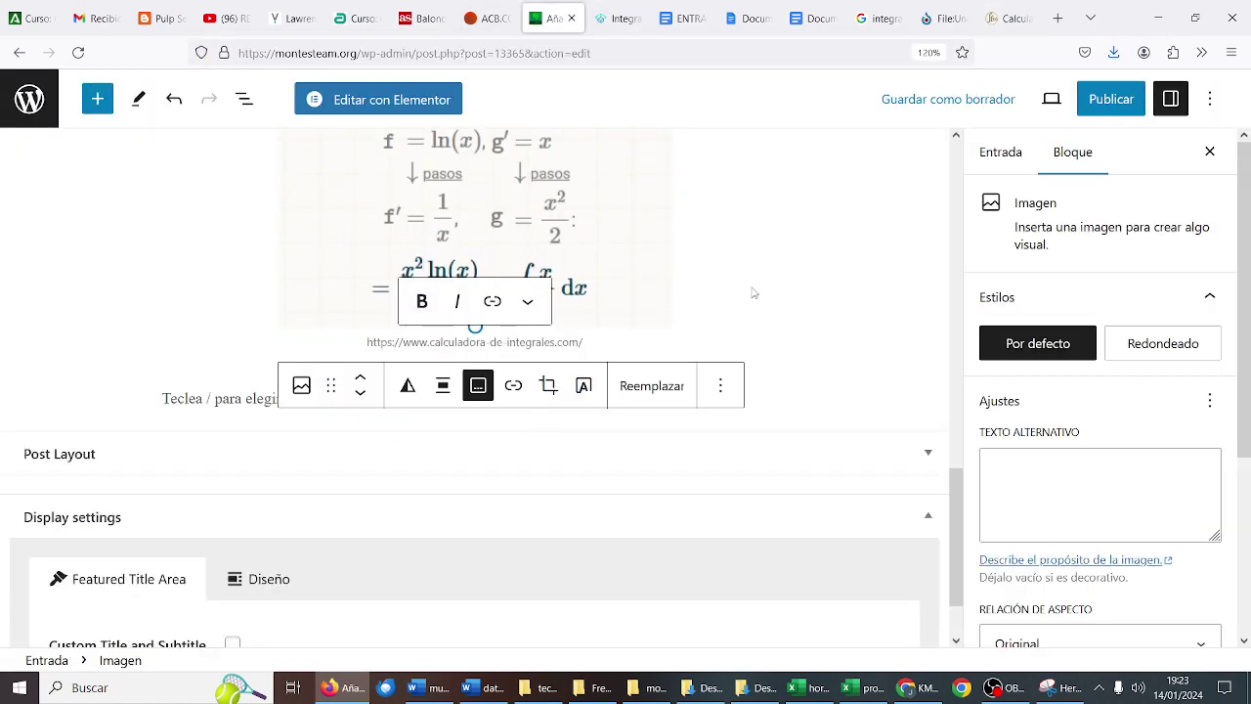
Add an H2 heading "Vídeo" below the captioned image and place the cursor in the empty paragraph under it.
left_click(259, 398)
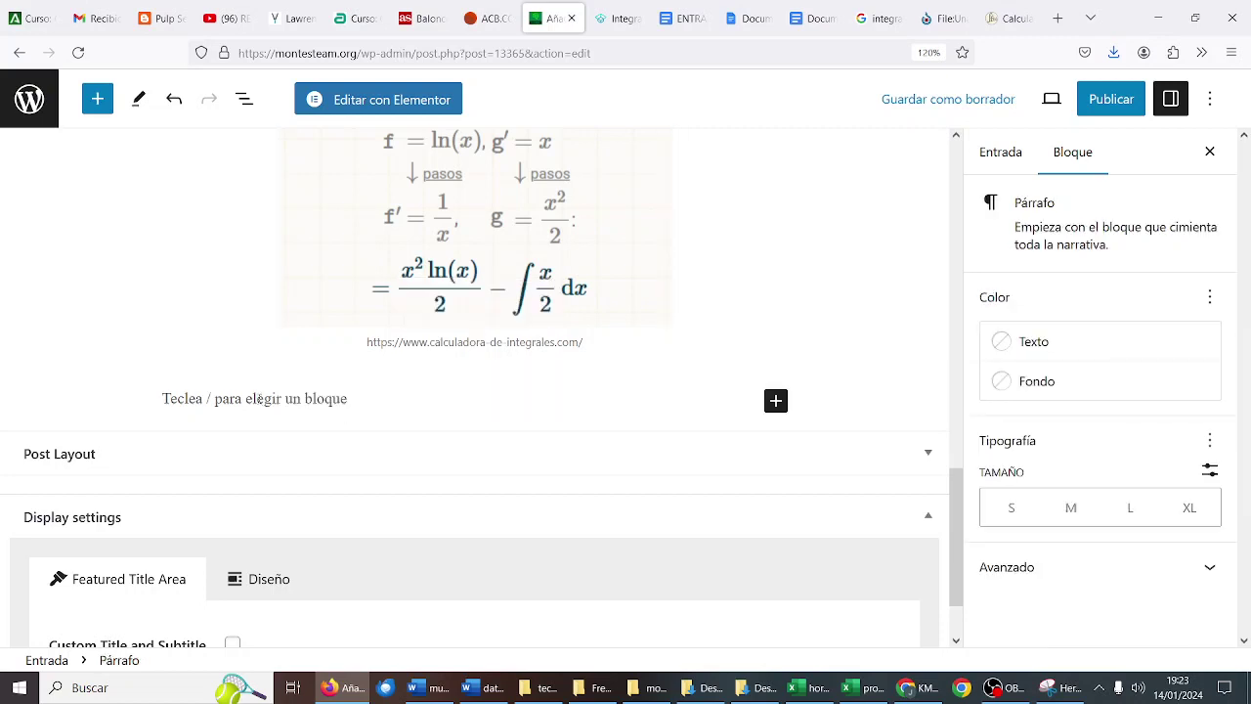
type("Video")
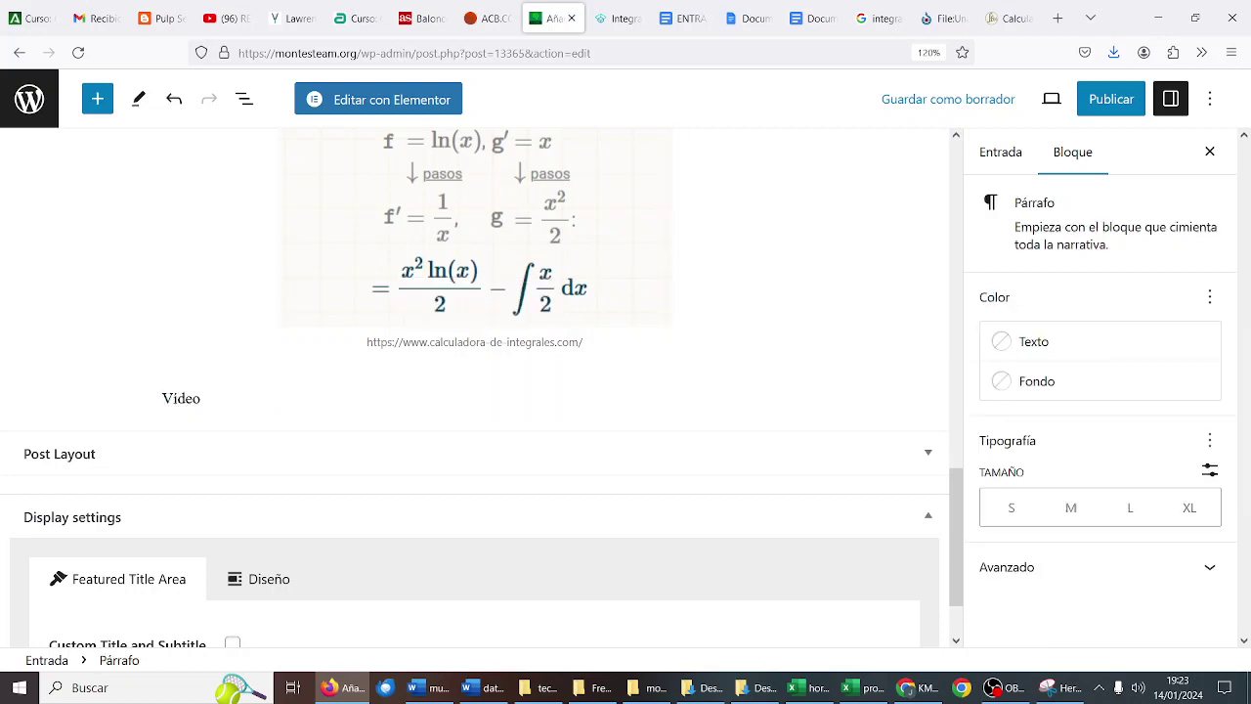
key("Return")
double_click(180, 364)
right_click(180, 364)
key("Escape")
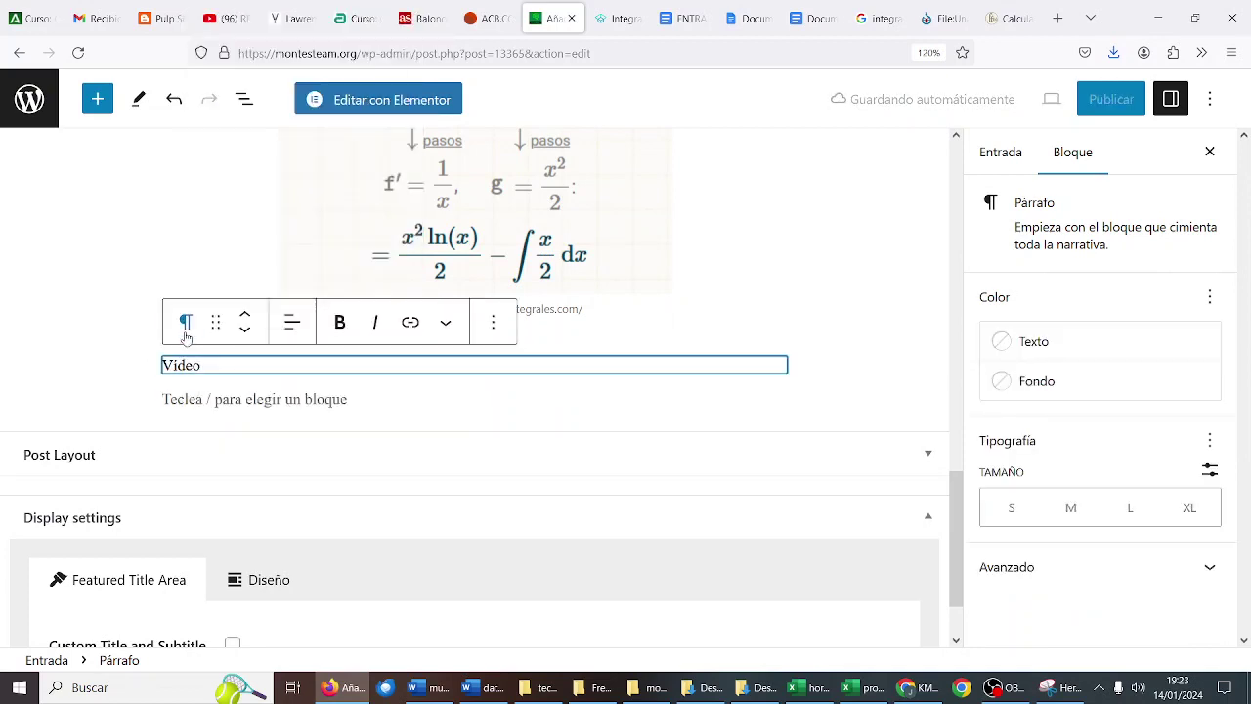
left_click(185, 323)
left_click(239, 414)
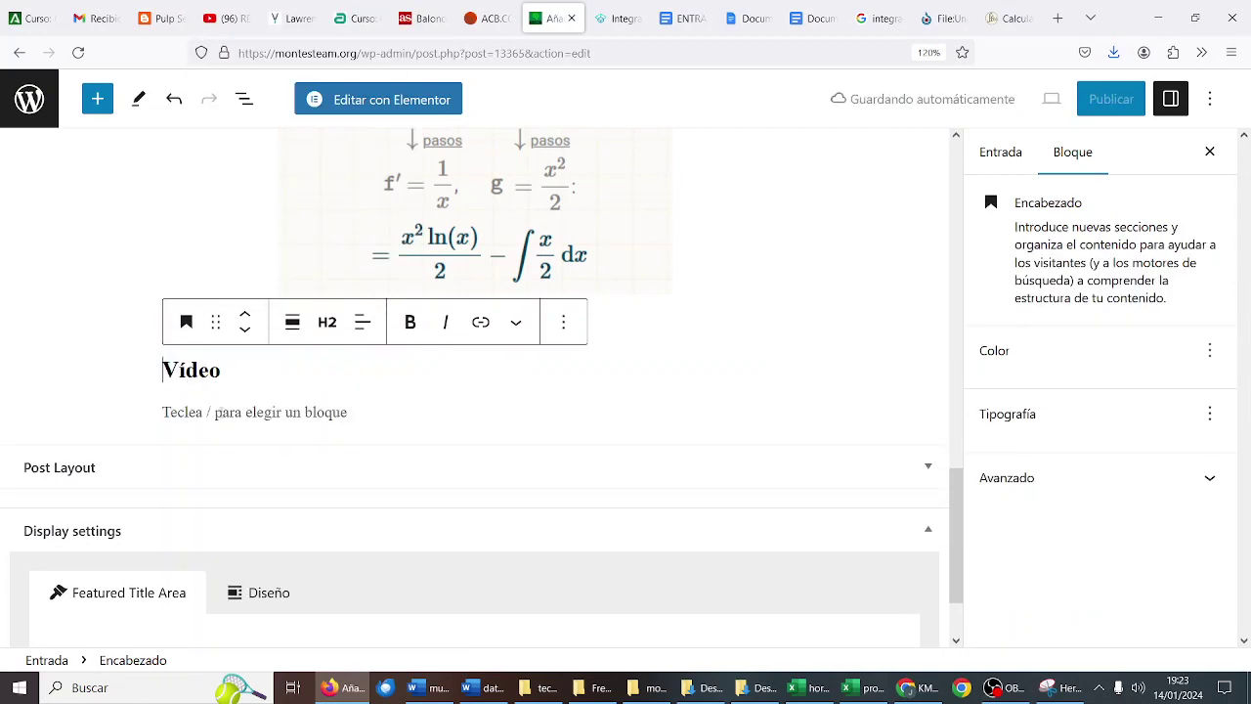
key("Down")
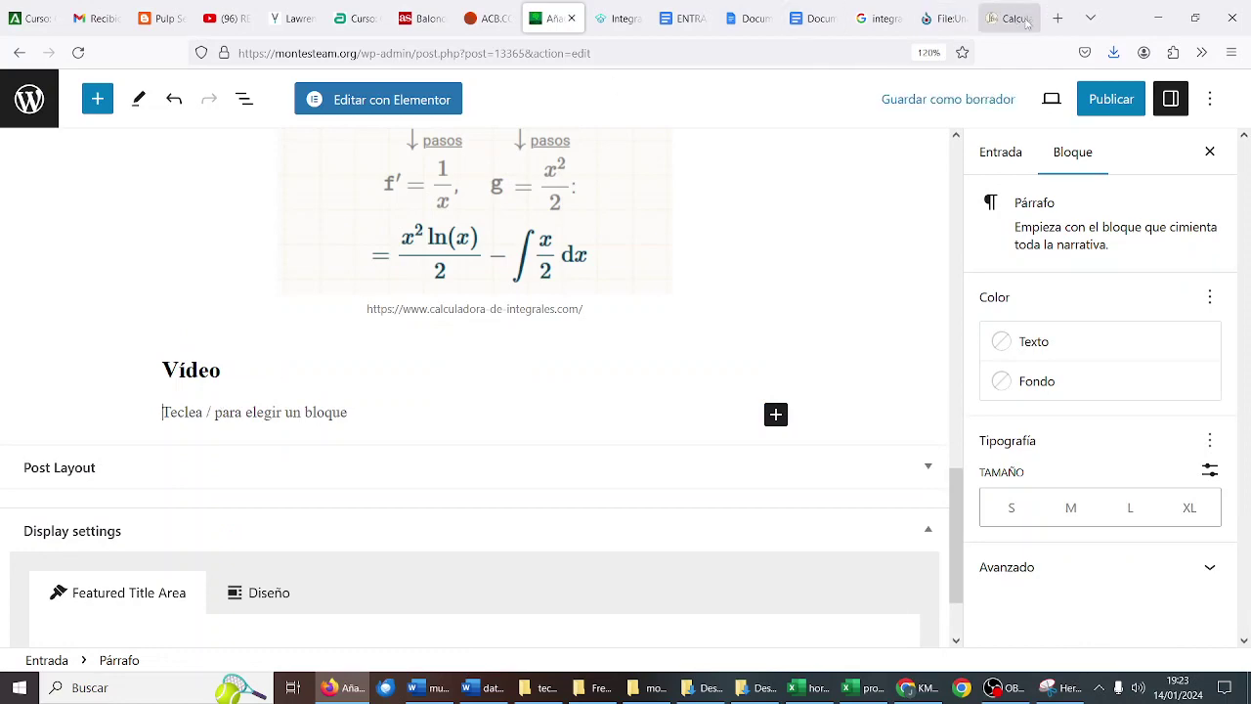
Search the web for "integración por partes usero" in the integral calculator's browser tab.
left_click(1017, 19)
left_click(842, 52)
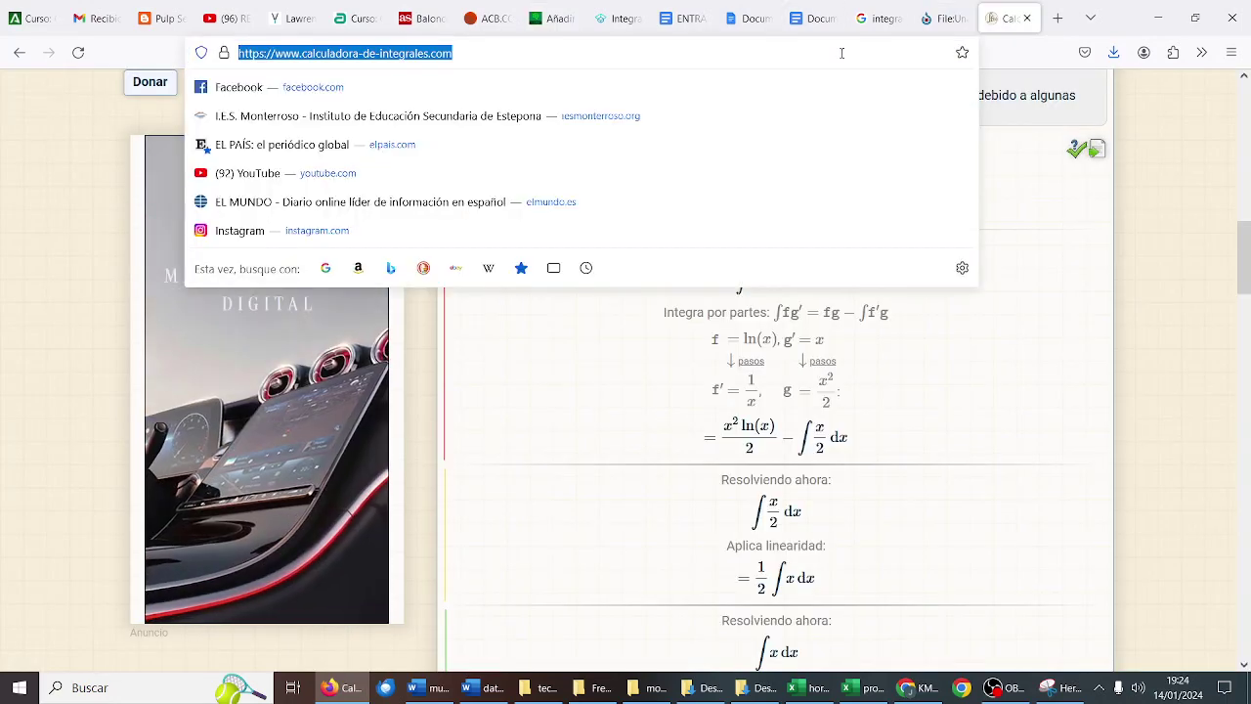
type("integración por")
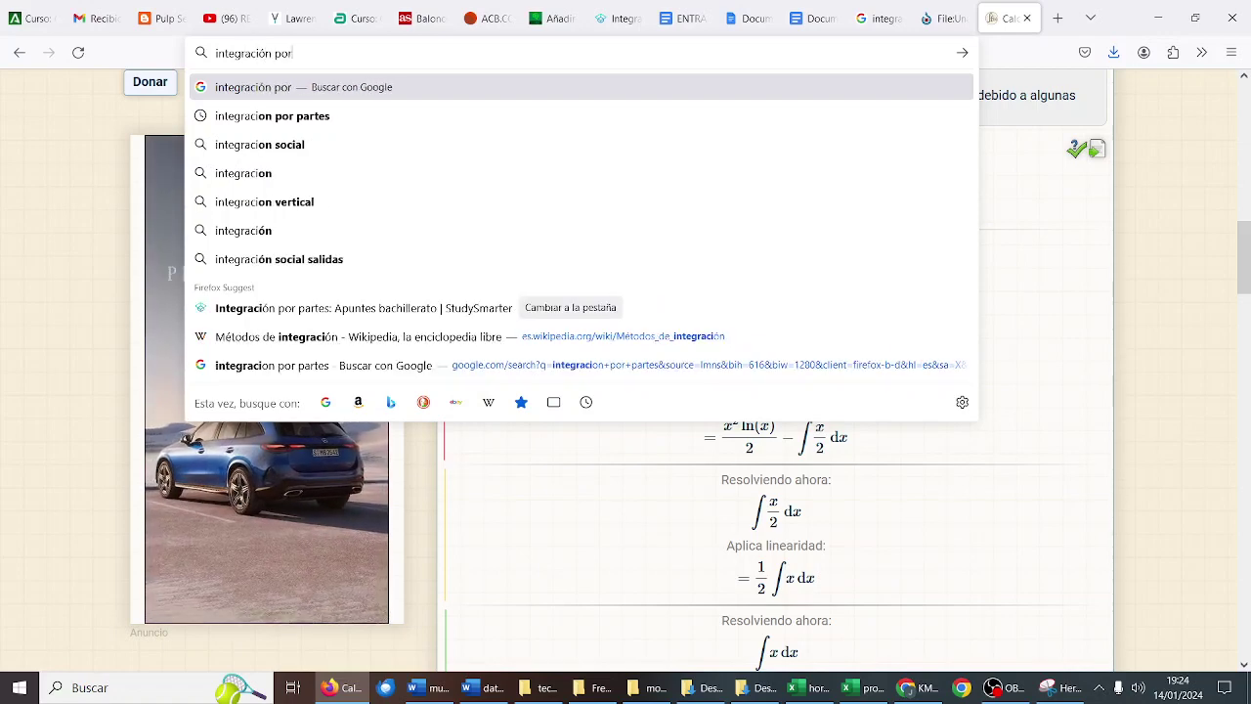
type(" partes usero")
key("Return")
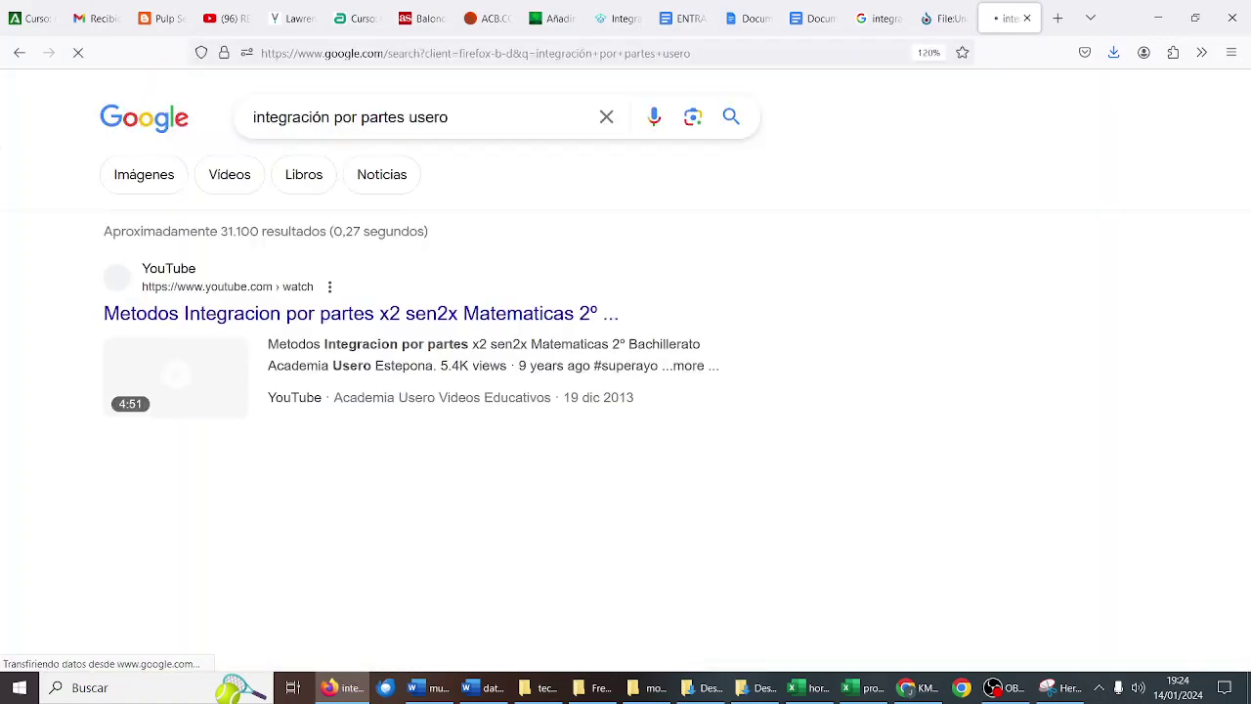
Look through the video results and open "Metodos Integracion por partes x2 sen2x Matematicas 2º" on YouTube.
scroll(381, 305, "down", 3)
scroll(380, 305, "up", 2)
scroll(386, 318, "down", 7)
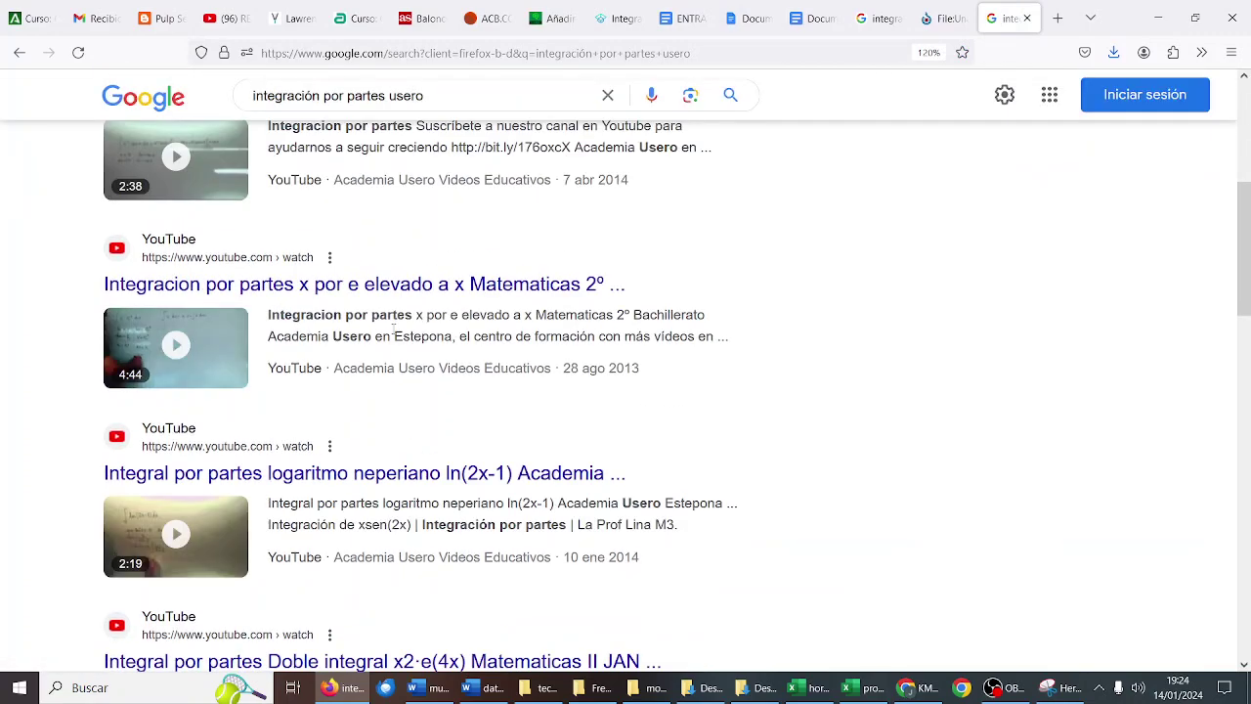
scroll(394, 329, "up", 7)
scroll(400, 331, "down", 9)
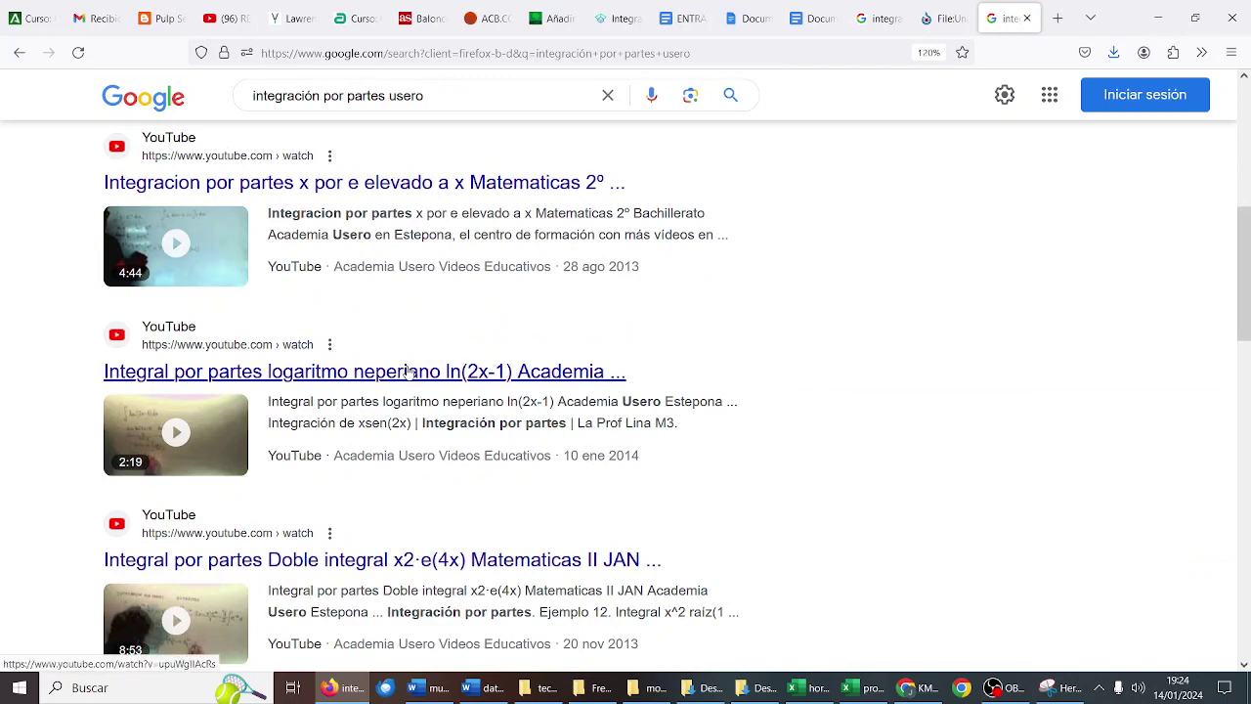
scroll(410, 377, "down", 2)
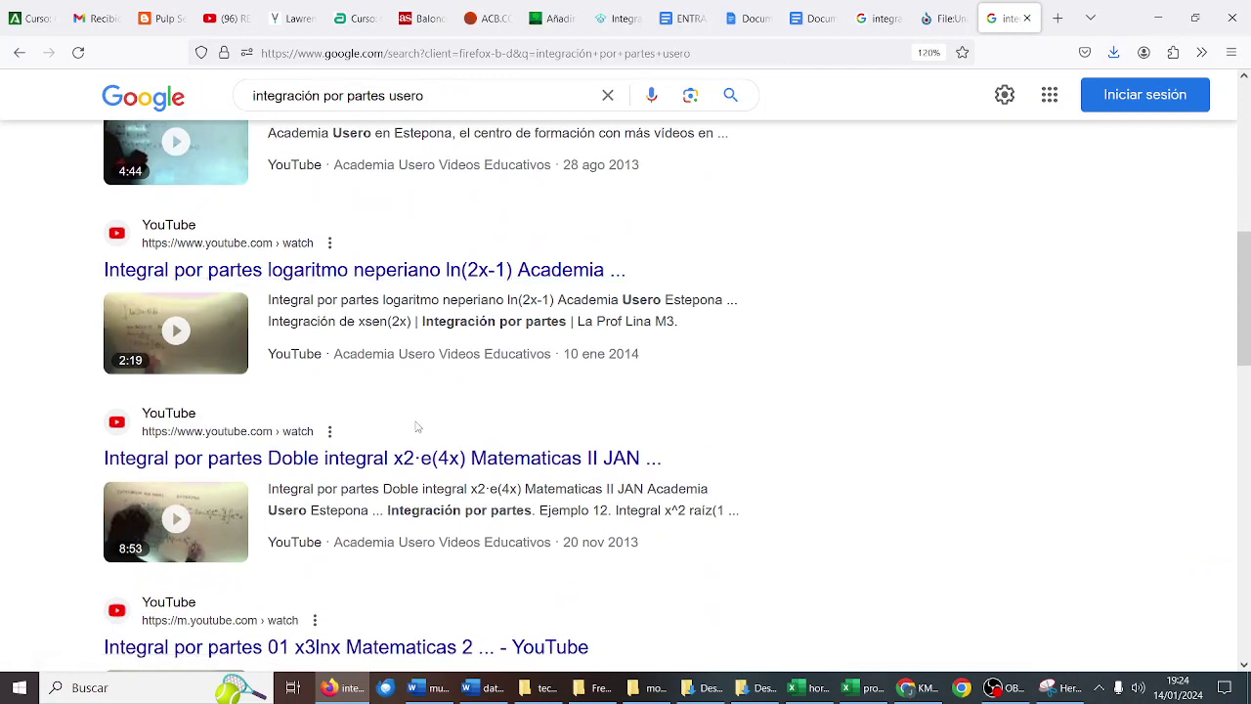
scroll(416, 427, "down", 4)
scroll(415, 426, "up", 8)
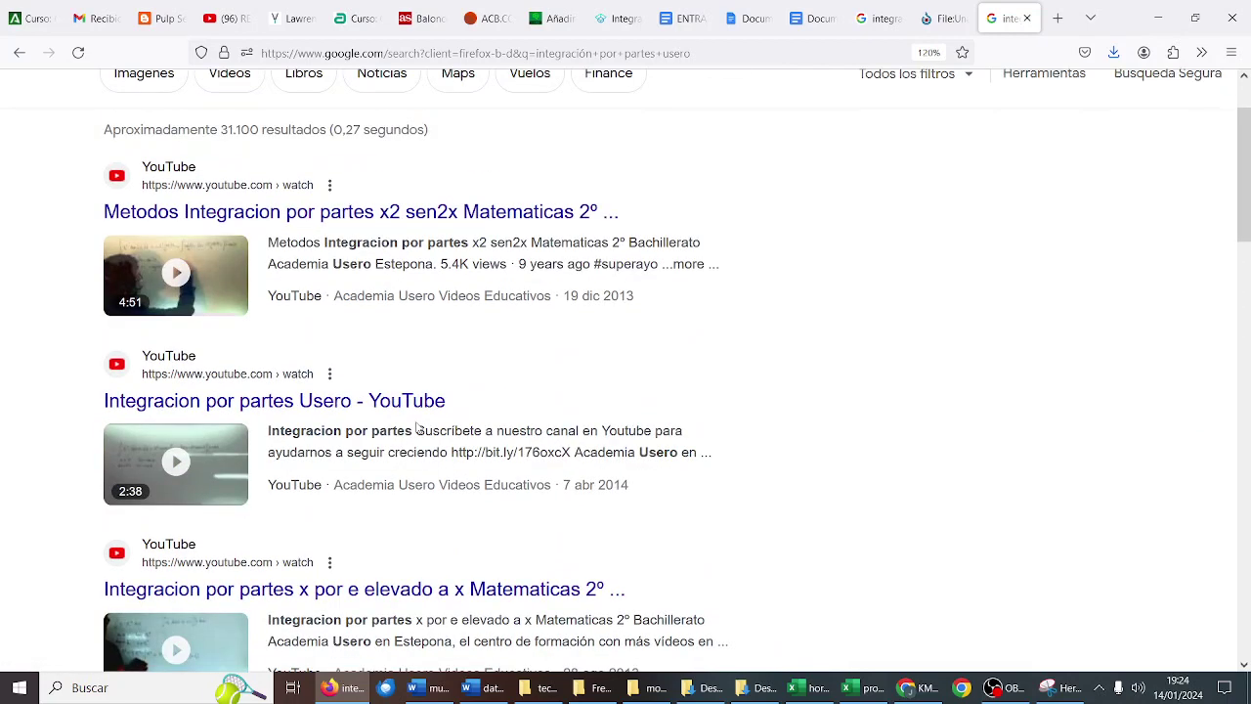
left_click(437, 317)
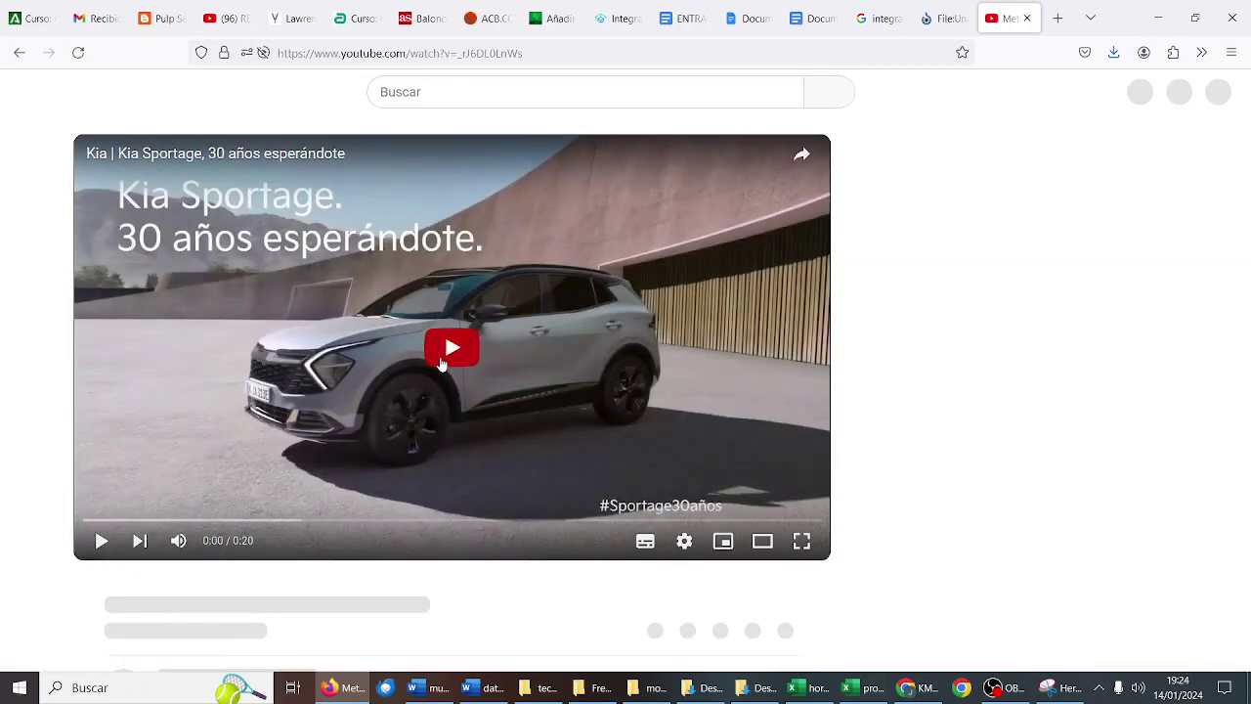
Start playback of the YouTube video and mute its sound.
left_click(450, 358)
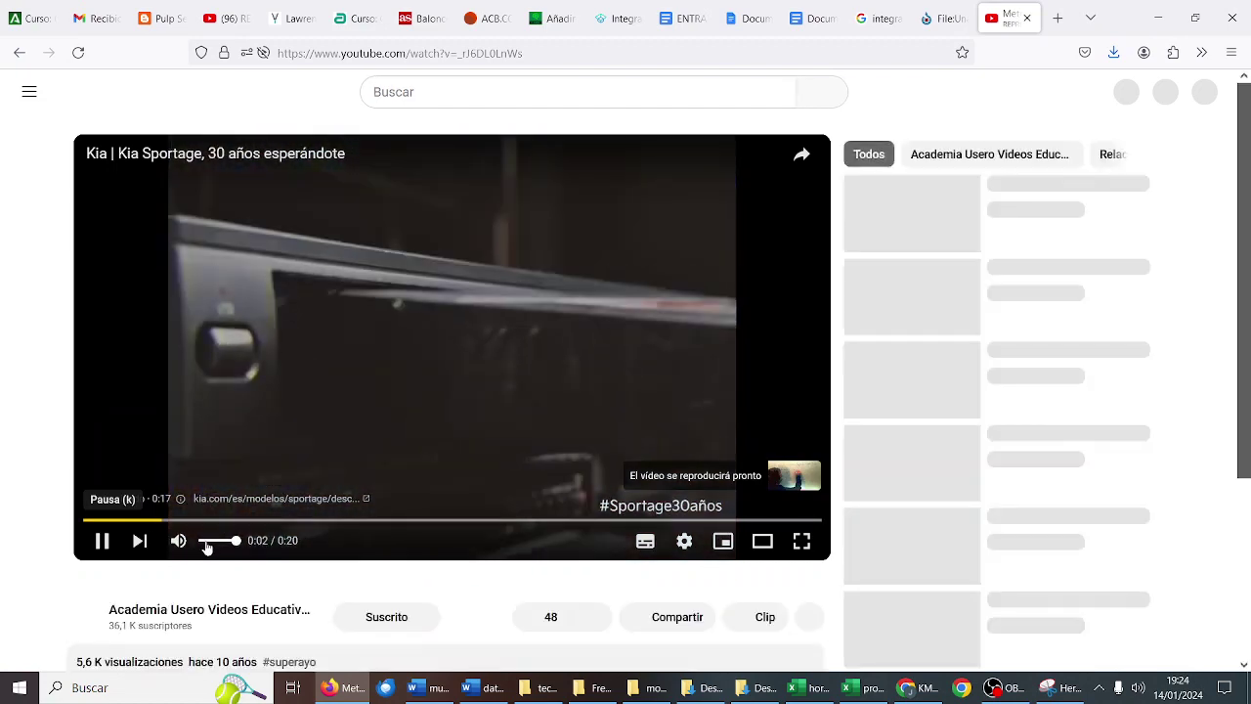
left_click(207, 549)
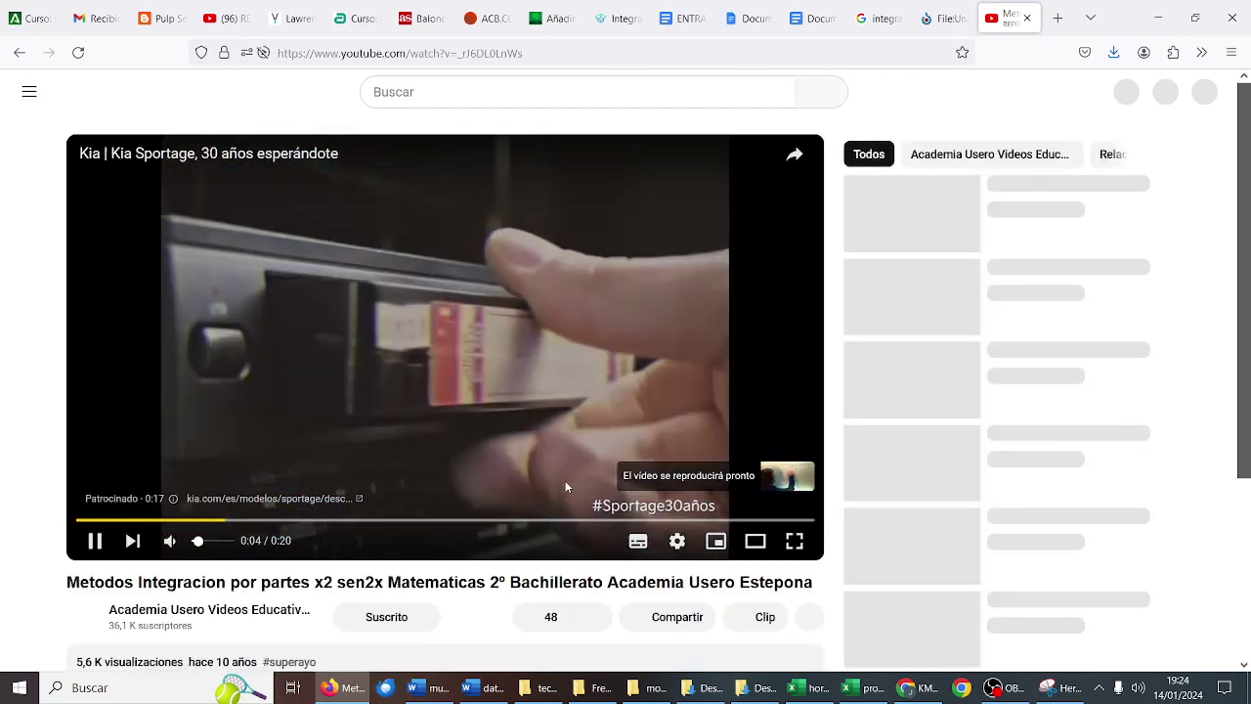
left_click(190, 544)
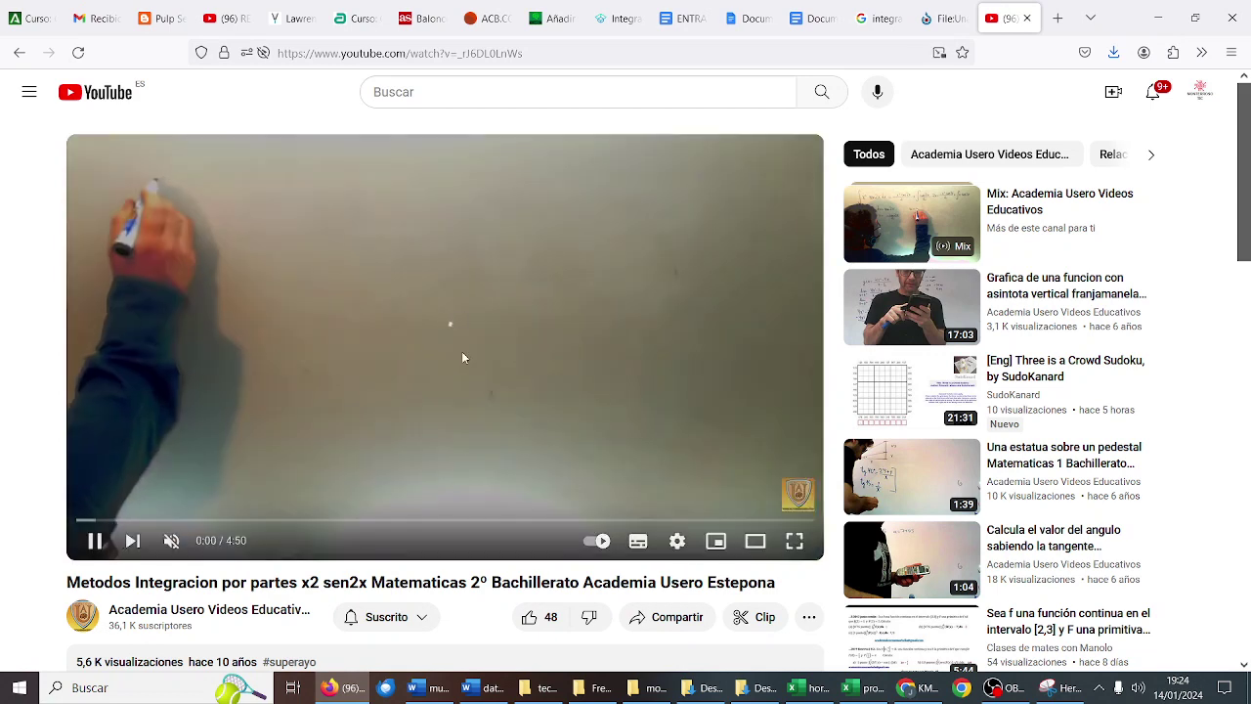
Copy the video's URL, pause playback and return to the WordPress post.
right_click(461, 351)
left_click(533, 408)
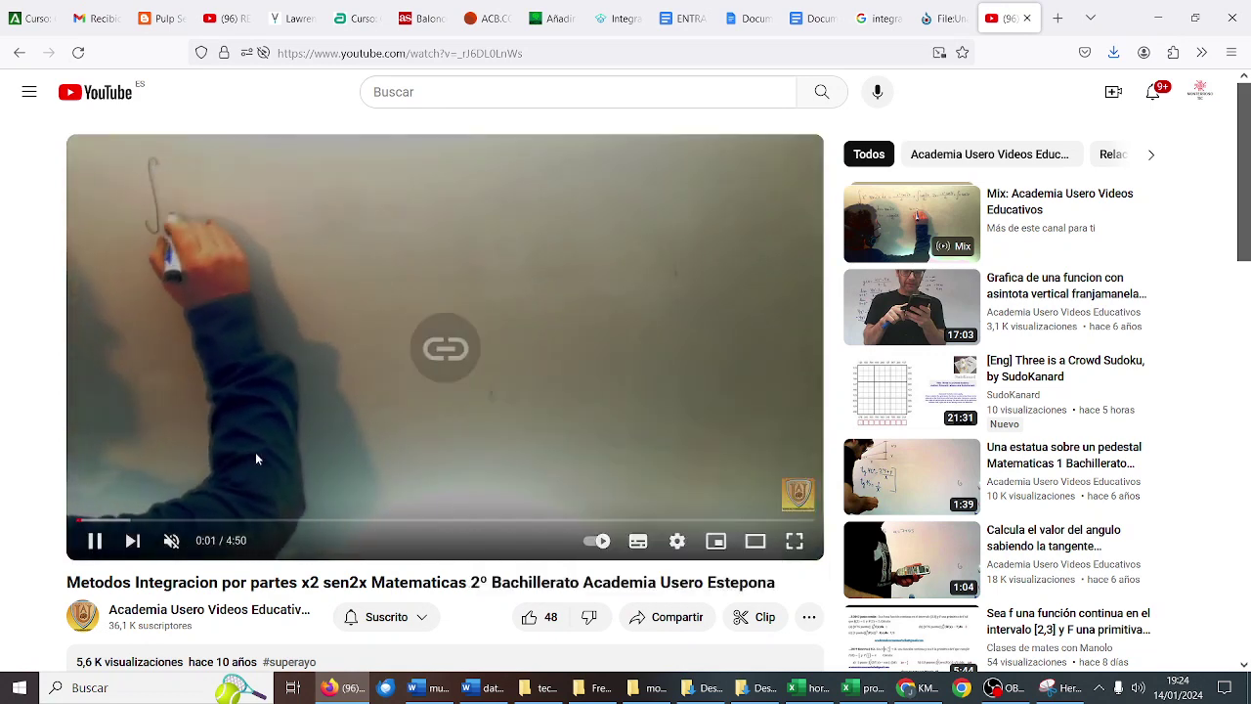
left_click(98, 541)
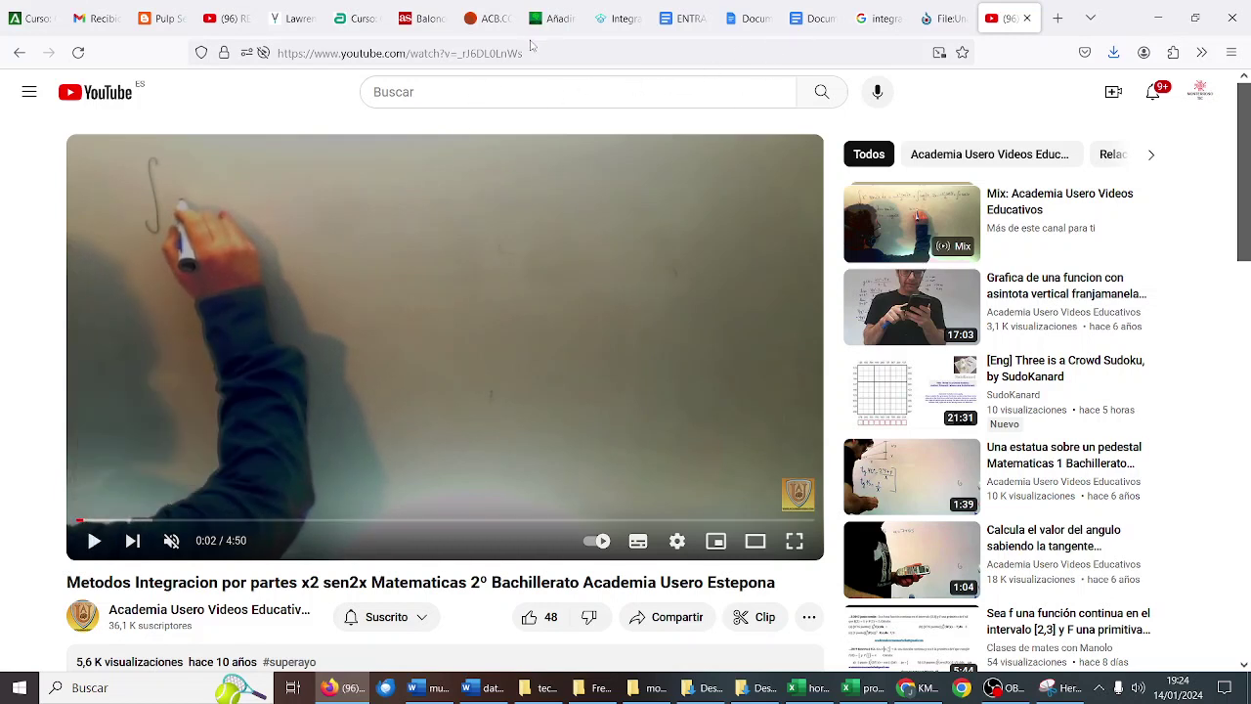
left_click(559, 22)
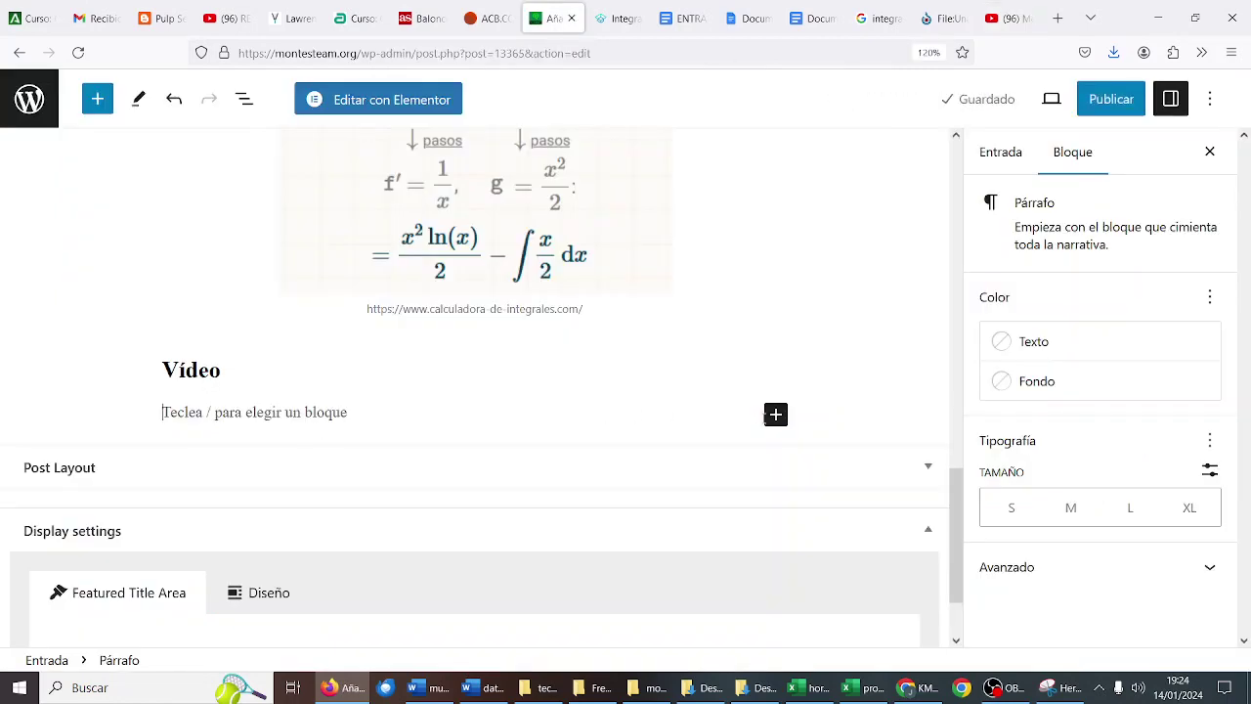
left_click(774, 416)
type("vídeo")
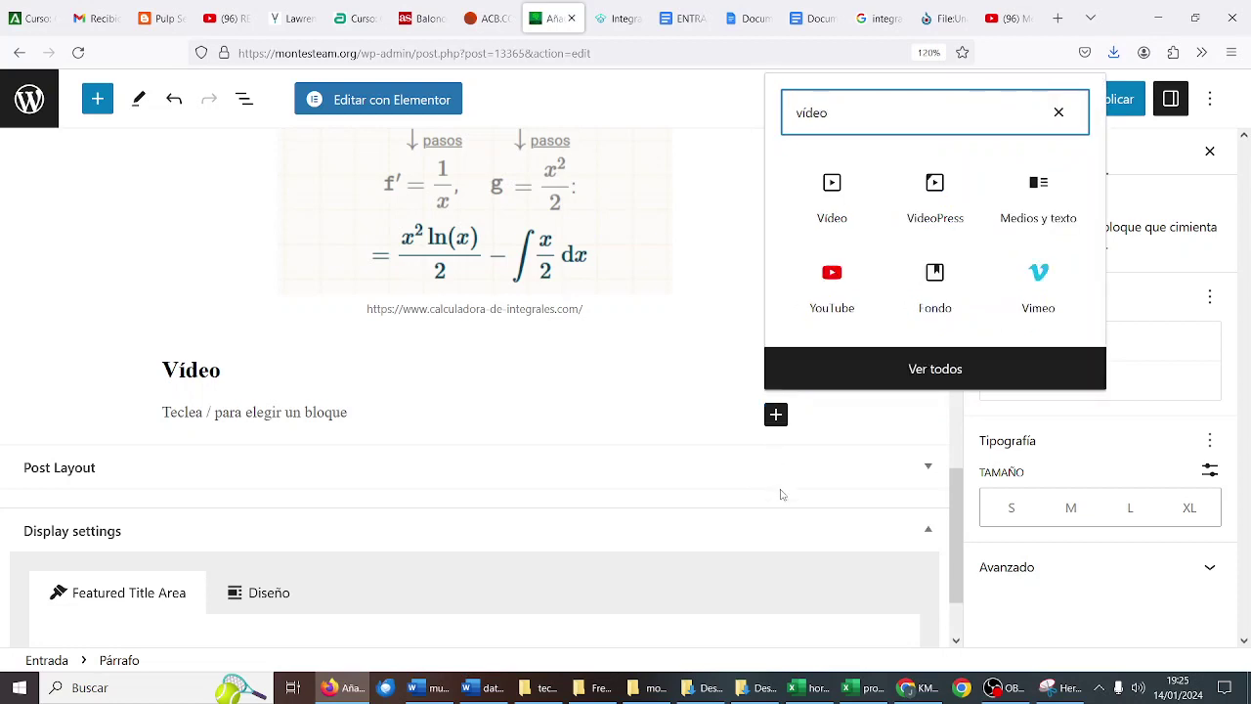
left_click(838, 318)
type("https://youtu.be/_rJ6DL0LnWs")
left_click(733, 525)
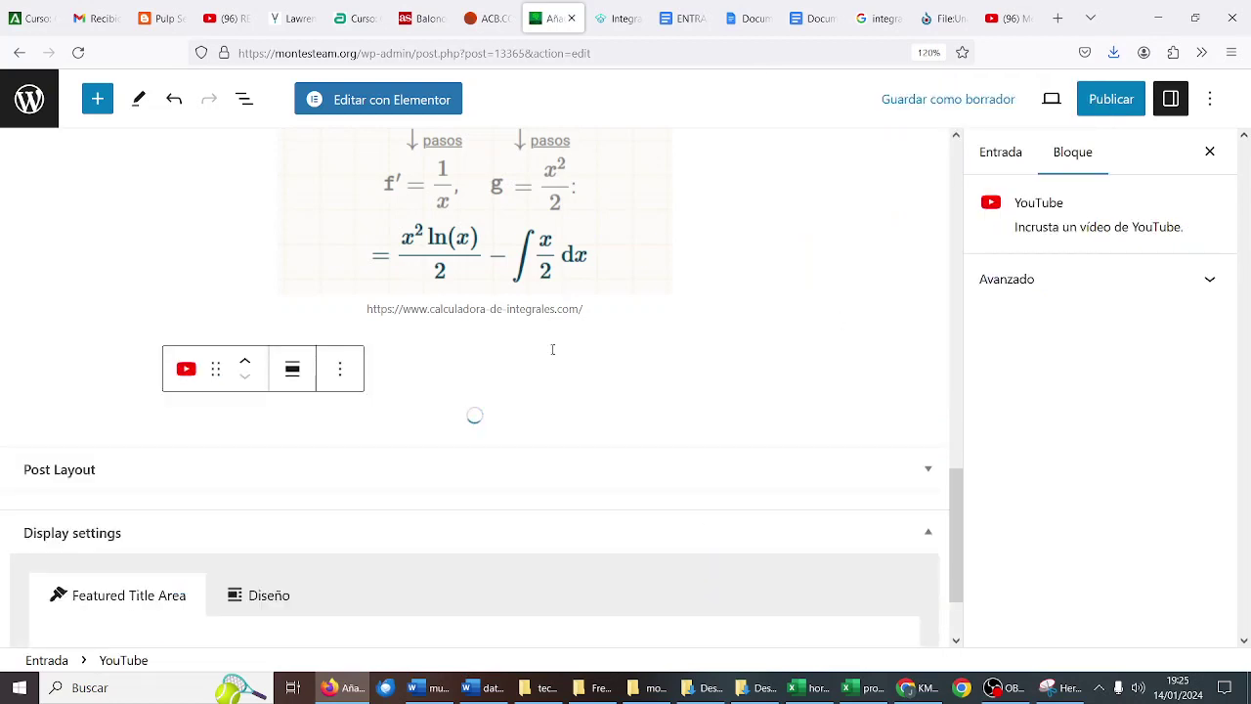
Check the requirements document and caption the embedded video "Vídeo de Academia Usero".
left_click(684, 20)
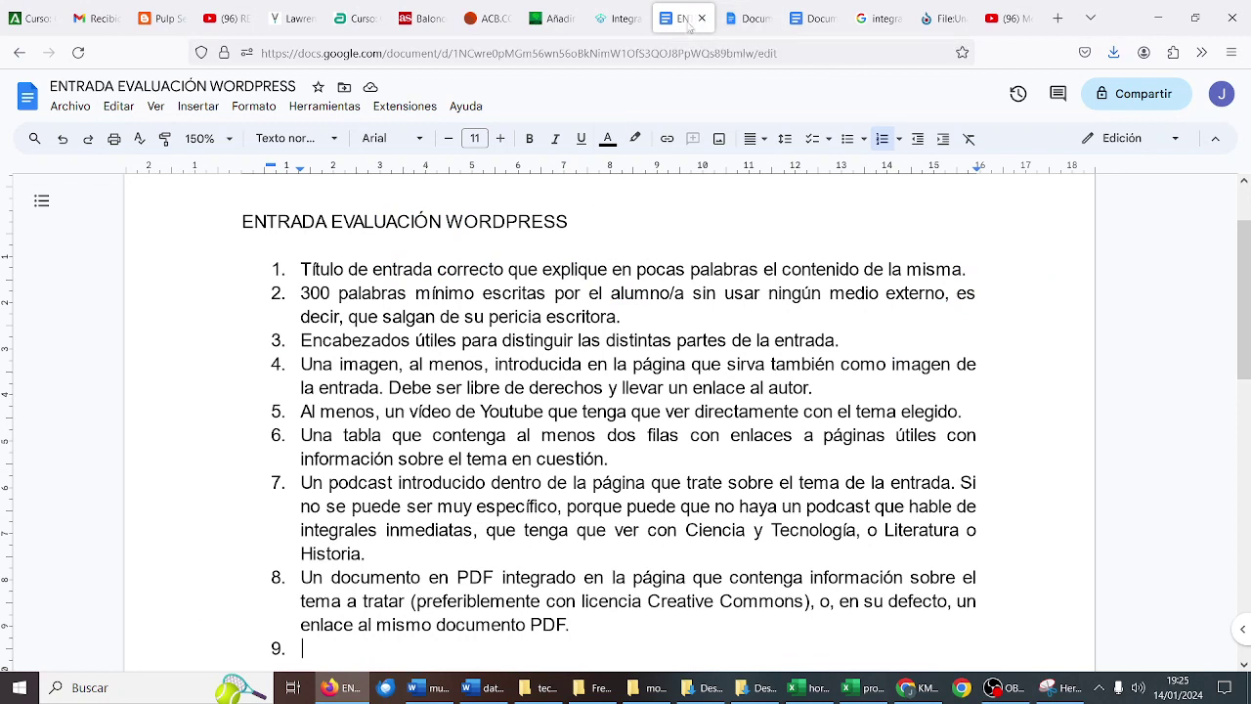
left_click(555, 22)
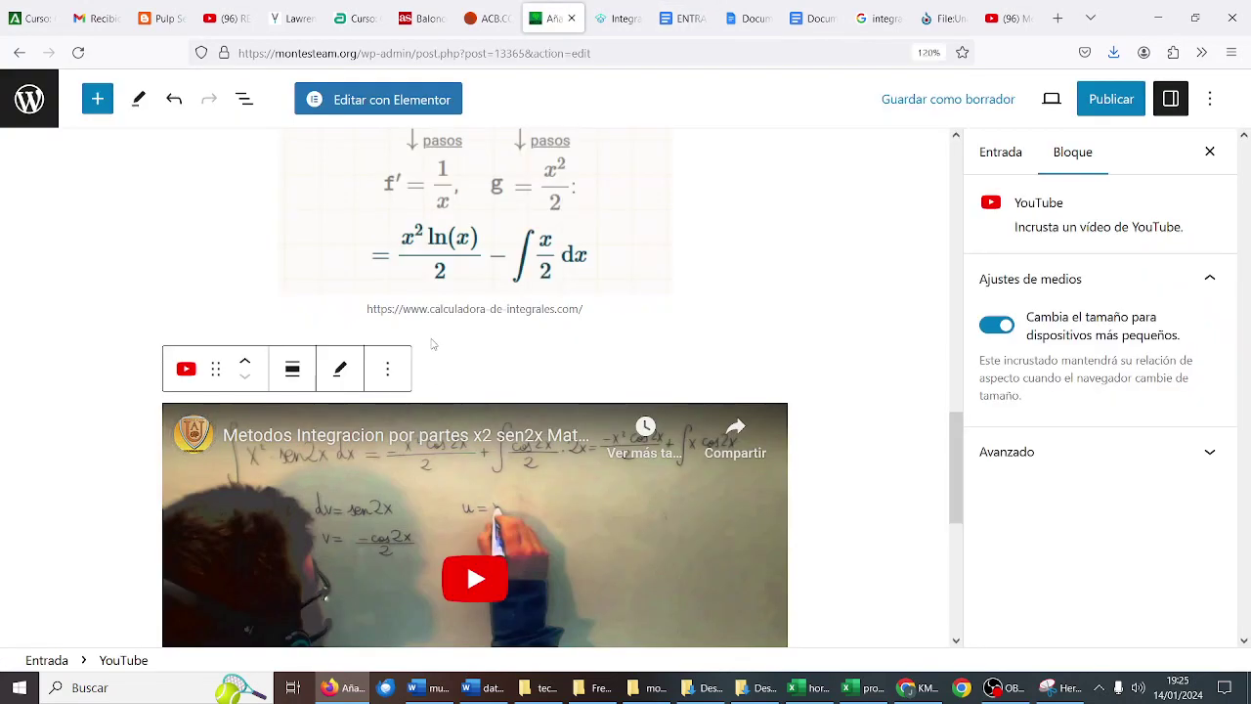
scroll(433, 348, "down", 5)
left_click(461, 309)
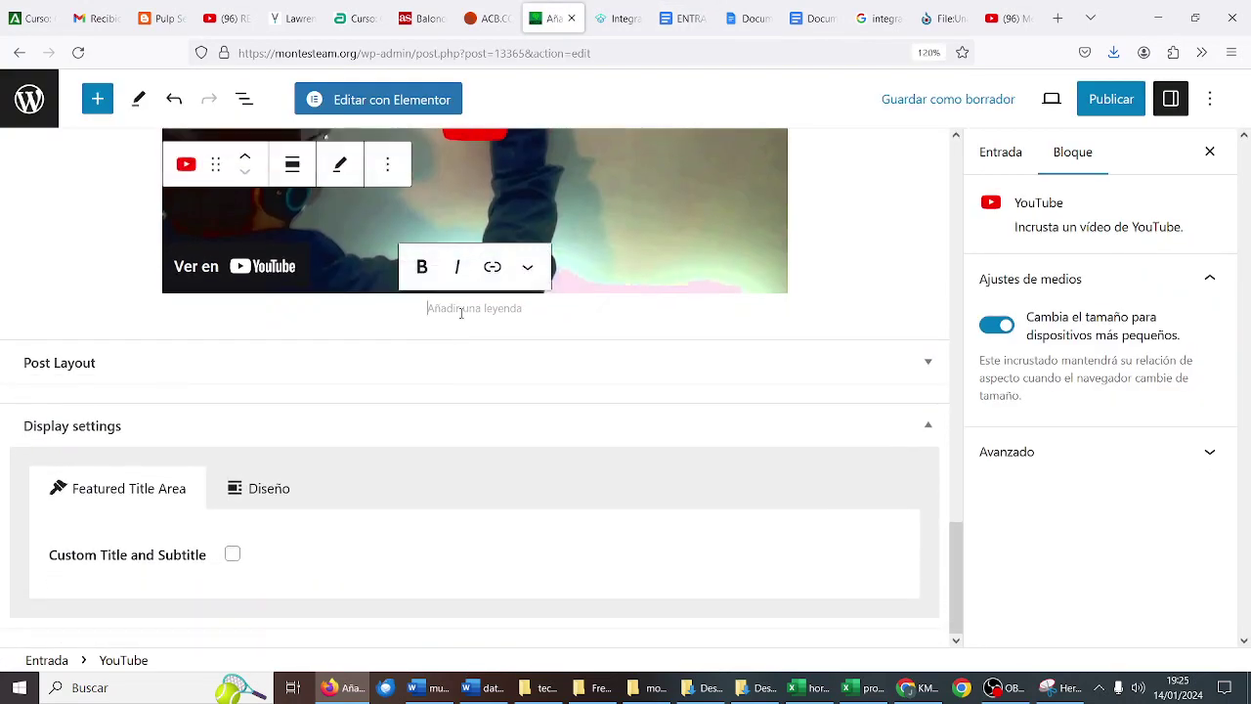
type("v")
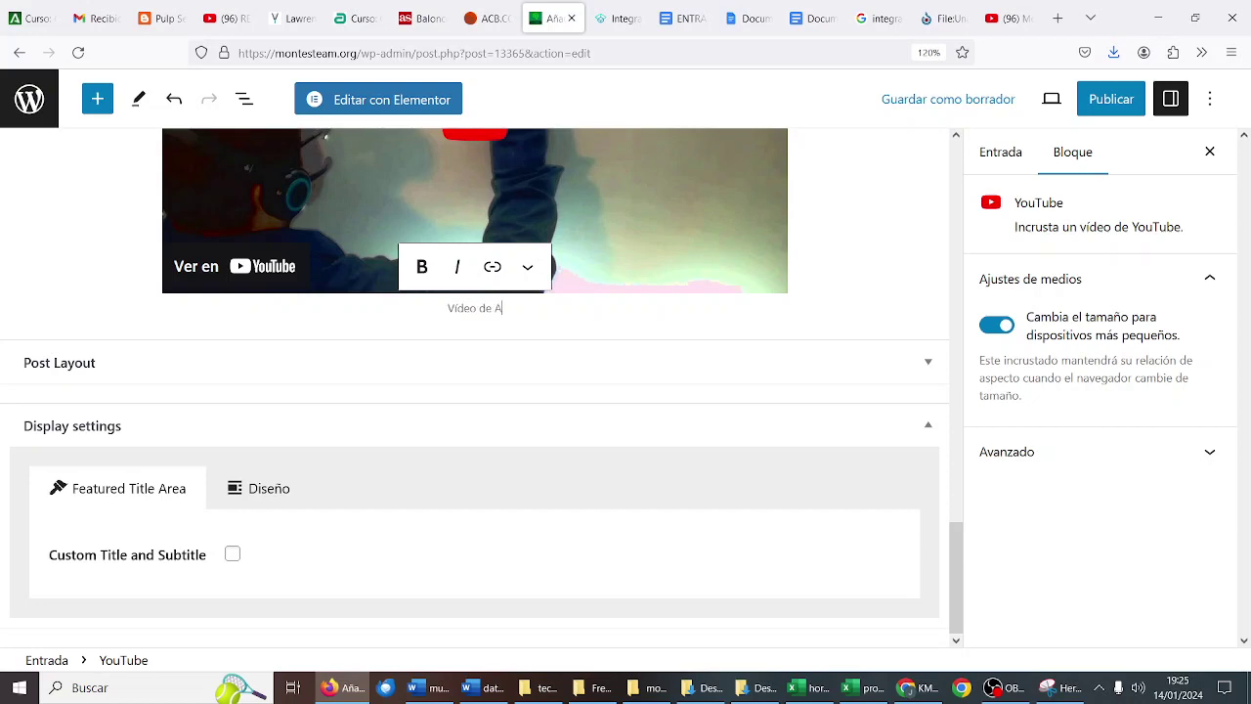
type("ídeo de Academia Usero")
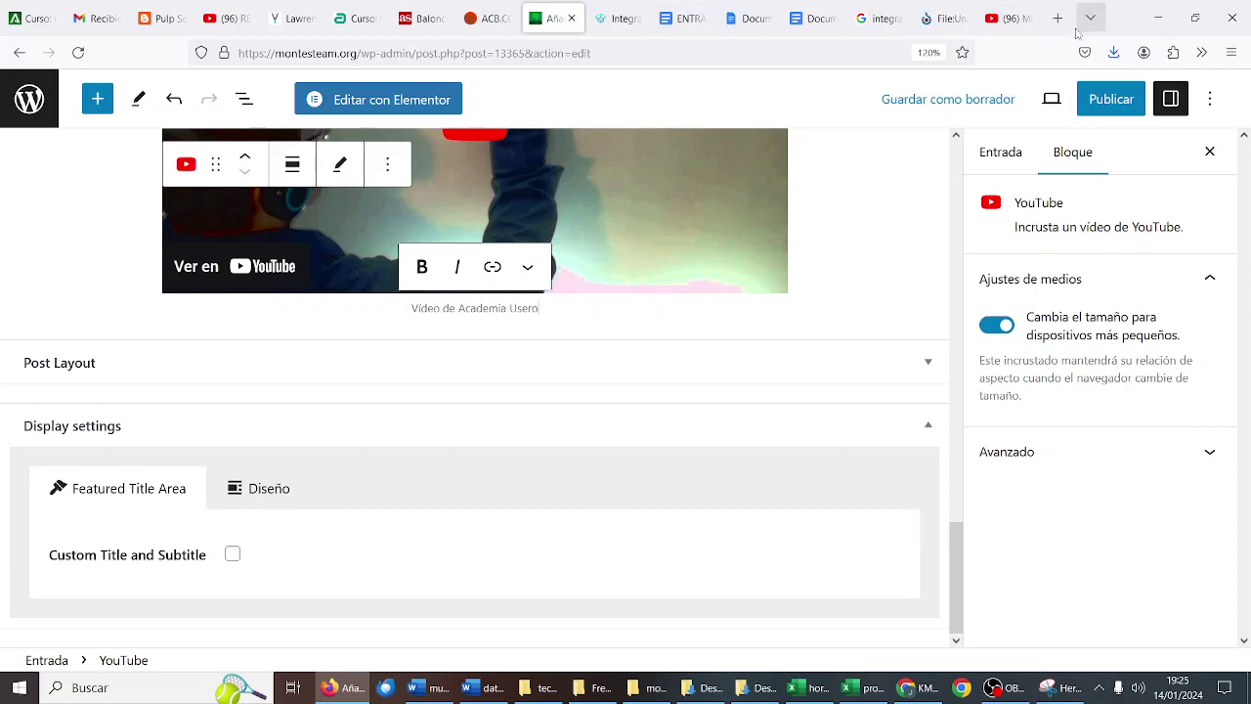
Open youtube.com/academiausero in a new browser tab and copy the channel's URL.
left_click(1057, 18)
type("yo")
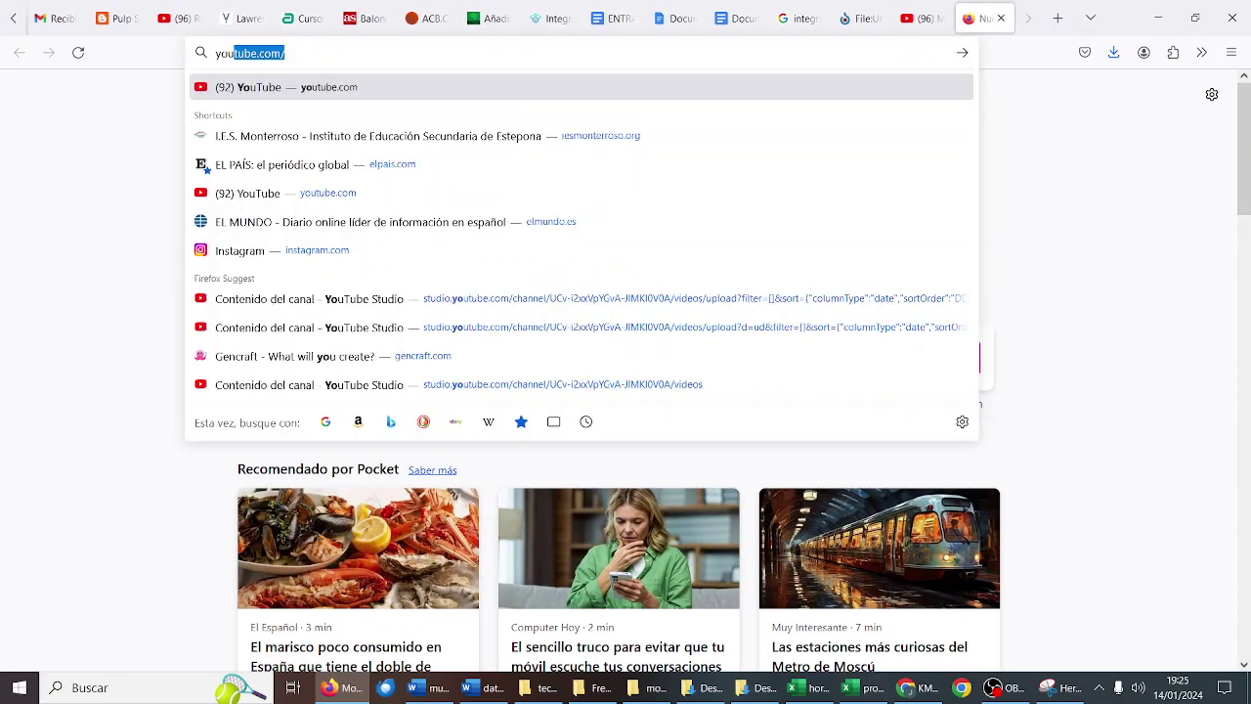
type("utube.com/academ")
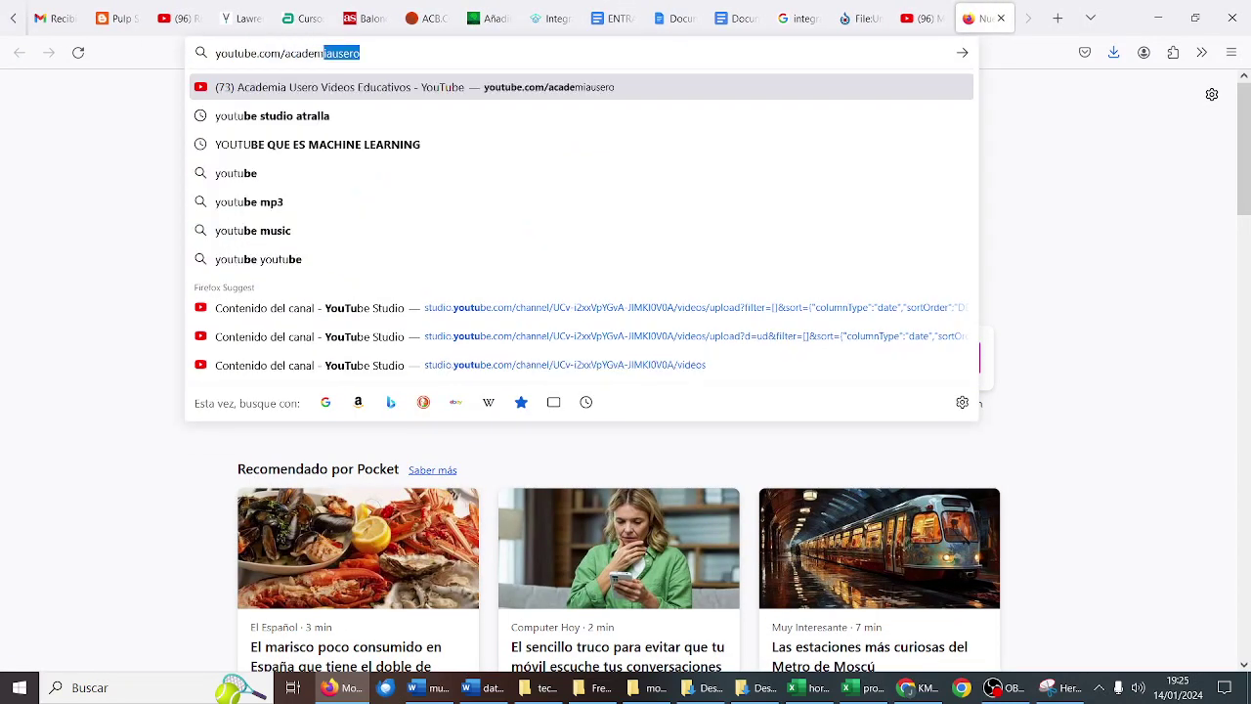
type("iausero")
key("Return")
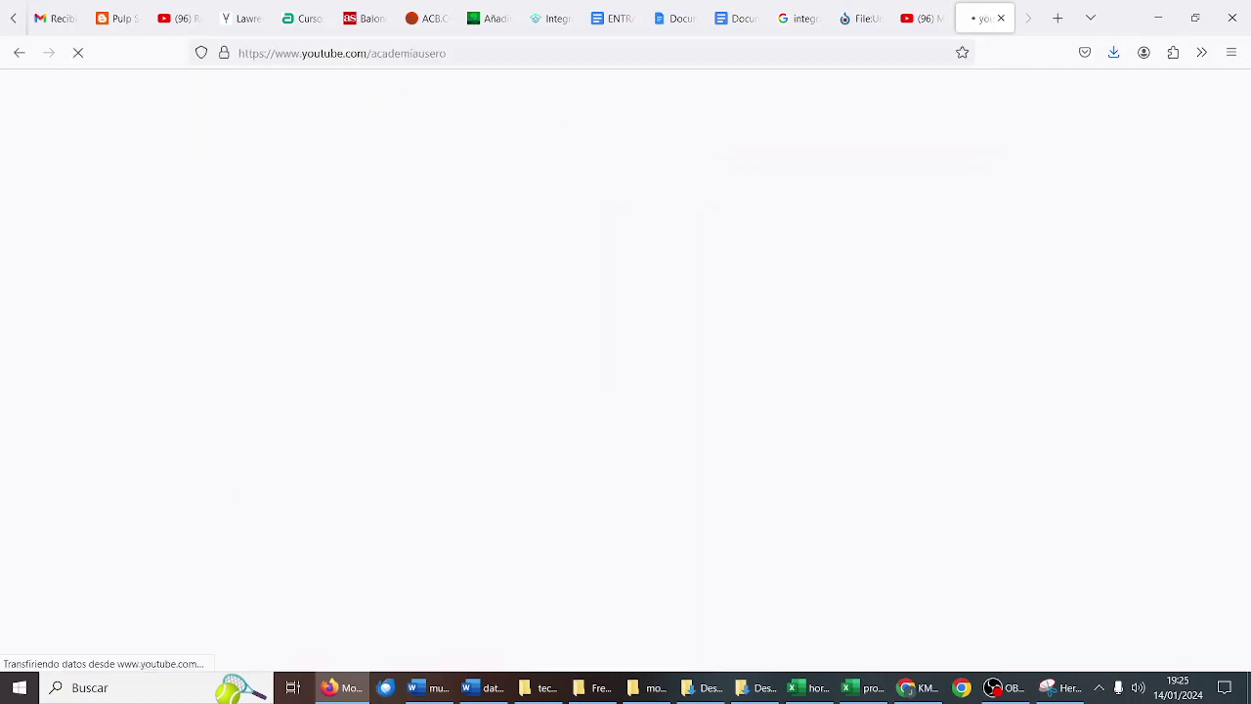
left_click(406, 59)
key("ctrl+c")
right_click(407, 64)
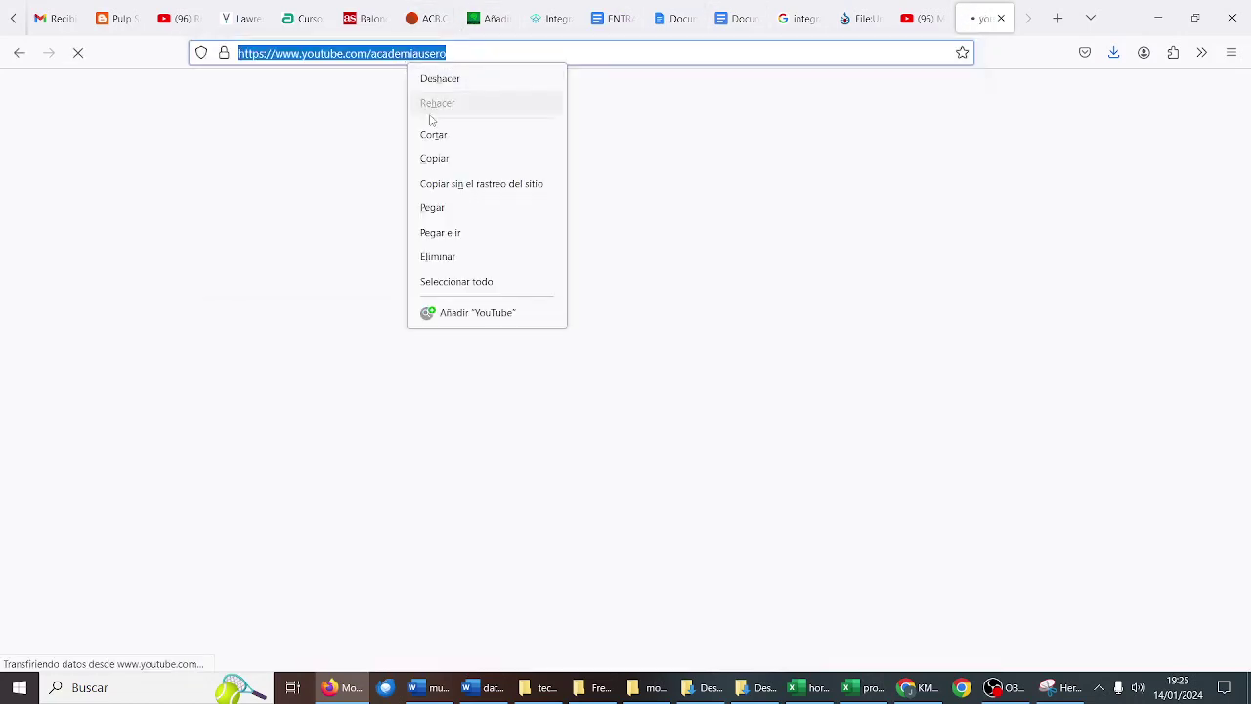
left_click(351, 59)
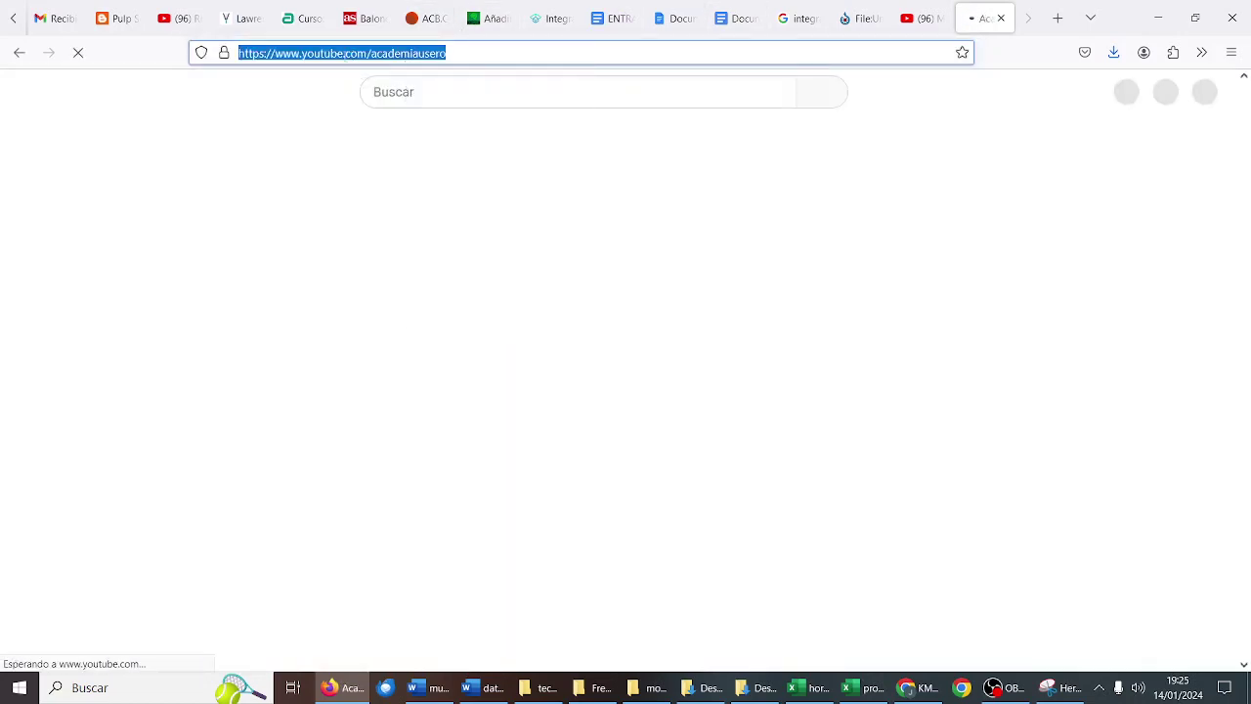
right_click(333, 62)
left_click(362, 158)
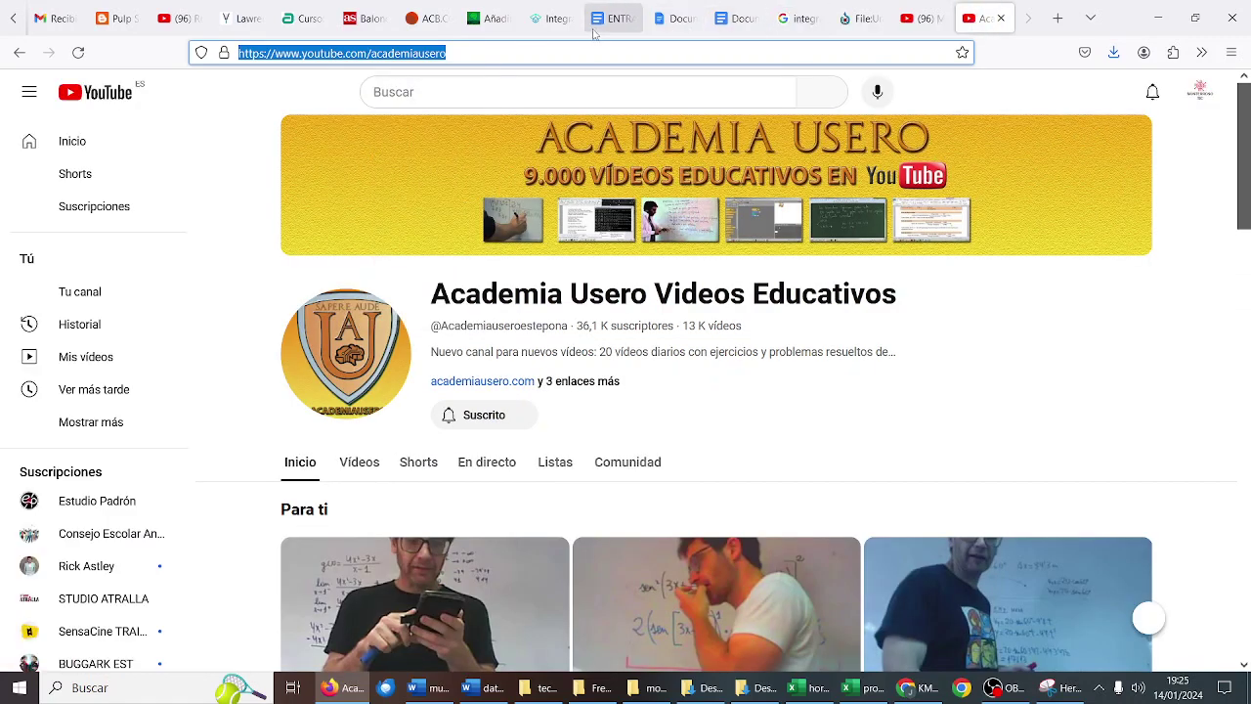
Link "Academia Usero" in the post's video caption to the copied YouTube channel URL.
left_click(489, 17)
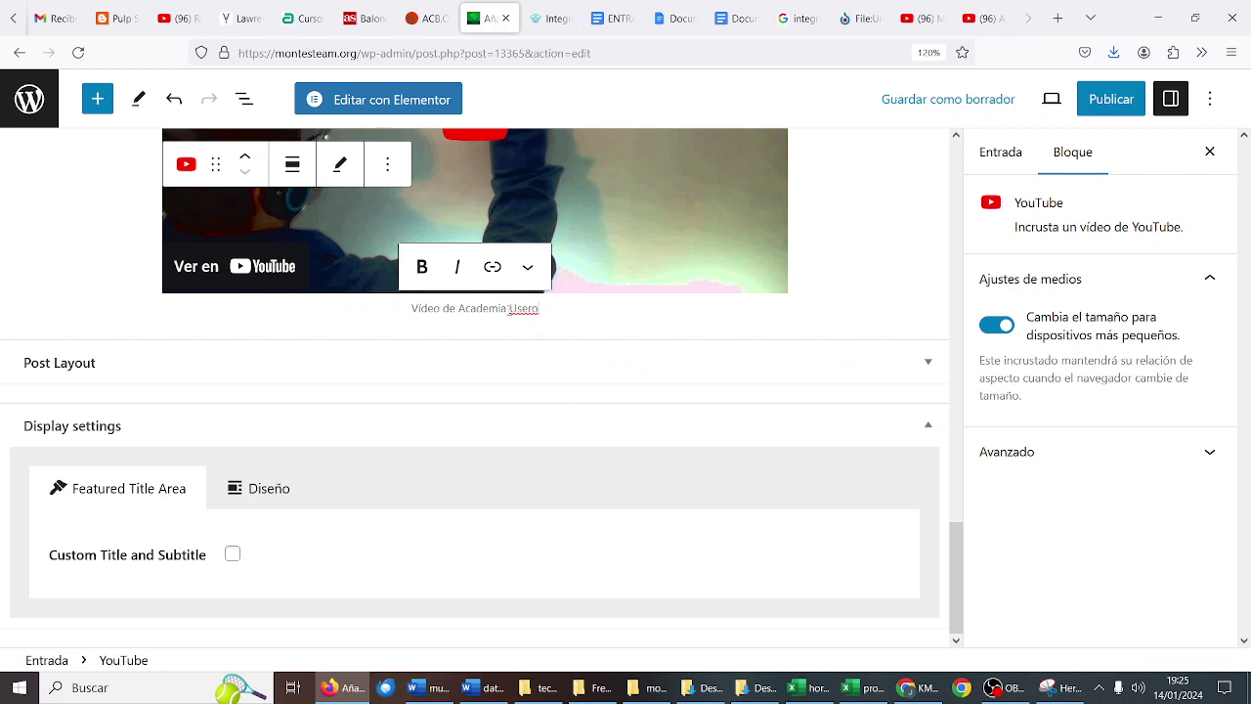
left_click_drag(539, 309, 469, 309)
left_click(492, 268)
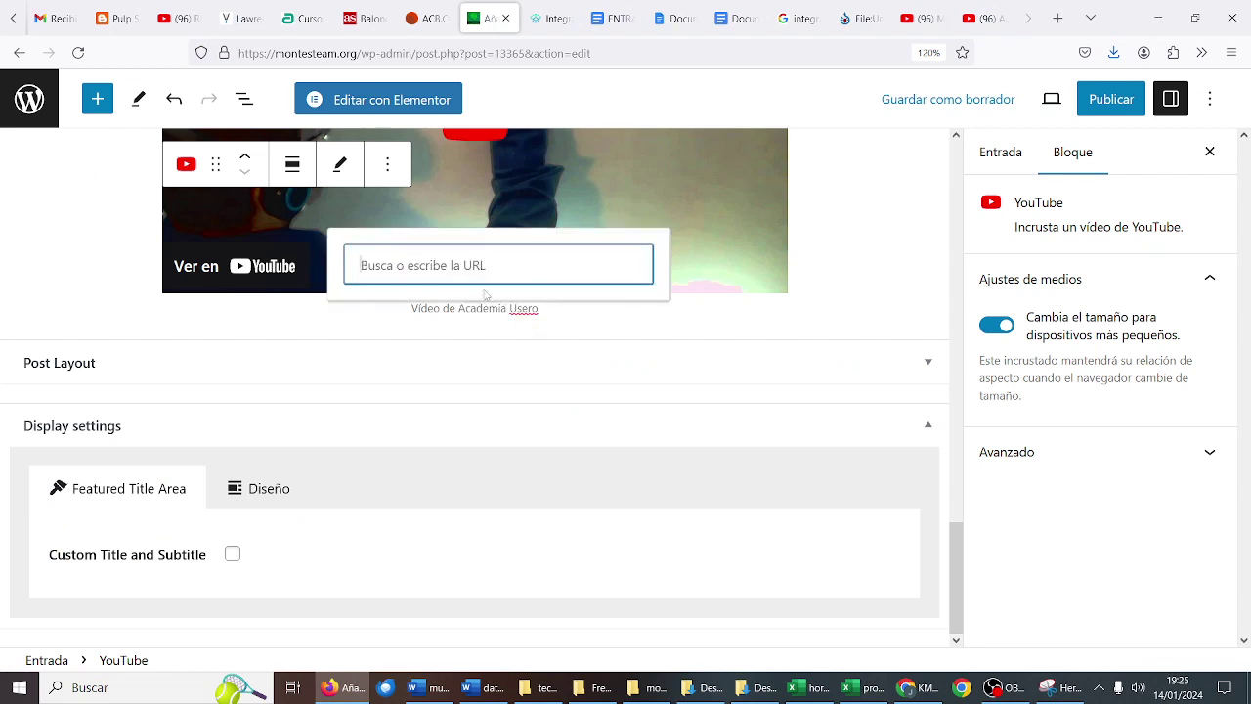
key("ctrl+v")
key("Return")
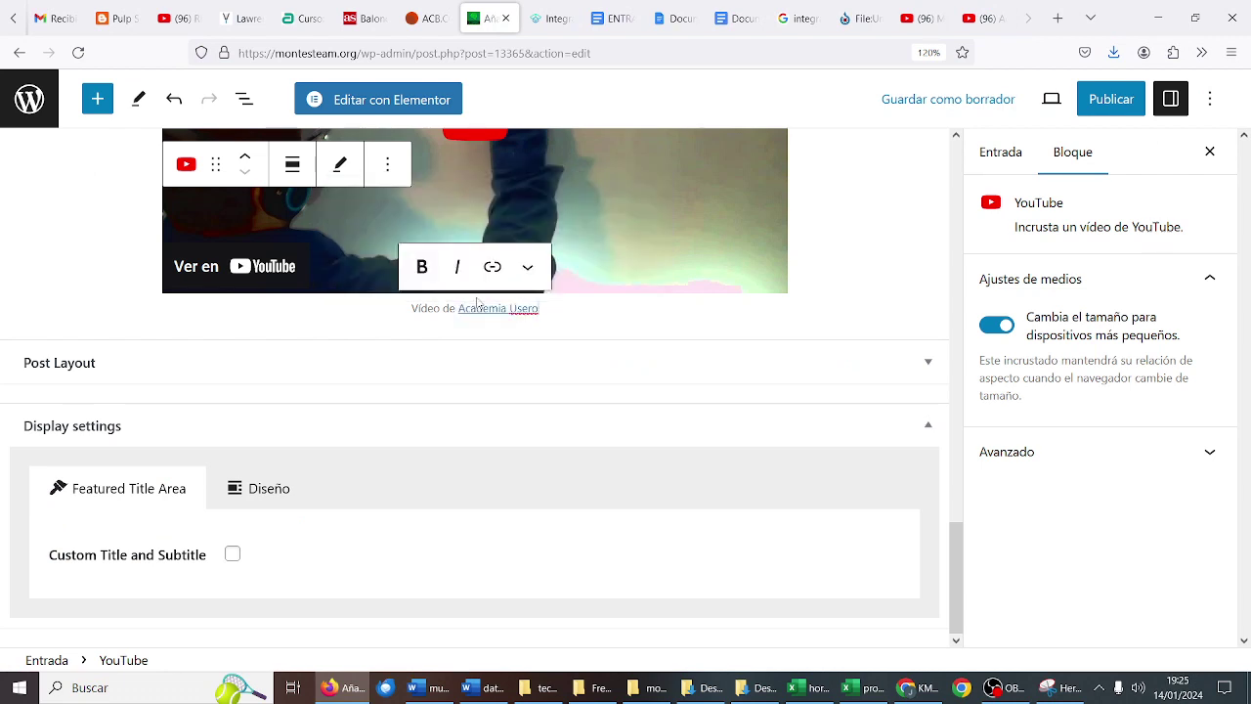
left_click(678, 341)
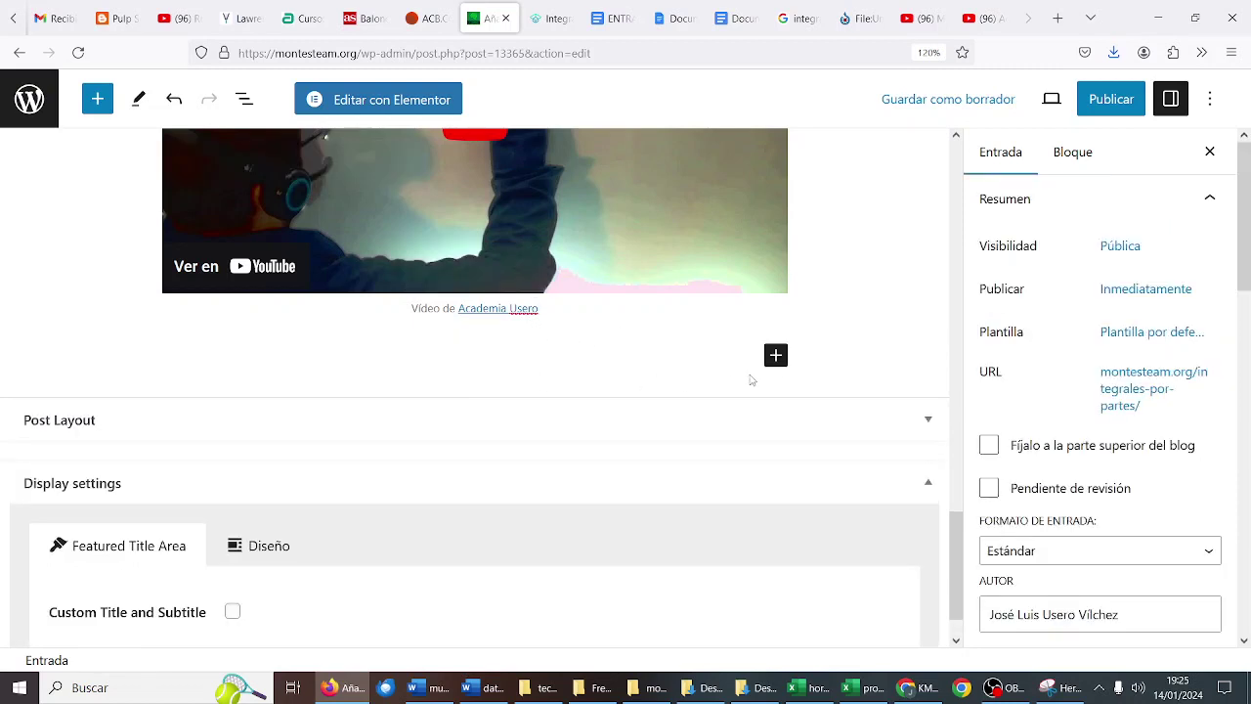
left_click(776, 356)
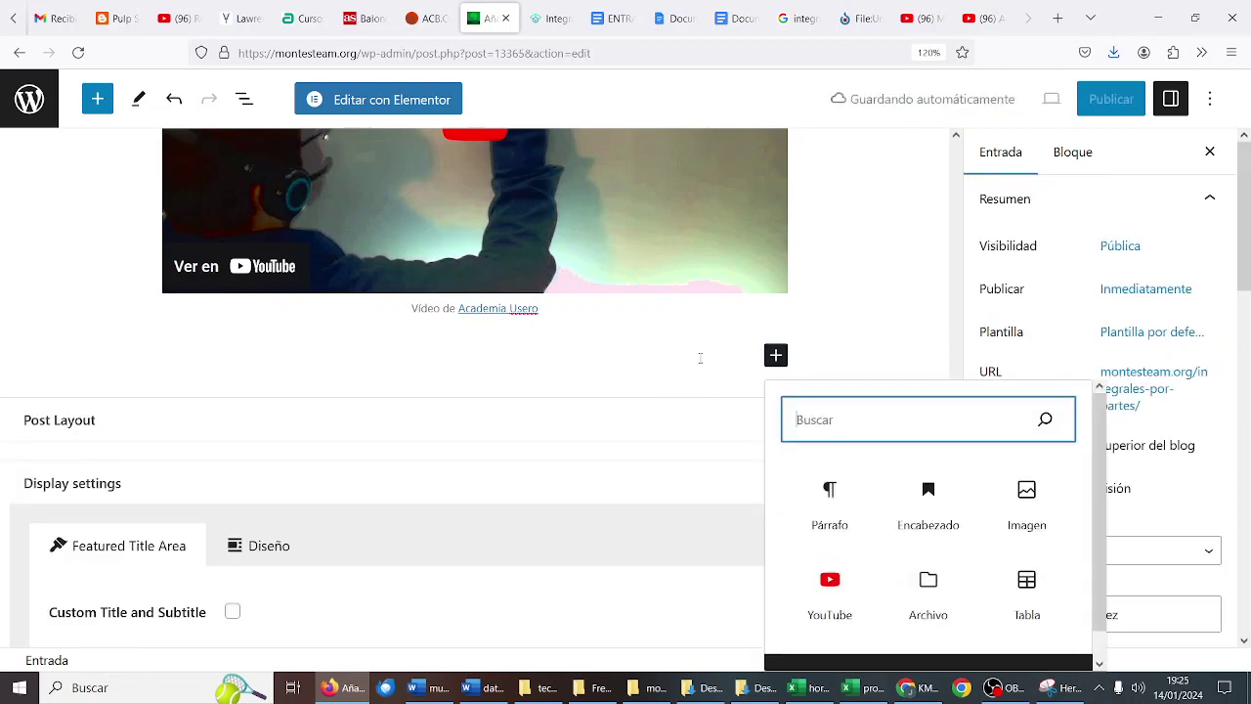
left_click(709, 368)
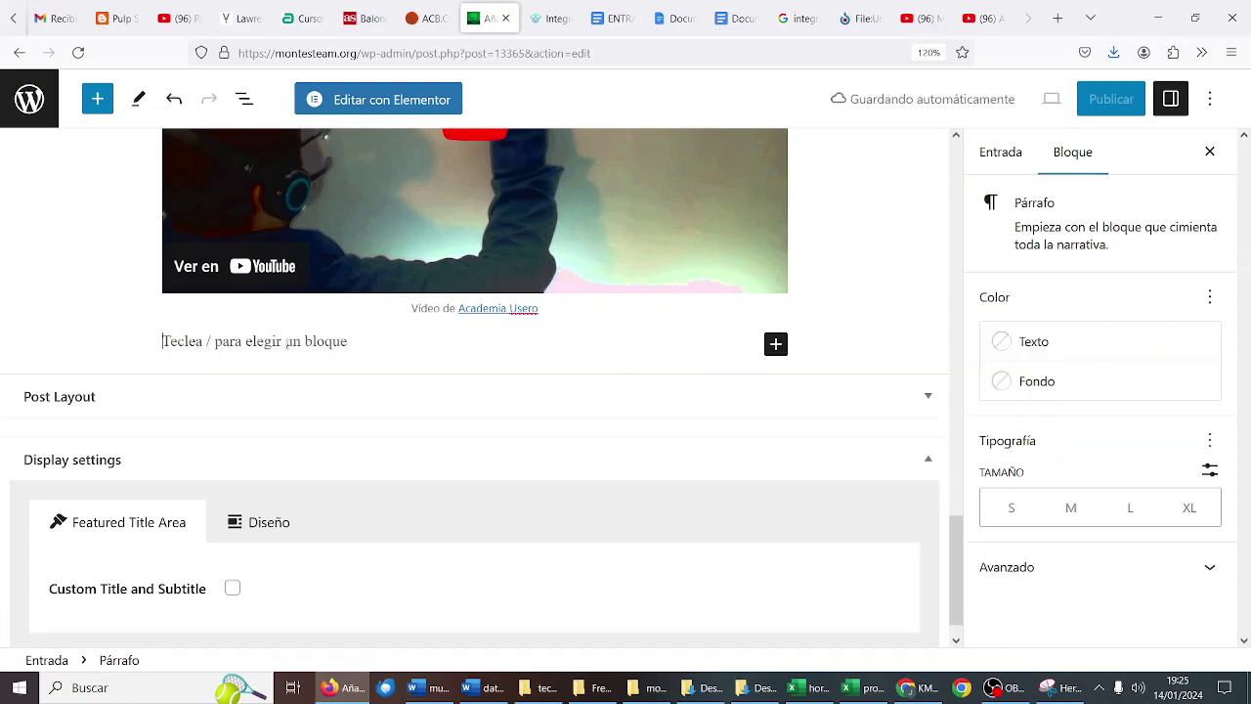
type("En")
key("BackSpace")
key("BackSpace")
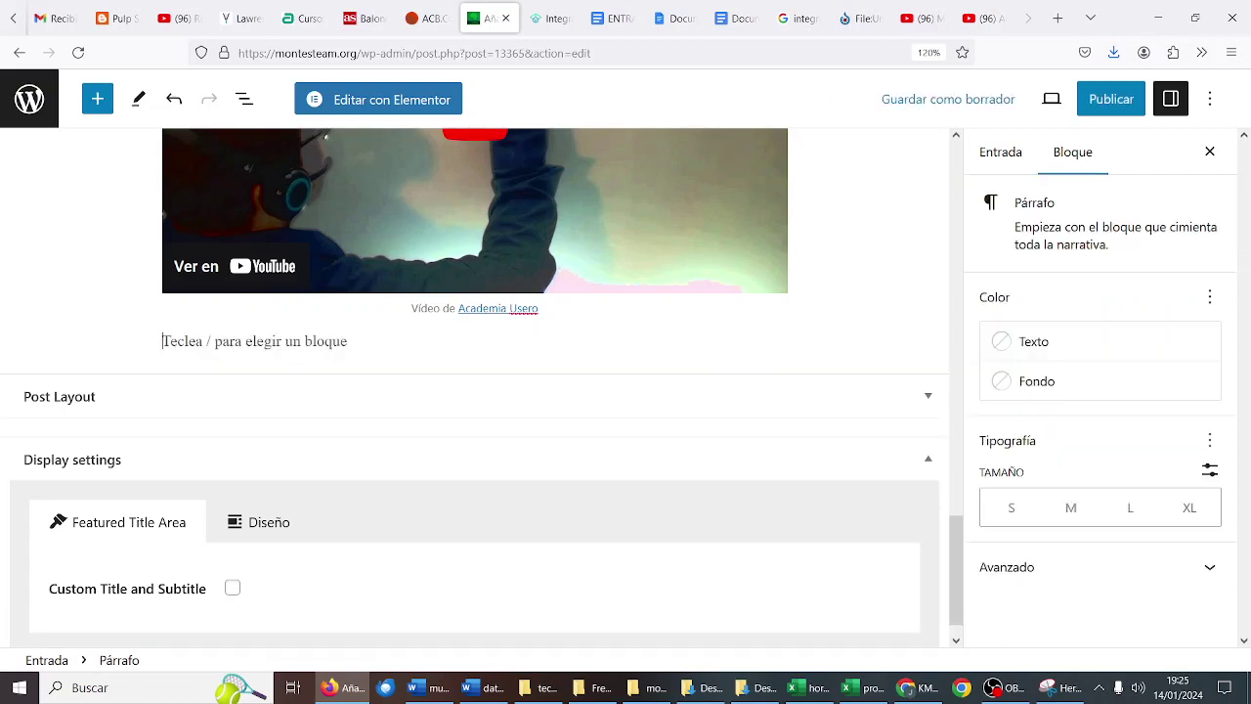
Add the H2 heading "Enlaces" below the embedded video.
left_click(771, 344)
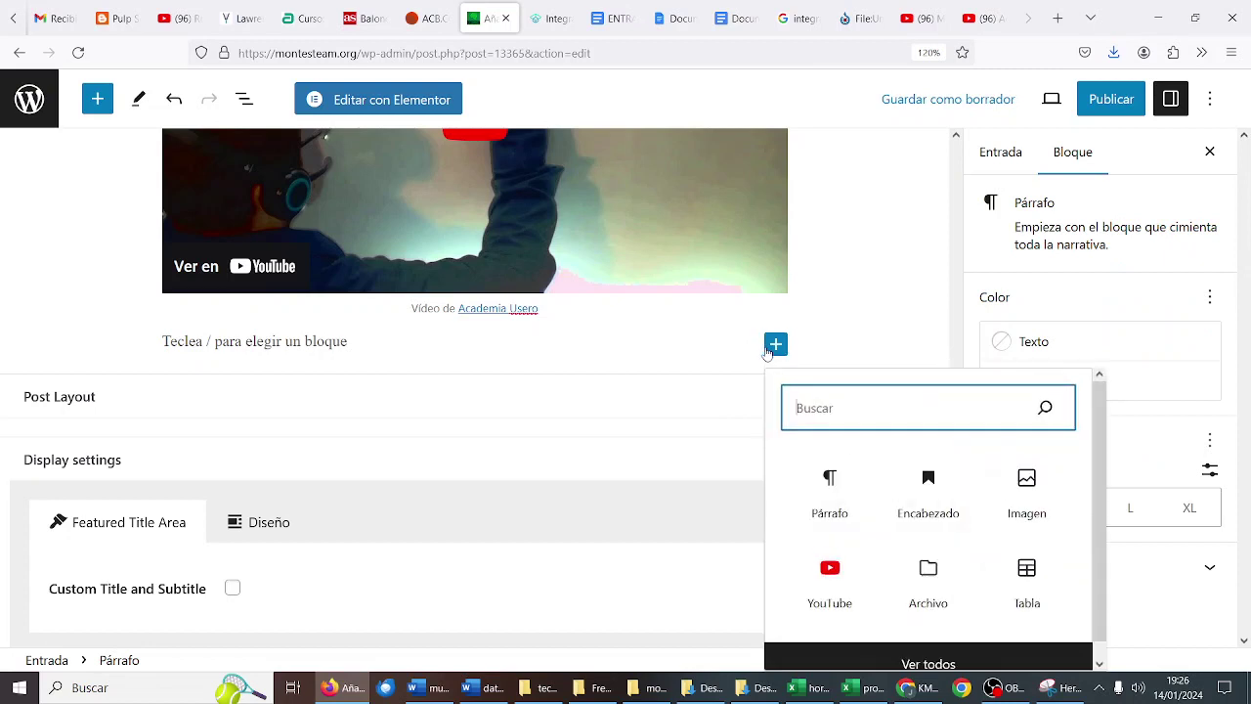
left_click(927, 479)
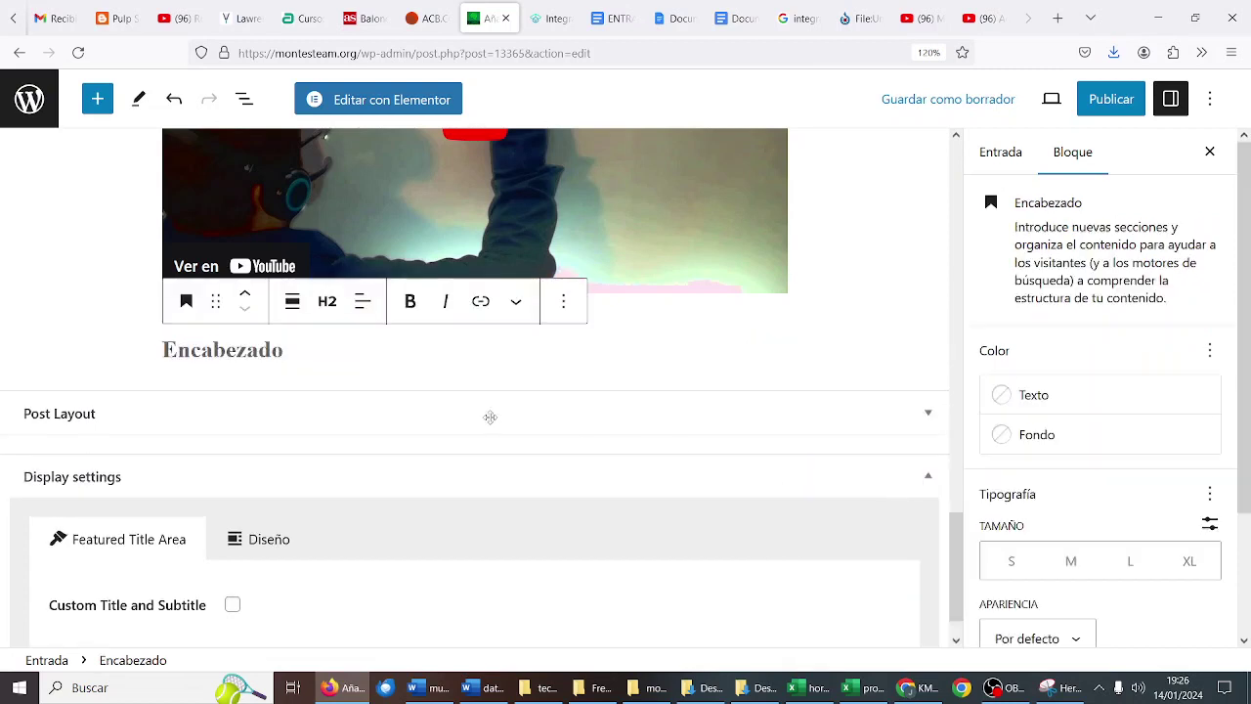
type("Enlaces")
key("Return")
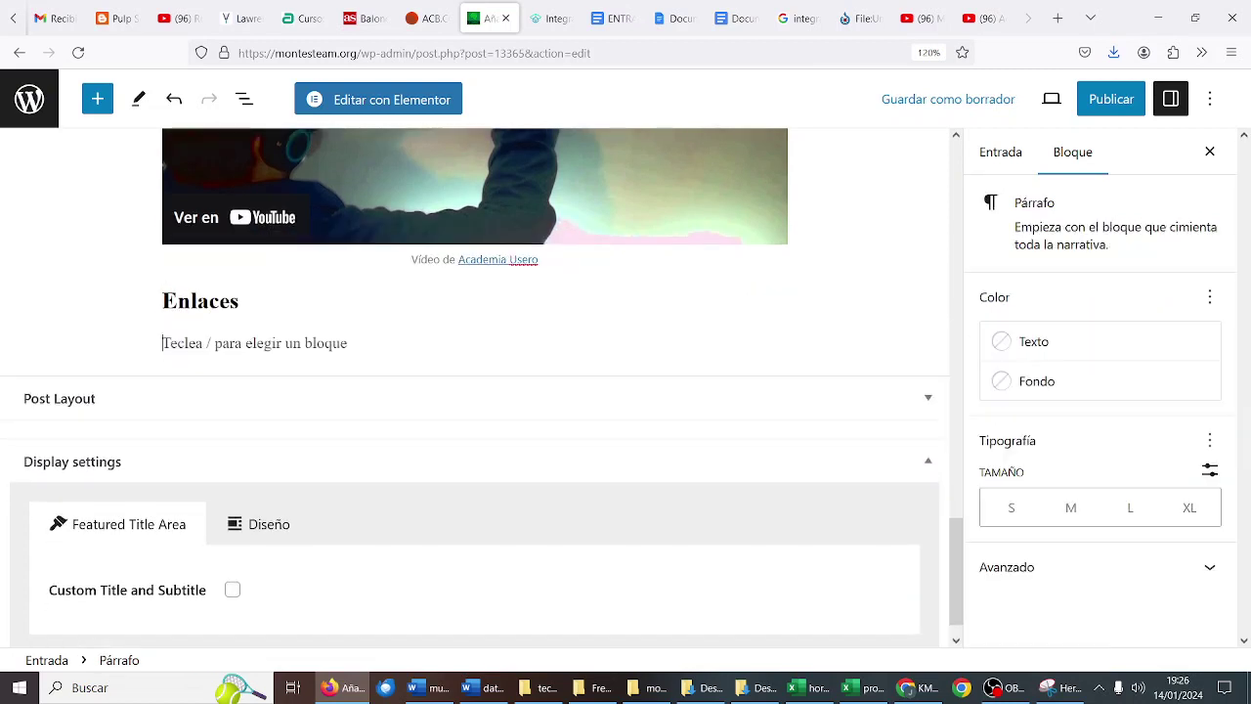
Insert a table with 2 columns and 3 rows below the "Enlaces" heading.
left_click(775, 346)
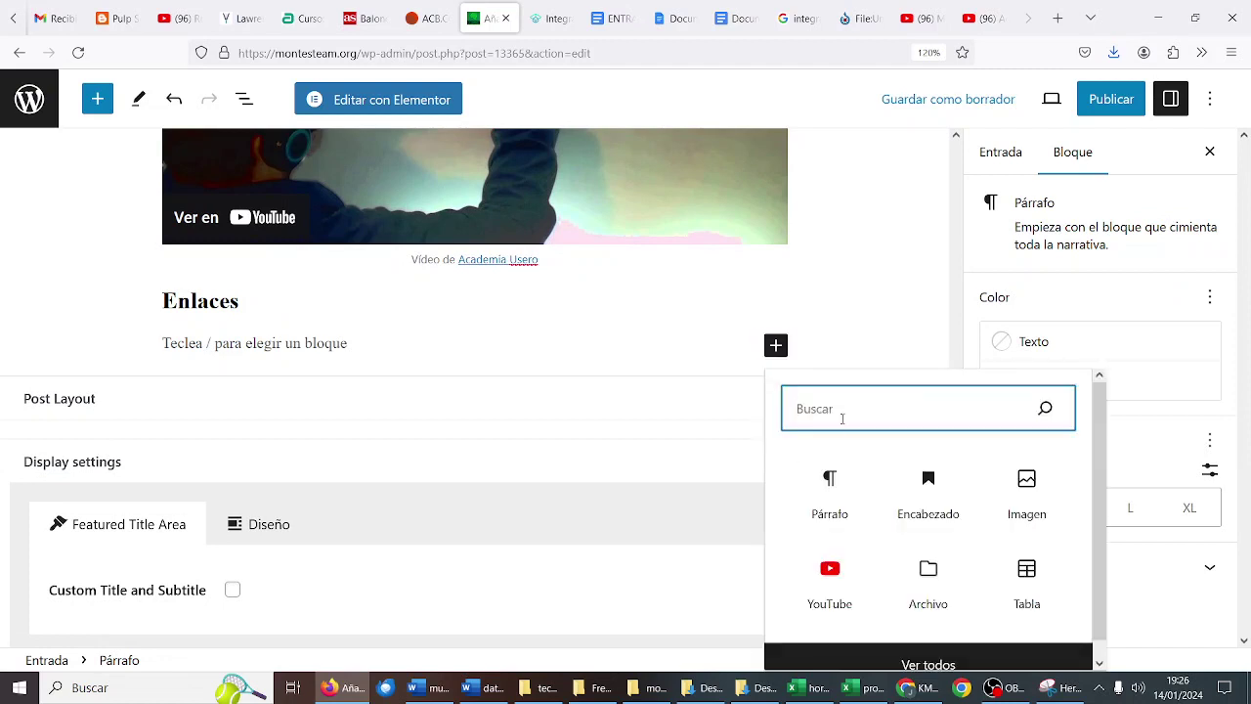
left_click(1027, 575)
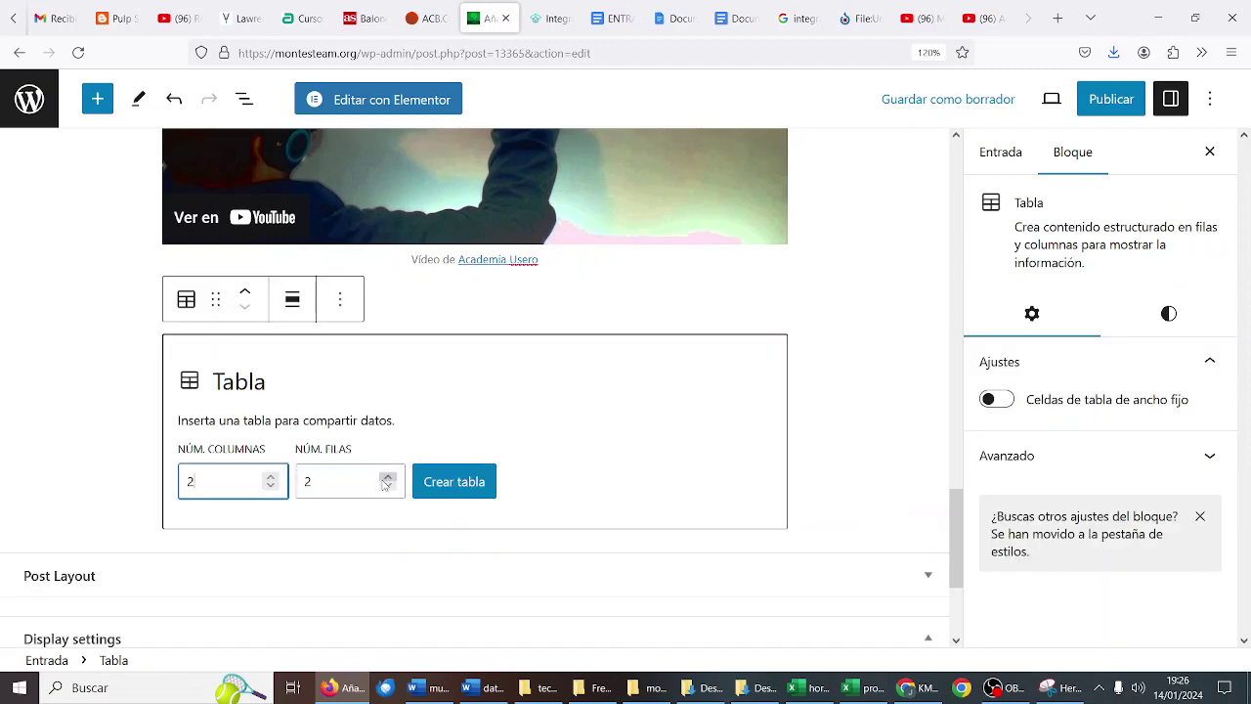
left_click(453, 483)
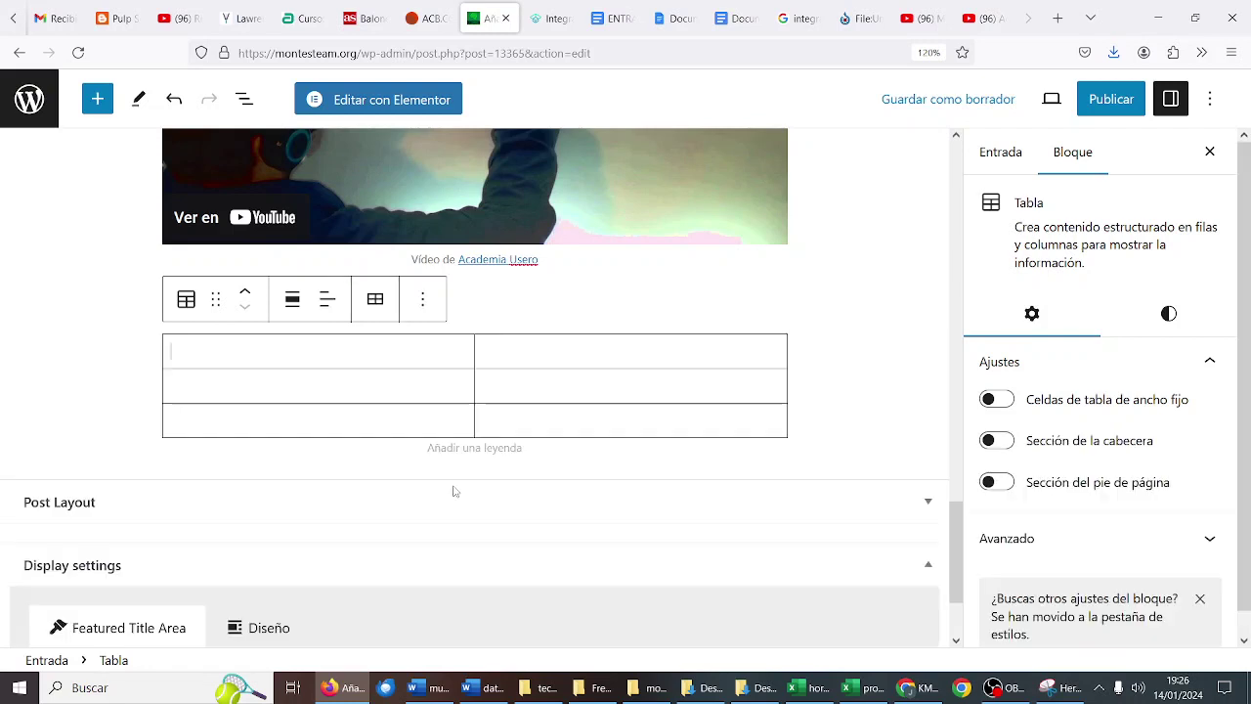
Fill the table's first row with "URL" and "Contenido" and caption the table "Tabla de enlaces".
type("URL")
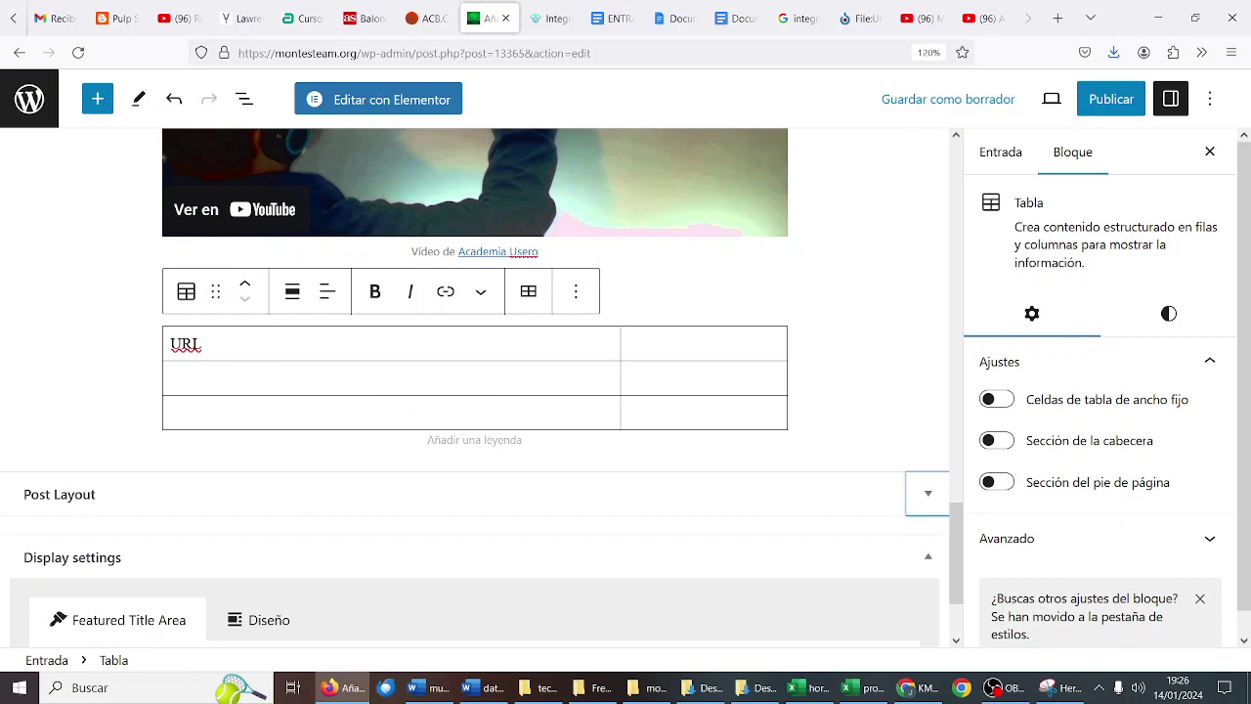
type("Contenido")
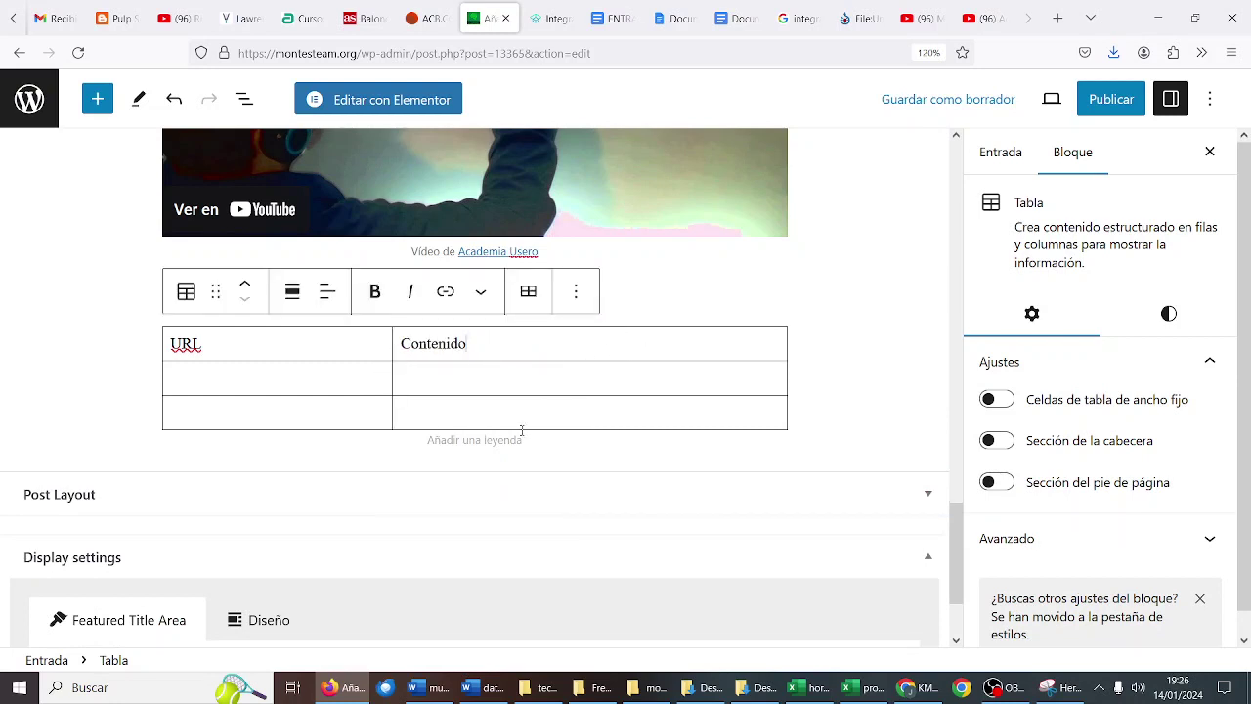
left_click(430, 439)
type("Tabla de enlaces")
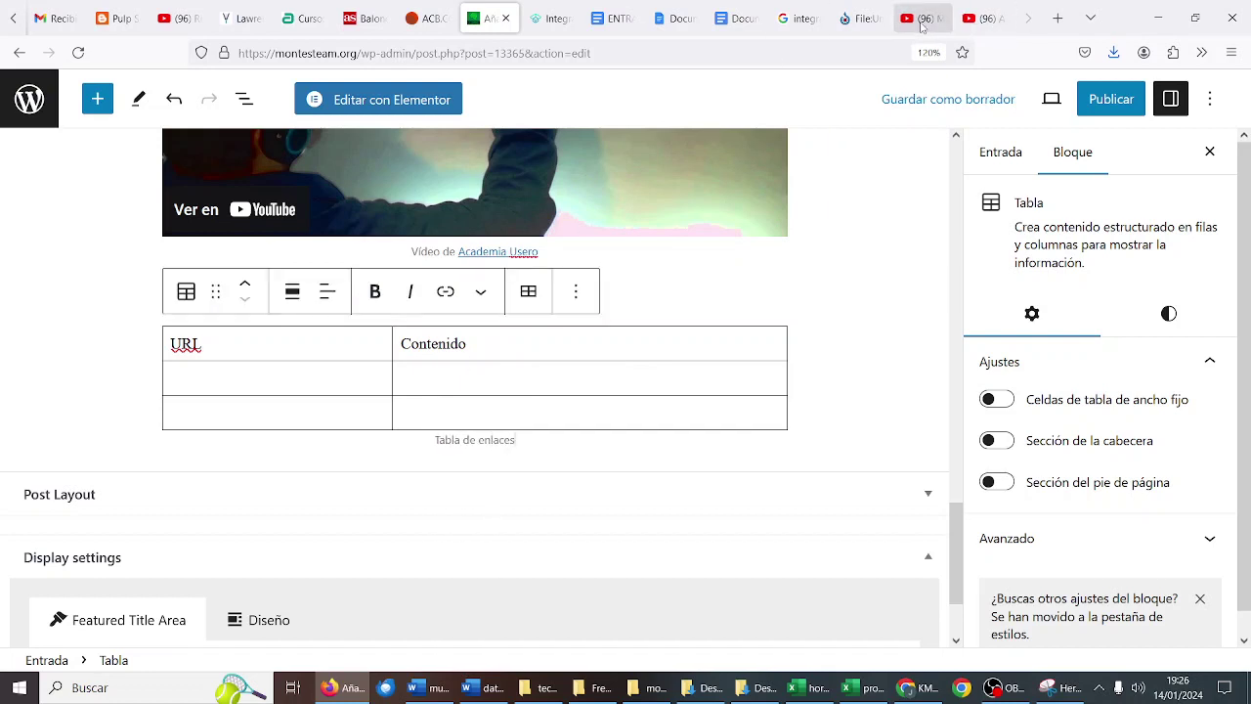
scroll(469, 334, "up", 6)
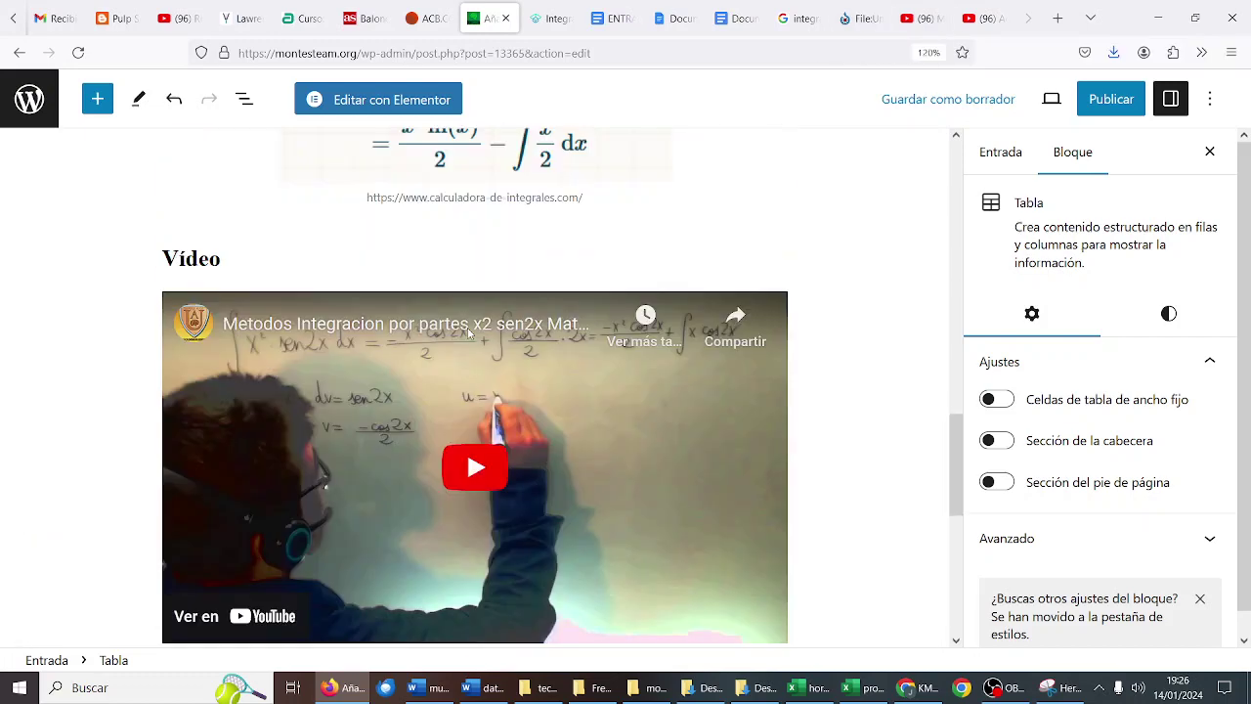
scroll(470, 334, "up", 4)
scroll(577, 332, "down", 6)
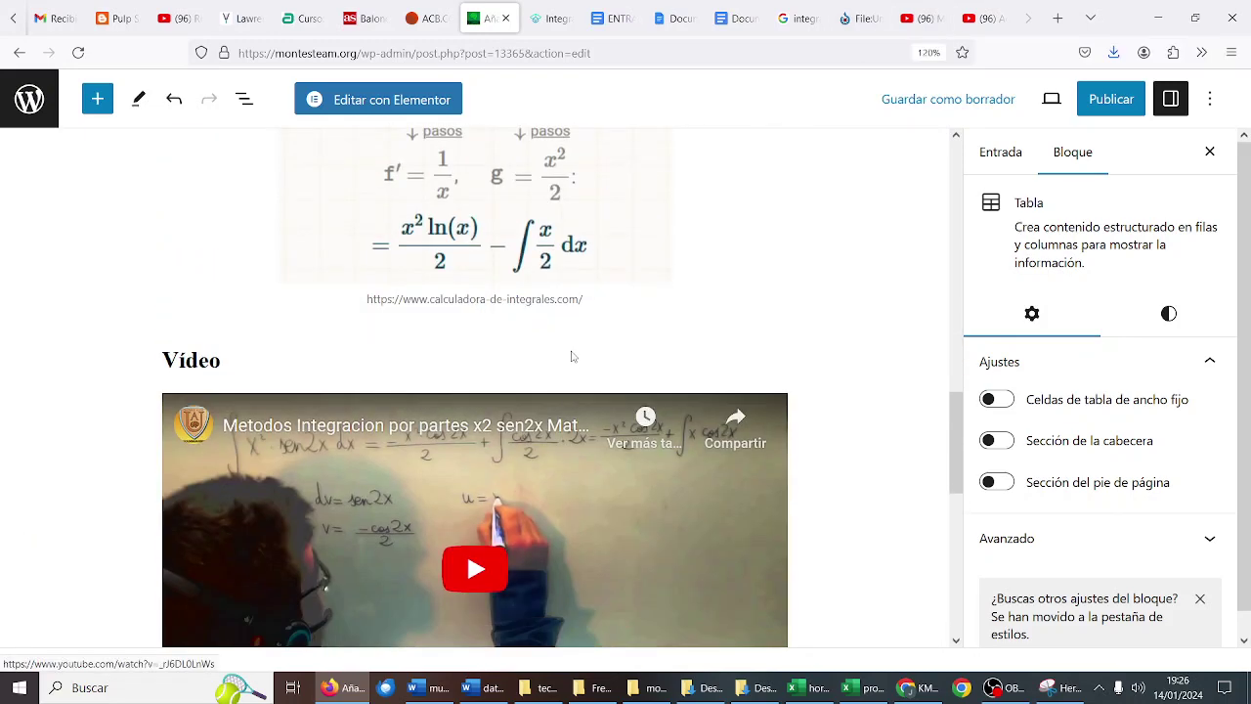
left_click(368, 303)
left_click_drag(372, 301, 584, 299)
key("ctrl+c")
scroll(566, 324, "down", 3)
scroll(566, 324, "up", 3)
left_click_drag(475, 301, 380, 303)
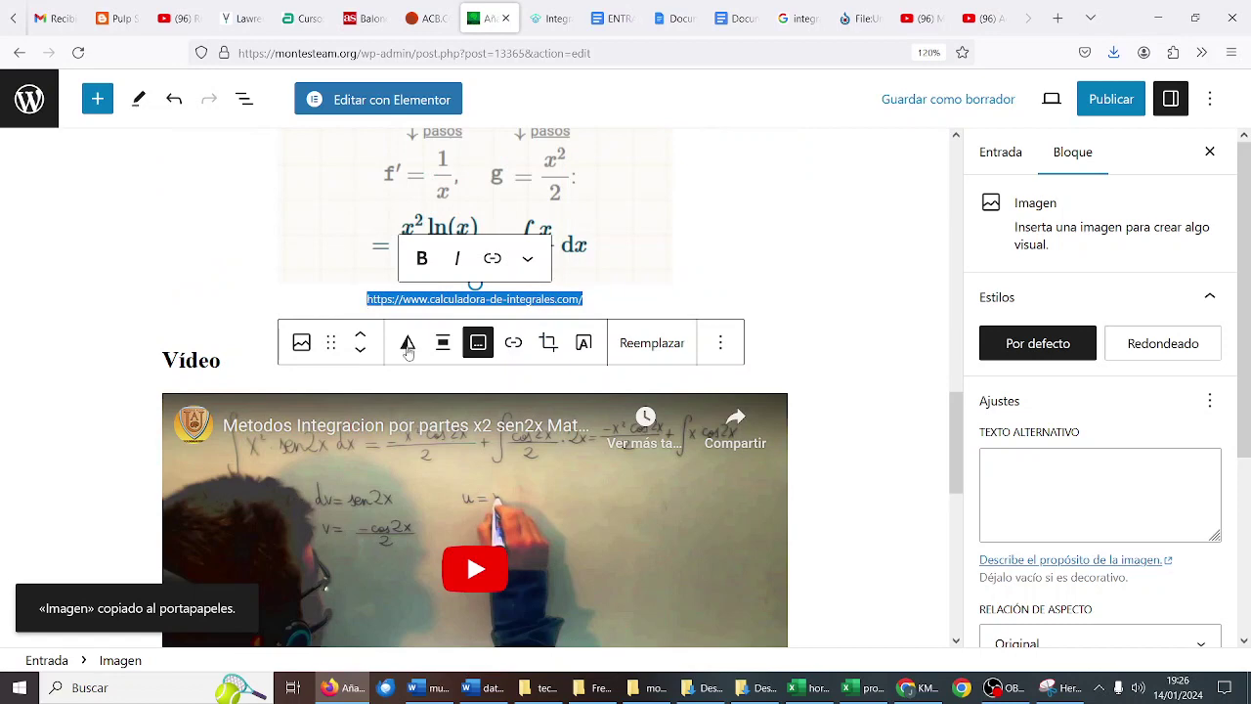
scroll(411, 352, "down", 6)
left_click(304, 281)
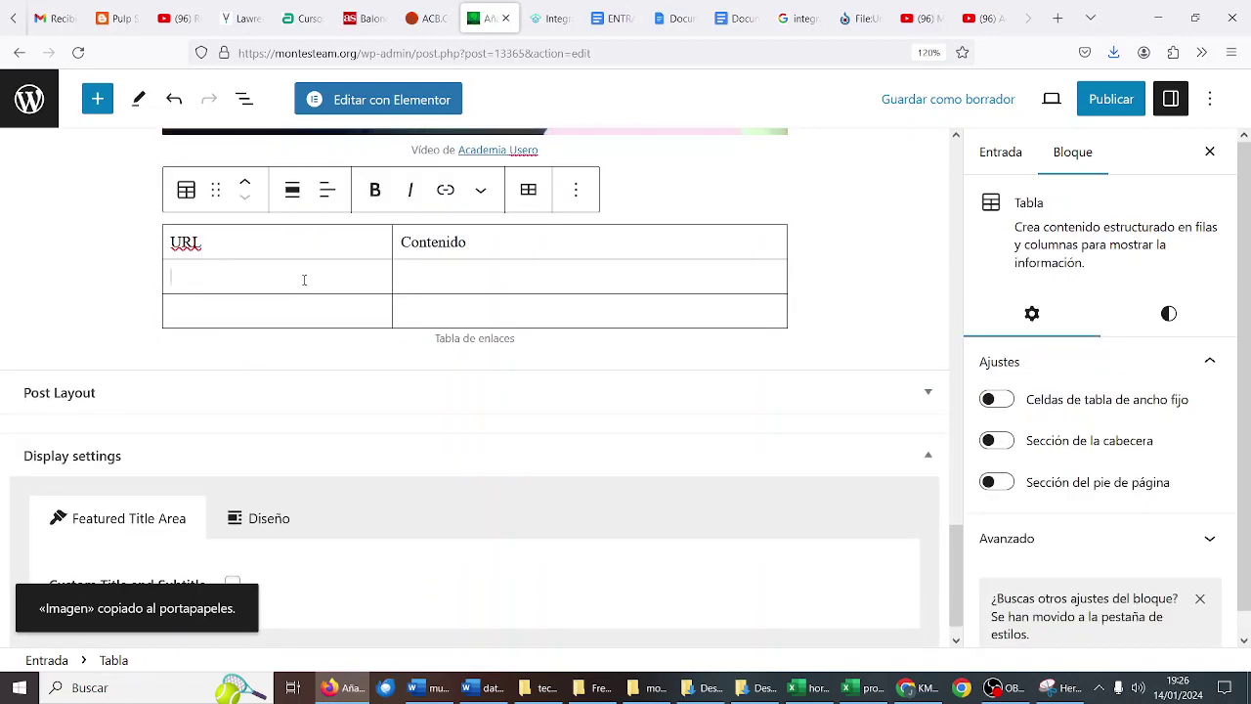
key("ctrl+v")
left_click_drag(461, 280, 155, 274)
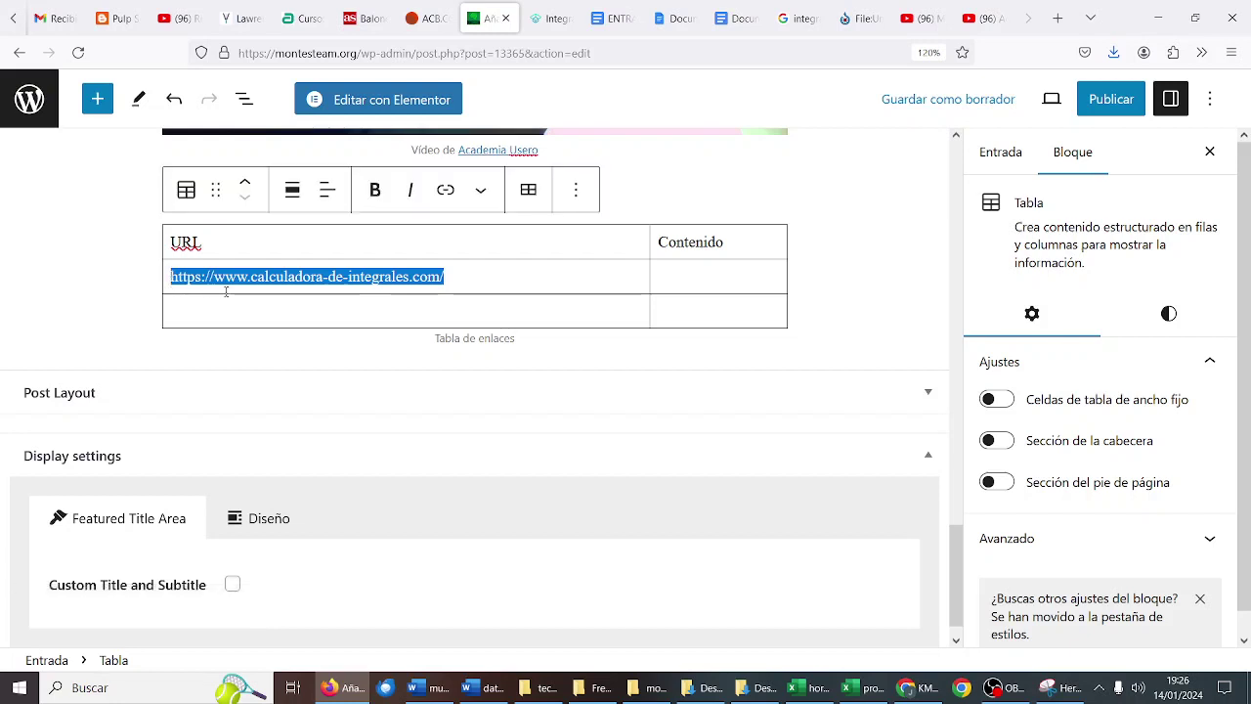
key("ctrl+x")
type("Ca")
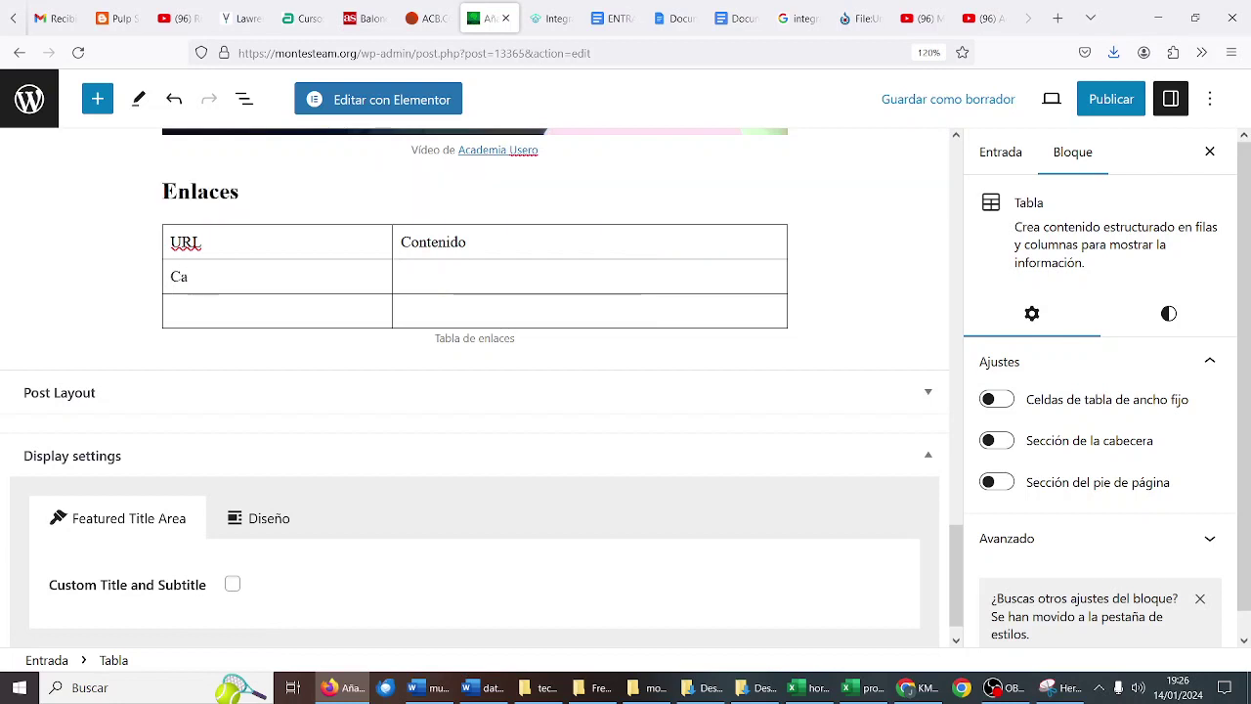
type("lculadora de Integrales")
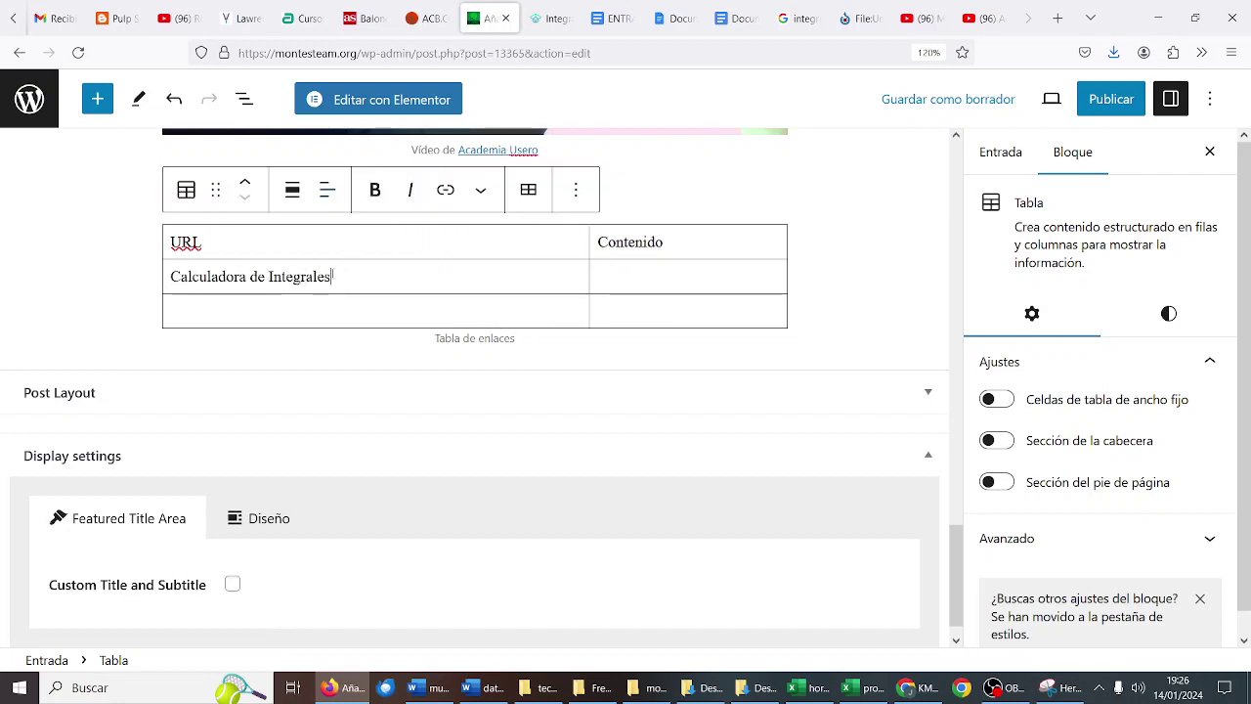
left_click_drag(332, 277, 164, 286)
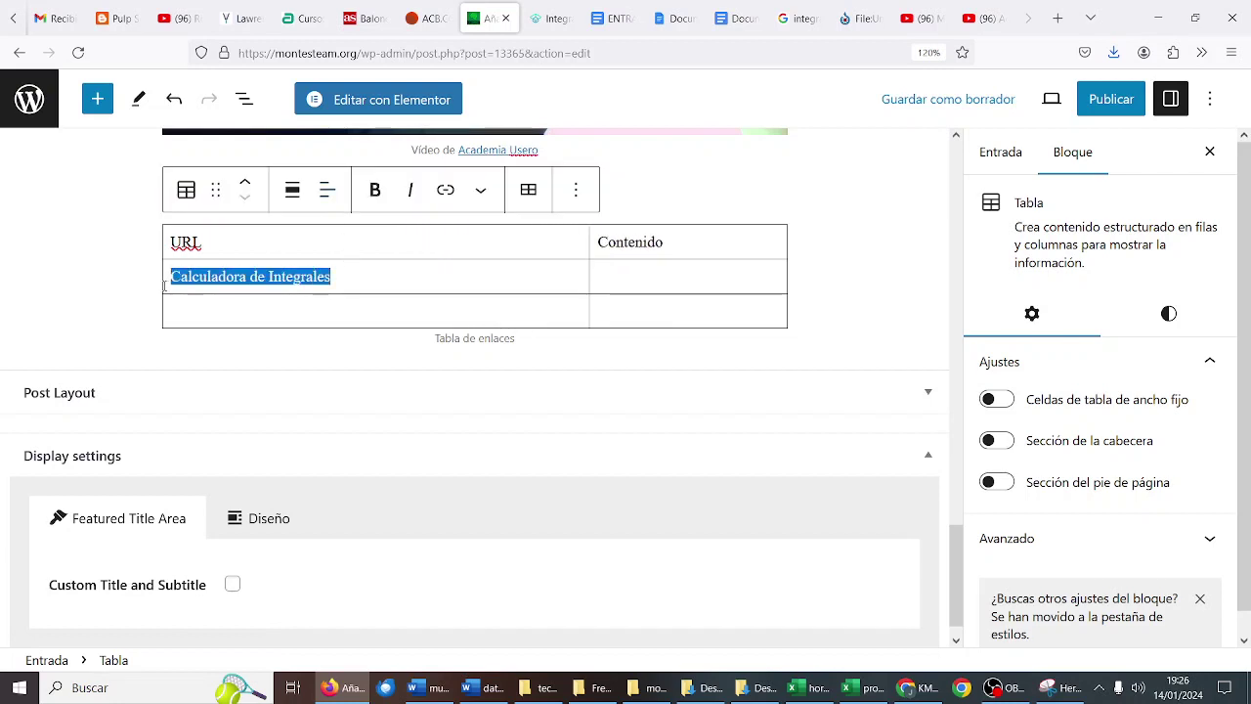
left_click(445, 189)
key("ctrl+v")
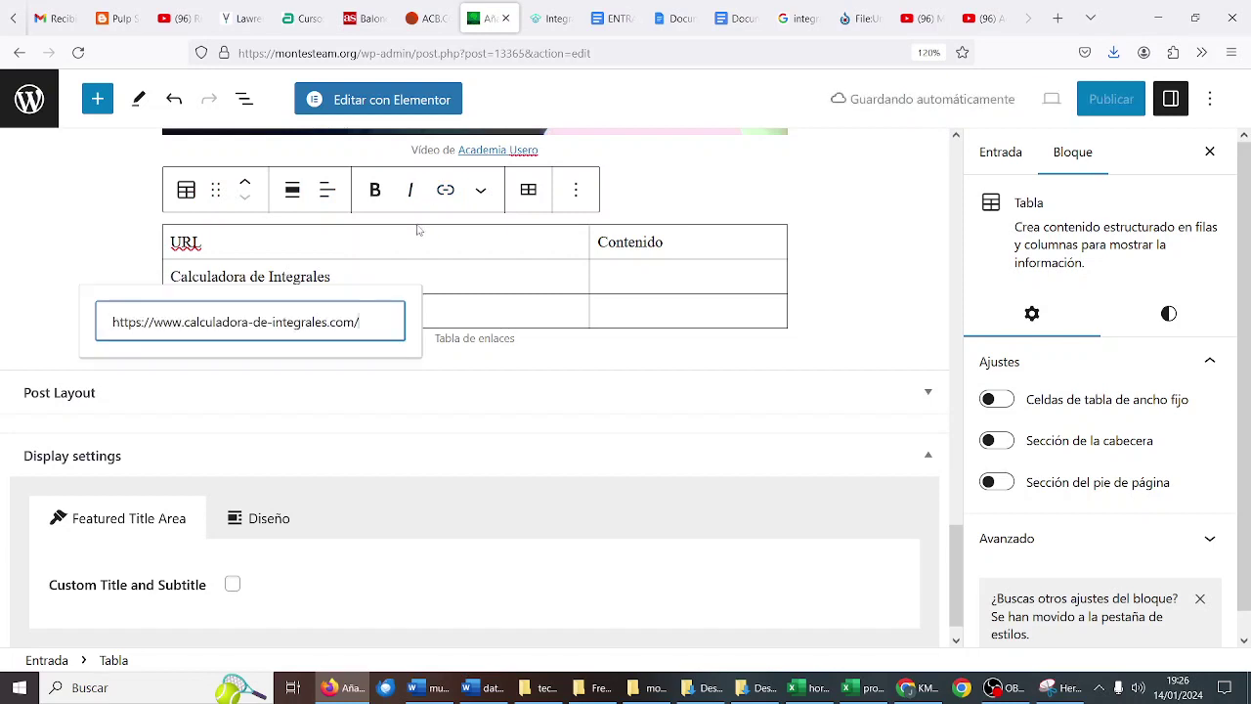
key("Return")
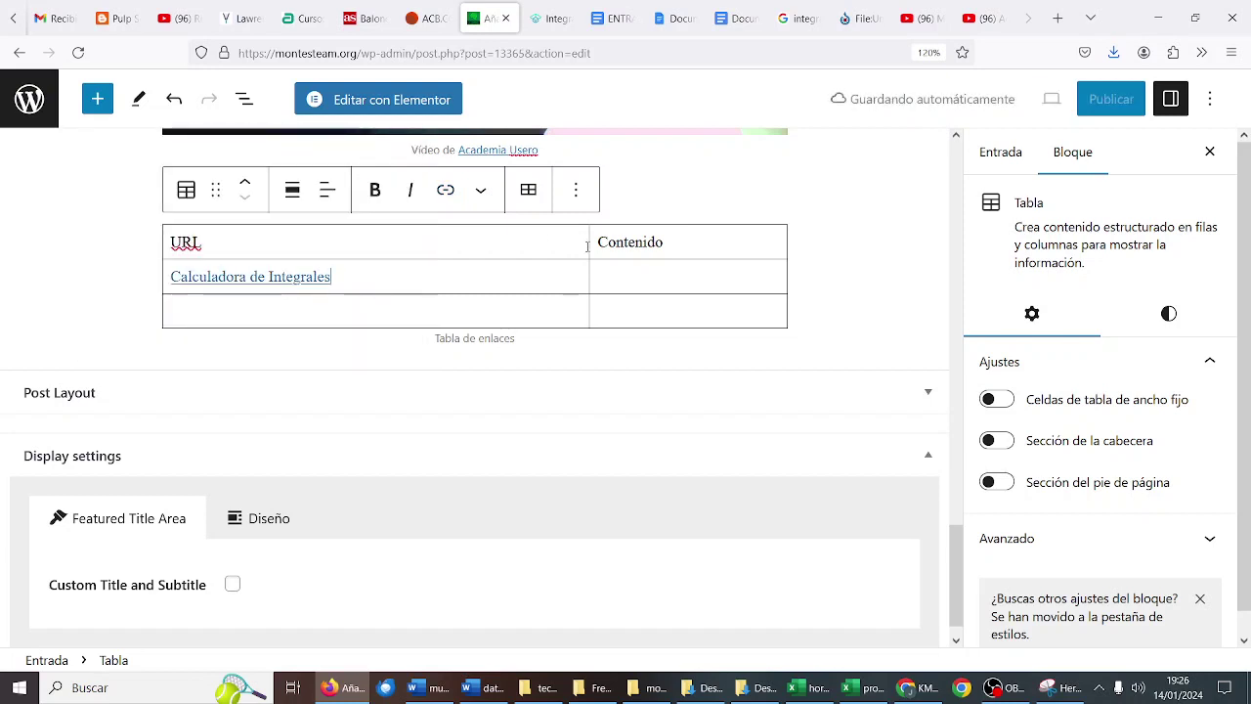
Enter "Resuelve paso a paso una integral" in the "Contenido" column beside the Calculadora de Integrales link.
left_click(615, 278)
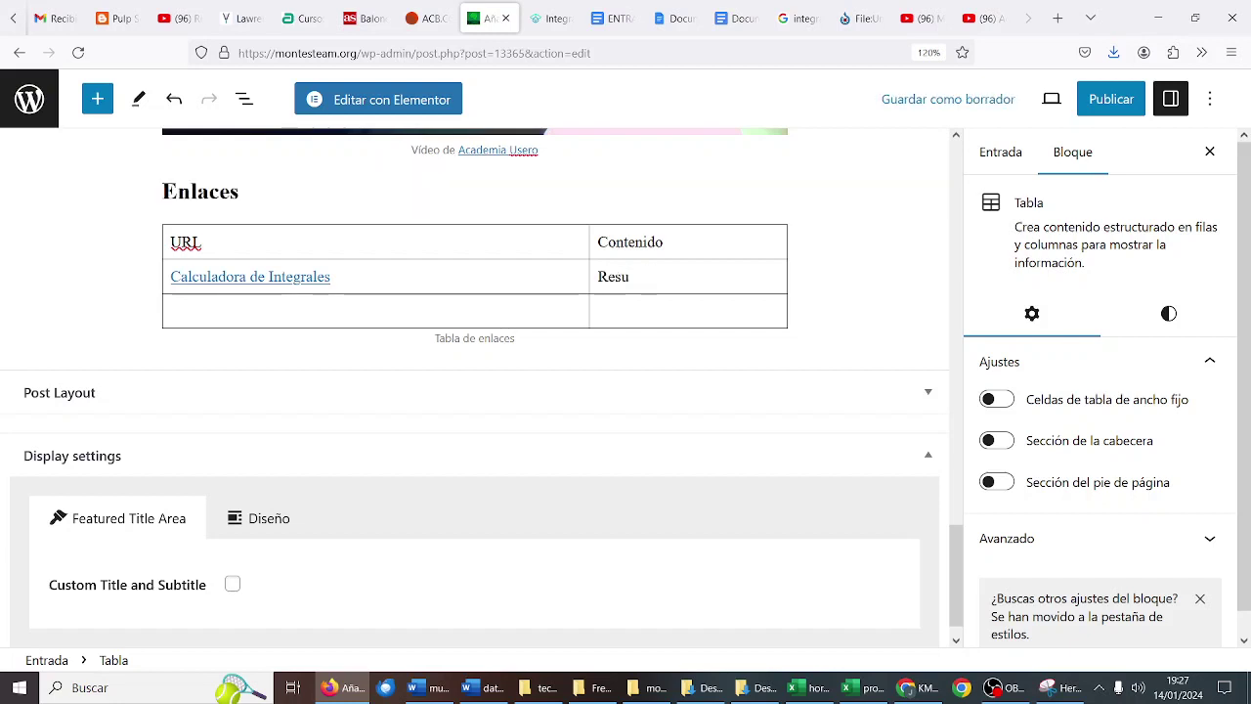
type("esuelve paso")
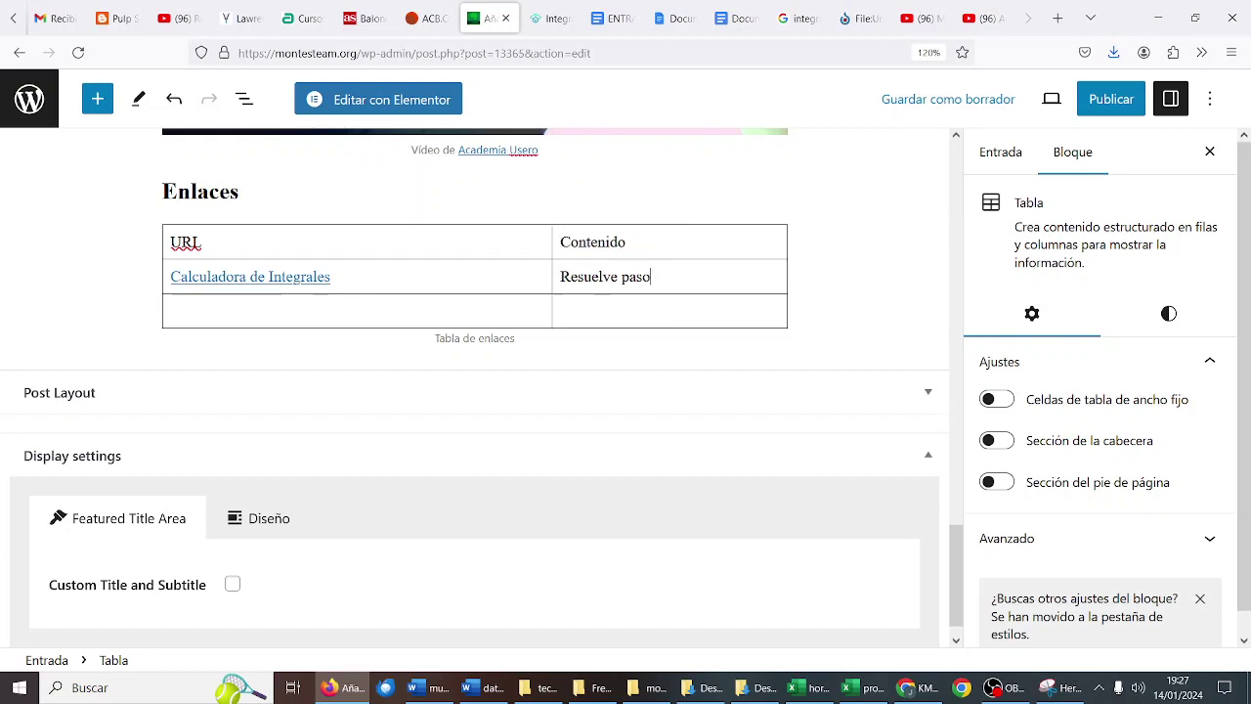
type(" a paso una integral")
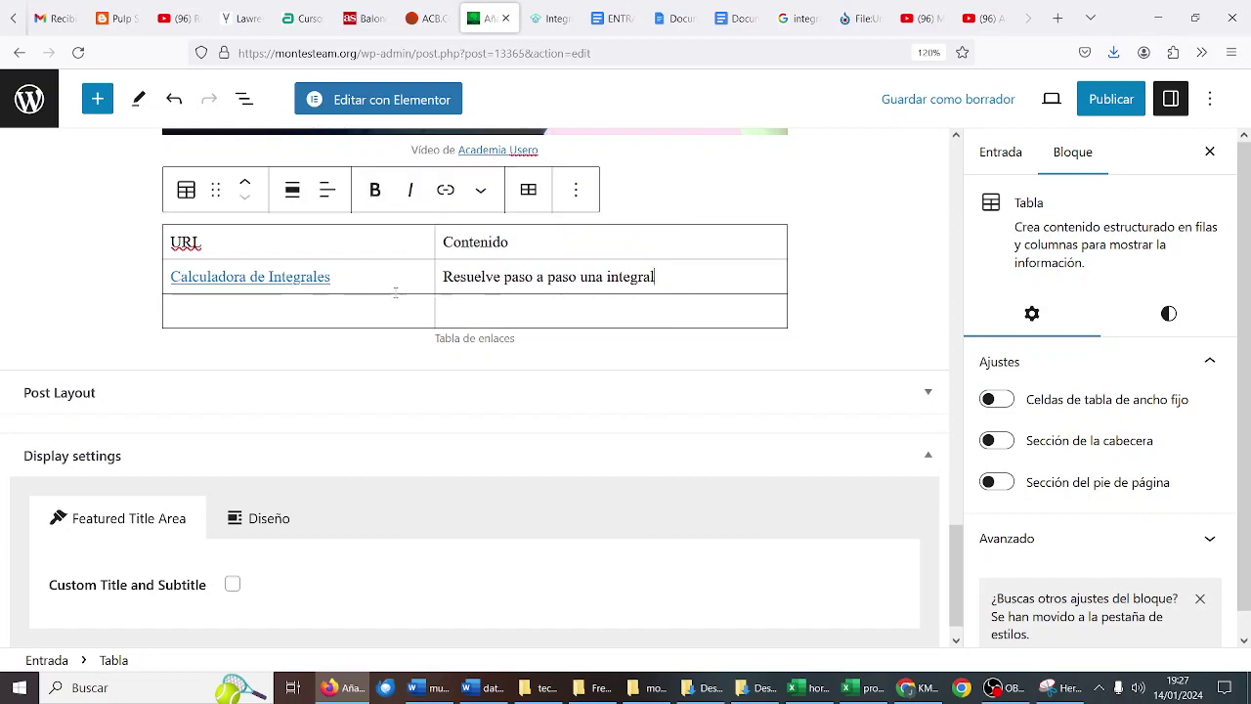
left_click(915, 19)
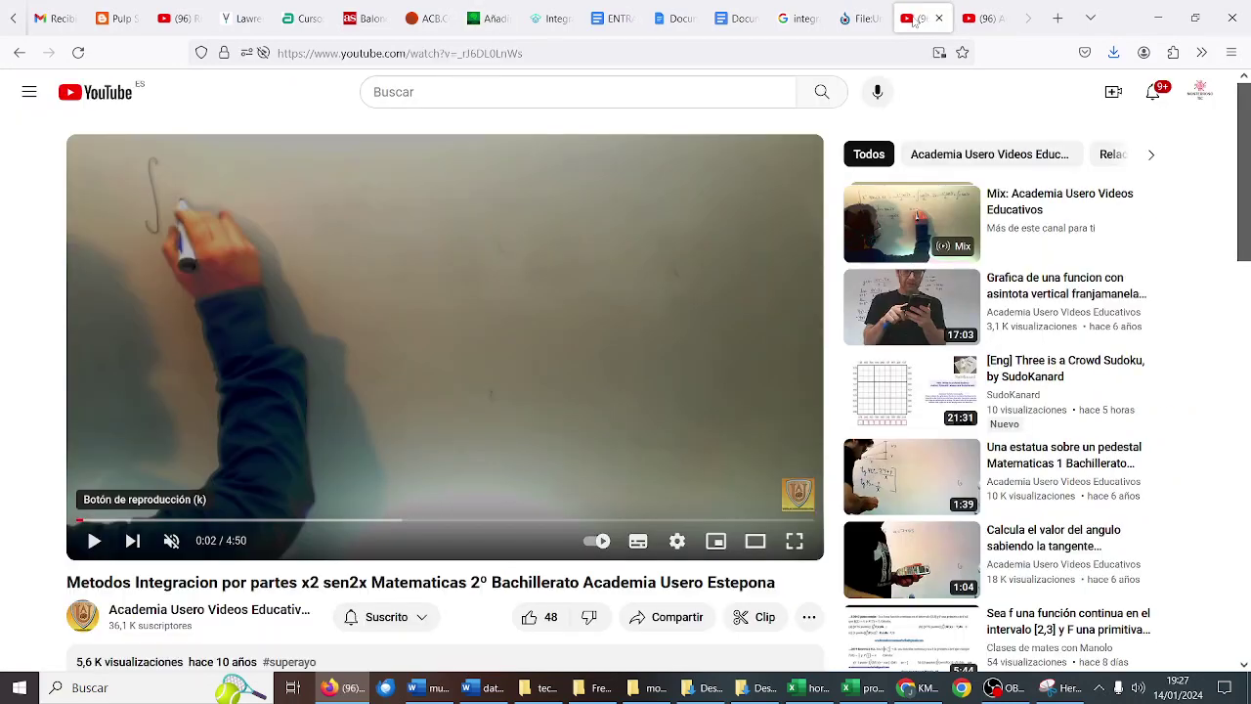
key("ctrl+l")
type("w")
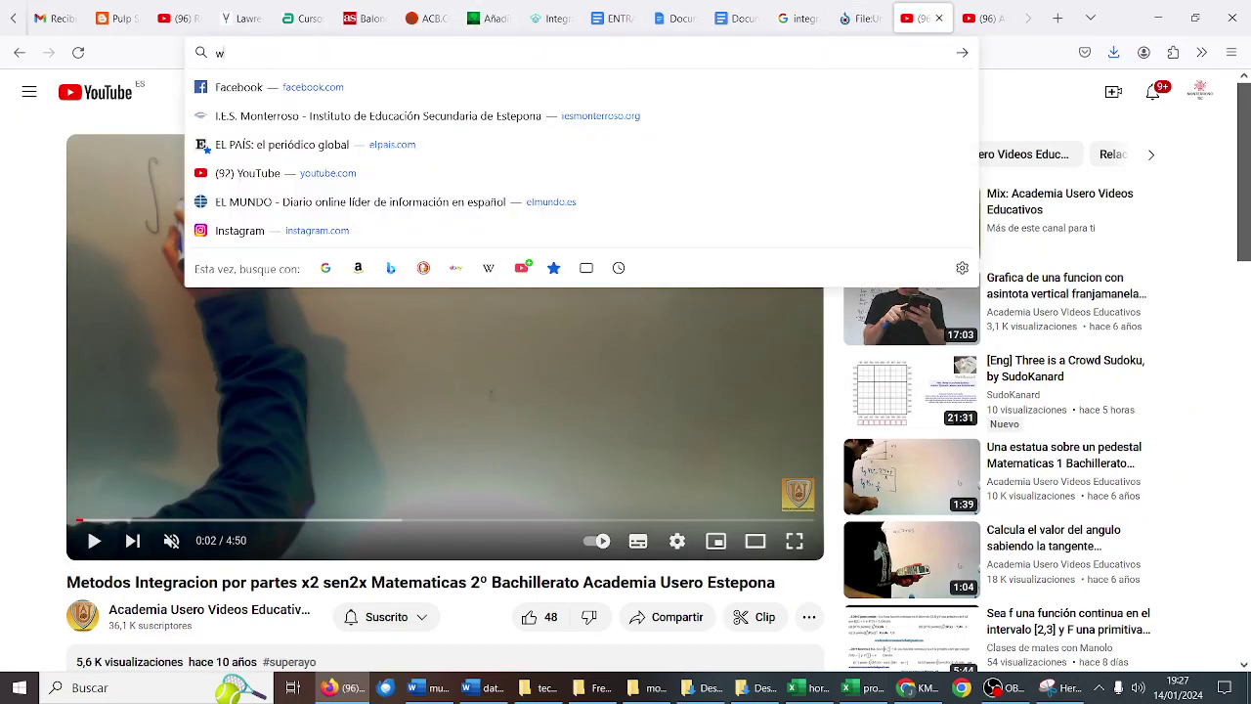
type("orlfram apl")
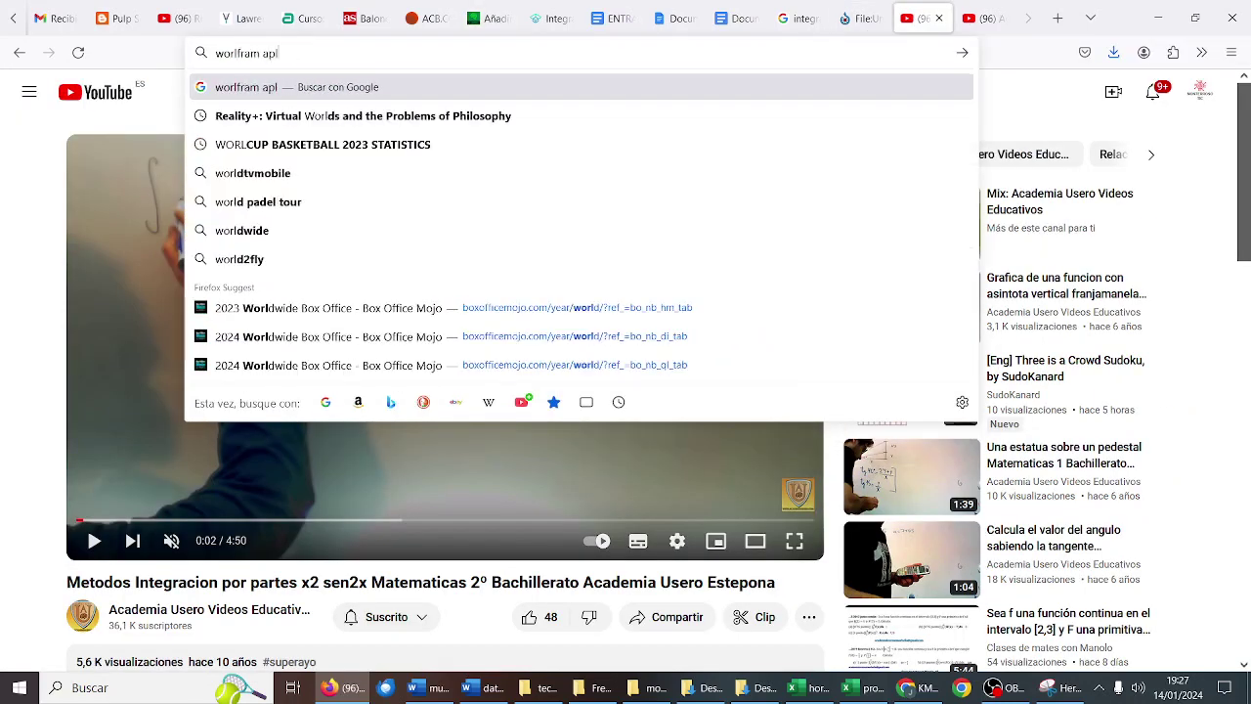
type("pha")
key("Return")
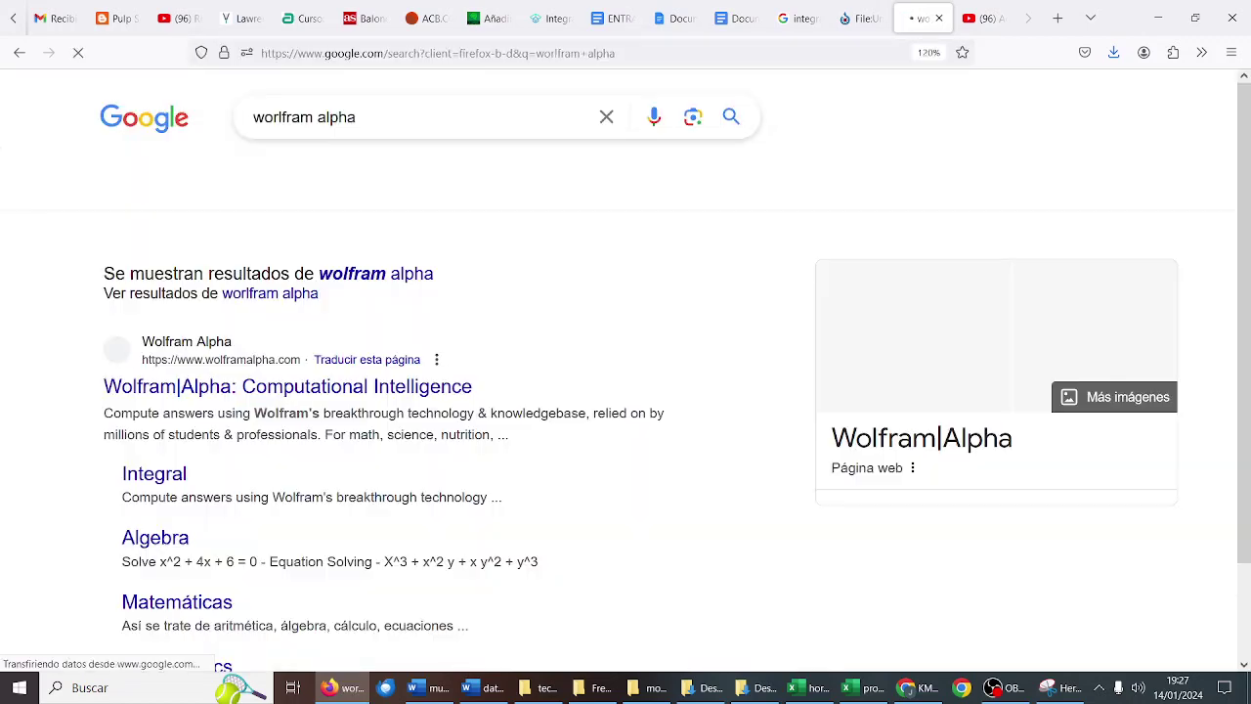
left_click(420, 389)
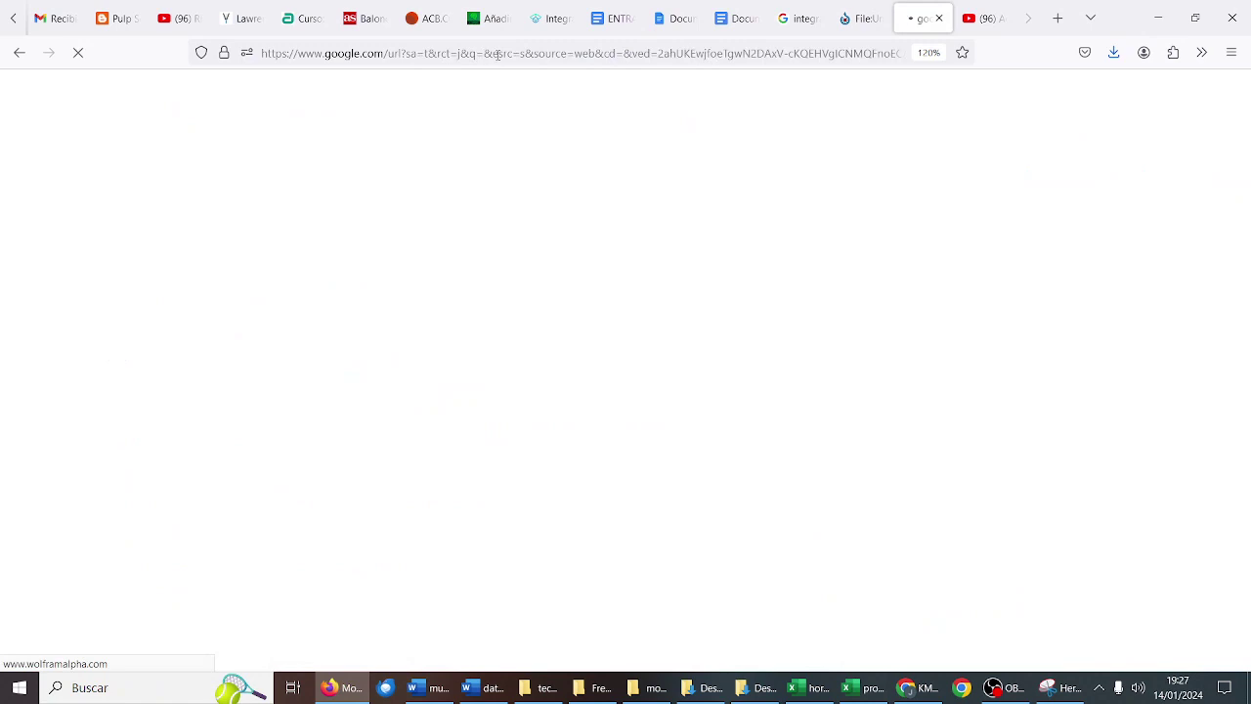
left_click(446, 55)
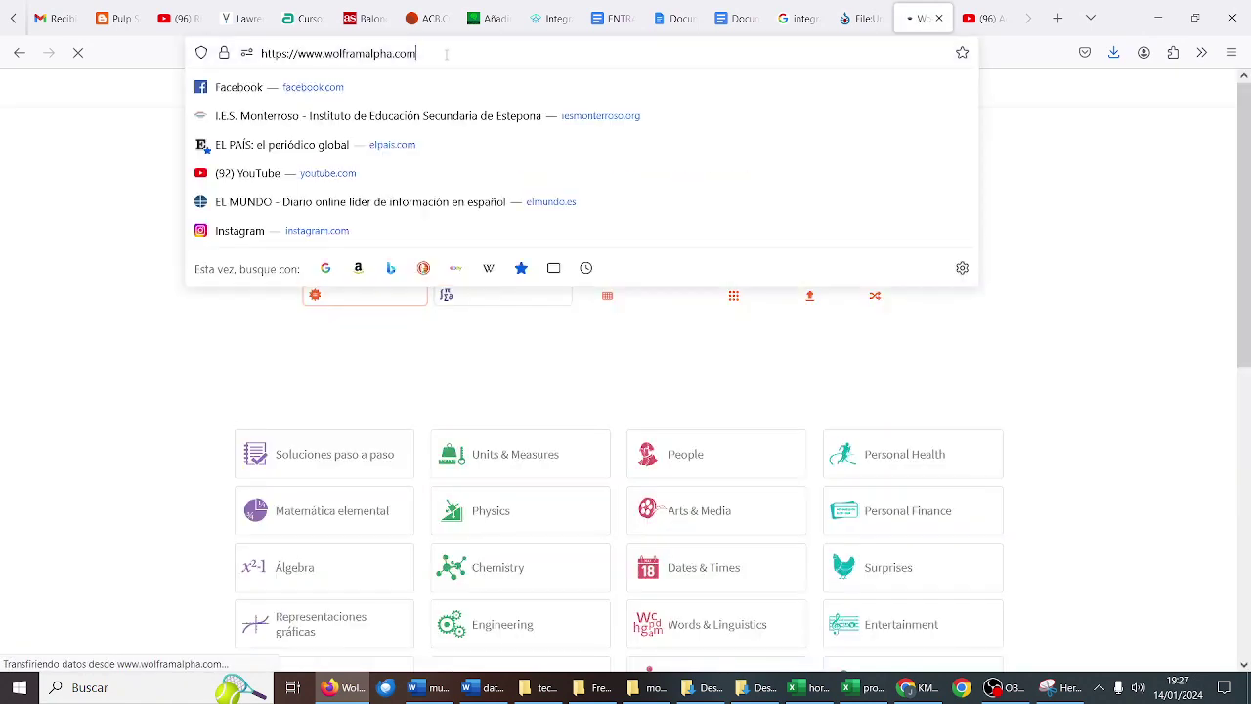
right_click(446, 55)
left_click(475, 150)
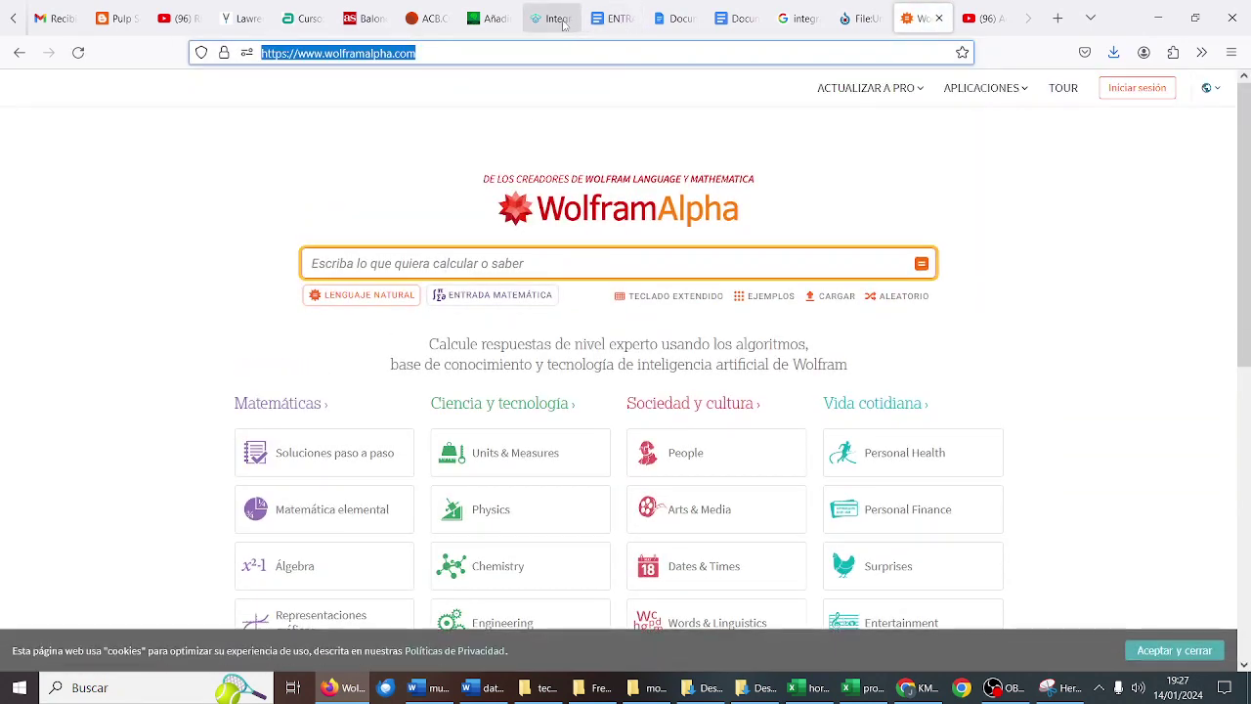
left_click(486, 18)
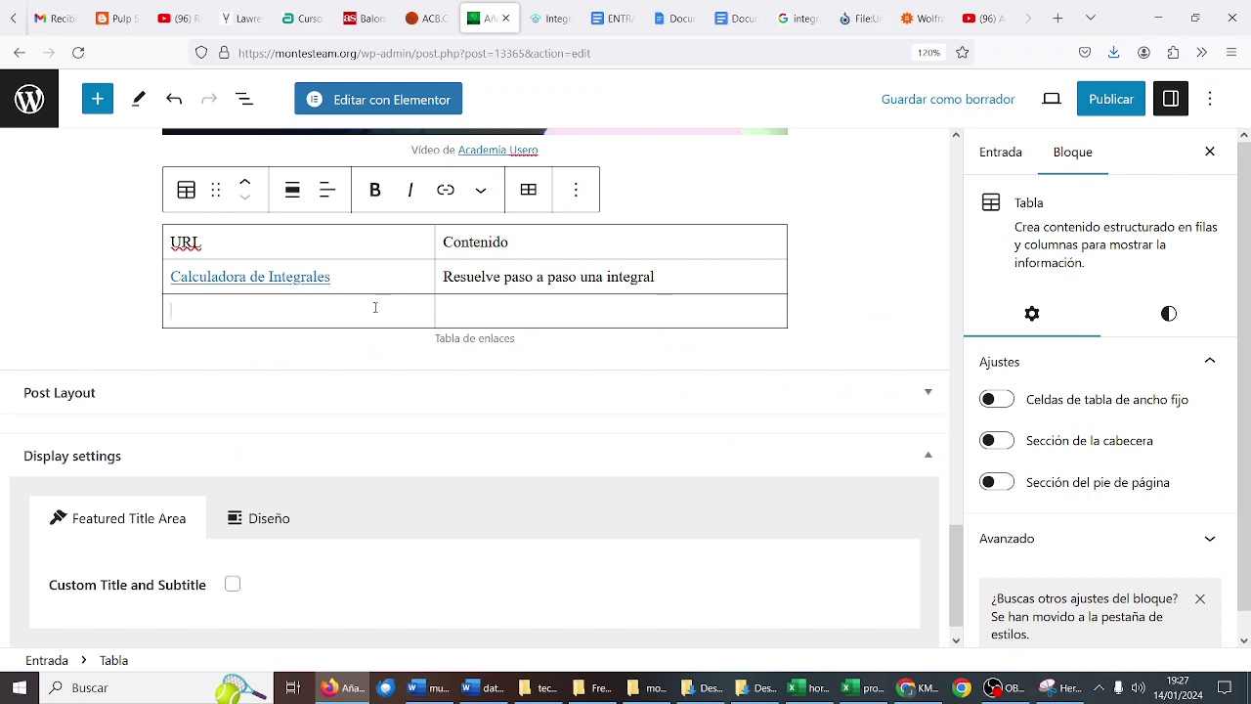
left_click(374, 307)
type("Wolfram")
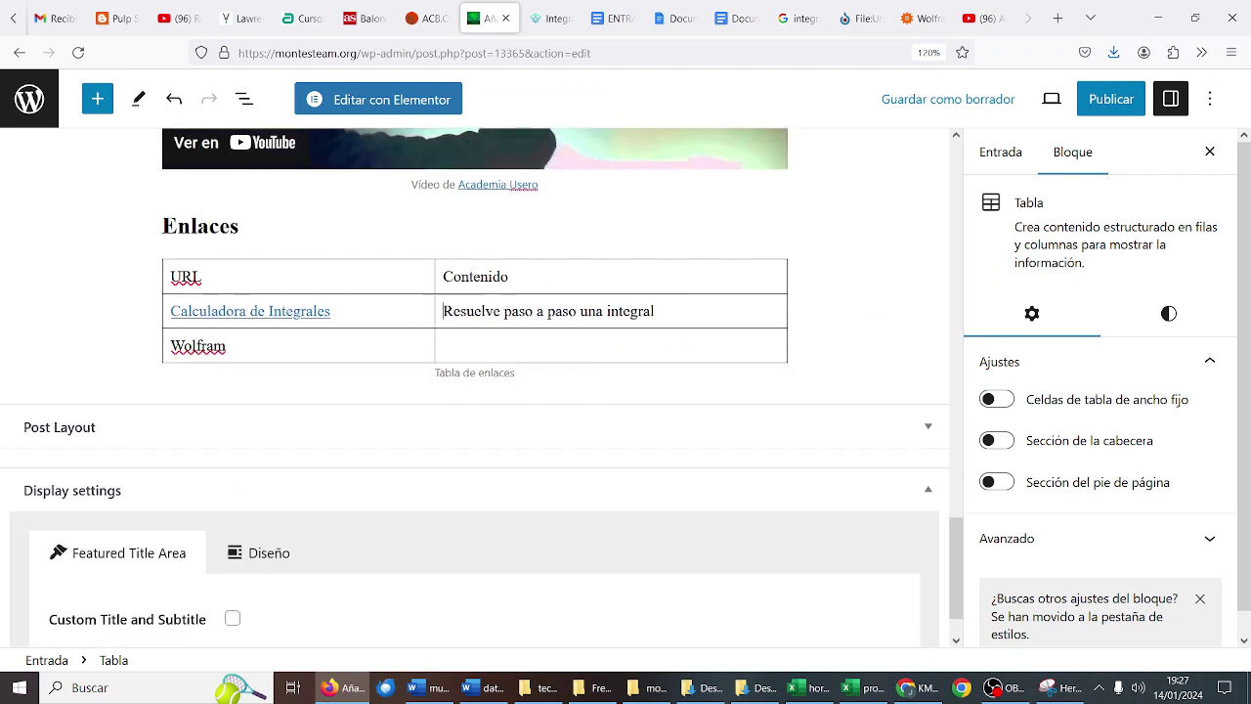
type(" Alpha")
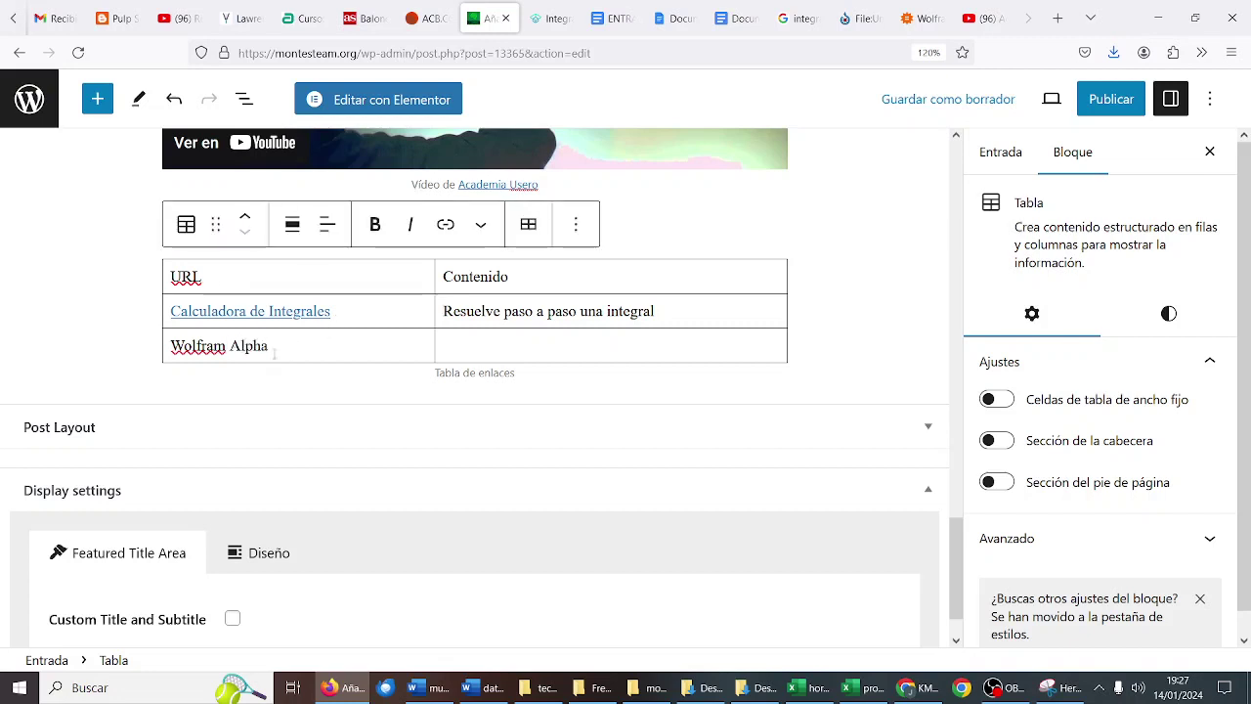
left_click_drag(269, 346, 196, 346)
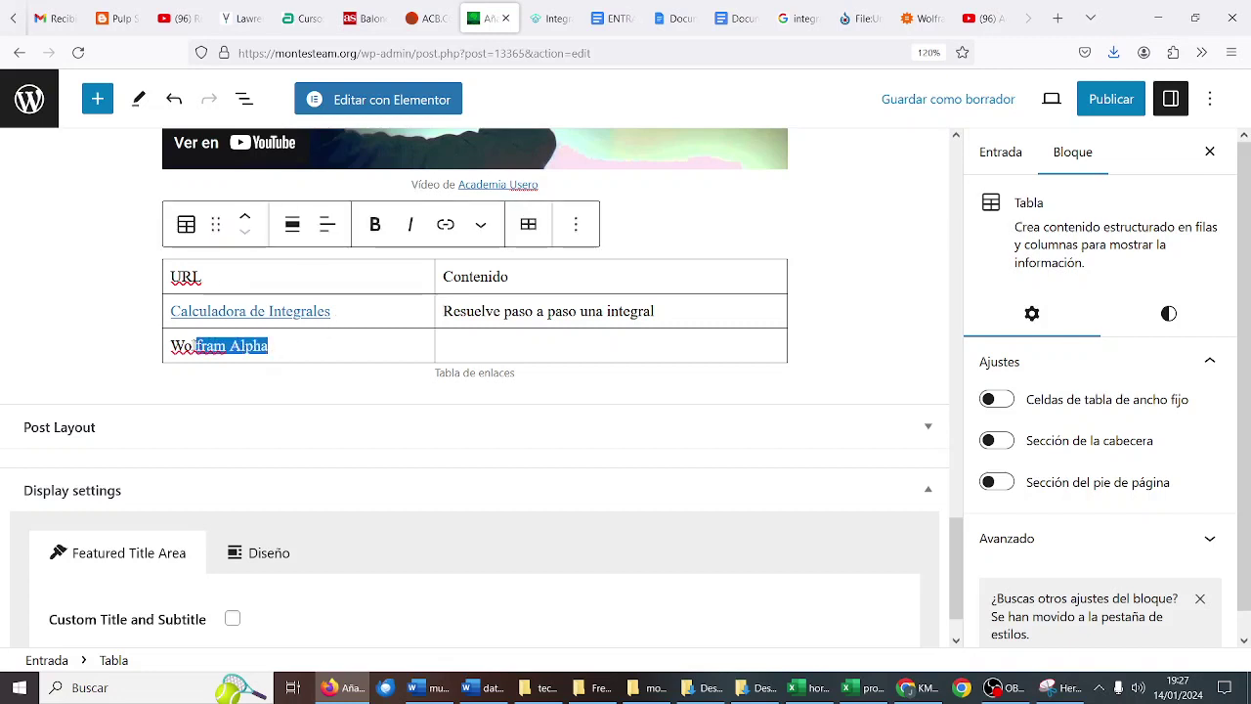
left_click(445, 225)
key("ctrl+v")
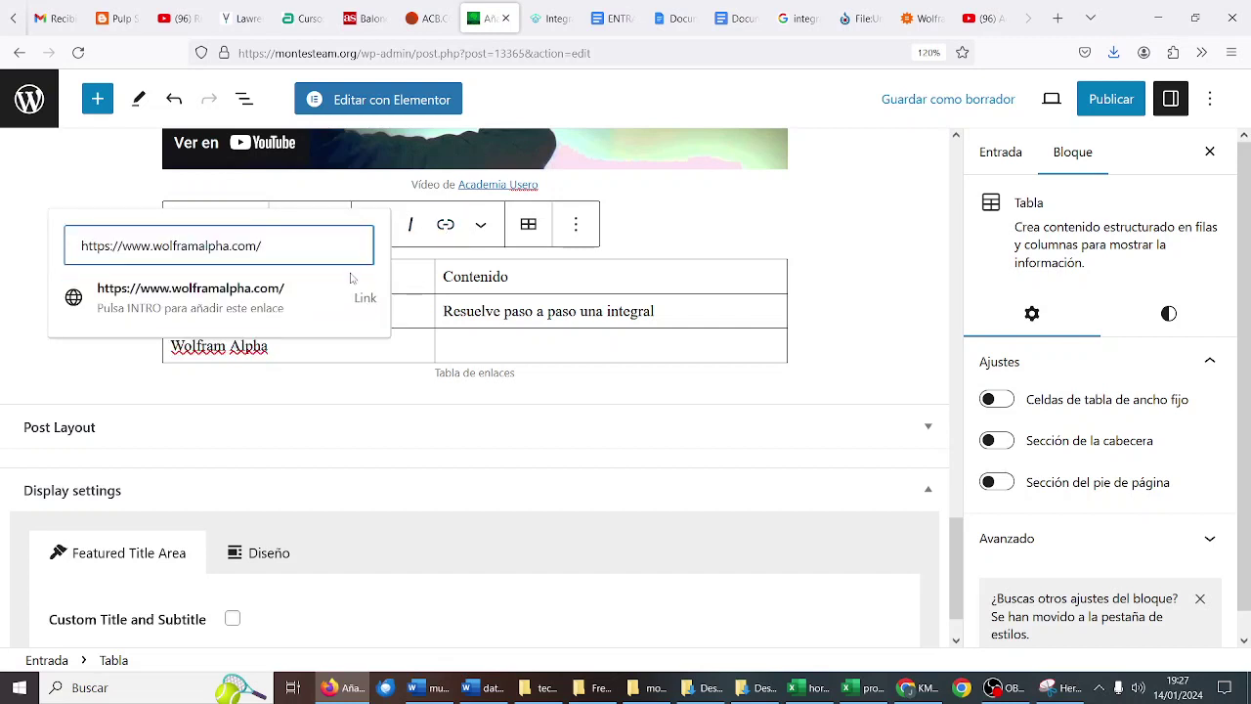
key("Return")
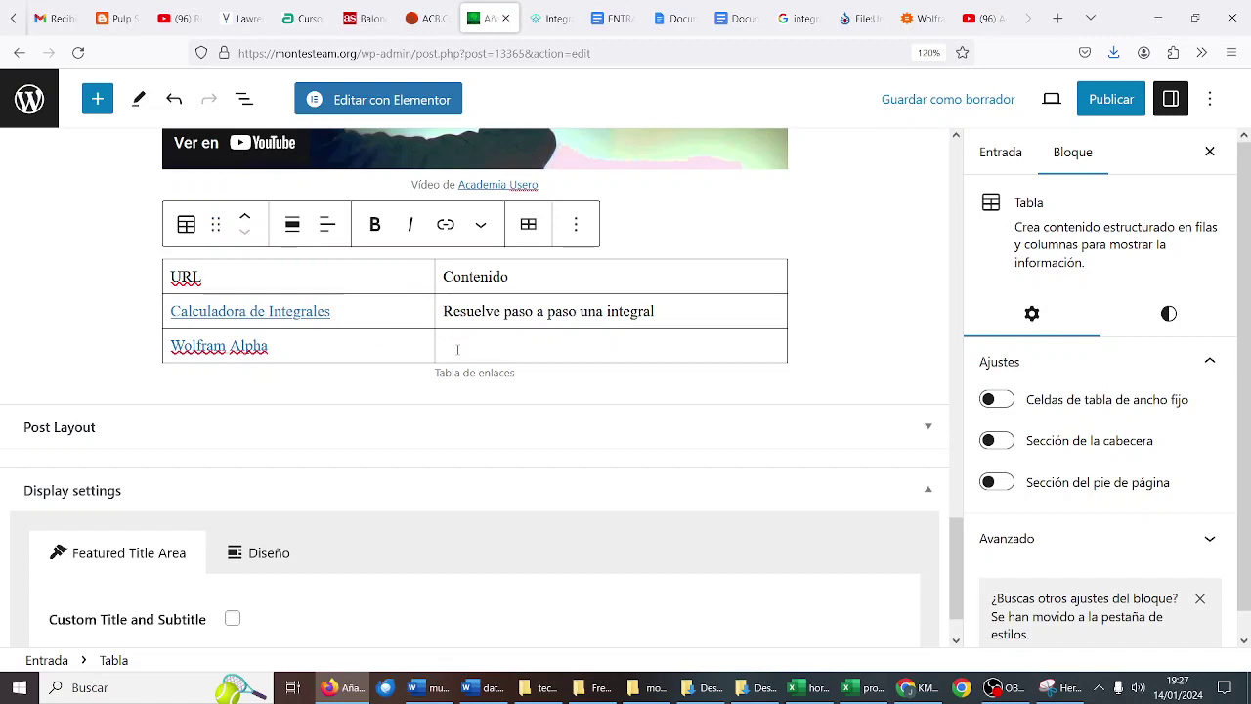
type("Soluciona problema")
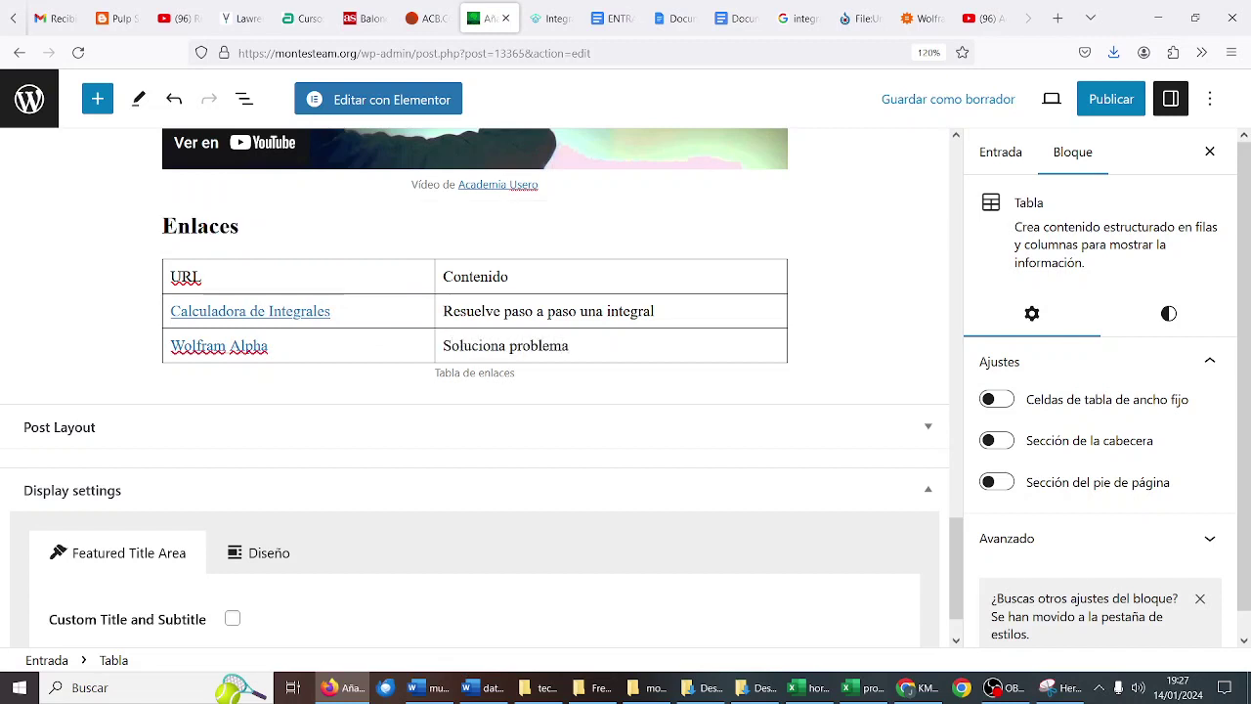
type("temáticos")
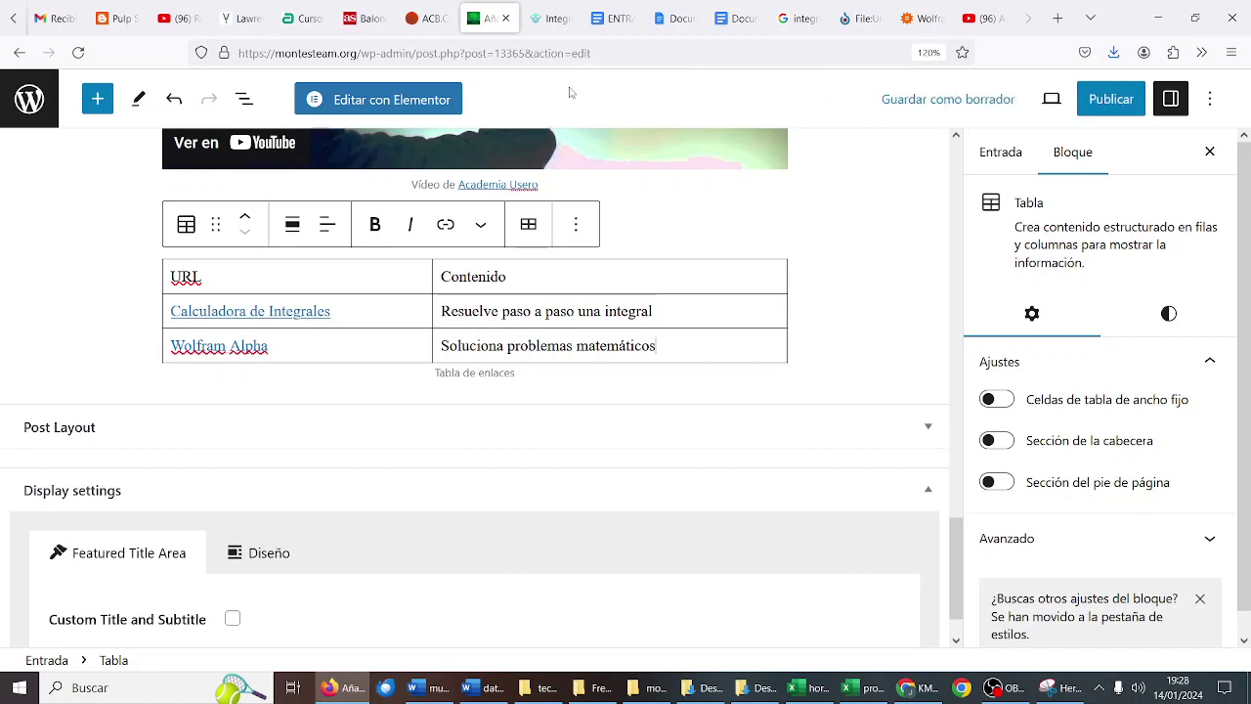
Check the post requirements in the "ENTRADA EVALUACIÓN WORDPRESS" document and search the web for "relacion de ejercicios integrales por partes".
left_click(614, 18)
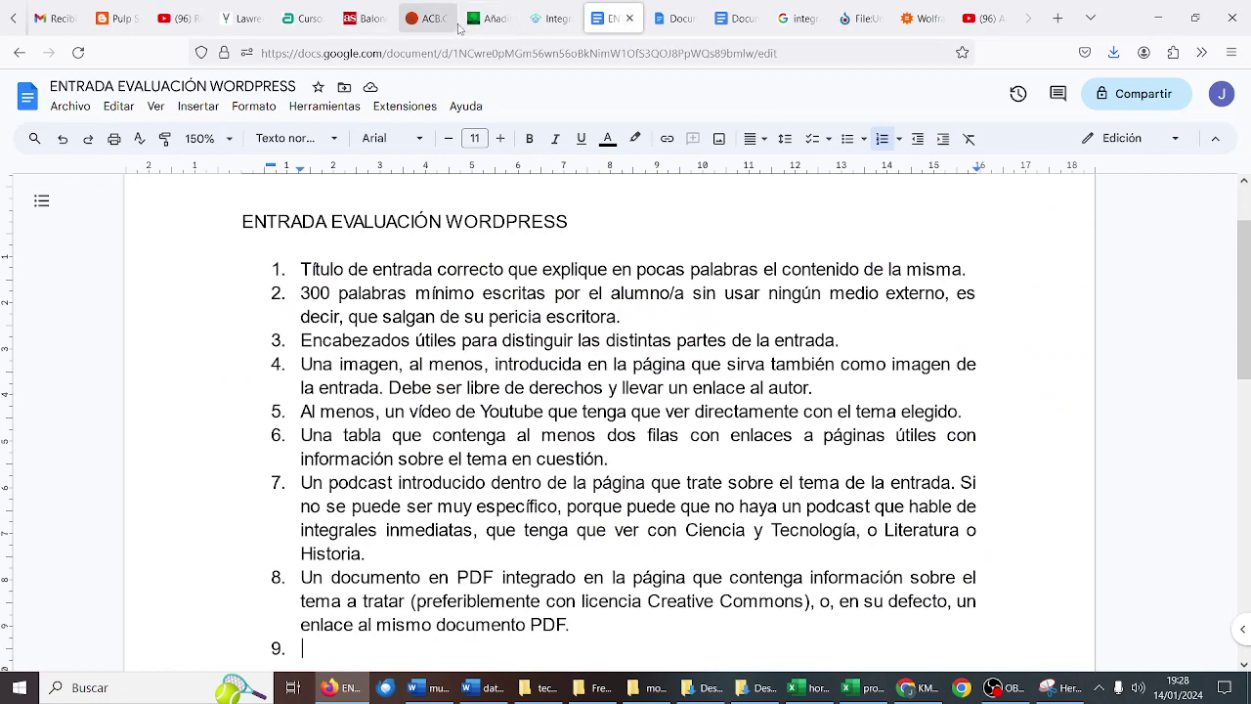
left_click(492, 22)
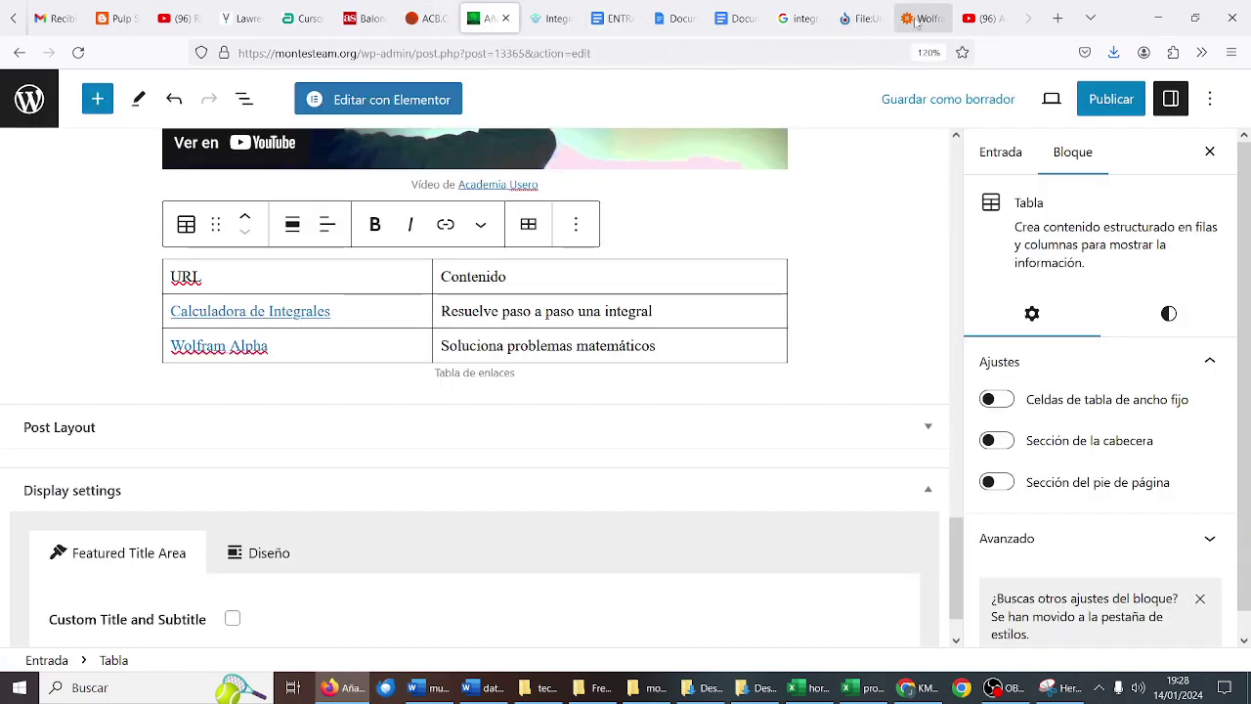
left_click(983, 18)
left_click(820, 53)
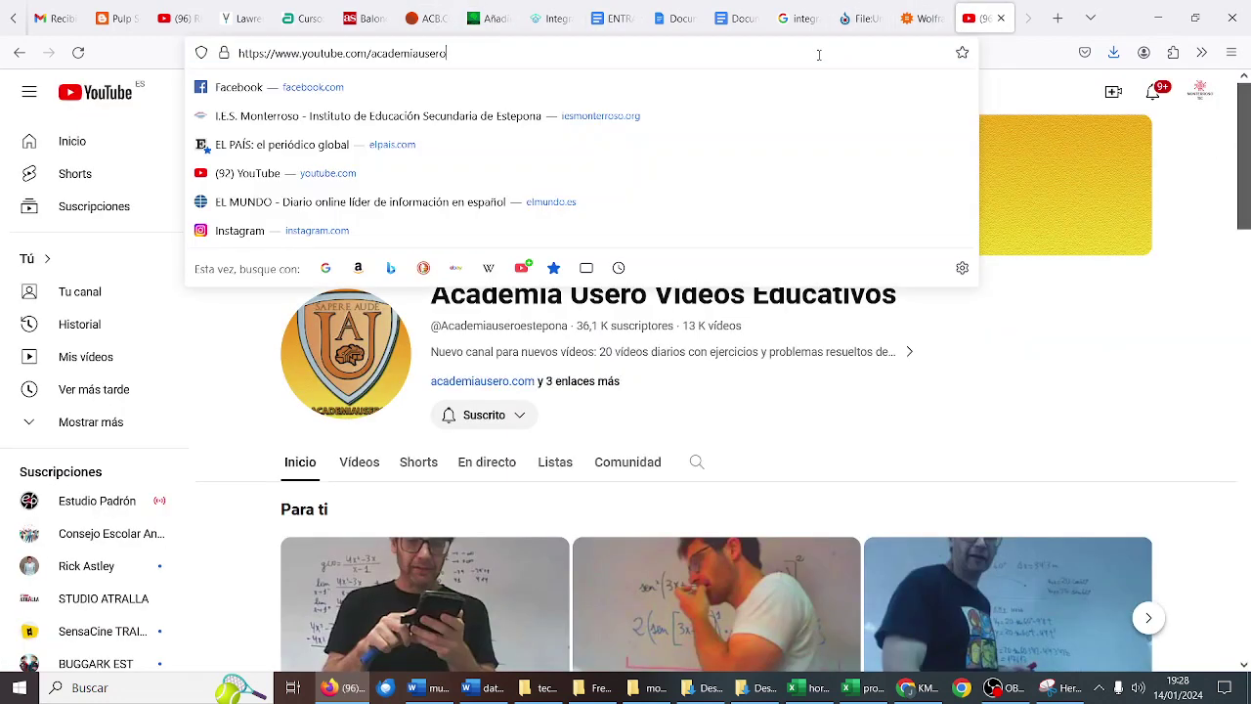
type("relacion de ejercicios integrales por partes")
key("Return")
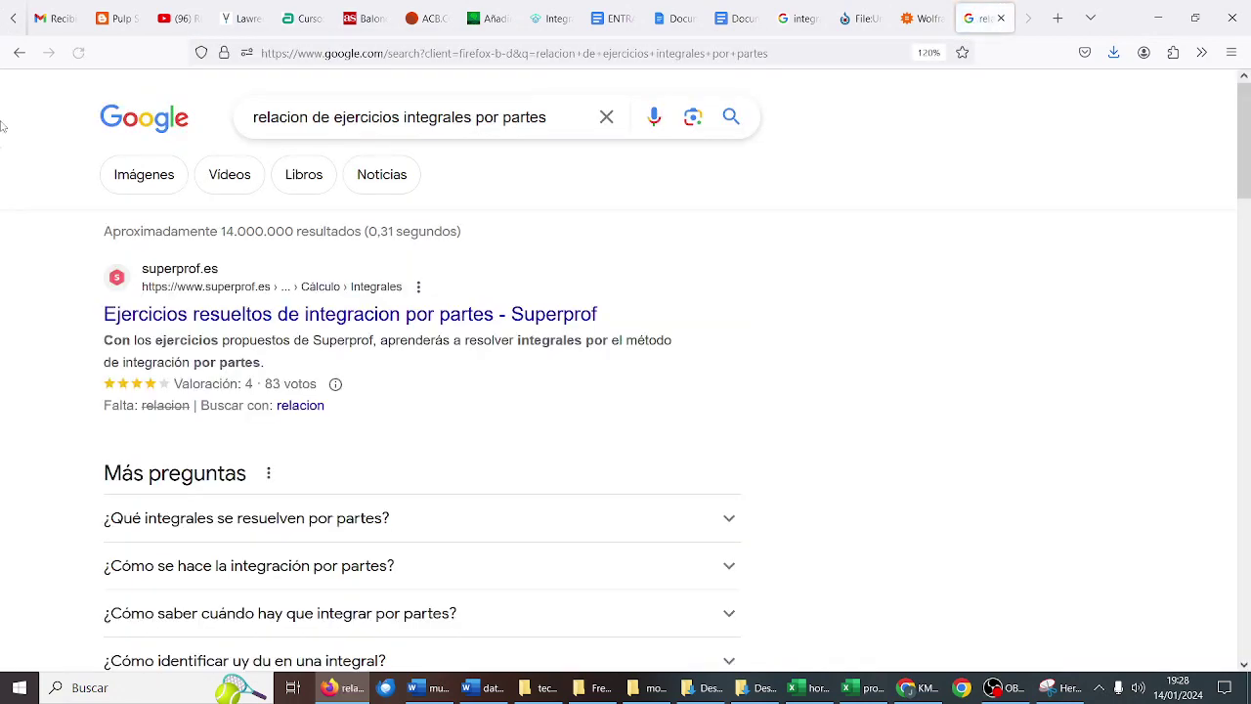
Look through the search results for a PDF of exercises and open ejercicios-resueltos-de-integrales-2c2ba-bachillerato.pdf.
scroll(265, 271, "down", 6)
scroll(227, 278, "up", 2)
scroll(227, 277, "down", 5)
scroll(228, 279, "down", 1)
scroll(228, 279, "down", 1)
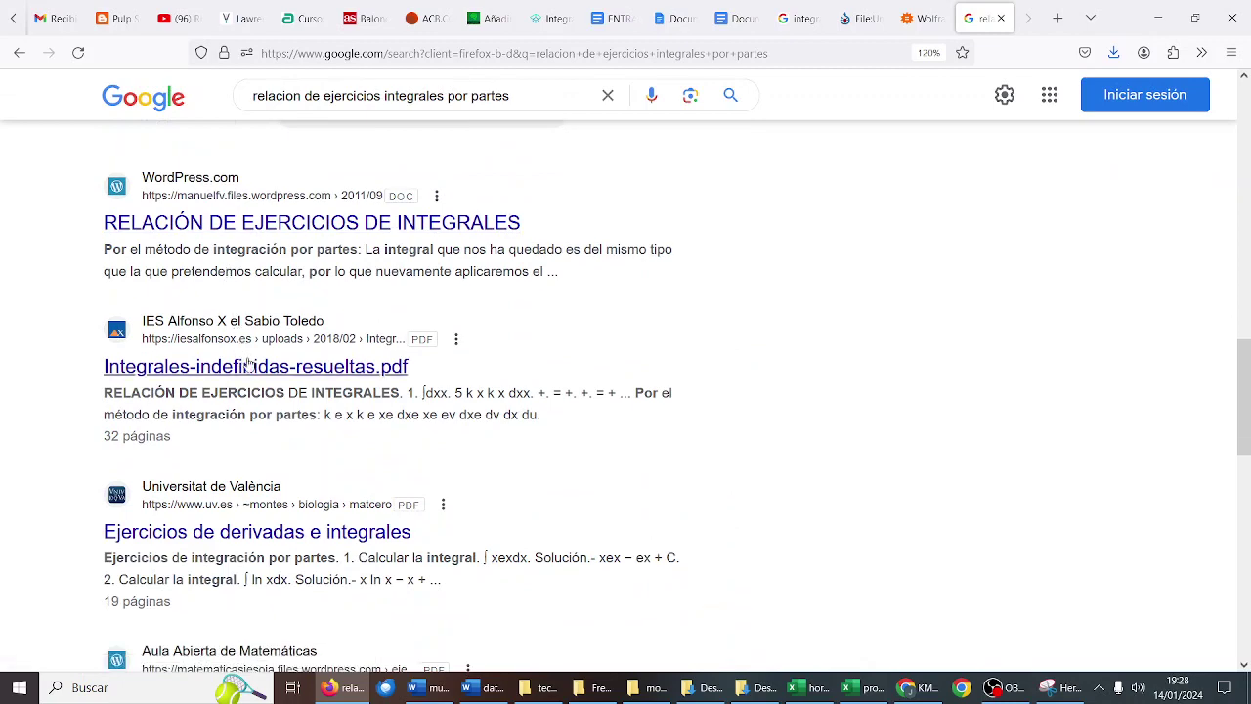
scroll(253, 370, "down", 3)
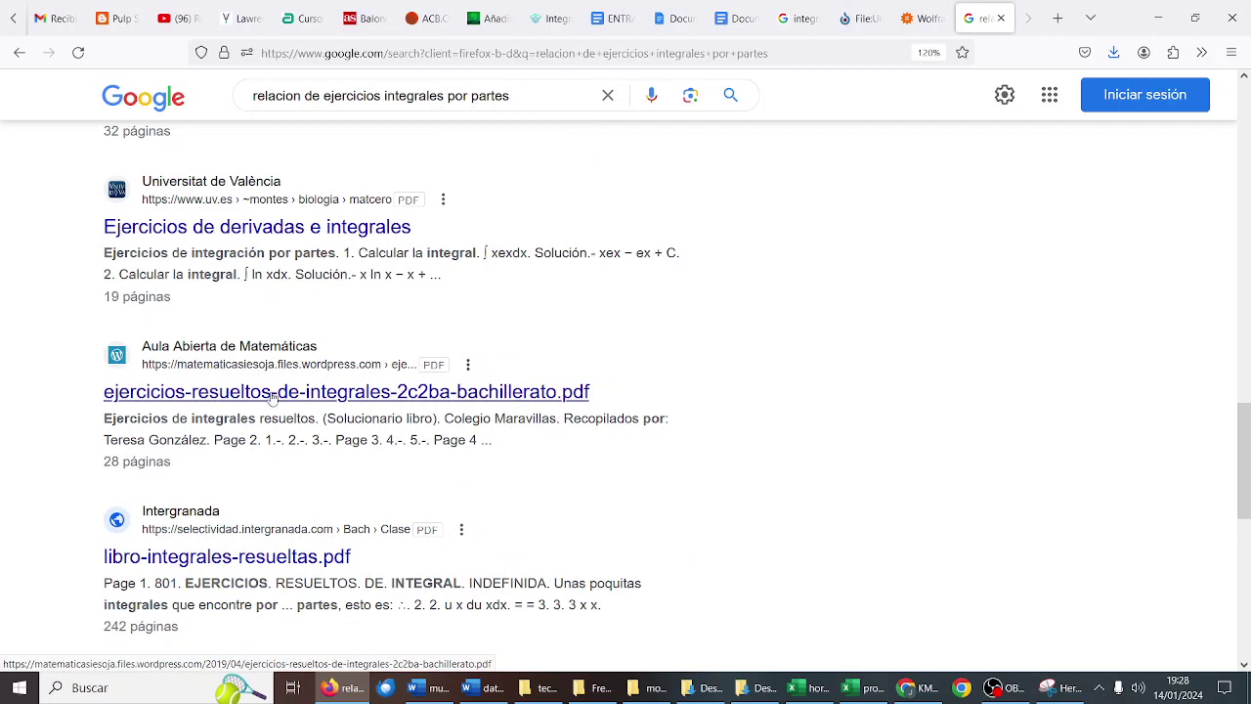
left_click(274, 395)
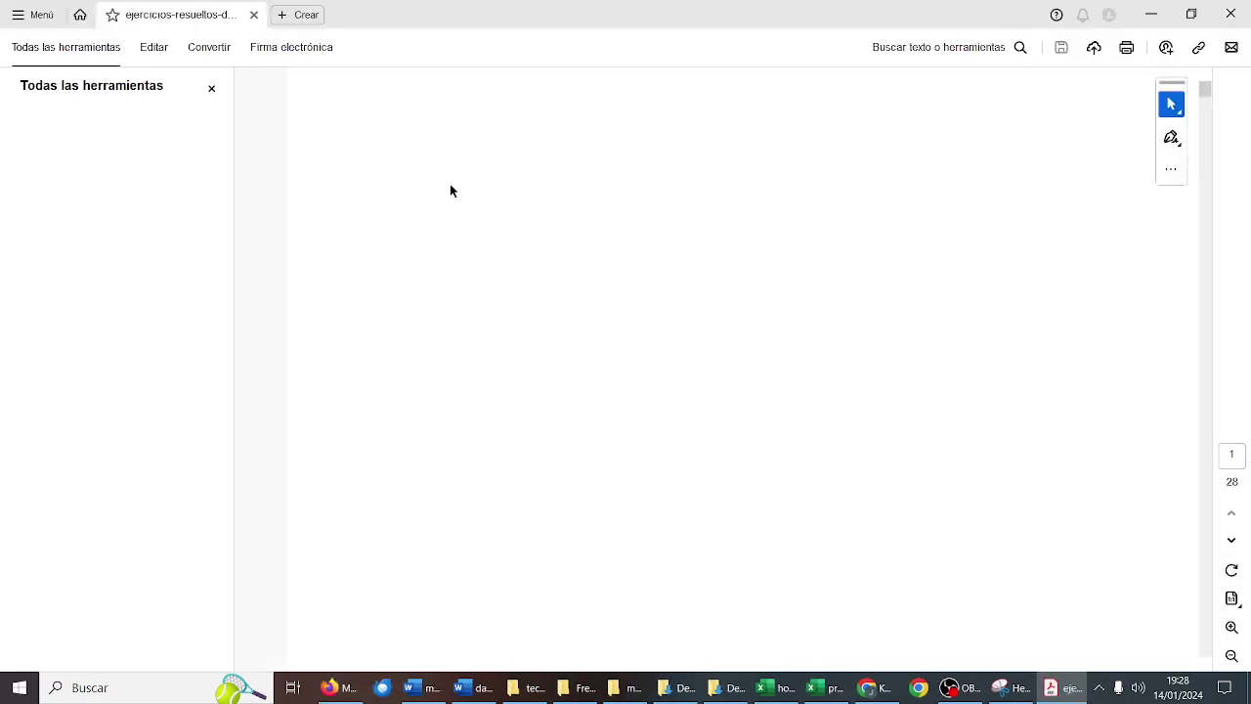
Look through the exercises PDF and save it as ejercicios-resueltos-de-integrales-2c2ba-bachillerato.pdf in the montesteam folder's integralesporpartes subfolder.
scroll(523, 204, "down", 6)
scroll(526, 205, "down", 15)
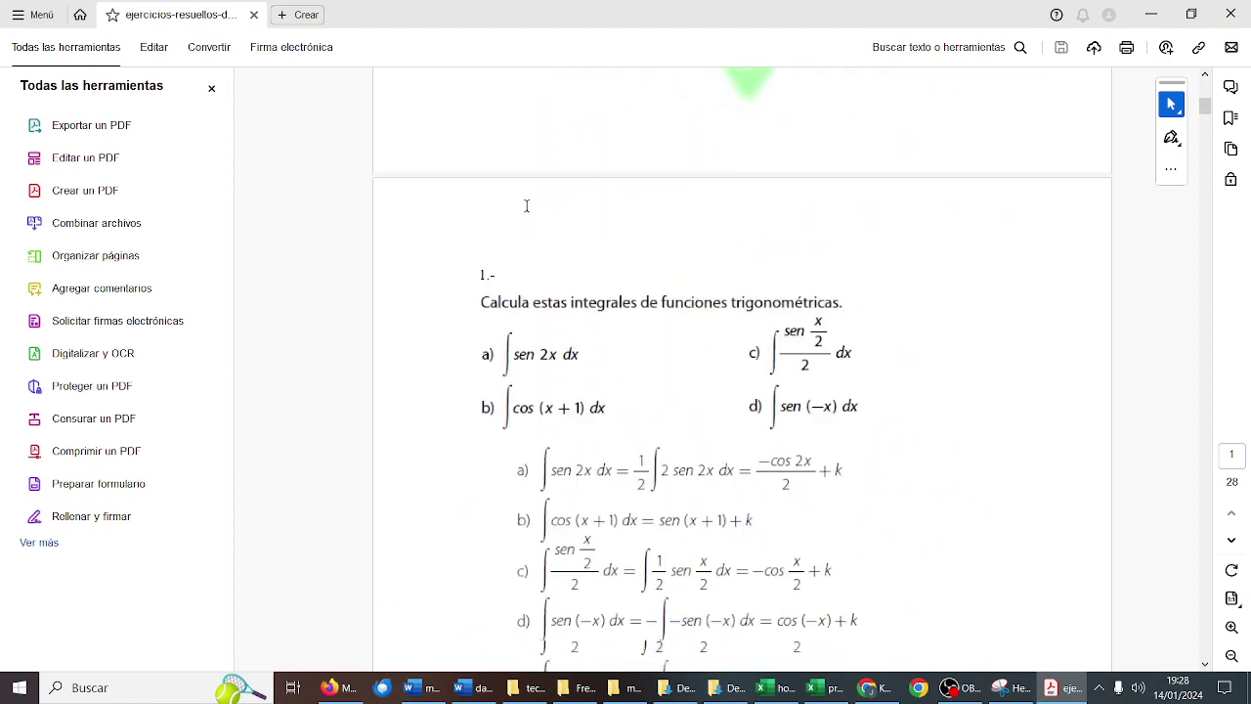
scroll(524, 206, "down", 8)
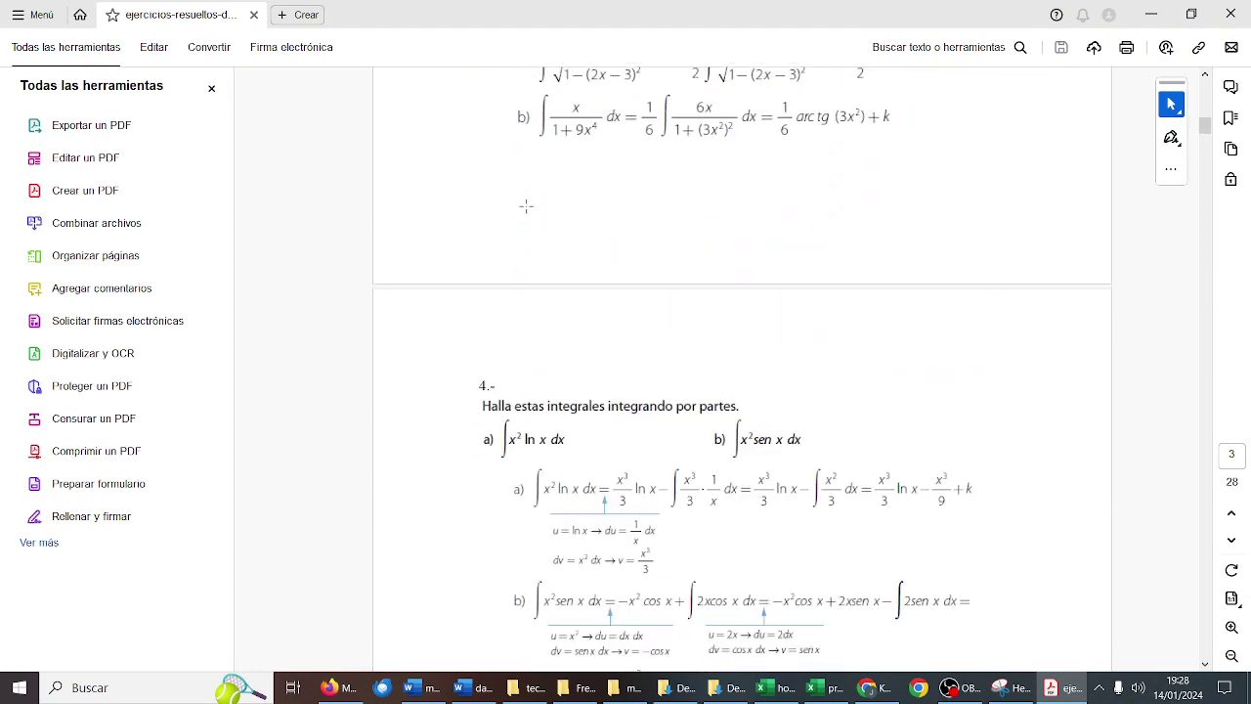
scroll(526, 208, "down", 14)
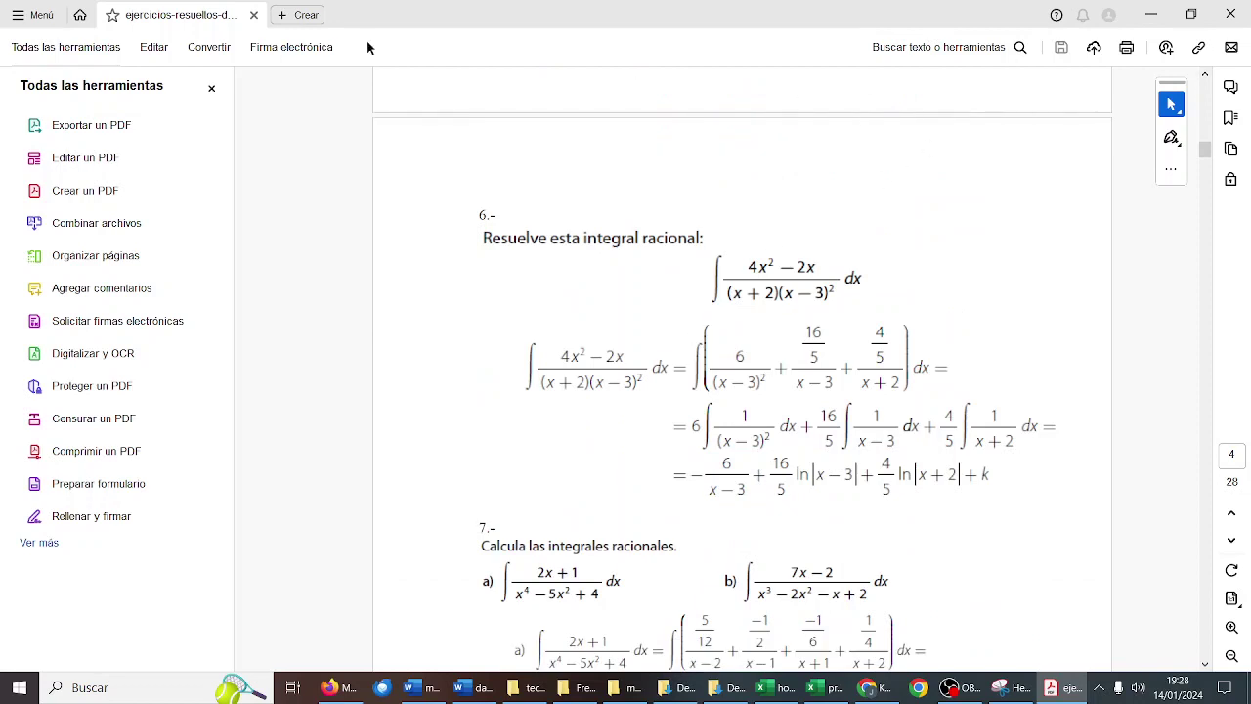
left_click(35, 19)
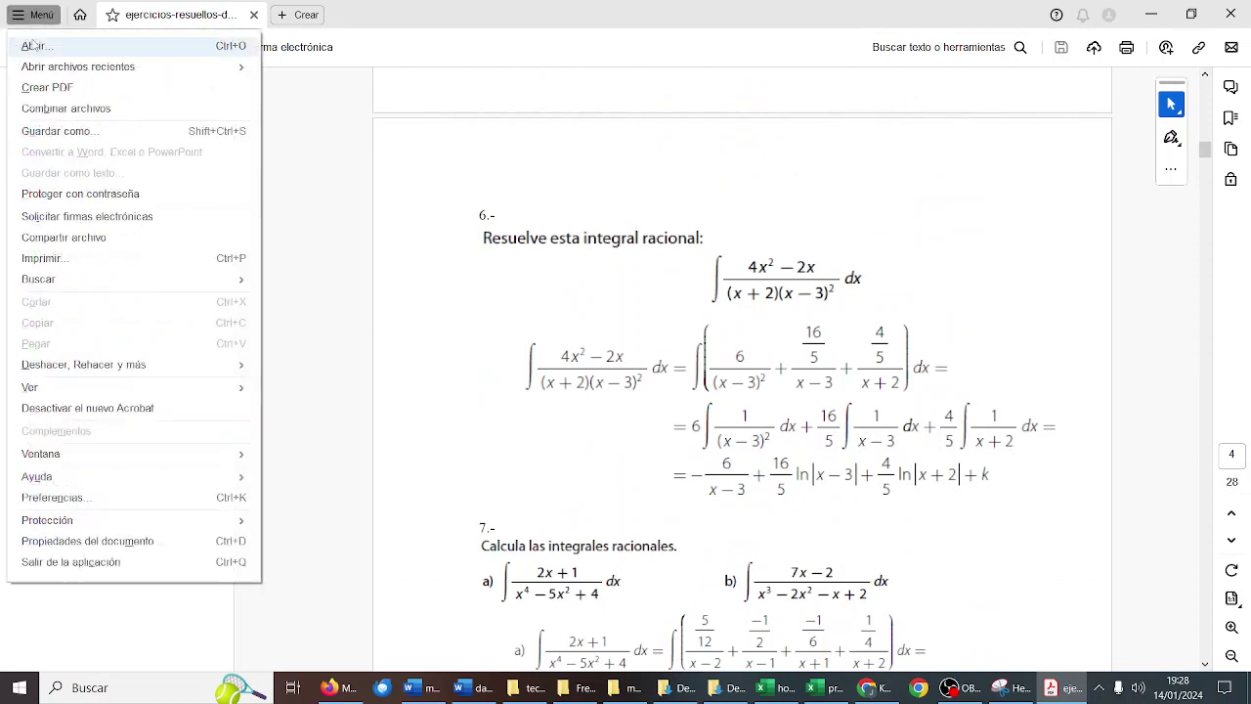
left_click(58, 132)
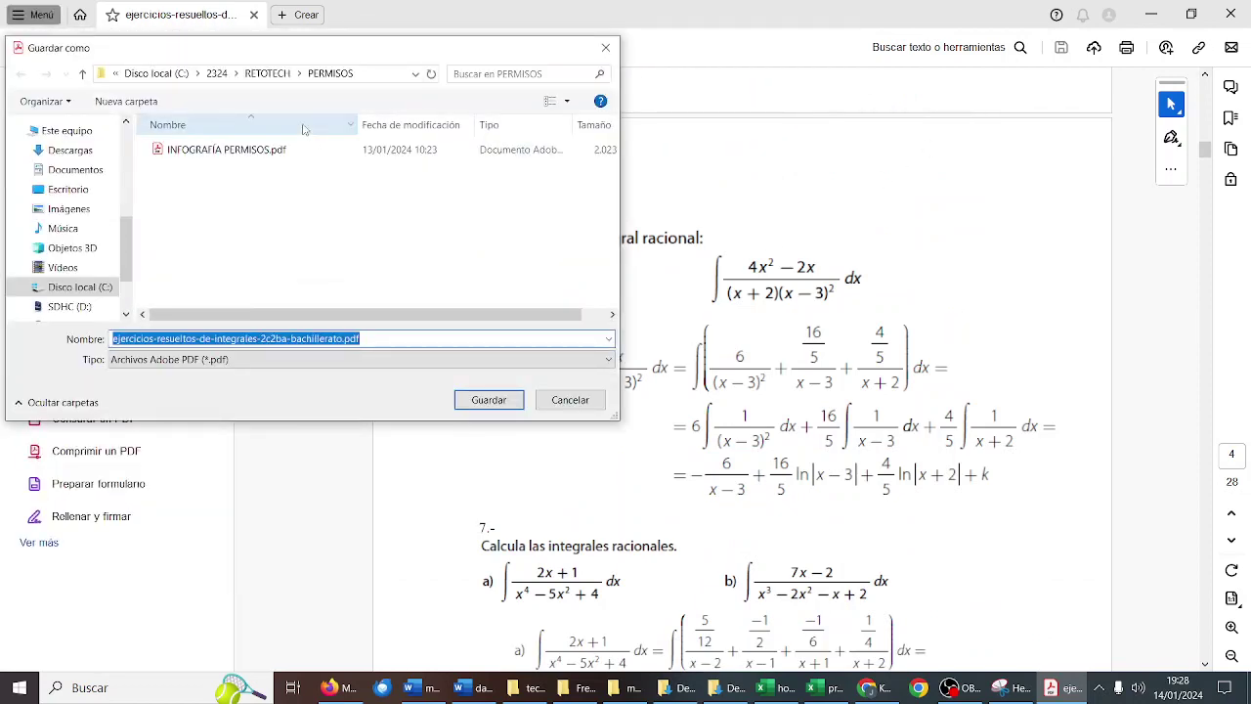
left_click(217, 74)
scroll(213, 221, "down", 3)
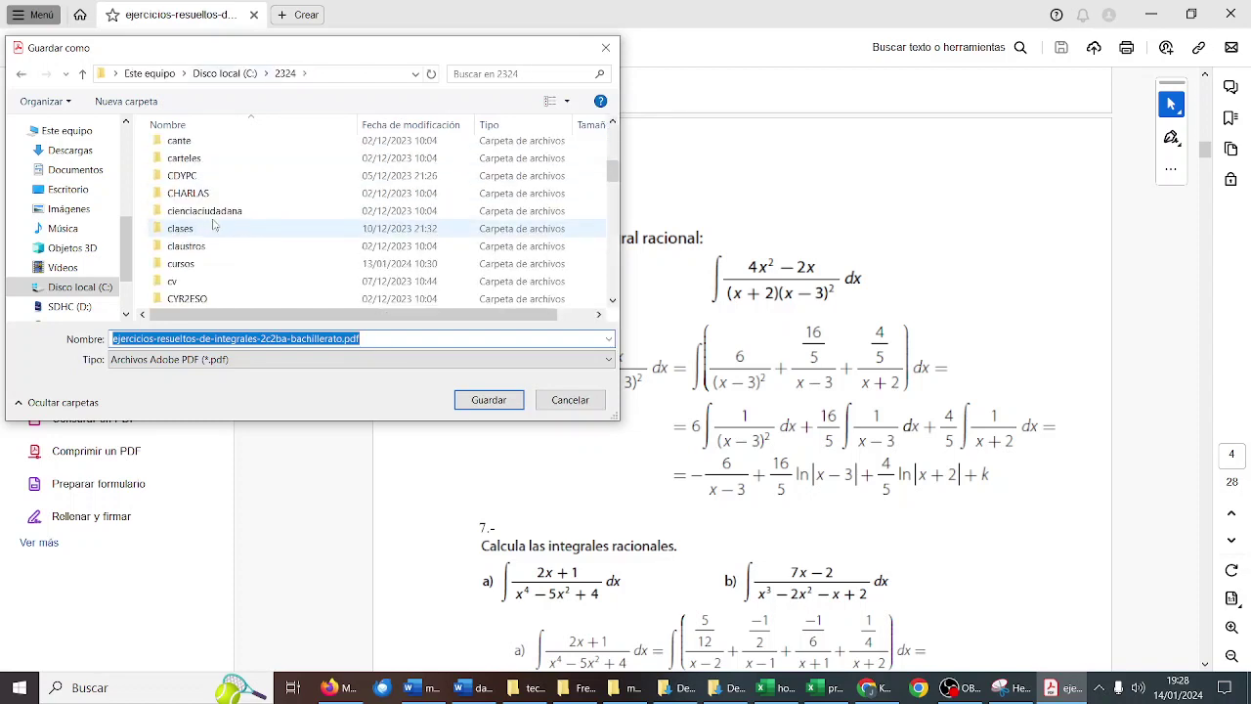
scroll(213, 223, "down", 6)
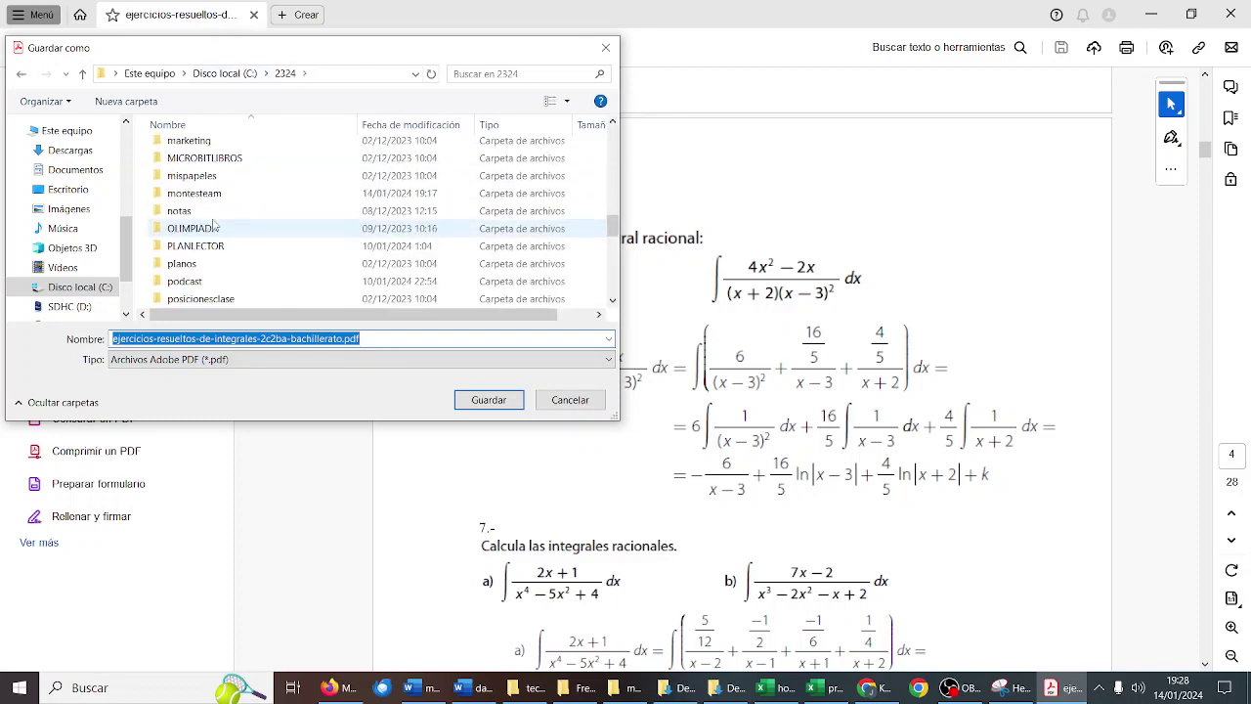
double_click(215, 195)
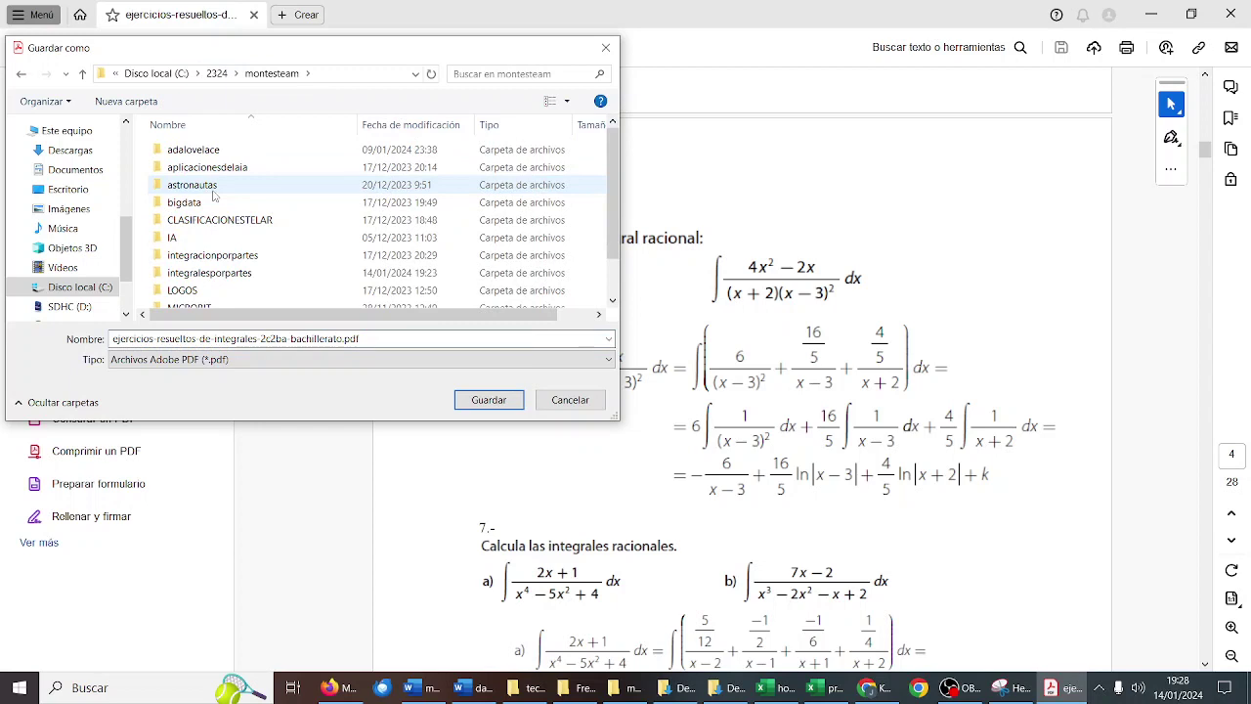
scroll(220, 215, "down", 1)
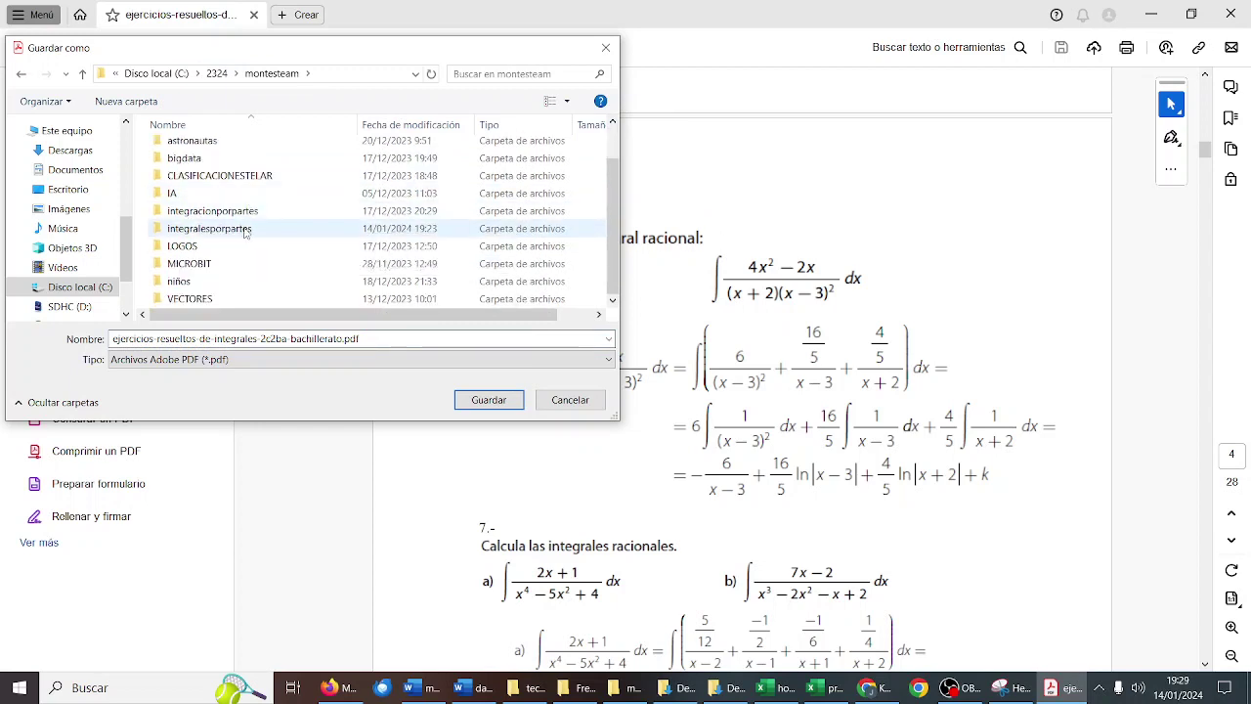
double_click(246, 231)
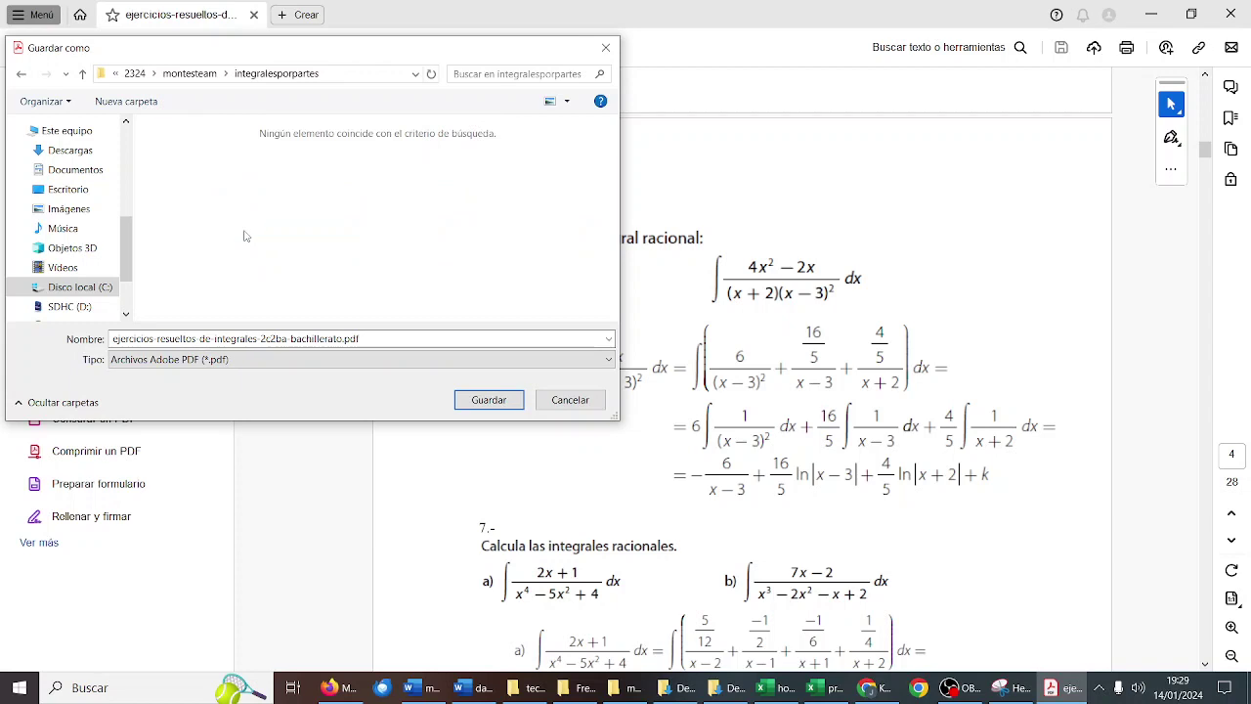
left_click(489, 400)
Switch to the WordPress post in Firefox and add the heading "Relación de ejercicios resueltos" below the table of links.
left_click(355, 695)
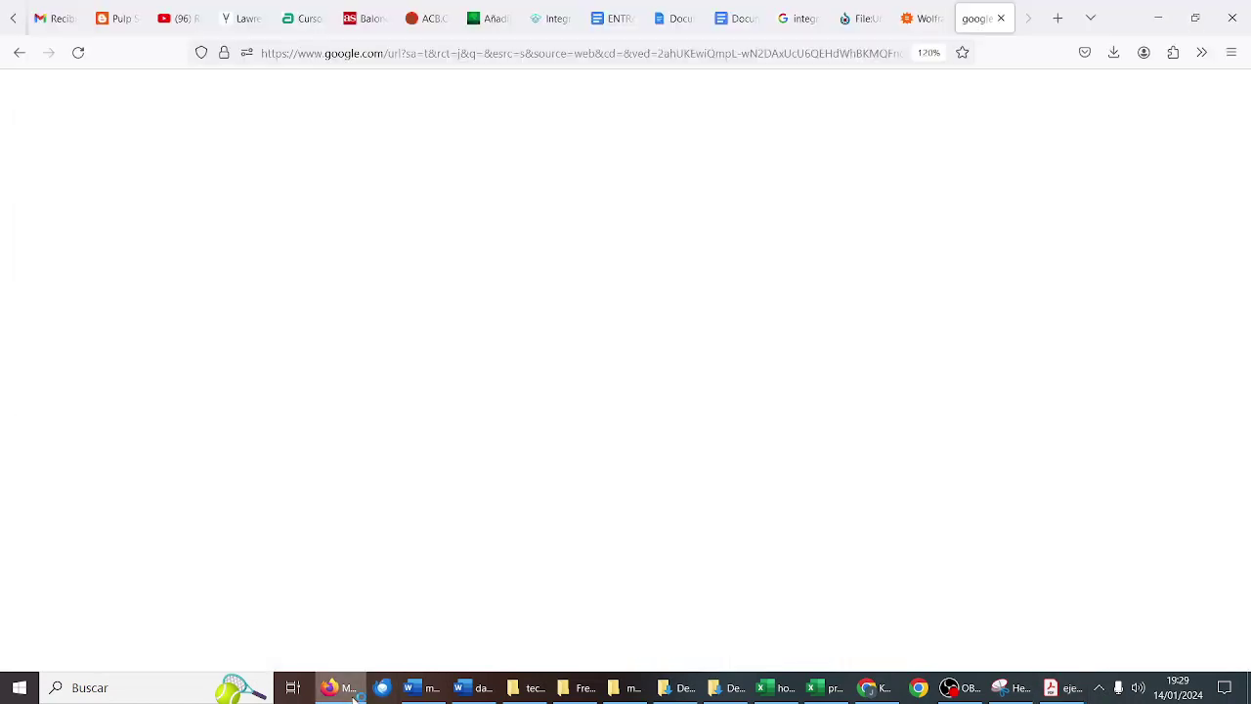
left_click(489, 18)
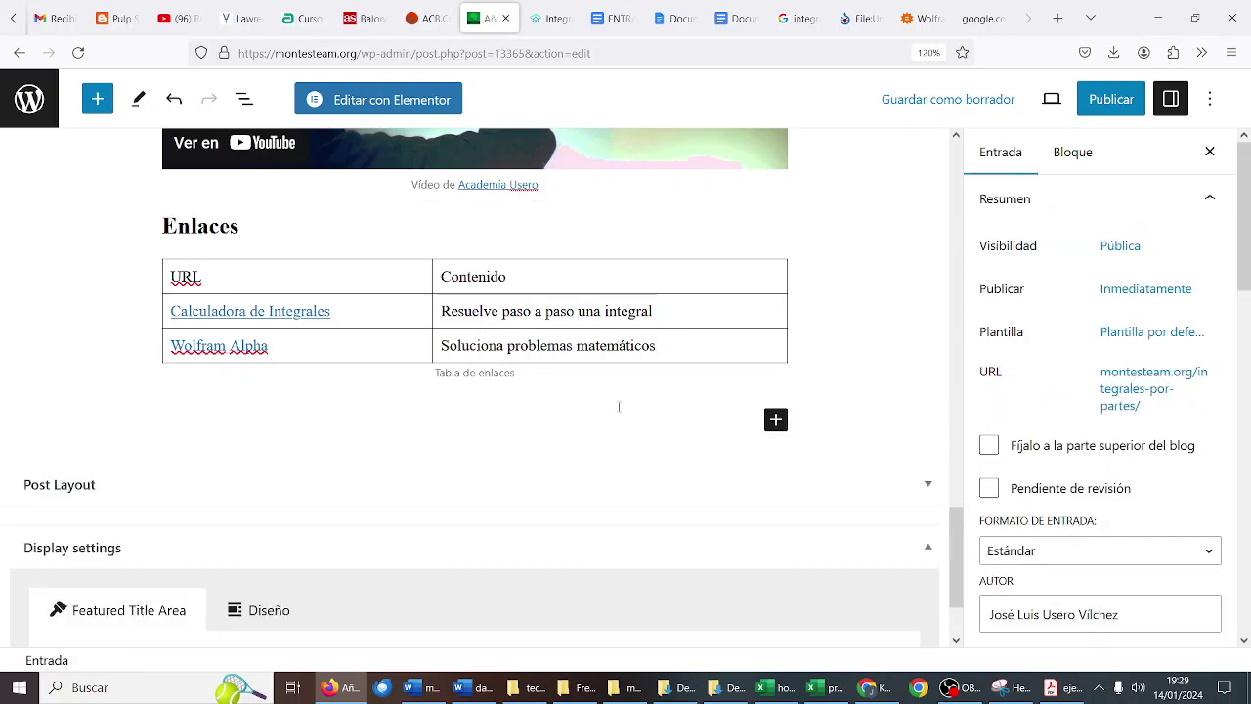
left_click(738, 396)
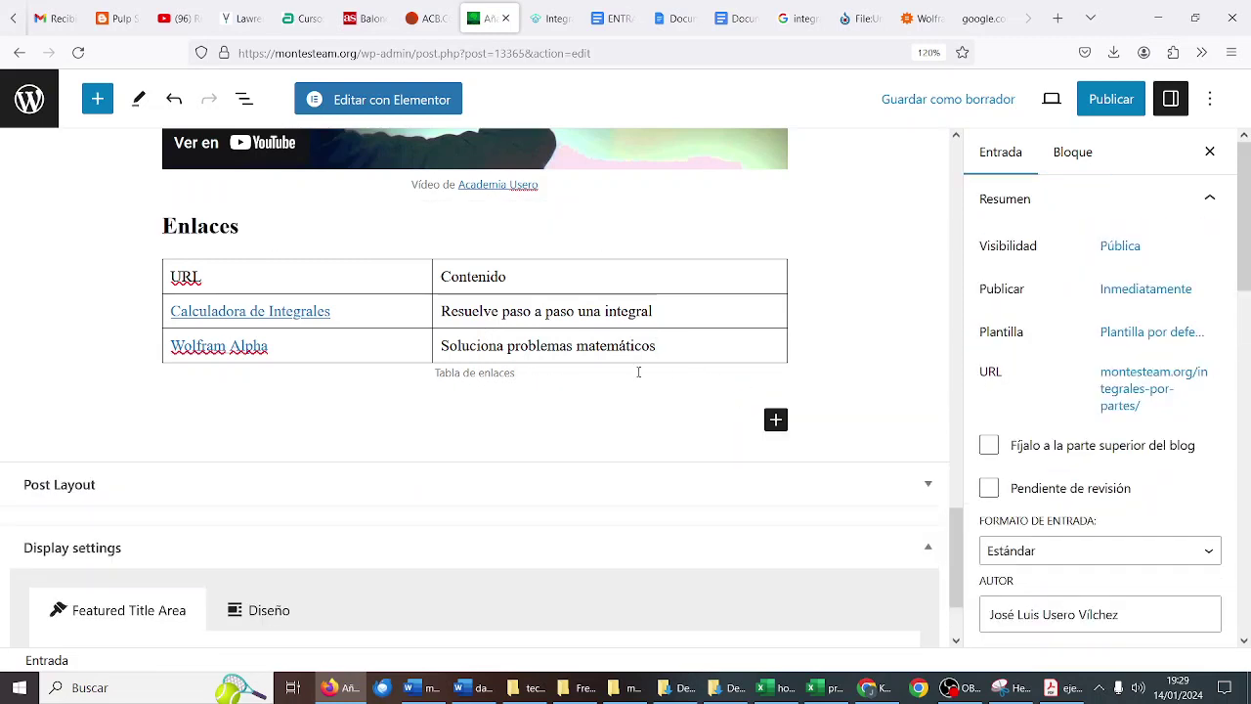
left_click(776, 419)
left_click(829, 562)
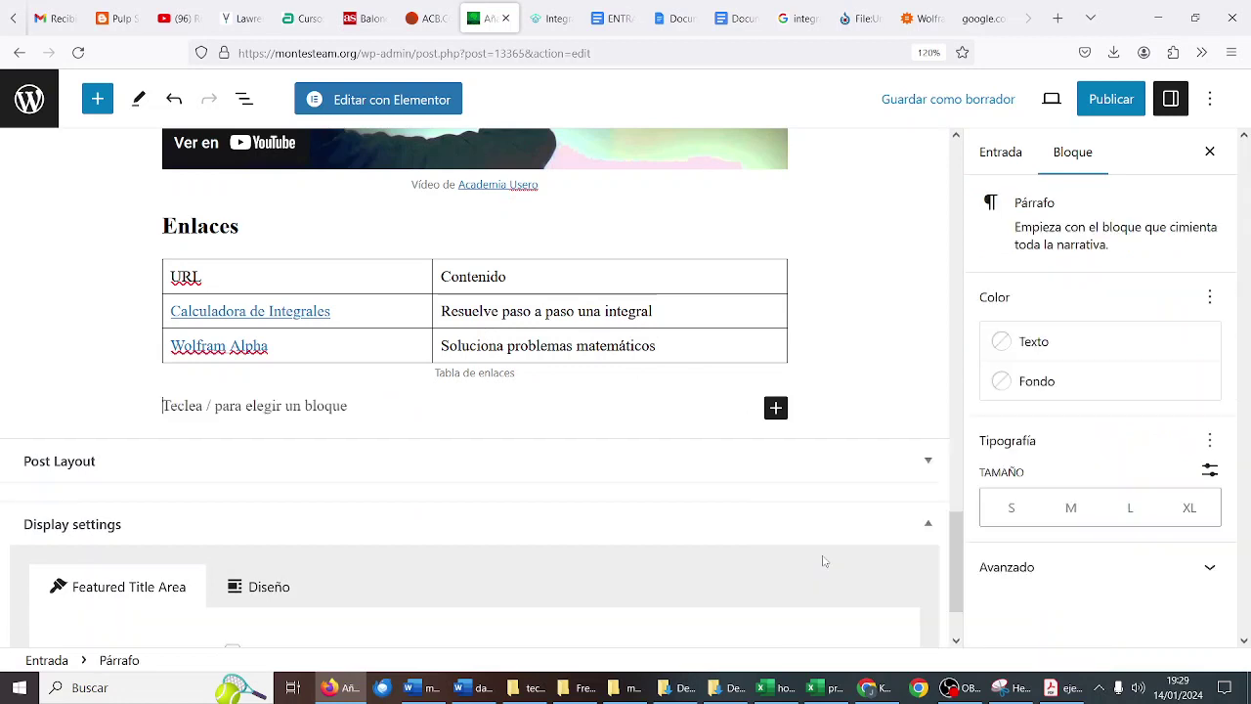
left_click(775, 407)
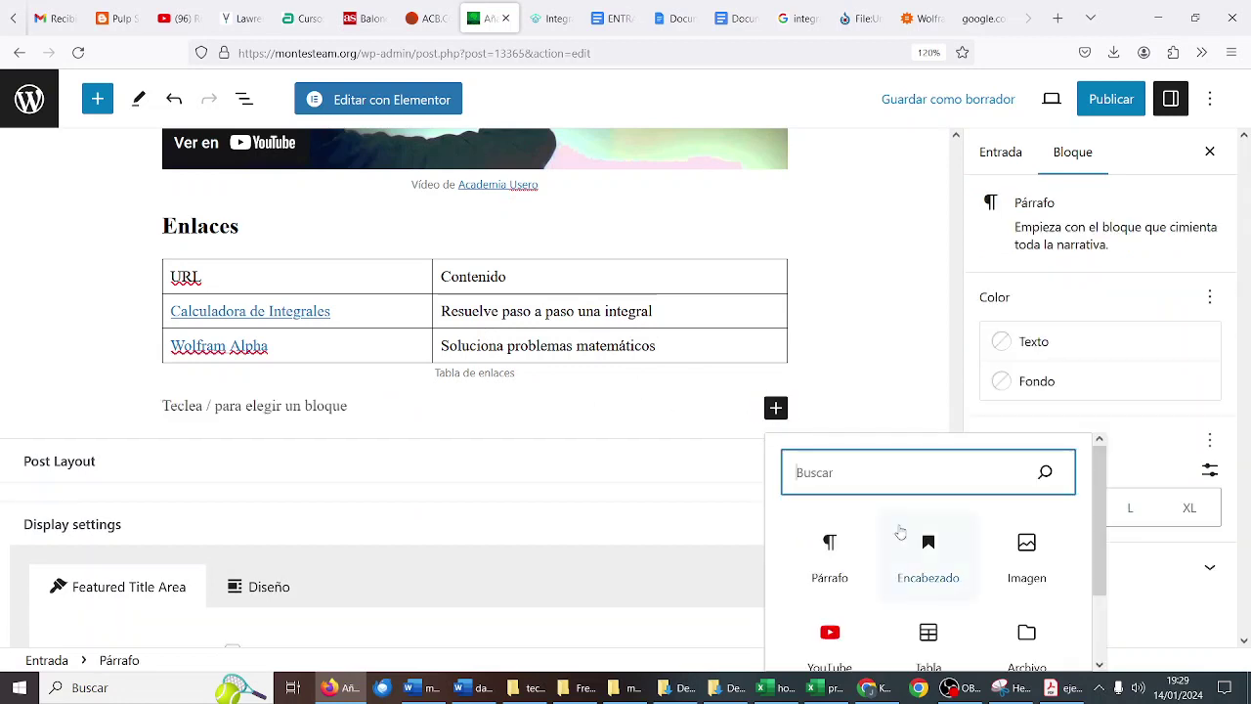
left_click(928, 547)
type("Relación de ejercicios resueltos")
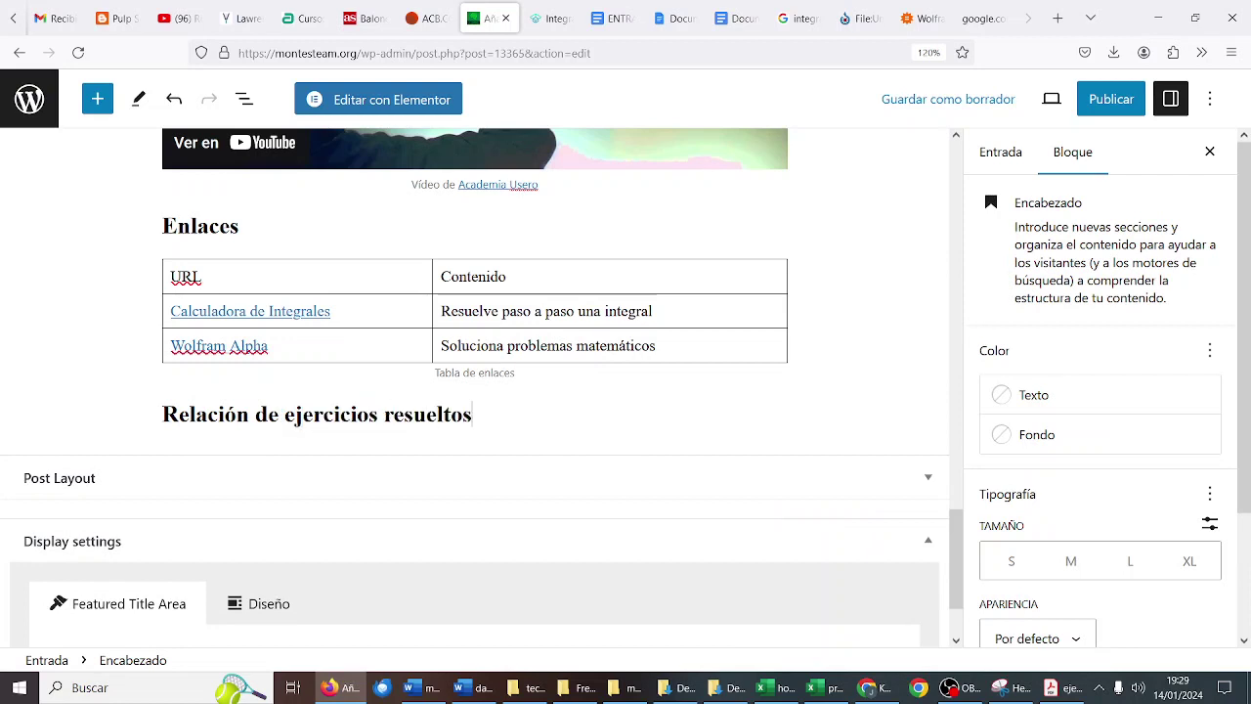
key("Return")
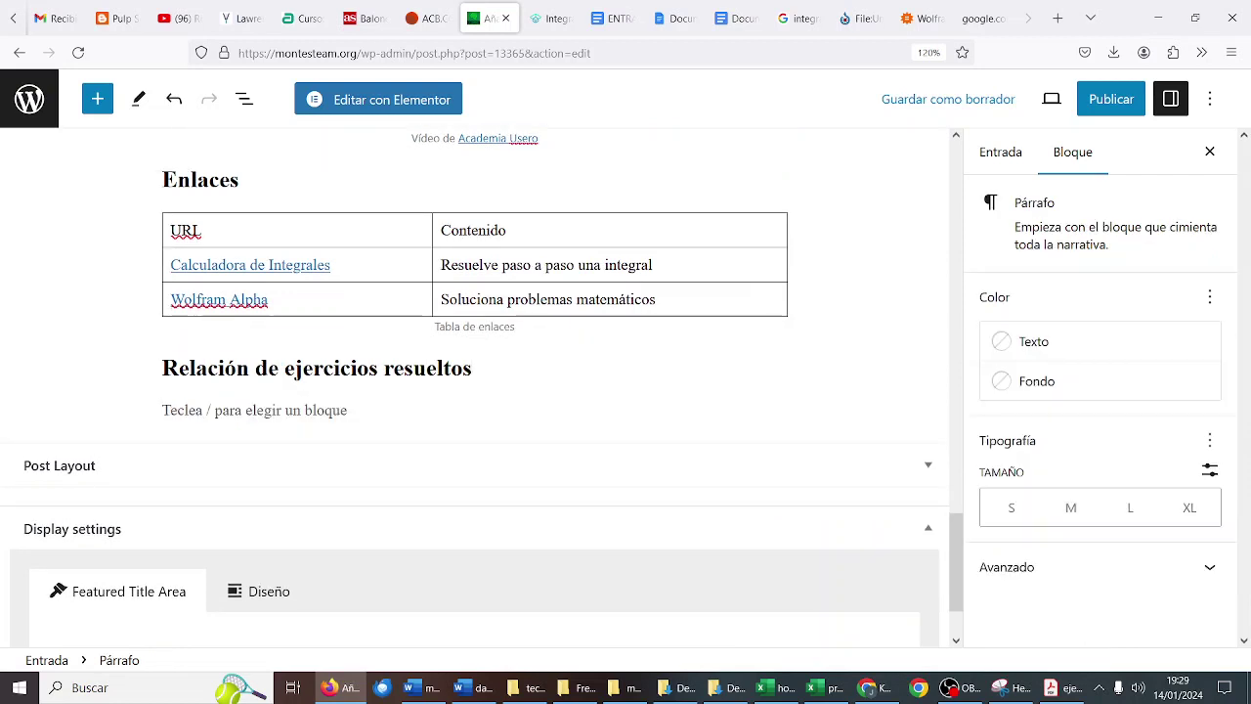
Insert an Archivo block under the "Relación de ejercicios resueltos" heading and upload the saved exercises PDF to it.
left_click(776, 413)
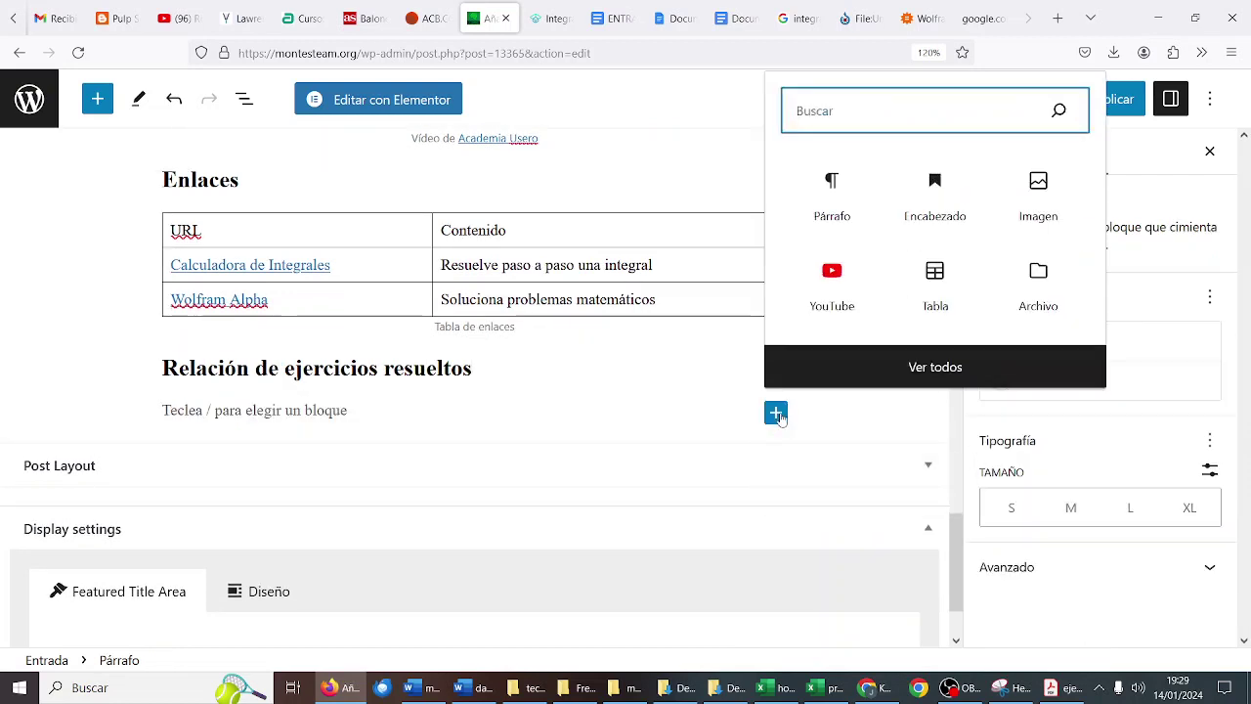
type("arc")
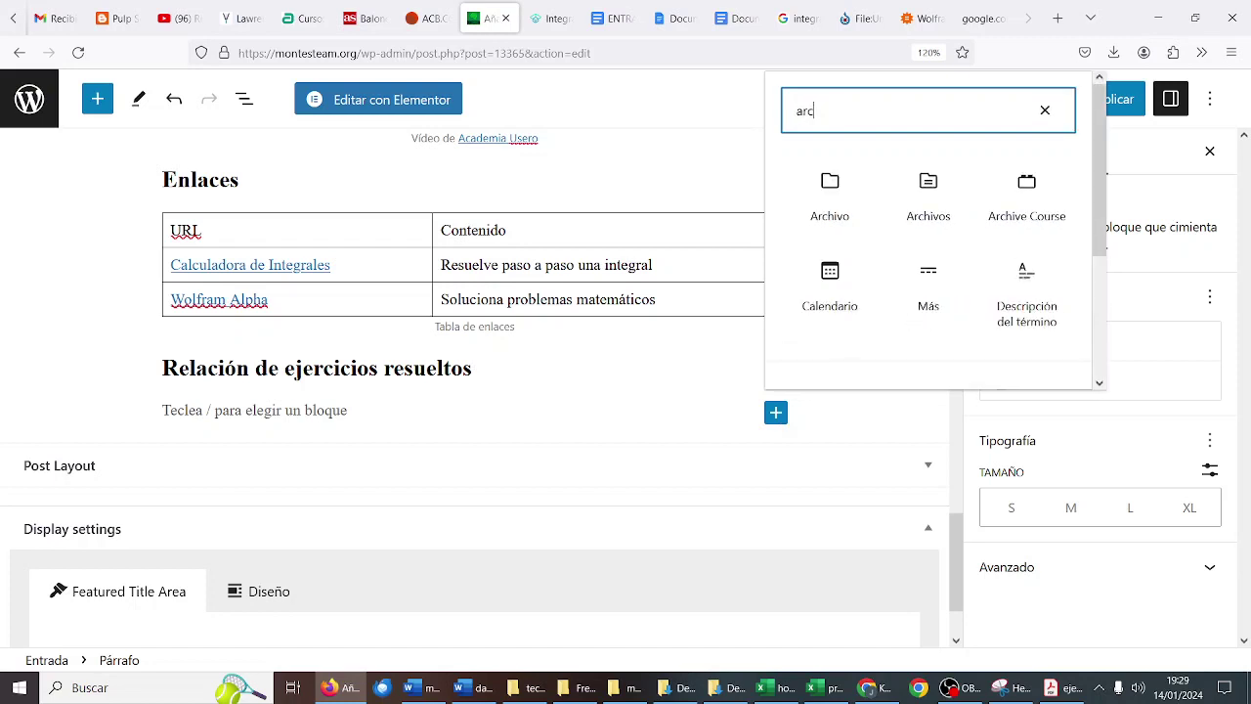
left_click(830, 203)
left_click(830, 202)
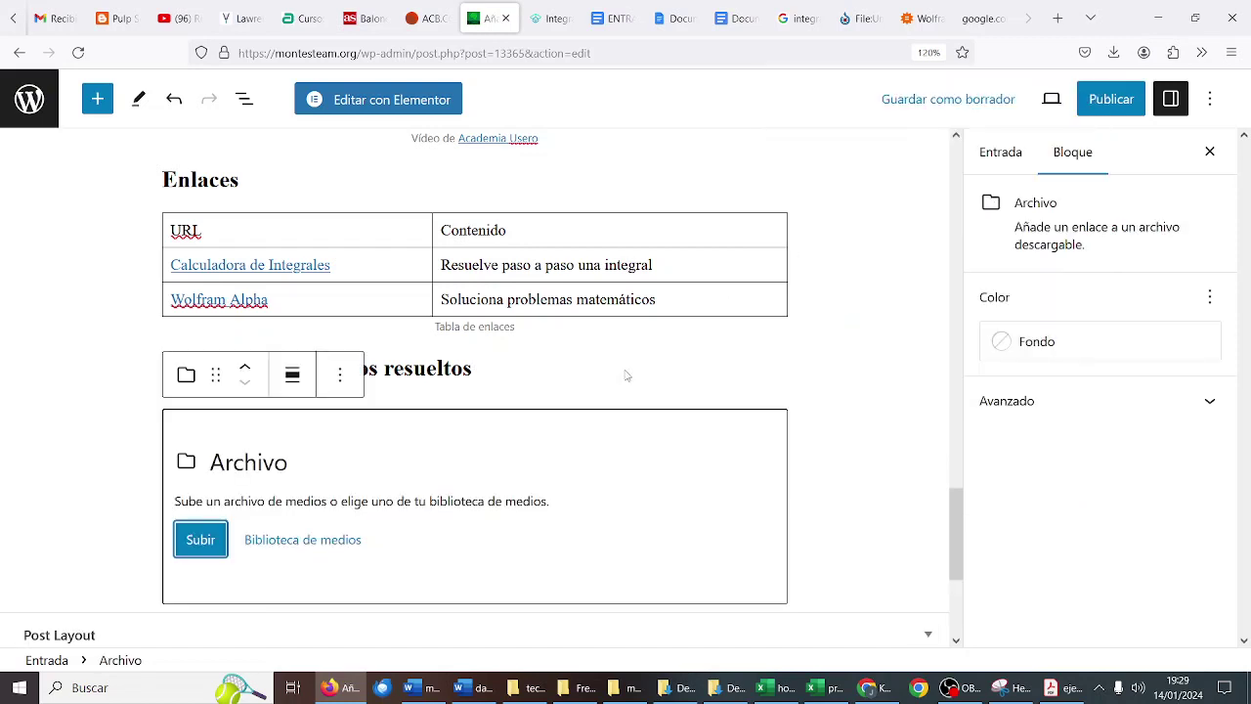
left_click(201, 541)
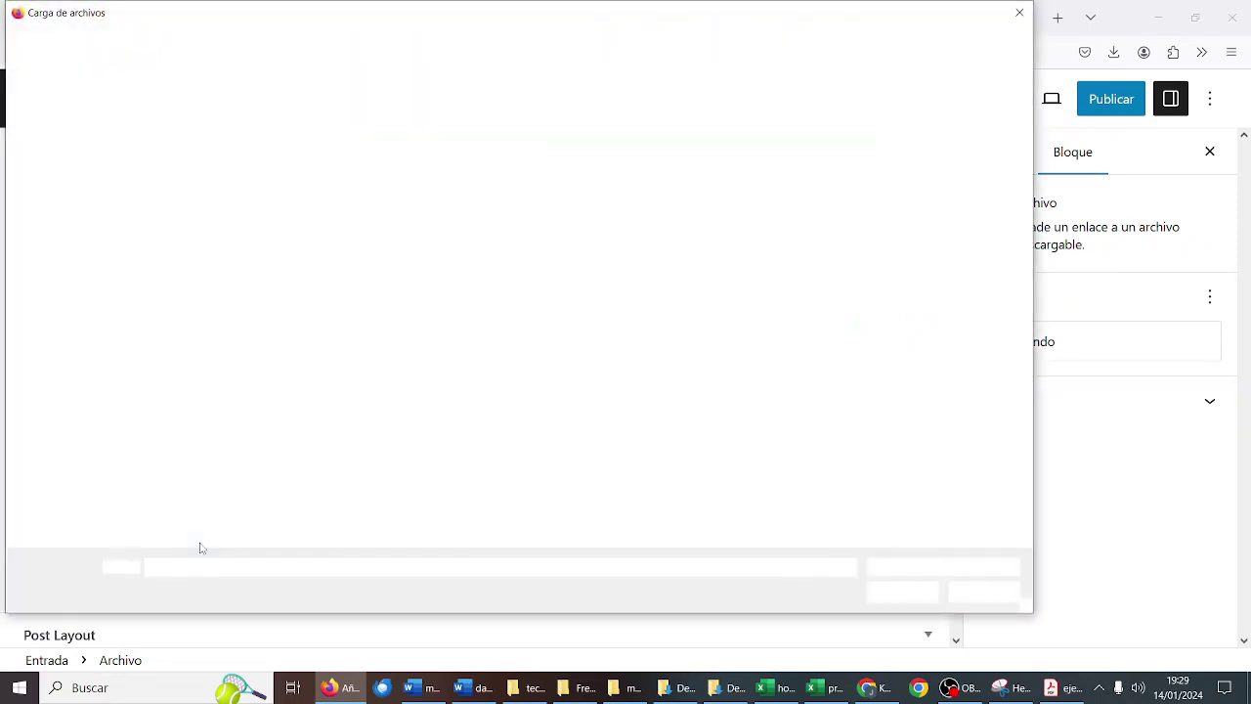
double_click(190, 127)
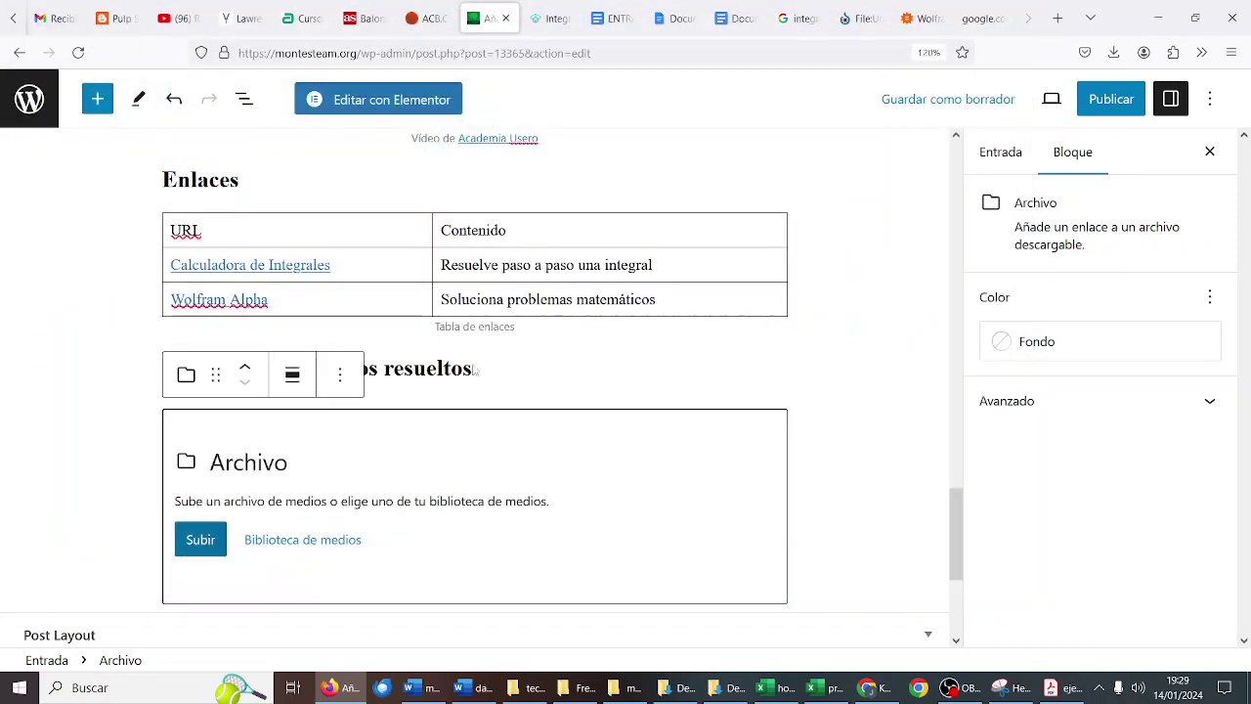
scroll(488, 379, "down", 2)
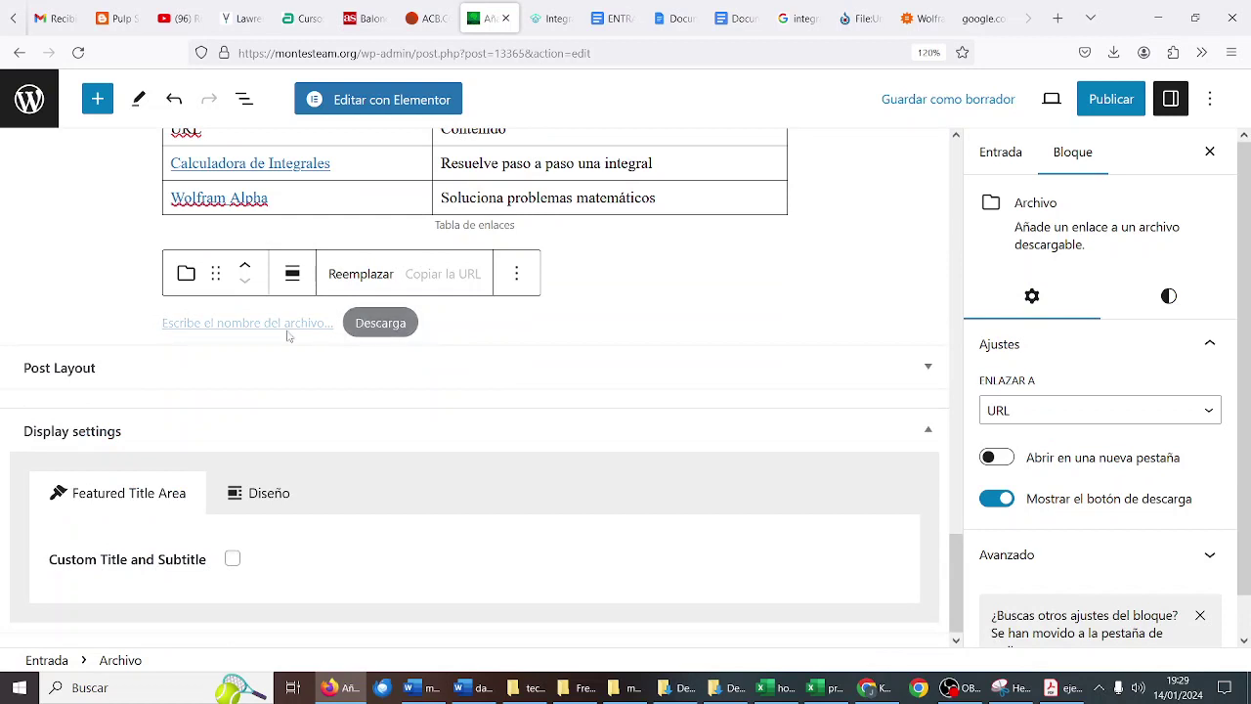
scroll(562, 310, "up", 4)
scroll(561, 307, "down", 4)
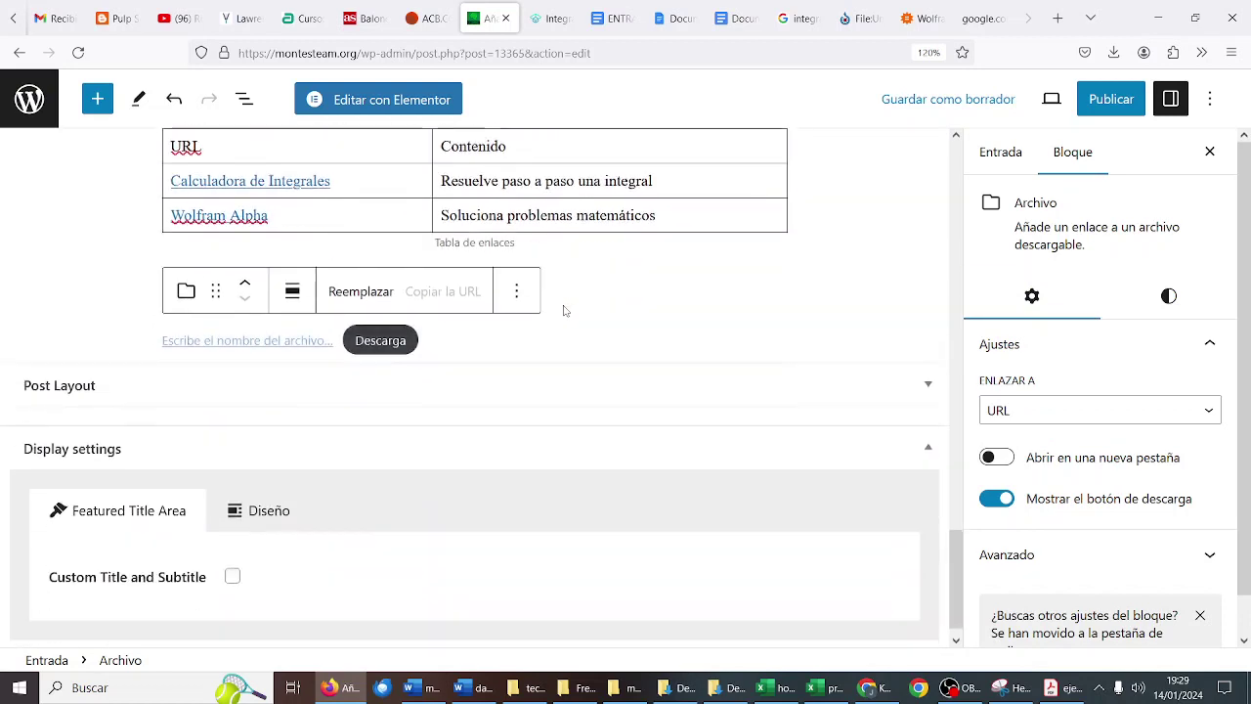
left_click(832, 326)
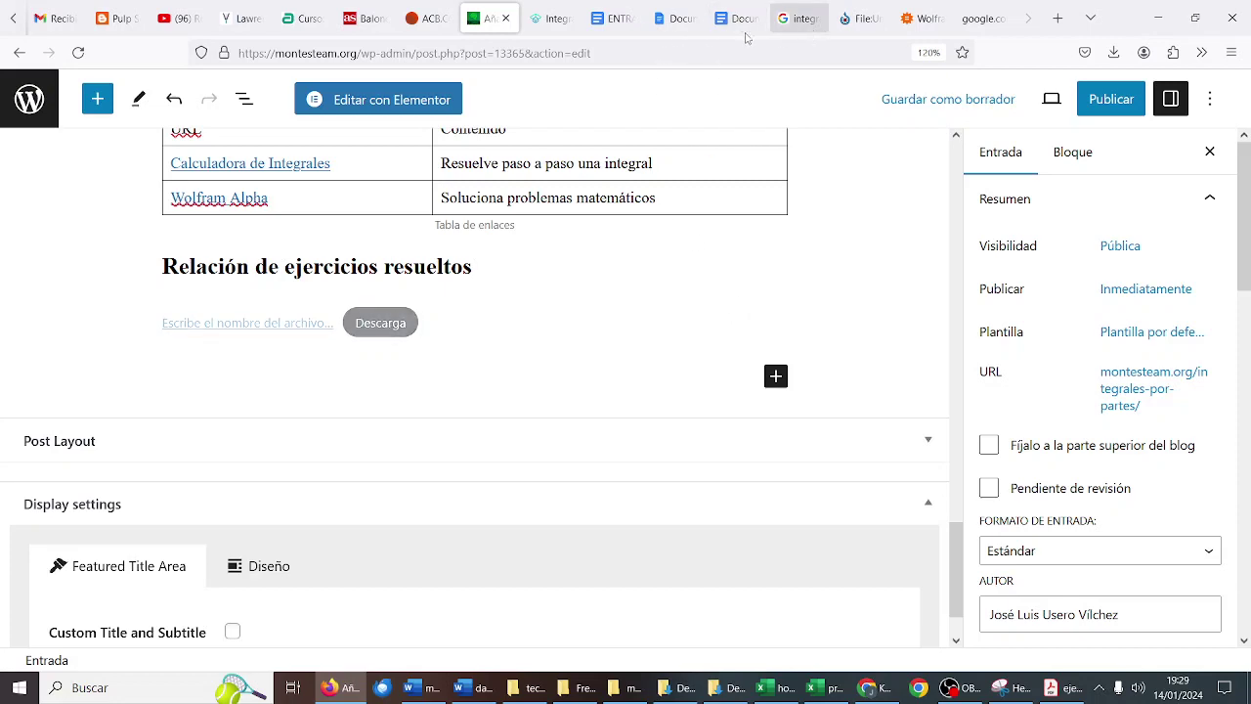
Check the podcast requirement in the "ENTRADA EVALUACIÓN WORDPRESS" document and search the web for "pocasts ivoox matematicas".
left_click(608, 35)
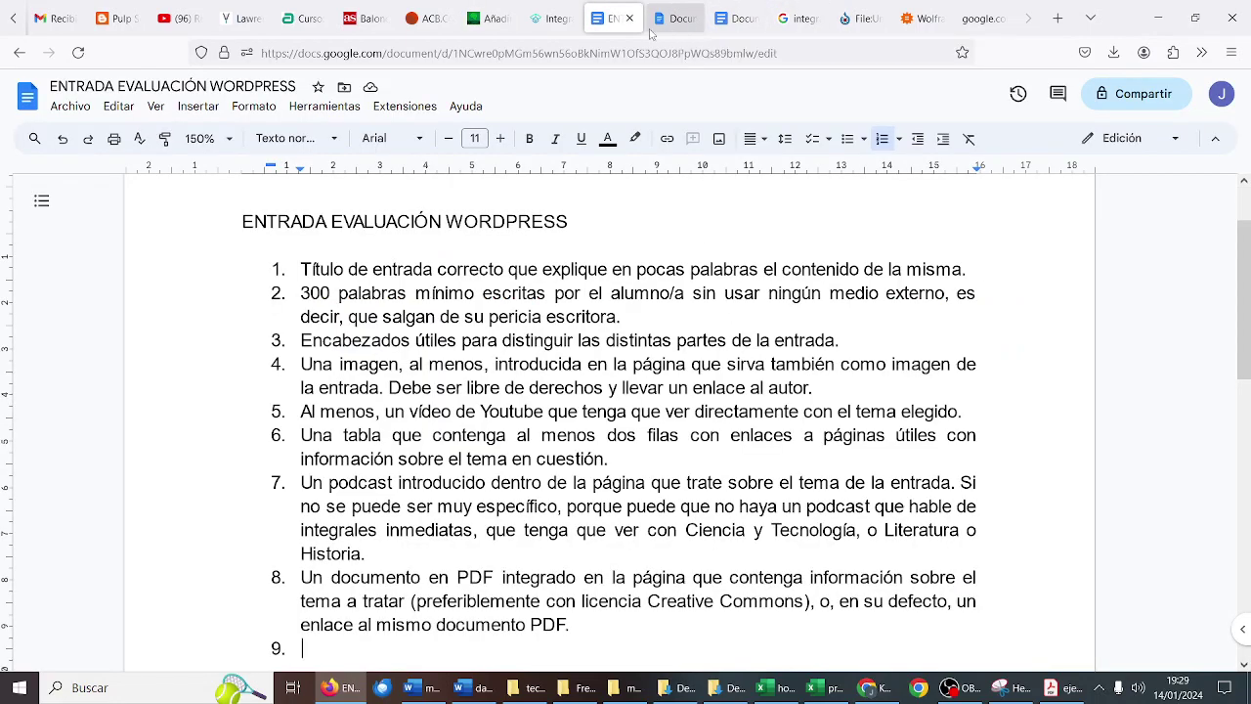
left_click(537, 30)
left_click(486, 18)
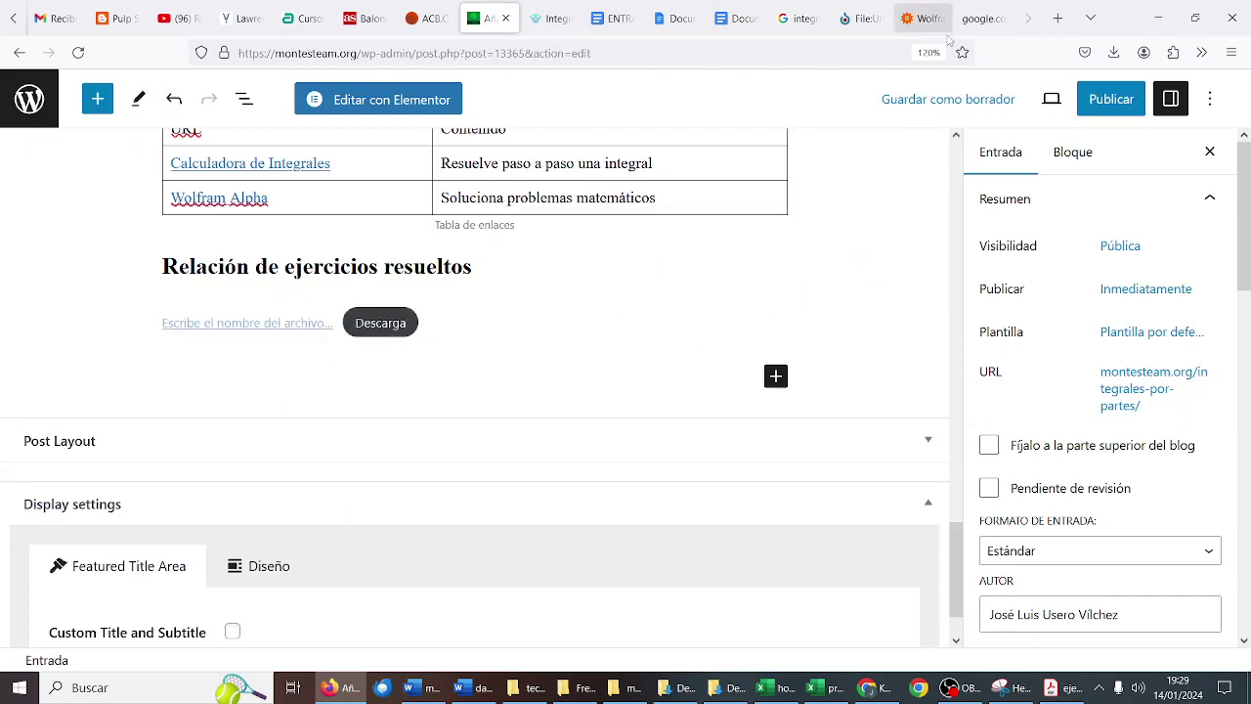
left_click(983, 17)
left_click(807, 53)
type("poc")
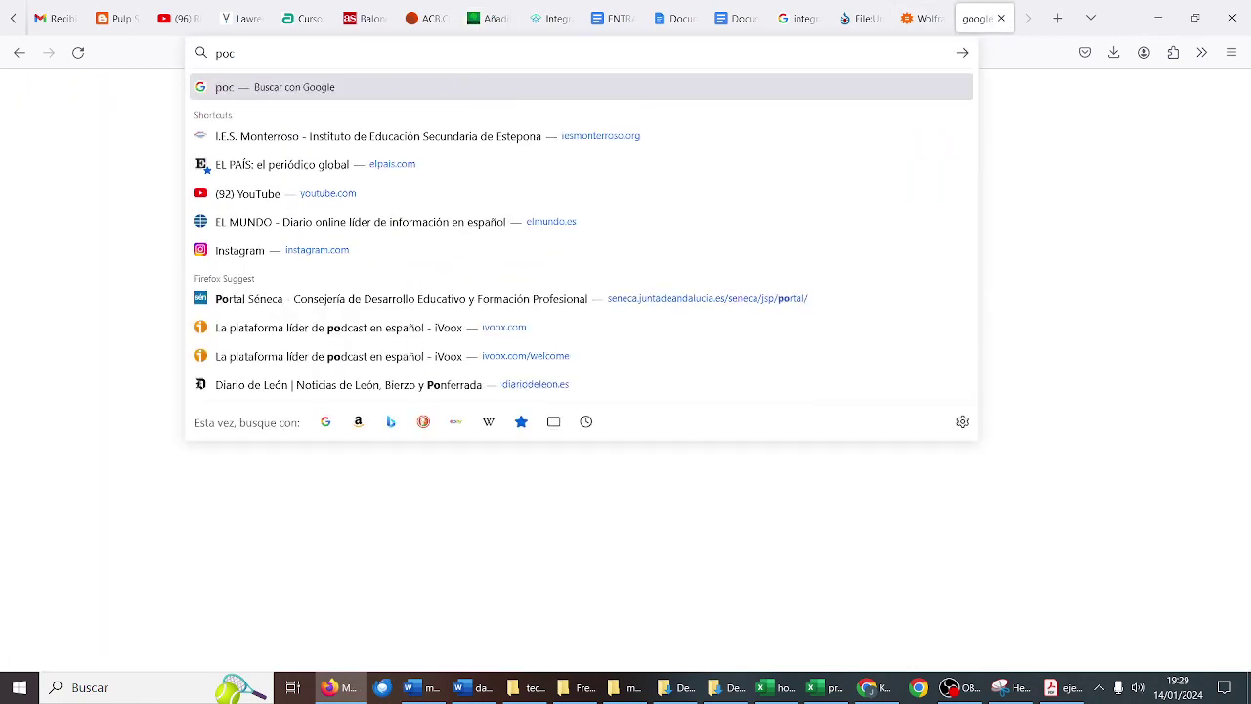
type("asts ivoox matematicas")
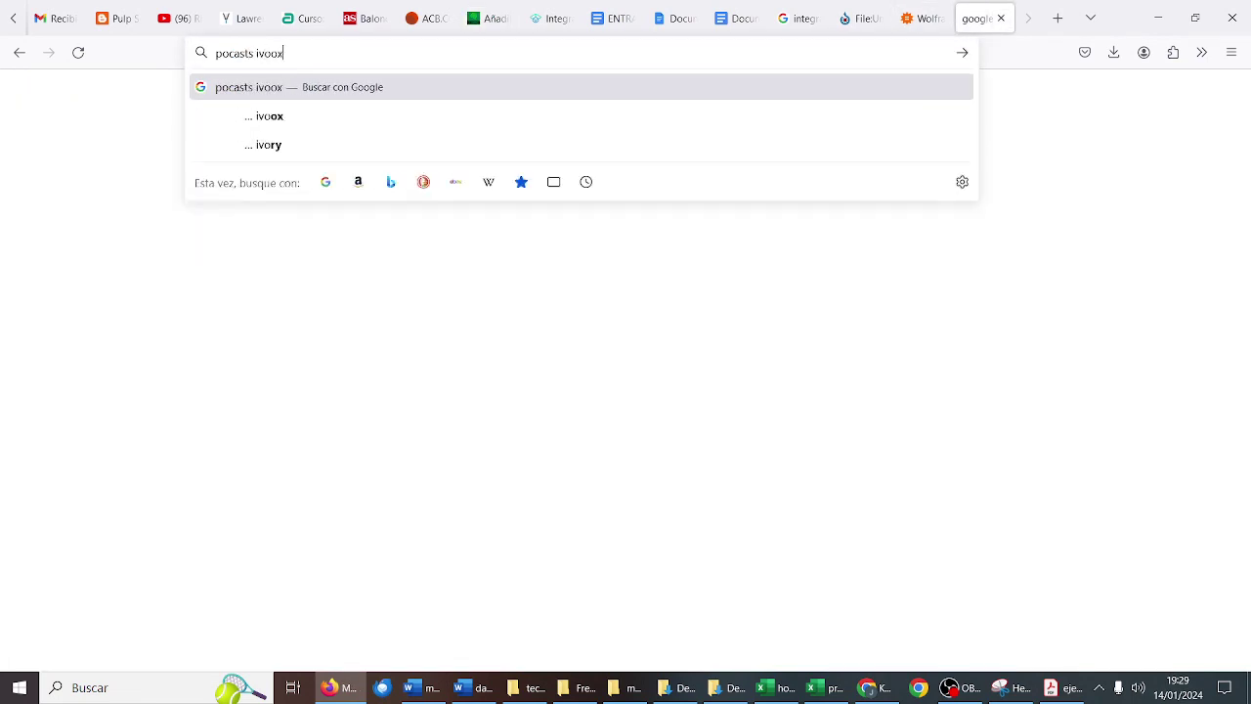
key("Return")
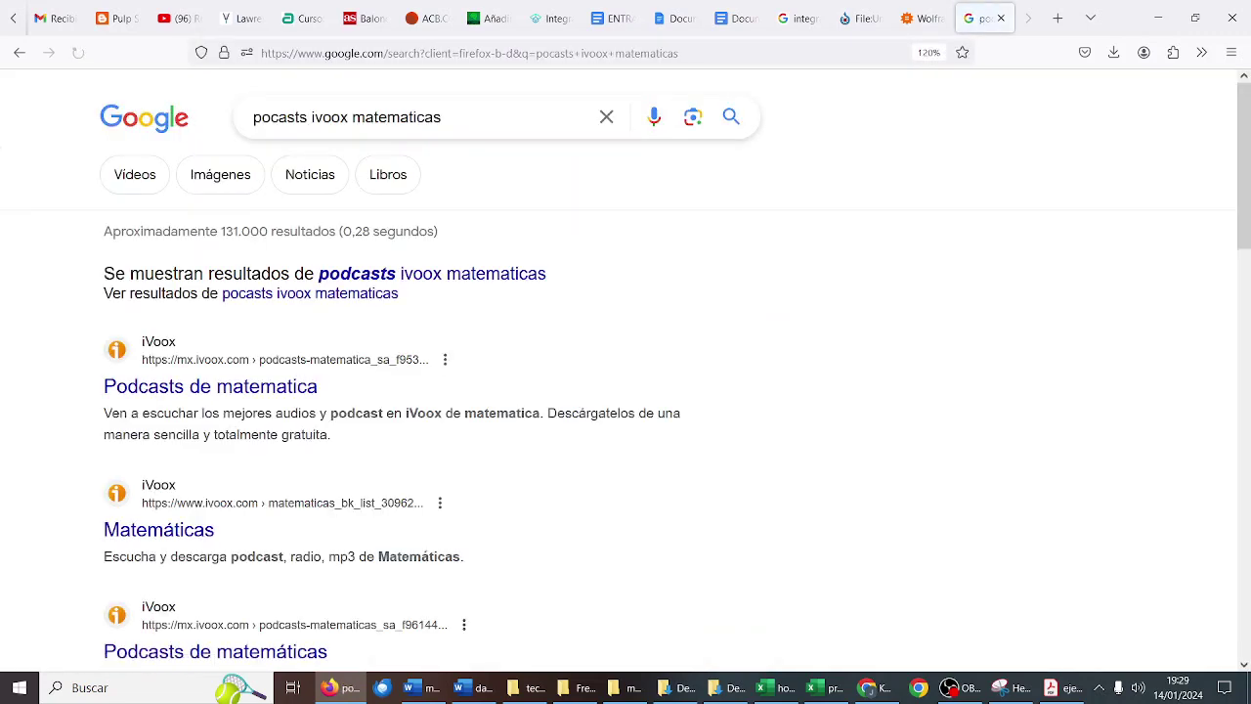
Browse iVoox's "Podcasts de matematica" list and open the episode "Raíz de 5 - 2x36 - La vida y obra de Maryam Mirzakhani".
left_click(291, 390)
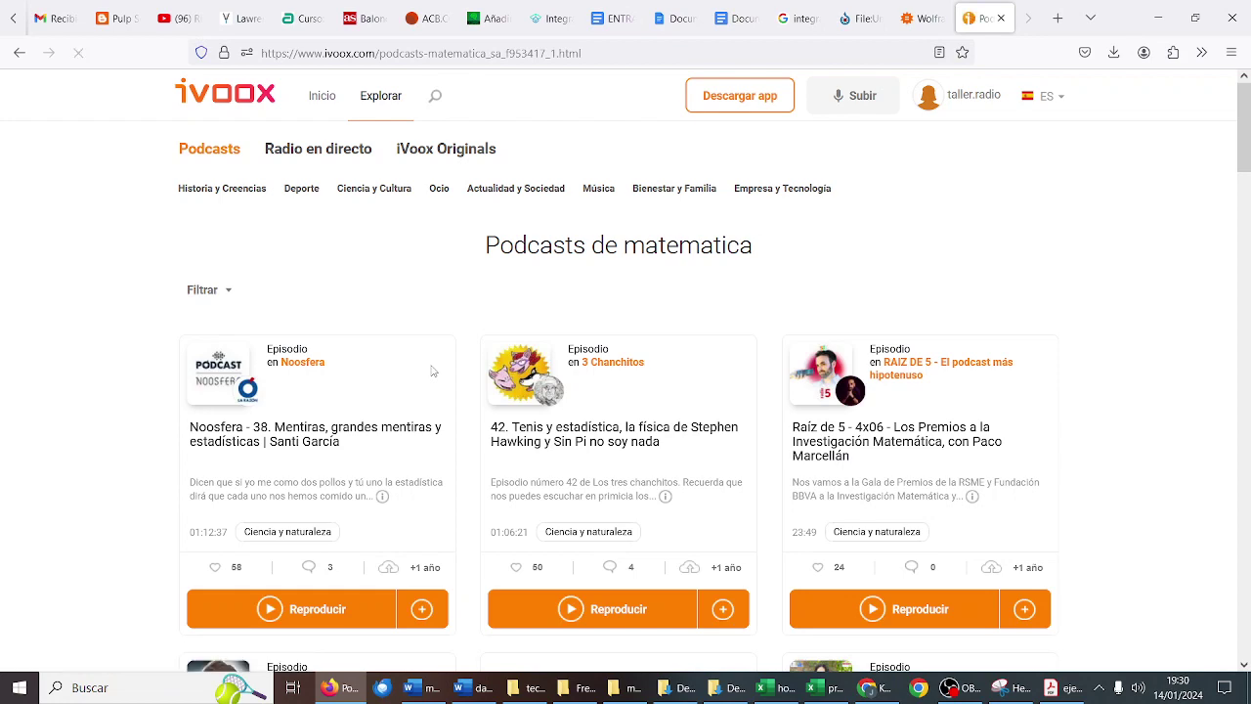
scroll(470, 377, "down", 2)
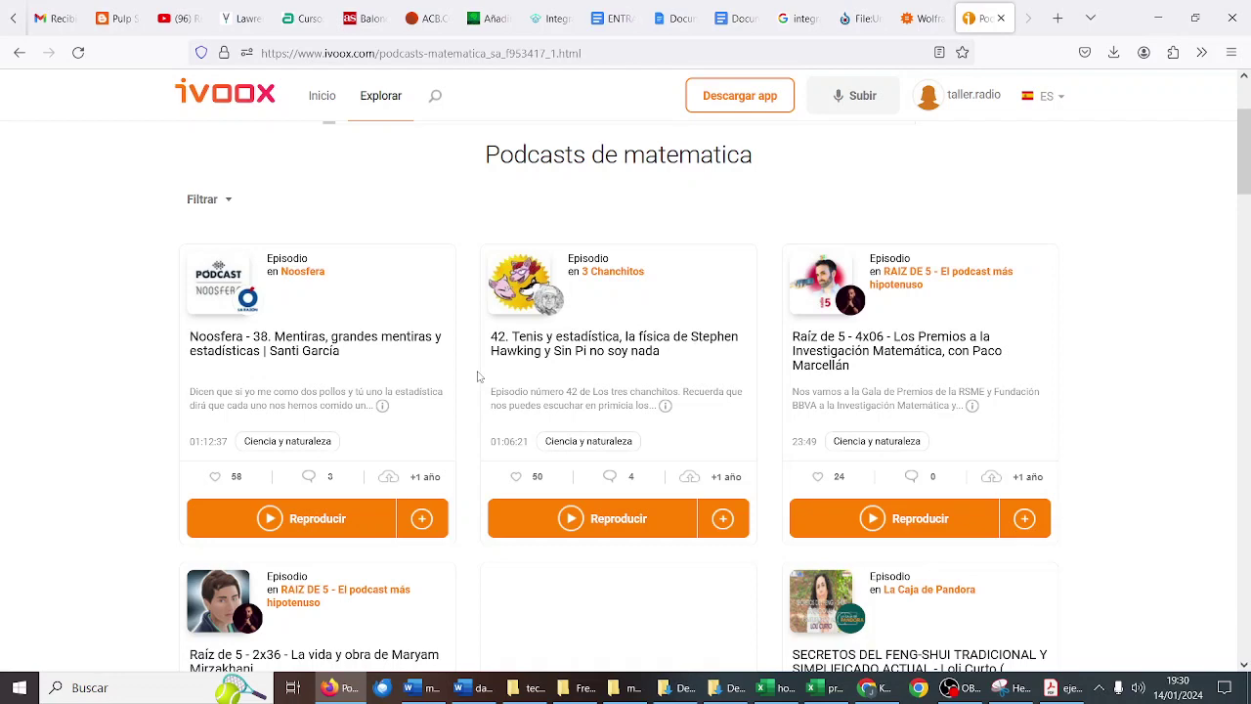
scroll(478, 376, "down", 2)
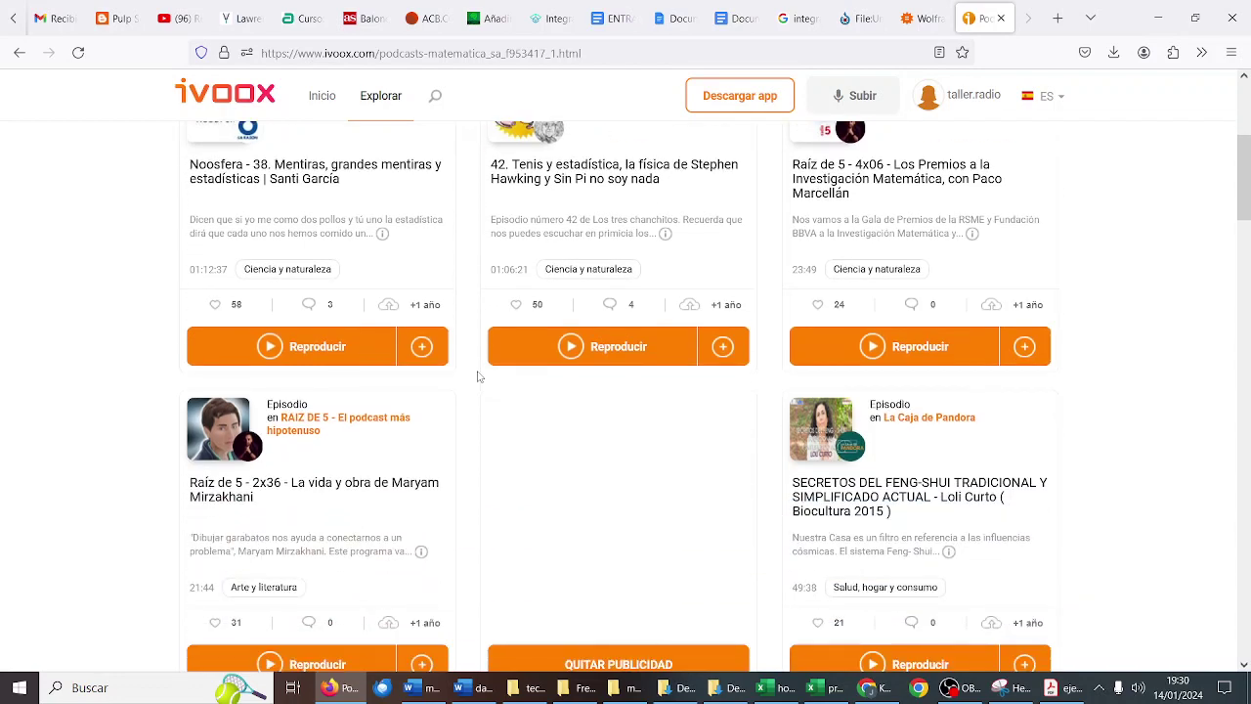
scroll(478, 376, "down", 1)
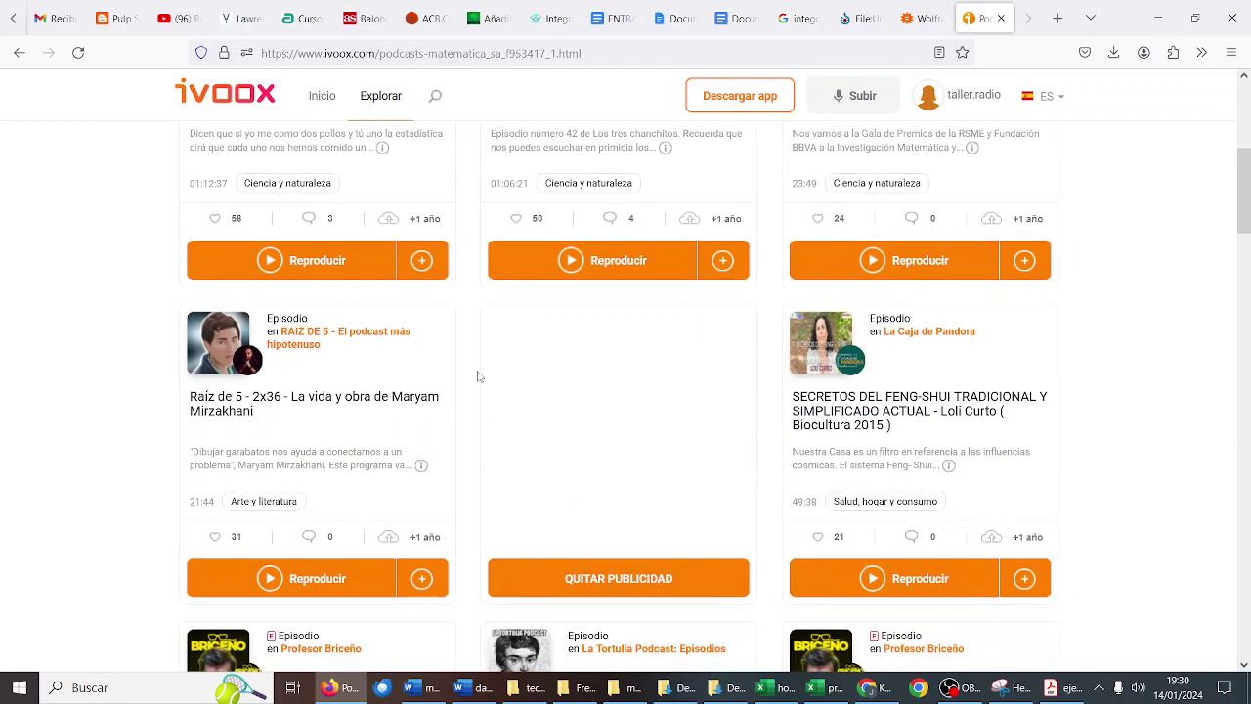
left_click(337, 402)
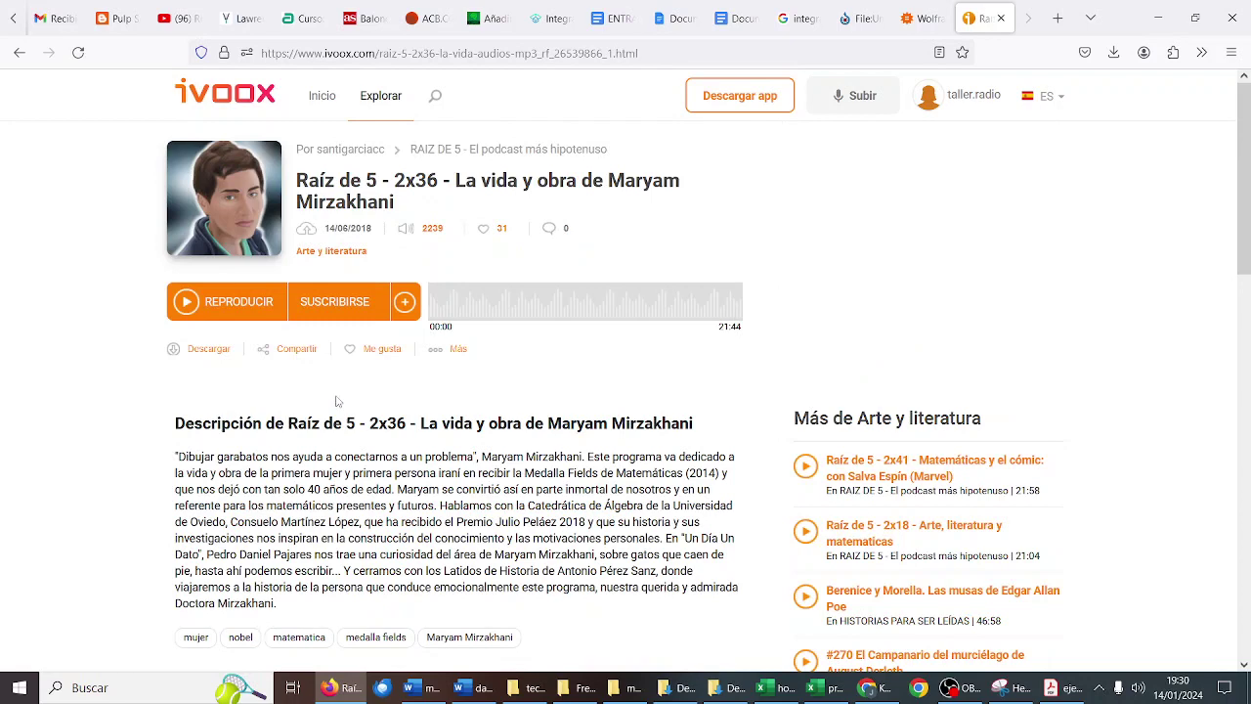
Copy the normal-version player embed code from the share options of the Maryam Mirzakhani episode.
scroll(336, 401, "down", 1)
scroll(336, 401, "up", 1)
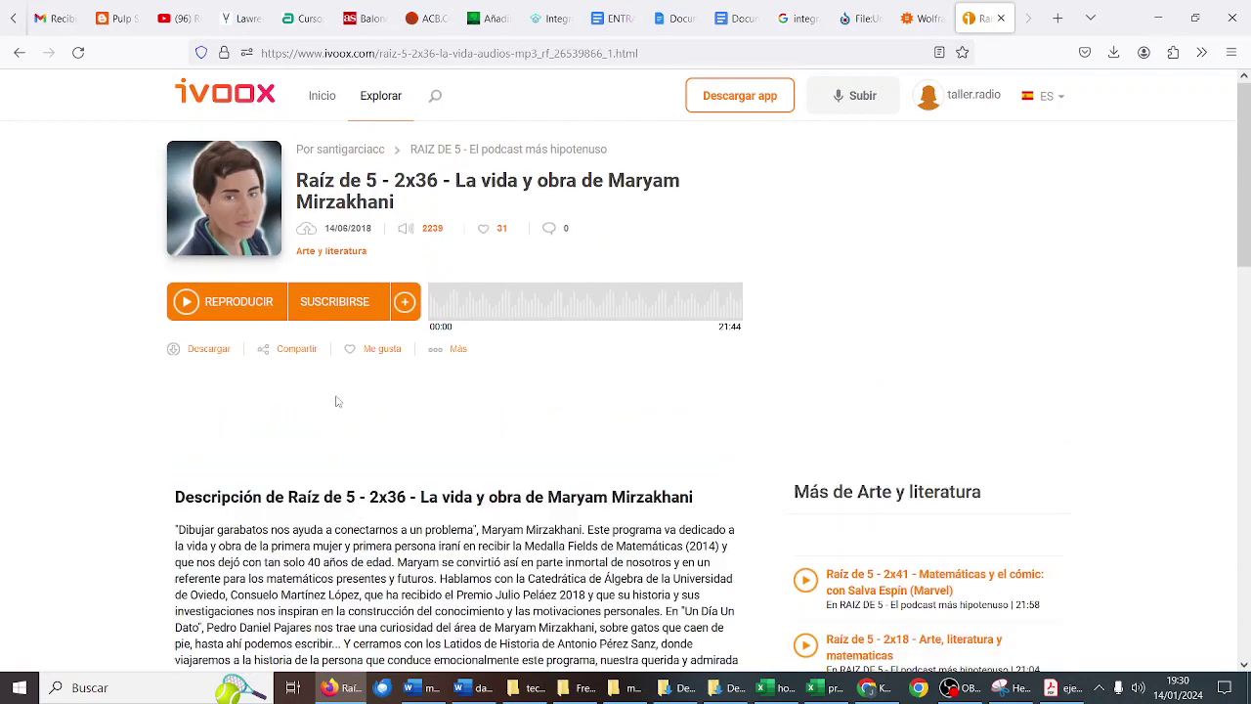
left_click(292, 348)
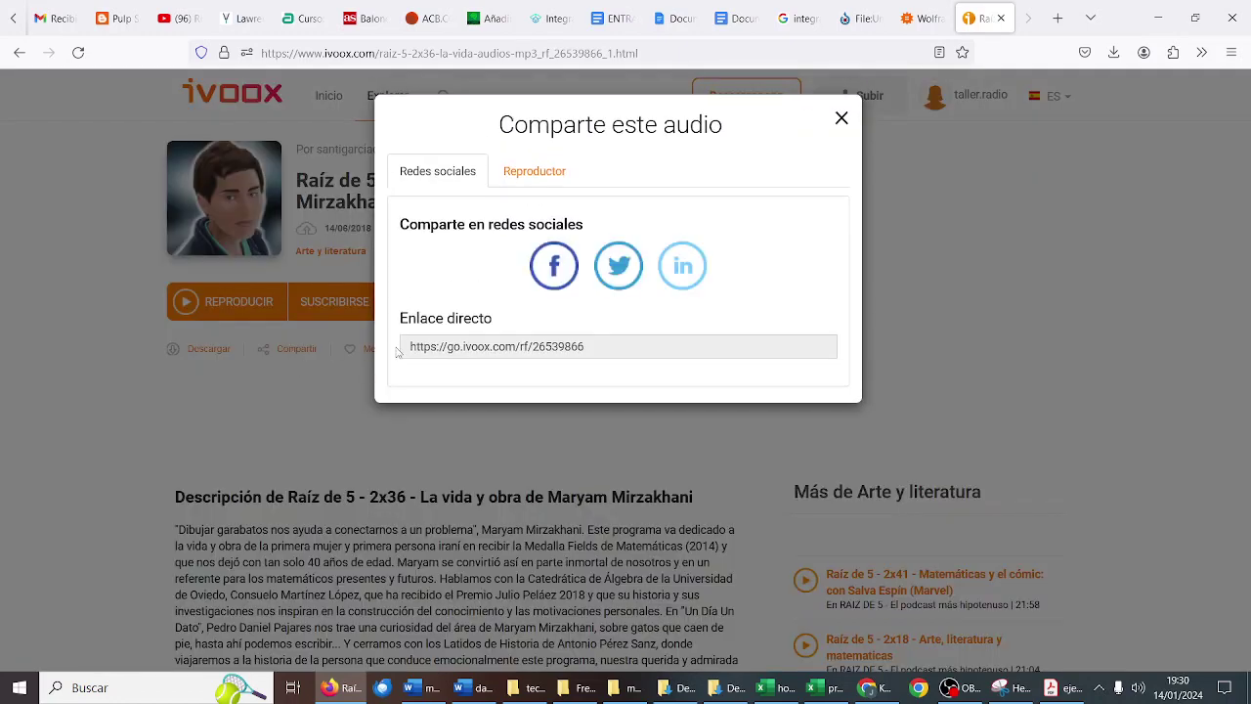
left_click(521, 174)
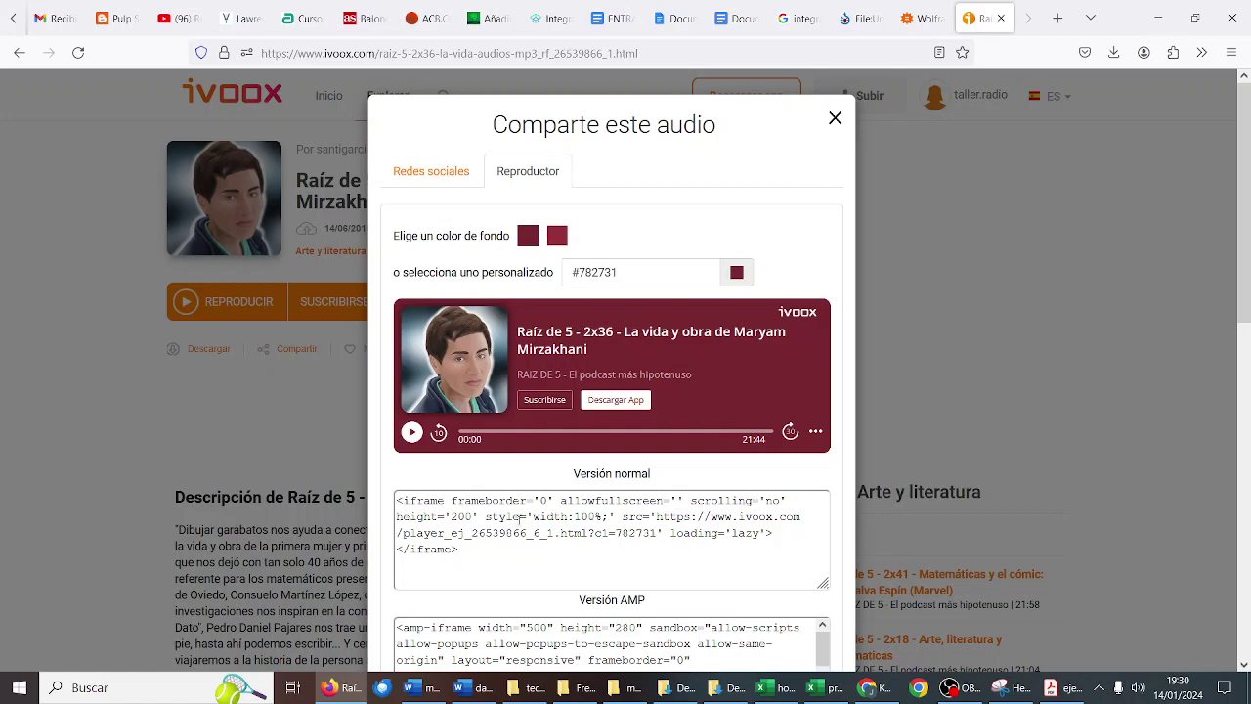
left_click(511, 550)
key("ctrl+c")
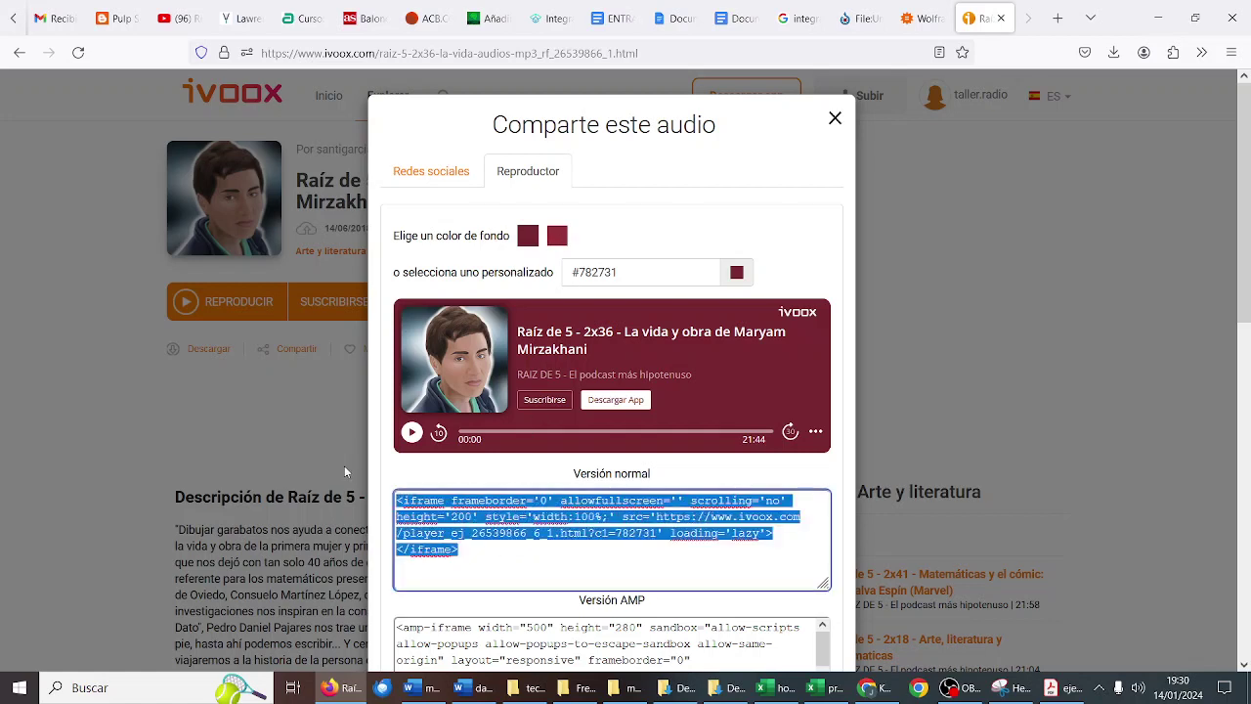
Switch to the WordPress post and open the block inserter below the exercises PDF.
left_click(491, 18)
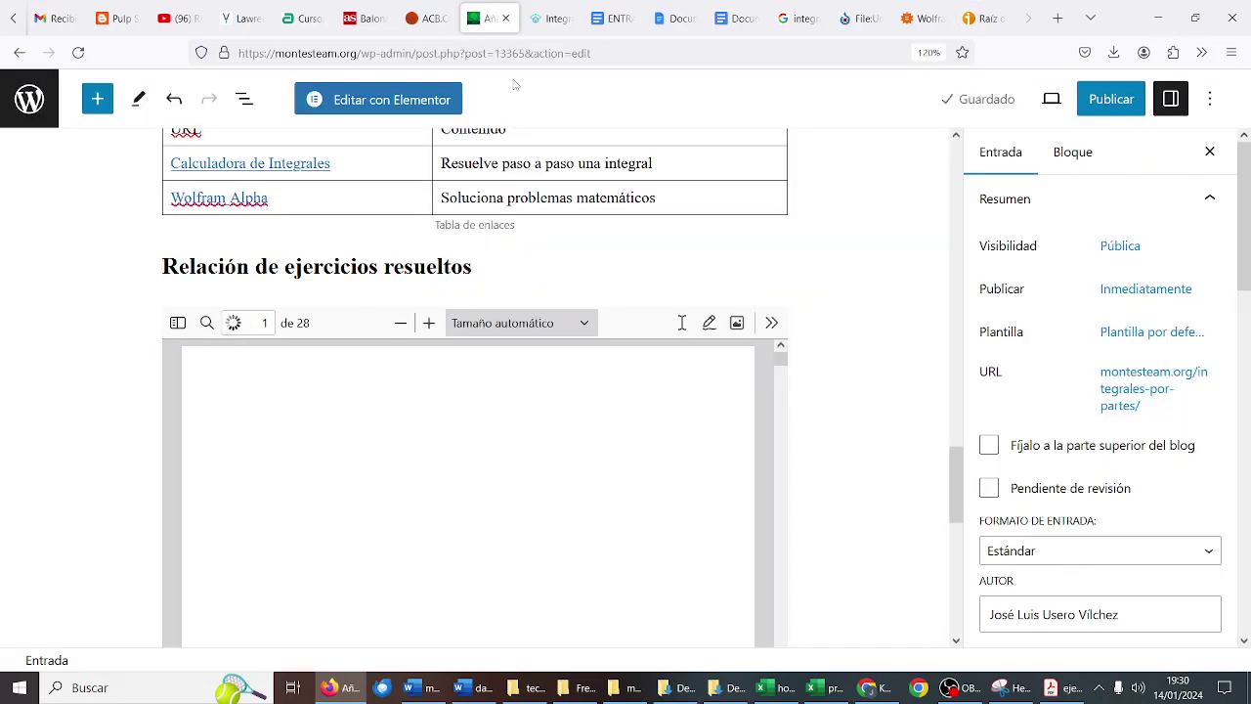
scroll(463, 362, "down", 2)
scroll(464, 362, "down", 5)
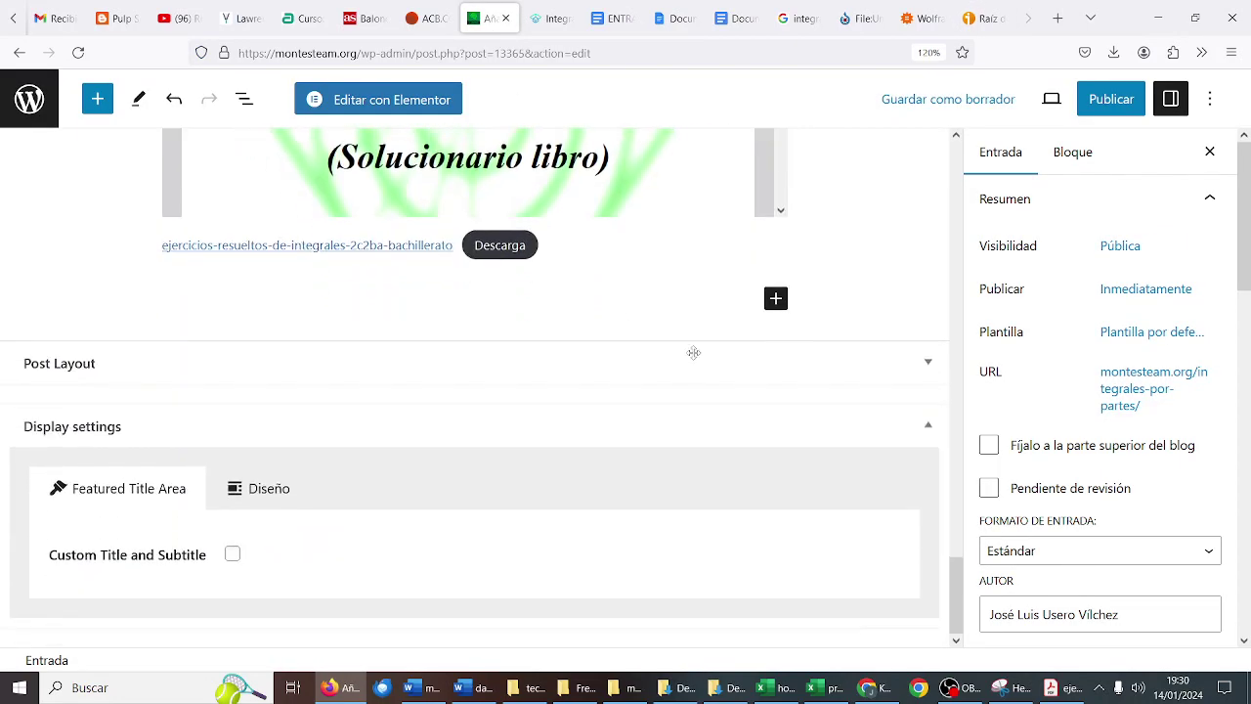
scroll(693, 355, "up", 1)
left_click(777, 401)
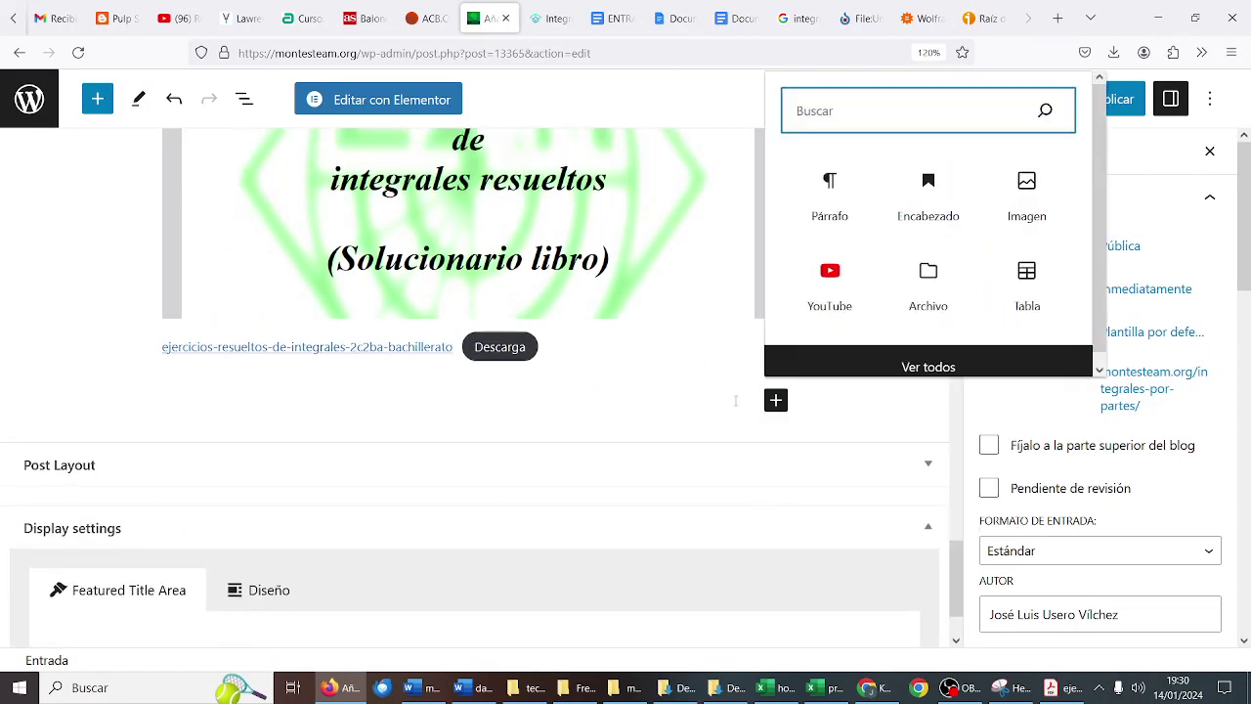
type("Podcat")
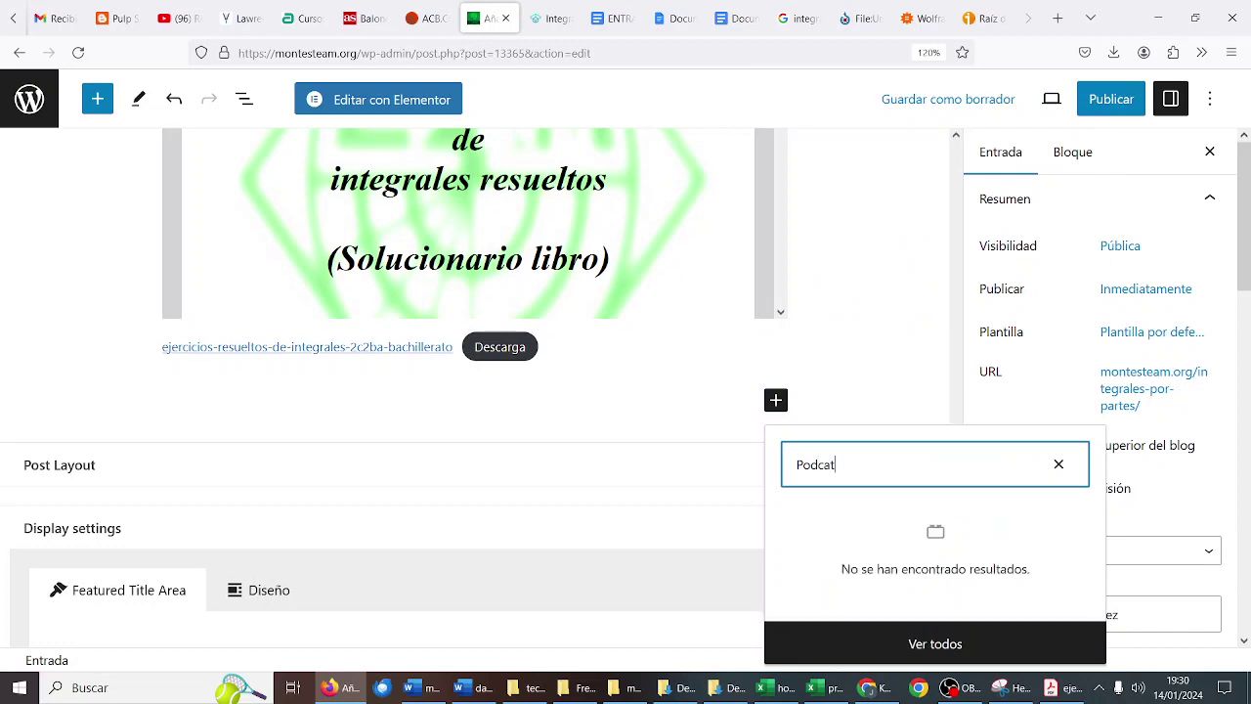
type("c")
key("BackSpace")
key("BackSpace")
type("st")
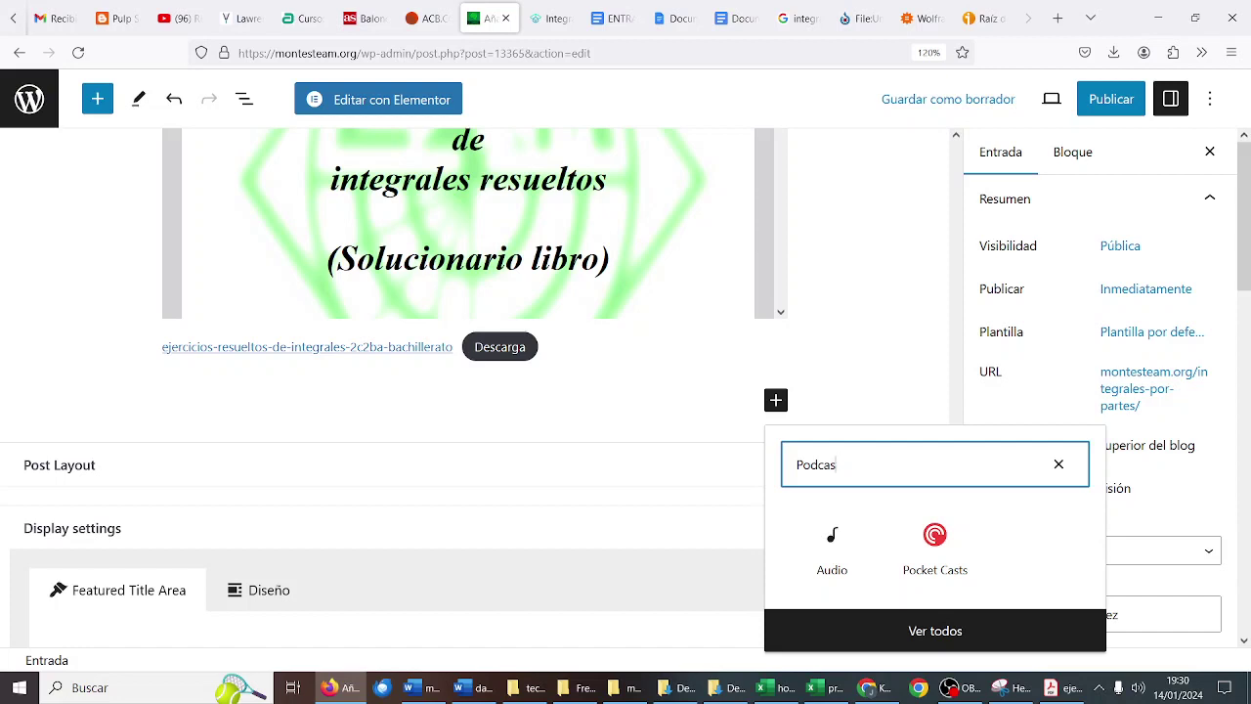
key("BackSpace")
key("BackSpace")
key("BackSpace")
key("BackSpace")
key("BackSpace")
key("BackSpace")
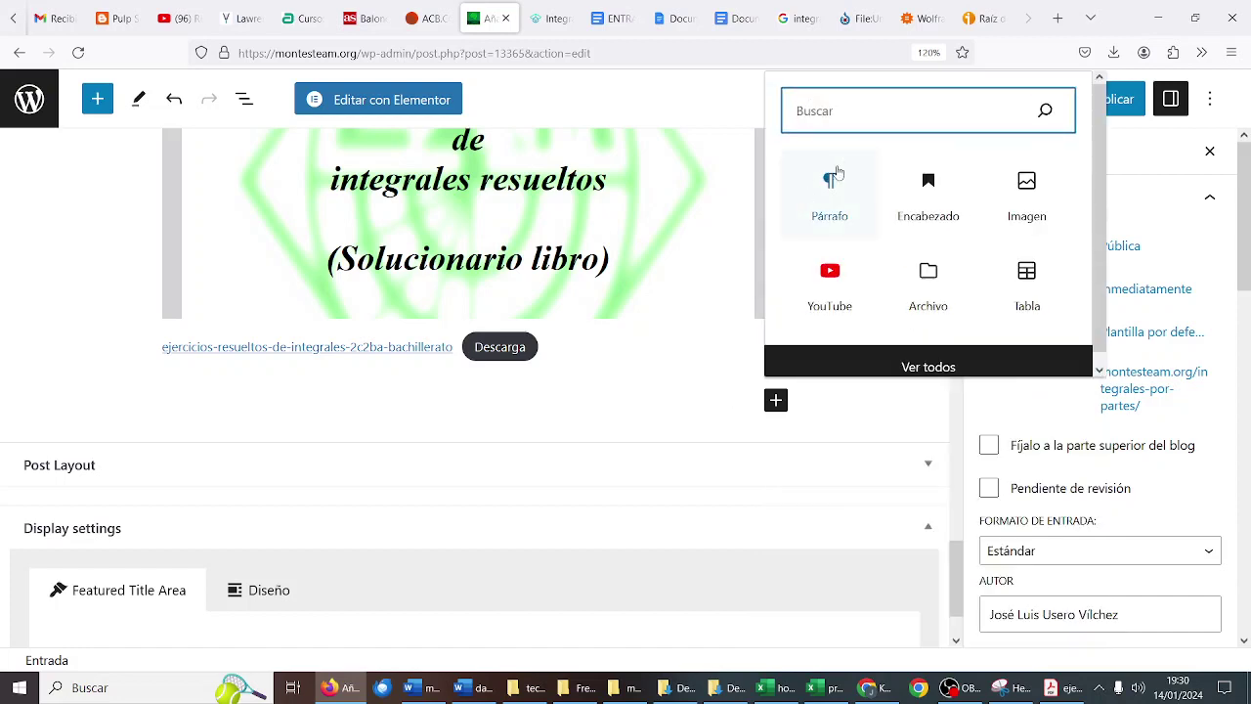
Add the heading "Podcast" below the exercises PDF.
left_click(928, 196)
type("Podcast")
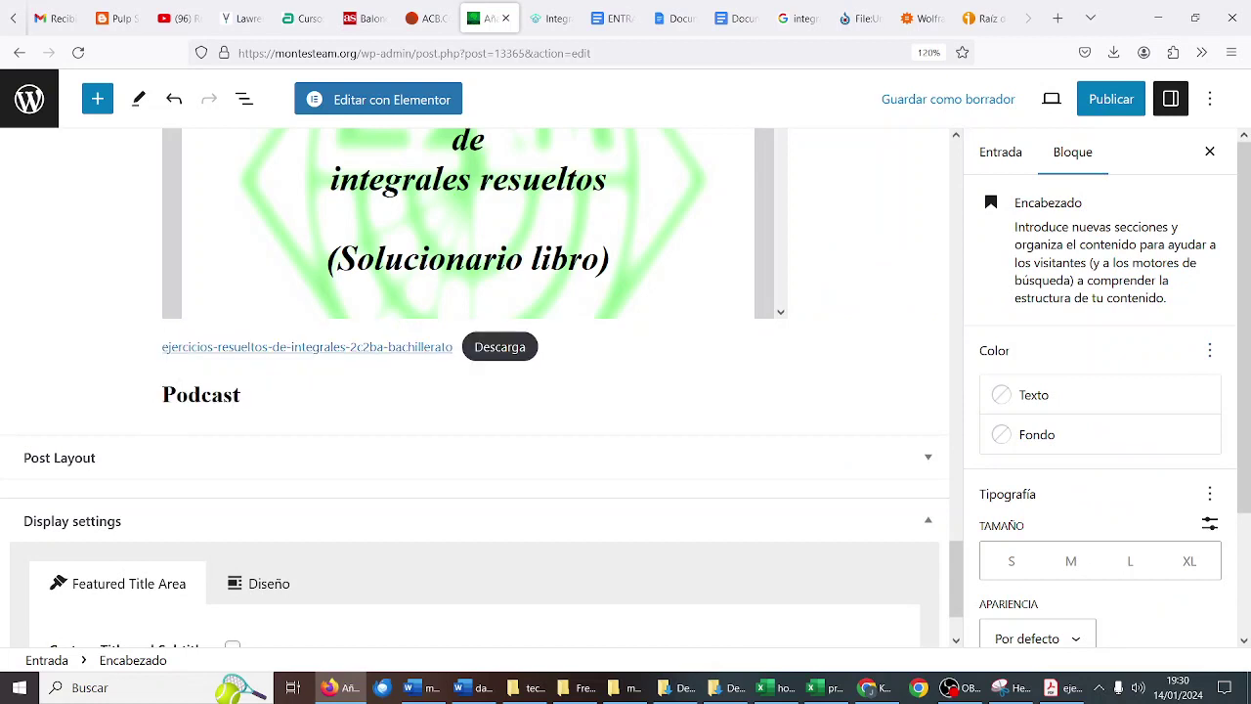
key("Return")
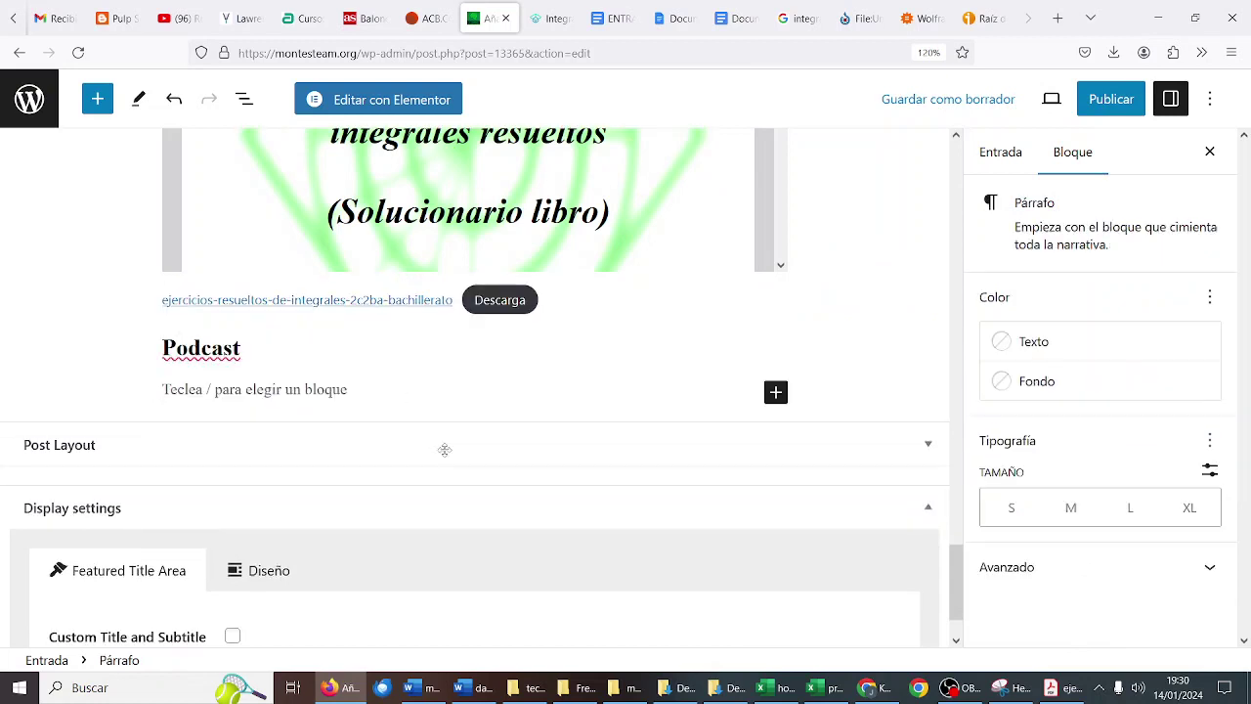
Insert an HTML personalizado block under the "Podcast" heading and paste the iVoox iframe code into it.
left_click(775, 394)
type("html")
left_click(832, 567)
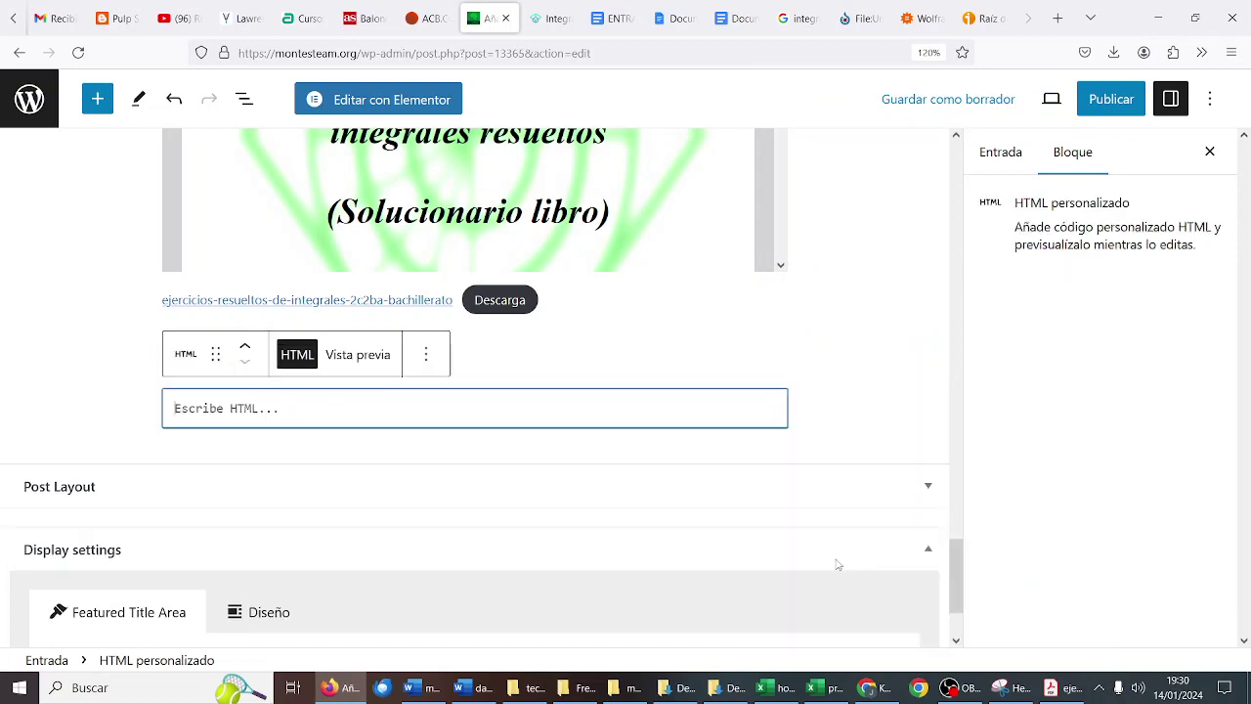
key("ctrl+v")
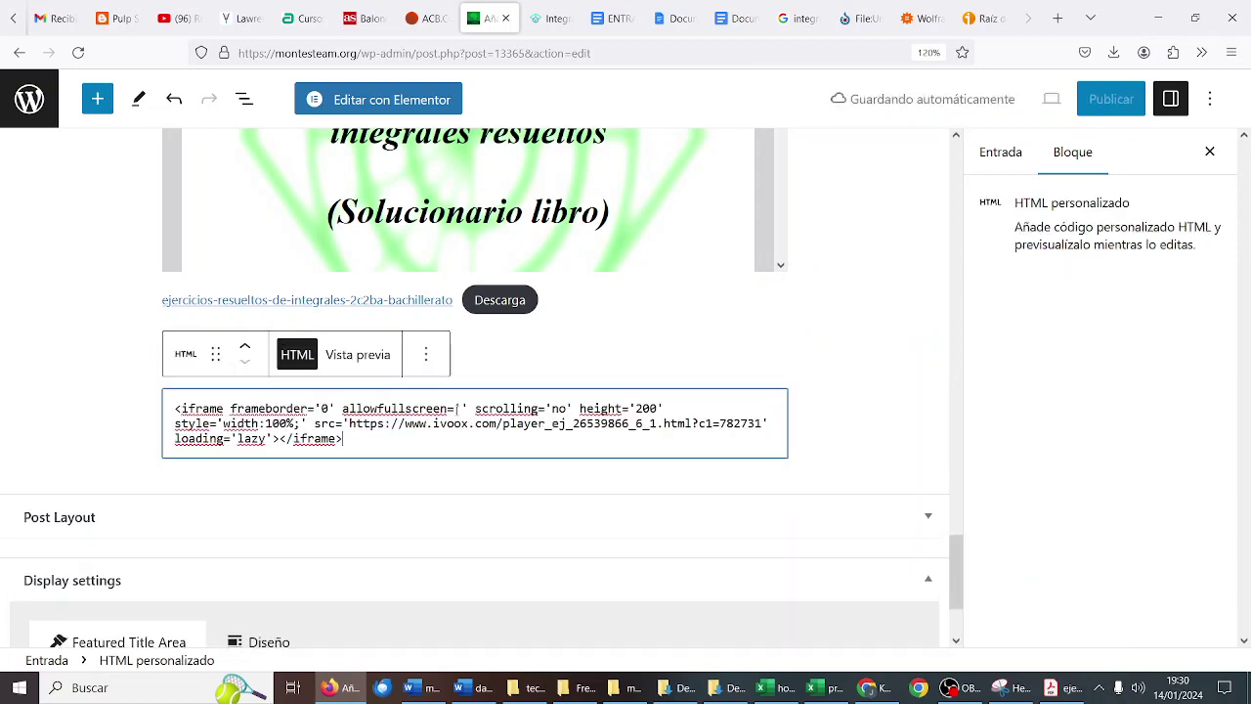
key("Return")
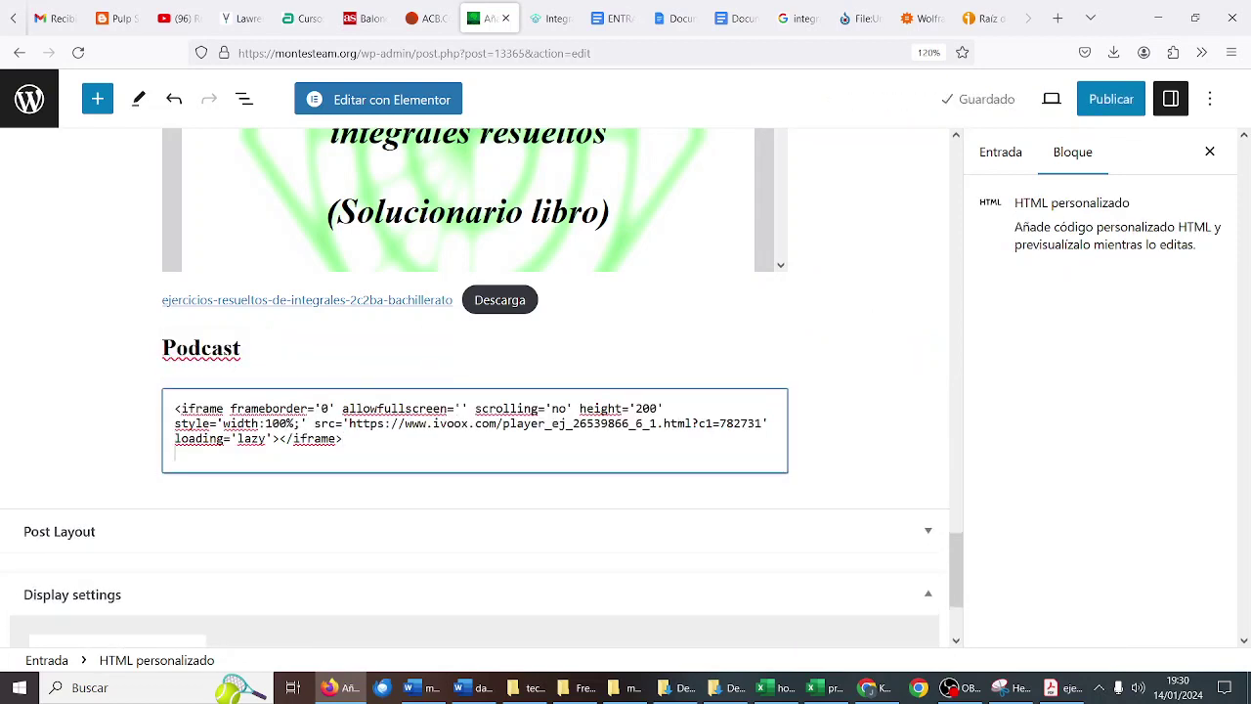
key("BackSpace")
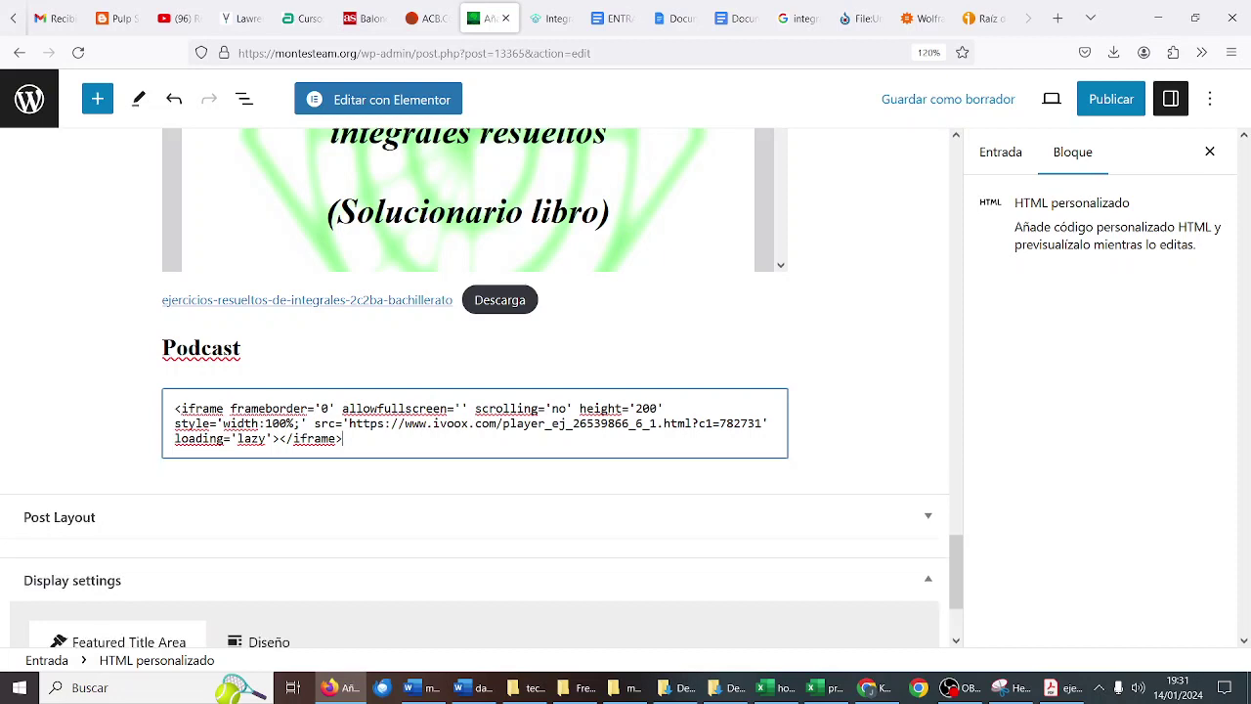
left_click(816, 440)
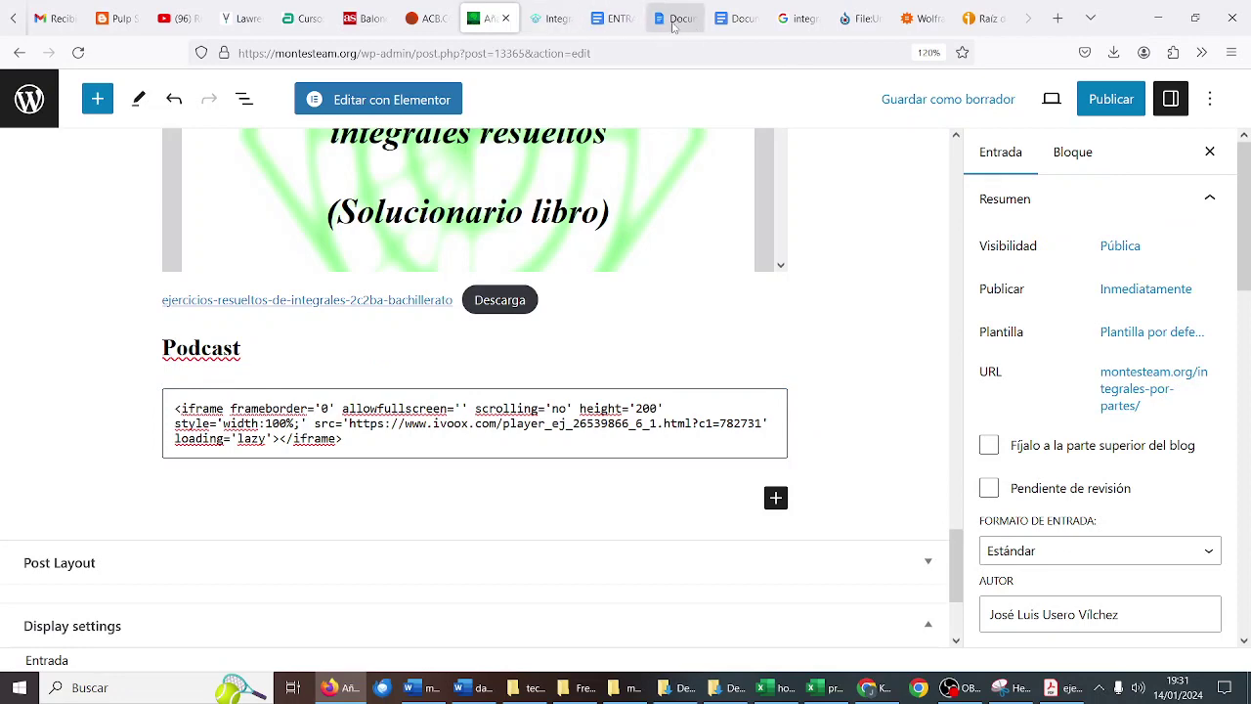
In the "ENTRADA EVALUACIÓN WORDPRESS" document, write item 9 as "Introducir un bloque que no hayamos visto en clase.".
left_click(614, 17)
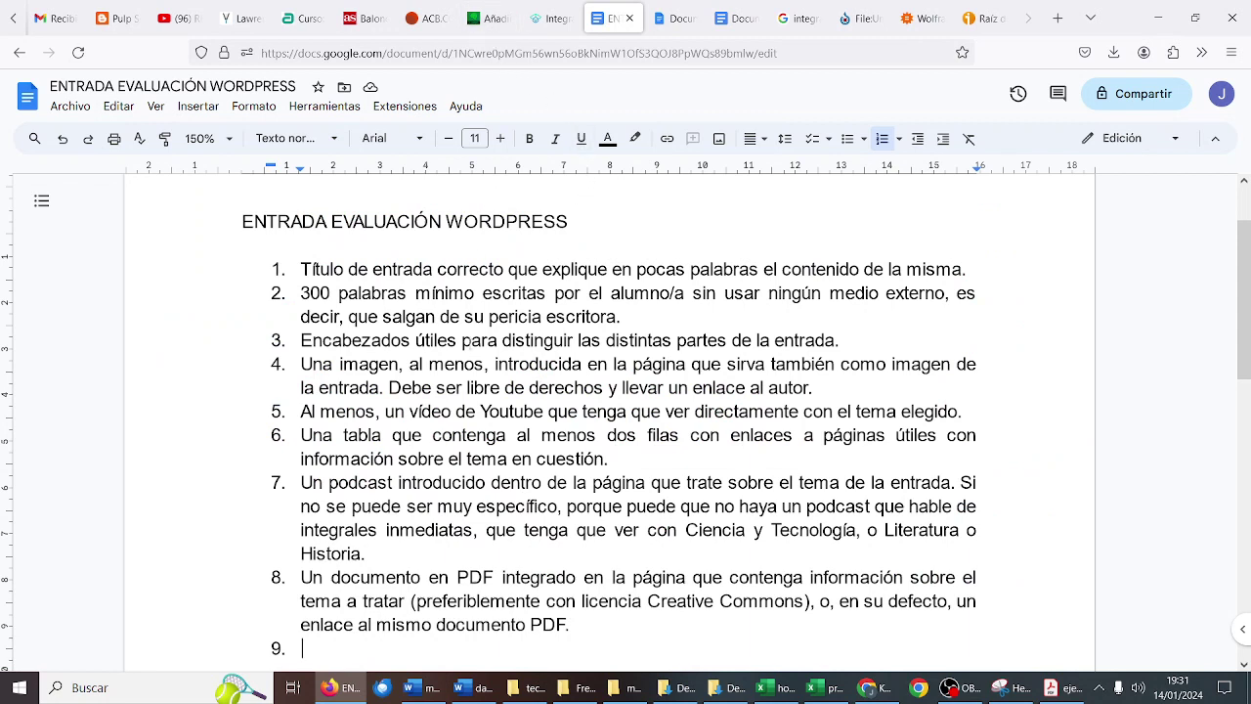
type("Un")
key("BackSpace")
key("BackSpace")
key("BackSpace")
type("Introdu")
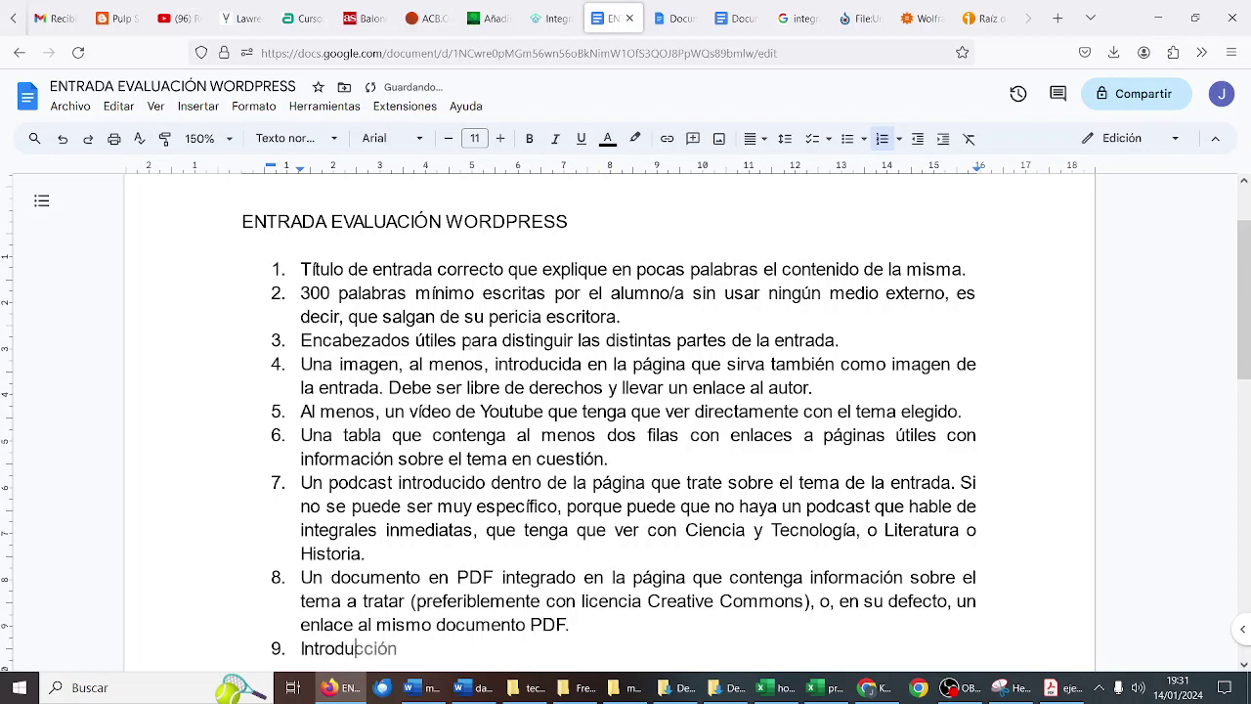
type("cir un bloque que n")
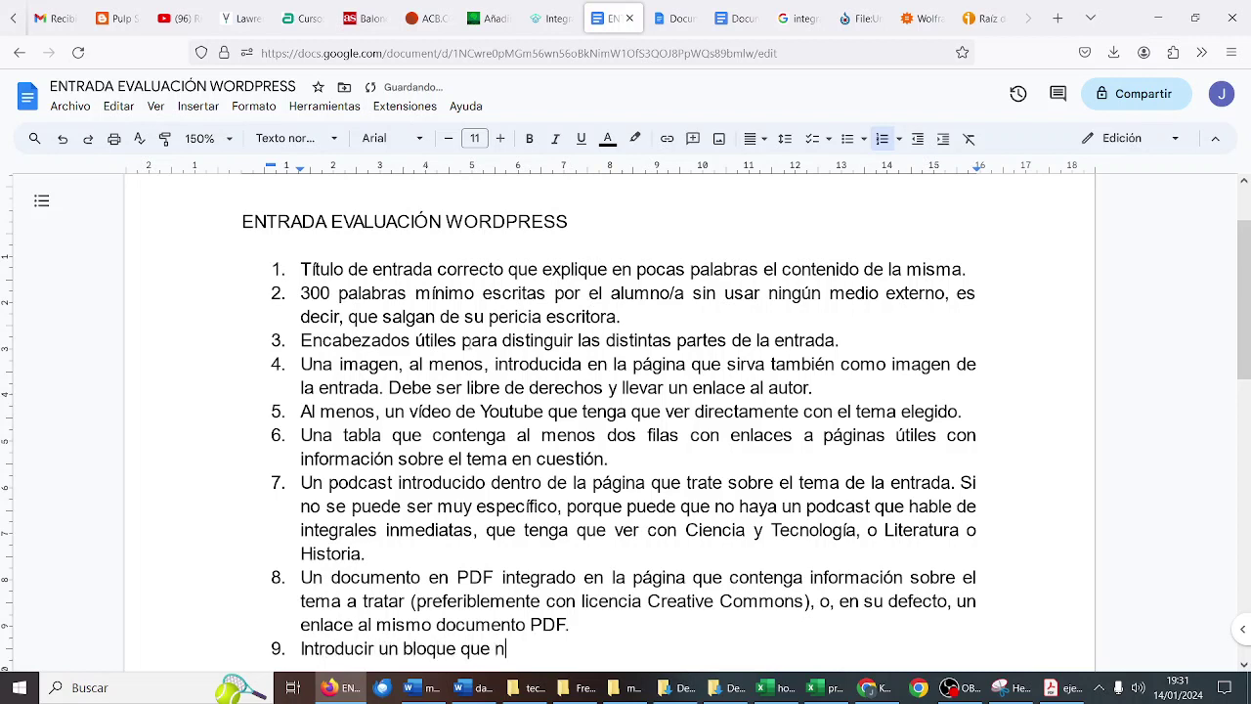
type("o hayamos visto en clase.")
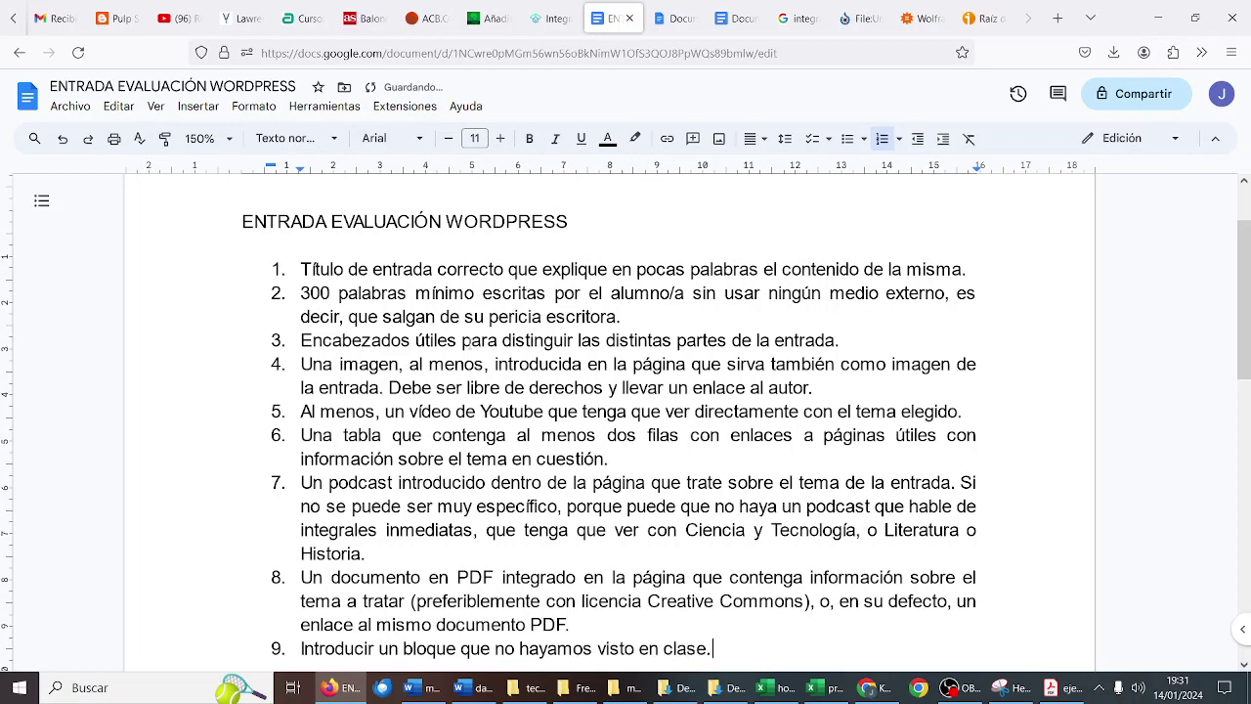
Return to the WordPress post and add the heading "Bloque más" below the podcast embed code.
left_click(488, 18)
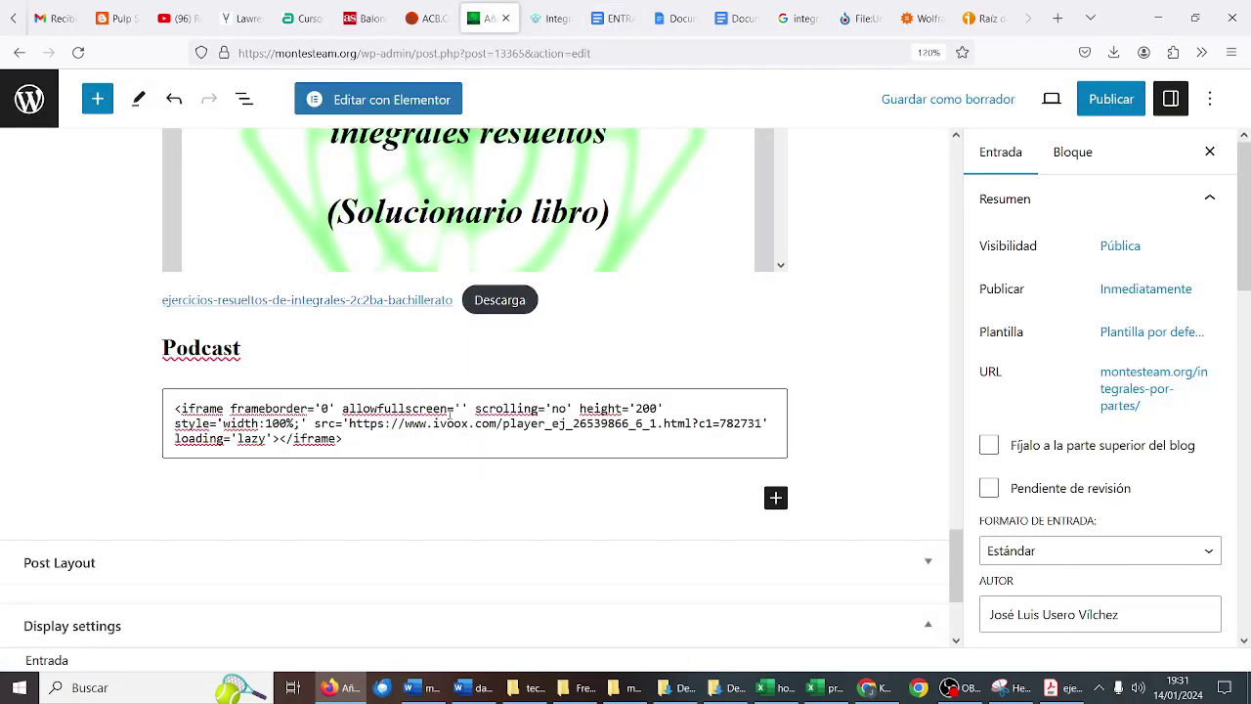
left_click(775, 501)
left_click(935, 269)
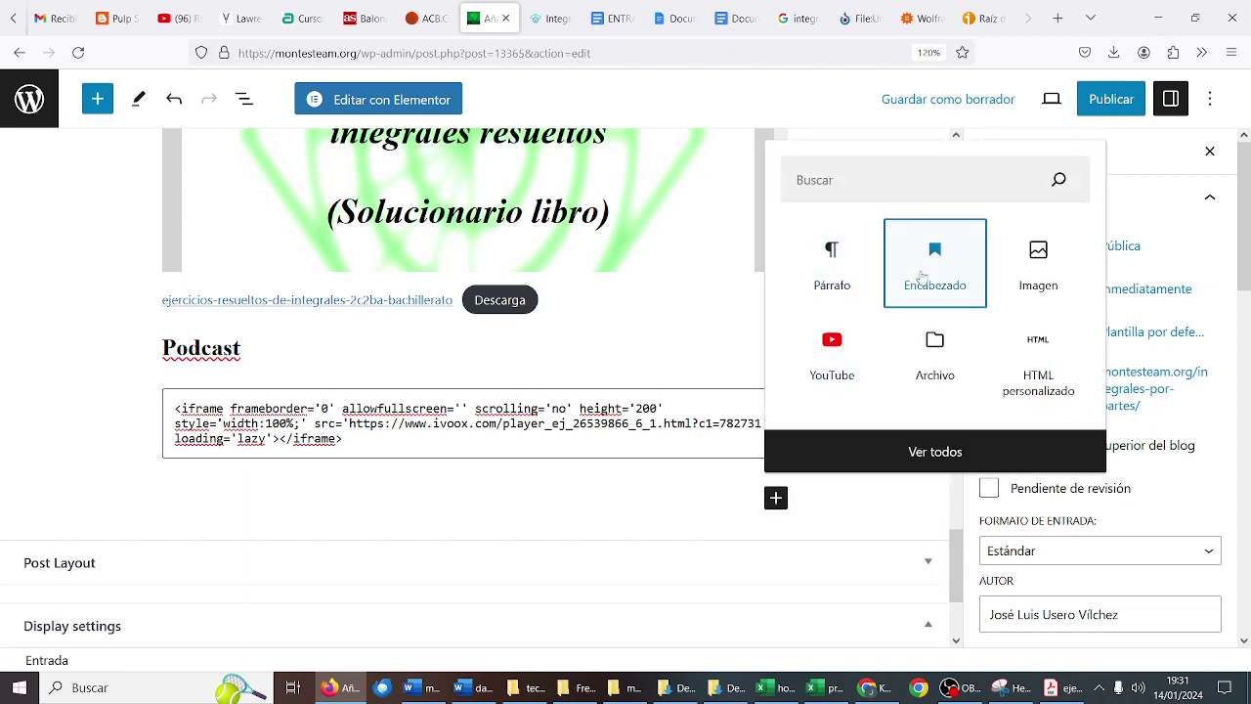
type("Bloq")
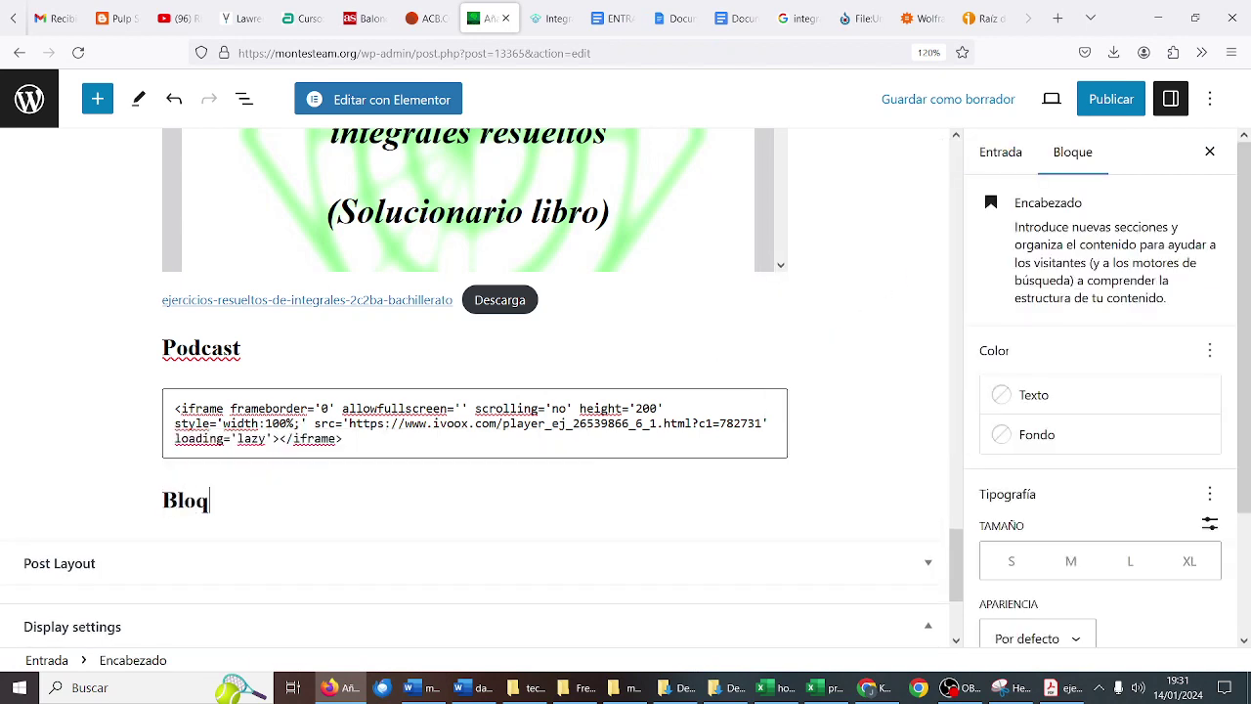
type("ue más")
key("Return")
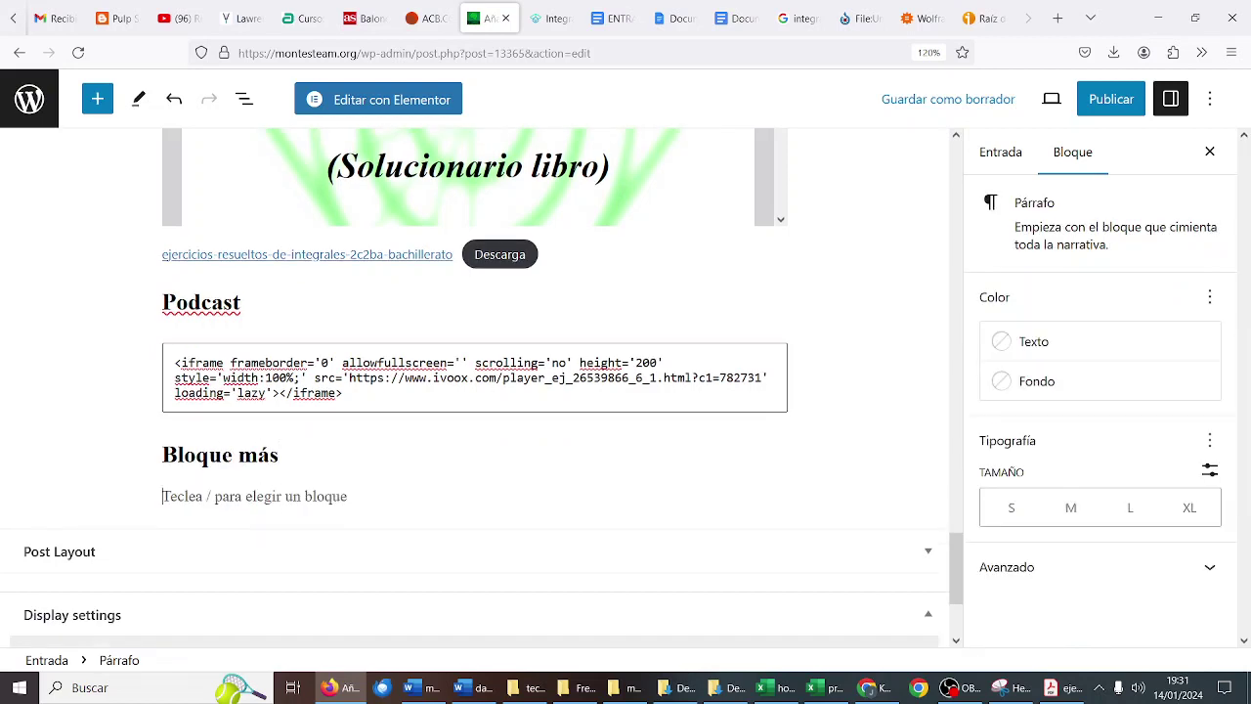
Open the full block library for the empty paragraph under "Bloque más" and examine the available block categories through to the WooCommerce elements.
left_click(776, 500)
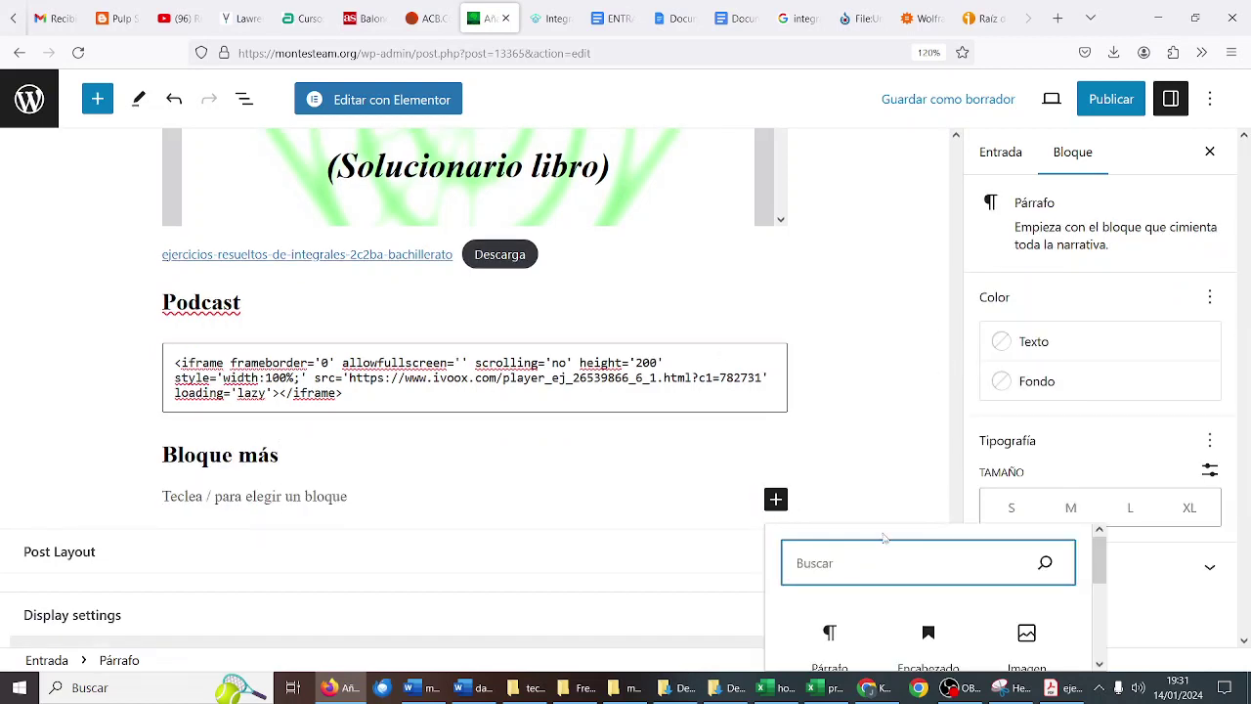
scroll(883, 548, "down", 5)
left_click(969, 645)
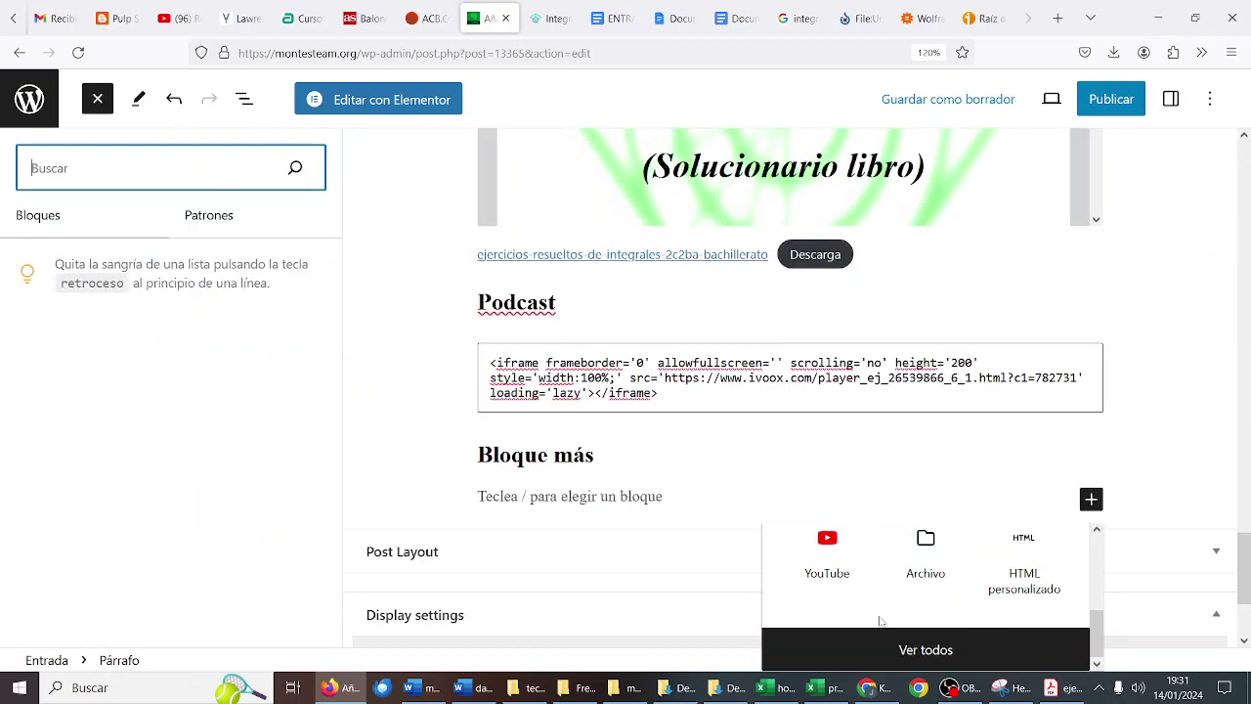
scroll(223, 367, "down", 2)
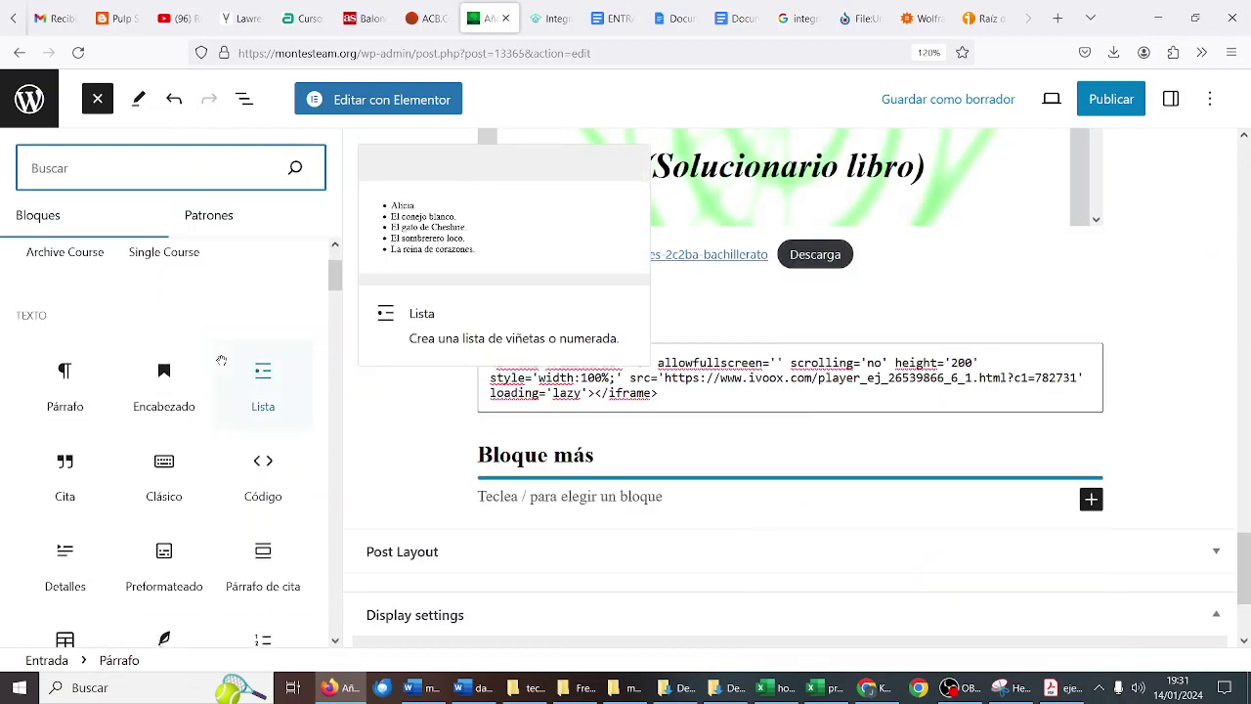
scroll(222, 361, "down", 2)
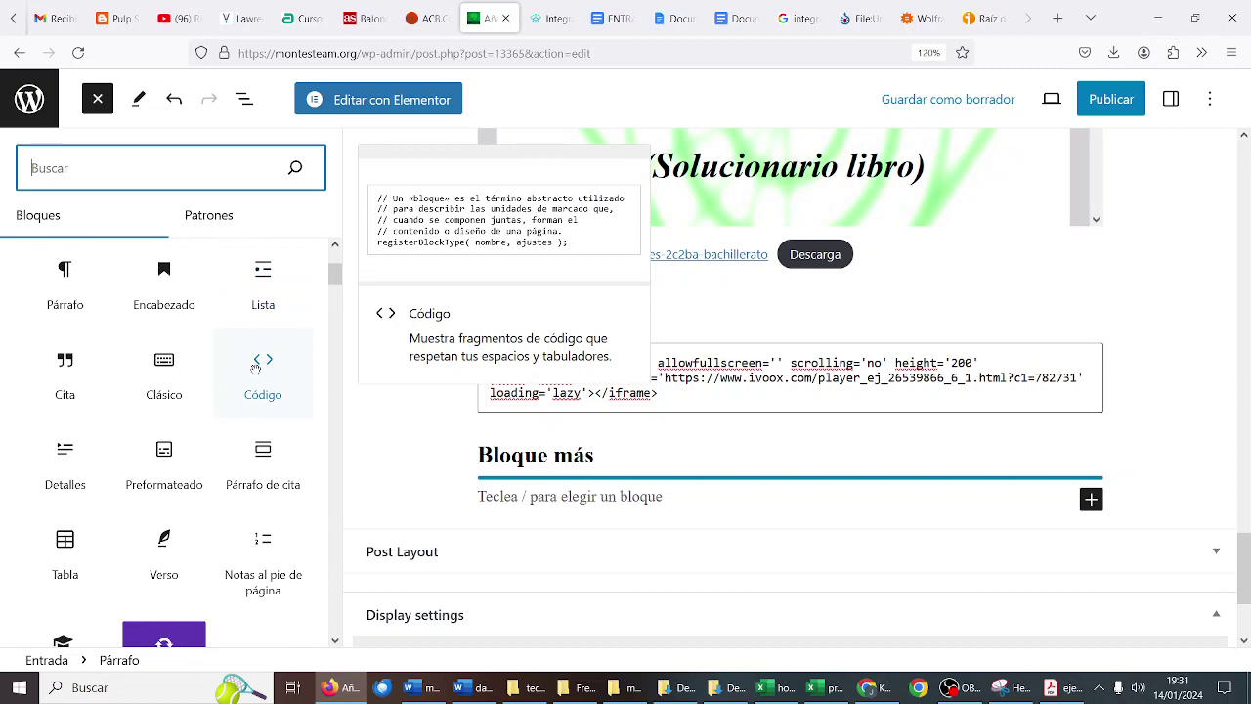
scroll(255, 367, "down", 2)
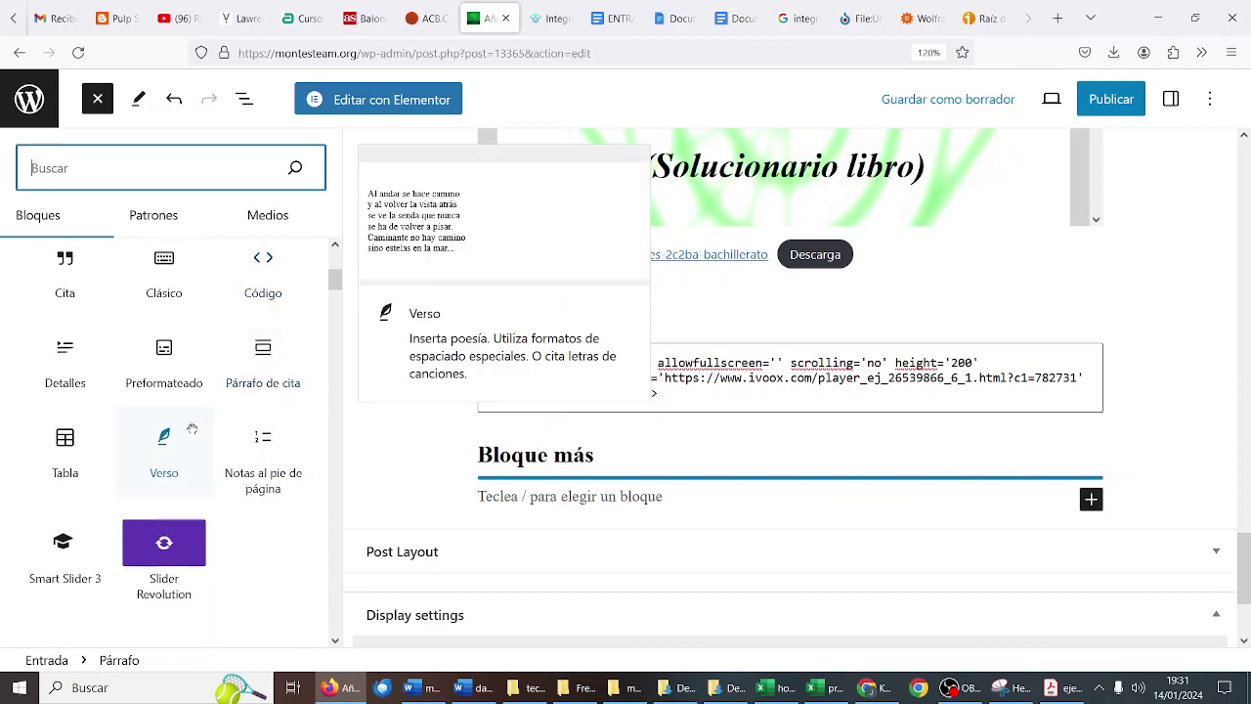
scroll(193, 429, "down", 6)
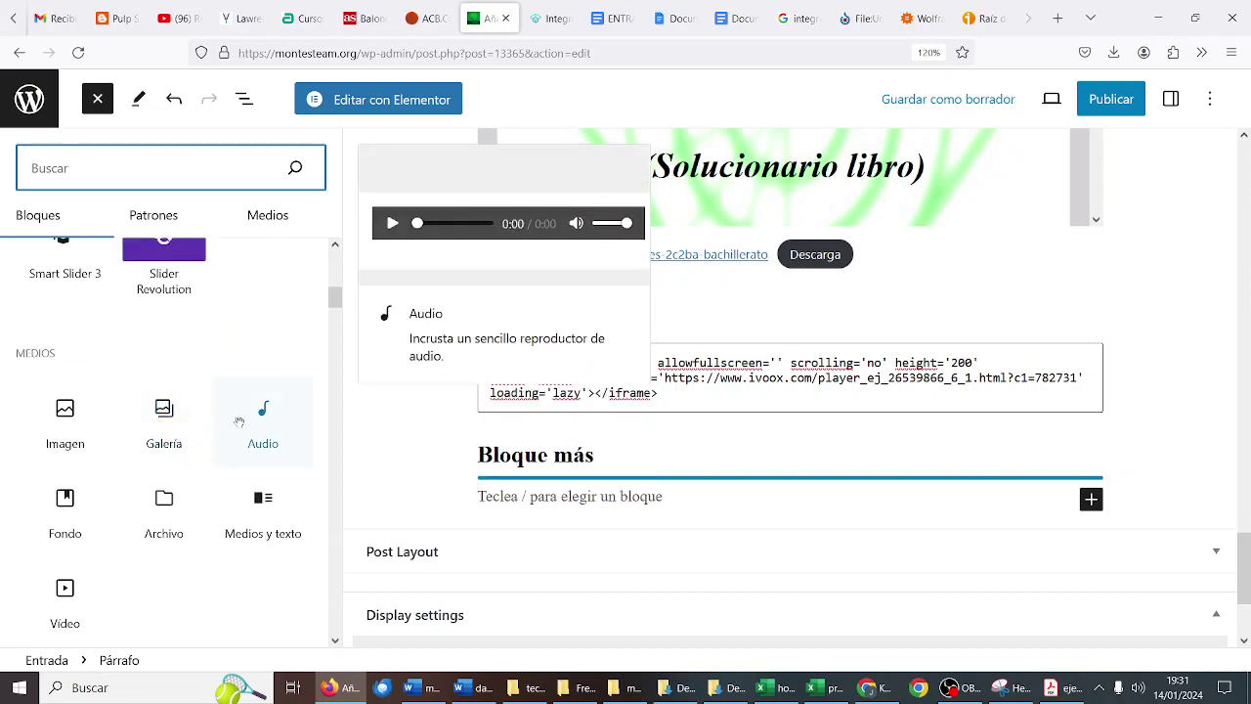
scroll(240, 424, "down", 4)
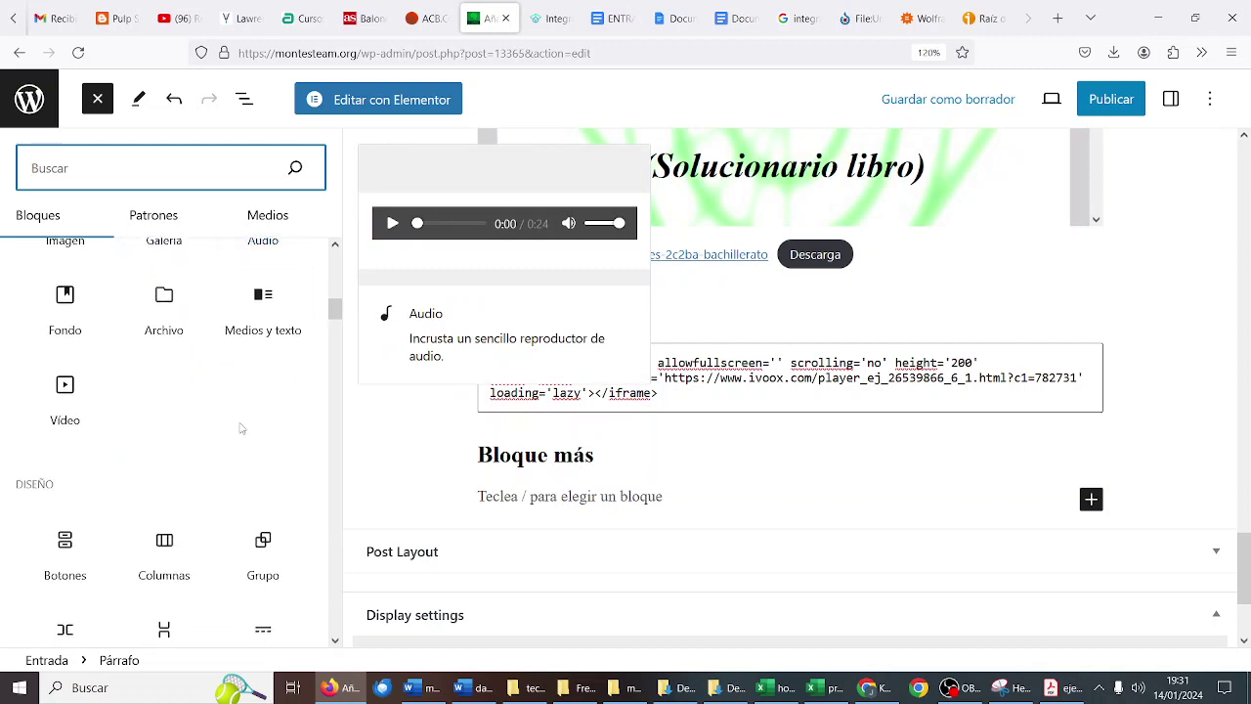
scroll(248, 293, "down", 3)
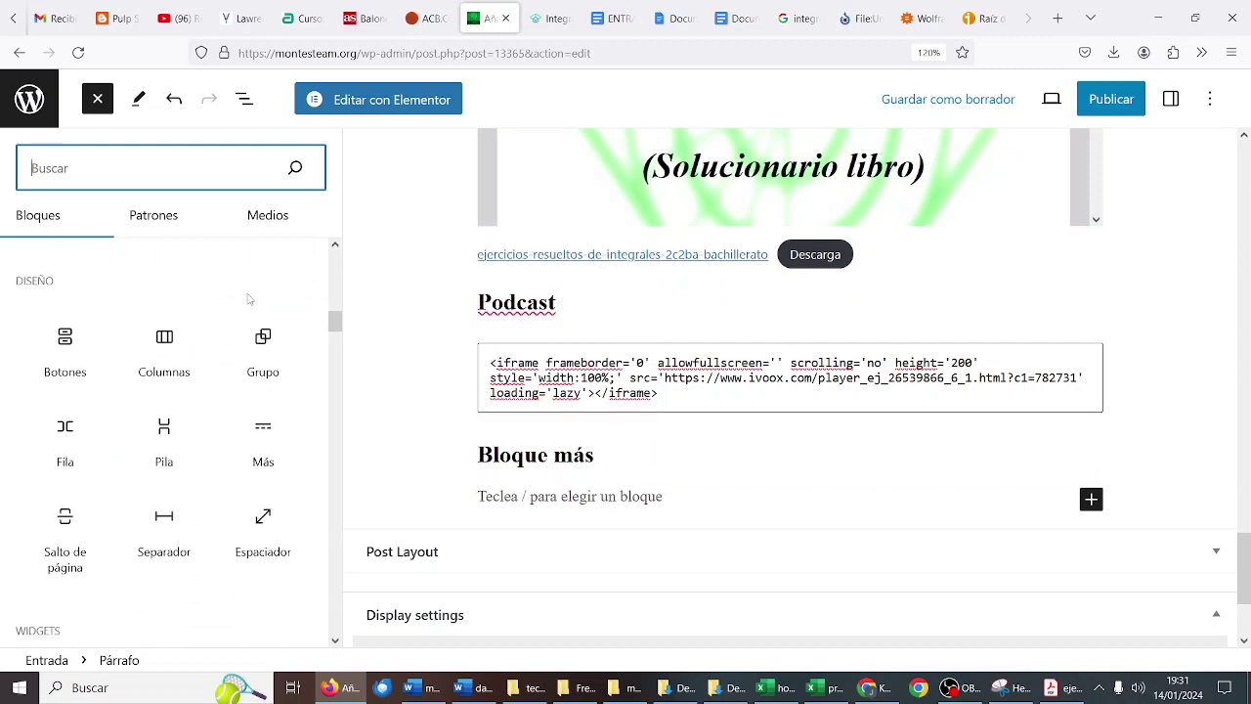
scroll(249, 299, "down", 6)
scroll(250, 299, "down", 6)
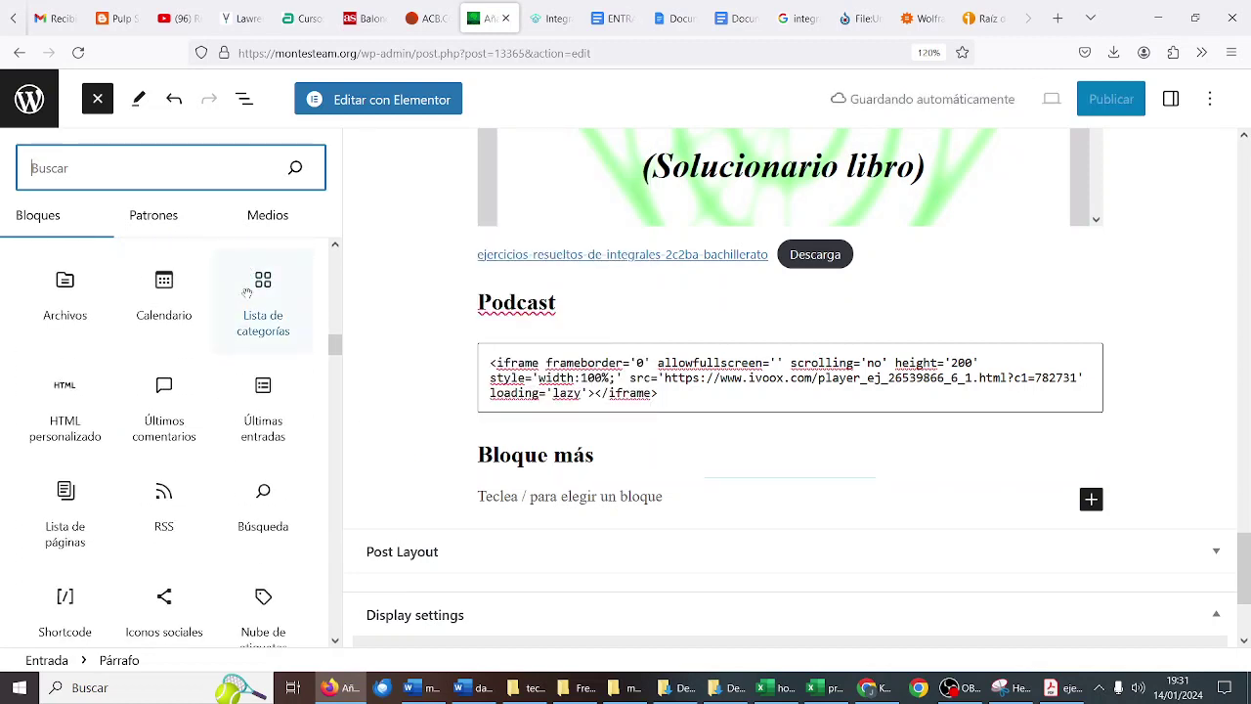
scroll(248, 296, "down", 7)
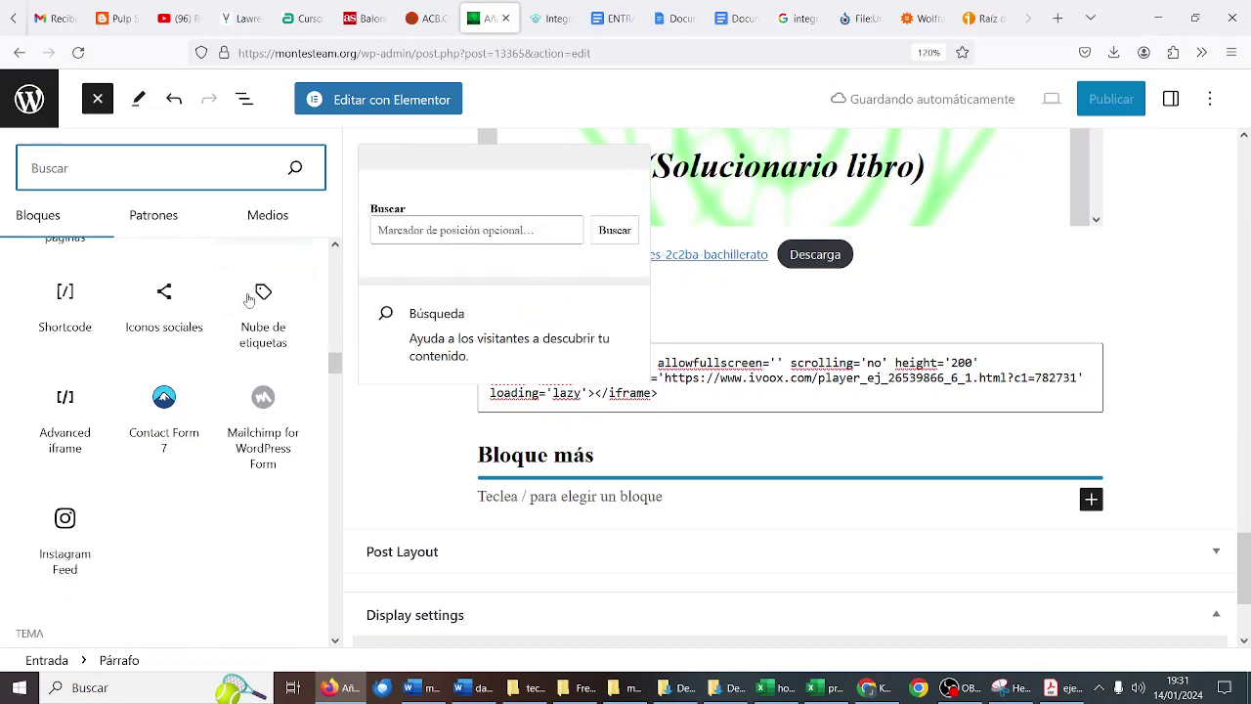
scroll(249, 299, "down", 4)
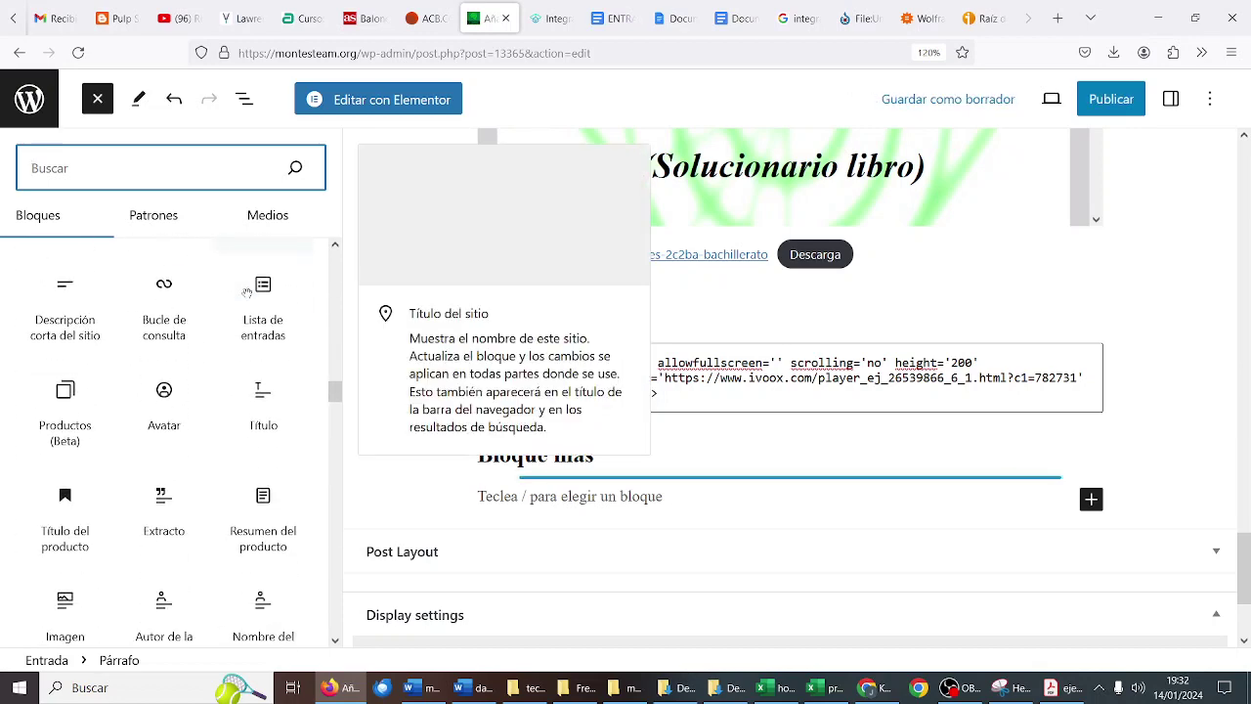
scroll(206, 461, "down", 18)
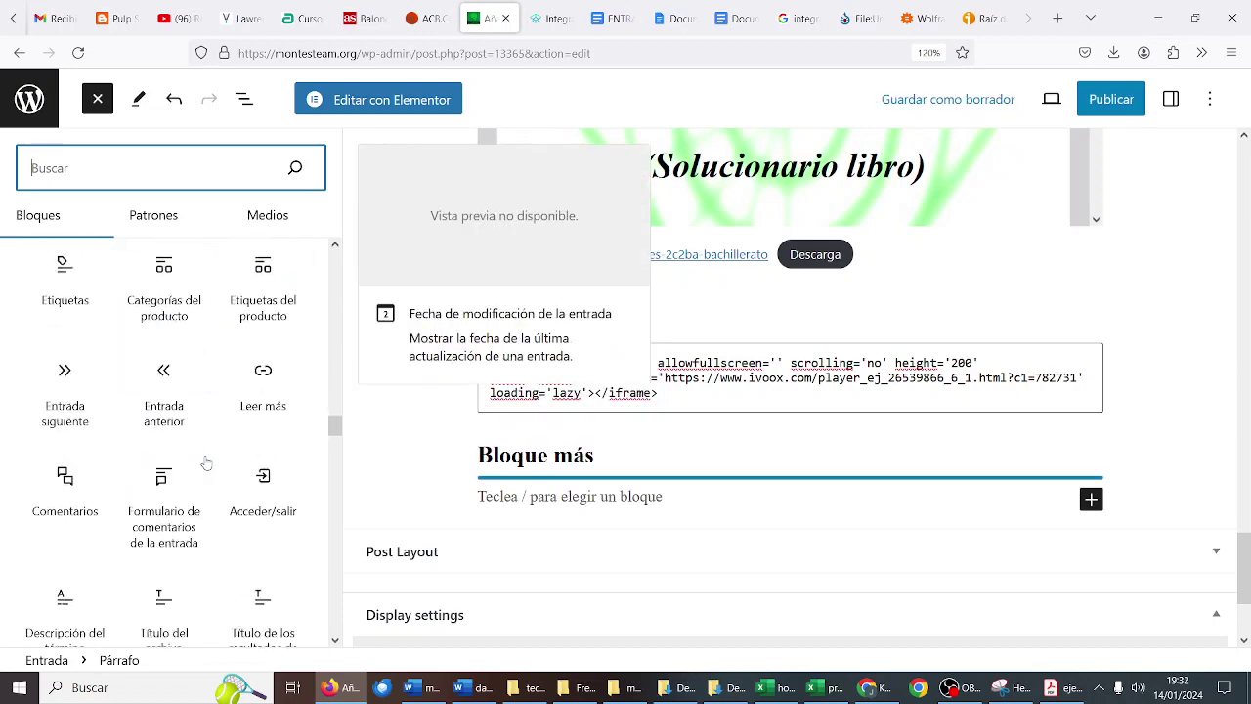
mouse_move(137, 405)
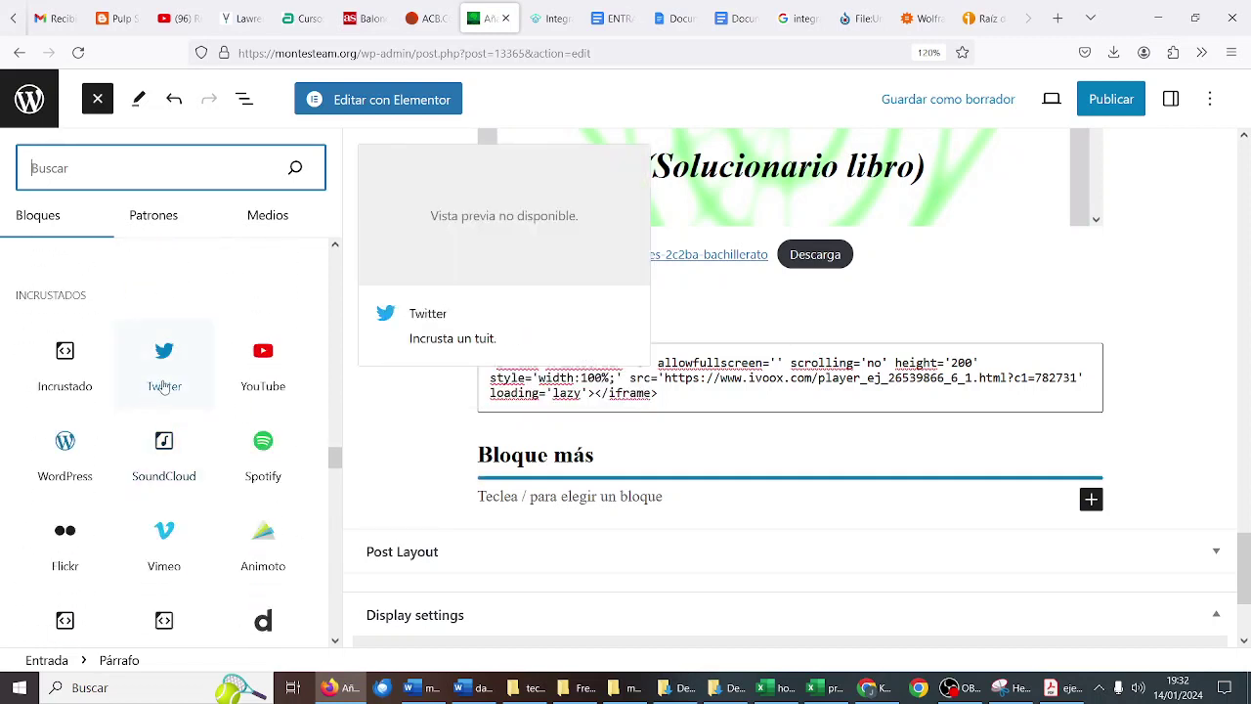
scroll(165, 387, "down", 2)
mouse_move(252, 352)
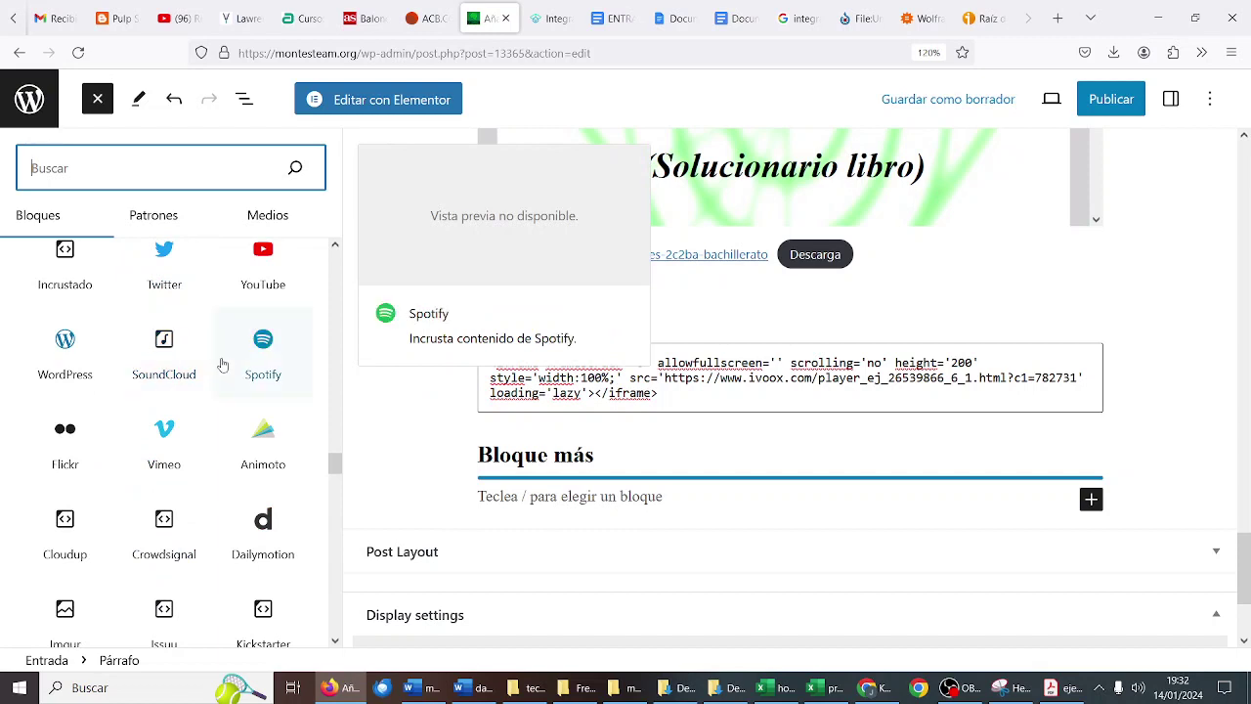
scroll(252, 352, "down", 2)
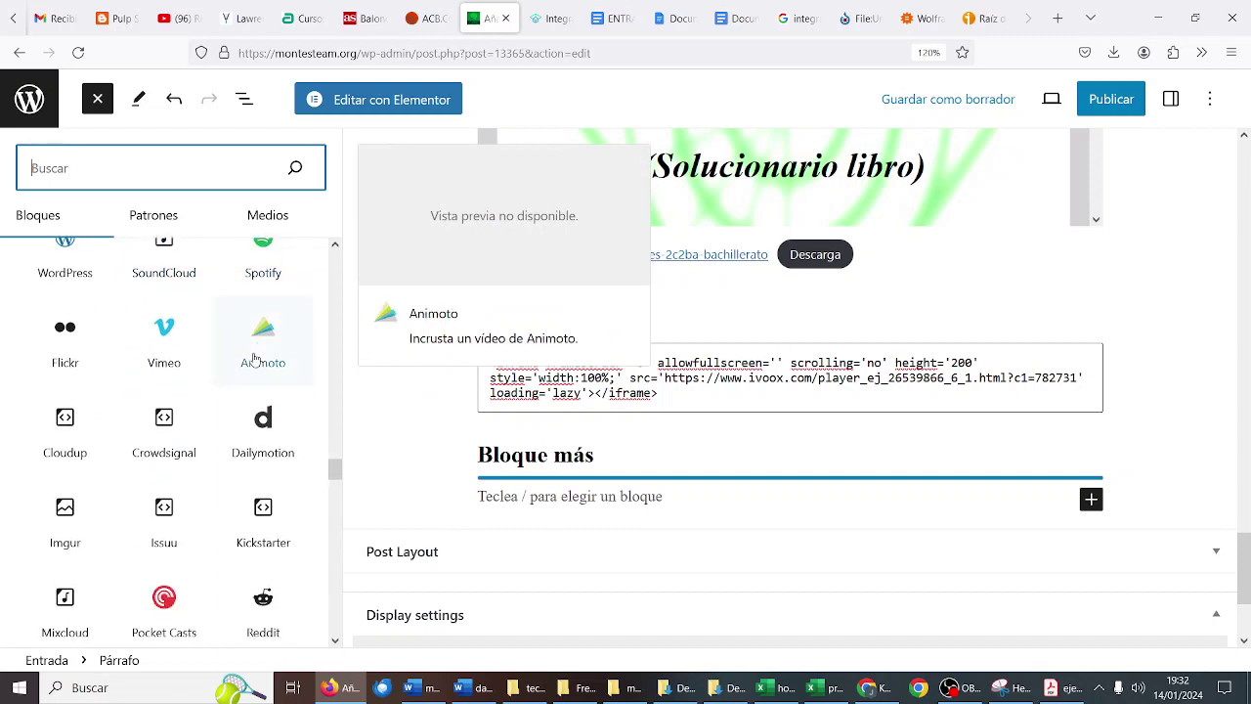
scroll(254, 358, "down", 2)
scroll(254, 358, "down", 6)
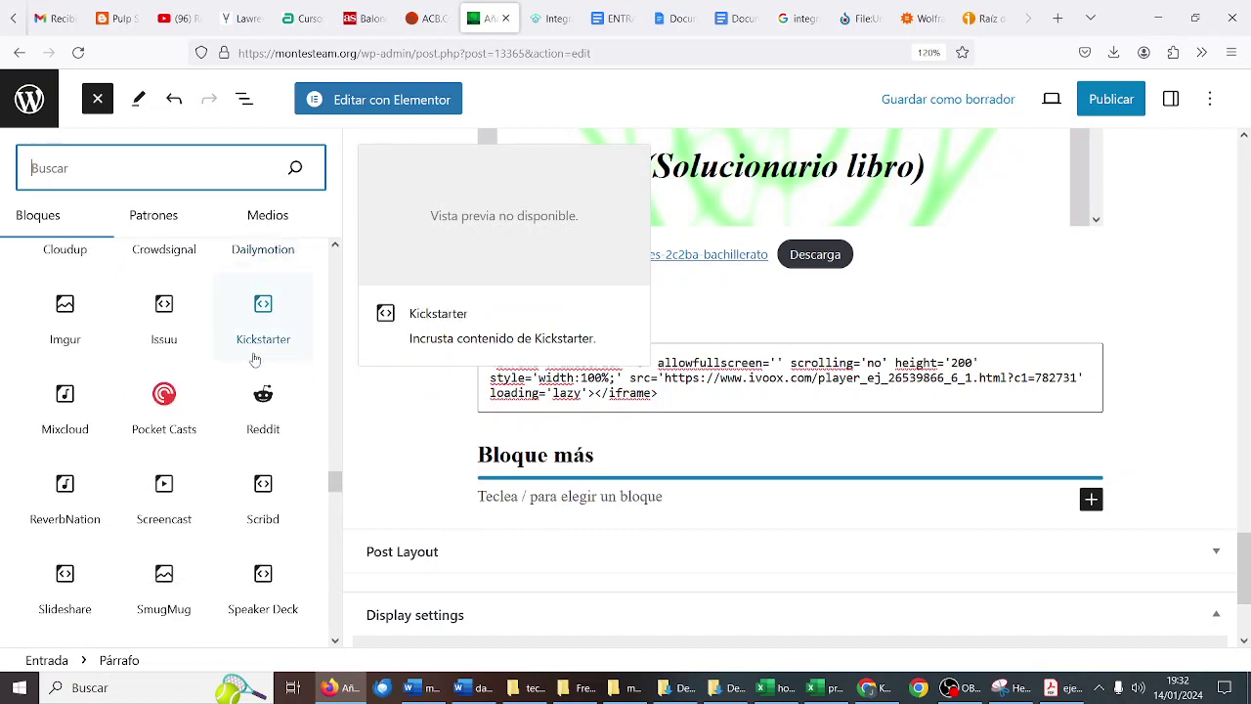
scroll(253, 359, "down", 2)
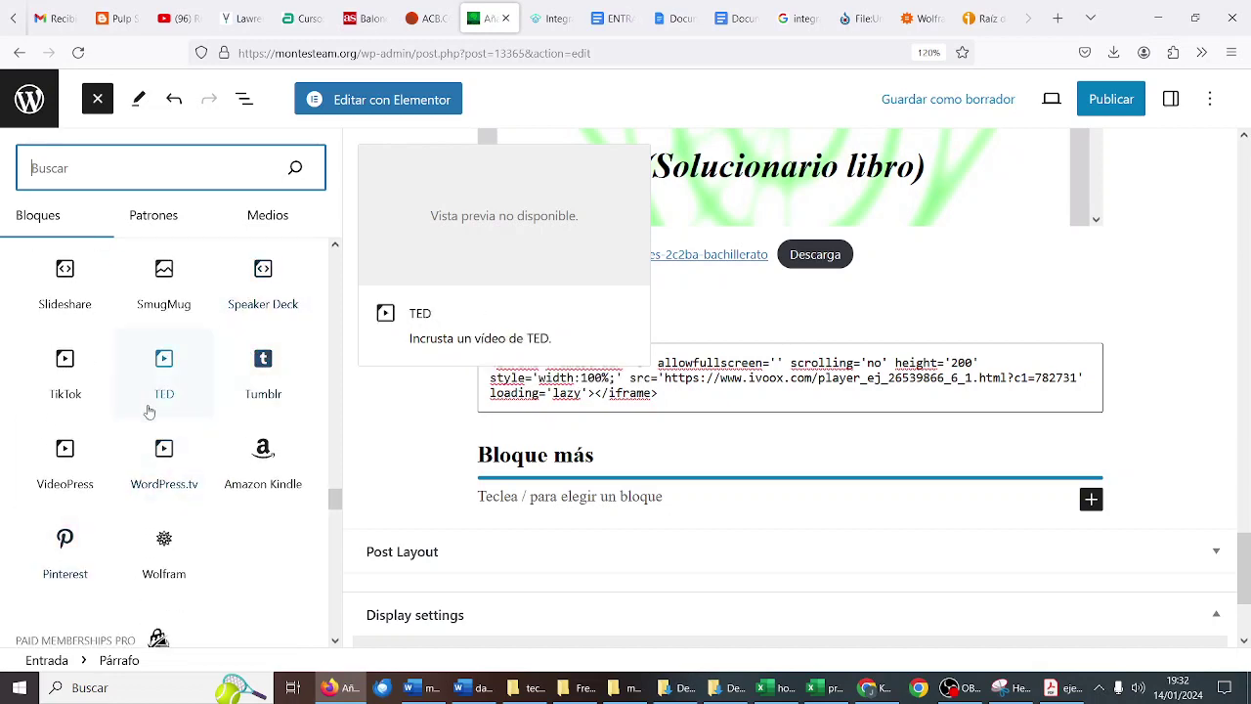
scroll(148, 410, "down", 5)
scroll(149, 410, "down", 20)
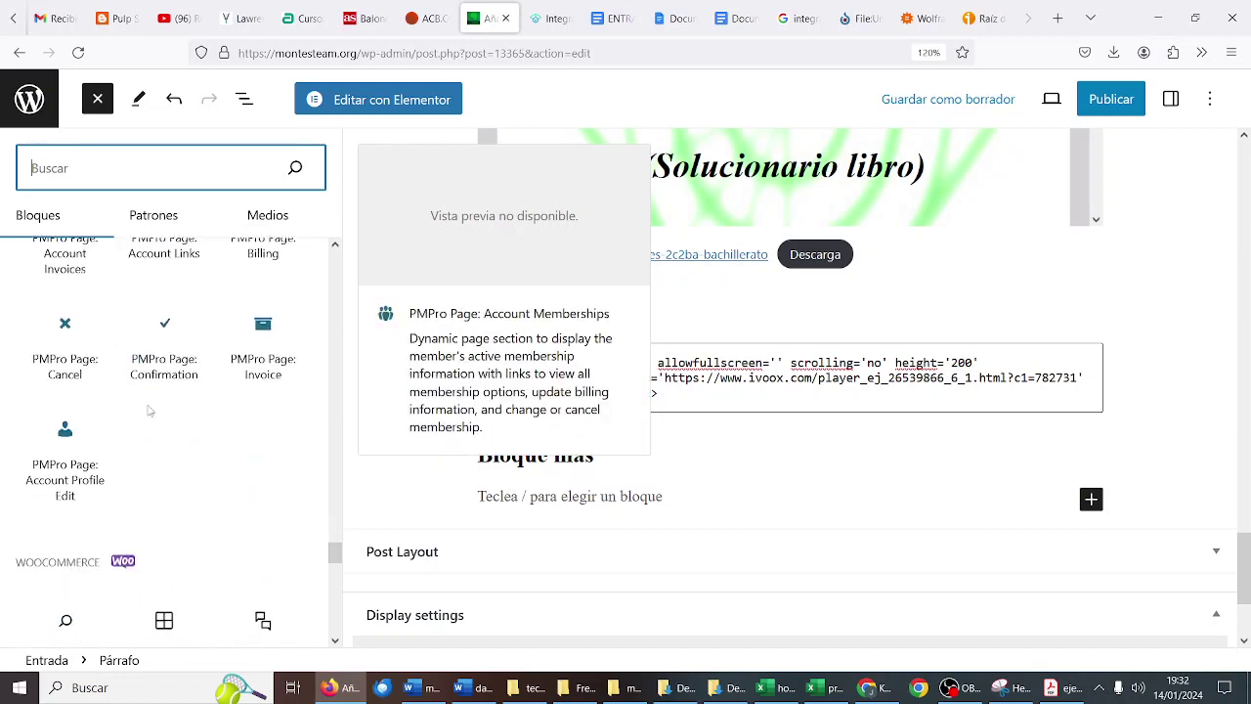
scroll(148, 411, "down", 15)
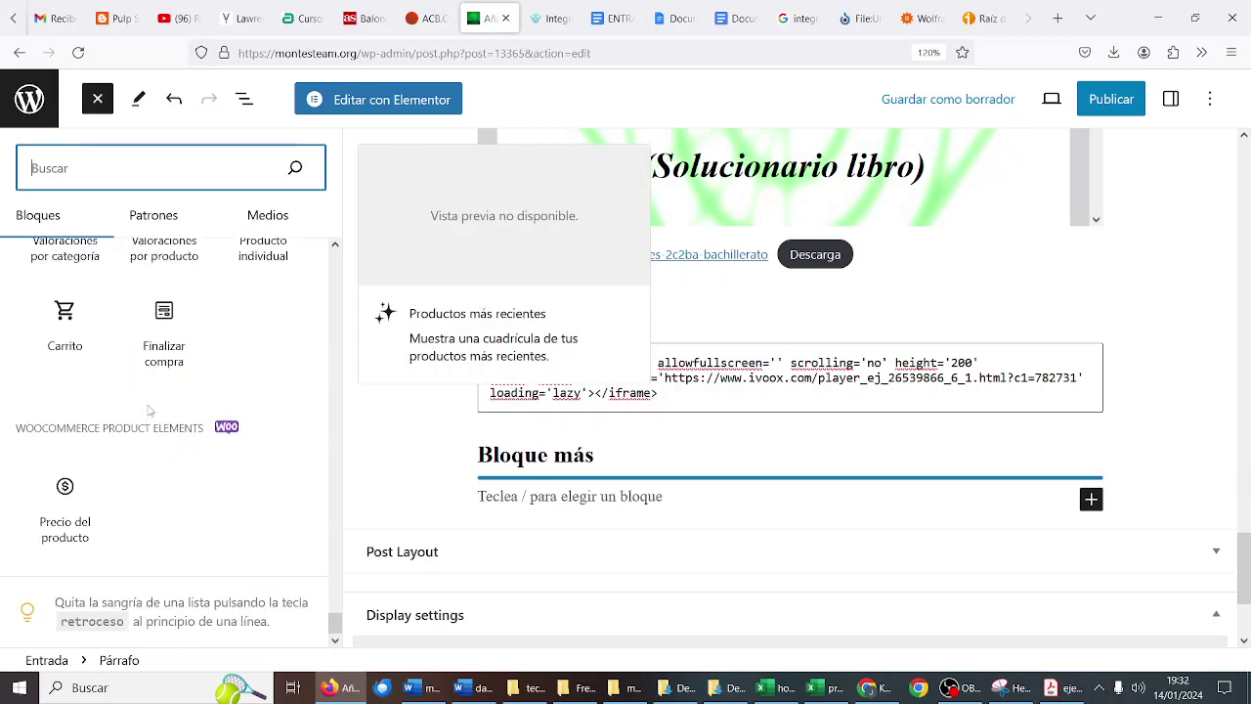
Go back to the "Incrustados" blocks and insert a Spotify block under the "Bloque más" heading.
scroll(149, 410, "up", 20)
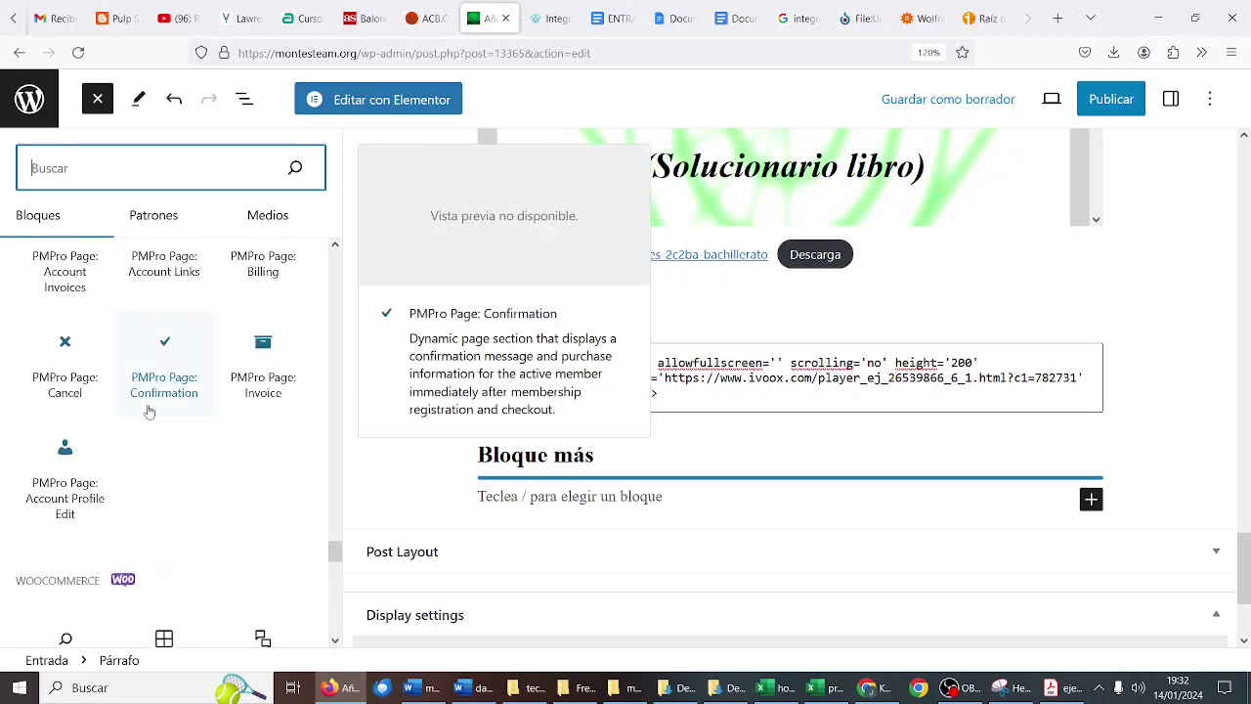
scroll(147, 405, "up", 12)
scroll(148, 411, "down", 3)
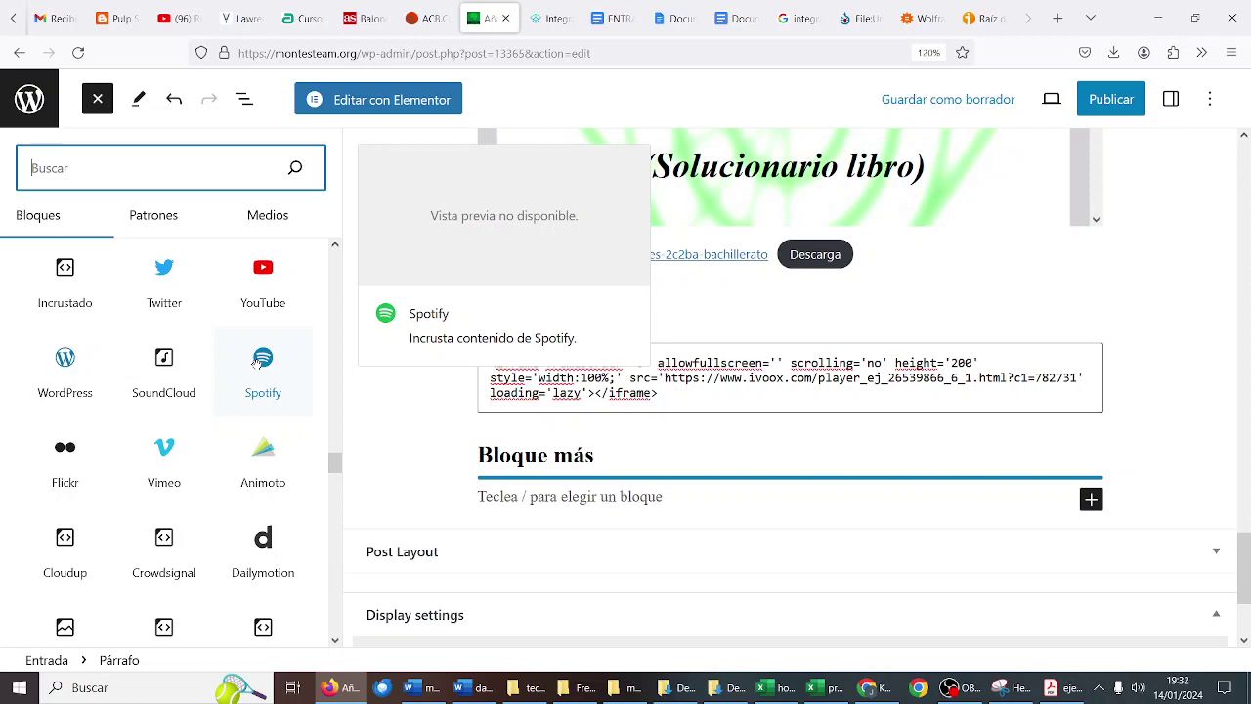
scroll(256, 361, "down", 3)
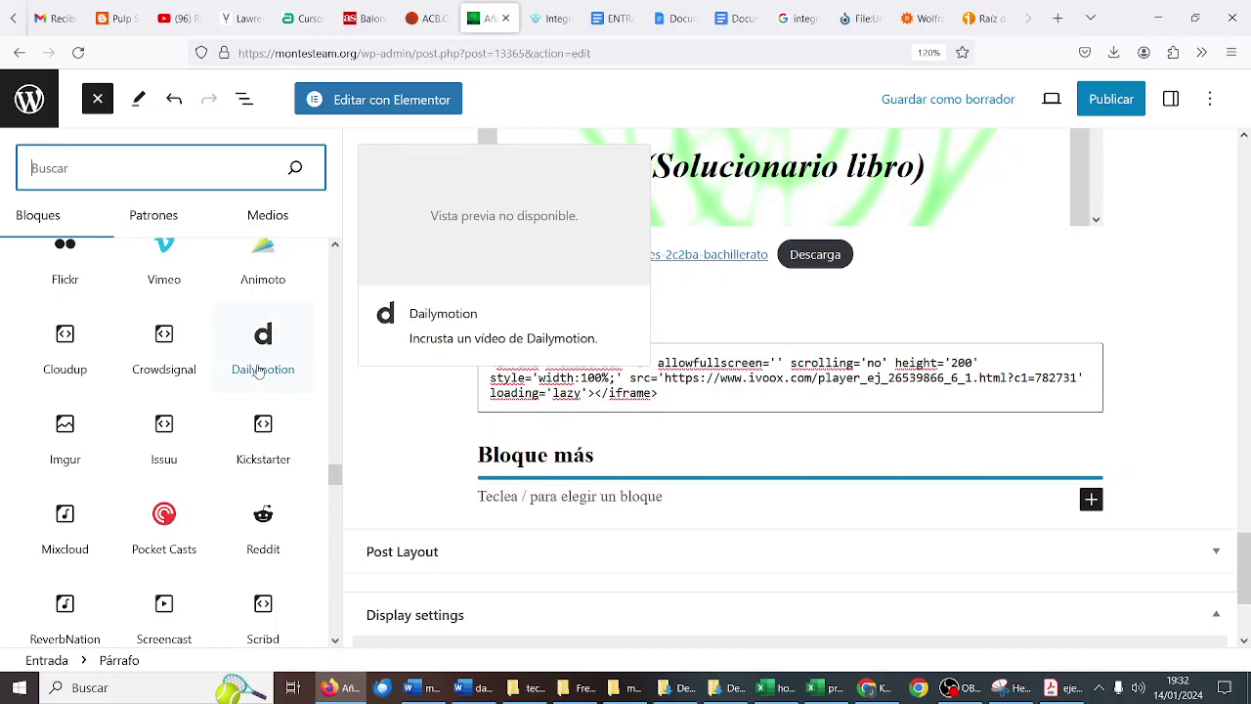
scroll(259, 371, "down", 3)
scroll(260, 349, "up", 4)
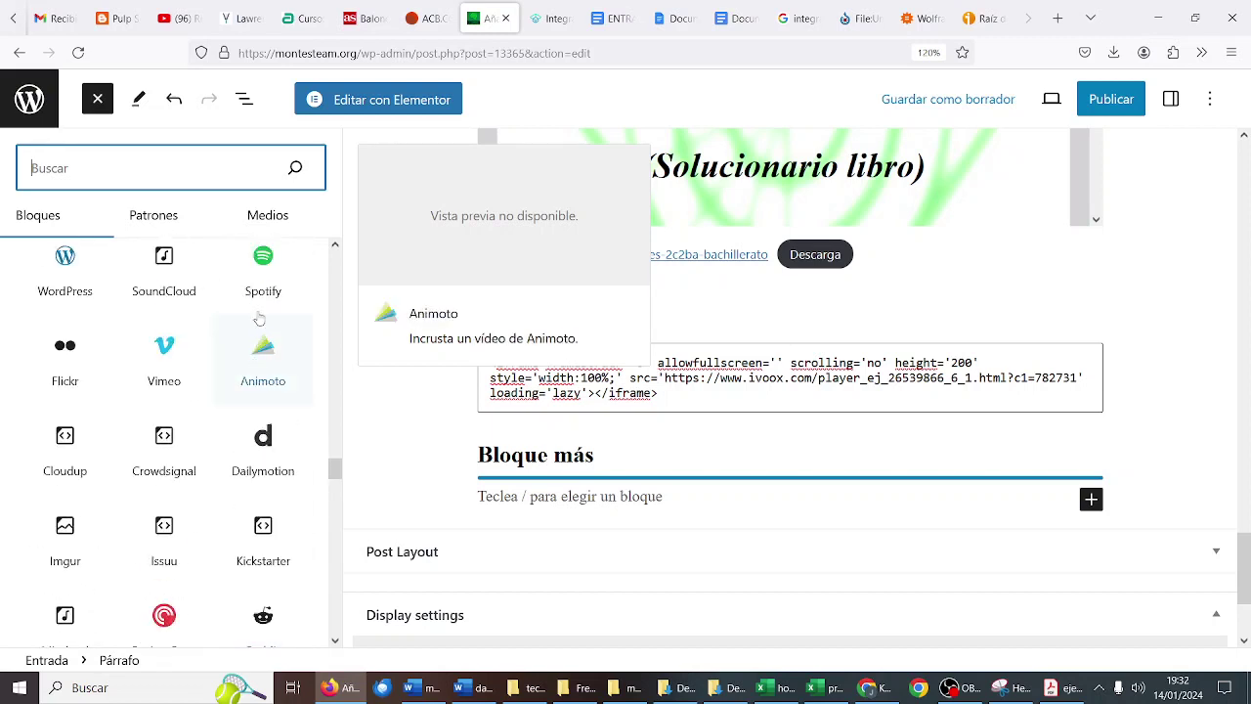
left_click(263, 266)
Search the web for "spotify musica para estudiar" in a new browser tab and open the "Musica para Estudiar" Spotify artist page.
left_click(1058, 18)
left_click(806, 58)
type("spotify")
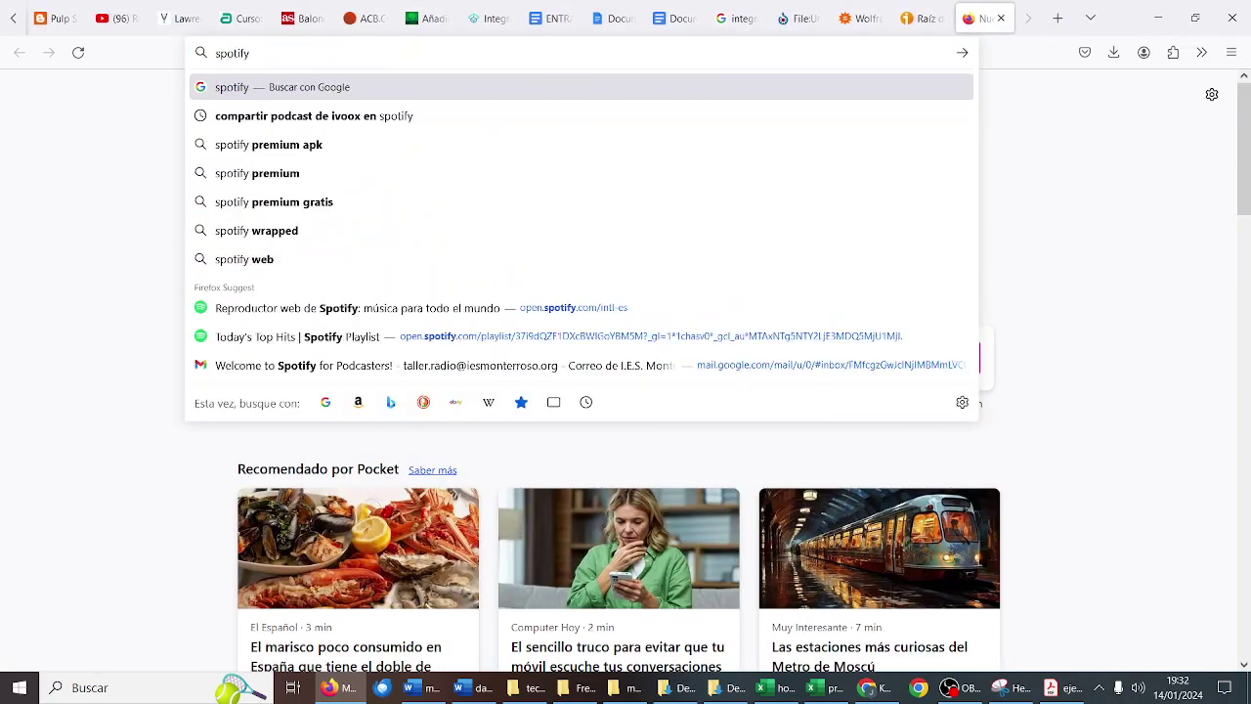
type(" musica para estud")
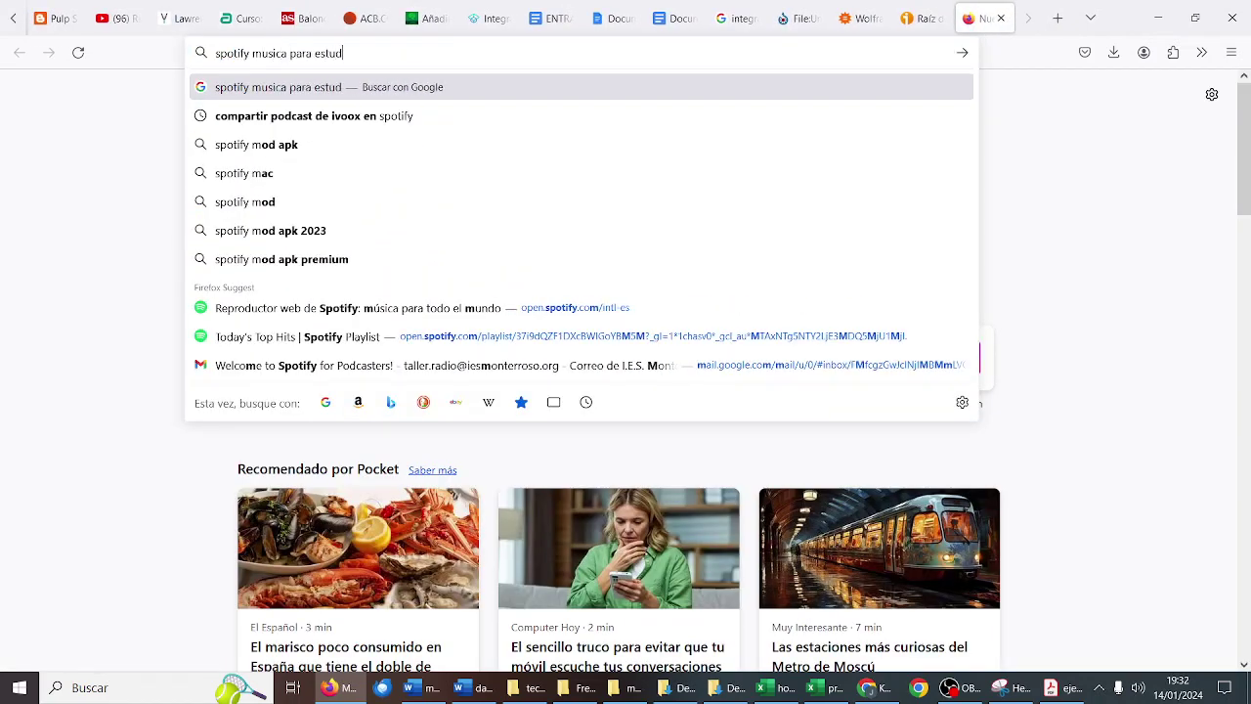
type("iar")
key("Return")
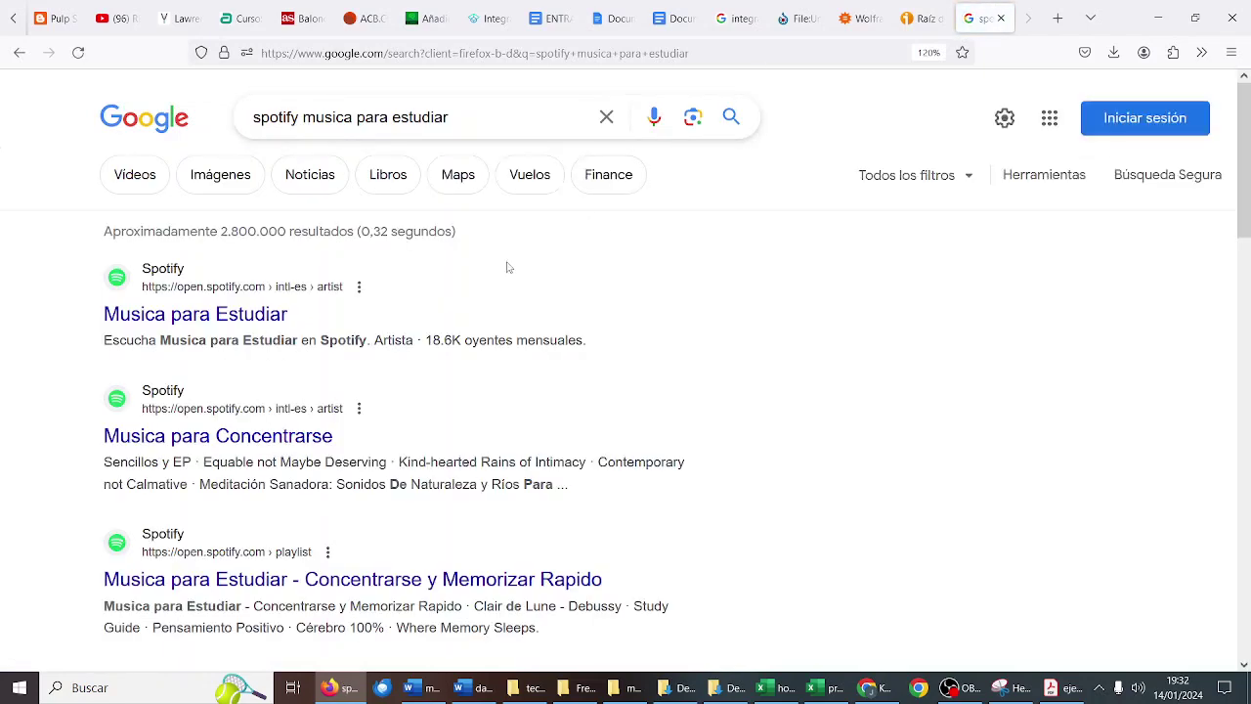
left_click(278, 314)
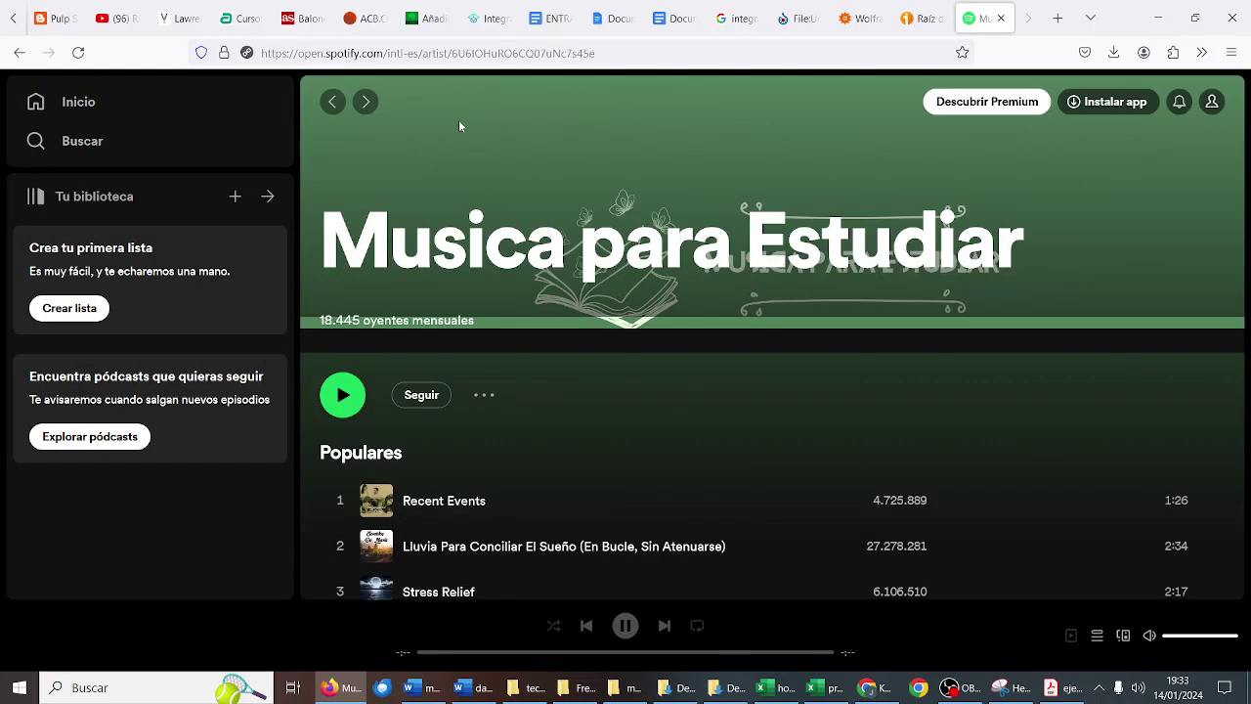
Look over the "Musica para Estudiar" artist page and its options, and copy the page's web address.
left_click(488, 396)
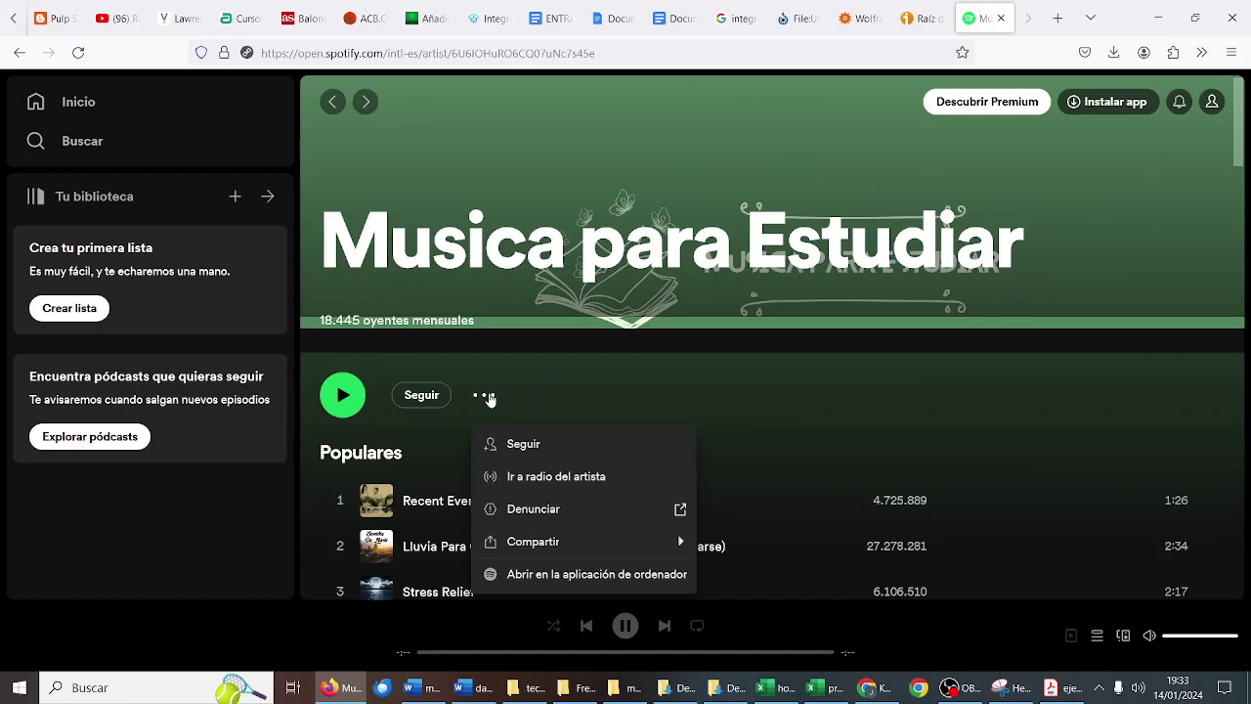
scroll(489, 398, "down", 5)
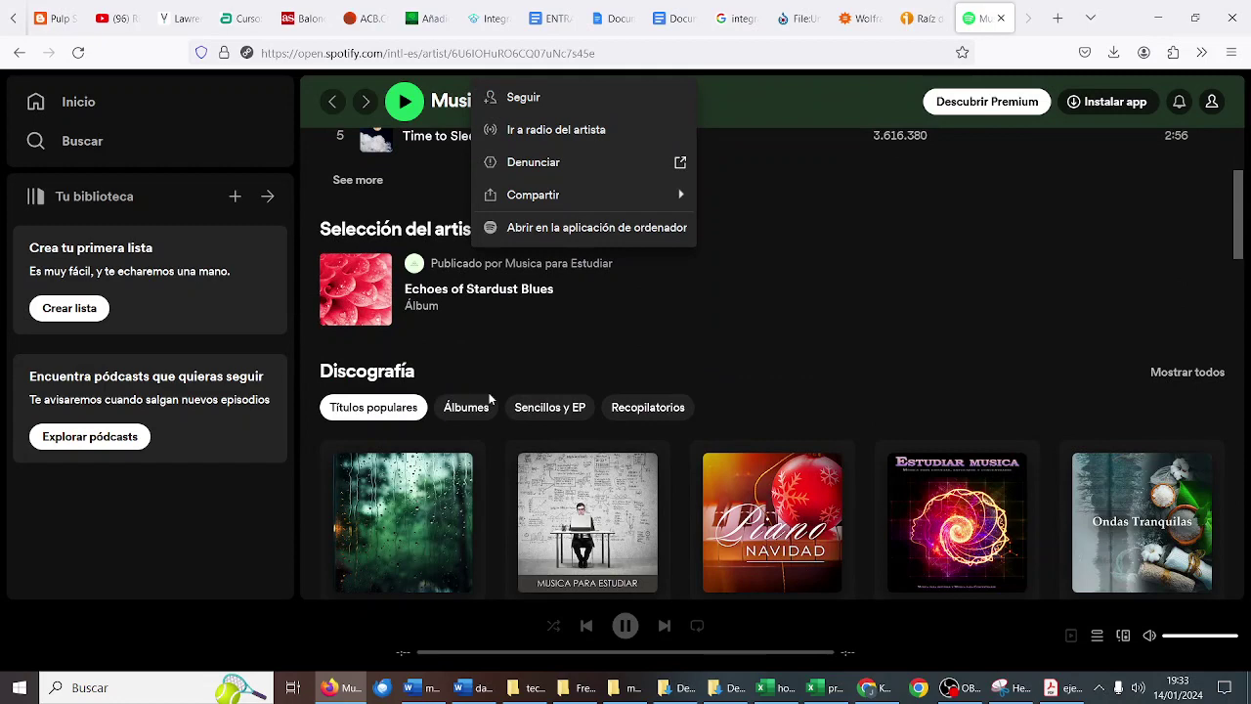
scroll(490, 398, "up", 5)
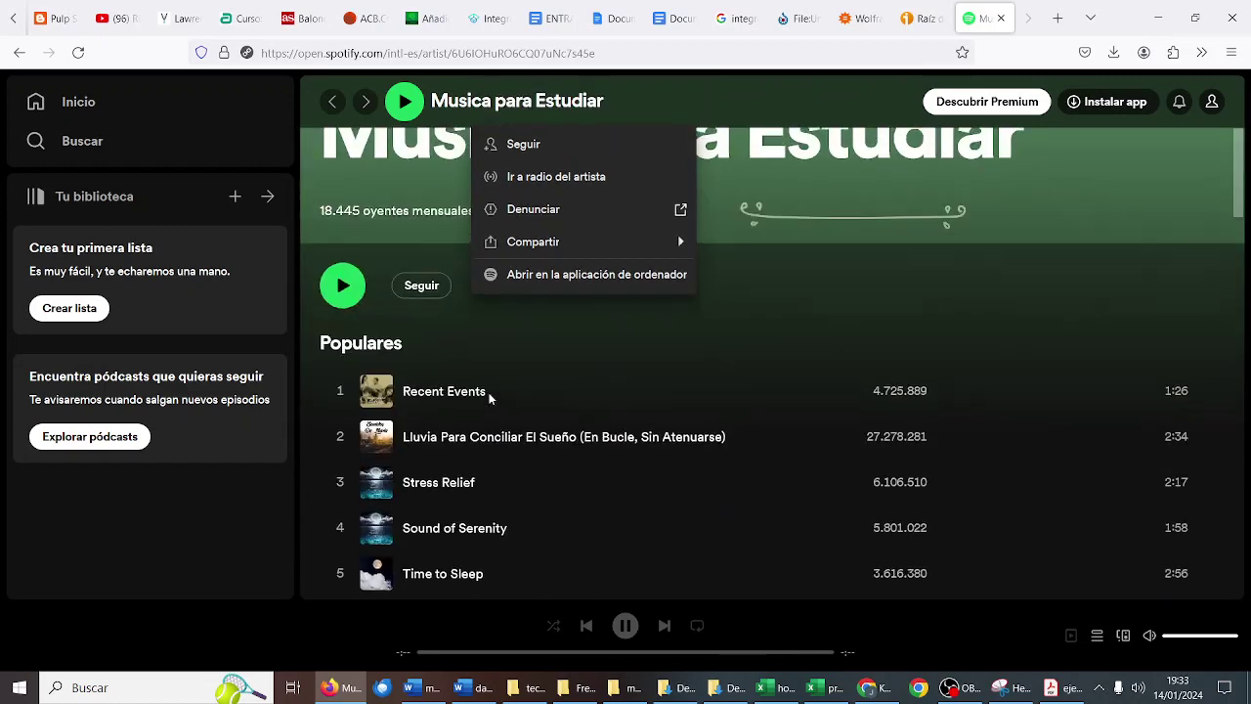
scroll(491, 398, "up", 1)
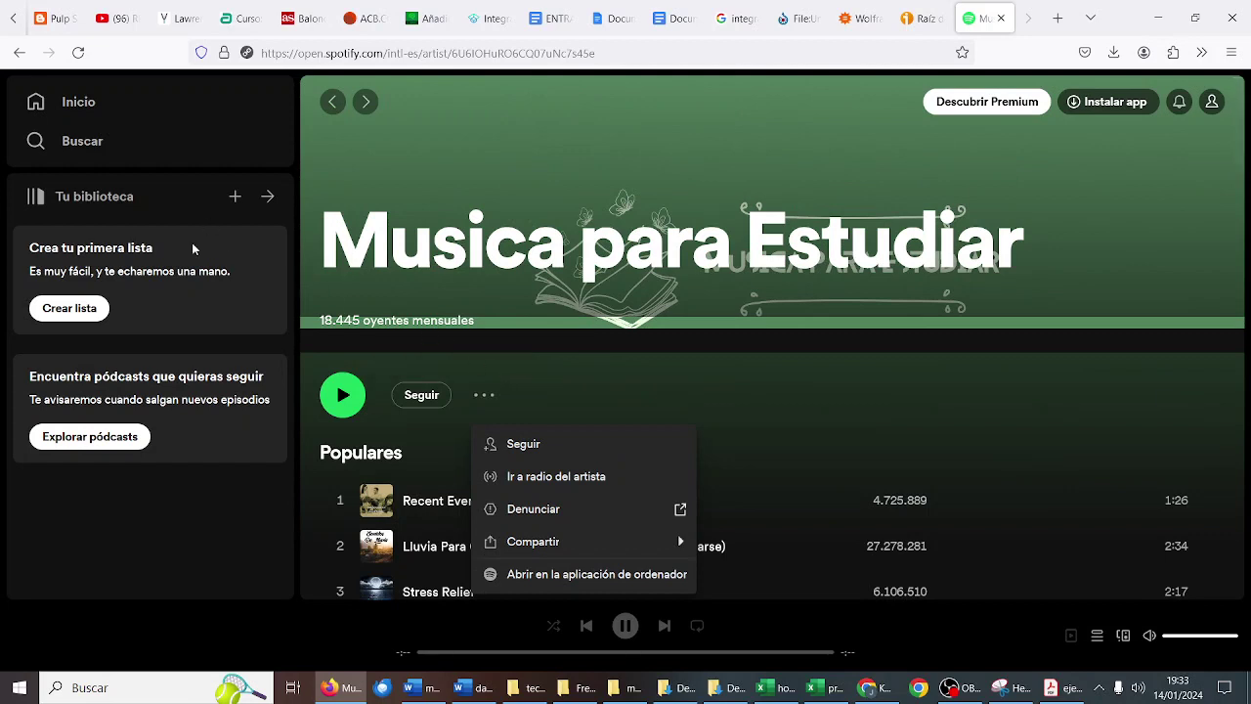
right_click(470, 56)
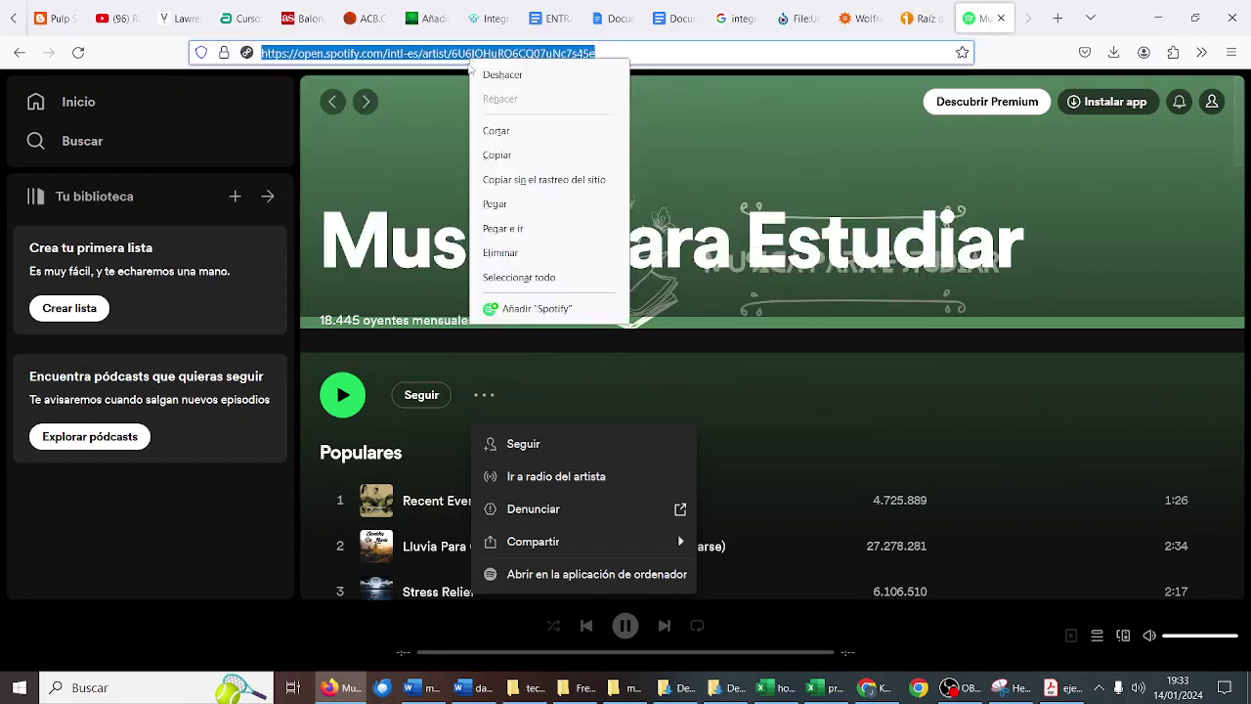
left_click(513, 164)
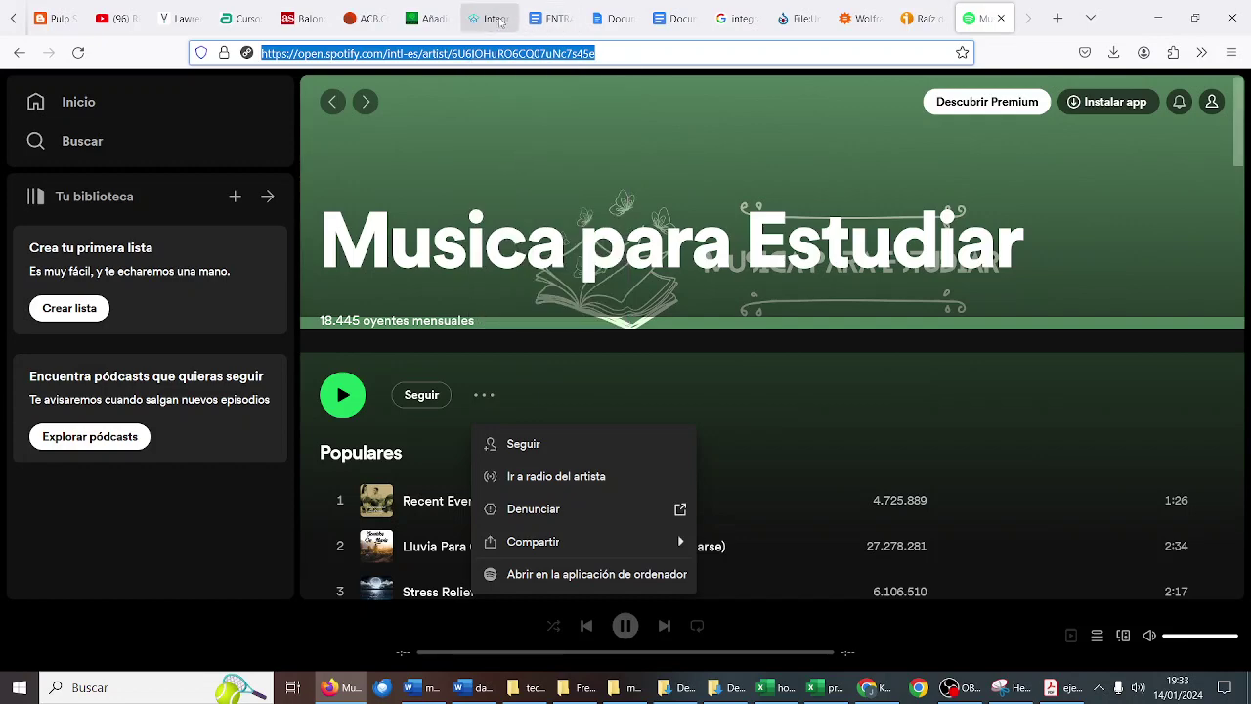
Paste the copied "Musica para Estudiar" artist address into the post's Spotify block and embed it.
left_click(426, 17)
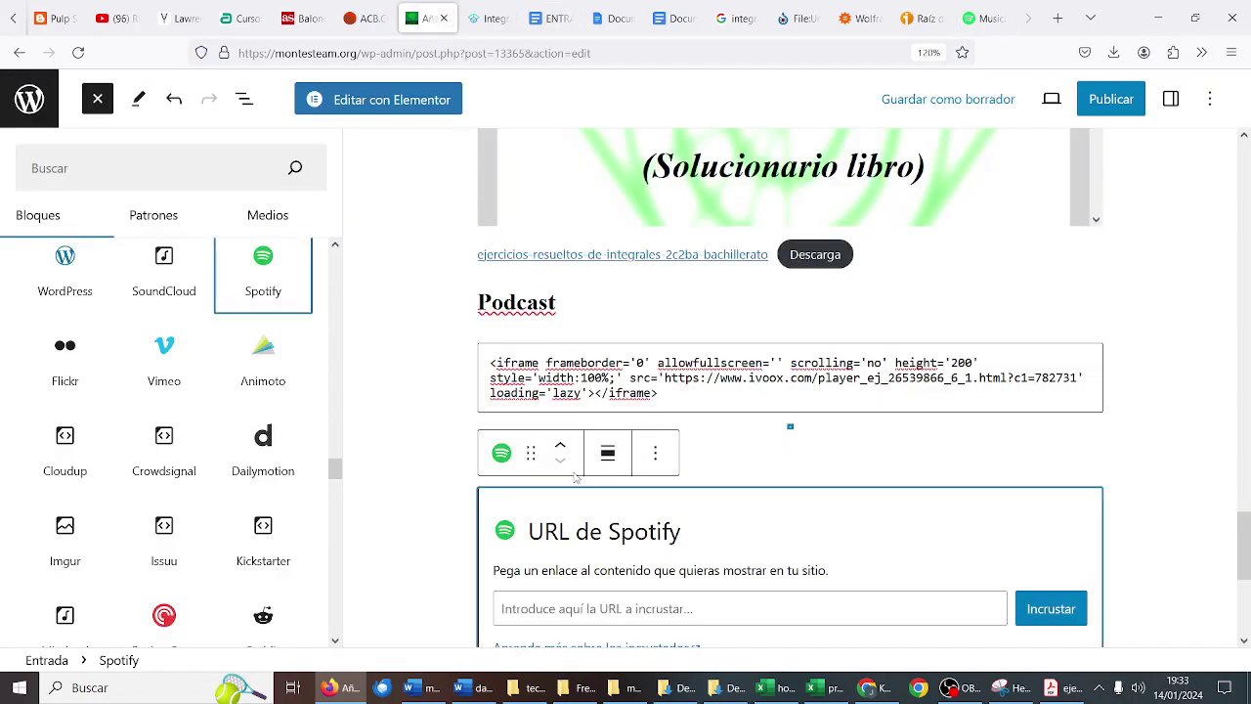
left_click(612, 599)
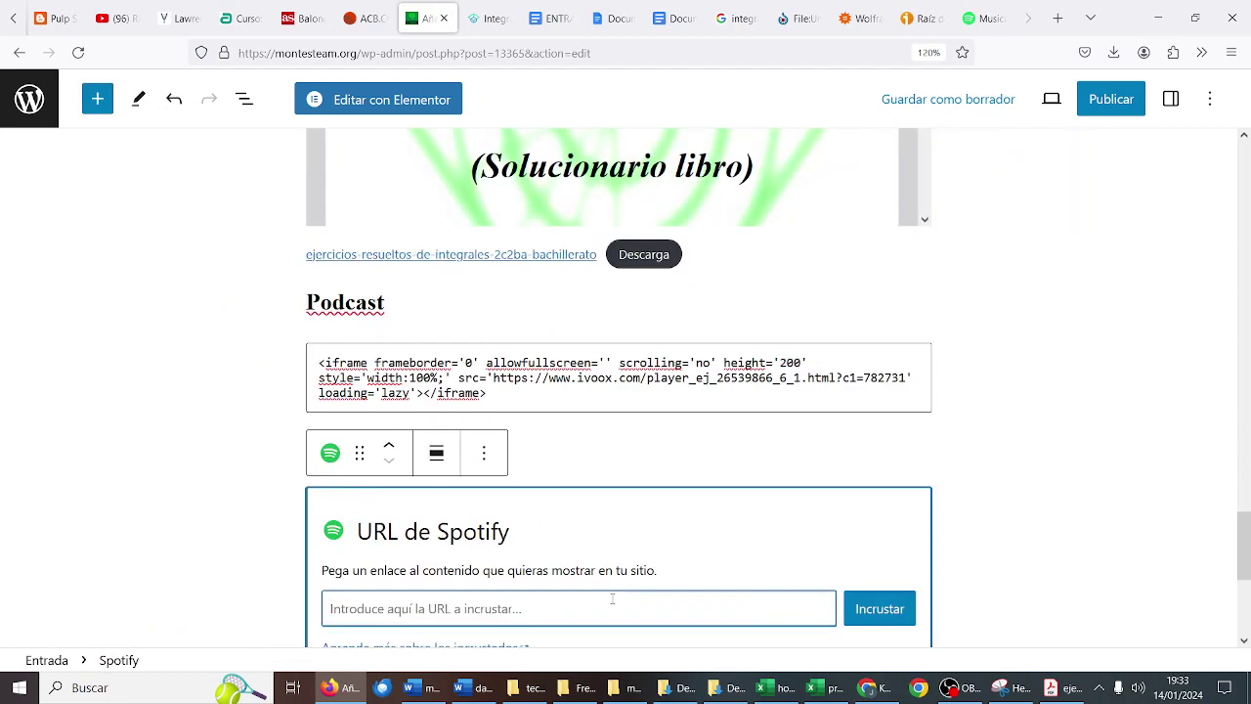
key("ctrl+v")
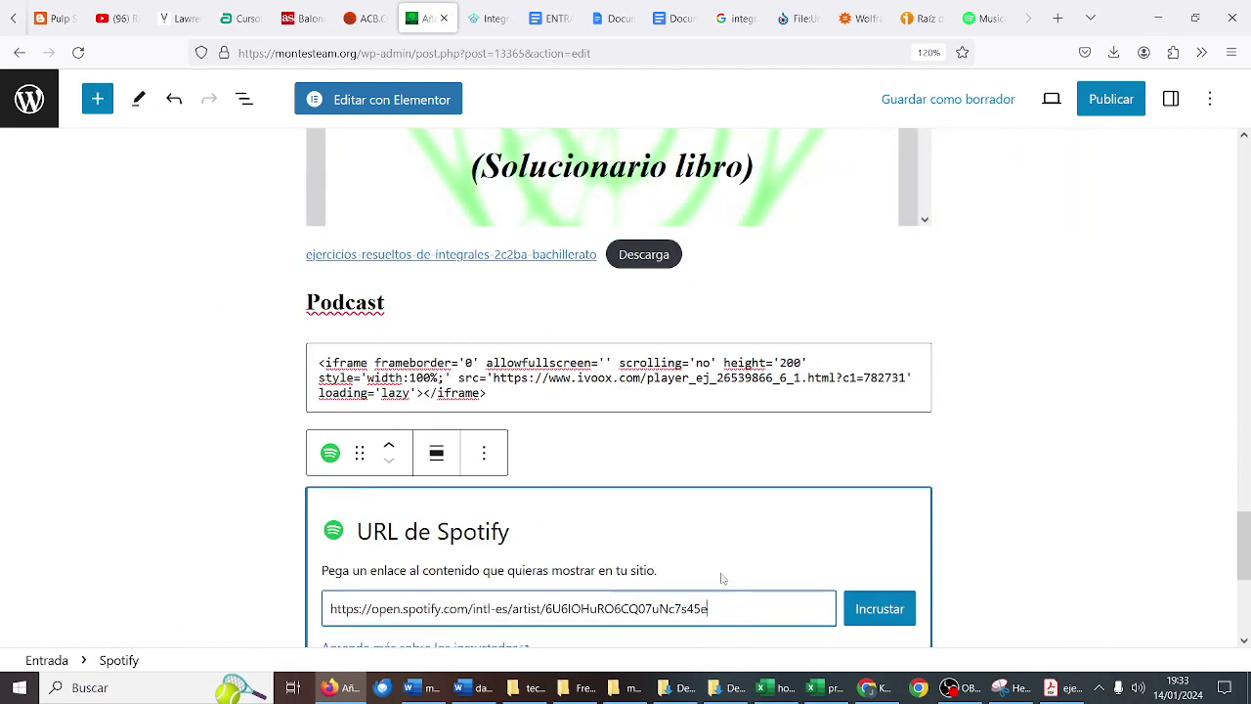
left_click(867, 606)
scroll(801, 472, "down", 2)
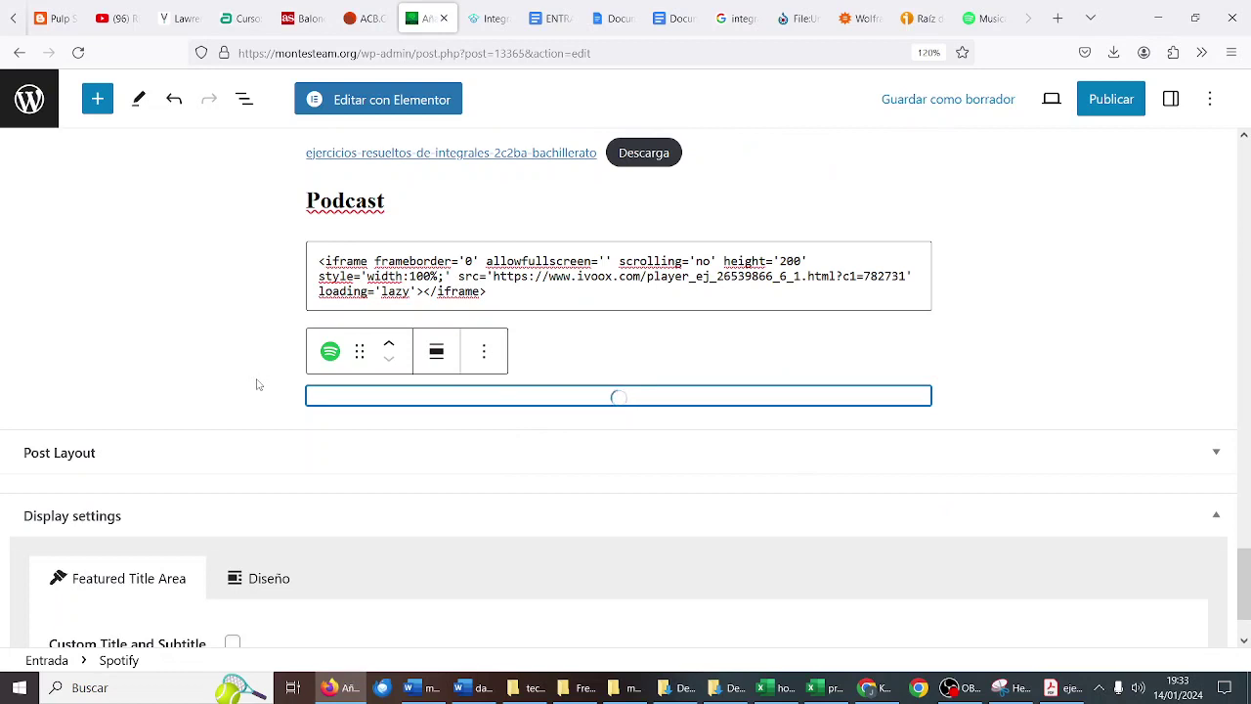
Replace the "Bloque más" heading text above the embedded player with "Spotify".
left_click(574, 358)
left_click_drag(453, 363, 310, 350)
type("Spotify")
scroll(557, 404, "down", 4)
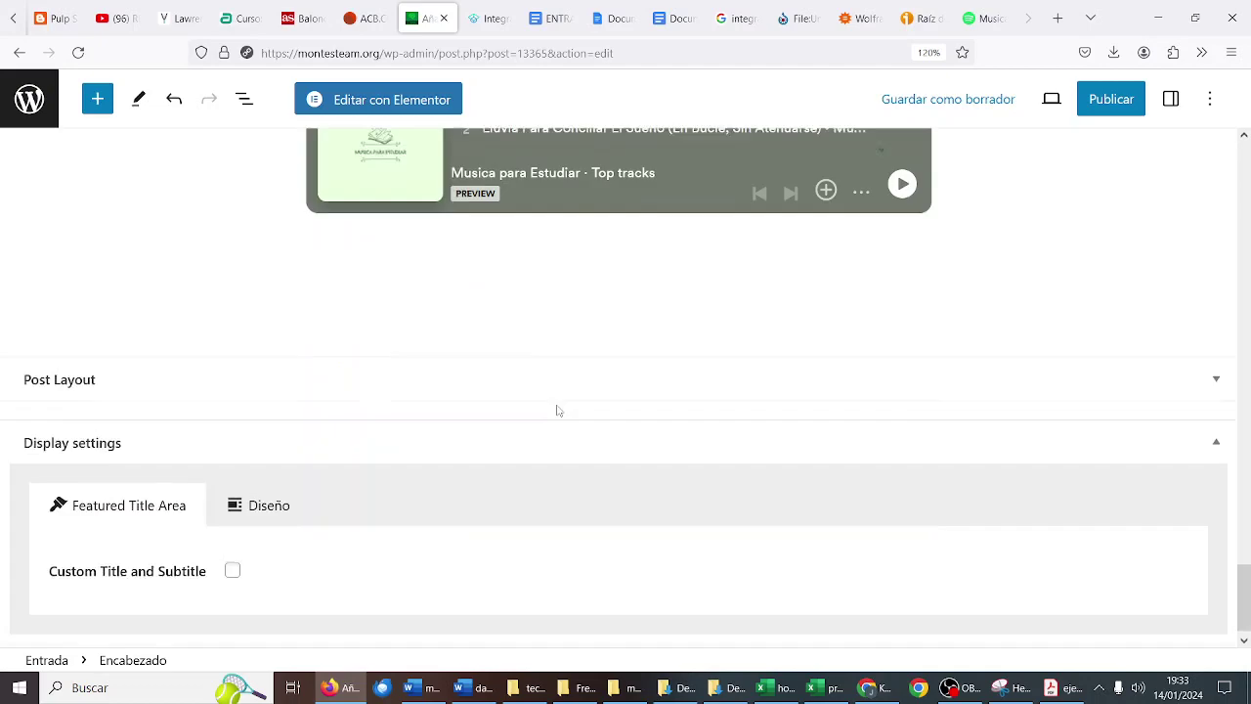
Set integralesporpartesportada.png from the media library as the post's featured image.
scroll(558, 411, "up", 20)
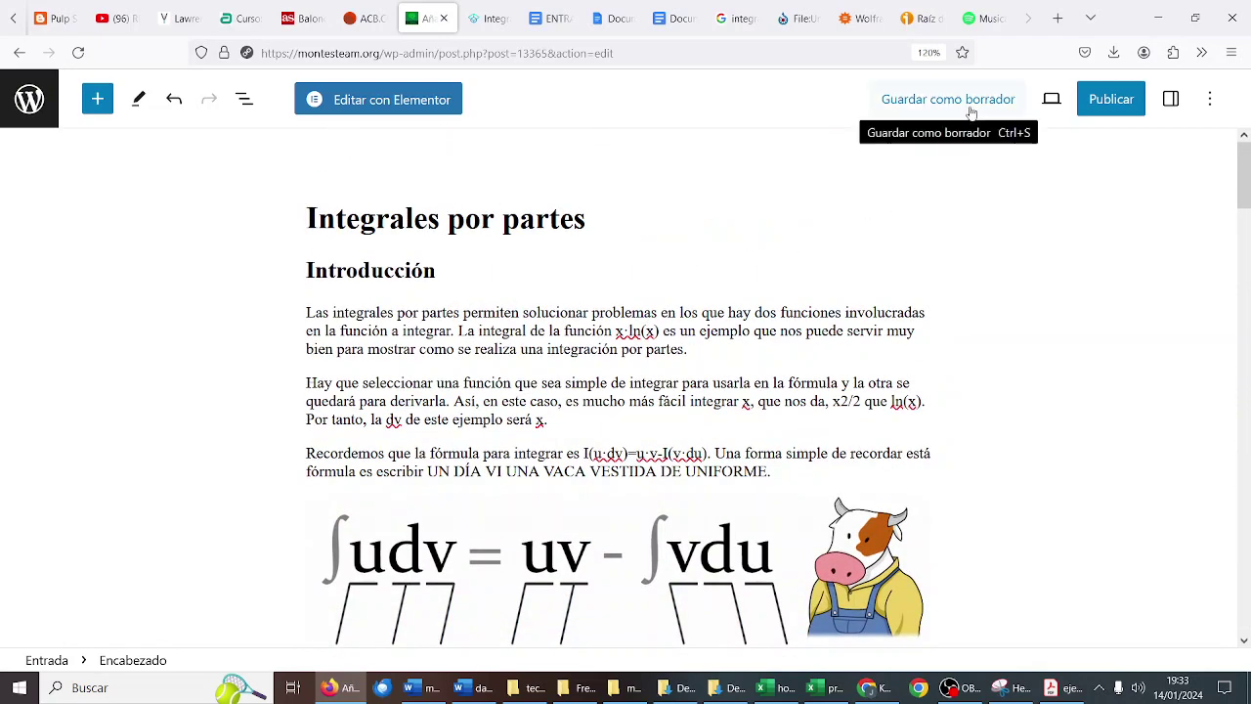
left_click(1167, 108)
left_click(1026, 162)
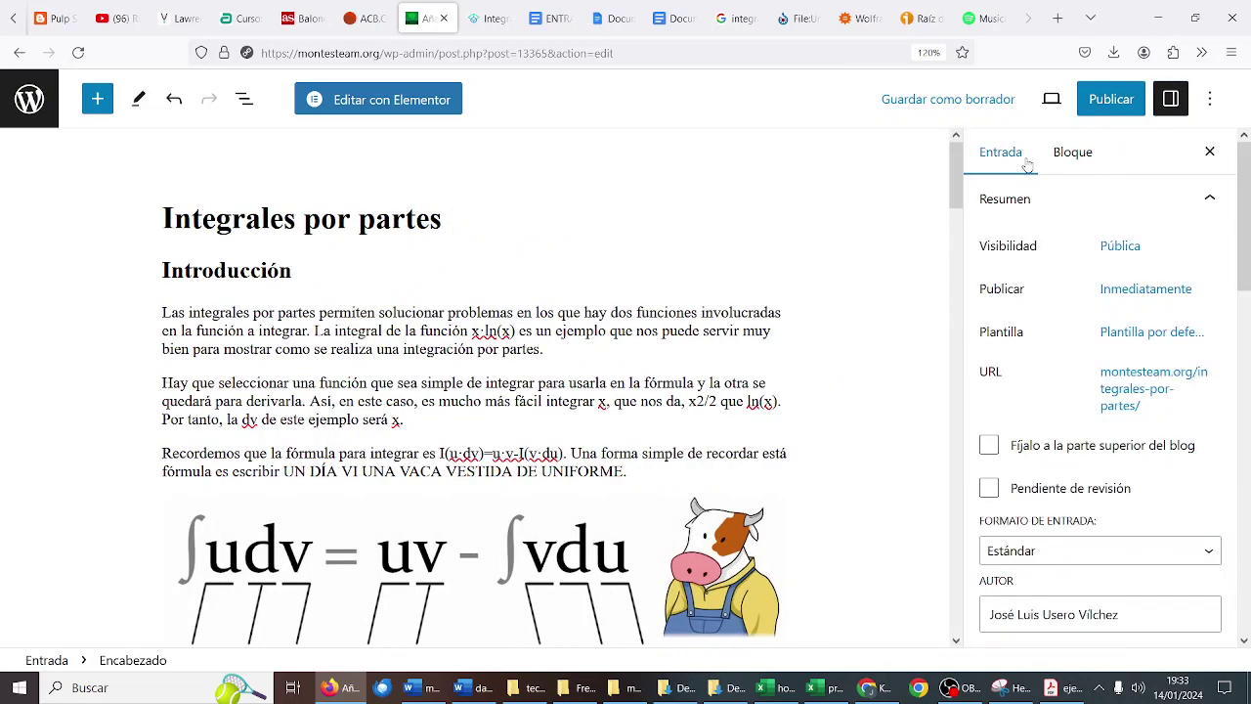
scroll(1038, 274, "down", 5)
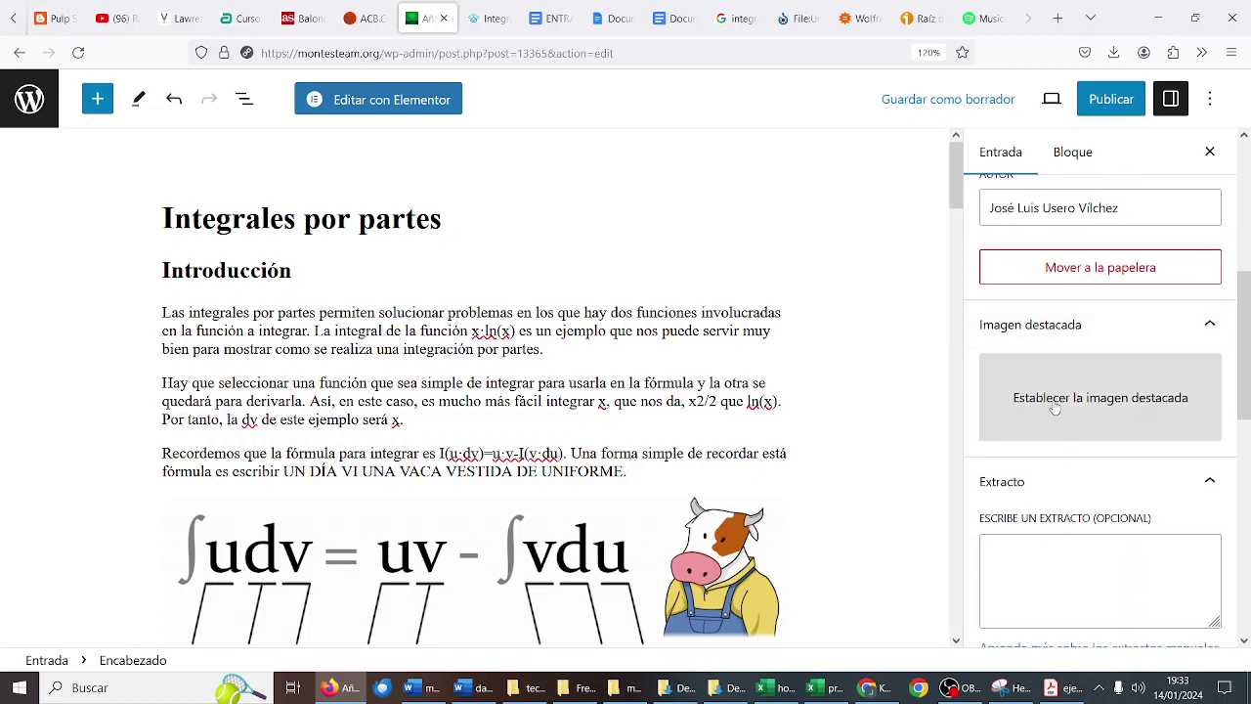
left_click(1054, 403)
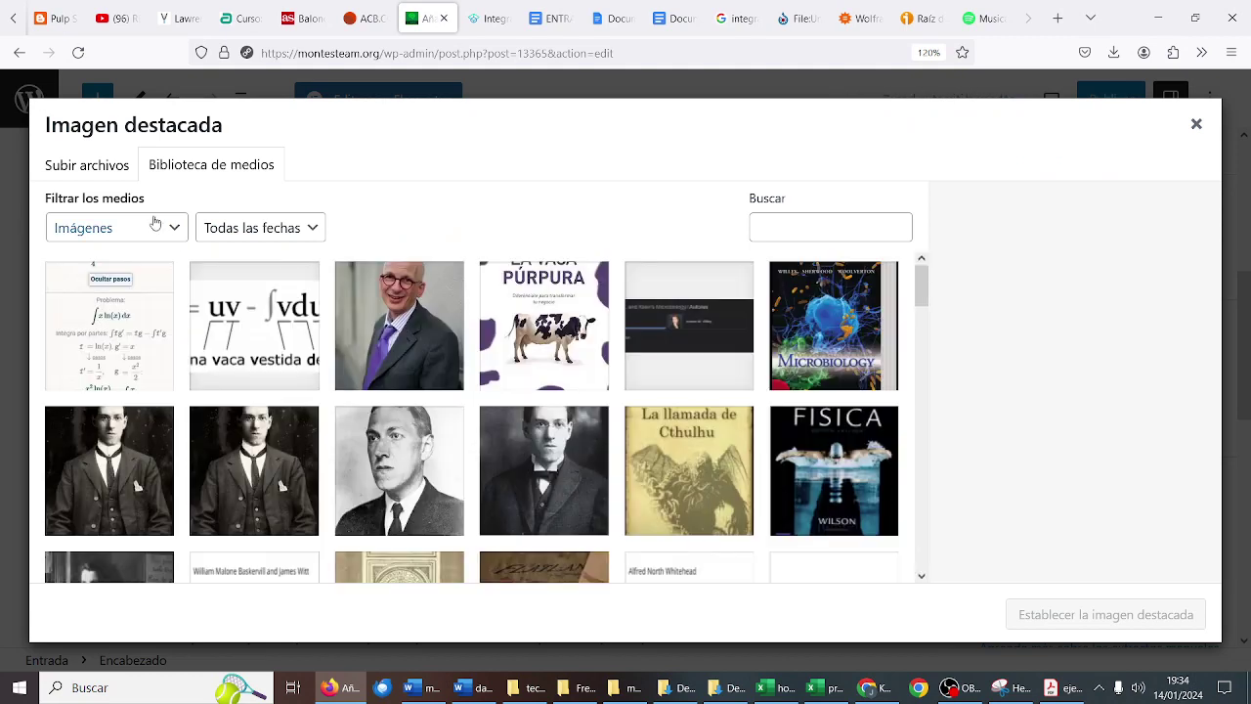
left_click(219, 304)
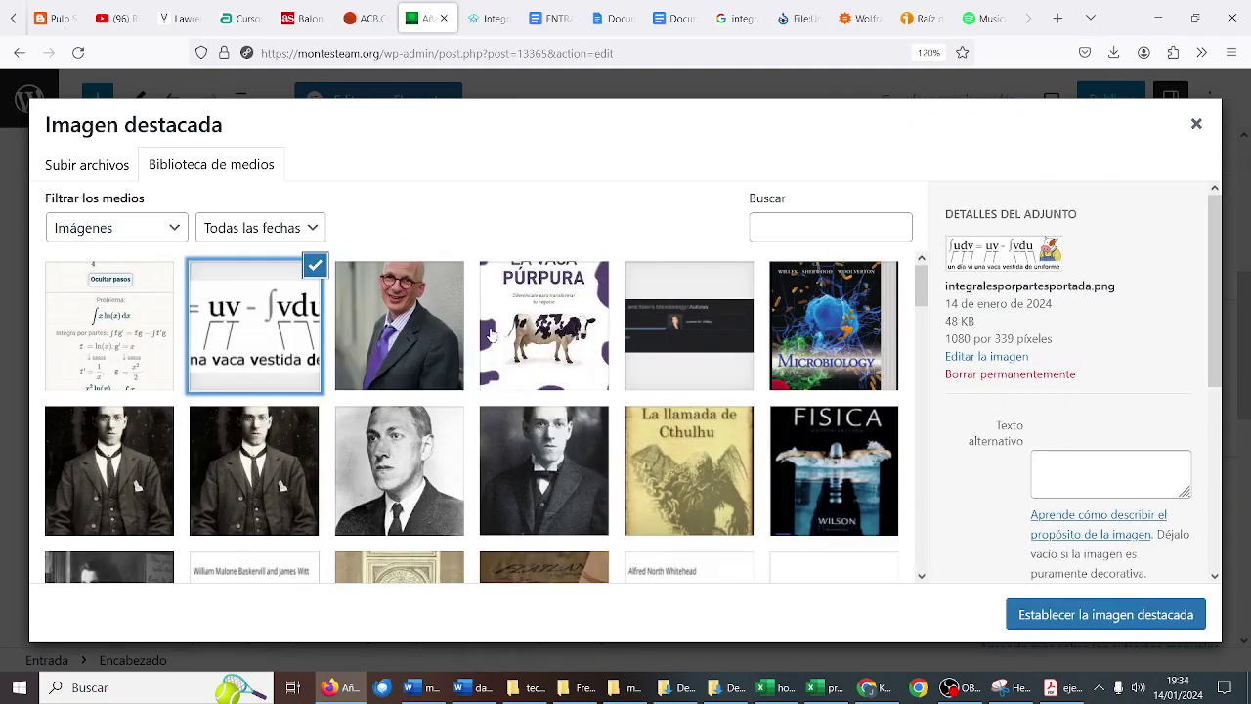
left_click(1032, 614)
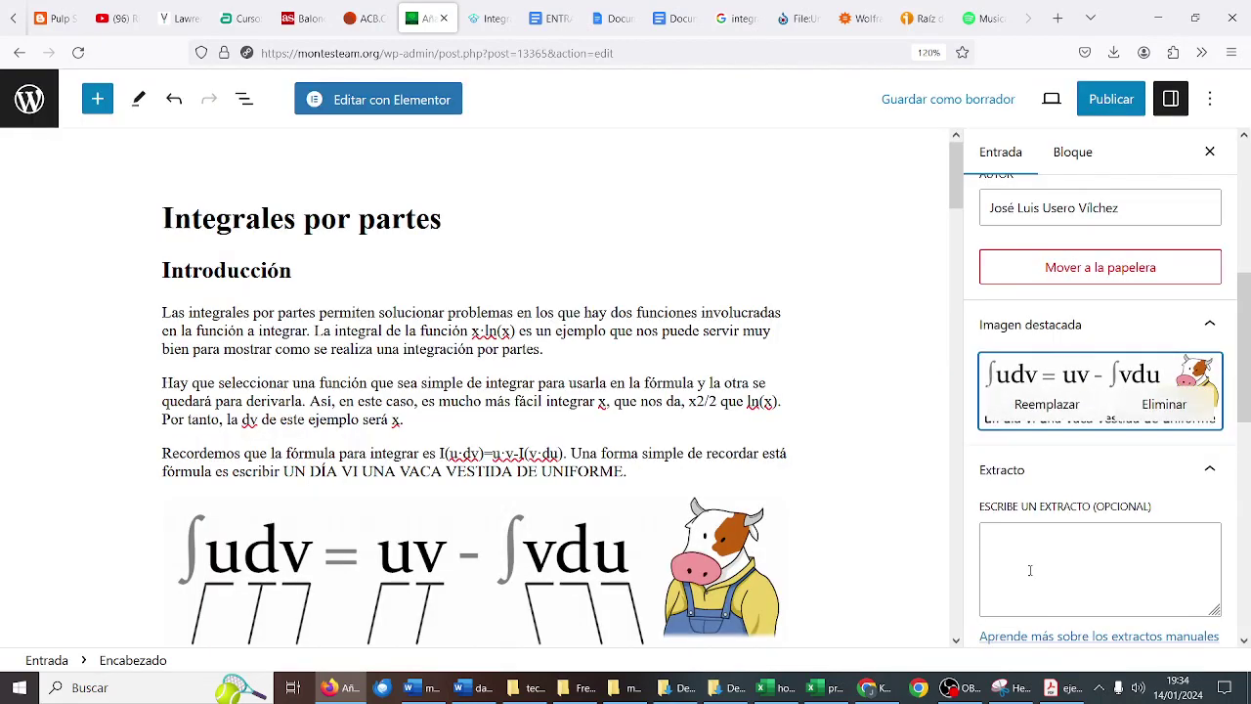
Review the remaining post settings and publish the post immediately with public visibility.
scroll(1075, 460, "down", 5)
scroll(1076, 459, "down", 3)
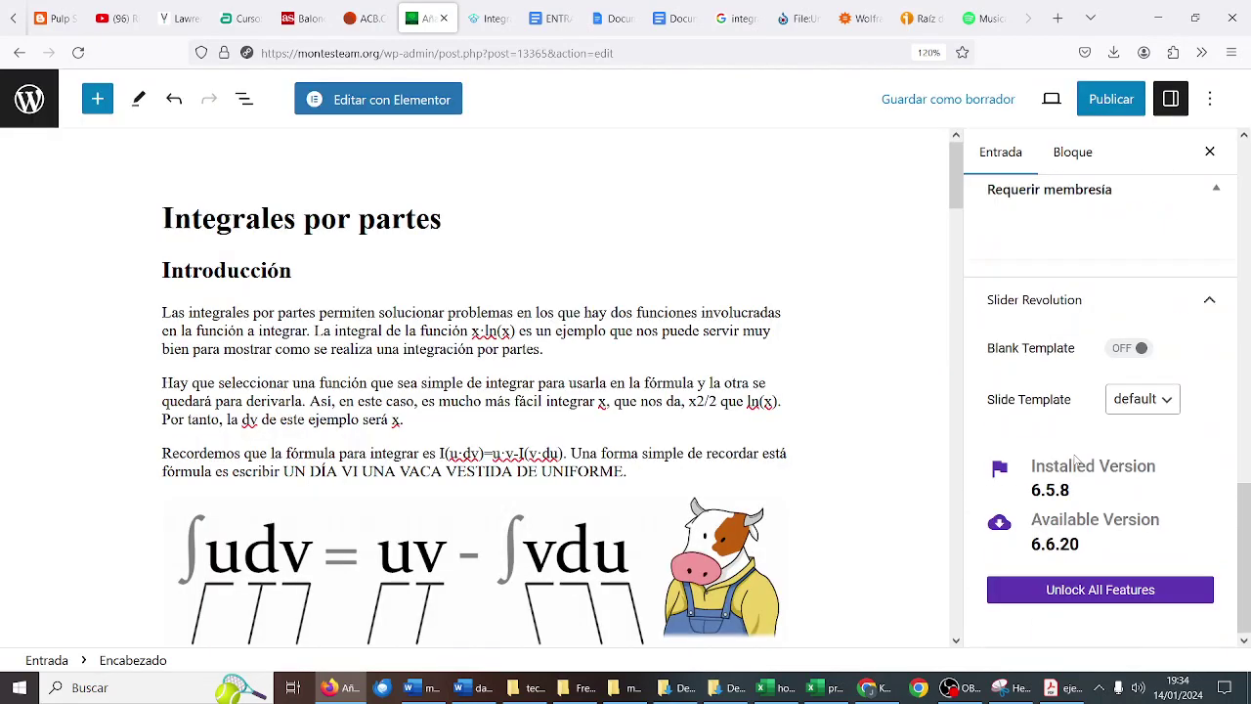
scroll(1112, 457, "up", 10)
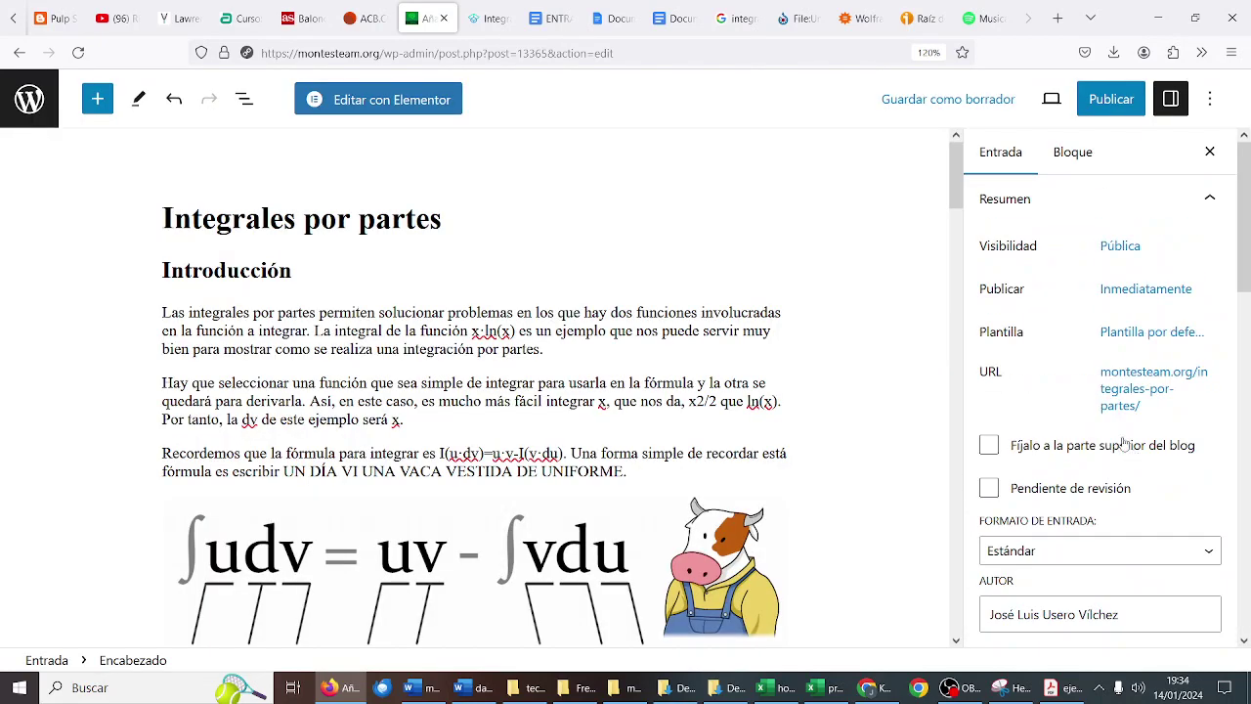
left_click(1111, 101)
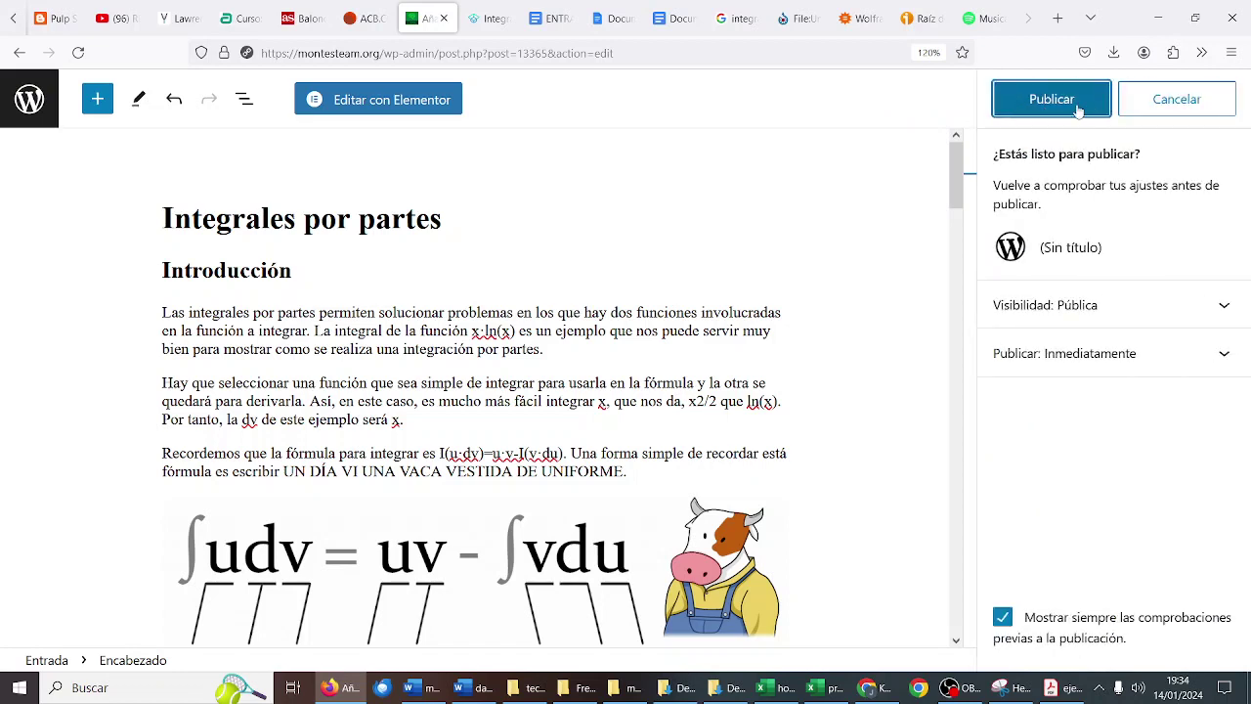
left_click(1079, 108)
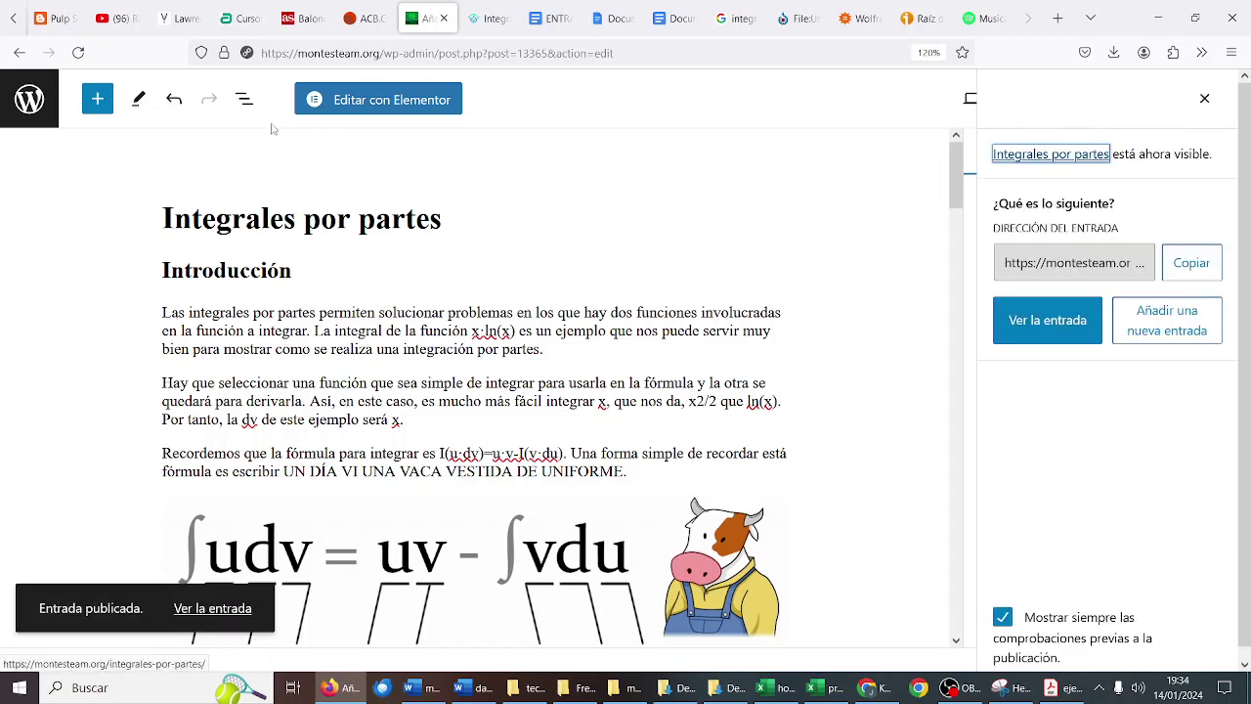
Return to the posts list, open the quick edit of "Integrales por partes" and assign the categories Fundación 2BACH and MATEMÁTICAS2.
left_click(28, 120)
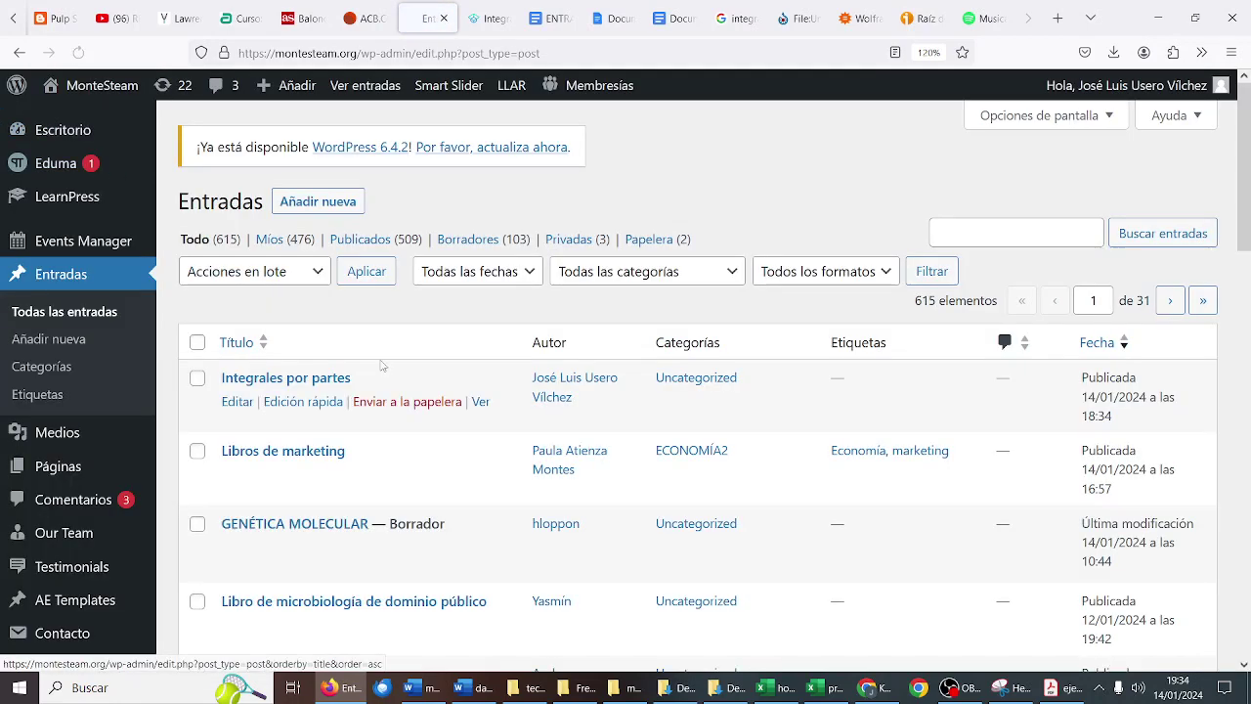
left_click(307, 402)
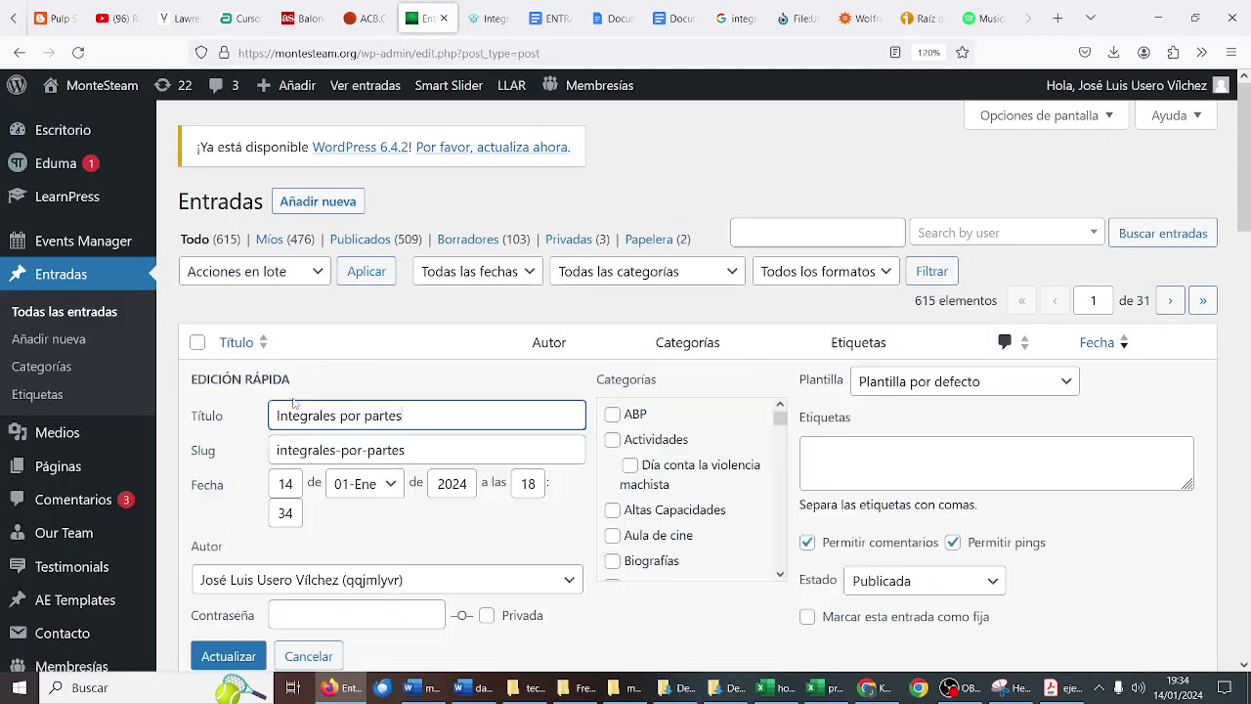
scroll(675, 468, "down", 3)
left_click(668, 456)
scroll(655, 464, "down", 8)
scroll(652, 467, "down", 2)
scroll(652, 467, "up", 5)
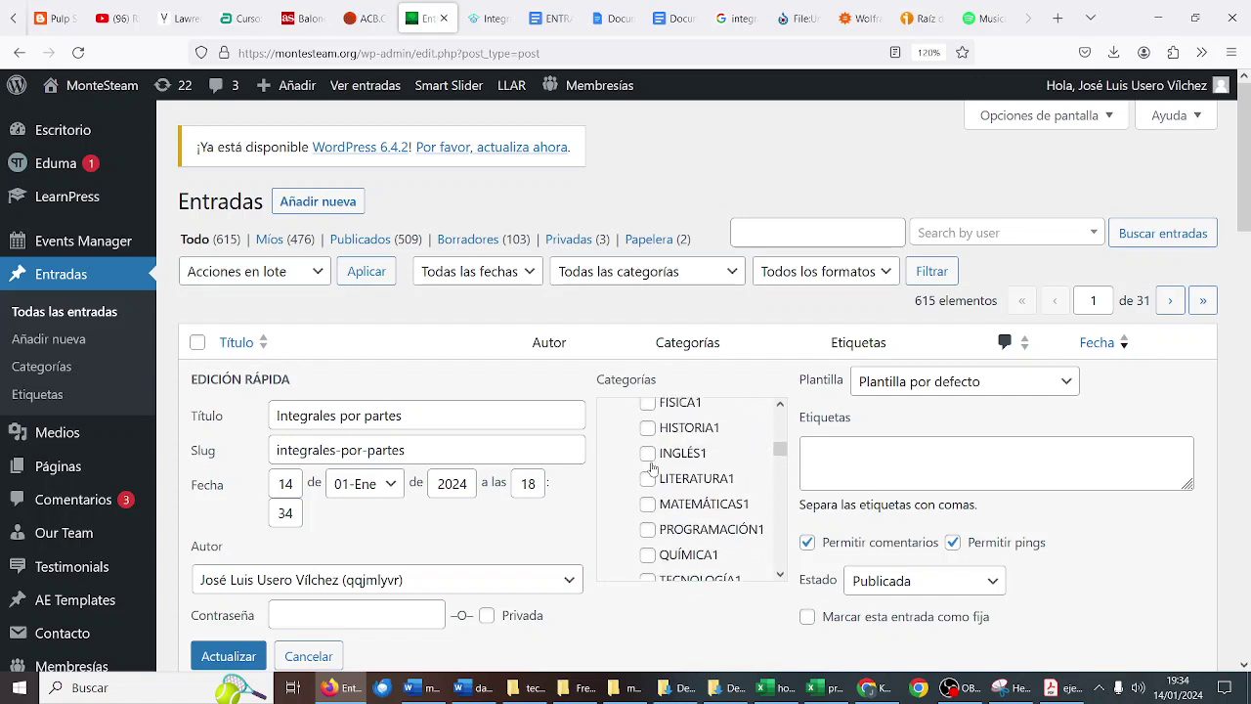
scroll(652, 467, "down", 2)
left_click(660, 485)
scroll(662, 479, "down", 2)
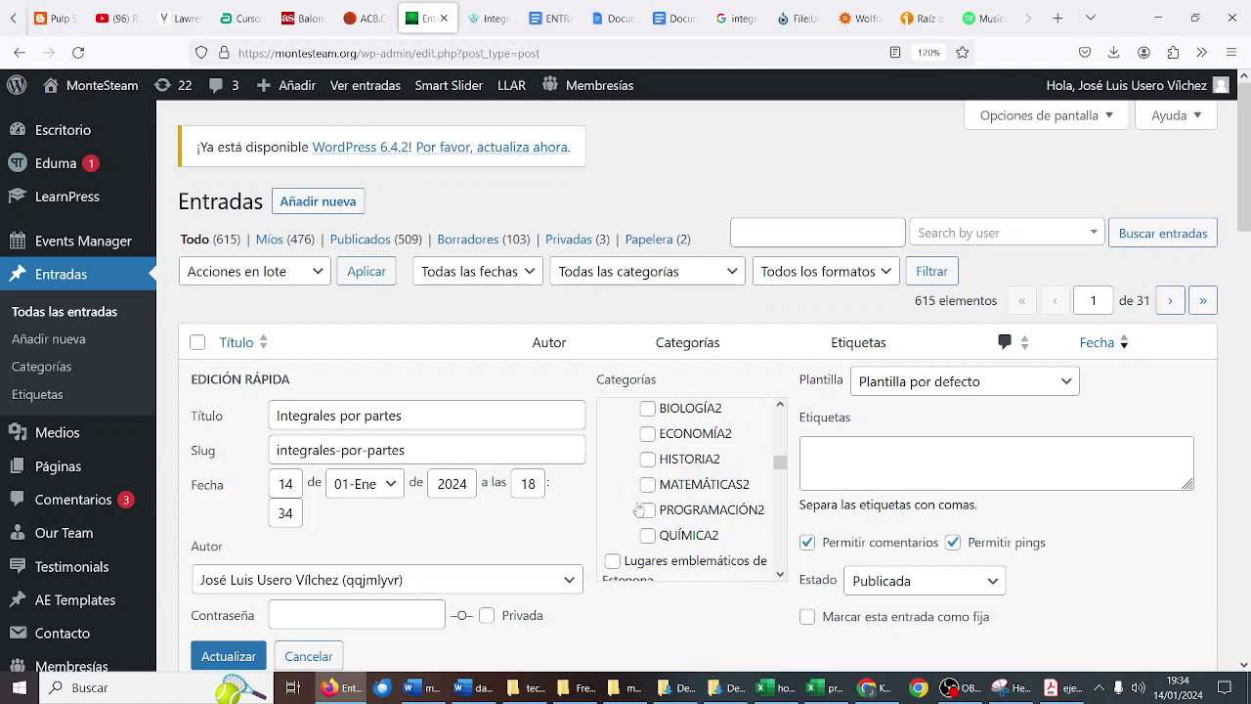
scroll(642, 505, "up", 2)
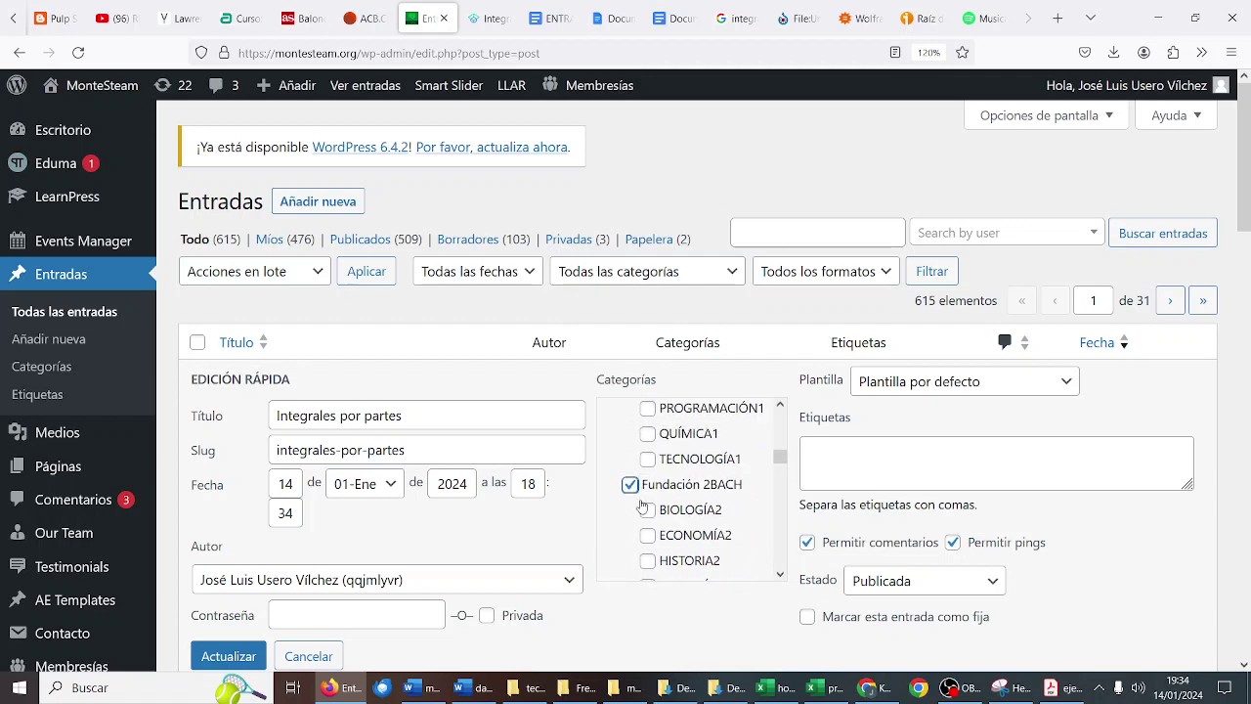
scroll(642, 506, "down", 2)
left_click(647, 483)
Add the tags integrales, integración por partes, selectividad, matemáticas, 2º bachillerato and ies monterroso, and update the post.
left_click(898, 465)
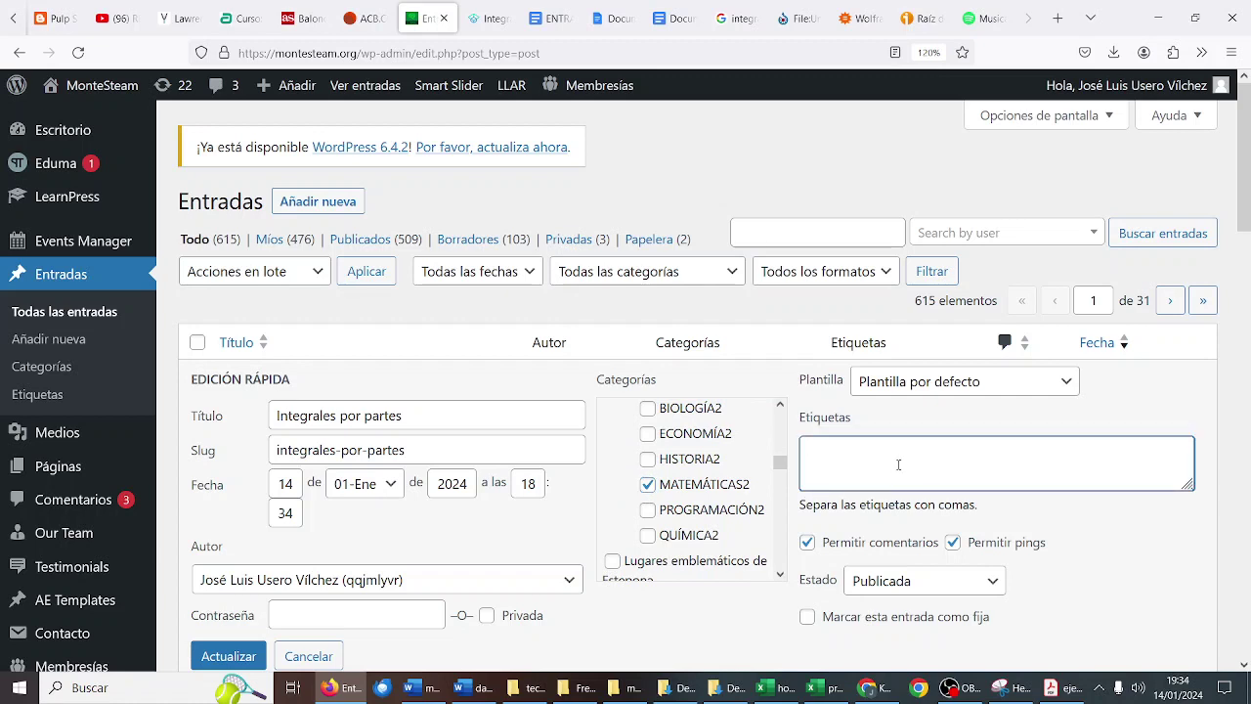
type(",integración por partes, selectividad, matem")
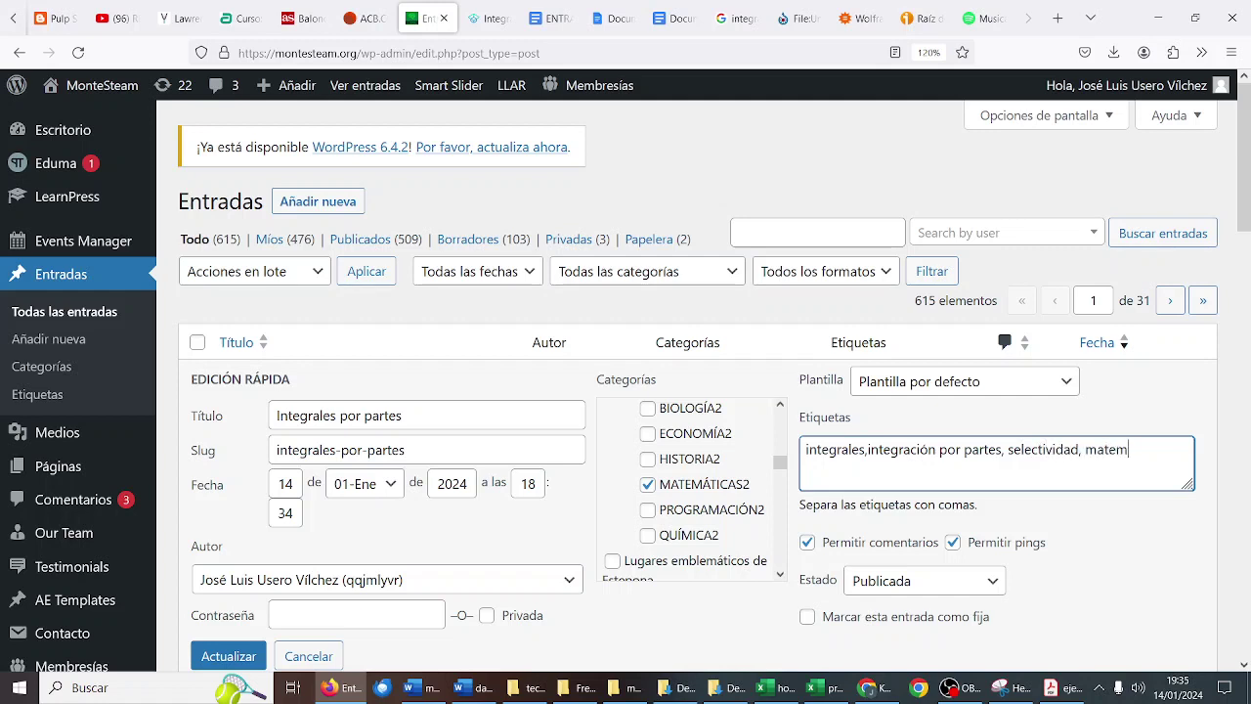
type("áticas,2º bachillerato,iesmonter")
key("BackSpace")
key("BackSpace")
key("BackSpace")
type("s monter")
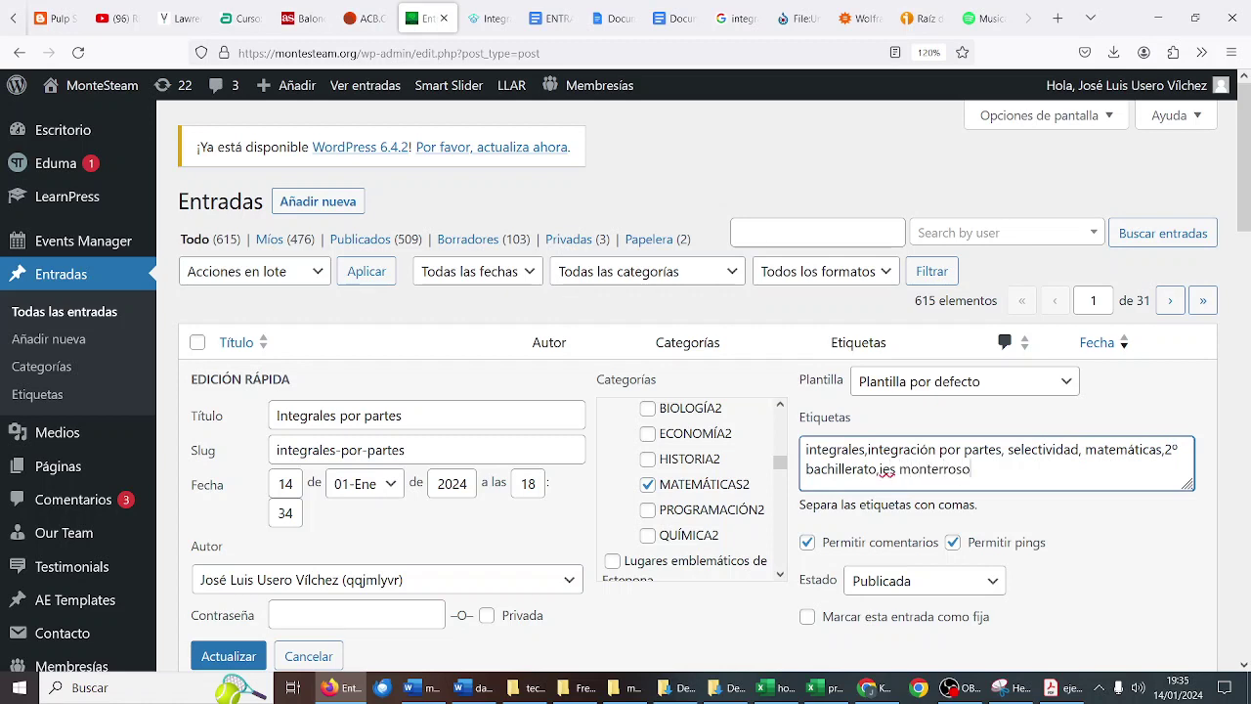
scroll(1042, 442, "down", 4)
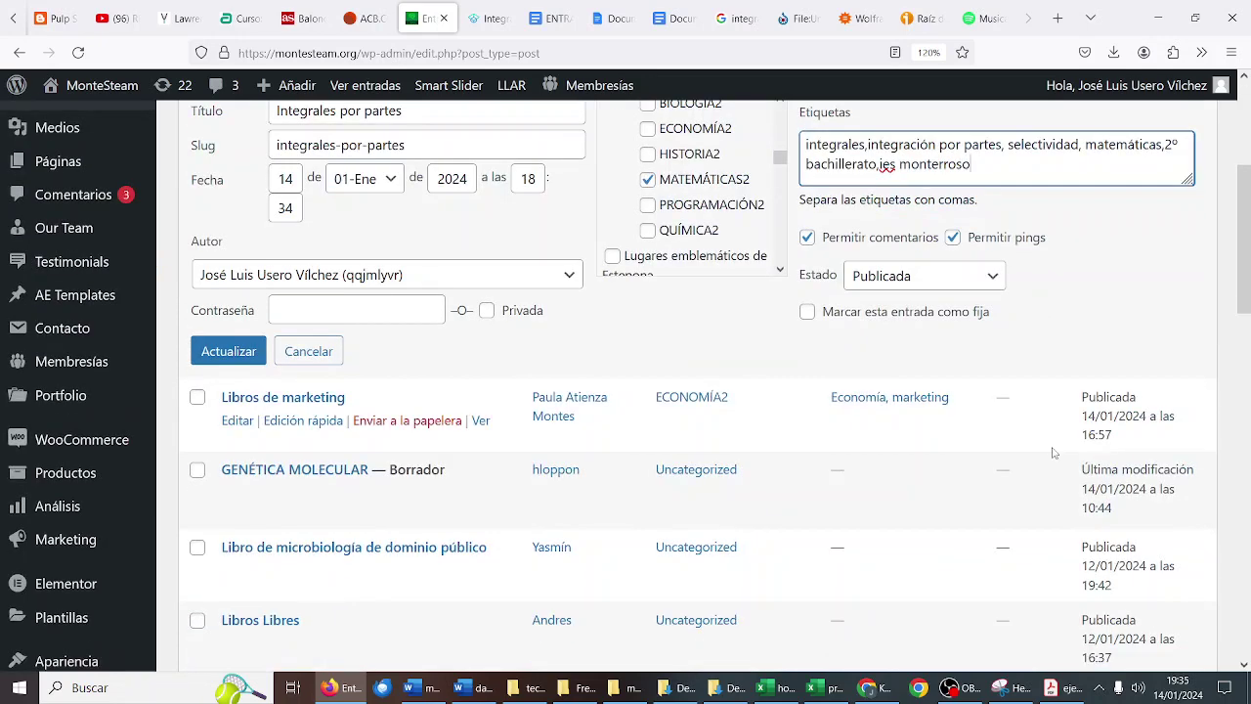
scroll(1026, 446, "up", 3)
left_click(238, 565)
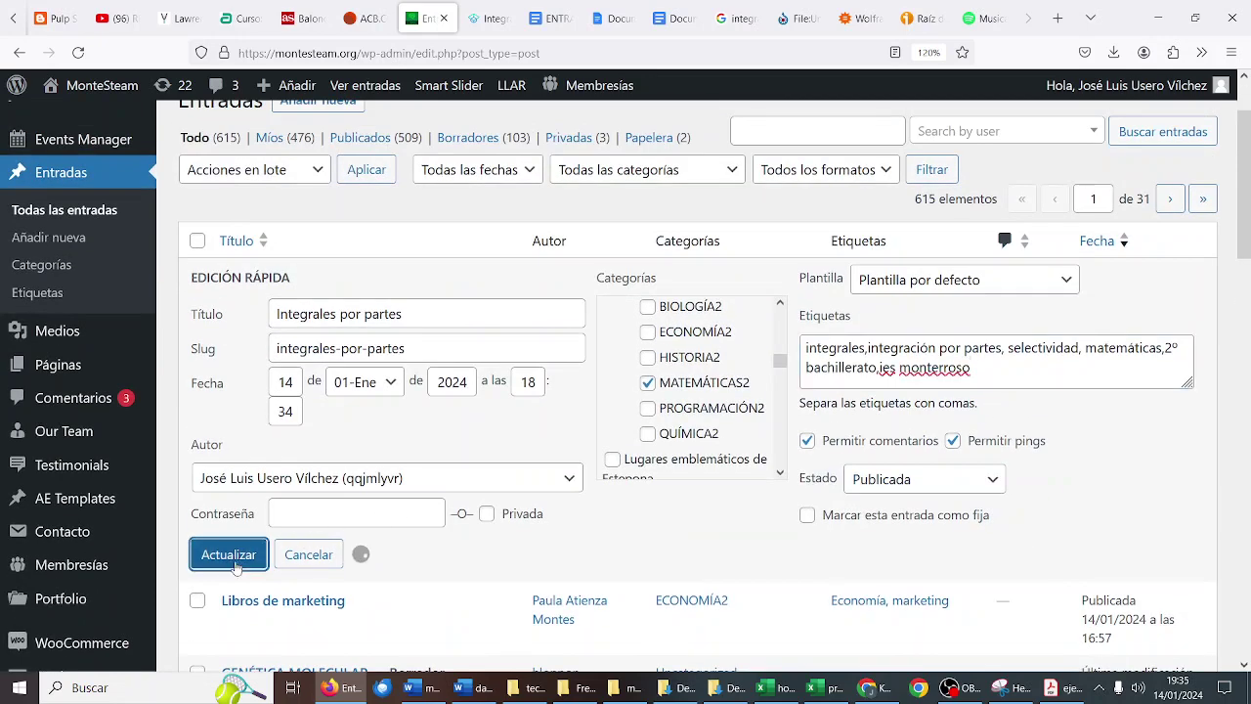